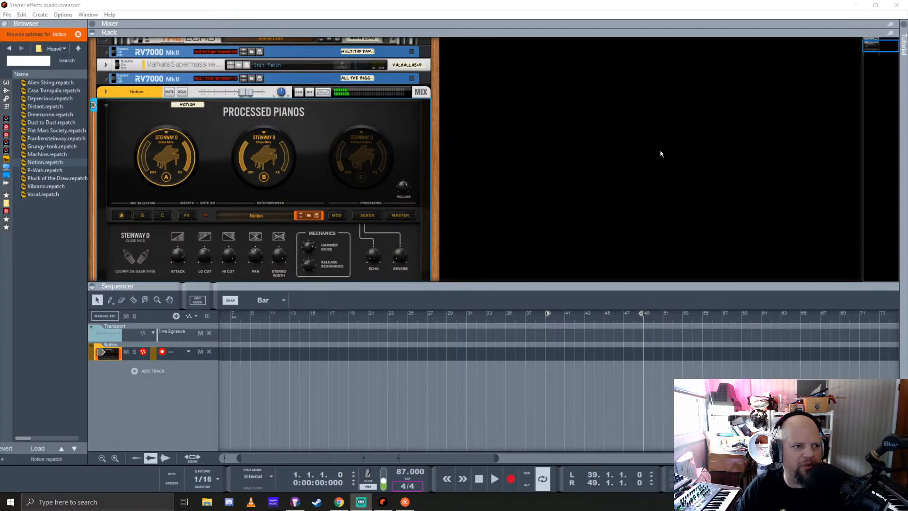
Replace the Processed Pianos instrument in the rack with the Nostromo Spectral Synthesizer from the instrument browser
{"action": "left_click", "coordinate": [414, 6]}
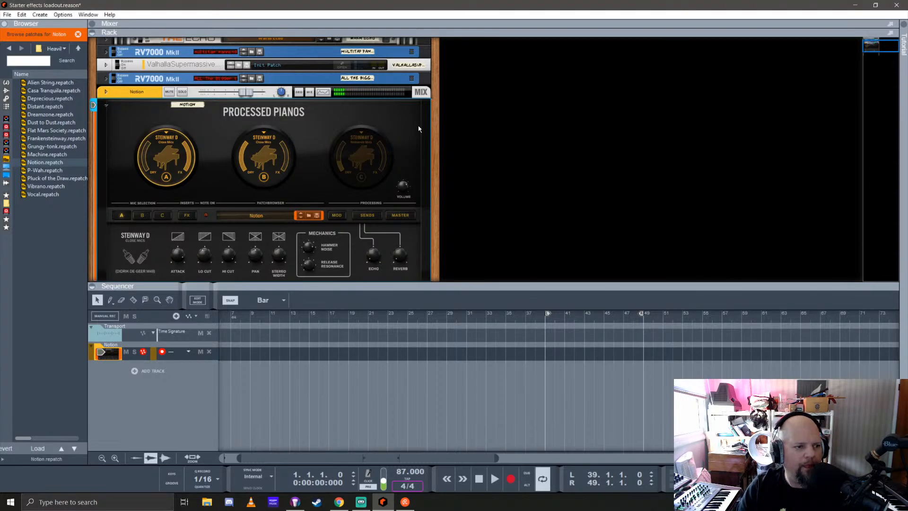
{"action": "left_click", "coordinate": [6, 82]}
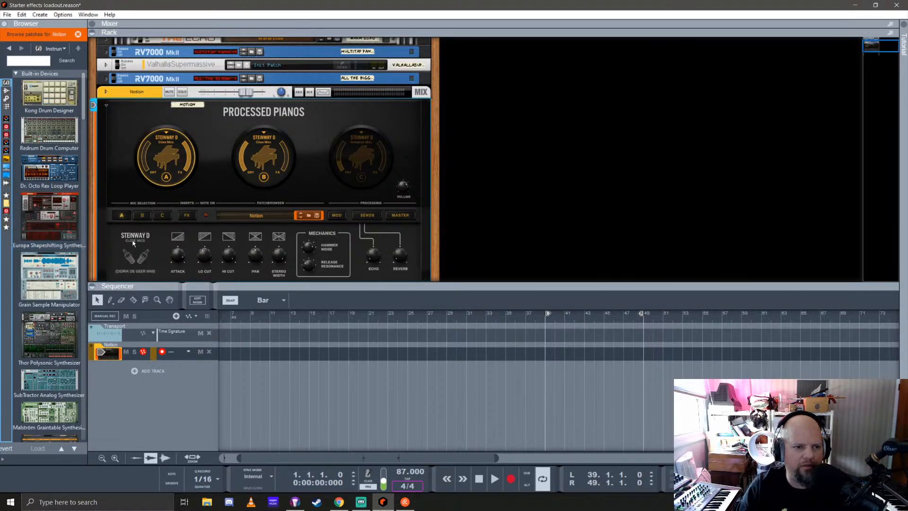
{"action": "scroll", "coordinate": [43, 236], "scroll_direction": "down", "scroll_amount": 5}
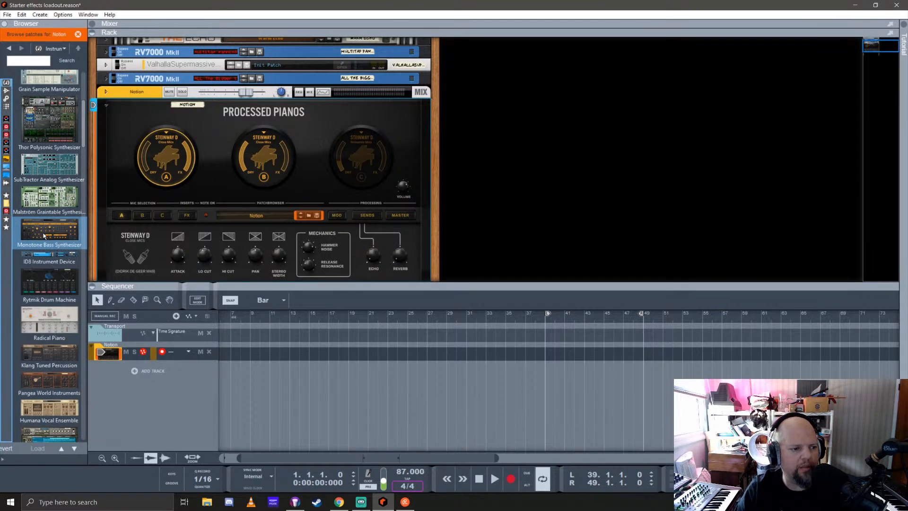
{"action": "scroll", "coordinate": [44, 235], "scroll_direction": "down", "scroll_amount": 10}
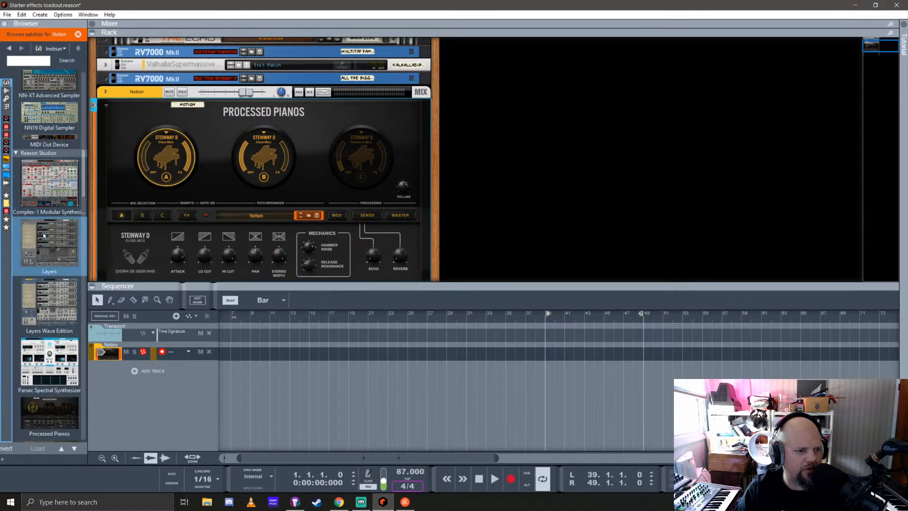
{"action": "scroll", "coordinate": [44, 235], "scroll_direction": "down", "scroll_amount": 1}
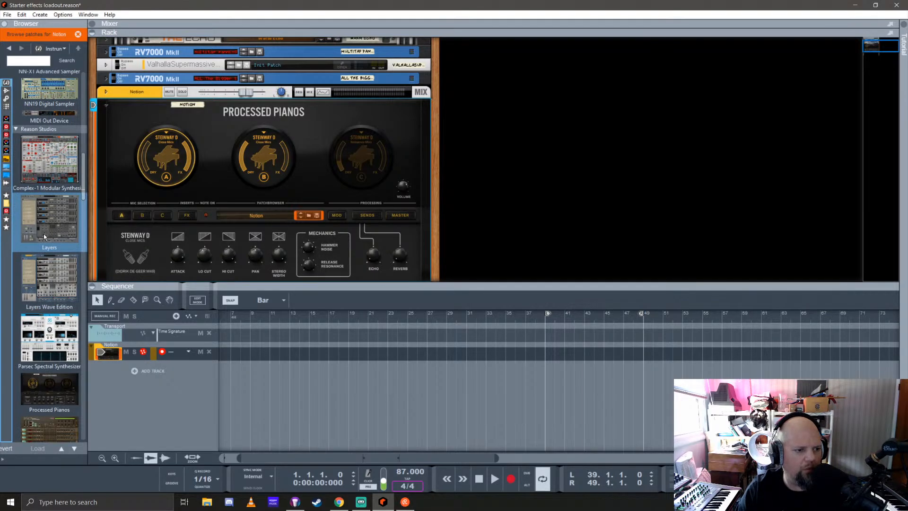
{"action": "scroll", "coordinate": [44, 233], "scroll_direction": "down", "scroll_amount": 5}
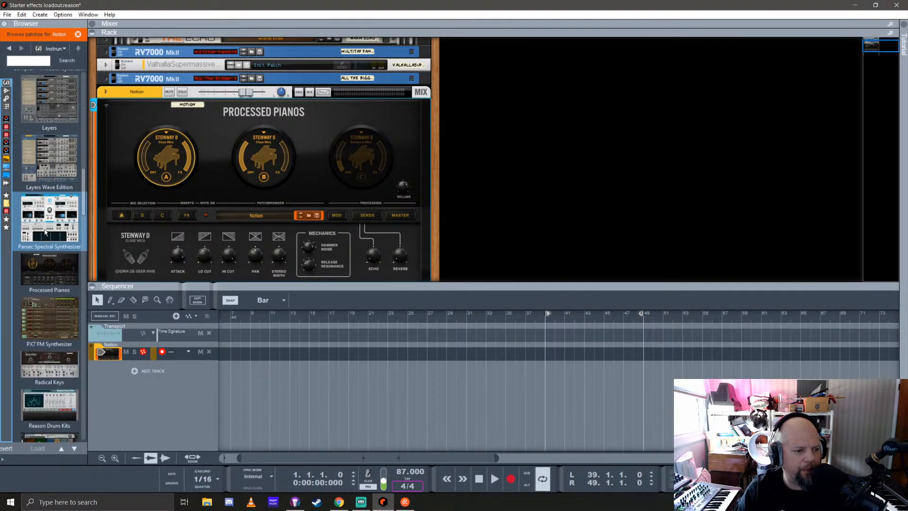
{"action": "scroll", "coordinate": [46, 232], "scroll_direction": "down", "scroll_amount": 6}
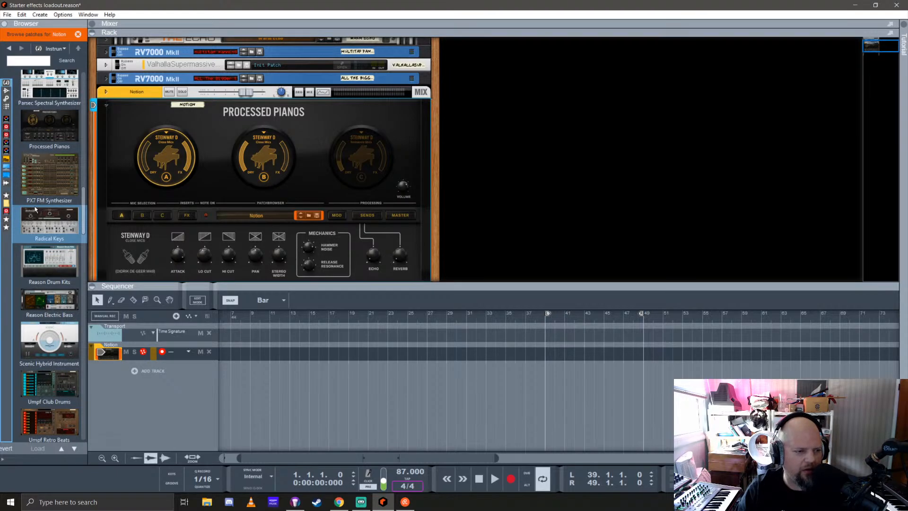
{"action": "scroll", "coordinate": [35, 209], "scroll_direction": "down", "scroll_amount": 15}
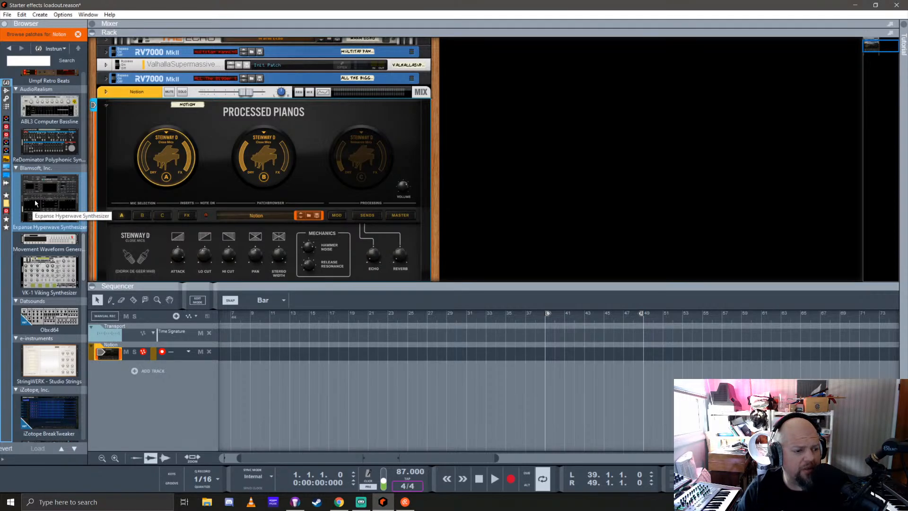
{"action": "scroll", "coordinate": [35, 204], "scroll_direction": "down", "scroll_amount": 7}
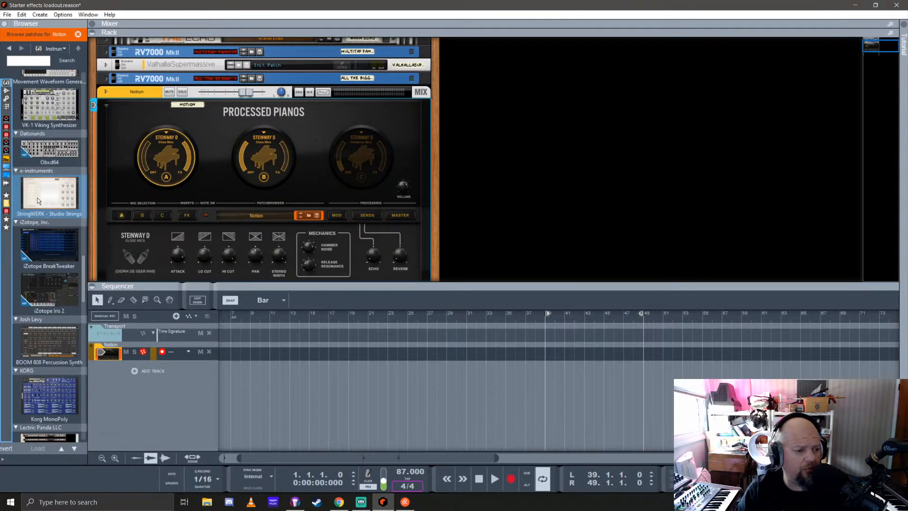
{"action": "scroll", "coordinate": [38, 197], "scroll_direction": "down", "scroll_amount": 7}
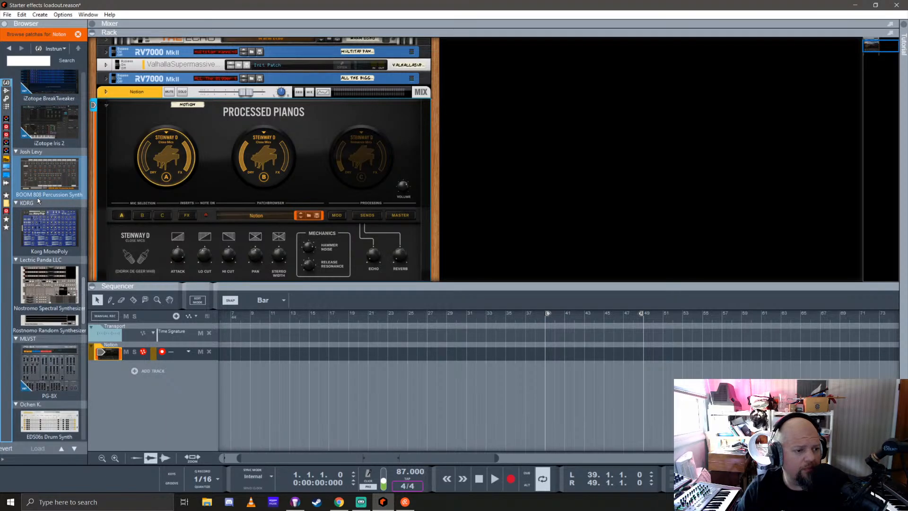
{"action": "scroll", "coordinate": [47, 239], "scroll_direction": "down", "scroll_amount": 7}
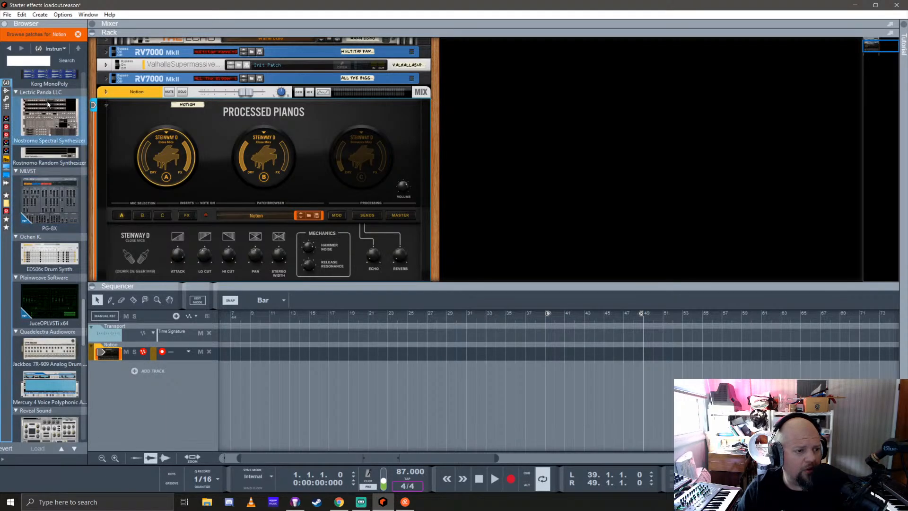
{"action": "left_click_drag", "start_coordinate": [47, 118], "coordinate": [278, 177]}
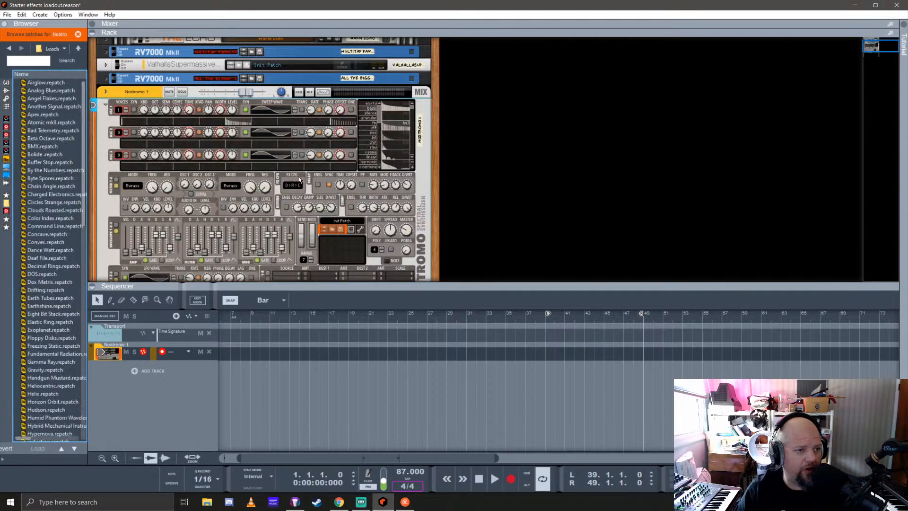
Load the A Trillion Pipes patch from Nostromo's Poly patch folder into the synthesizer
{"action": "left_click", "coordinate": [78, 48]}
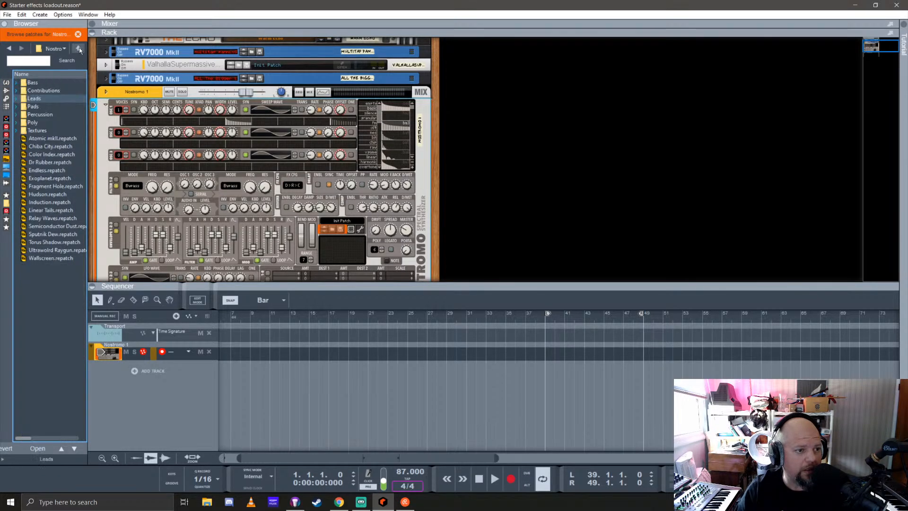
{"action": "double_click", "coordinate": [47, 124]}
{"action": "left_click_drag", "start_coordinate": [44, 83], "coordinate": [260, 178]}
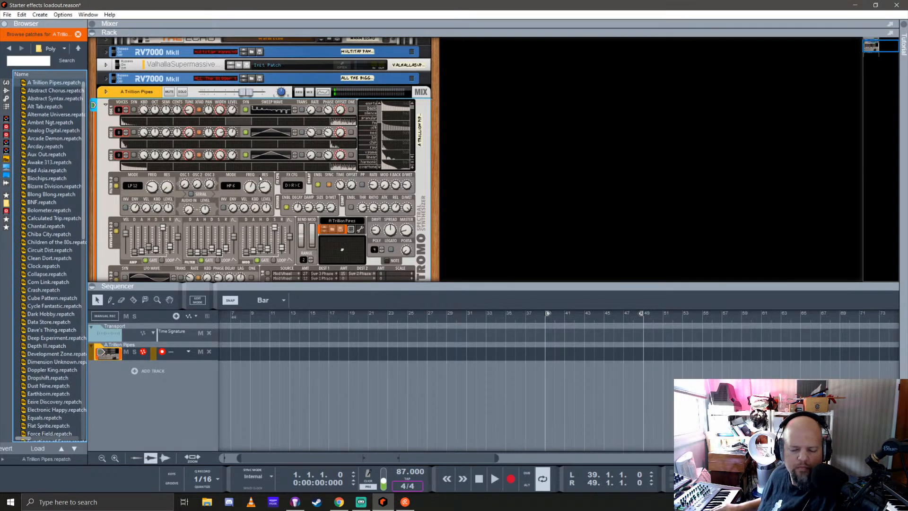
Tap in the song tempo and fine-tune it to 128 BPM
{"action": "left_click", "coordinate": [409, 479]}
{"action": "left_click", "coordinate": [409, 479]}
{"action": "left_click", "coordinate": [408, 479]}
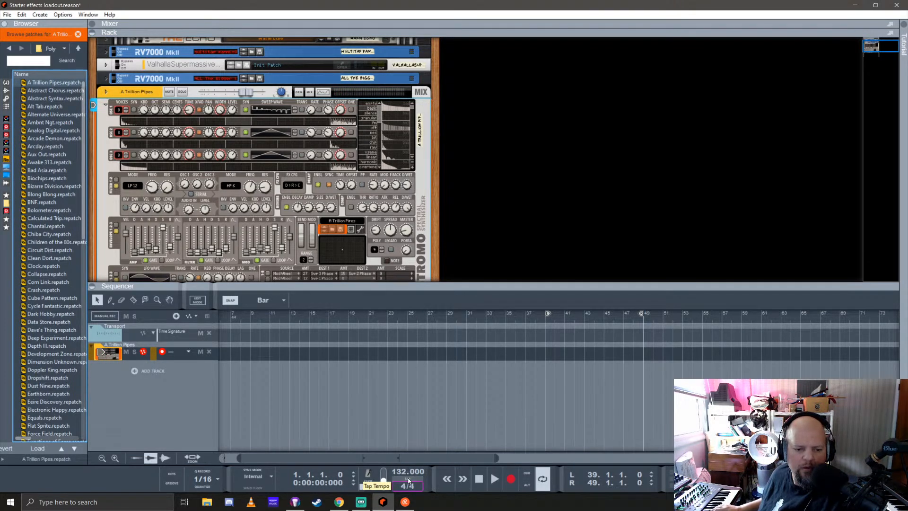
{"action": "left_click", "coordinate": [409, 479]}
{"action": "left_click", "coordinate": [408, 479]}
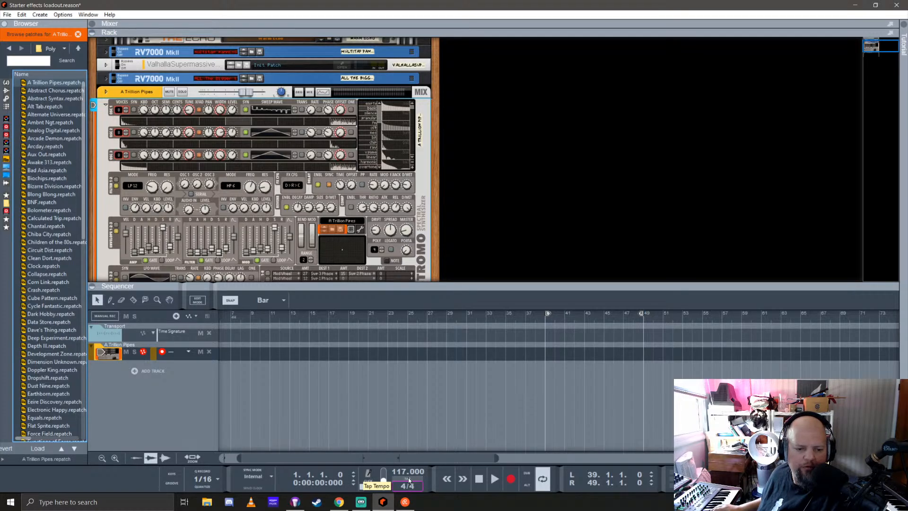
{"action": "left_click", "coordinate": [407, 478]}
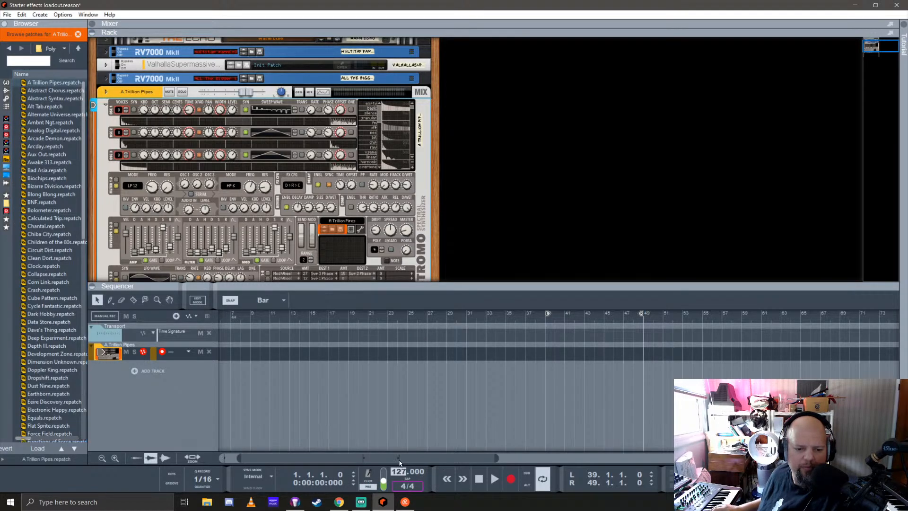
{"action": "left_click_drag", "start_coordinate": [400, 460], "coordinate": [399, 461]}
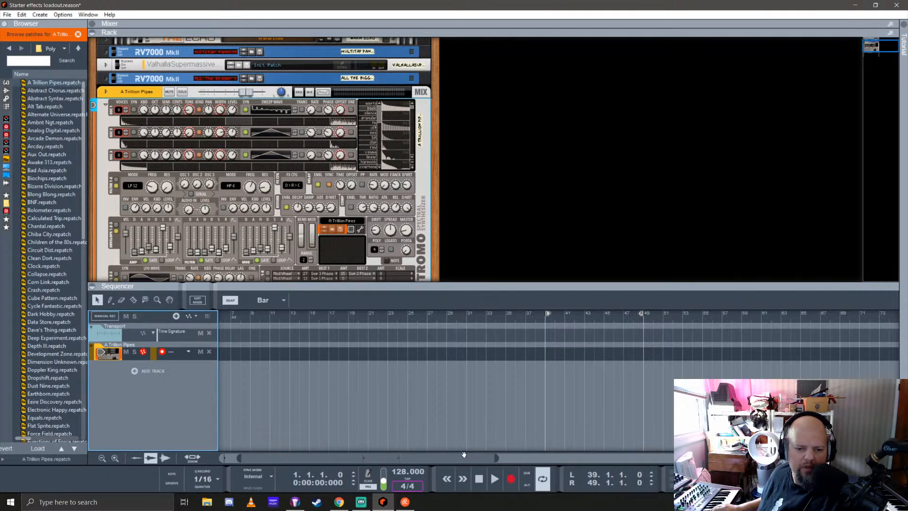
Show the sequencer timeline from bar 1 and enlarge the rack area to fit the whole Nostromo device
{"action": "left_click_drag", "start_coordinate": [474, 461], "coordinate": [309, 424]}
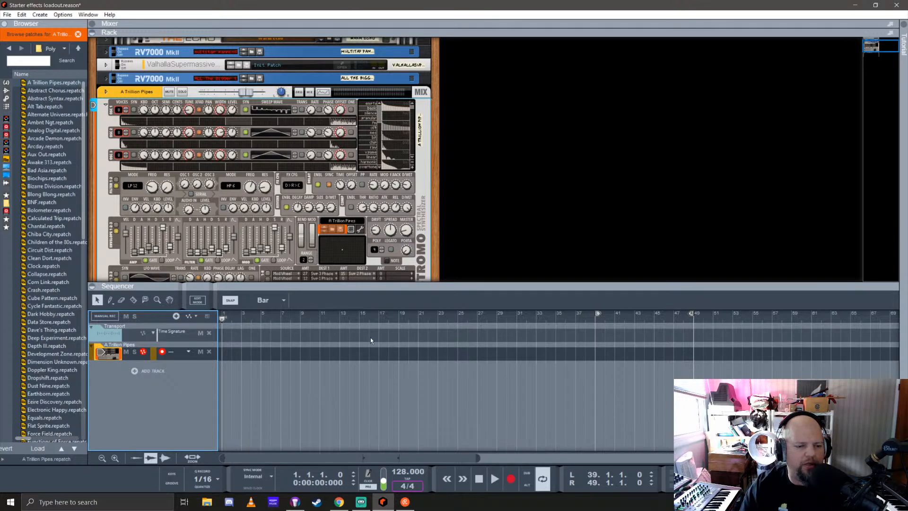
{"action": "left_click_drag", "start_coordinate": [459, 287], "coordinate": [464, 356]}
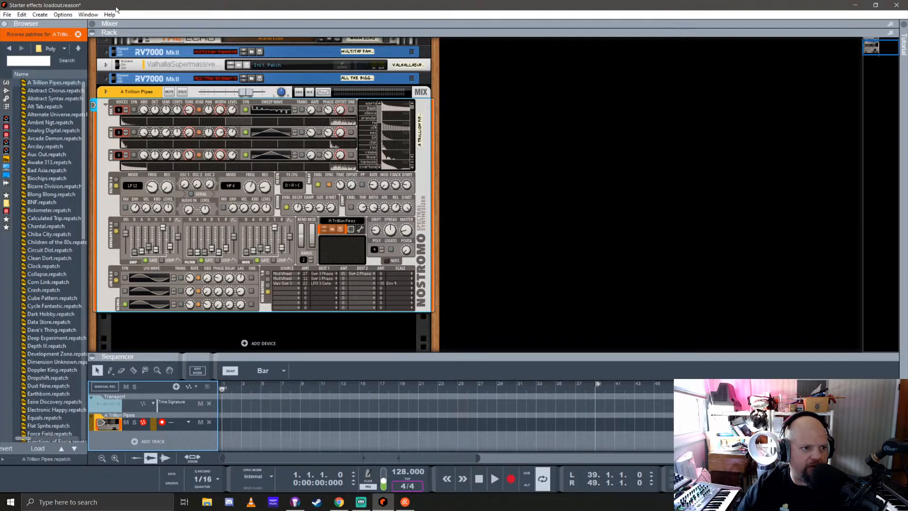
Load the Abstract Chorus patch into Nostromo and audition it
{"action": "left_click", "coordinate": [83, 98]}
{"action": "key", "text": "Down"}
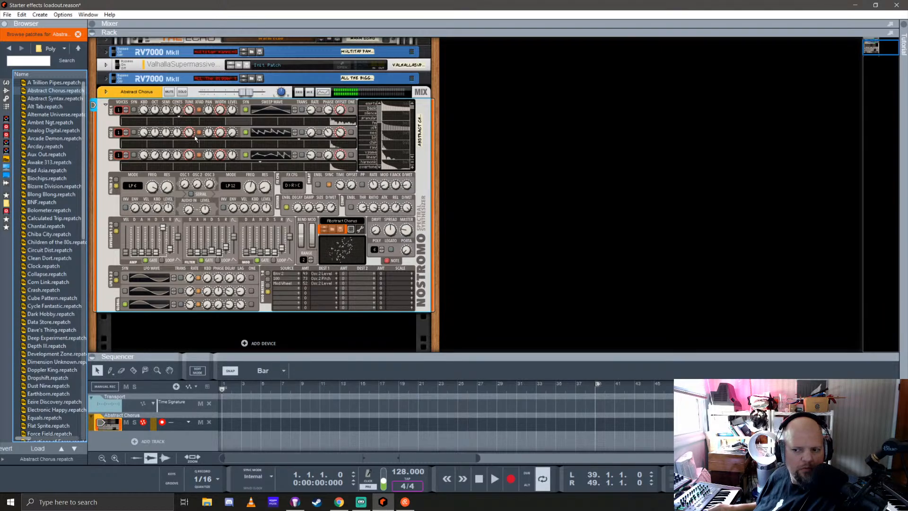
{"action": "mouse_move", "coordinate": [195, 137]}
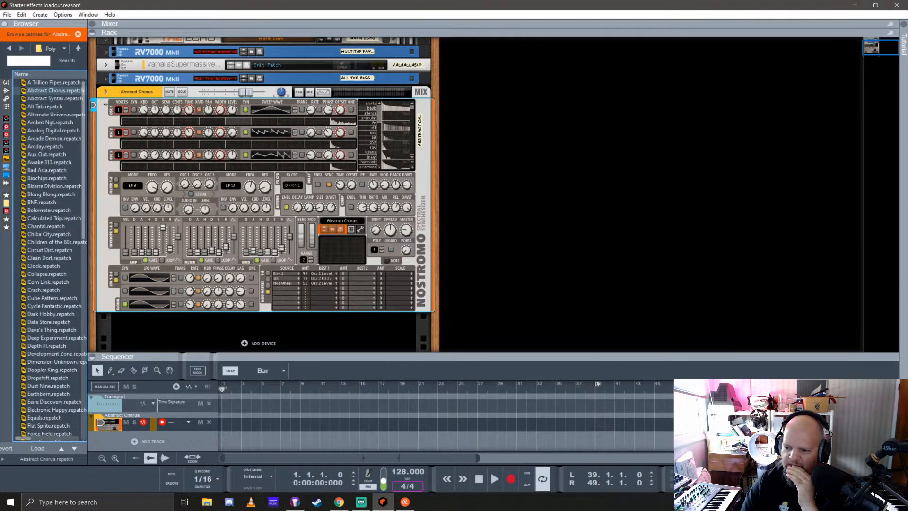
{"action": "key", "text": "alt+Tab"}
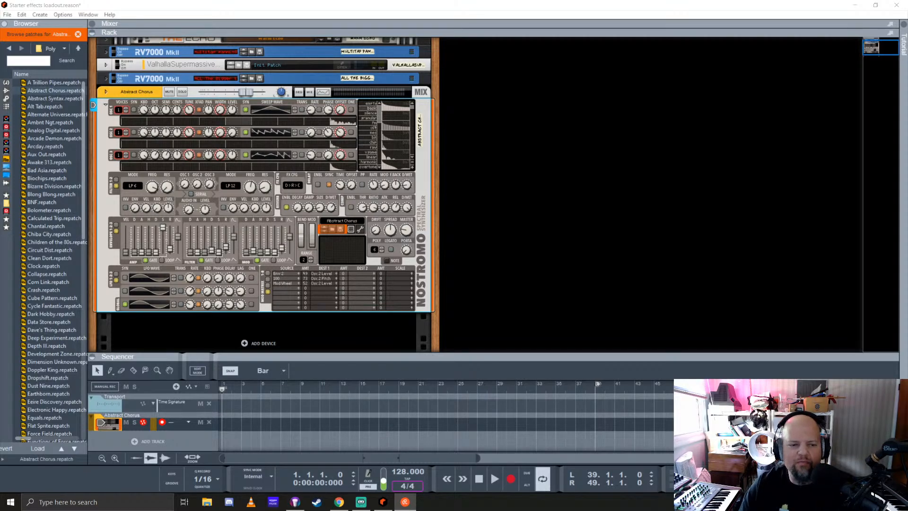
{"action": "left_click", "coordinate": [431, 7]}
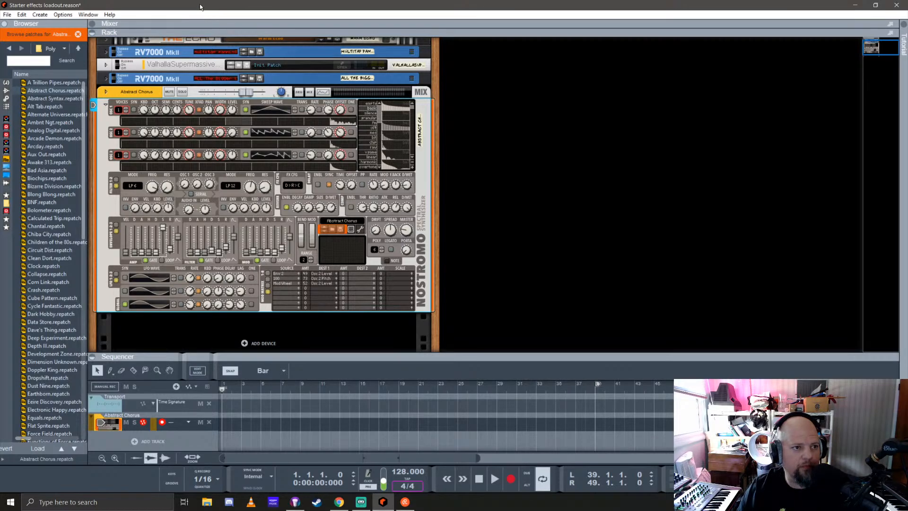
Audition the Poly patches Abstract Syntax, Alt Tab, Alternate Universe, Ambnt Ngt and Analog Digital one after another in Nostromo
{"action": "left_click", "coordinate": [85, 98]}
{"action": "key", "text": "Down"}
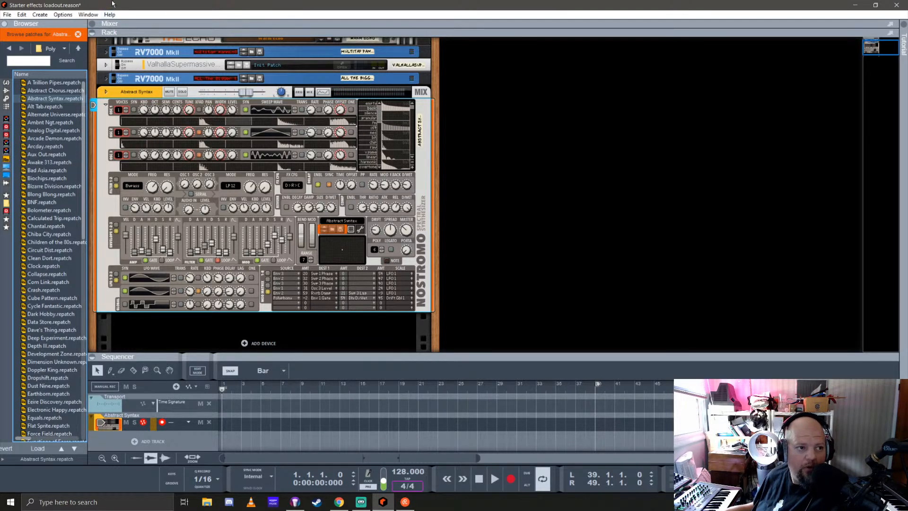
{"action": "key", "text": "Down"}
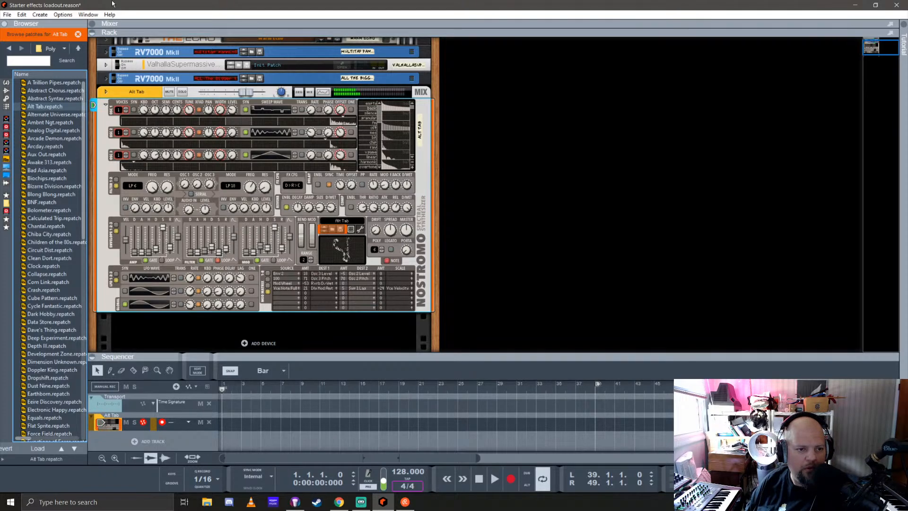
{"action": "key", "text": "Down"}
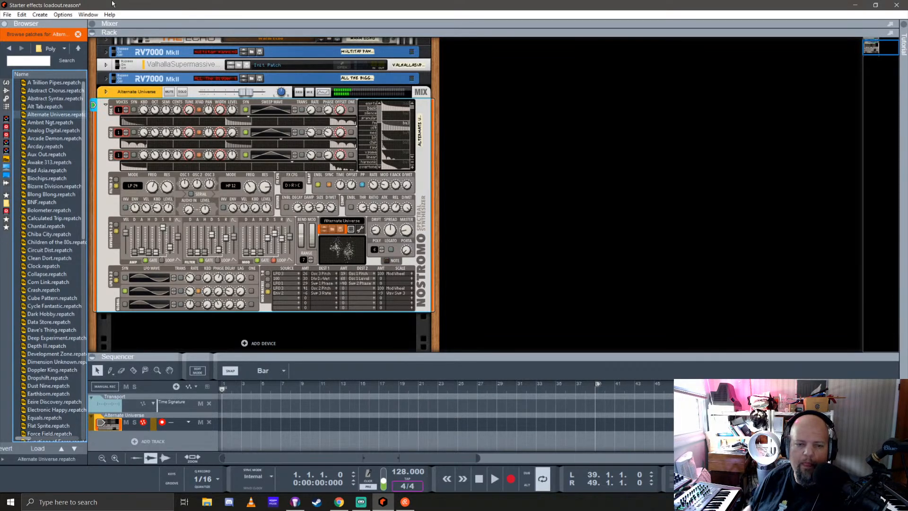
{"action": "key", "text": "Down"}
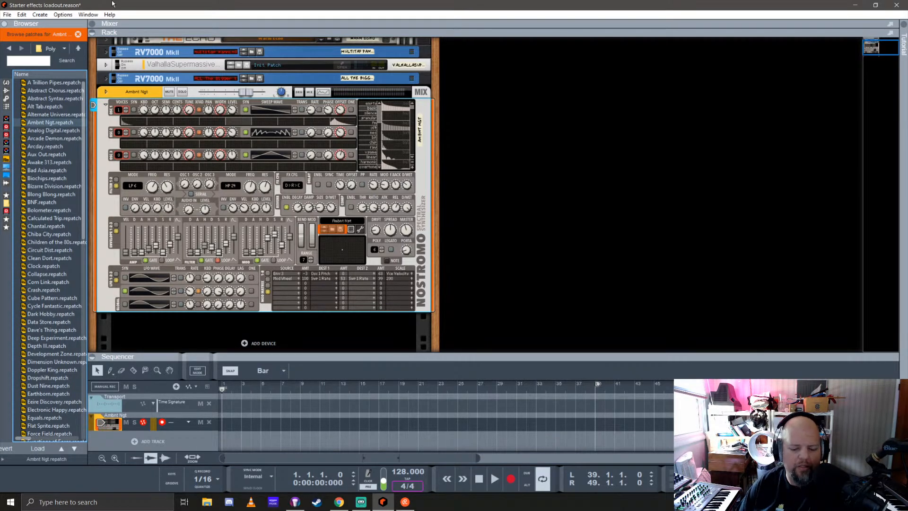
{"action": "key", "text": "Down"}
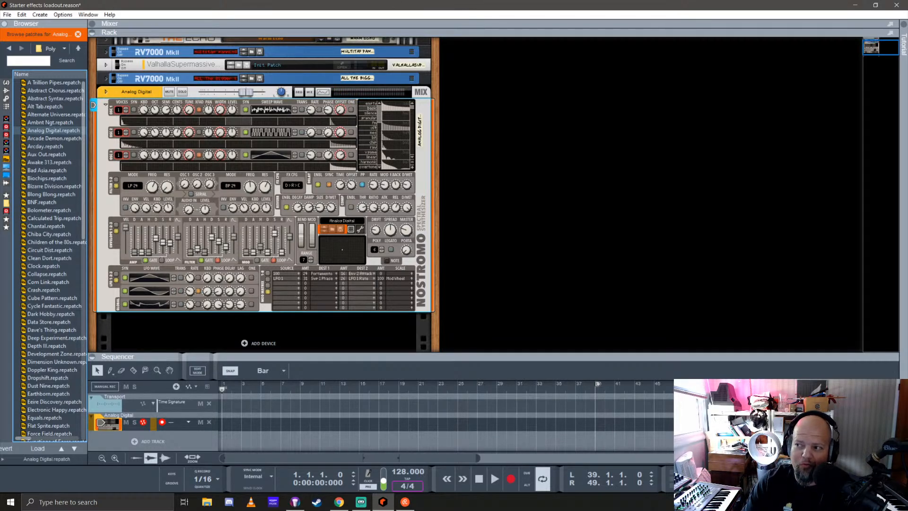
{"action": "key", "text": "alt+Tab"}
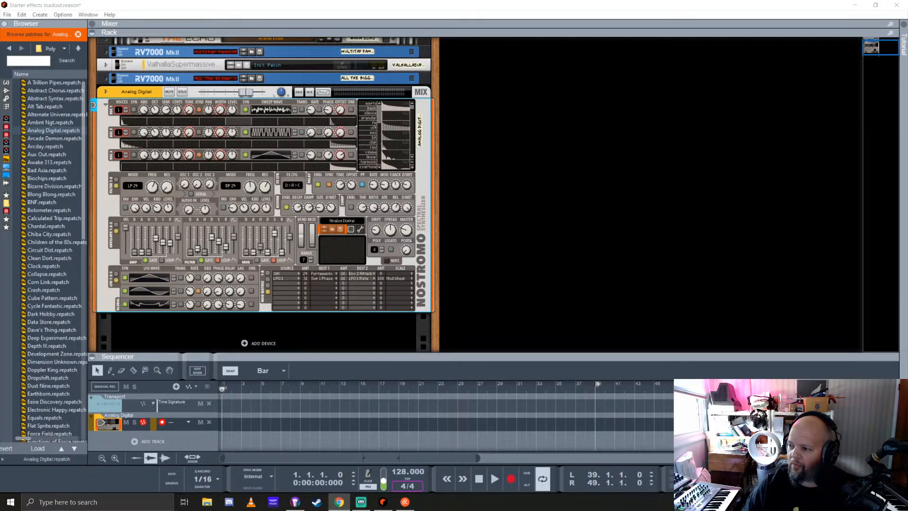
{"action": "key", "text": "alt+Tab"}
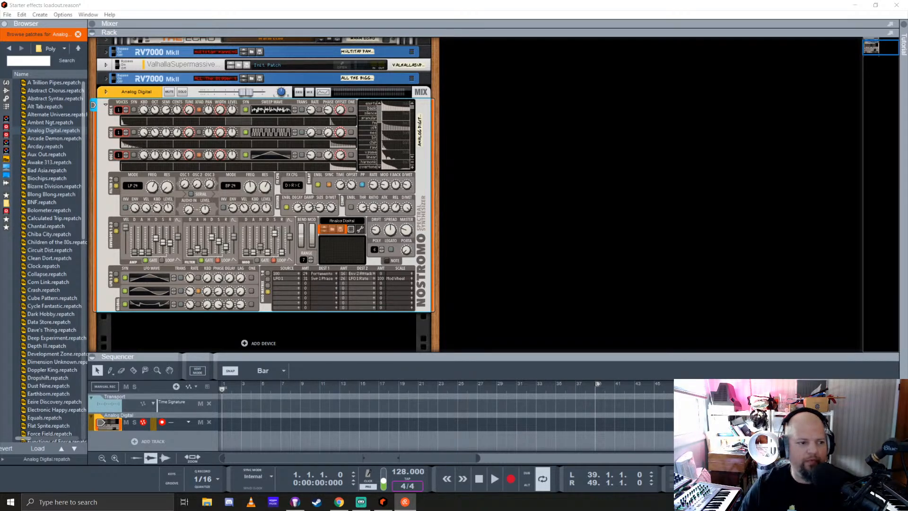
{"action": "left_click", "coordinate": [335, 15]}
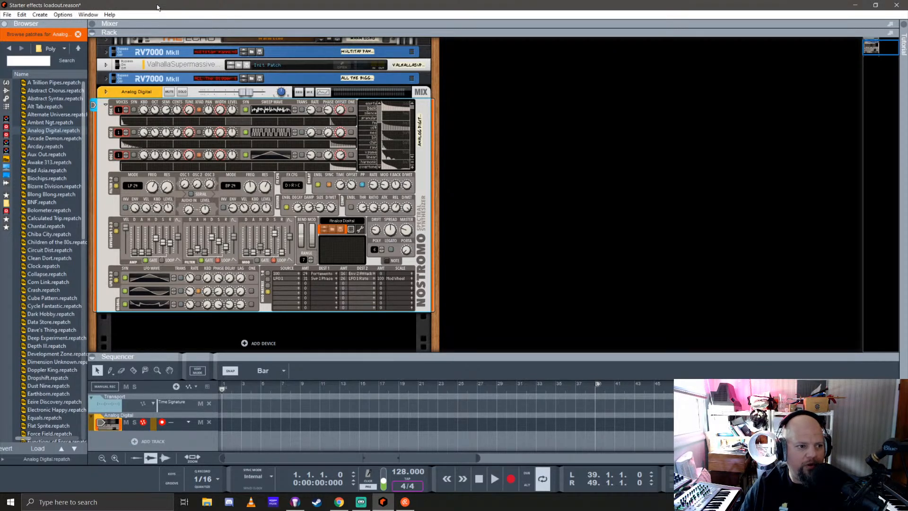
Audition the Arcade Demon patch in Nostromo and move on to load Arcday
{"action": "left_click", "coordinate": [82, 143]}
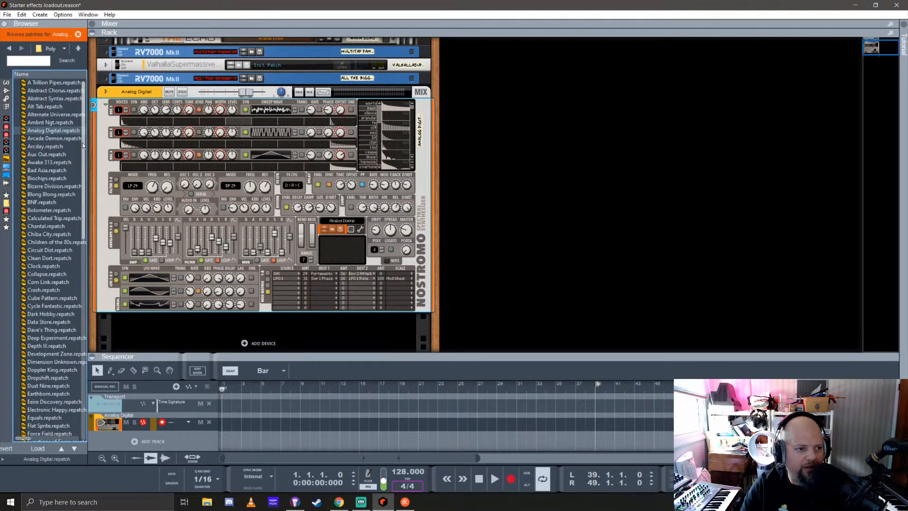
{"action": "key", "text": "Down"}
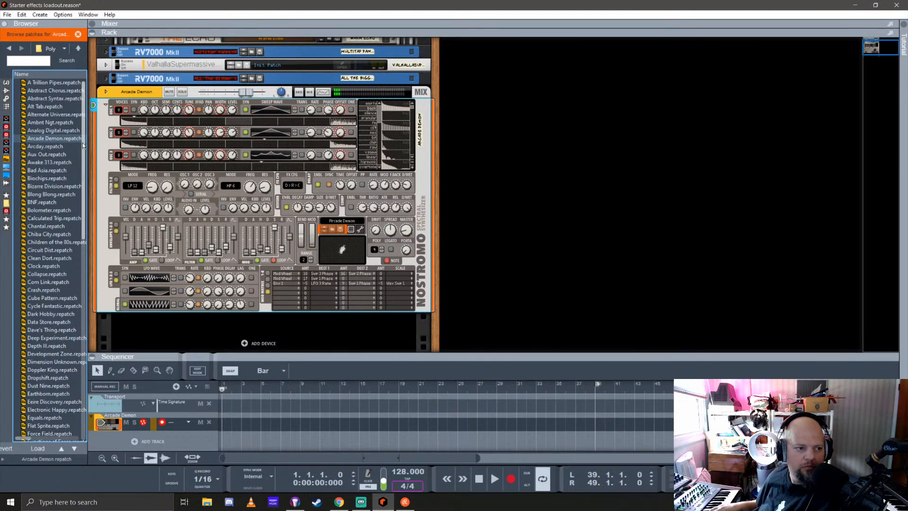
{"action": "key", "text": "Down"}
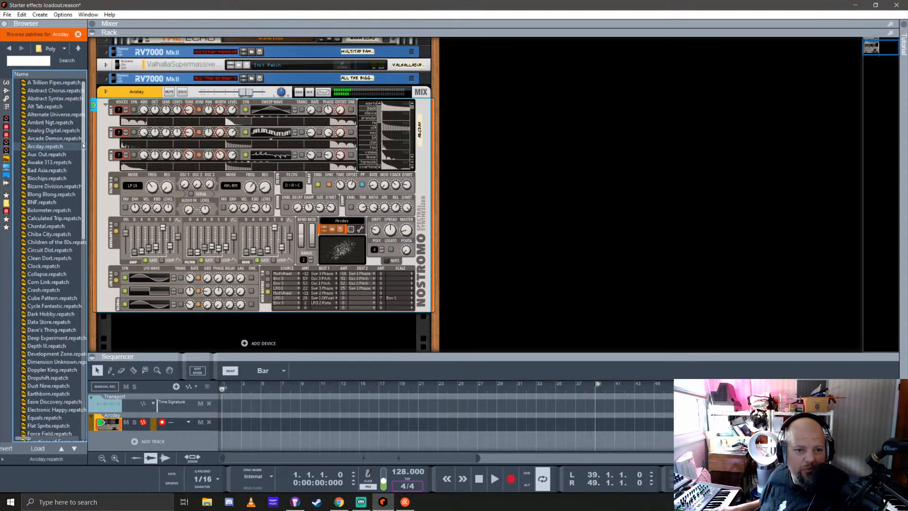
Load the Aux Out patch into Nostromo and raise the synth's master level
{"action": "key", "text": "Down"}
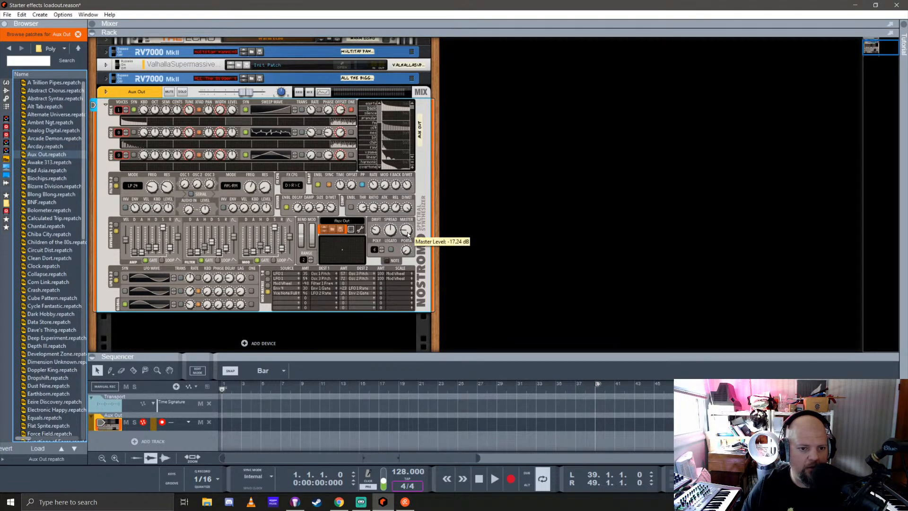
{"action": "left_click_drag", "start_coordinate": [407, 234], "coordinate": [411, 205]}
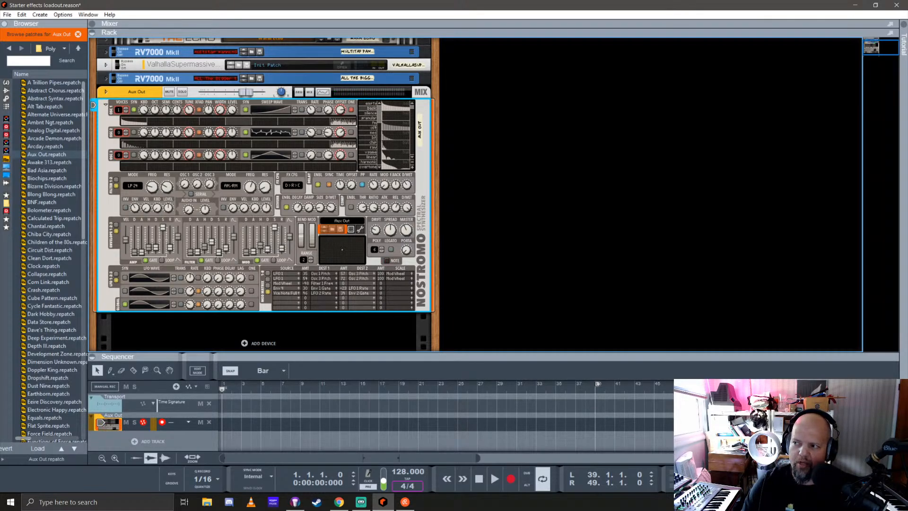
{"action": "key", "text": "alt+Tab"}
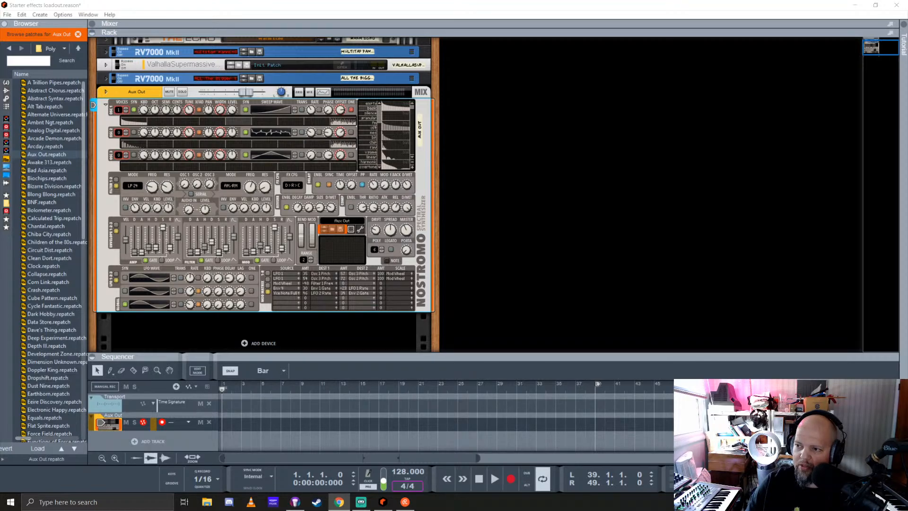
{"action": "key", "text": "alt+Tab"}
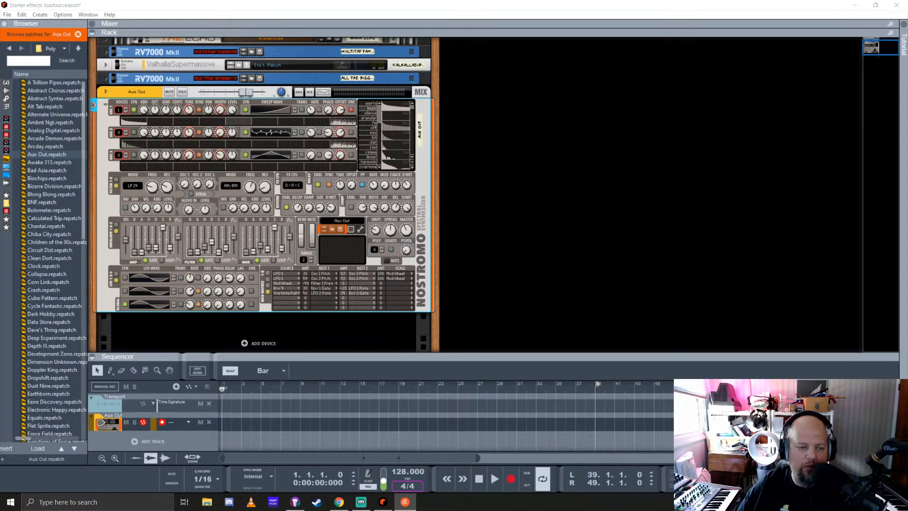
{"action": "left_click", "coordinate": [452, 8]}
{"action": "left_click", "coordinate": [41, 163]}
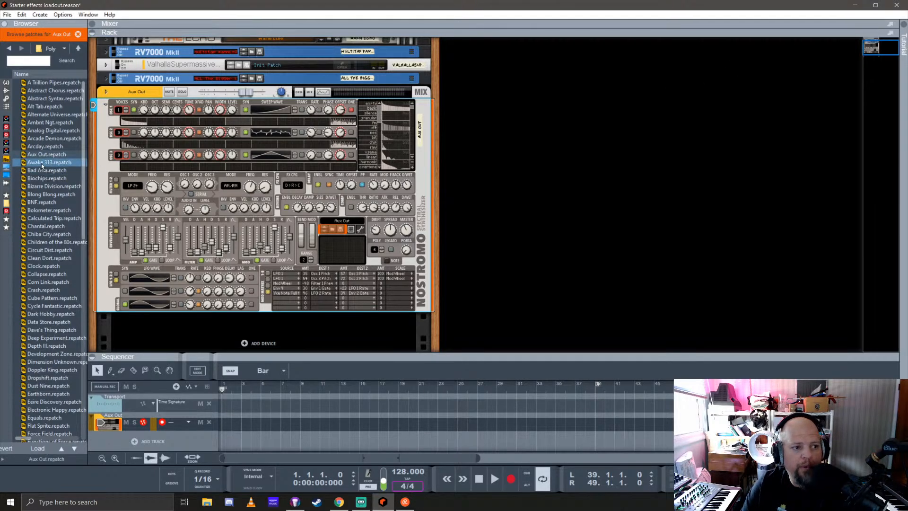
Add a SubTractor synthesizer in a new rack column beside Nostromo and reset it to its initial patch
{"action": "left_click", "coordinate": [7, 82]}
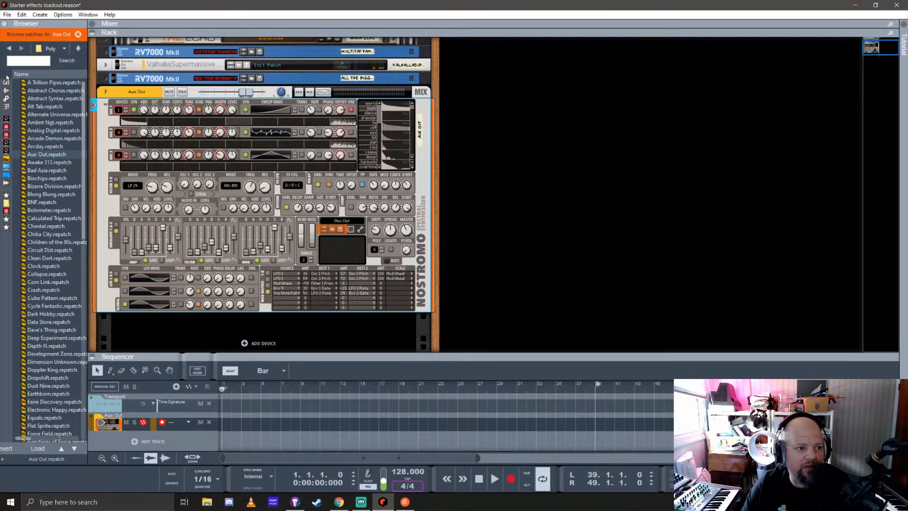
{"action": "scroll", "coordinate": [47, 189], "scroll_direction": "down", "scroll_amount": 3}
{"action": "left_click_drag", "start_coordinate": [49, 237], "coordinate": [551, 188]}
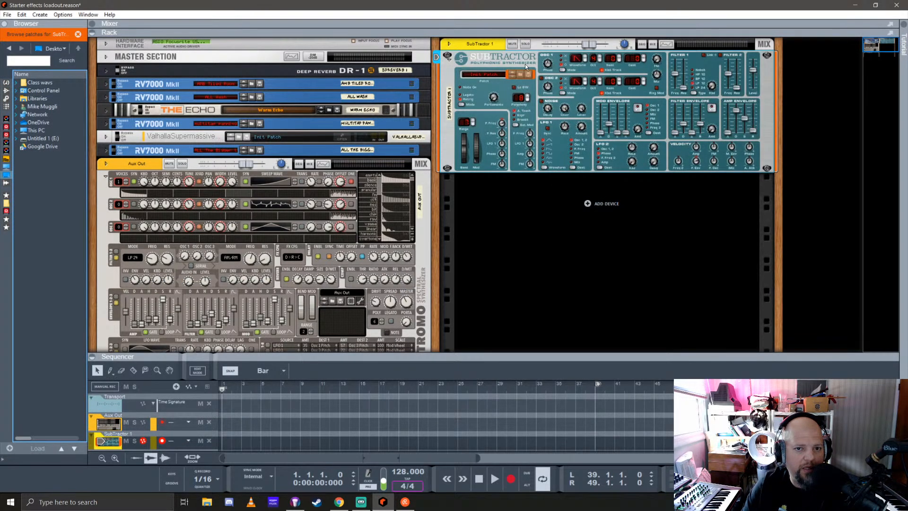
{"action": "right_click", "coordinate": [525, 64]}
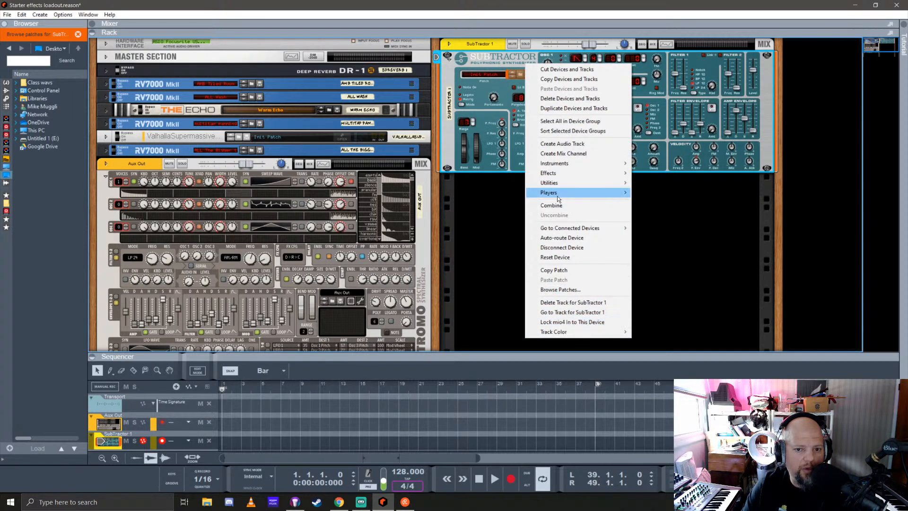
{"action": "left_click", "coordinate": [571, 259]}
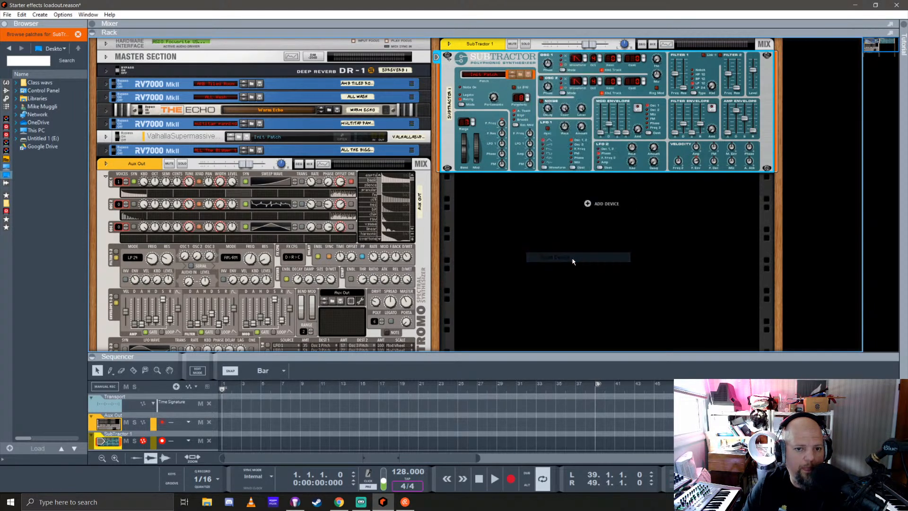
Insert the Turn2on Pipeline Pressure Control effect into the insert FX section of SubTractor's mix channel
{"action": "left_click", "coordinate": [5, 91]}
{"action": "scroll", "coordinate": [41, 258], "scroll_direction": "down", "scroll_amount": 10}
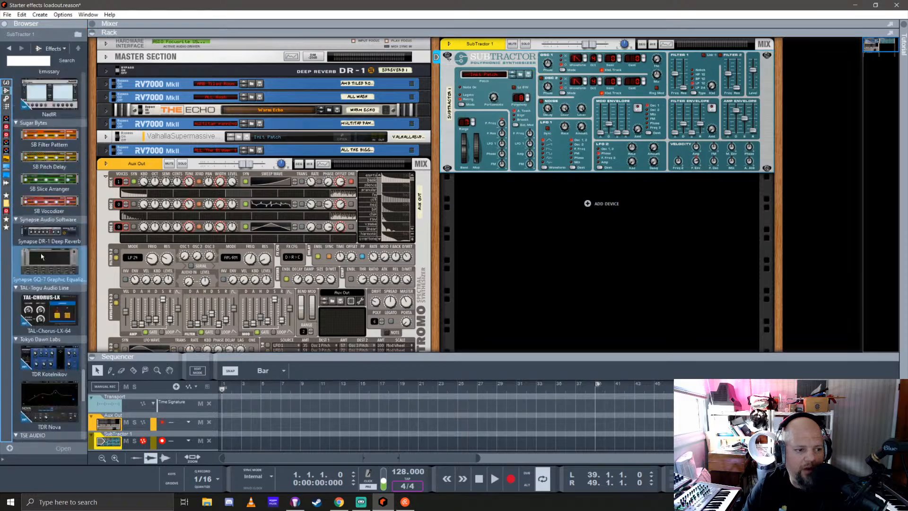
{"action": "scroll", "coordinate": [41, 256], "scroll_direction": "down", "scroll_amount": 5}
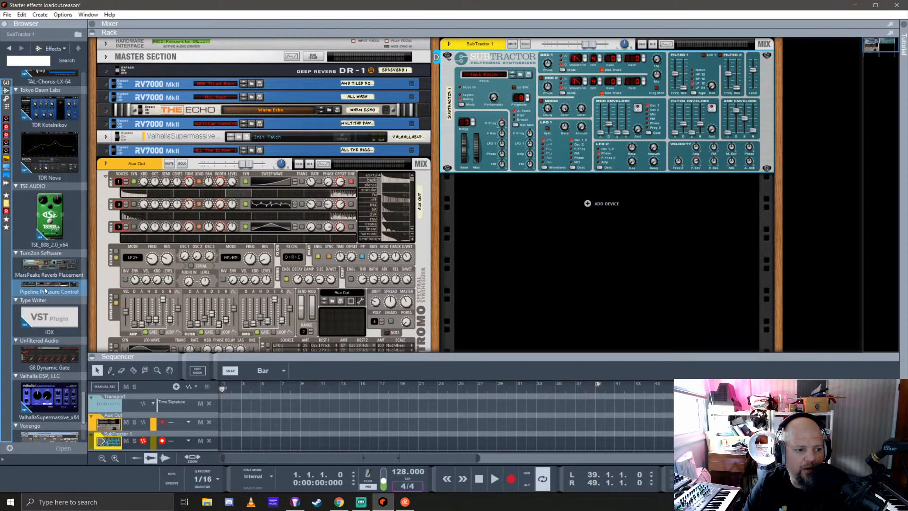
{"action": "scroll", "coordinate": [511, 203], "scroll_direction": "down", "scroll_amount": 1}
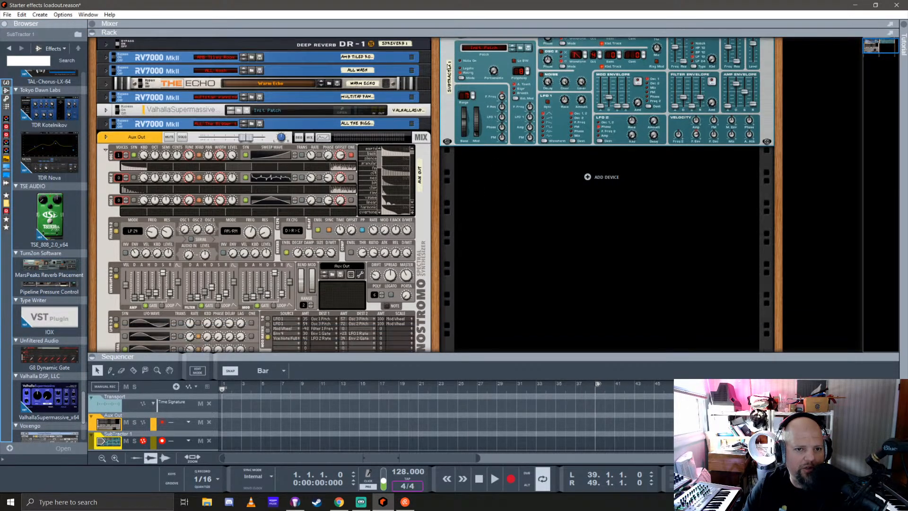
{"action": "scroll", "coordinate": [499, 132], "scroll_direction": "up", "scroll_amount": 1}
{"action": "left_click", "coordinate": [449, 44]}
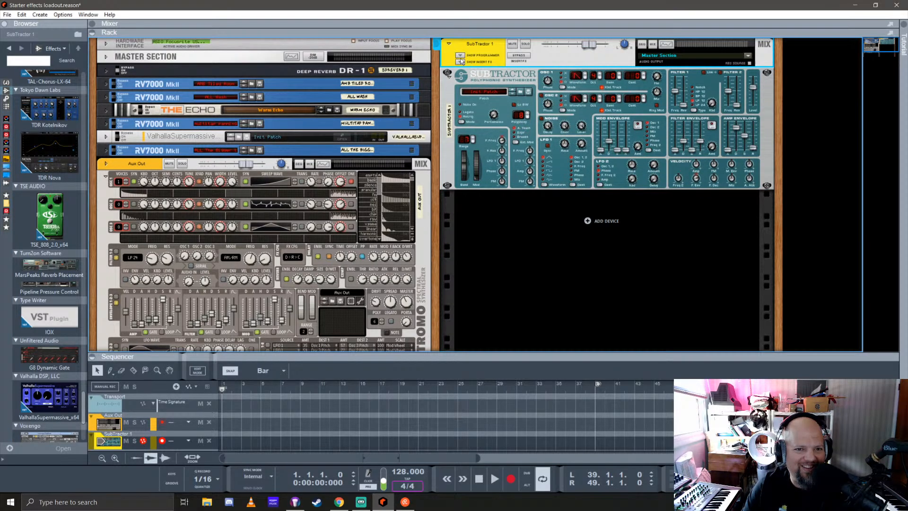
{"action": "left_click_drag", "start_coordinate": [36, 289], "coordinate": [579, 75]}
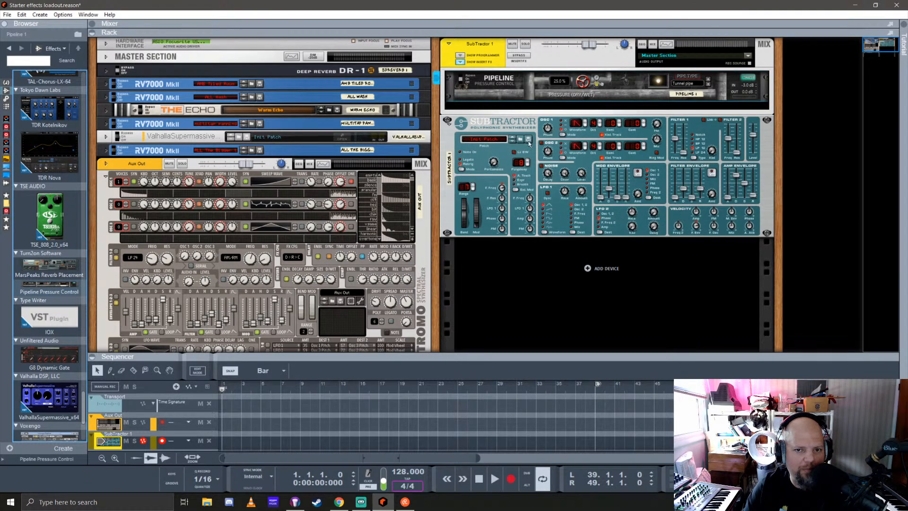
Compare SubTractor with Pipeline bypassed and active, raising SubTractor's Filter 1 frequency during the comparison
{"action": "left_click_drag", "start_coordinate": [461, 80], "coordinate": [461, 75]}
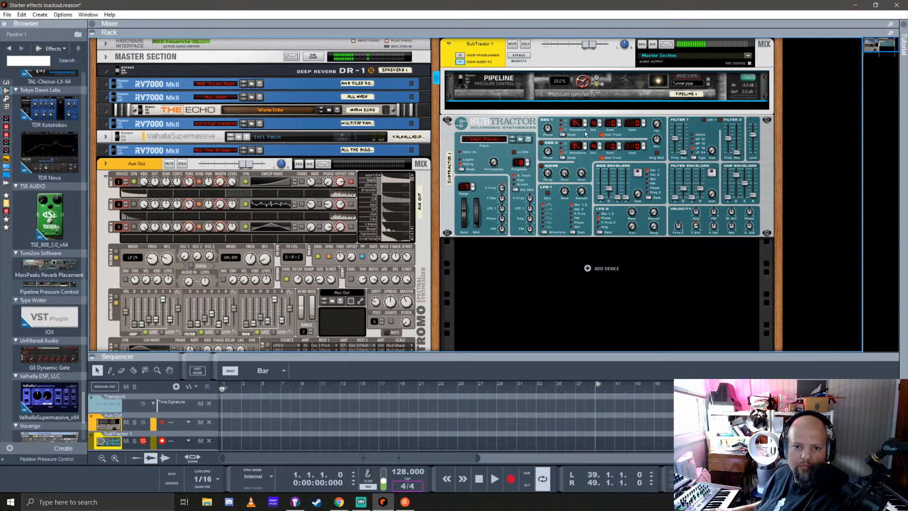
{"action": "left_click_drag", "start_coordinate": [673, 135], "coordinate": [675, 123]}
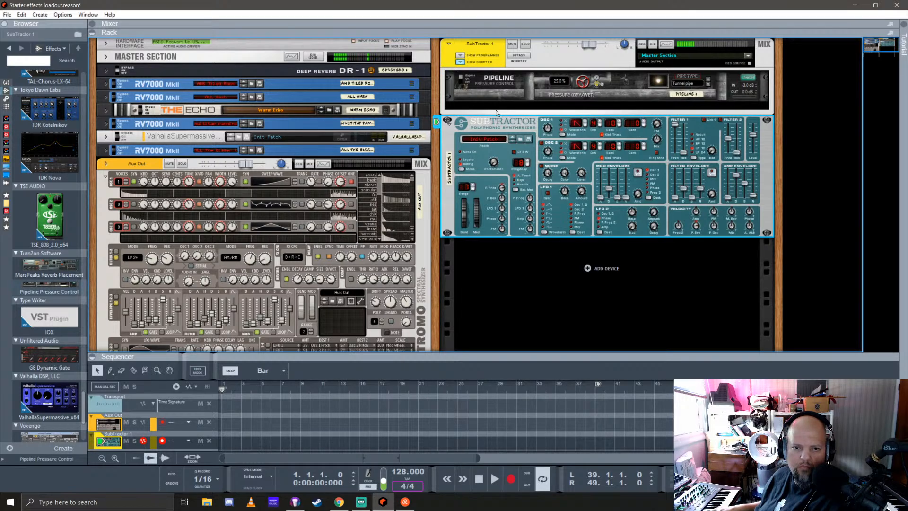
{"action": "left_click", "coordinate": [462, 81]}
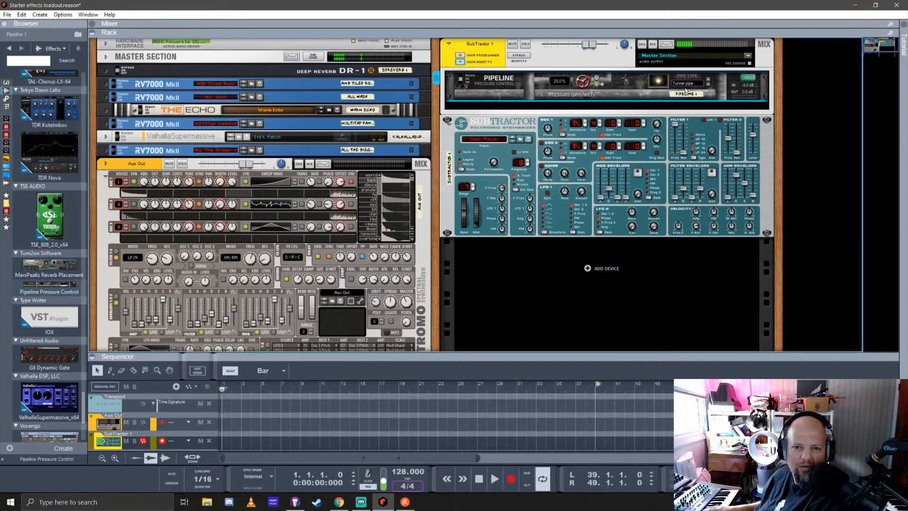
Raise Pipeline's pressure to 53.5% and audition the Boiler, Tunnel, Technical, Fridge, Corrugated and Wood pipe types with SubTractor
{"action": "left_click", "coordinate": [708, 86]}
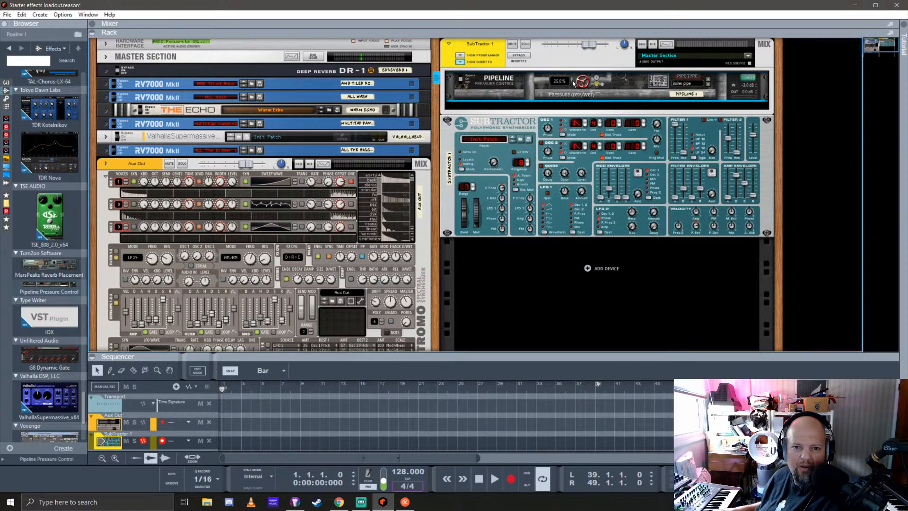
{"action": "left_click_drag", "start_coordinate": [582, 82], "coordinate": [582, 48]}
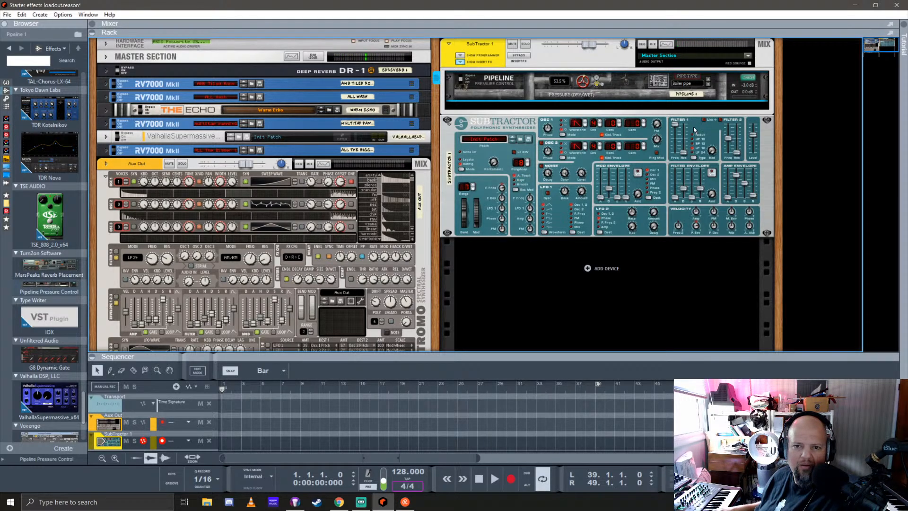
{"action": "left_click", "coordinate": [708, 83]}
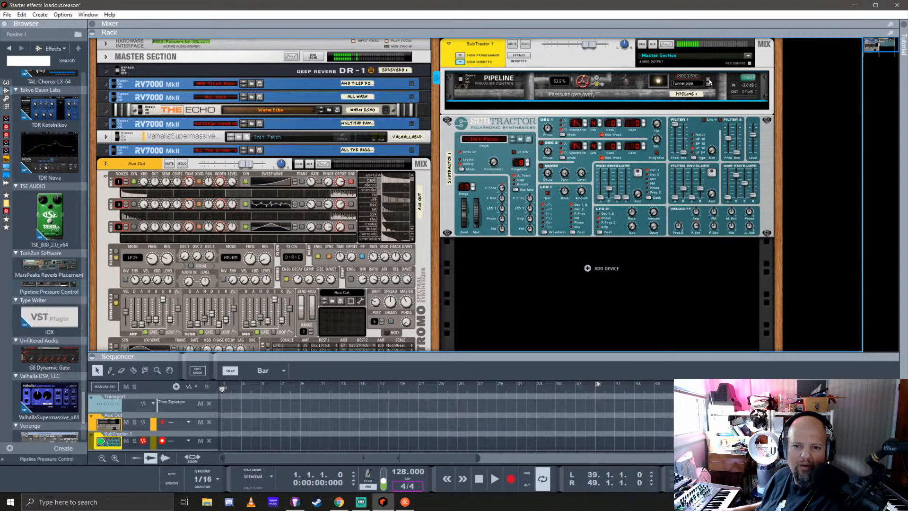
{"action": "left_click", "coordinate": [708, 83]}
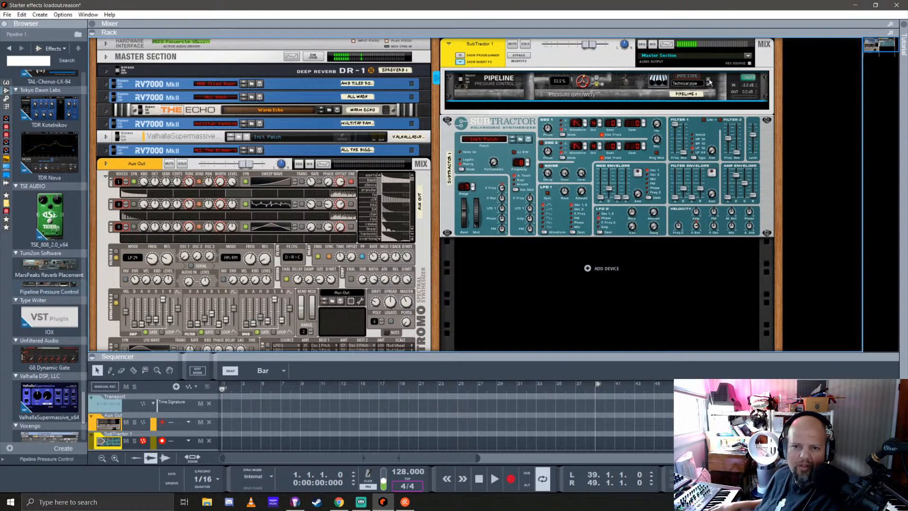
{"action": "left_click", "coordinate": [709, 83]}
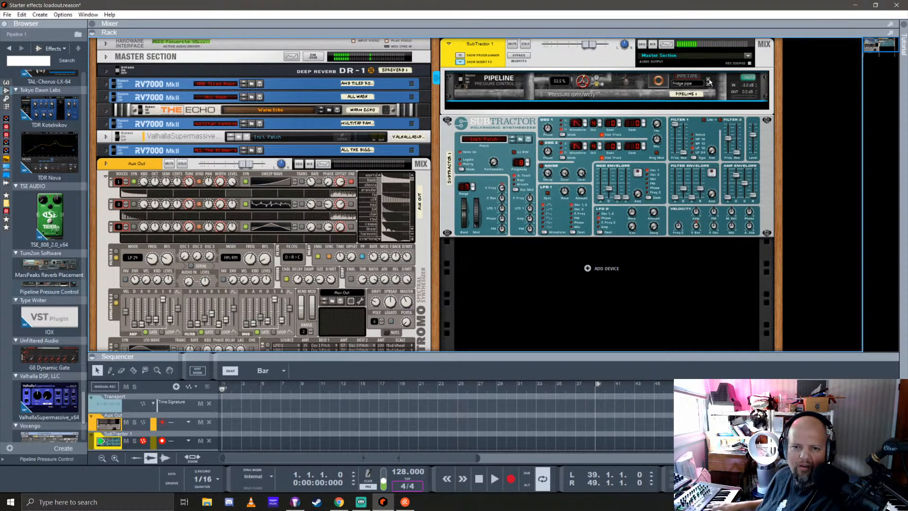
{"action": "left_click", "coordinate": [707, 83]}
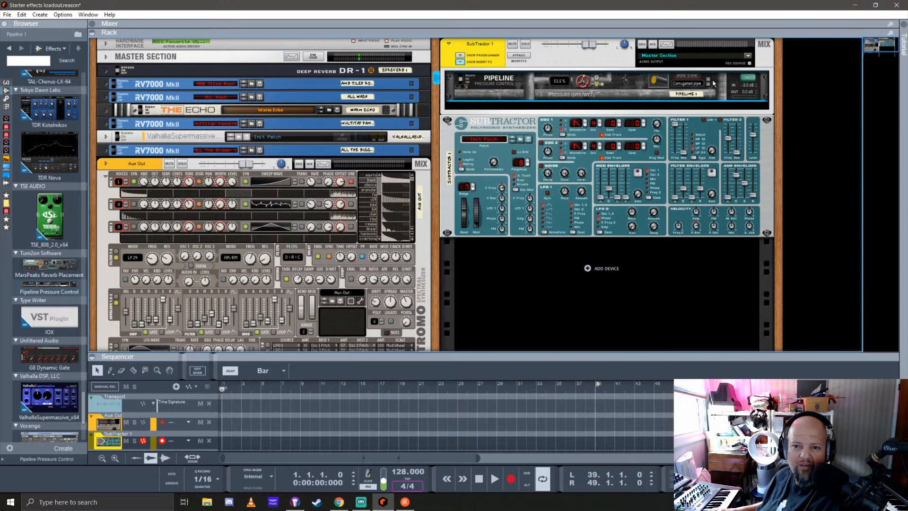
{"action": "left_click", "coordinate": [707, 81]}
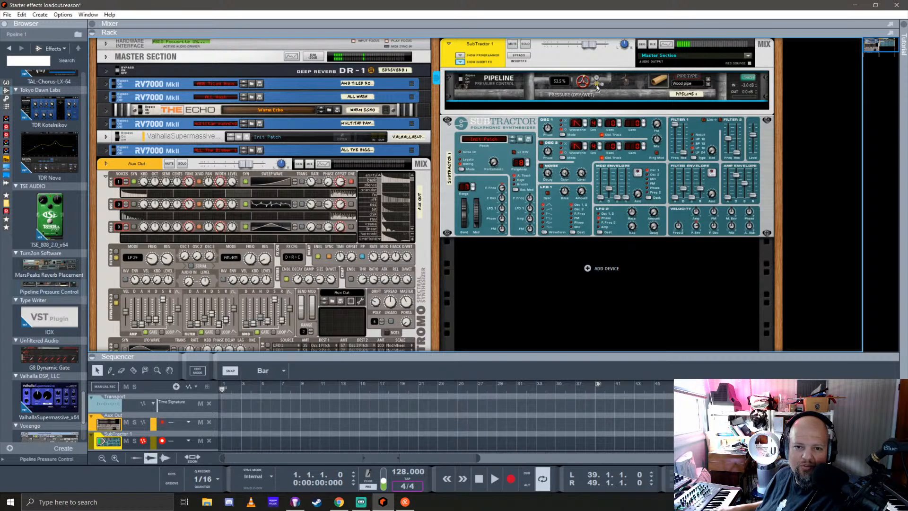
Fine-tune Pipeline's pressure and audition the Unipipe, PVC, Technical and Foil pipe types
{"action": "mouse_move", "coordinate": [597, 87]}
{"action": "left_mouse_down"}
{"action": "mouse_move", "coordinate": [589, 70]}
{"action": "mouse_move", "coordinate": [600, 30]}
{"action": "mouse_move", "coordinate": [595, 84]}
{"action": "left_mouse_up"}
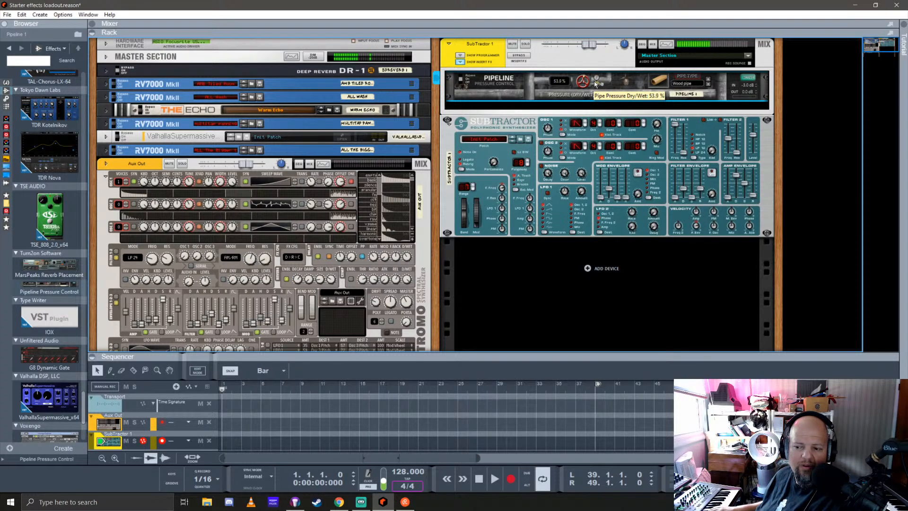
{"action": "left_click", "coordinate": [709, 79]}
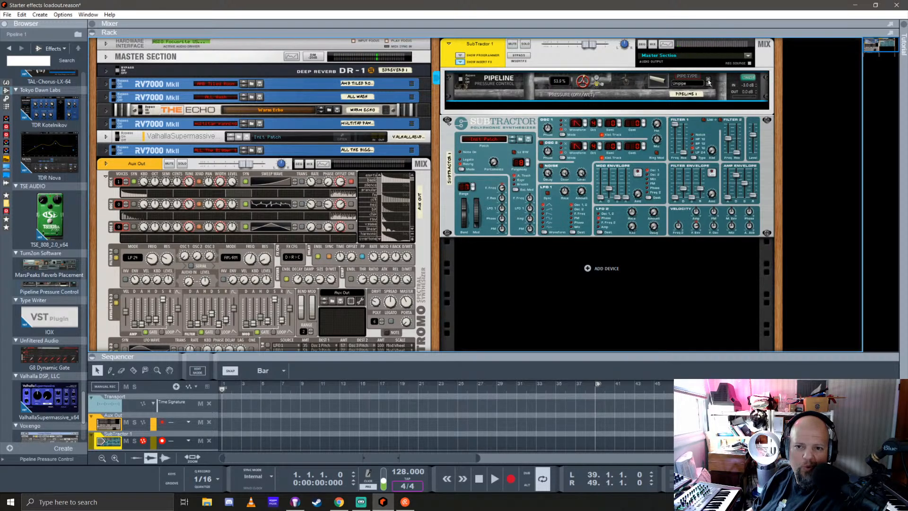
{"action": "left_click", "coordinate": [708, 81]}
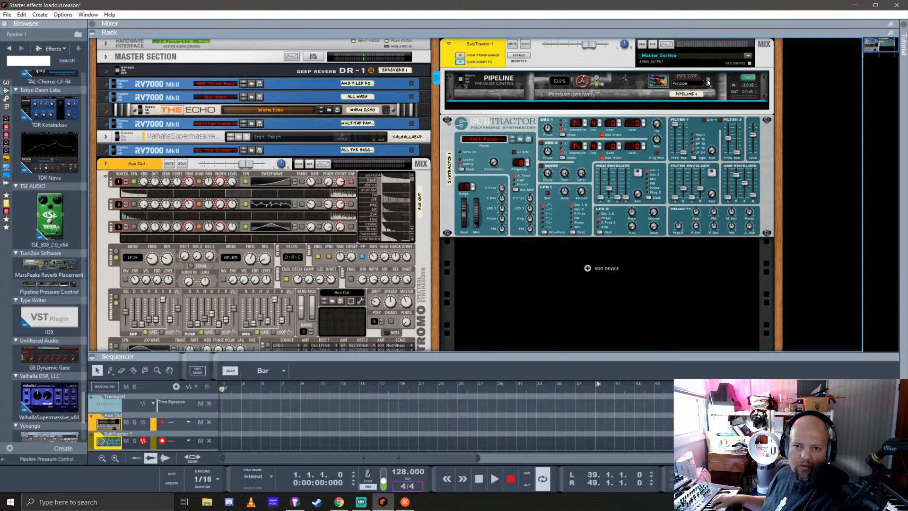
{"action": "left_click", "coordinate": [709, 86]}
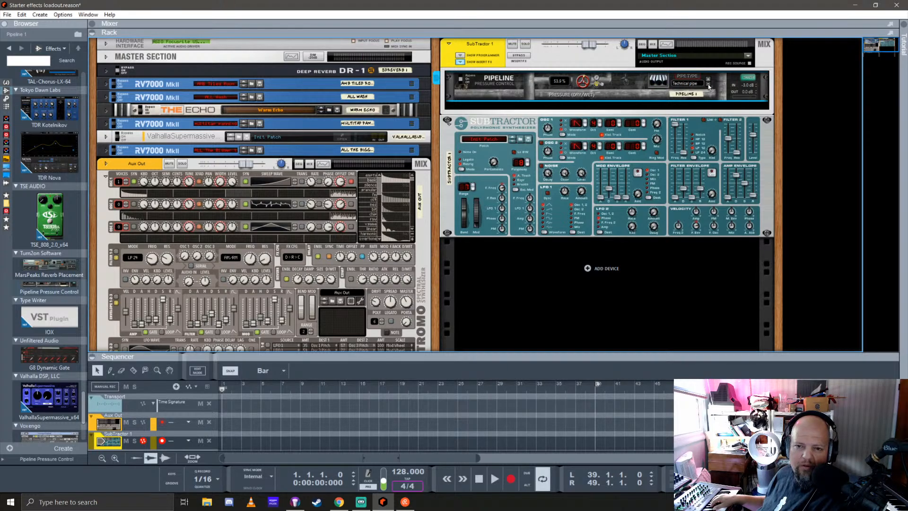
{"action": "left_click", "coordinate": [709, 85]}
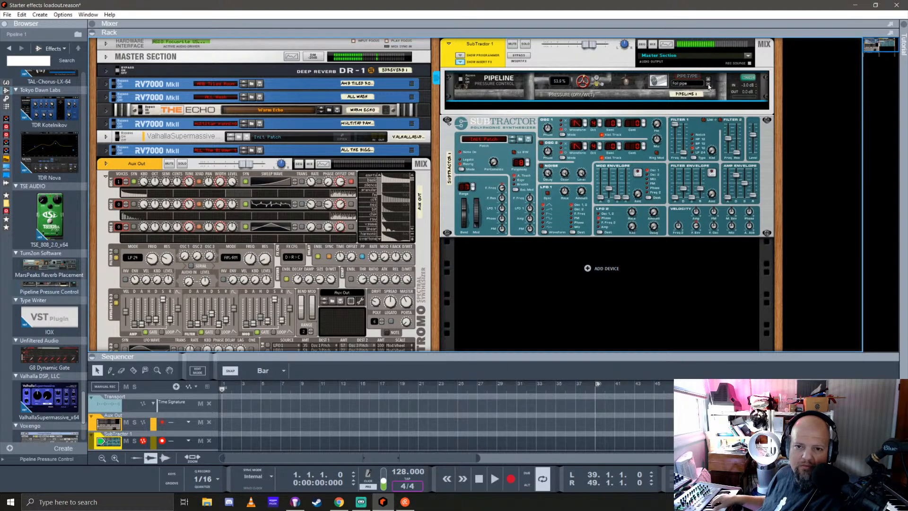
Audition Pipeline's Industrial D, Industrial C and Industrial B pipe types and end on Plastic pipe
{"action": "left_click", "coordinate": [708, 80]}
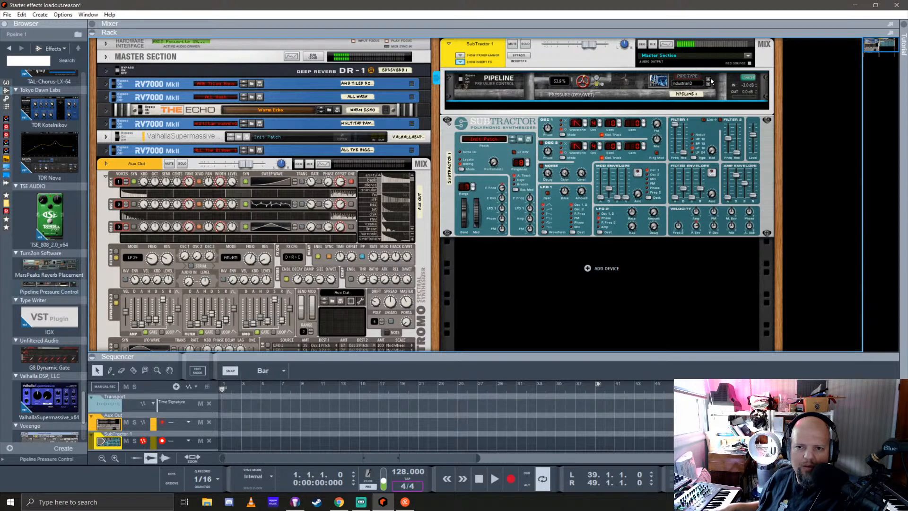
{"action": "left_click", "coordinate": [709, 82]}
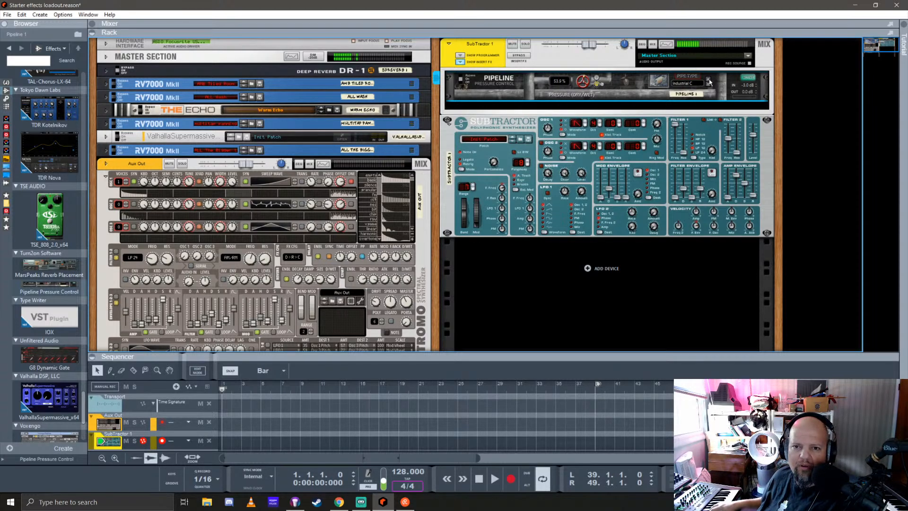
{"action": "left_click", "coordinate": [709, 83]}
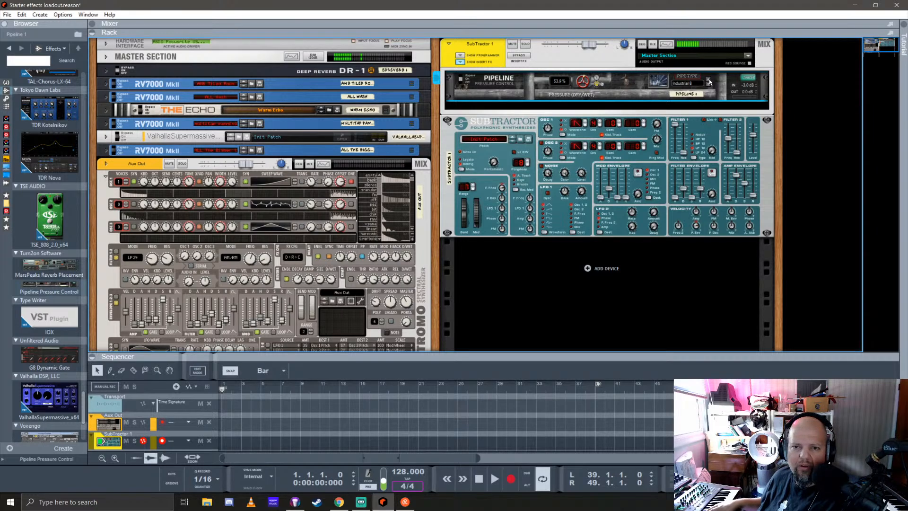
{"action": "left_click", "coordinate": [709, 83]}
{"action": "left_click", "coordinate": [709, 82]}
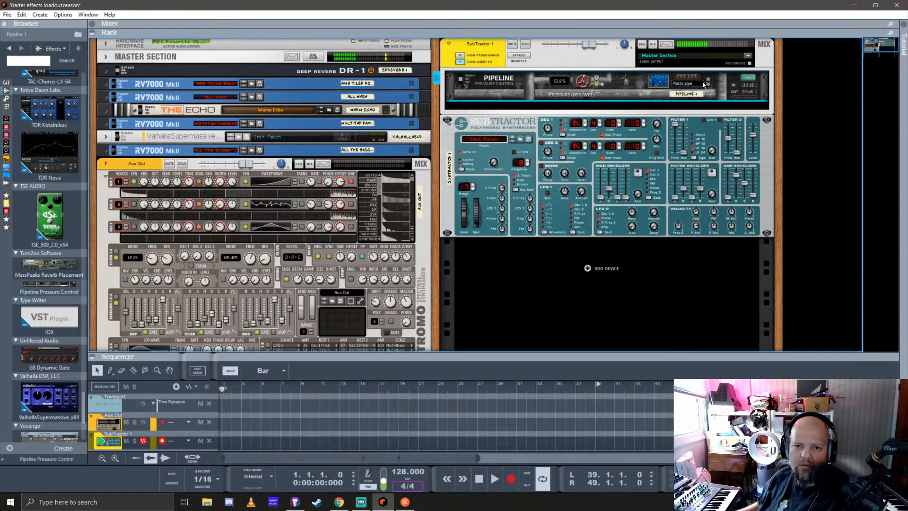
Raise Pipeline's pressure to 78.9% and switch its pipe type to Aluminium pipe
{"action": "left_click_drag", "start_coordinate": [583, 81], "coordinate": [629, 76]}
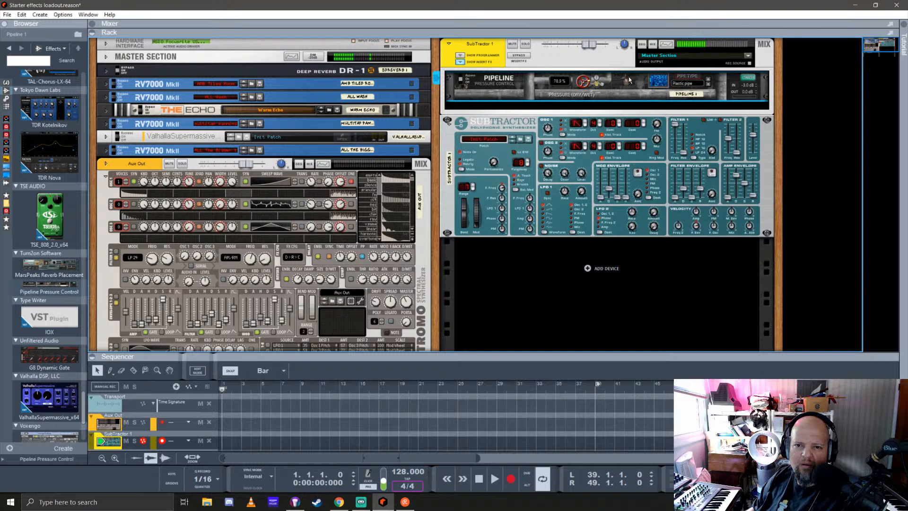
{"action": "left_click", "coordinate": [708, 77]}
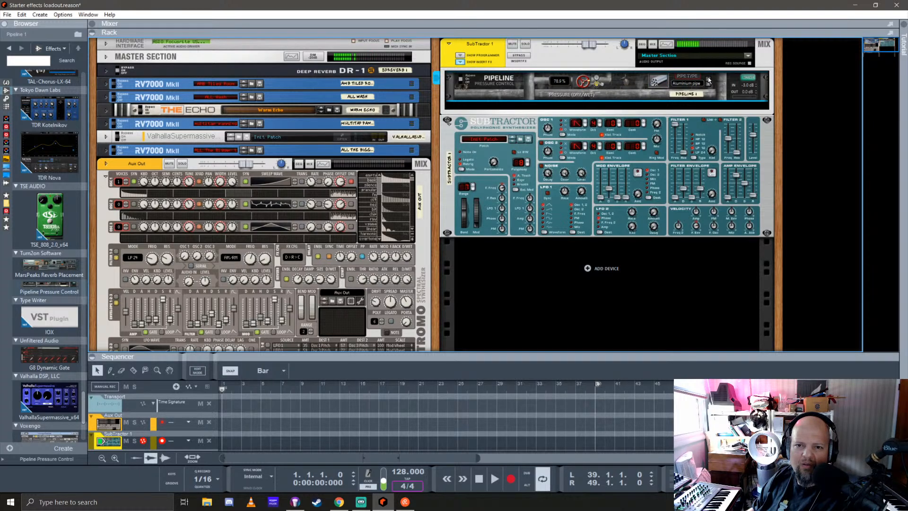
Audition Pipeline's Empty pipe and Wind pipe types, and lower its pressure to 35.9%
{"action": "left_click", "coordinate": [708, 77]}
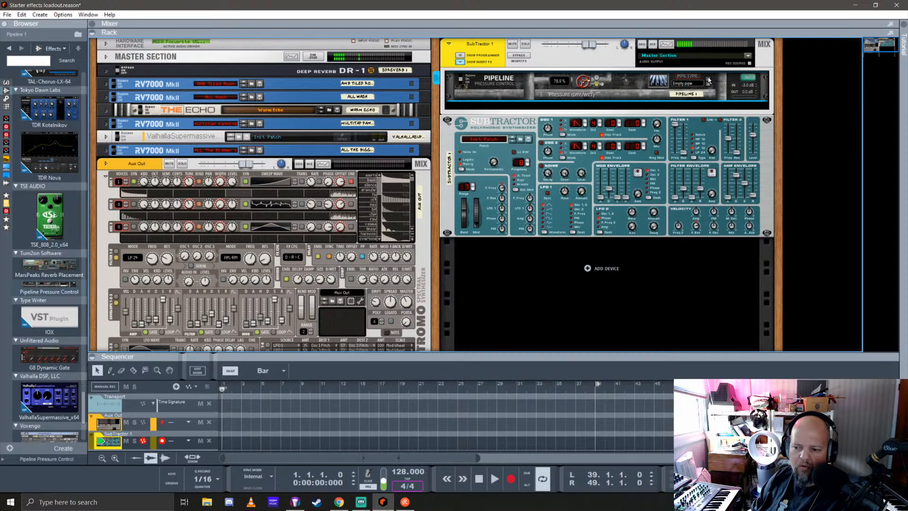
{"action": "left_click", "coordinate": [708, 78]}
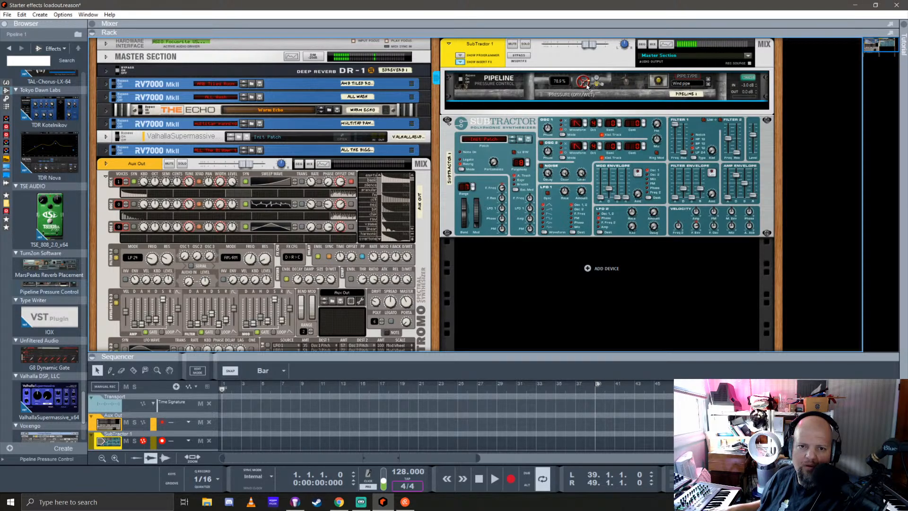
{"action": "left_click_drag", "start_coordinate": [586, 85], "coordinate": [599, 136]}
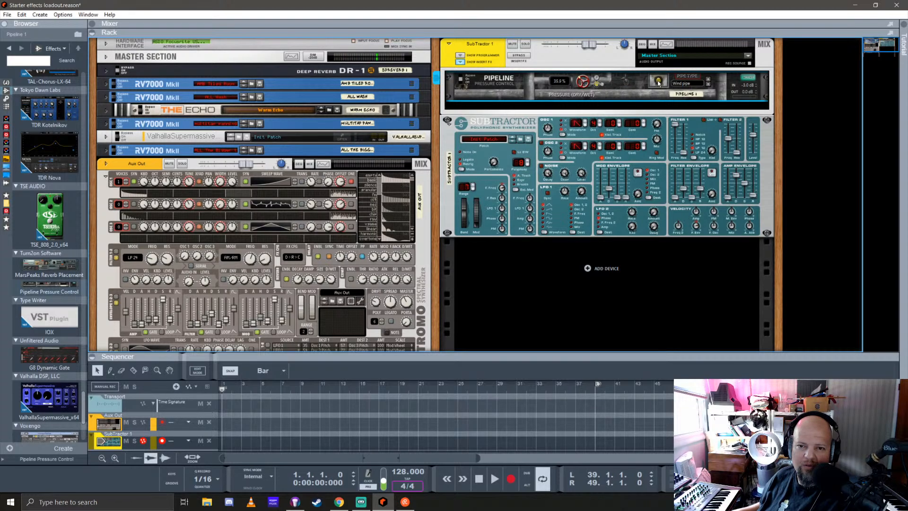
Audition the pipe types after Wind pipe in order, including Chimney, Radiator, Metro, Gas and Boiler, ending on Tunnel pipe
{"action": "left_click", "coordinate": [708, 82]}
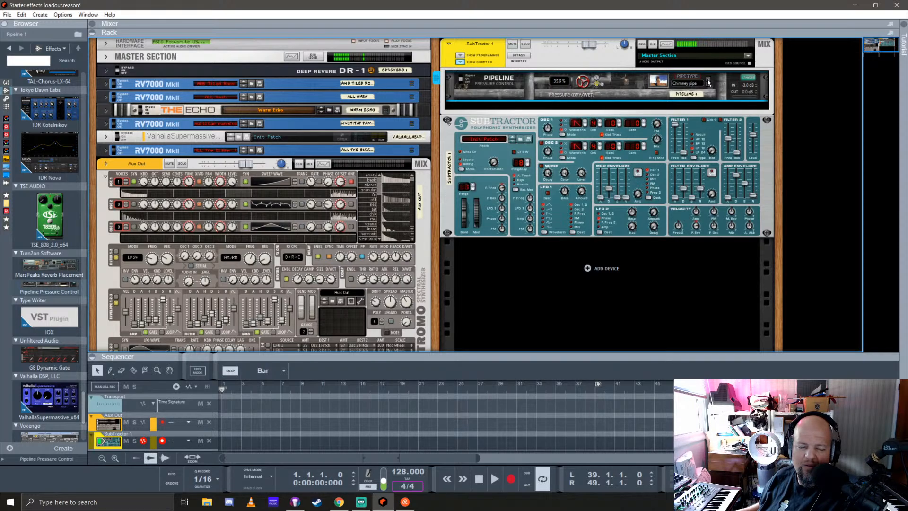
{"action": "left_click", "coordinate": [709, 82]}
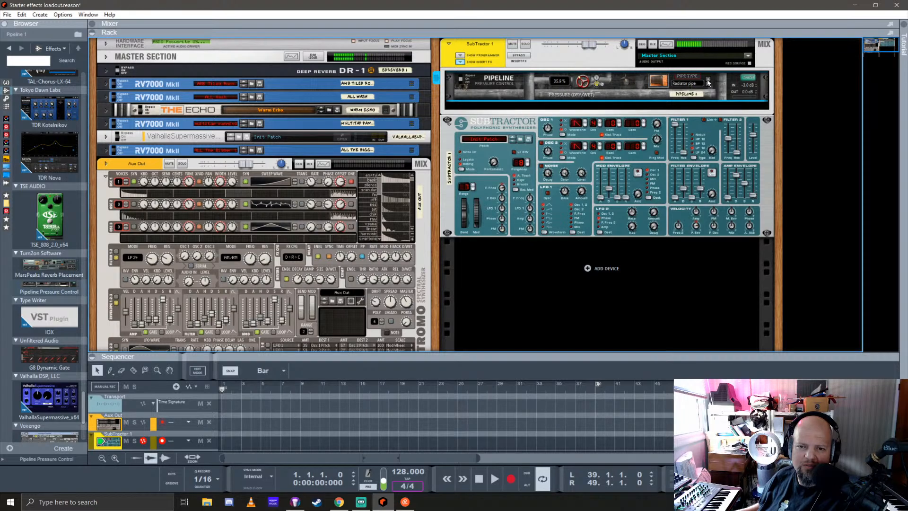
{"action": "left_click", "coordinate": [709, 83]}
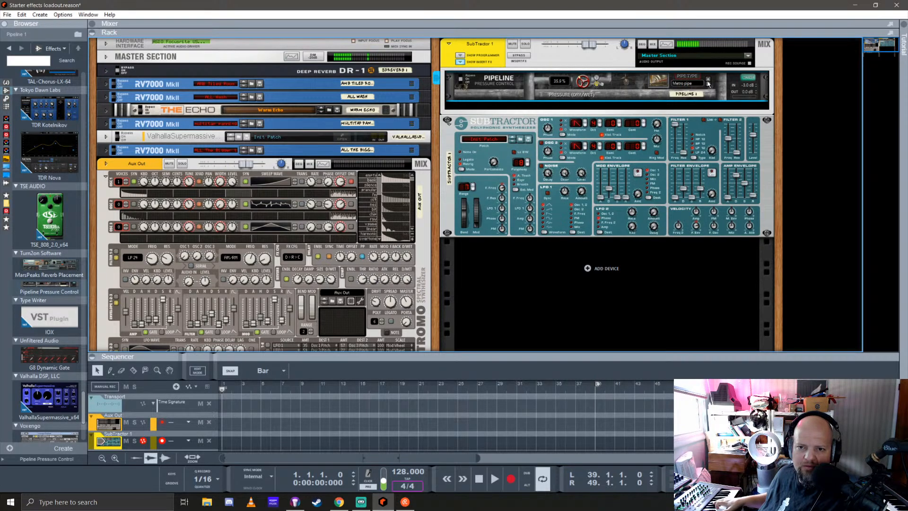
{"action": "left_click", "coordinate": [708, 82]}
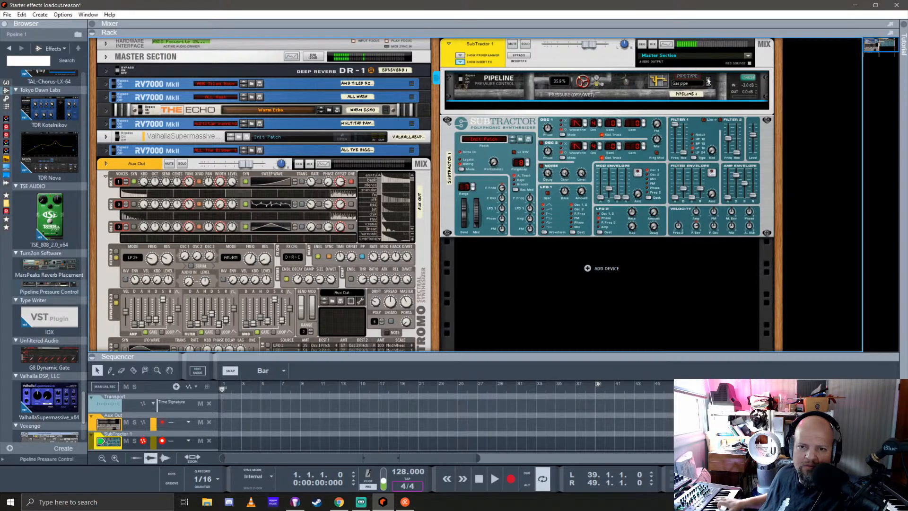
{"action": "left_click", "coordinate": [709, 81]}
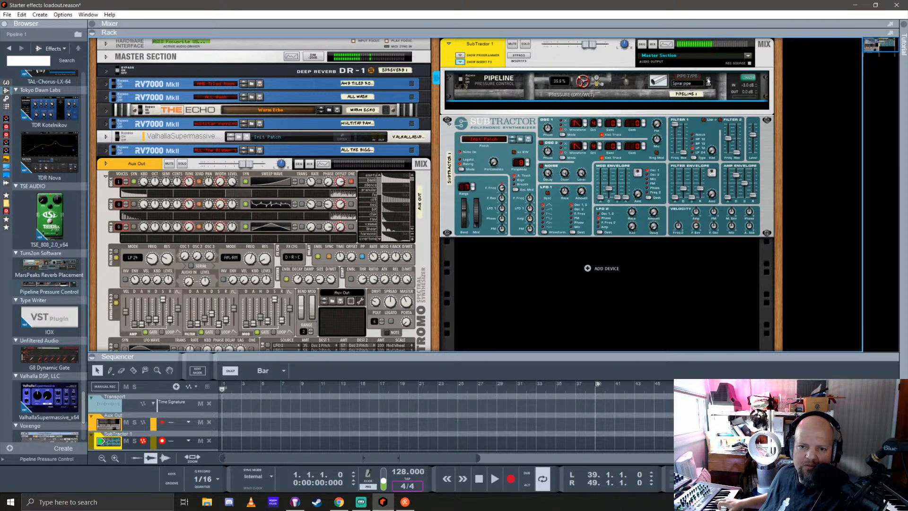
{"action": "left_click", "coordinate": [708, 81]}
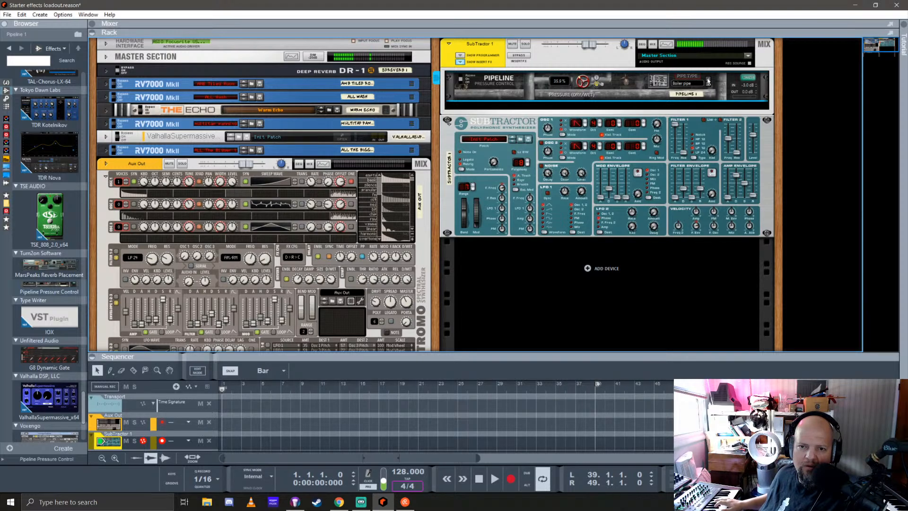
{"action": "left_click", "coordinate": [708, 82]}
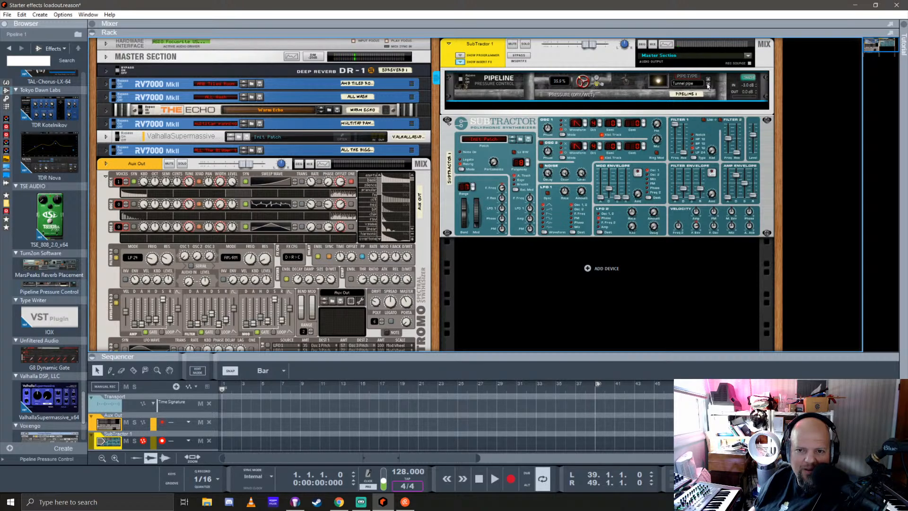
Go back through Pipeline's Gas, Metro and Radiator pipe types to Chimney pipe, auditioning them with SubTractor
{"action": "left_click", "coordinate": [708, 86]}
{"action": "left_click", "coordinate": [708, 85]}
{"action": "left_click", "coordinate": [708, 86]}
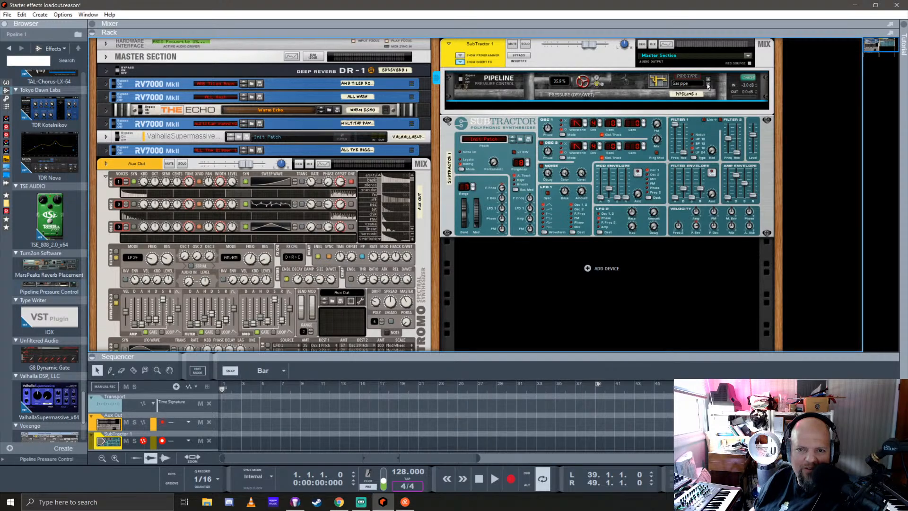
{"action": "left_click", "coordinate": [708, 85]}
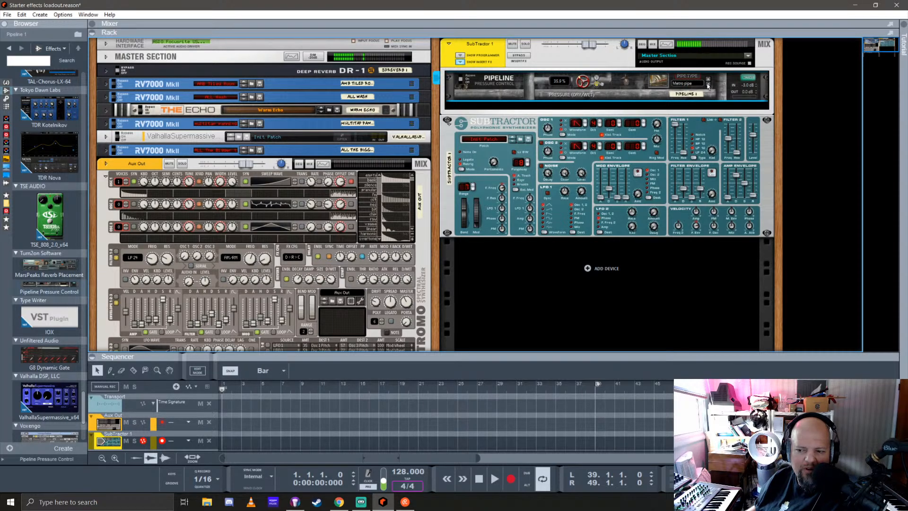
{"action": "left_click", "coordinate": [708, 85]}
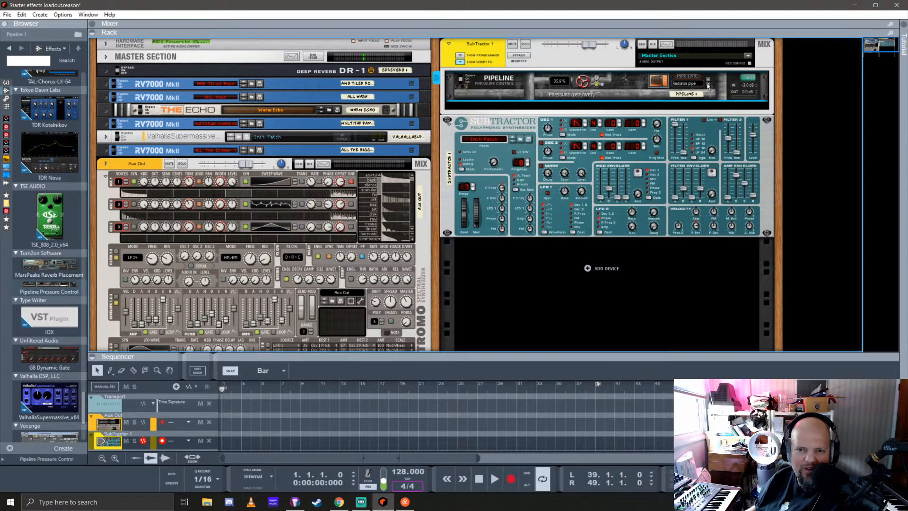
{"action": "left_click", "coordinate": [708, 85]}
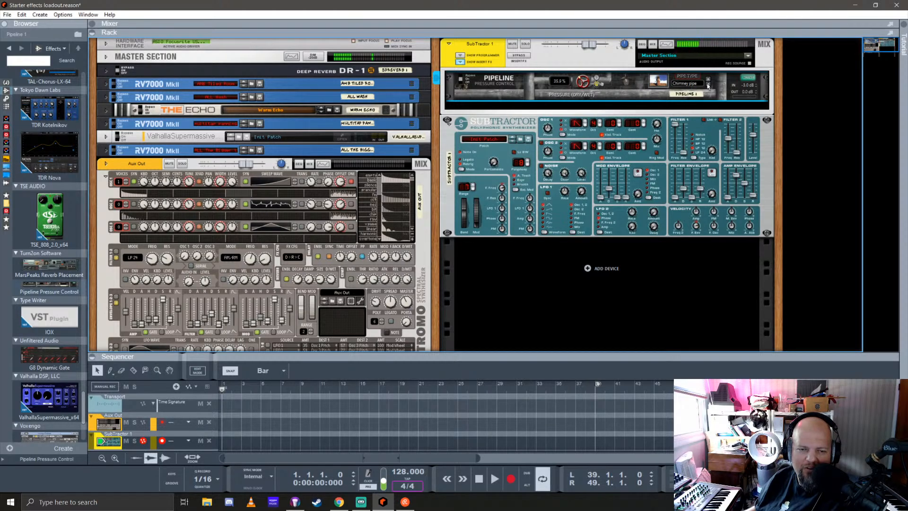
Compare Chimney pipe at 100% and 42.8% pressure, and step back through Wind and Empty to Aluminium pipe
{"action": "left_click_drag", "start_coordinate": [581, 90], "coordinate": [585, 10]}
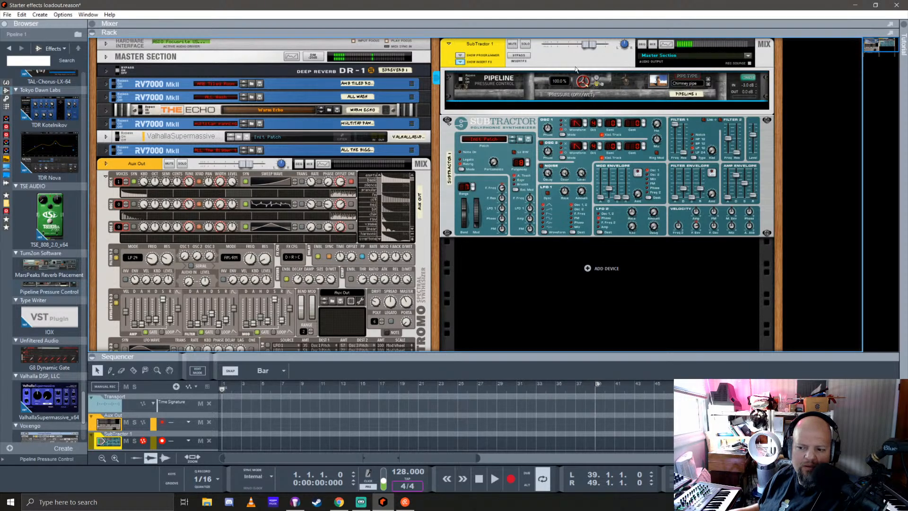
{"action": "left_click_drag", "start_coordinate": [583, 83], "coordinate": [596, 148]}
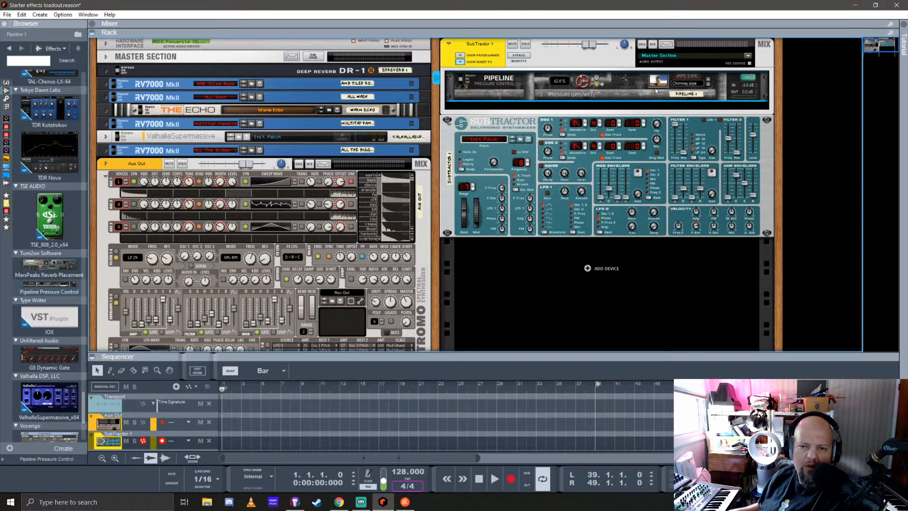
{"action": "left_click", "coordinate": [709, 84]}
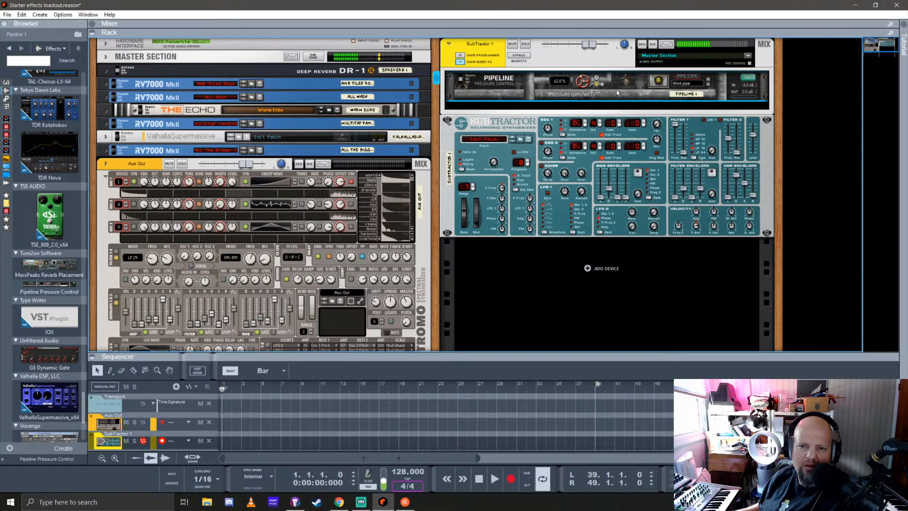
{"action": "left_click", "coordinate": [708, 85]}
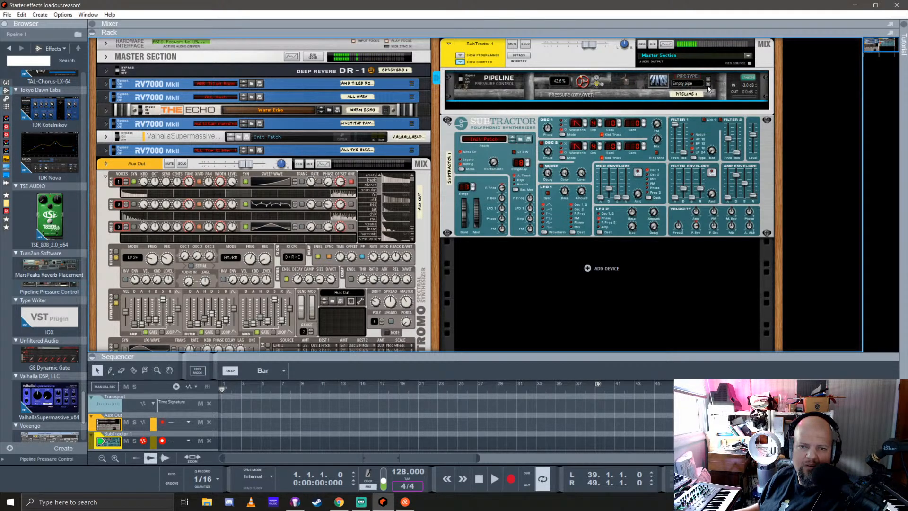
{"action": "left_click", "coordinate": [708, 86]}
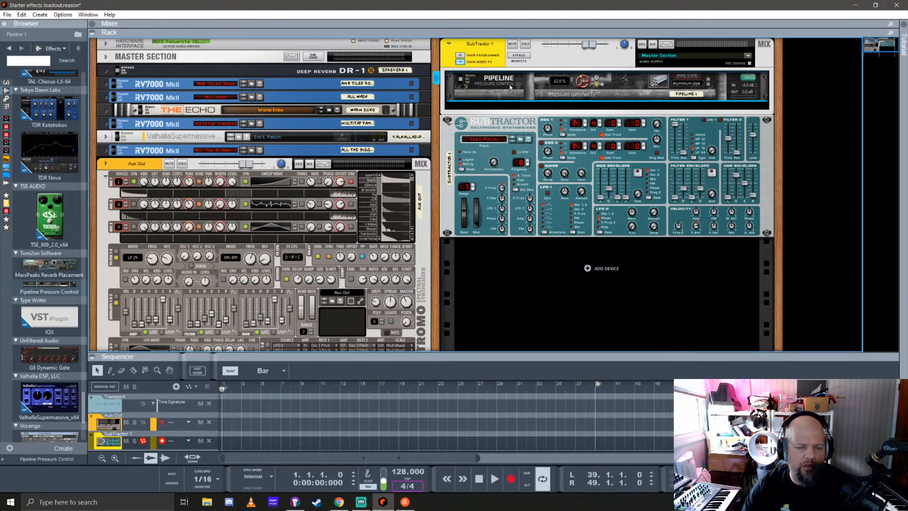
Delete the Pipeline effect, collapse the empty insert effects area and delete the SubTractor 1 instrument
{"action": "key", "text": "Delete"}
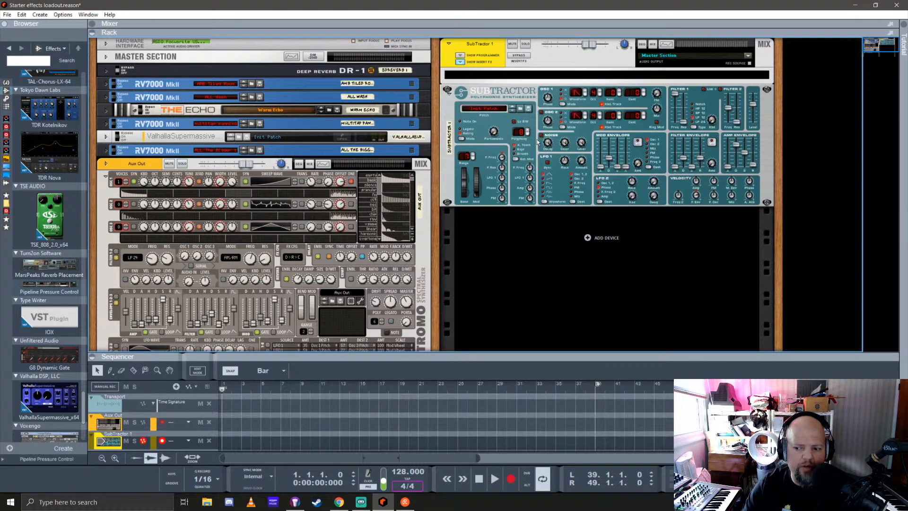
{"action": "left_click", "coordinate": [460, 62]}
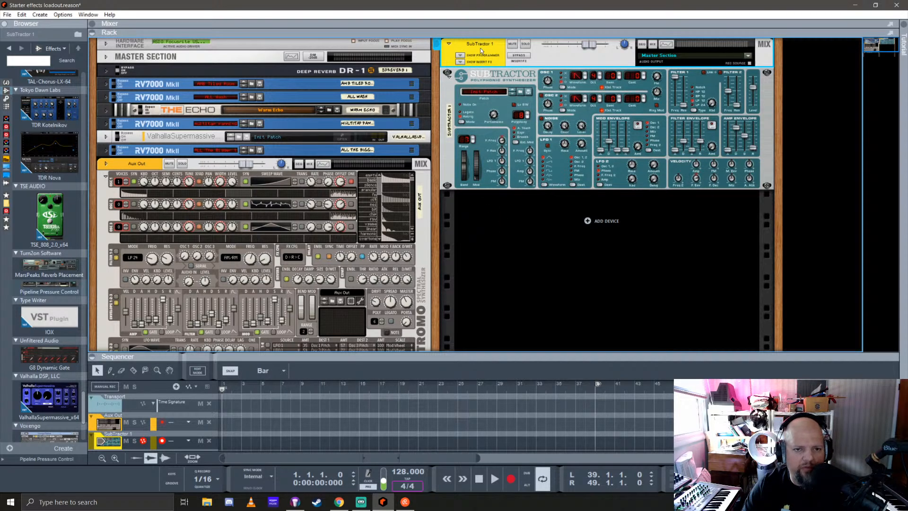
{"action": "key", "text": "Delete"}
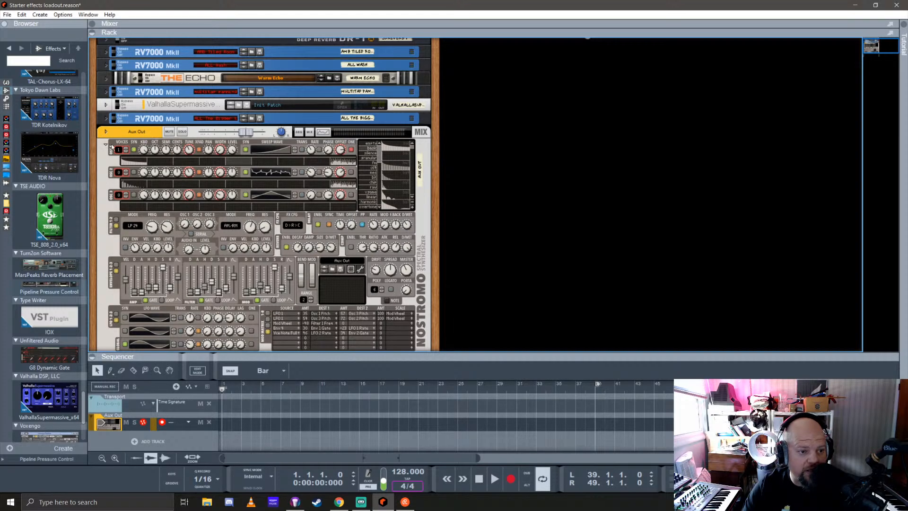
Browse Nostromo's Poly patches and audition Awake 313, Bad Asia and Biochips
{"action": "left_click", "coordinate": [104, 177]}
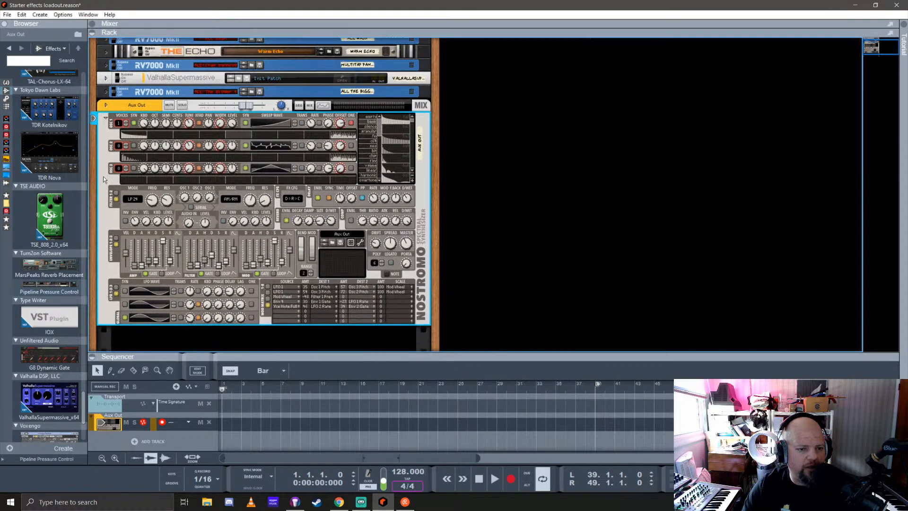
{"action": "left_click", "coordinate": [332, 243]}
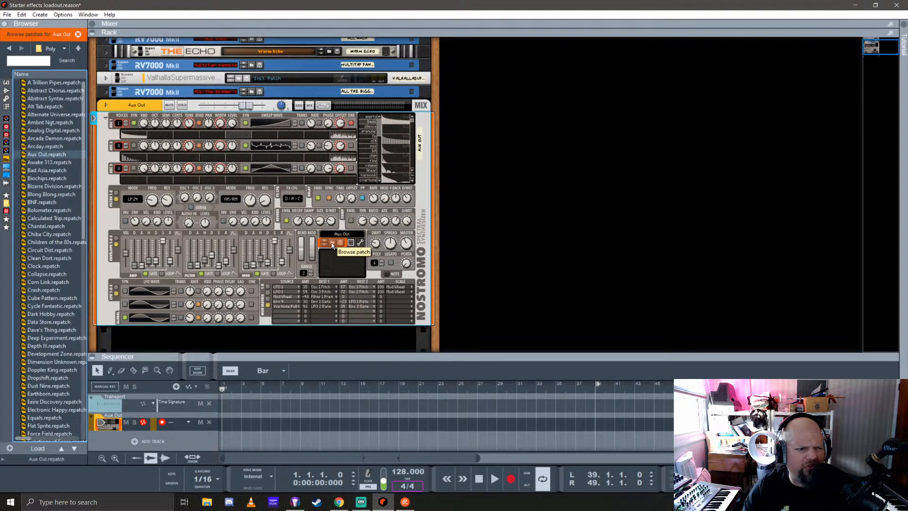
{"action": "left_click", "coordinate": [56, 162]}
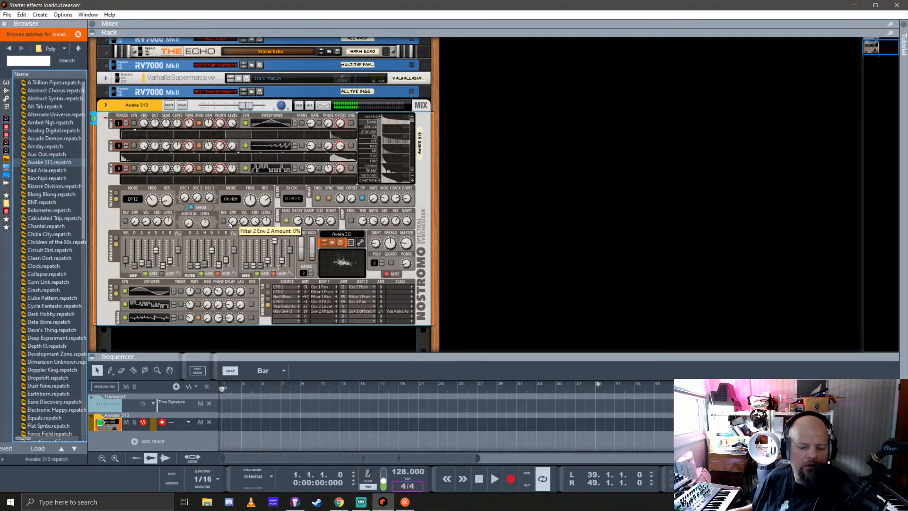
{"action": "key", "text": "Down"}
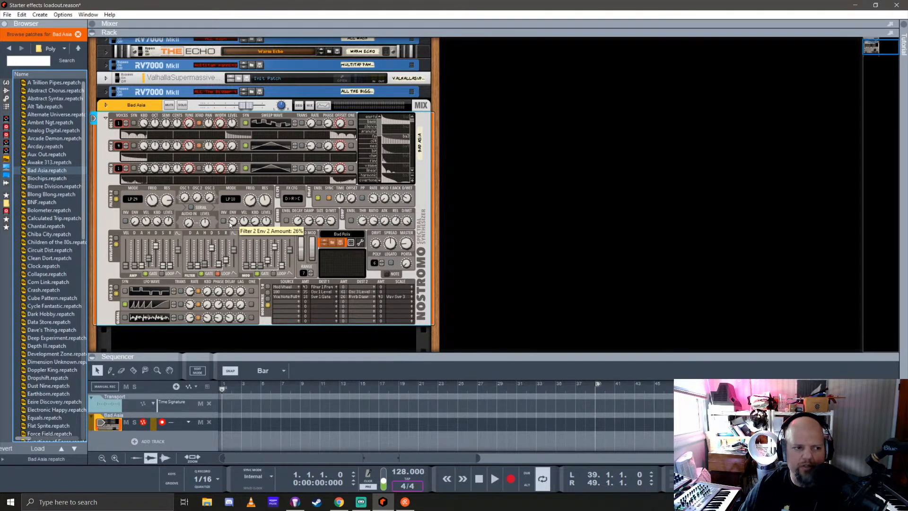
{"action": "key", "text": "Down"}
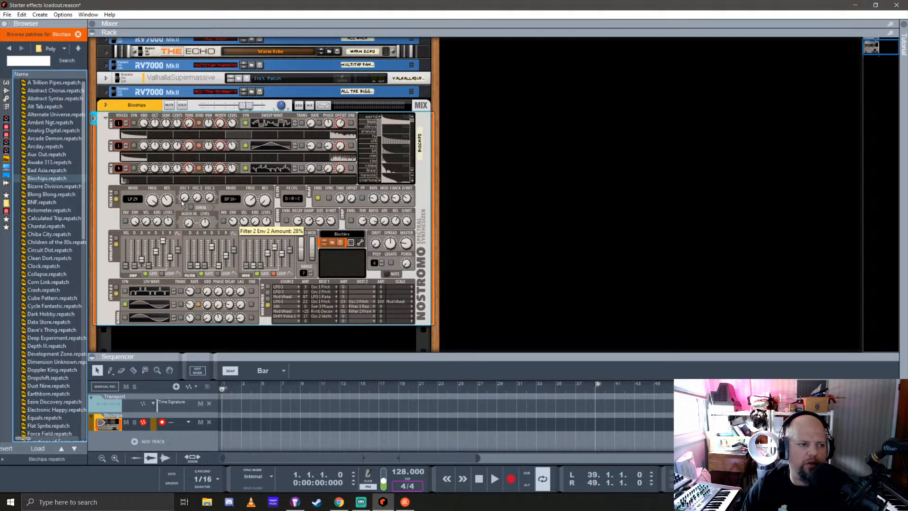
Look through the installed instruments in the browser and highlight ReSpire Synthesizer
{"action": "left_click", "coordinate": [6, 82]}
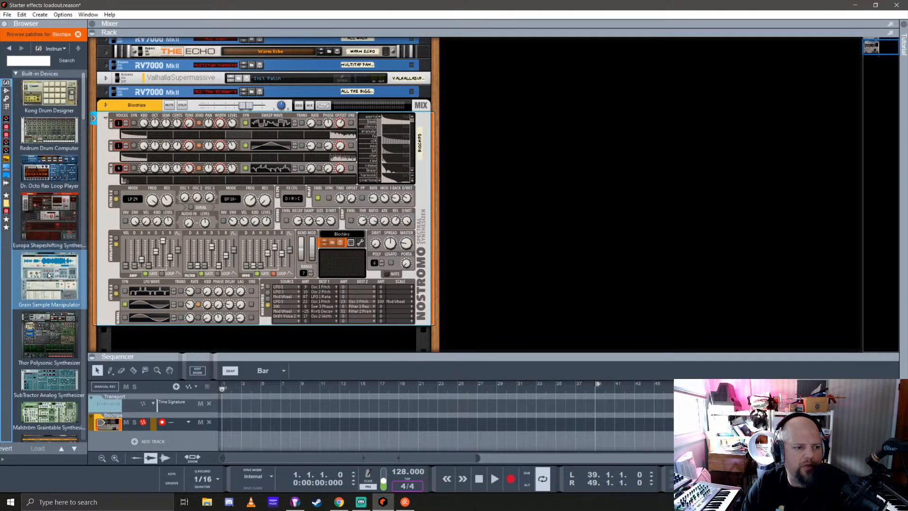
{"action": "scroll", "coordinate": [47, 272], "scroll_direction": "down", "scroll_amount": 10}
{"action": "scroll", "coordinate": [49, 276], "scroll_direction": "up", "scroll_amount": 10}
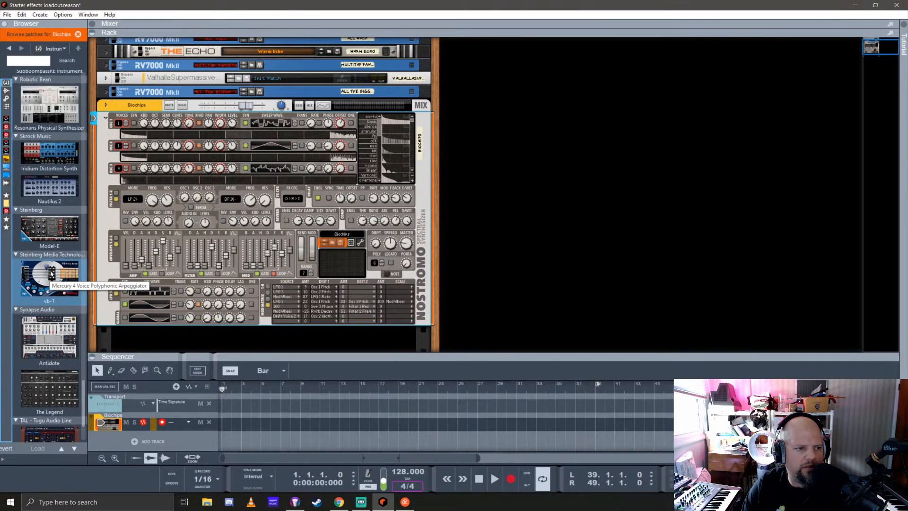
{"action": "scroll", "coordinate": [51, 271], "scroll_direction": "down", "scroll_amount": 2}
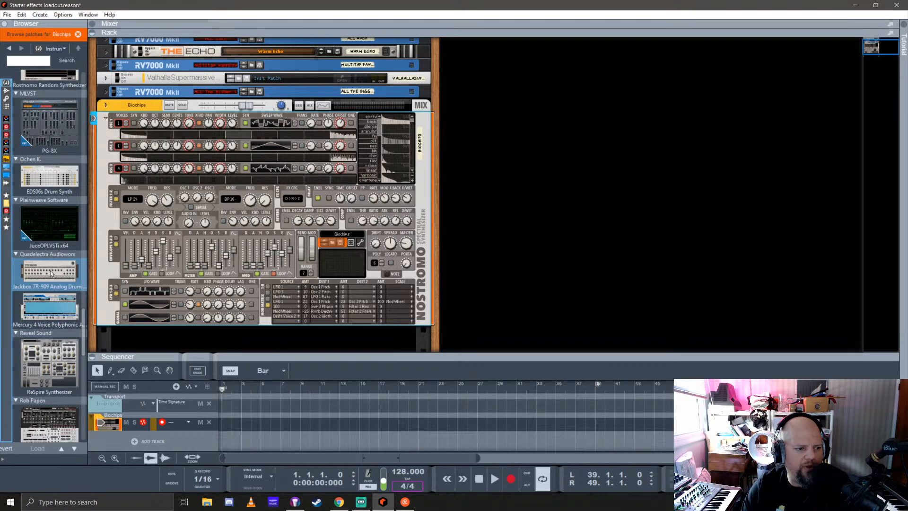
{"action": "left_click", "coordinate": [44, 273]}
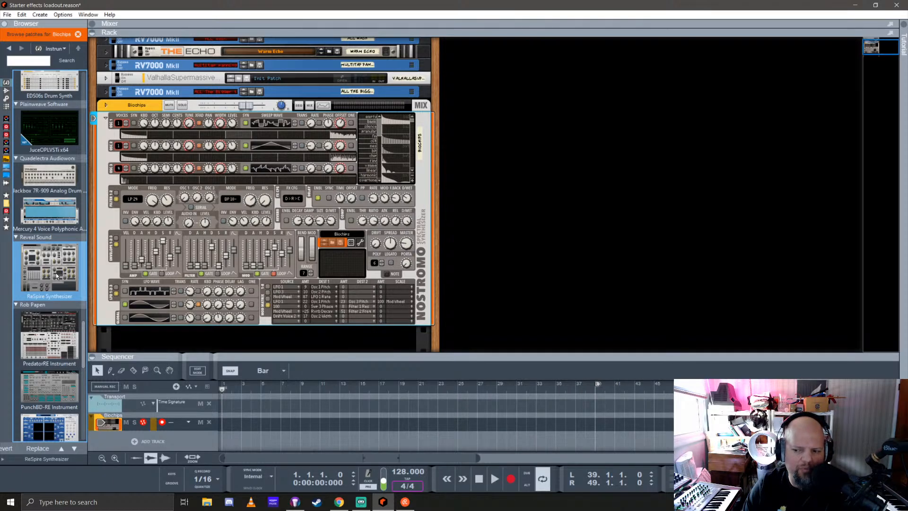
{"action": "scroll", "coordinate": [257, 266], "scroll_direction": "up", "scroll_amount": 3}
{"action": "scroll", "coordinate": [257, 268], "scroll_direction": "down", "scroll_amount": 3}
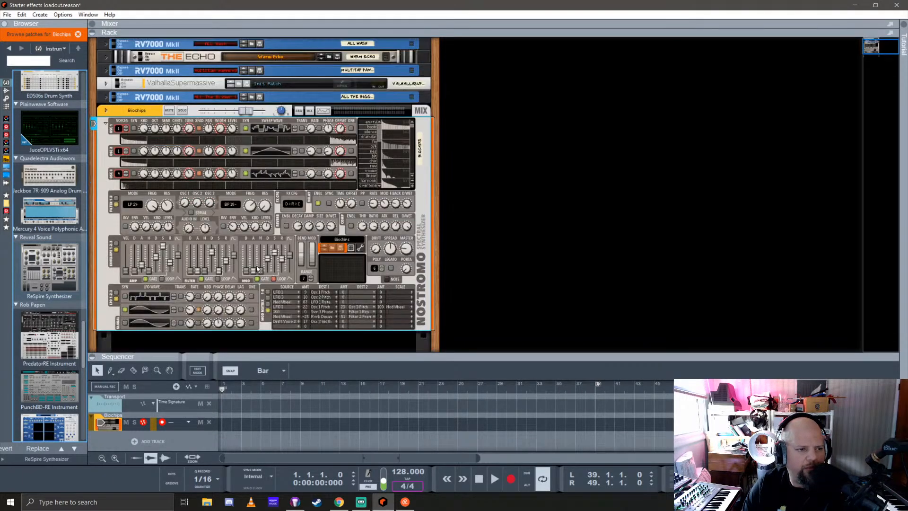
Switch Nostromo to the next Poly patch, Bizarre Division, and audition it
{"action": "scroll", "coordinate": [257, 264], "scroll_direction": "down", "scroll_amount": 3}
{"action": "scroll", "coordinate": [257, 264], "scroll_direction": "up", "scroll_amount": 5}
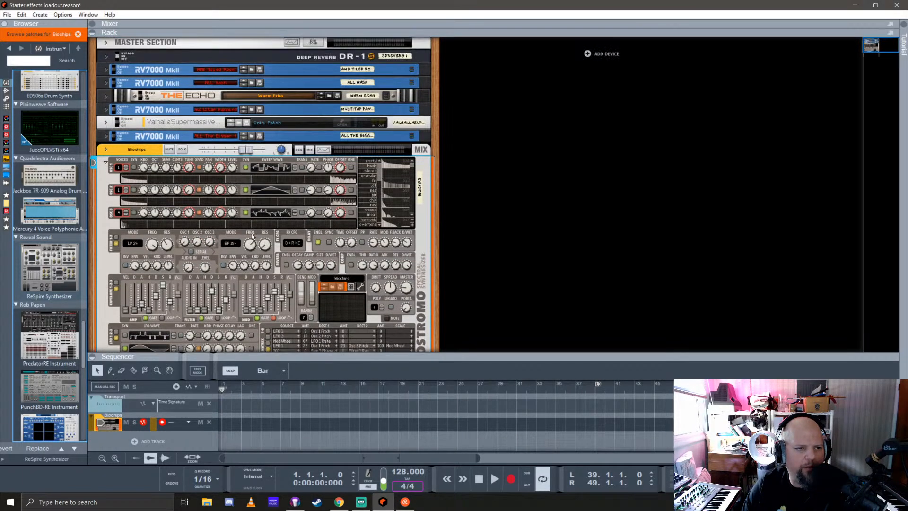
{"action": "scroll", "coordinate": [253, 236], "scroll_direction": "down", "scroll_amount": 3}
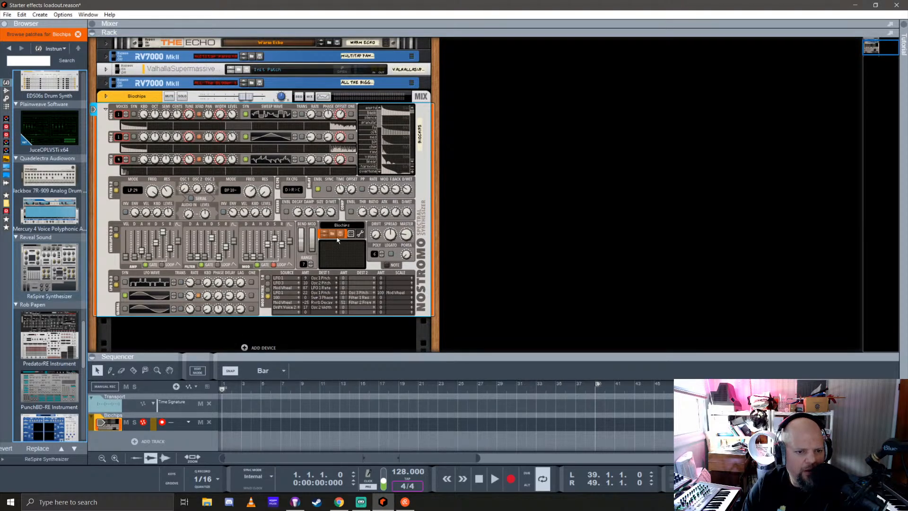
{"action": "left_click", "coordinate": [325, 235]}
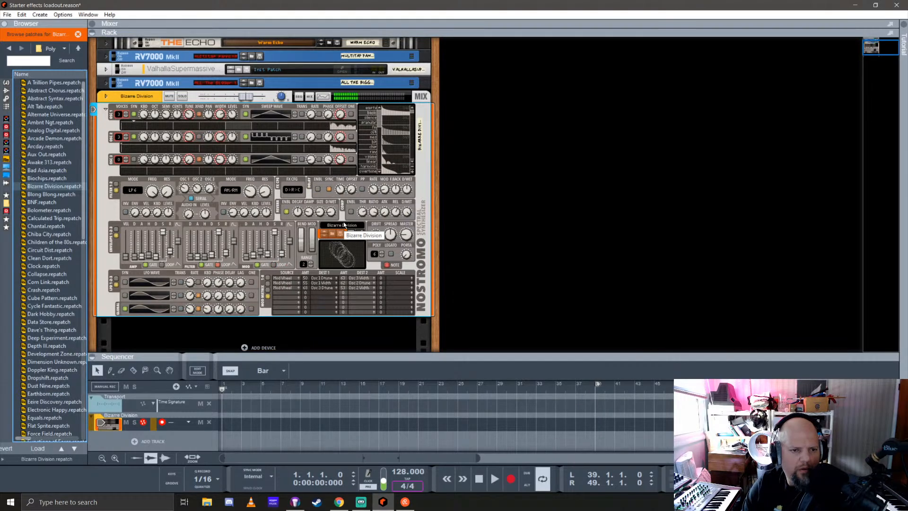
Browse Nostromo's Pads patches and load Cobalt Flight to audition it
{"action": "left_click", "coordinate": [78, 48]}
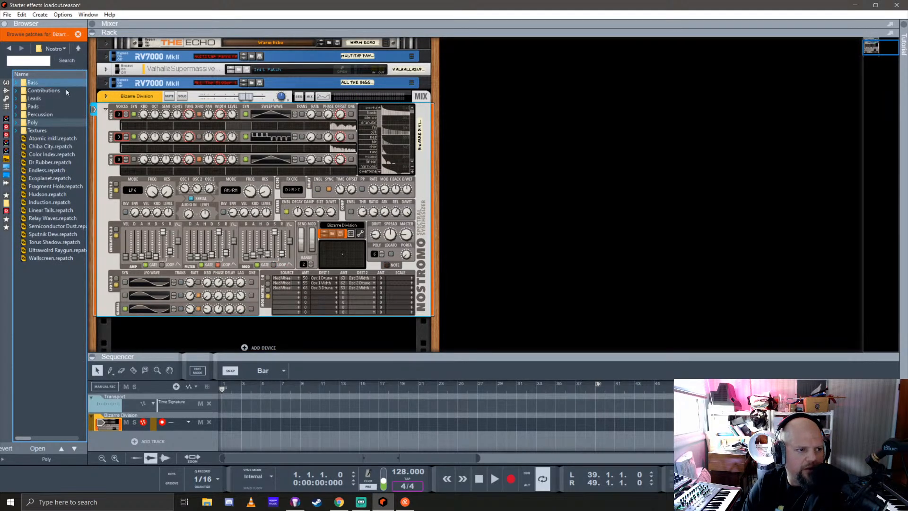
{"action": "left_click", "coordinate": [47, 107]}
{"action": "double_click", "coordinate": [47, 108]}
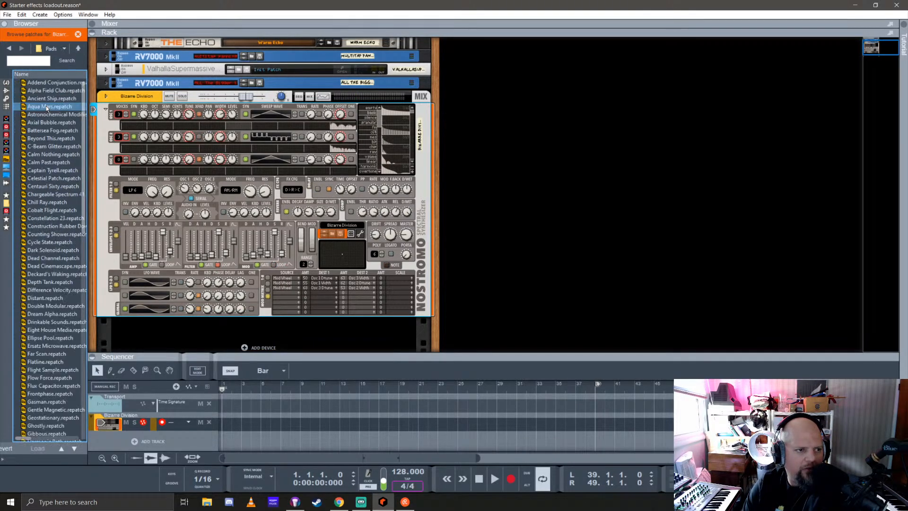
{"action": "left_click", "coordinate": [52, 210]}
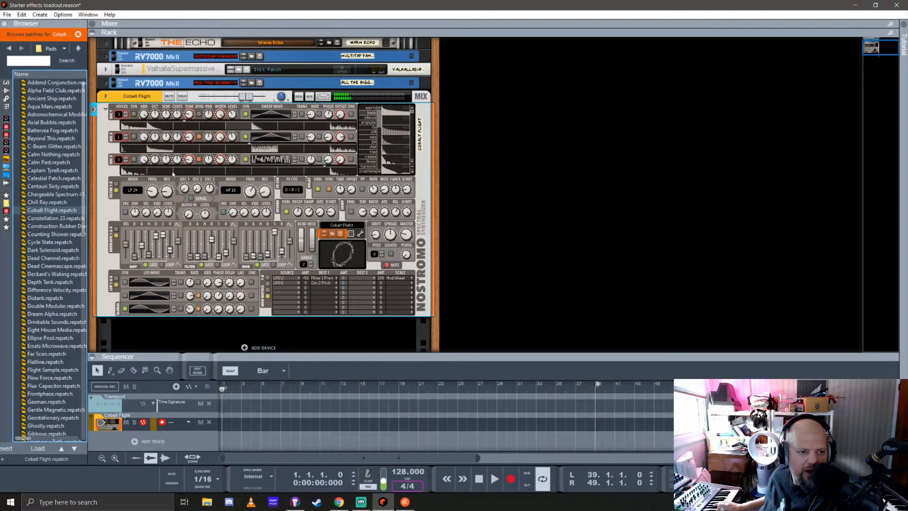
Raise Nostromo's Osc 3 Level to 8.10 dB while playing and turn it back down
{"action": "left_click", "coordinate": [136, 172]}
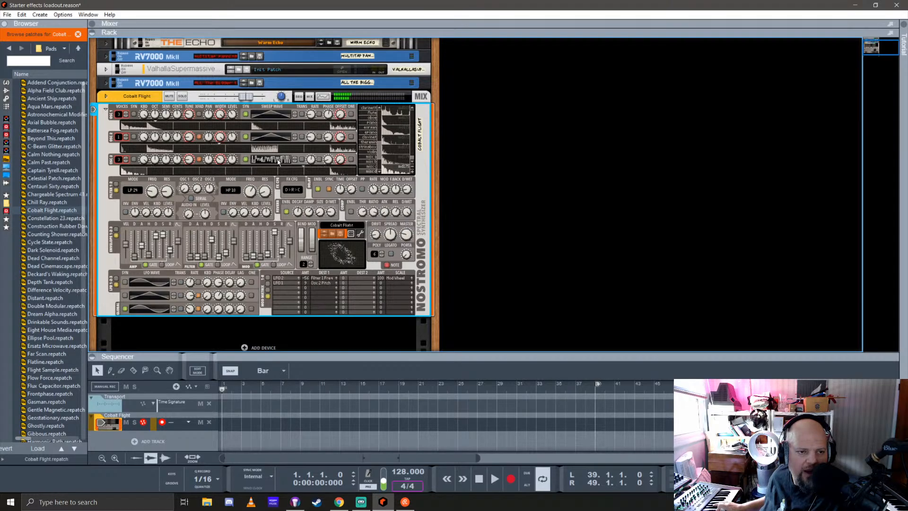
{"action": "mouse_move", "coordinate": [278, 161]}
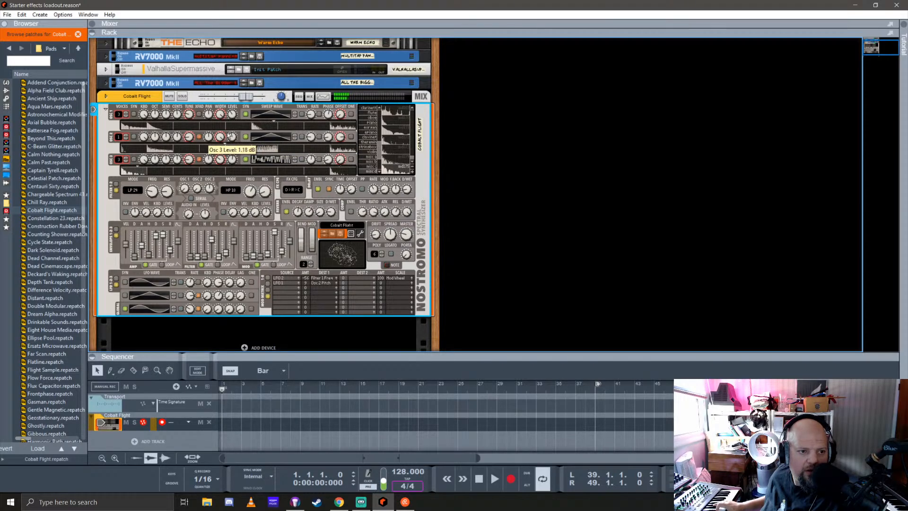
{"action": "left_click_drag", "start_coordinate": [230, 136], "coordinate": [233, 134]}
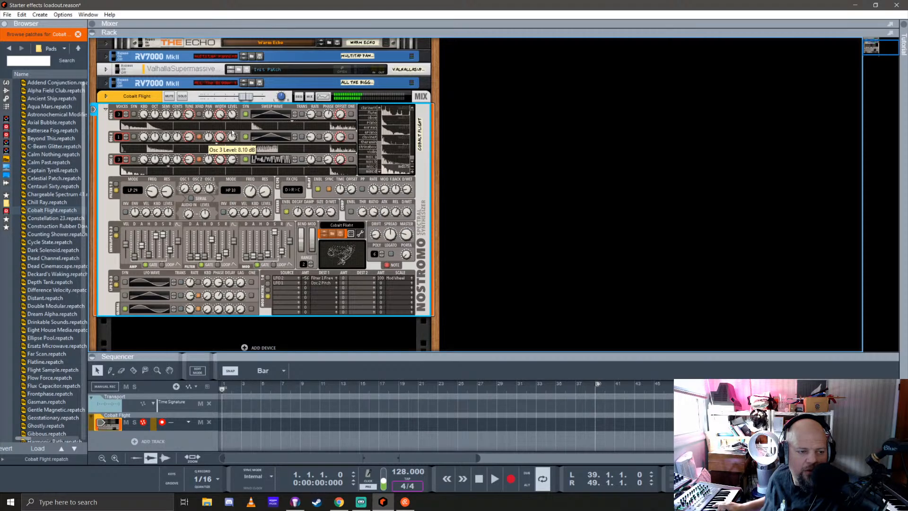
{"action": "left_click_drag", "start_coordinate": [233, 134], "coordinate": [231, 159]}
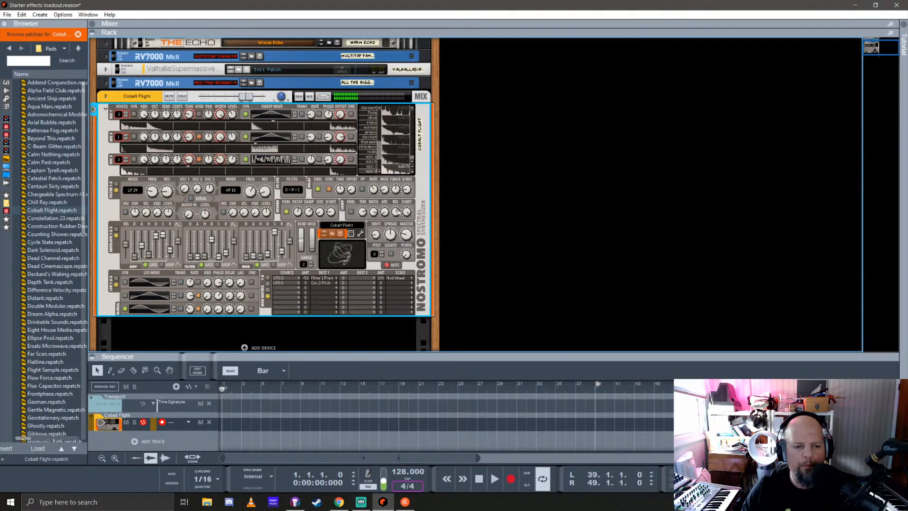
Set the song tempo to 64 BPM by tapping it in time
{"action": "left_click", "coordinate": [408, 478]}
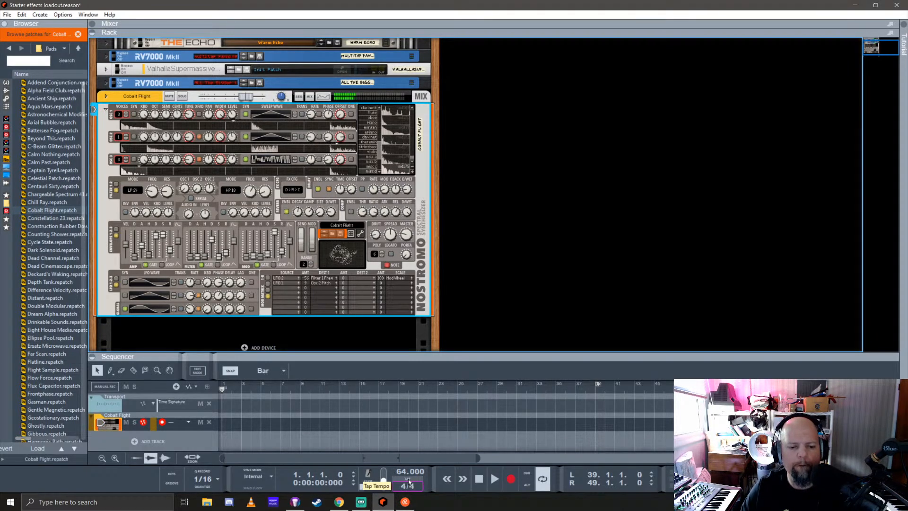
{"action": "left_click", "coordinate": [407, 478]}
{"action": "left_click", "coordinate": [408, 479]}
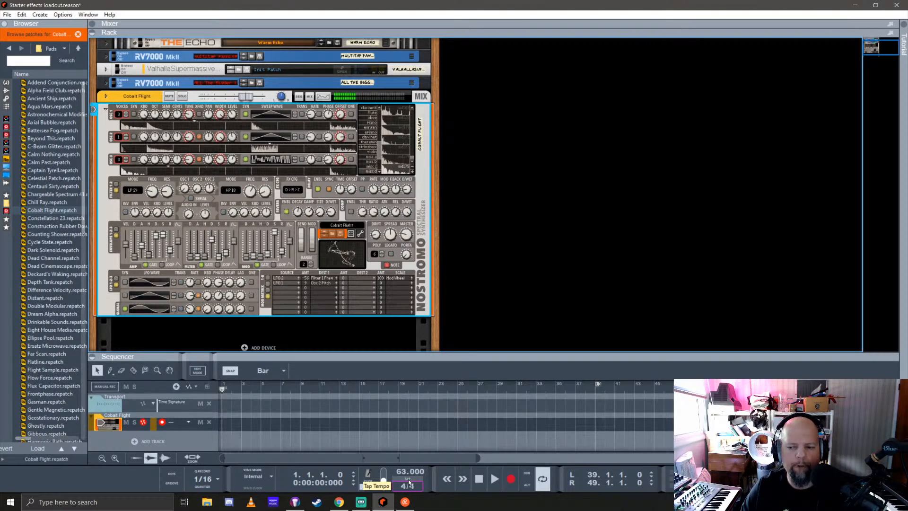
{"action": "left_click", "coordinate": [409, 479]}
{"action": "left_click", "coordinate": [408, 479]}
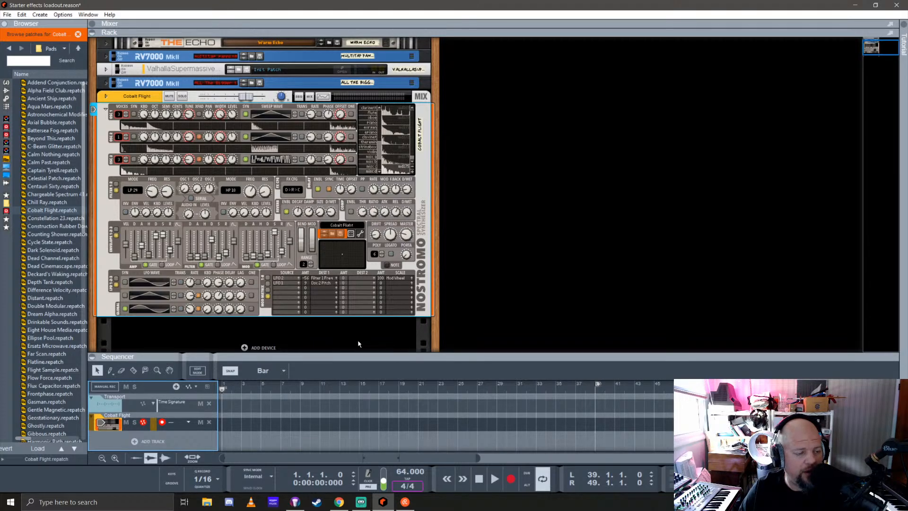
Look through the Comb, State Variable and Transistor Ladder modes of Nostromo's first filter without changing it
{"action": "left_click", "coordinate": [135, 190]}
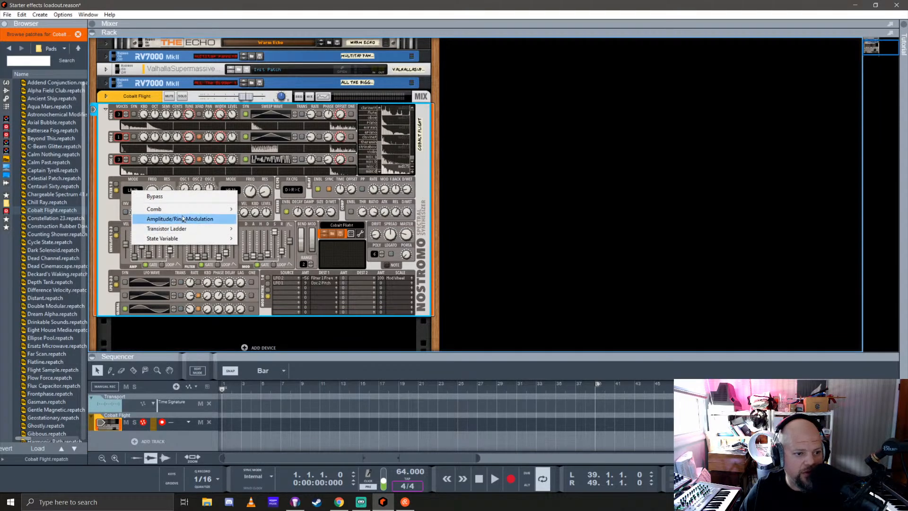
{"action": "mouse_move", "coordinate": [183, 210]}
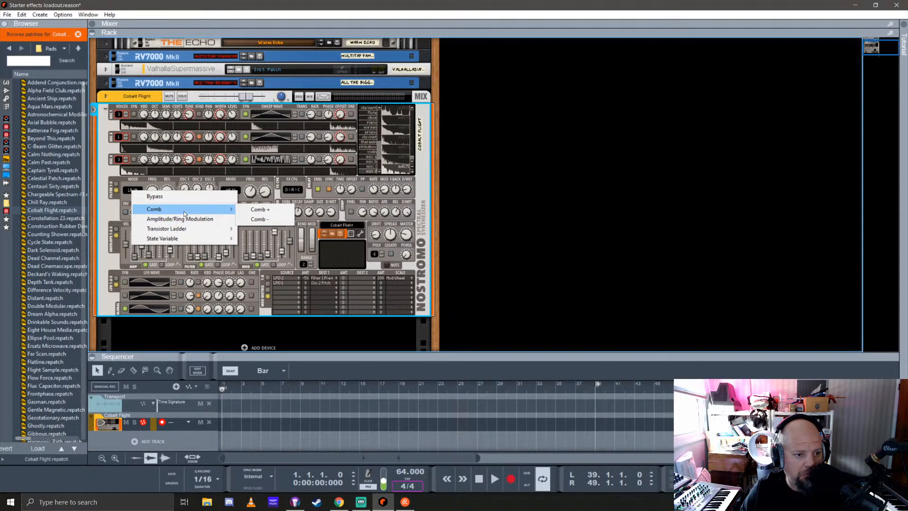
{"action": "mouse_move", "coordinate": [193, 238]}
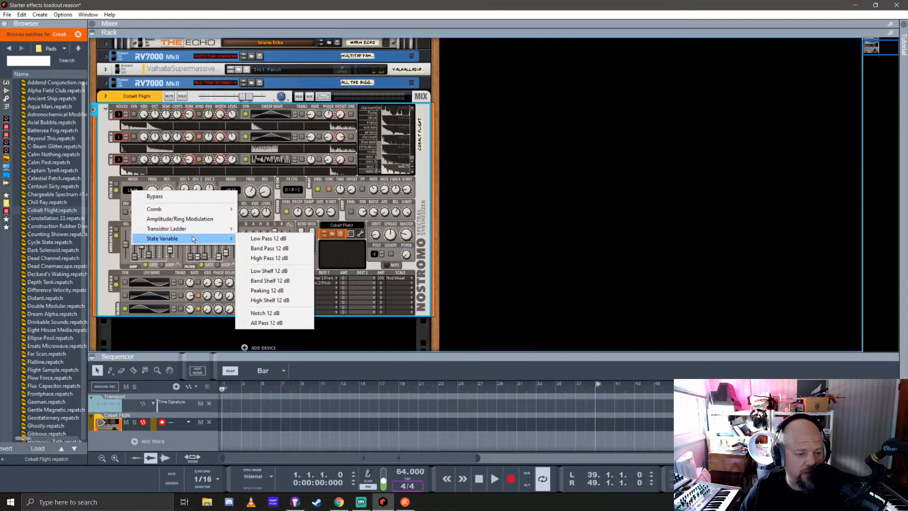
{"action": "mouse_move", "coordinate": [201, 231]}
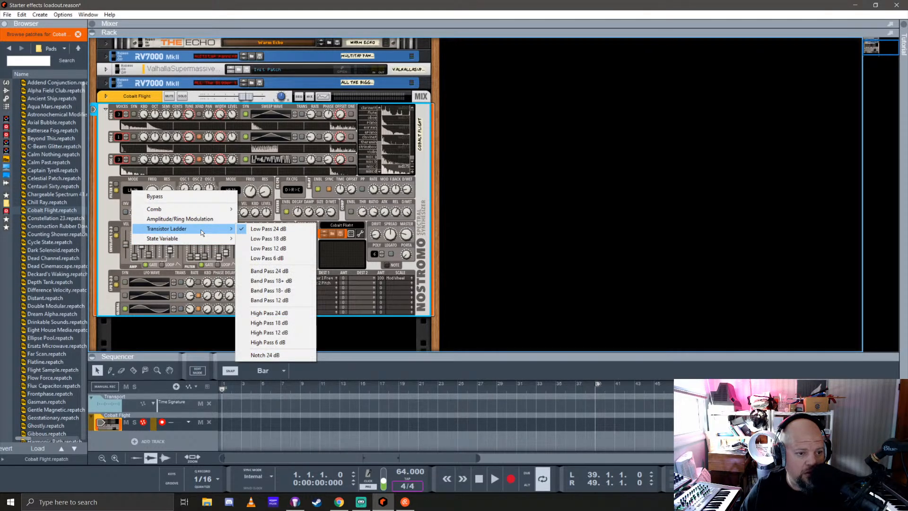
{"action": "left_click", "coordinate": [137, 180]}
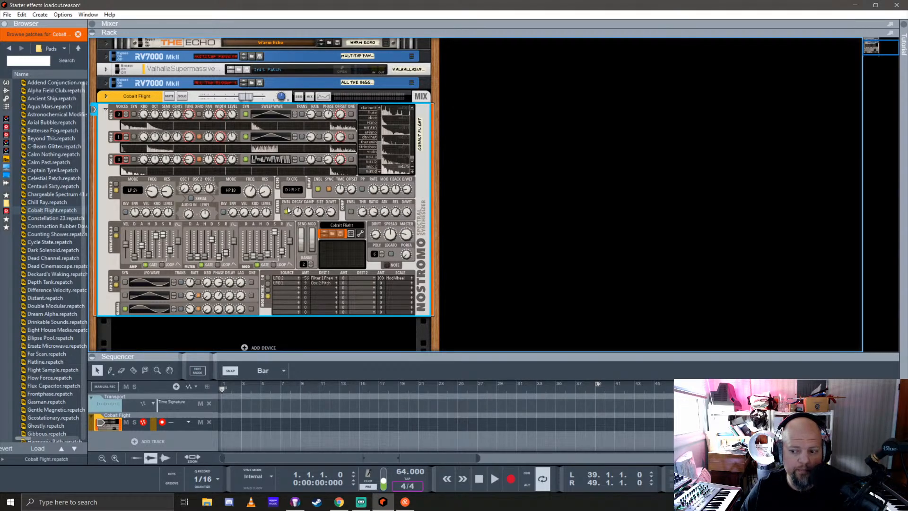
{"action": "mouse_move", "coordinate": [294, 210]}
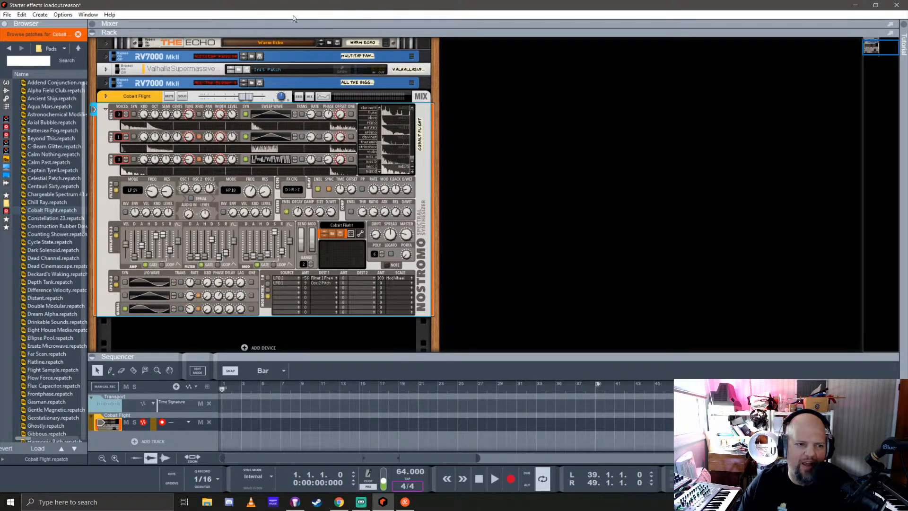
Find the Rostnomo Random Synthesizer among the instruments and add it to the rack below Nostromo
{"action": "left_click", "coordinate": [6, 83]}
{"action": "scroll", "coordinate": [67, 258], "scroll_direction": "down", "scroll_amount": 5}
{"action": "scroll", "coordinate": [67, 258], "scroll_direction": "down", "scroll_amount": 15}
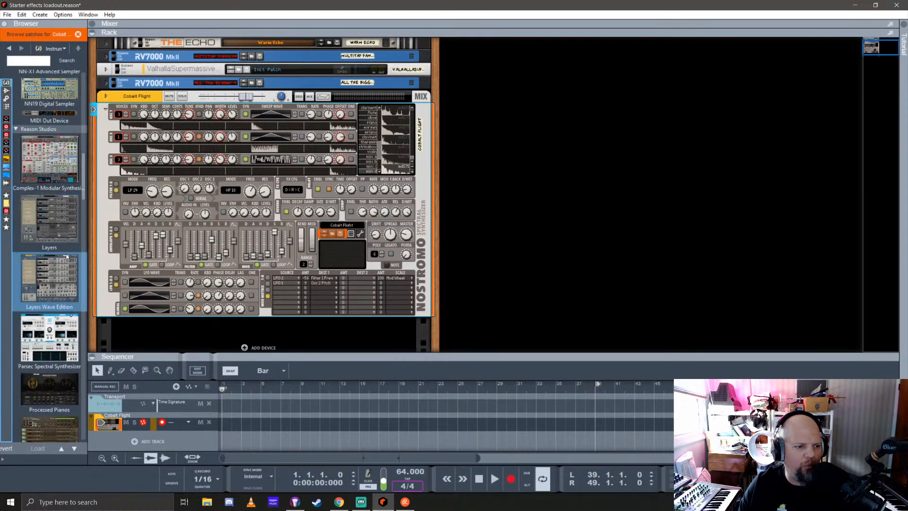
{"action": "scroll", "coordinate": [67, 258], "scroll_direction": "down", "scroll_amount": 10}
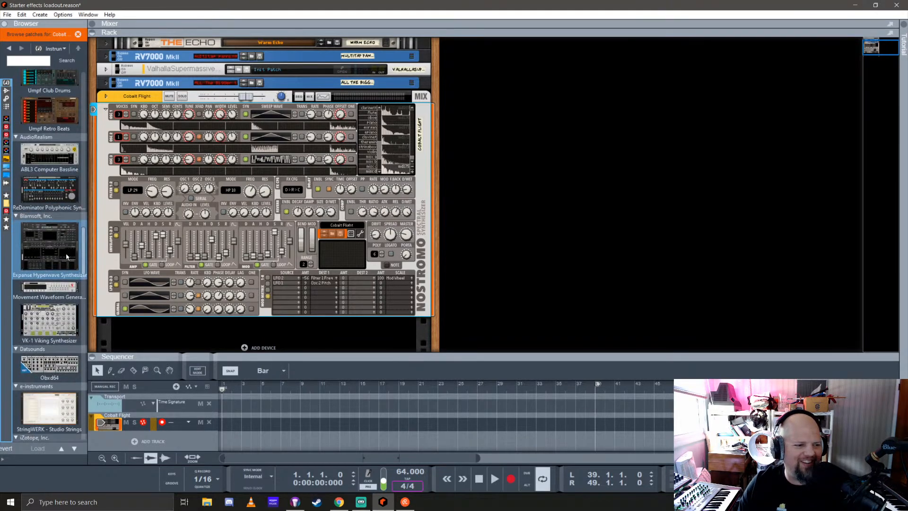
{"action": "scroll", "coordinate": [63, 253], "scroll_direction": "down", "scroll_amount": 5}
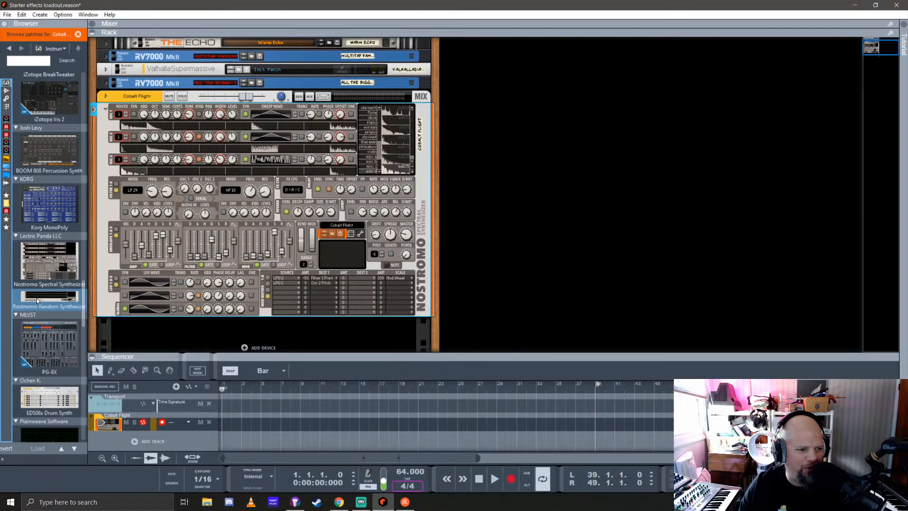
{"action": "mouse_move", "coordinate": [36, 298]}
{"action": "left_mouse_down"}
{"action": "mouse_move", "coordinate": [416, 187]}
{"action": "mouse_move", "coordinate": [286, 341]}
{"action": "mouse_move", "coordinate": [293, 326]}
{"action": "left_mouse_up"}
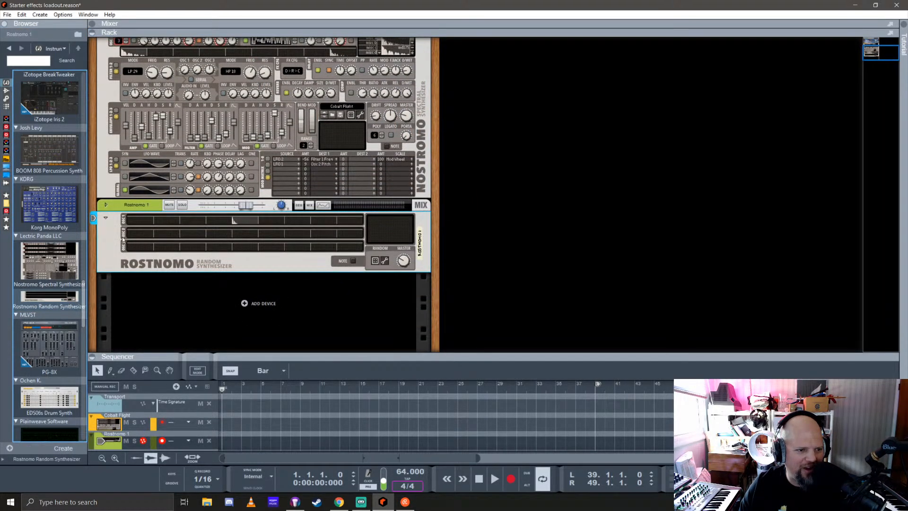
Randomize Rostnomo's sound repeatedly, auditioning each random result
{"action": "left_click", "coordinate": [376, 261]}
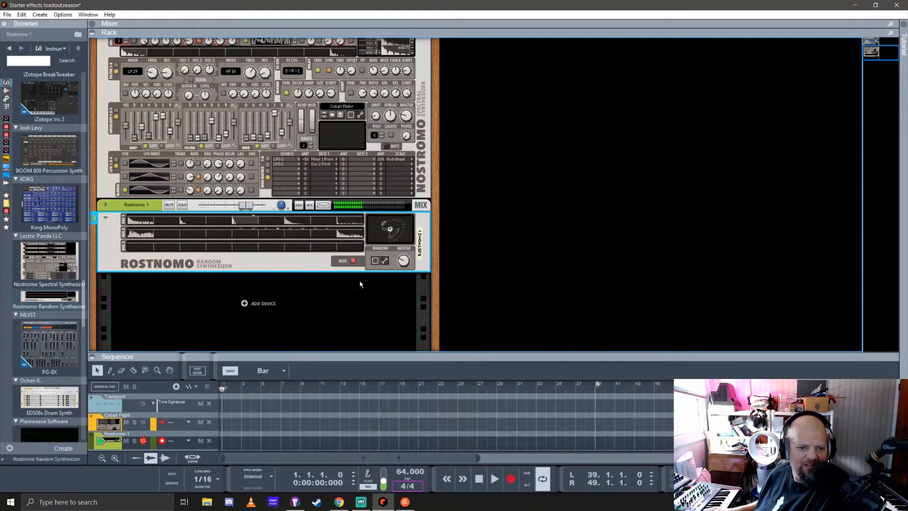
{"action": "left_click", "coordinate": [376, 261]}
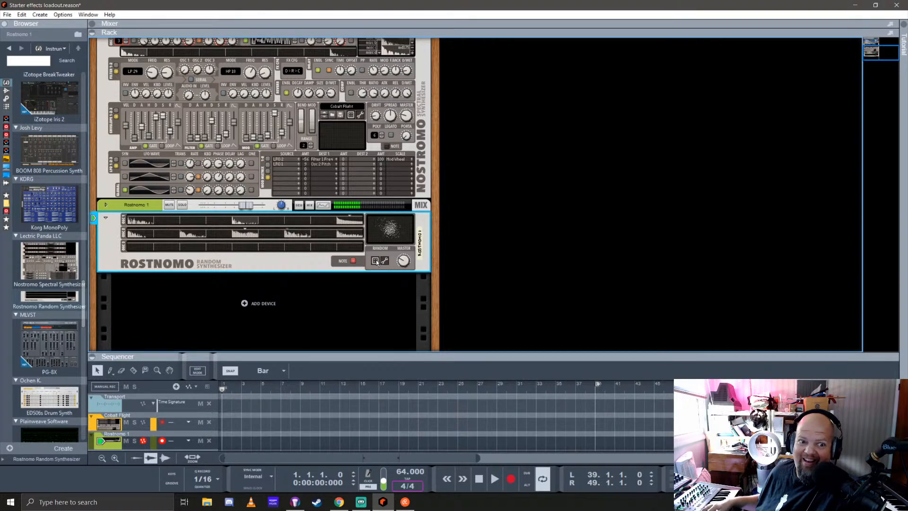
{"action": "left_click", "coordinate": [376, 260]}
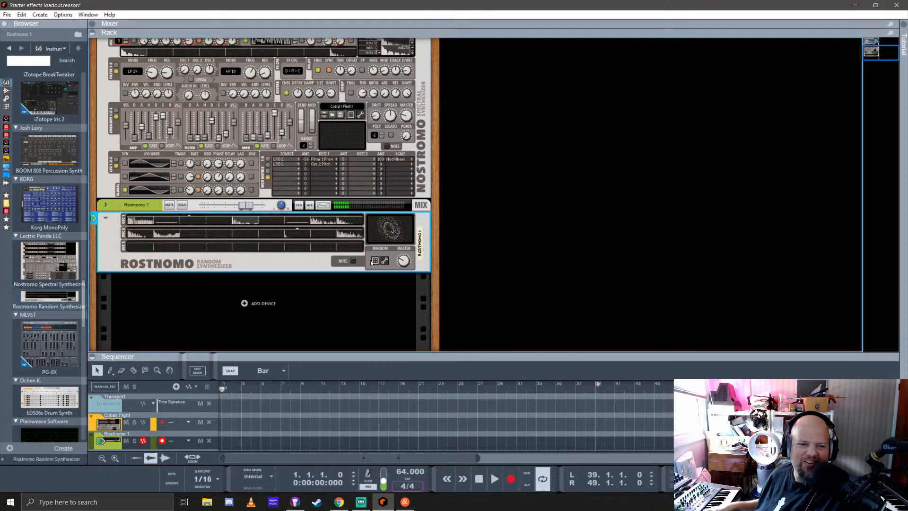
{"action": "left_click", "coordinate": [376, 261]}
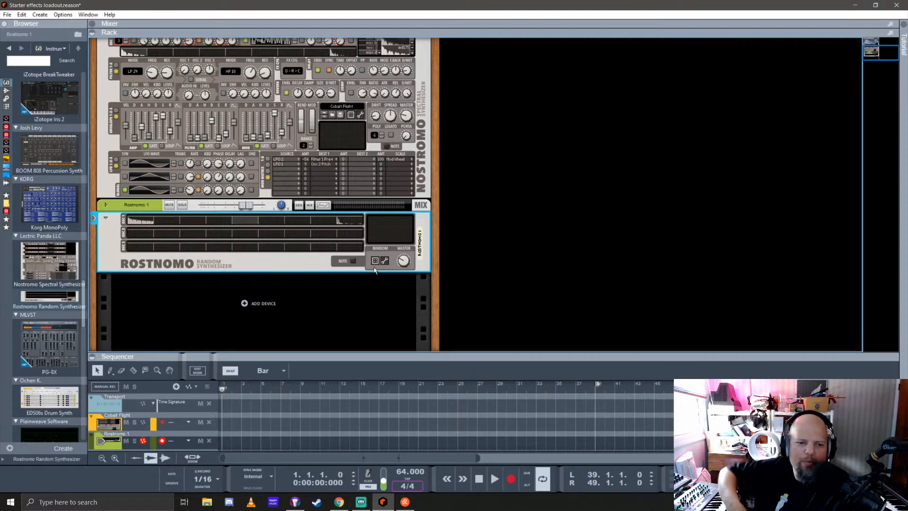
{"action": "left_click", "coordinate": [374, 261]}
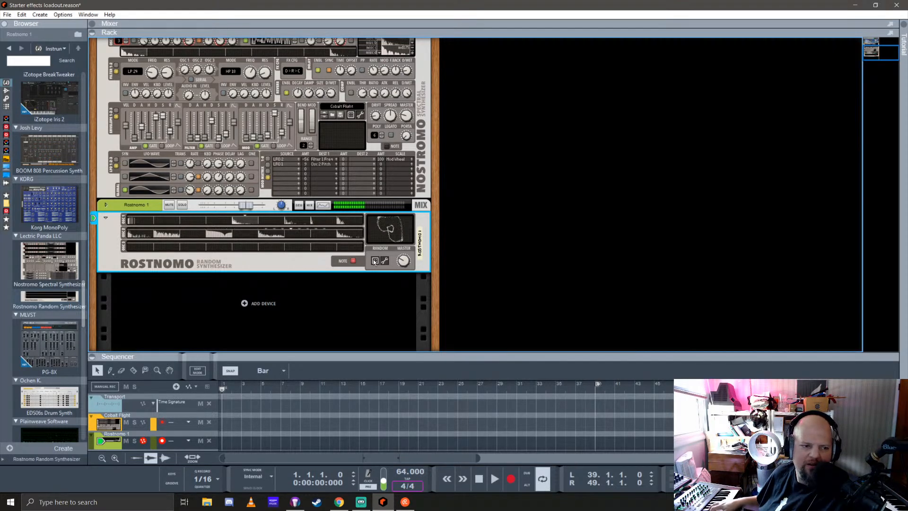
{"action": "left_click", "coordinate": [375, 262]}
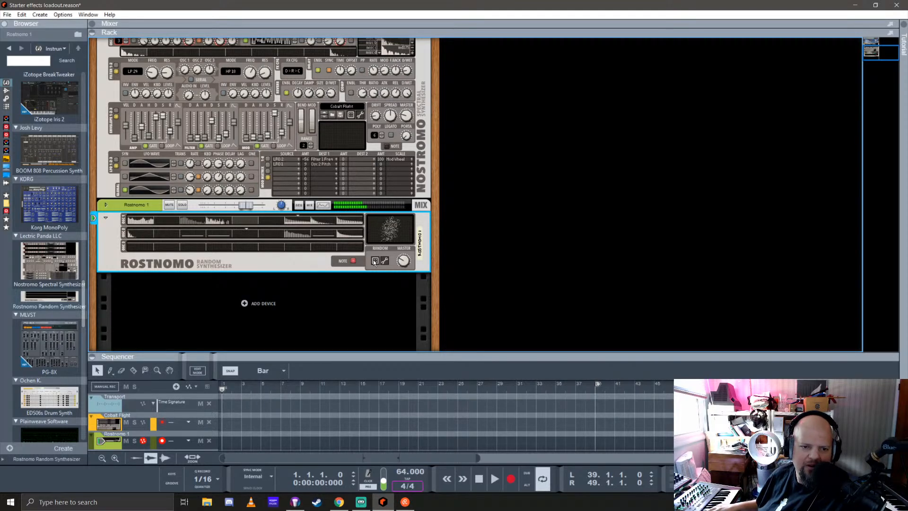
{"action": "left_click", "coordinate": [375, 262]}
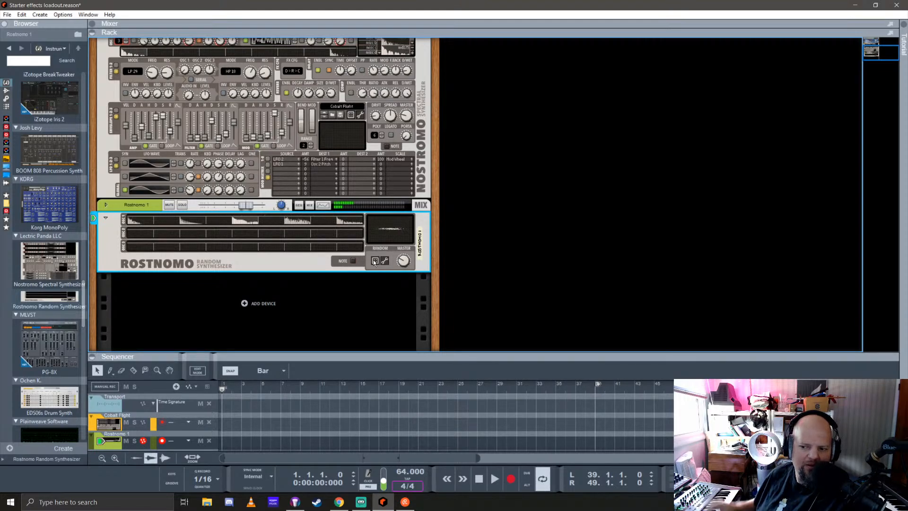
Delete the Nostromo instrument holding the Cobalt Flight patch from the rack
{"action": "scroll", "coordinate": [127, 163], "scroll_direction": "up", "scroll_amount": 5}
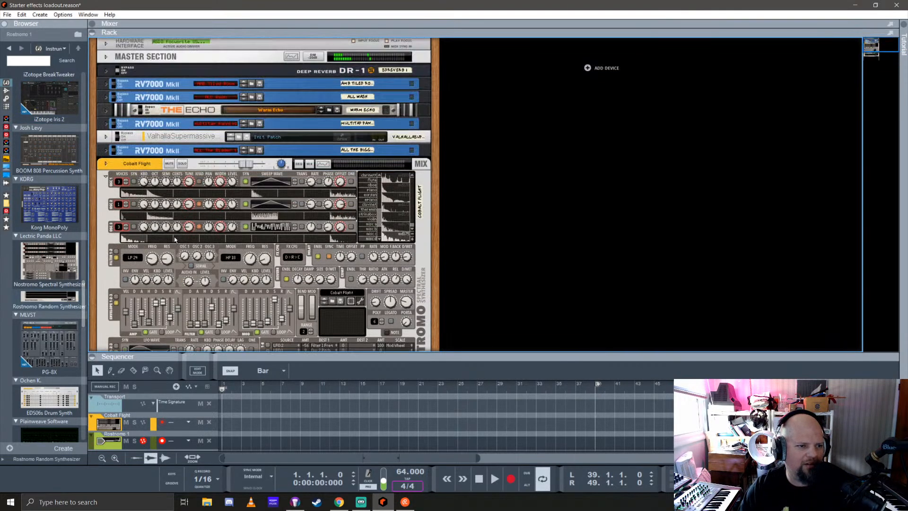
{"action": "left_click", "coordinate": [128, 164]}
{"action": "key", "text": "Delete"}
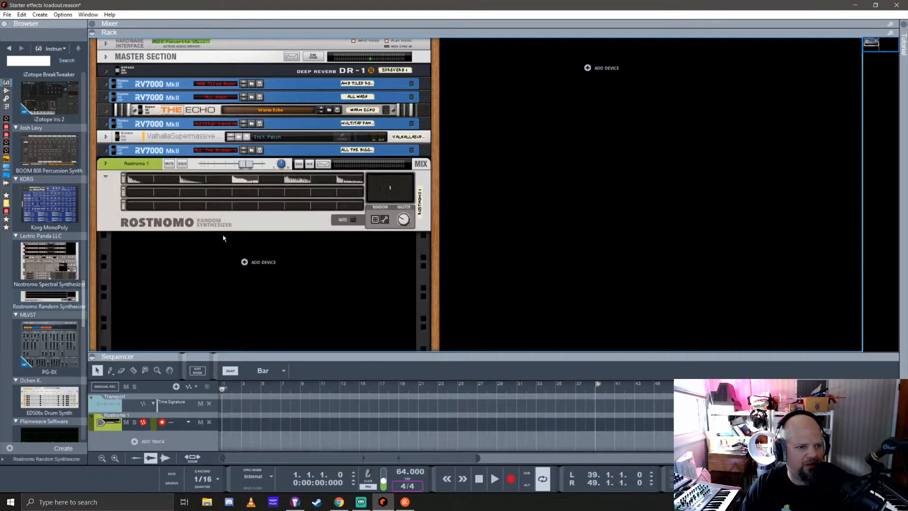
Raise the song tempo to 72 BPM and select the Rostnomo track
{"action": "left_click_drag", "start_coordinate": [401, 471], "coordinate": [406, 452]}
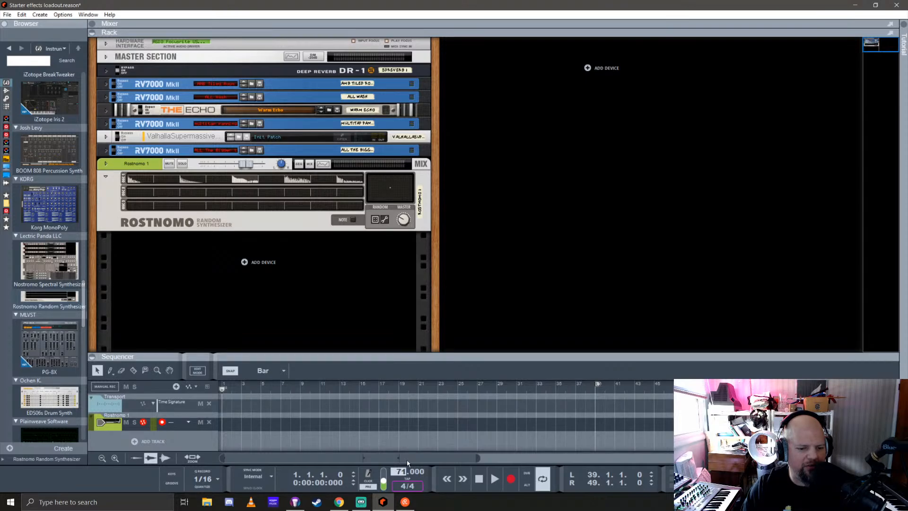
{"action": "left_click", "coordinate": [109, 423]}
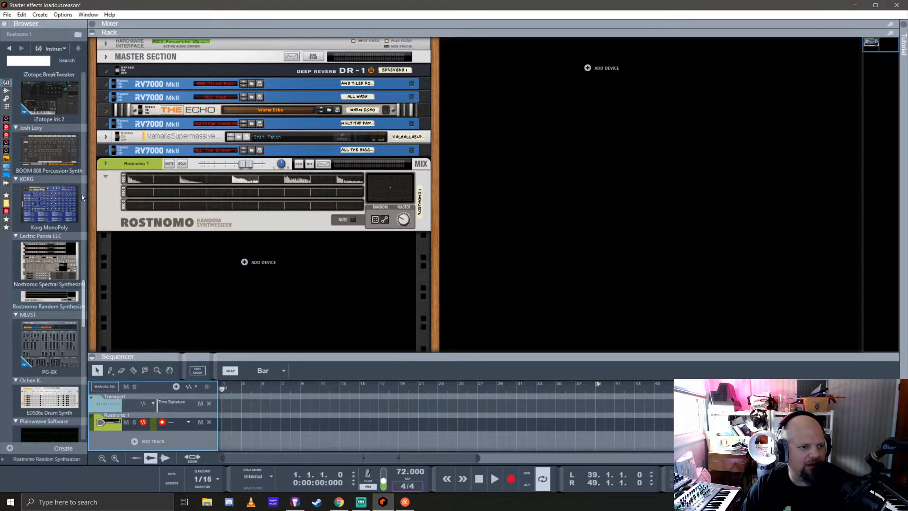
Try to add the Evolution Sequencer player to Rostnomo and delete the misplaced device
{"action": "left_click", "coordinate": [7, 106]}
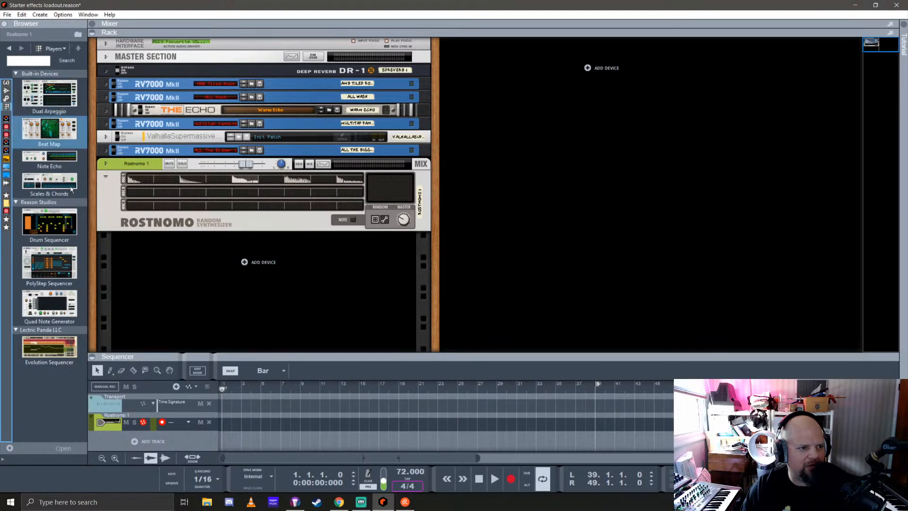
{"action": "left_click_drag", "start_coordinate": [49, 347], "coordinate": [250, 209]}
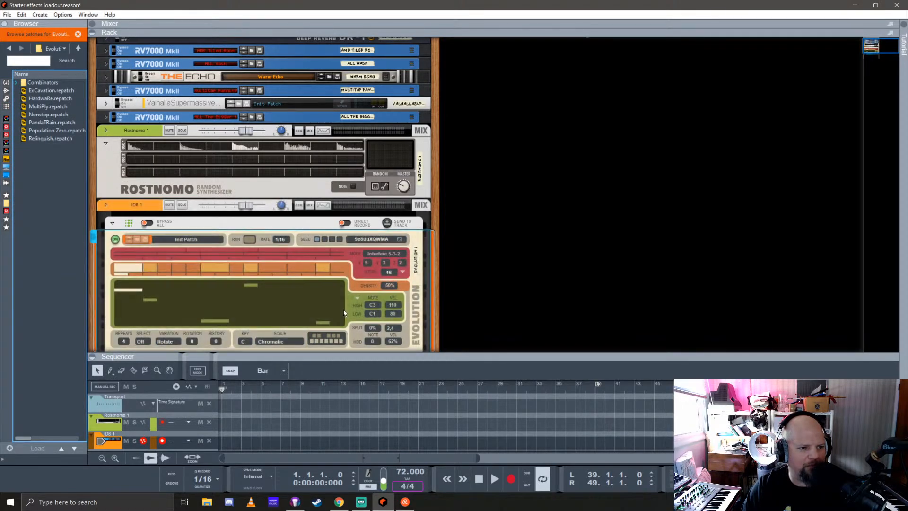
{"action": "left_click", "coordinate": [131, 211]}
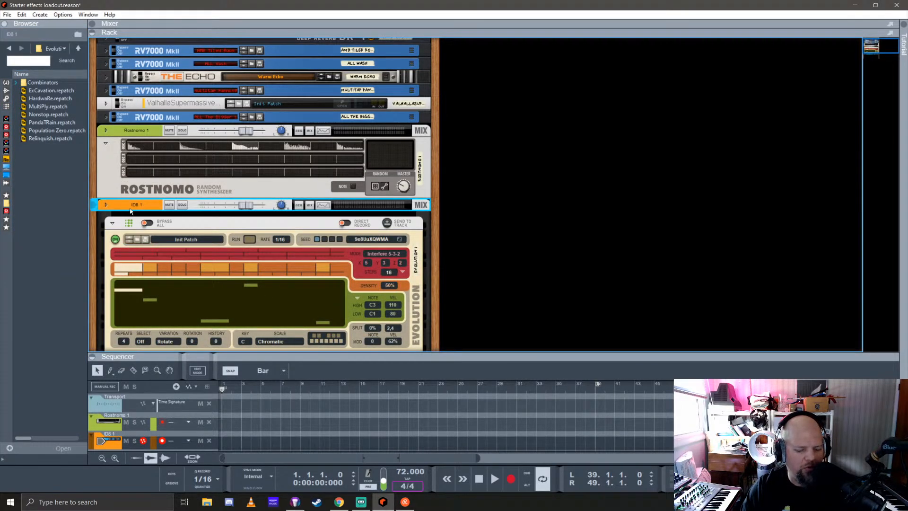
{"action": "key", "text": "Delete"}
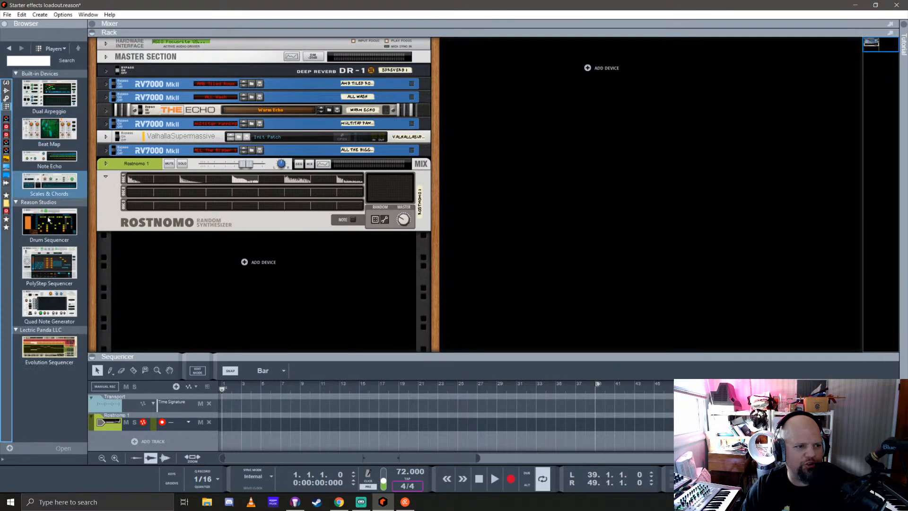
Add the Evolution Sequencer player to Rostnomo and set its rate to 1/8
{"action": "left_click_drag", "start_coordinate": [49, 348], "coordinate": [209, 185]}
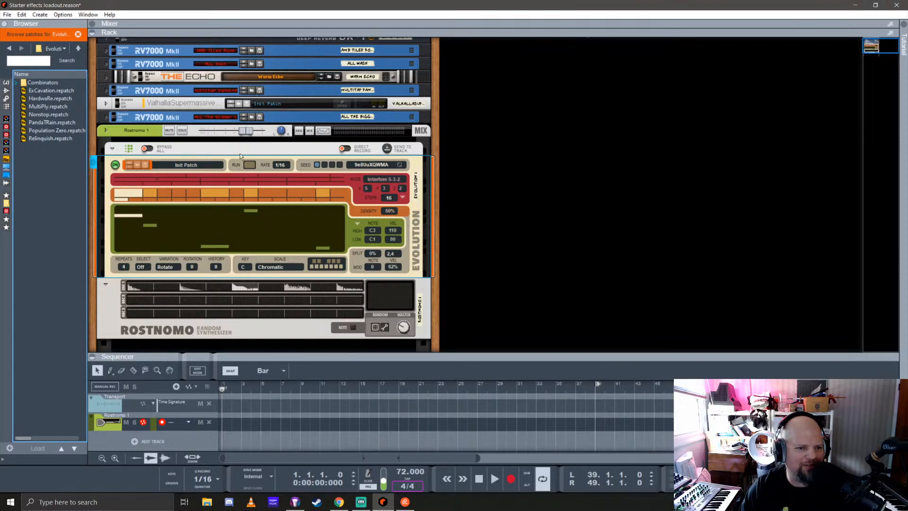
{"action": "left_click", "coordinate": [214, 150]}
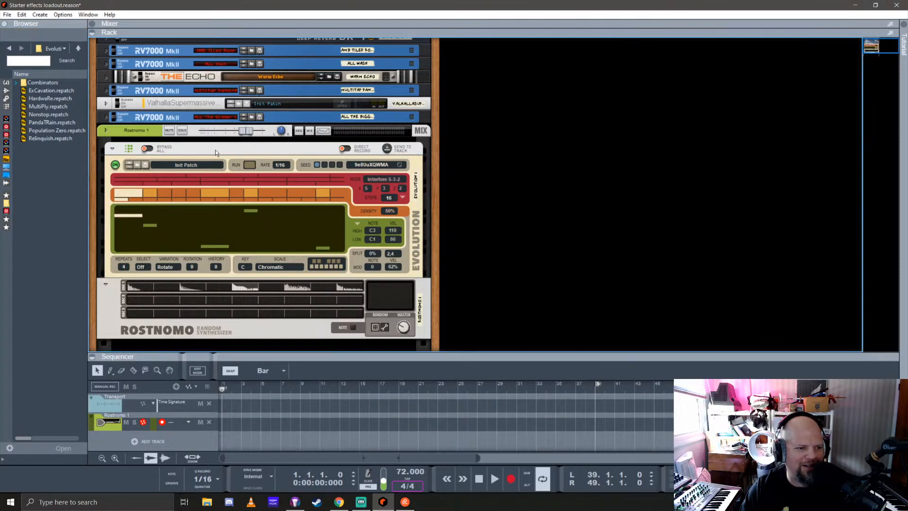
{"action": "left_click", "coordinate": [281, 165]}
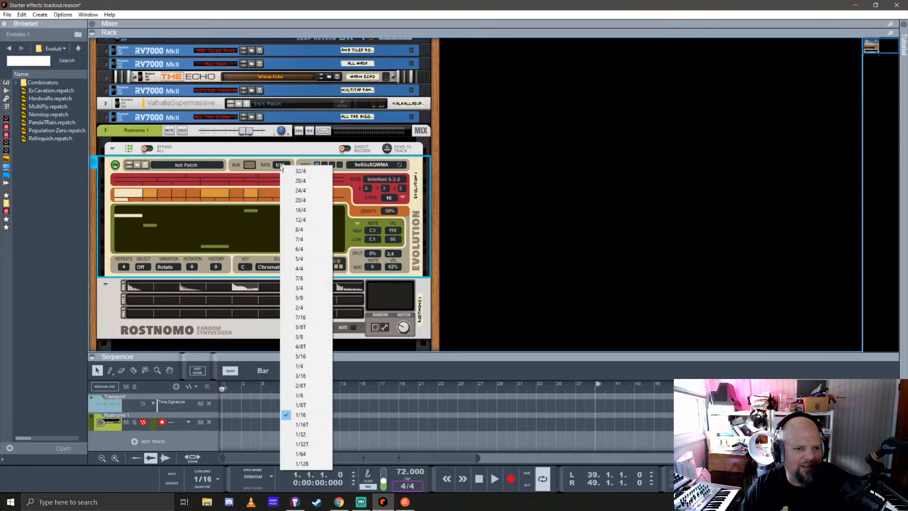
{"action": "left_click", "coordinate": [310, 399]}
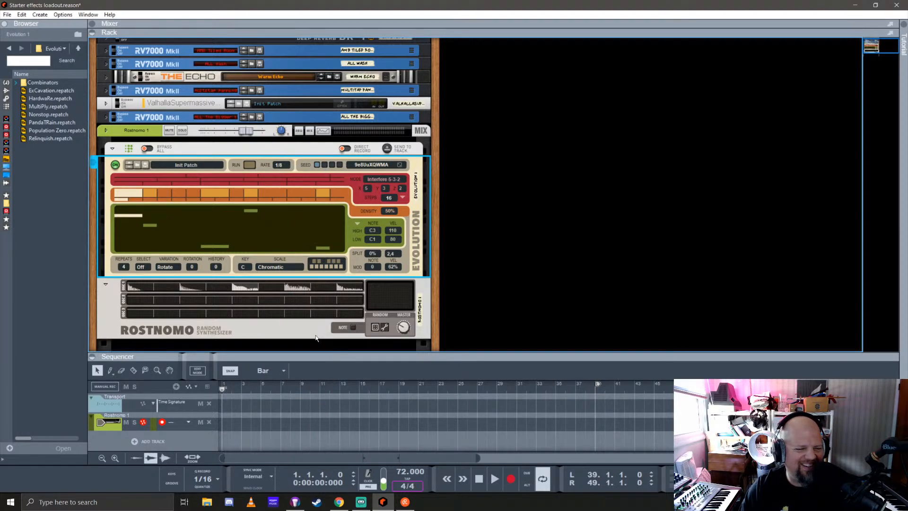
Start song playback and set the loop locators to span bar 1 to bar 9
{"action": "key", "text": "space"}
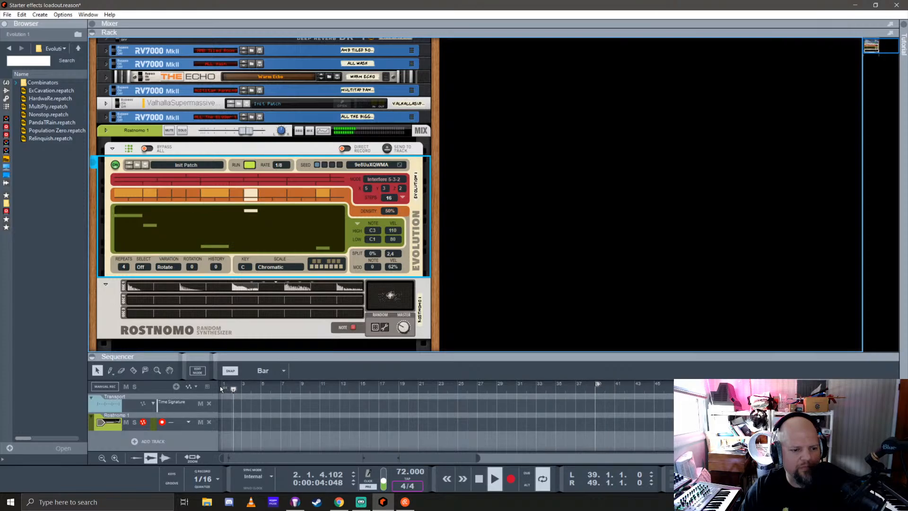
{"action": "key", "text": "super"}
{"action": "left_click", "coordinate": [298, 393]}
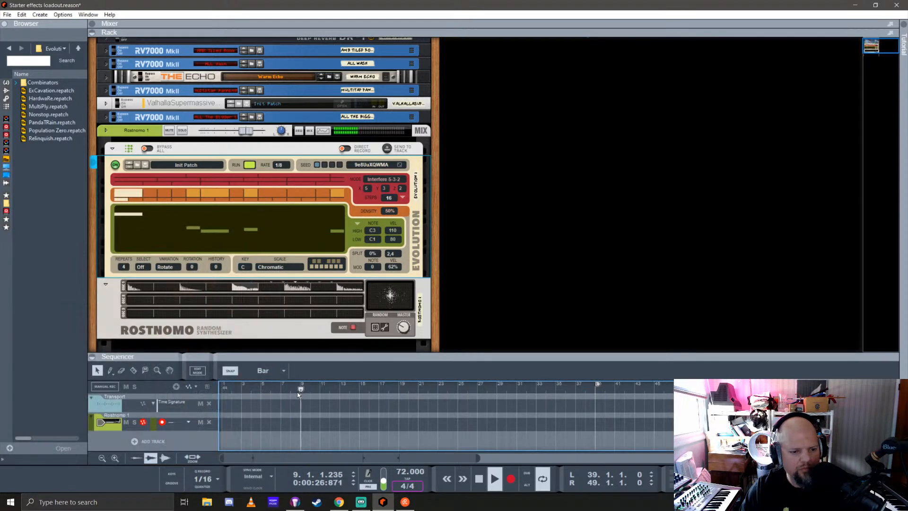
{"action": "left_click", "coordinate": [221, 385], "text": "ctrl"}
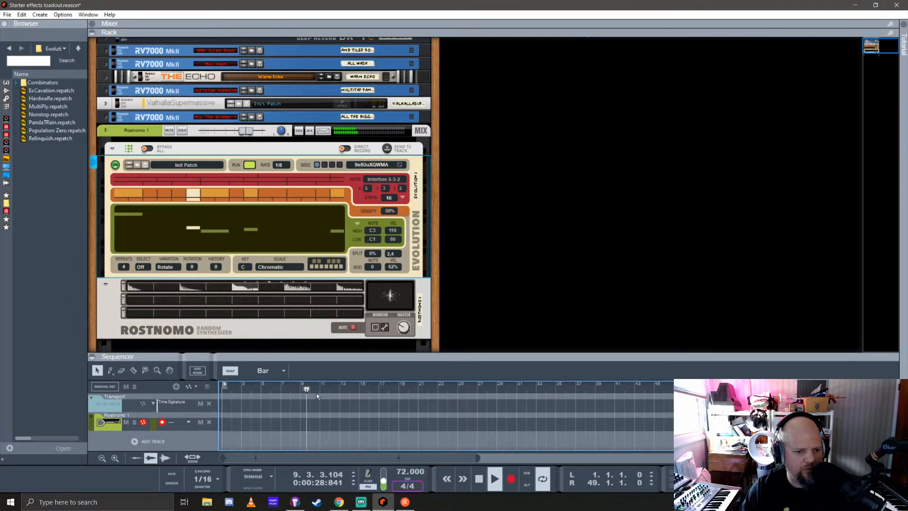
{"action": "left_click", "coordinate": [304, 389], "text": "alt"}
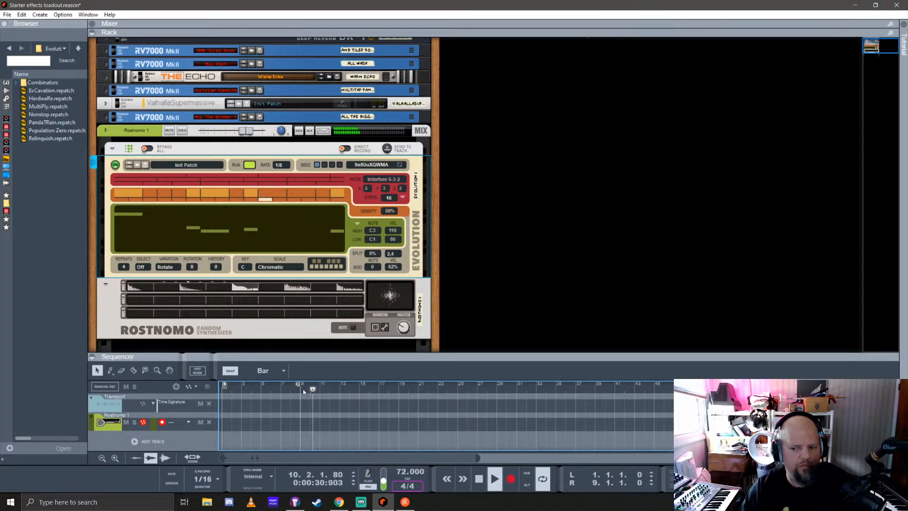
{"action": "left_click", "coordinate": [230, 388]}
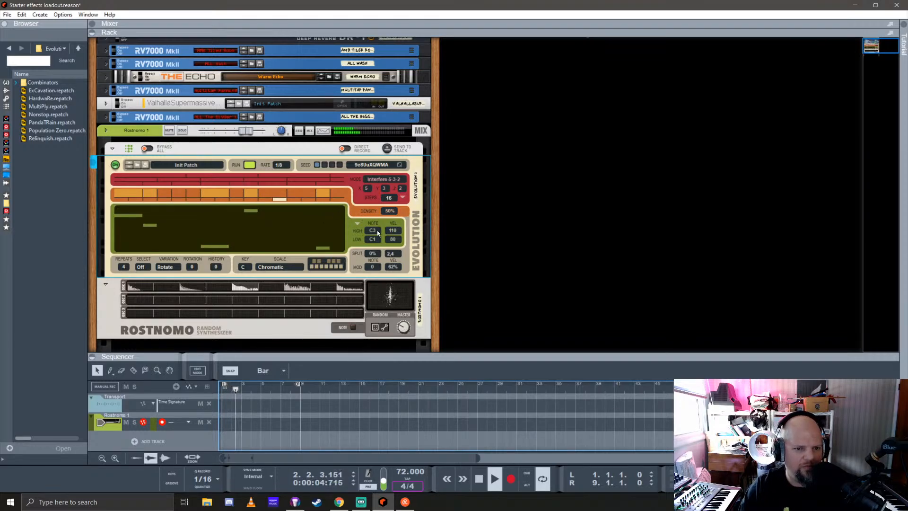
Raise Evolution's high note to A6 and build a custom scale on key C, keeping only C, D#, G, A# and B
{"action": "left_click_drag", "start_coordinate": [373, 230], "coordinate": [378, 196]}
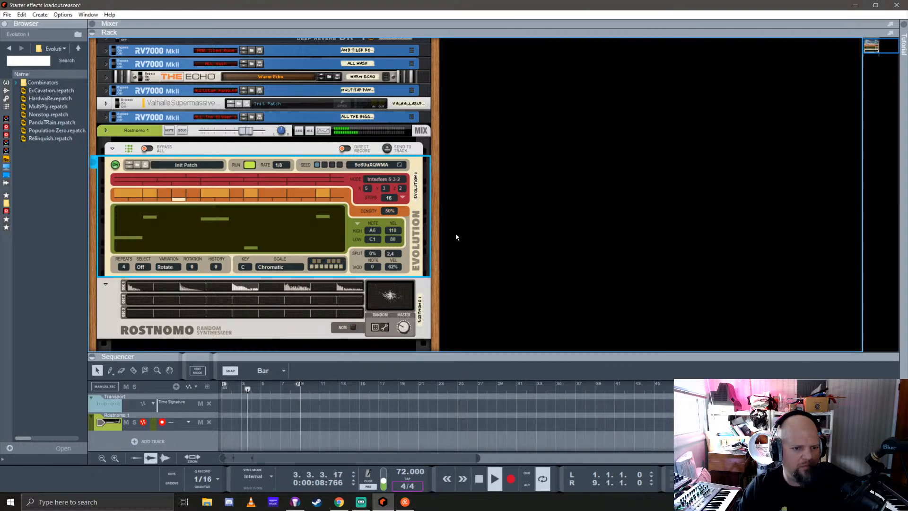
{"action": "left_click", "coordinate": [314, 262]}
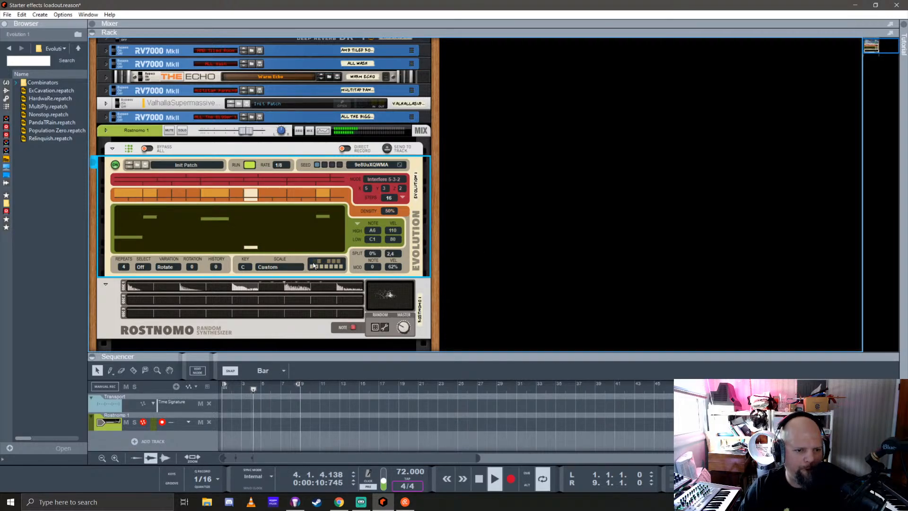
{"action": "left_click", "coordinate": [315, 265]}
{"action": "left_click", "coordinate": [318, 262]}
{"action": "left_click", "coordinate": [321, 266]}
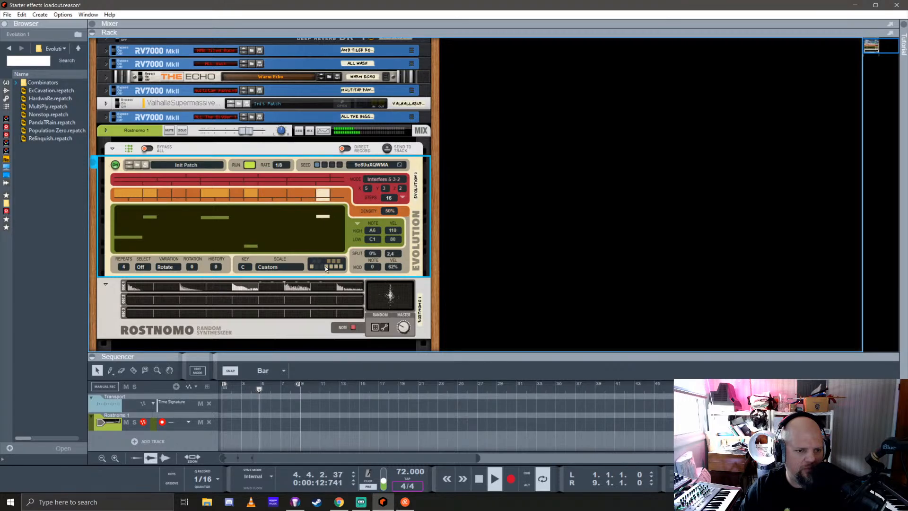
{"action": "left_click", "coordinate": [326, 266]}
{"action": "left_click", "coordinate": [329, 261]}
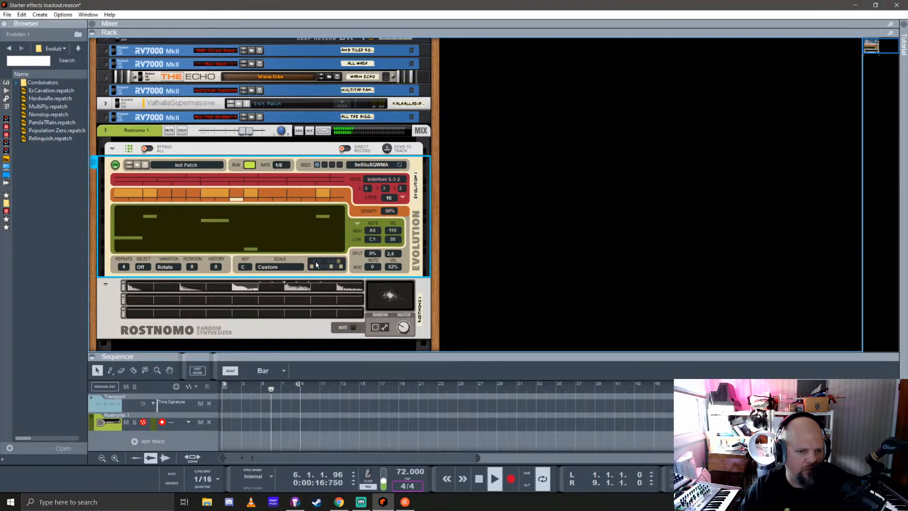
{"action": "left_click", "coordinate": [319, 261]}
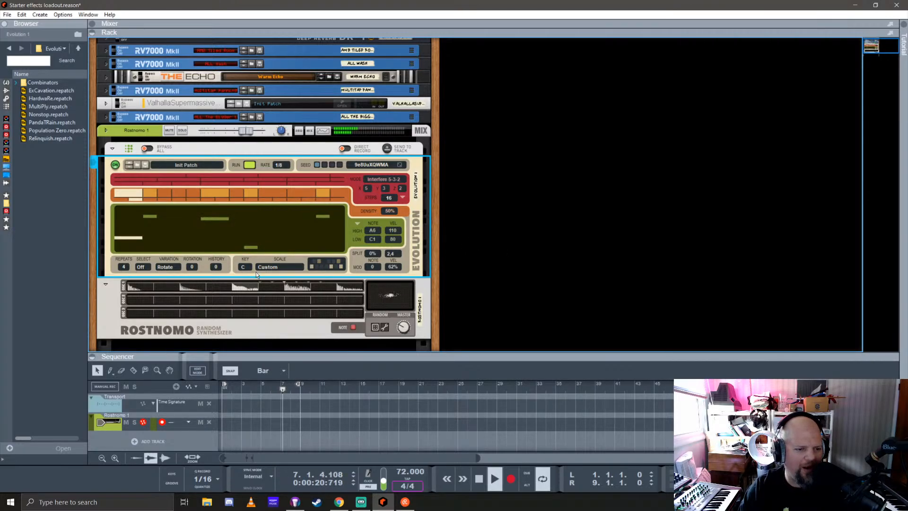
{"action": "left_click", "coordinate": [270, 267]}
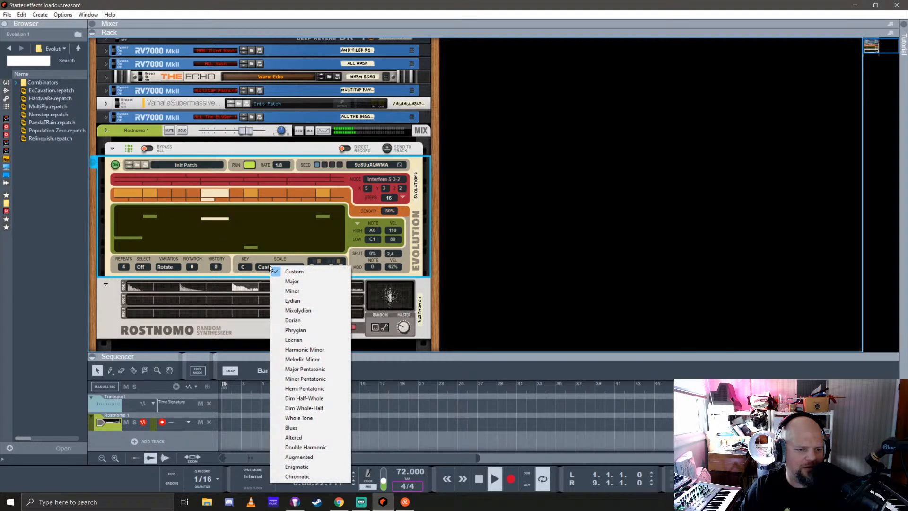
{"action": "left_click", "coordinate": [255, 258]}
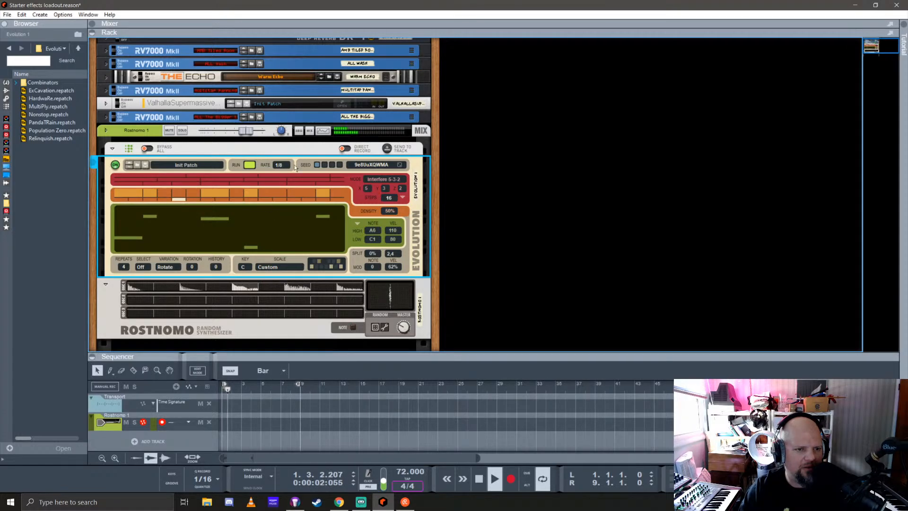
In Rostnomo's Spectrum EQ, high-pass at about 937 Hz and boost the highs by about 12 dB at about 12 kHz
{"action": "left_click", "coordinate": [324, 131]}
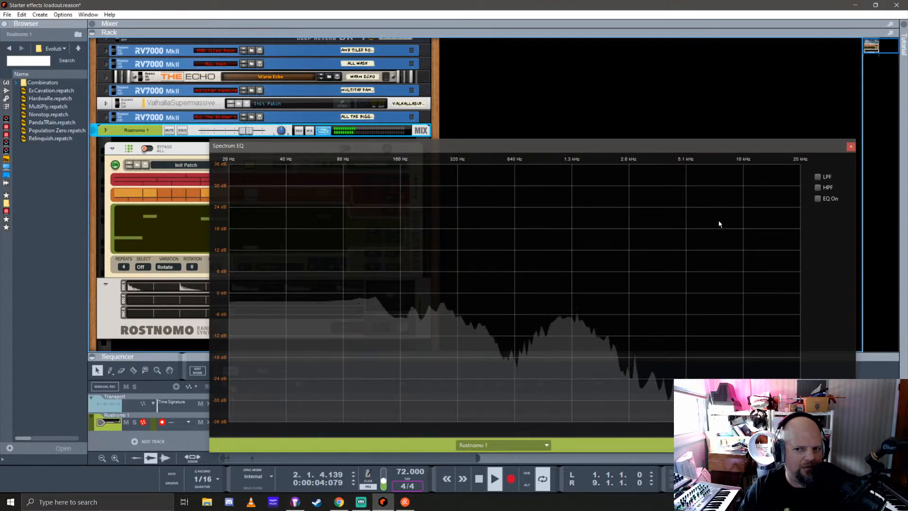
{"action": "left_click", "coordinate": [818, 188]}
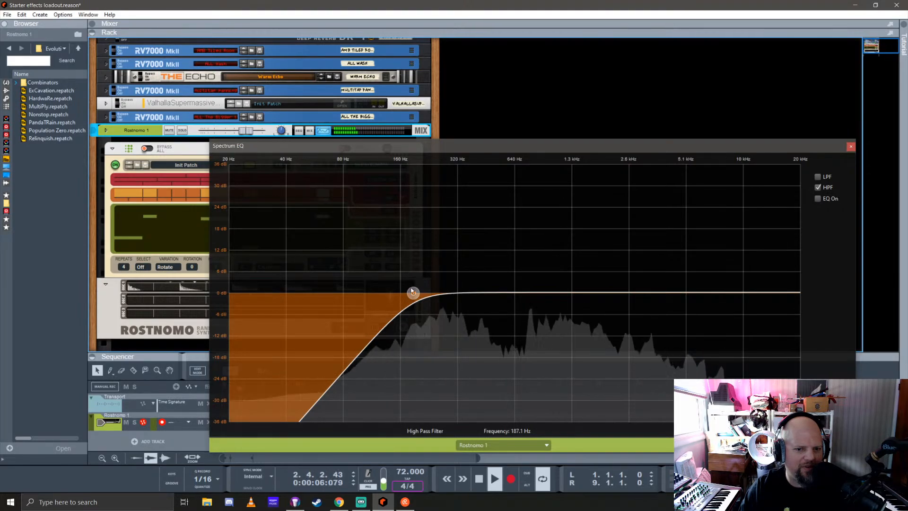
{"action": "left_click_drag", "start_coordinate": [413, 293], "coordinate": [546, 293]}
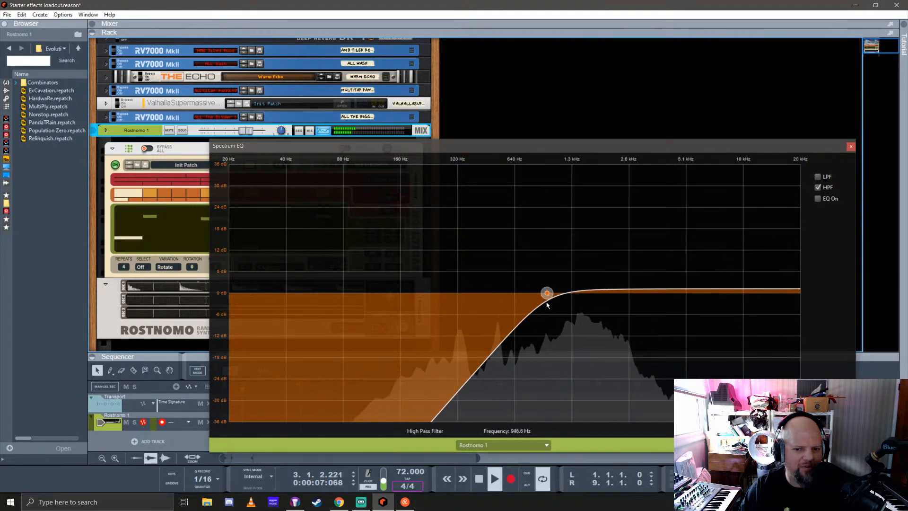
{"action": "left_click", "coordinate": [818, 198]}
{"action": "left_click_drag", "start_coordinate": [695, 294], "coordinate": [757, 250]}
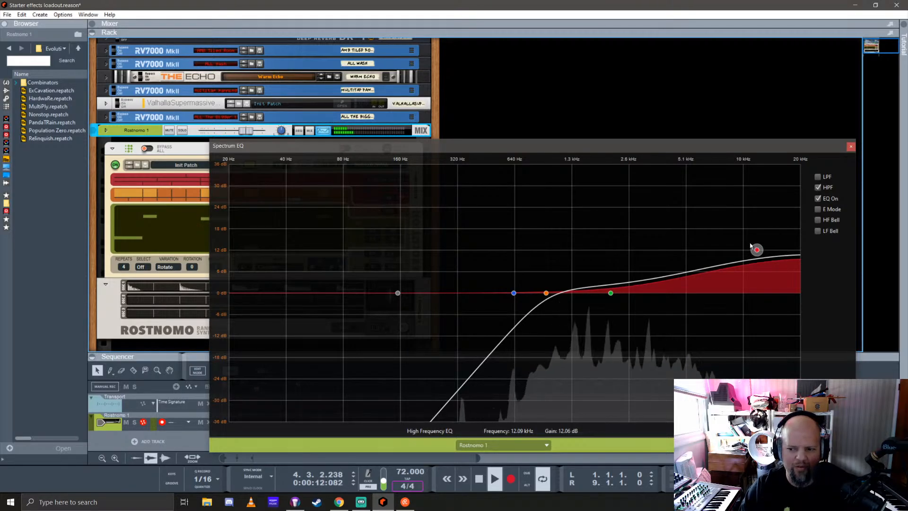
{"action": "left_click", "coordinate": [850, 147]}
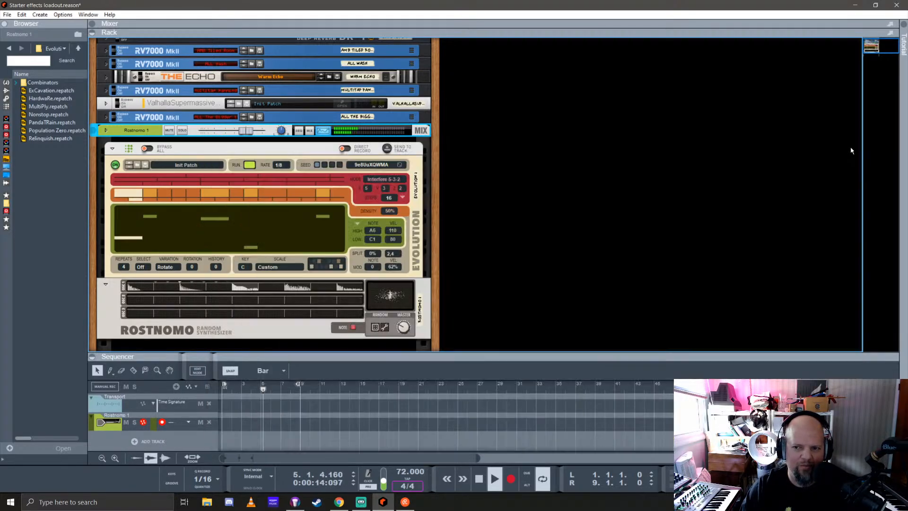
In the mixer, enable Rostnomo's send 6 to Valhalla Supermassive and lower the channel level to about -9.8 dB
{"action": "key", "text": "F5"}
{"action": "left_click_drag", "start_coordinate": [500, 238], "coordinate": [506, 297]}
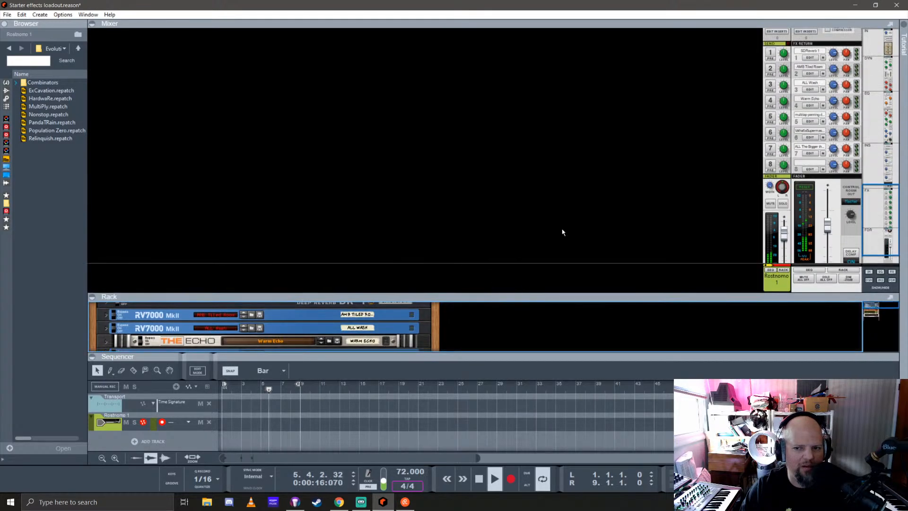
{"action": "scroll", "coordinate": [787, 167], "scroll_direction": "down", "scroll_amount": 2}
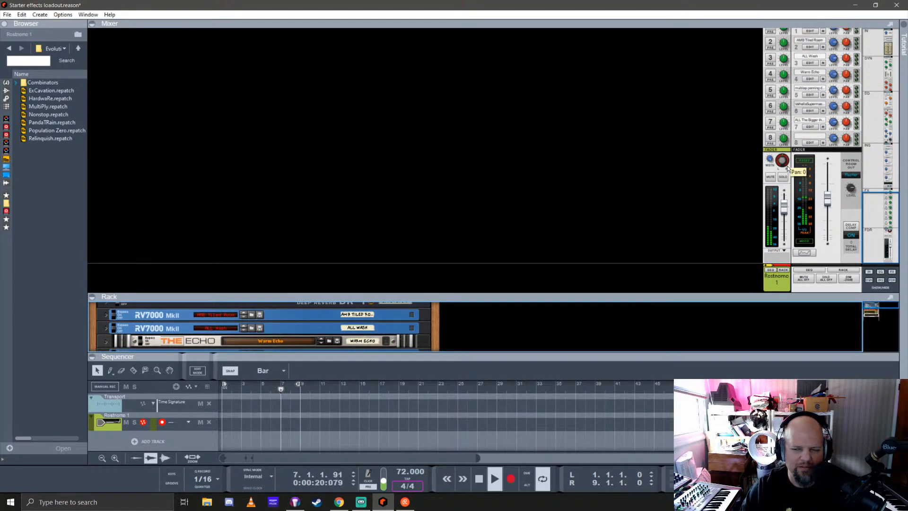
{"action": "scroll", "coordinate": [787, 167], "scroll_direction": "up", "scroll_amount": 1}
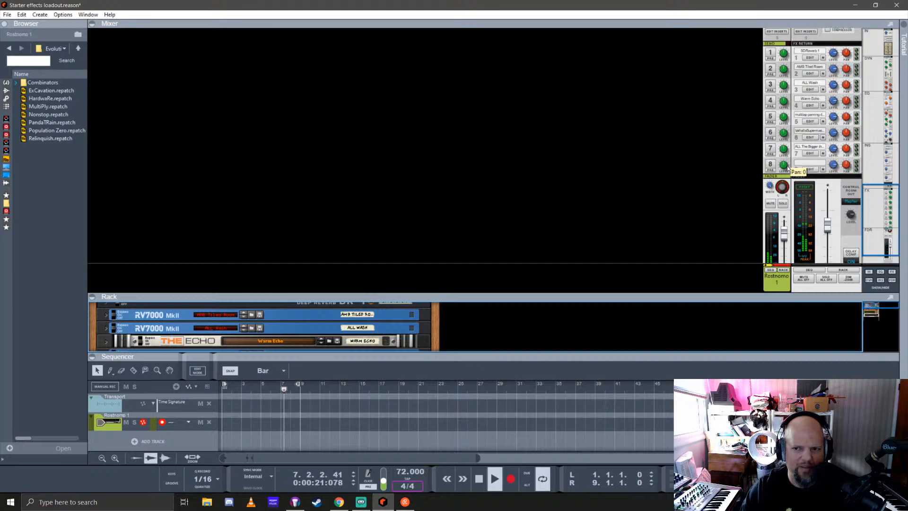
{"action": "left_click", "coordinate": [771, 133]}
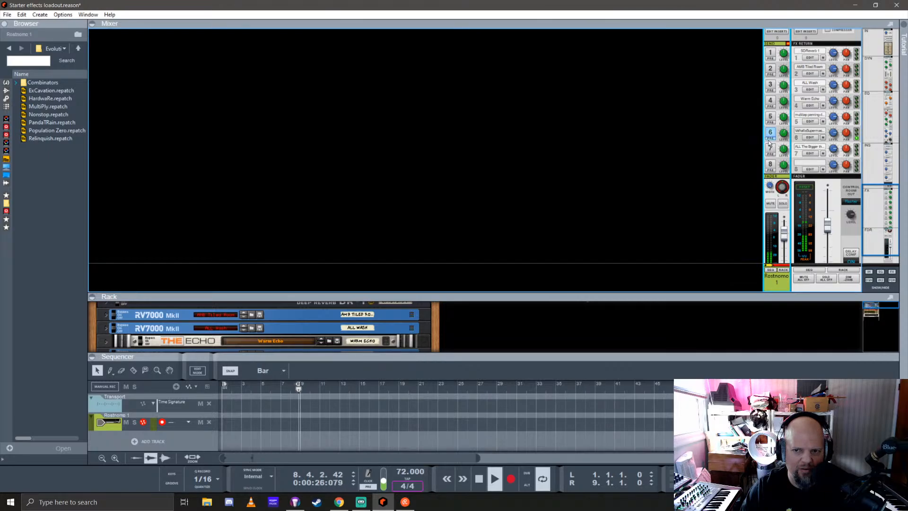
{"action": "scroll", "coordinate": [784, 179], "scroll_direction": "down", "scroll_amount": 1}
{"action": "left_click_drag", "start_coordinate": [784, 204], "coordinate": [785, 216]}
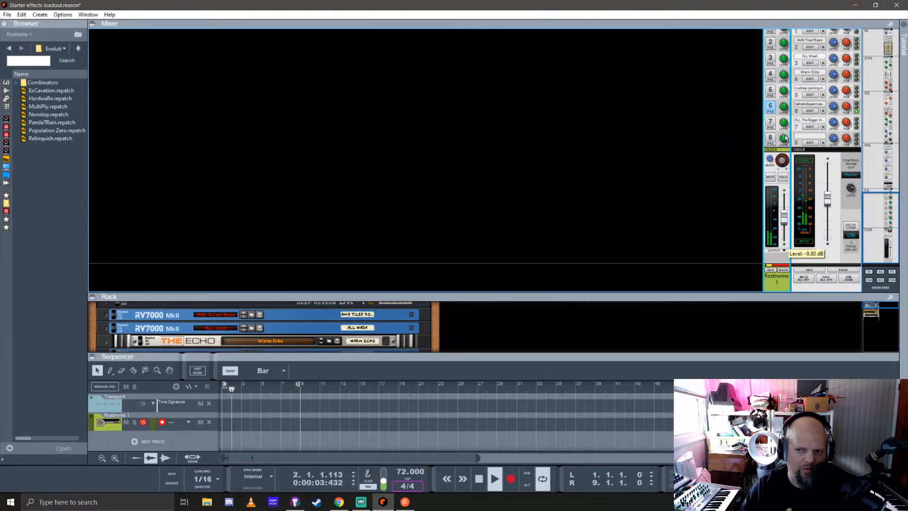
Enlarge the rack area and fold up Rostnomo and its Evolution player
{"action": "left_click_drag", "start_coordinate": [676, 297], "coordinate": [667, 116]}
{"action": "scroll", "coordinate": [169, 277], "scroll_direction": "down", "scroll_amount": 5}
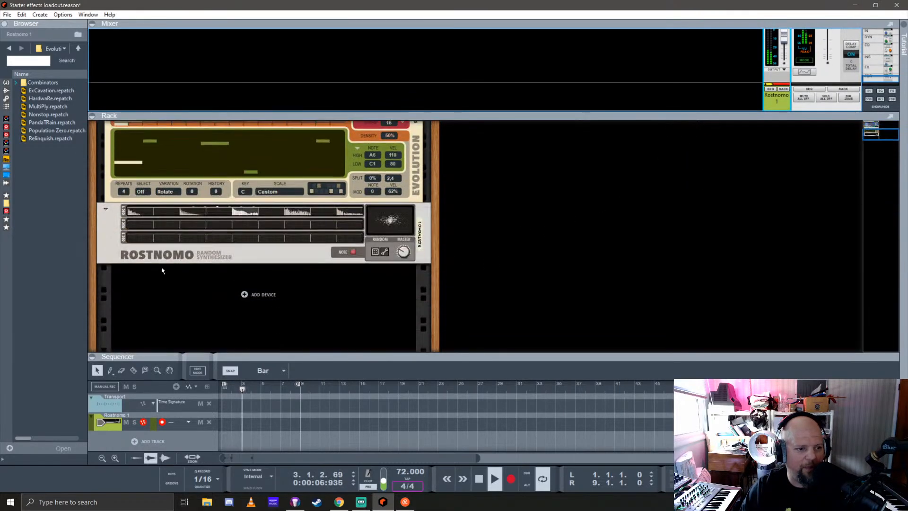
{"action": "left_click", "coordinate": [106, 207]}
{"action": "left_click", "coordinate": [112, 174]}
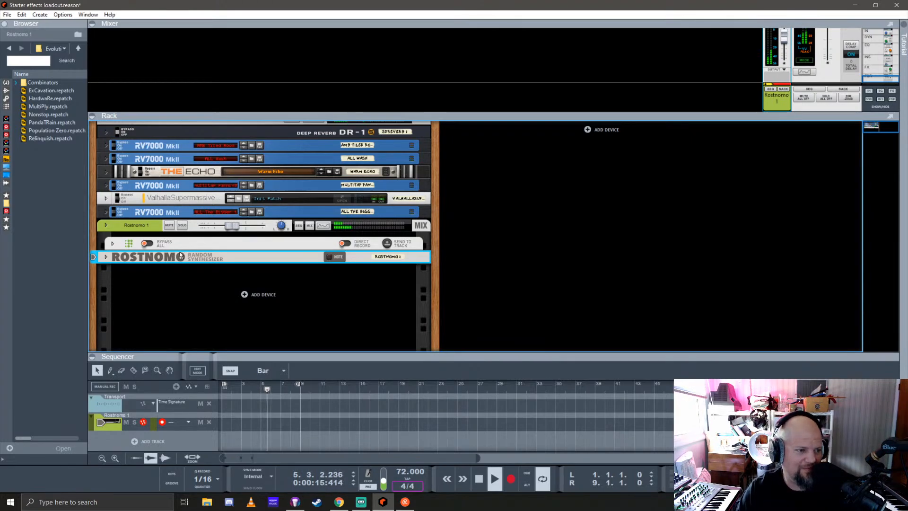
{"action": "left_click", "coordinate": [7, 82]}
{"action": "scroll", "coordinate": [39, 261], "scroll_direction": "down", "scroll_amount": 10}
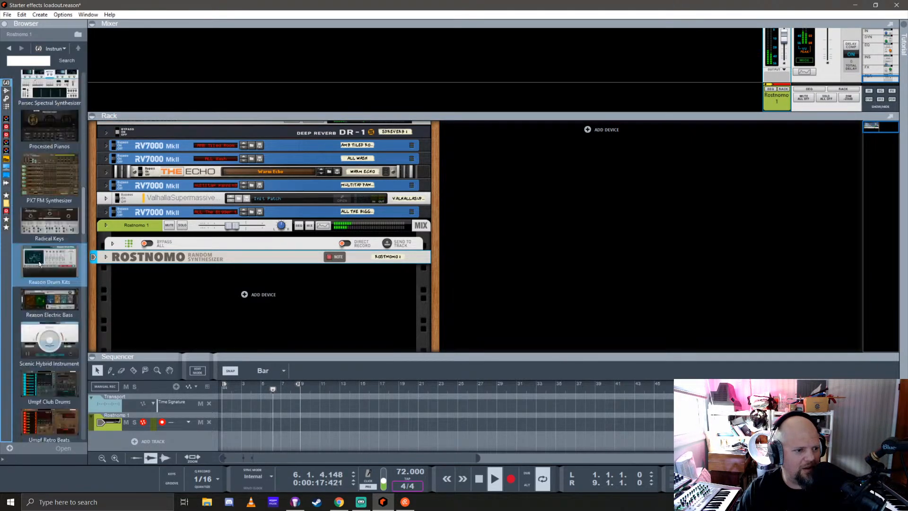
{"action": "scroll", "coordinate": [39, 263], "scroll_direction": "down", "scroll_amount": 3}
{"action": "scroll", "coordinate": [38, 262], "scroll_direction": "up", "scroll_amount": 4}
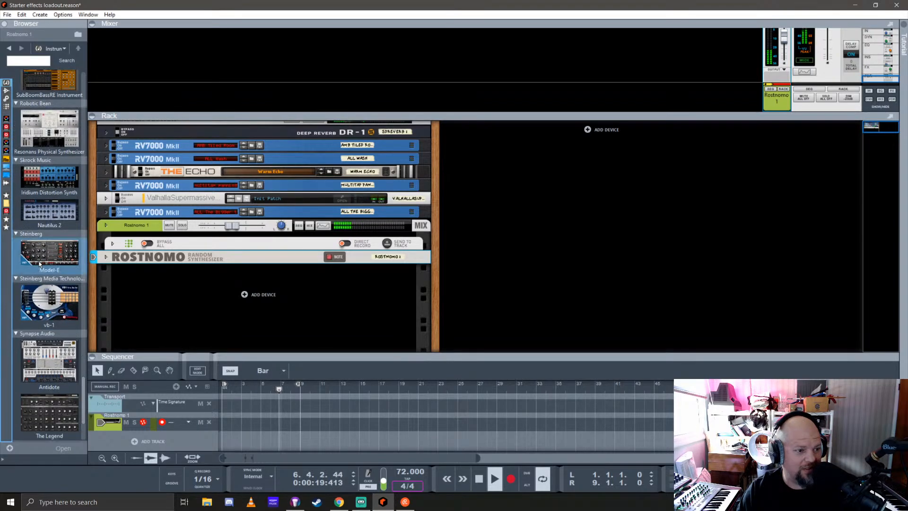
{"action": "scroll", "coordinate": [39, 261], "scroll_direction": "up", "scroll_amount": 1}
{"action": "scroll", "coordinate": [134, 282], "scroll_direction": "up", "scroll_amount": 1}
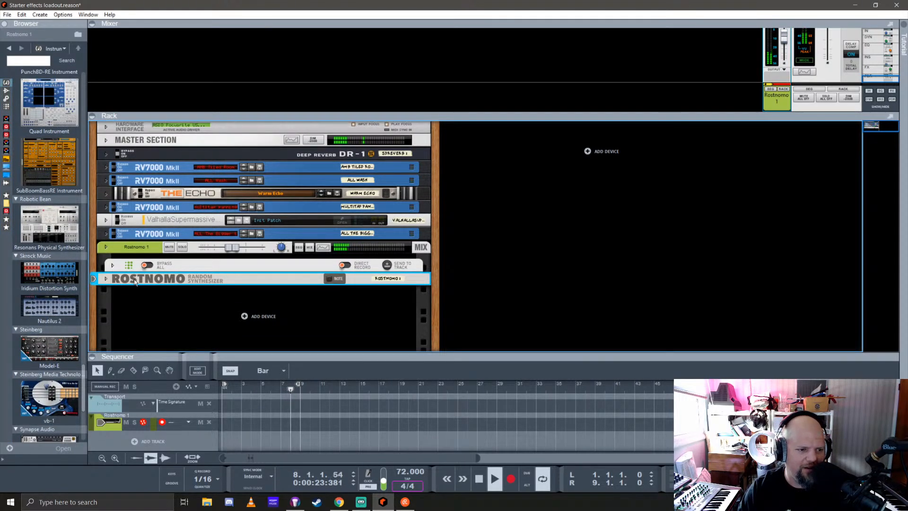
Duplicate Rostnomo with its player into an empty second rack column and unfold the copy's Evolution player
{"action": "left_click_drag", "start_coordinate": [134, 281], "coordinate": [525, 265]}
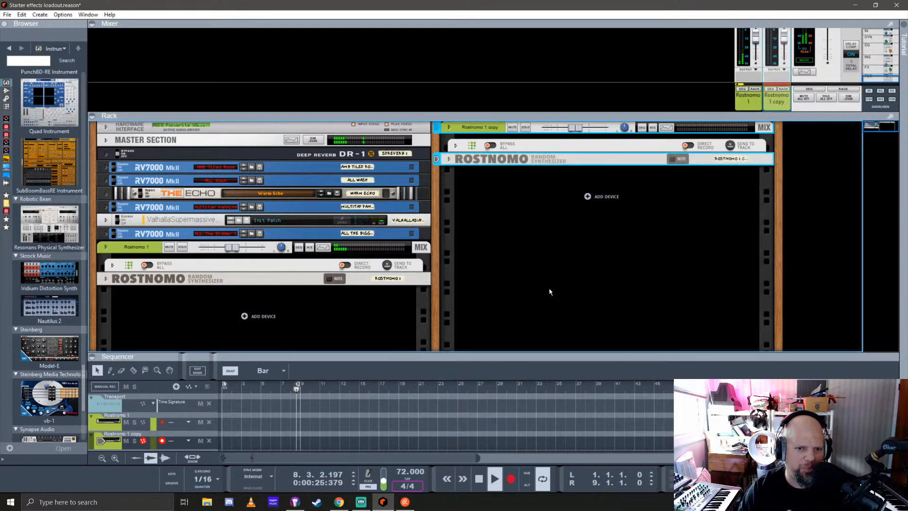
{"action": "left_click", "coordinate": [455, 147]}
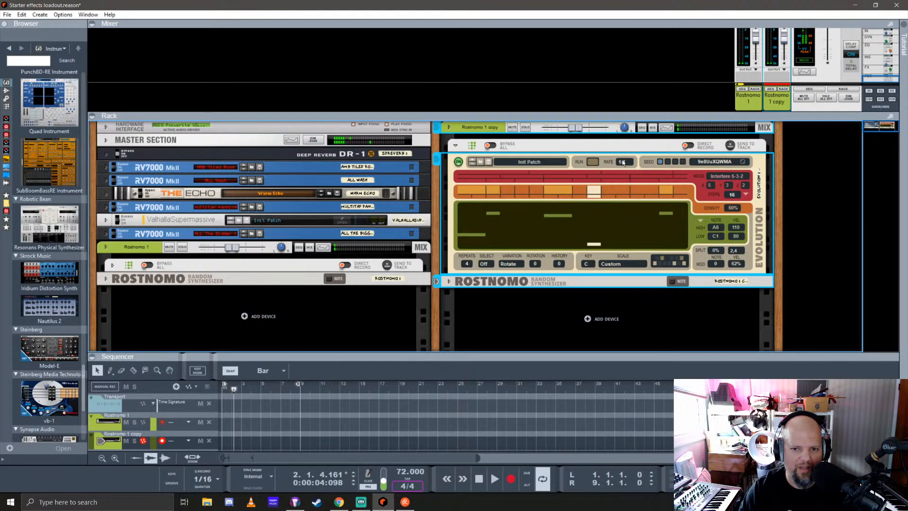
{"action": "left_click", "coordinate": [570, 157]}
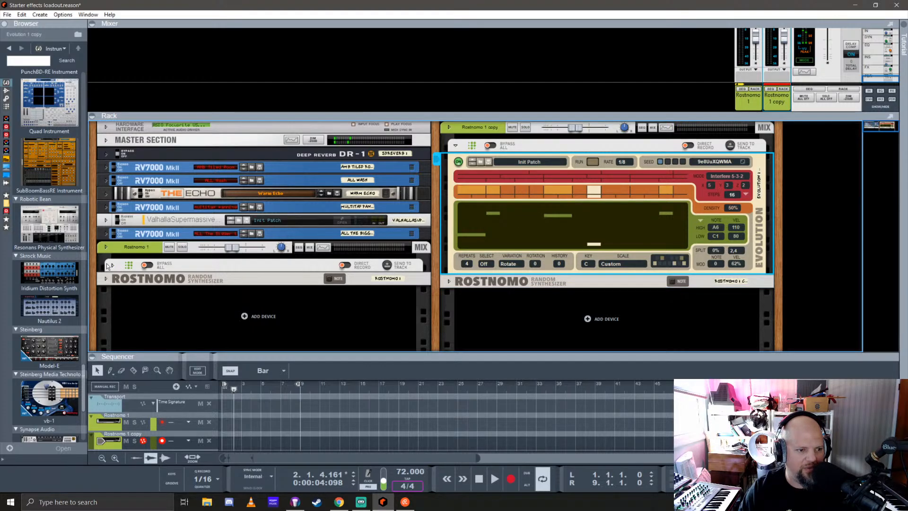
Set the first two interference values of the copied Evolution to 1 and 2, giving Interfere 1-2-2
{"action": "left_click", "coordinate": [711, 185]}
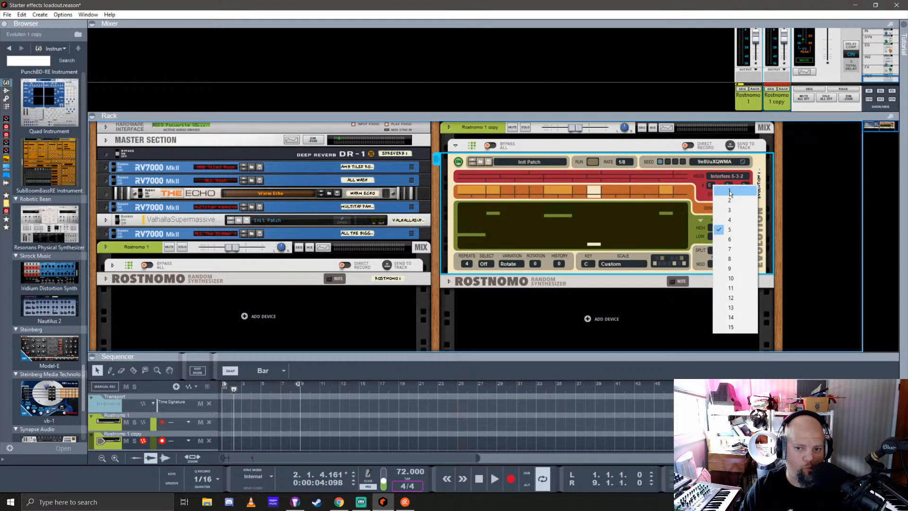
{"action": "left_click", "coordinate": [730, 192]}
{"action": "left_click", "coordinate": [727, 185]}
{"action": "left_click", "coordinate": [740, 199]}
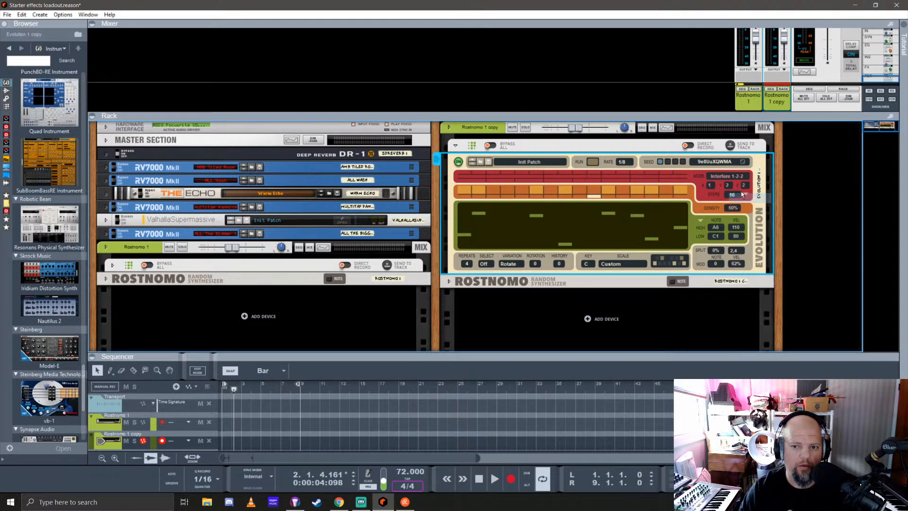
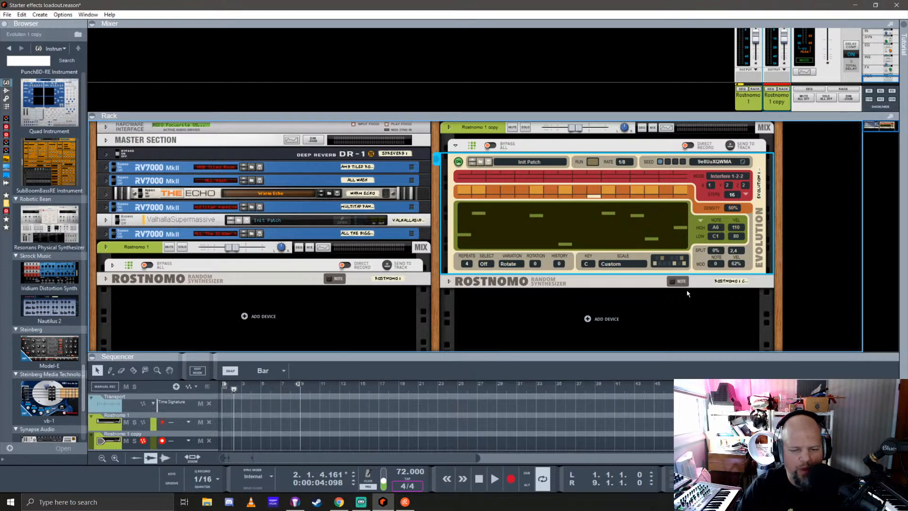
Unfold the copied Rostnomo, randomise its patch and solo its mix channel
{"action": "left_click", "coordinate": [448, 281]}
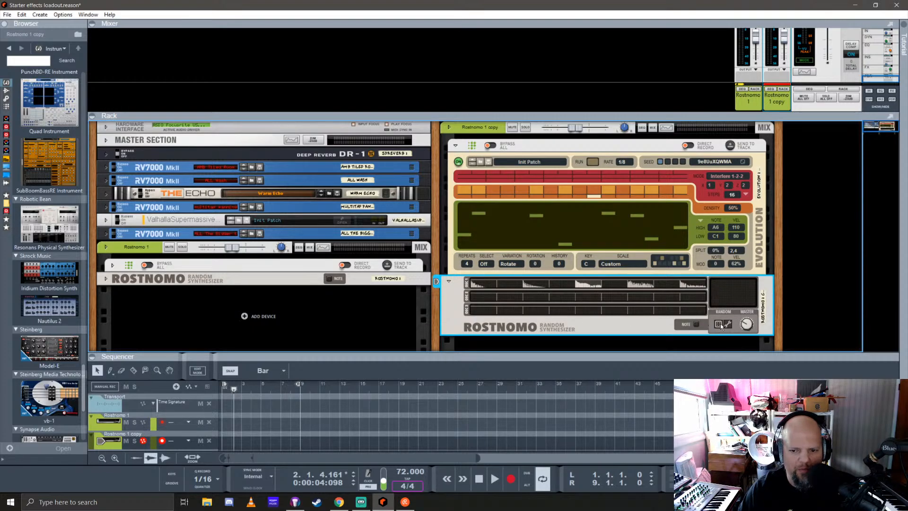
{"action": "left_click", "coordinate": [719, 324]}
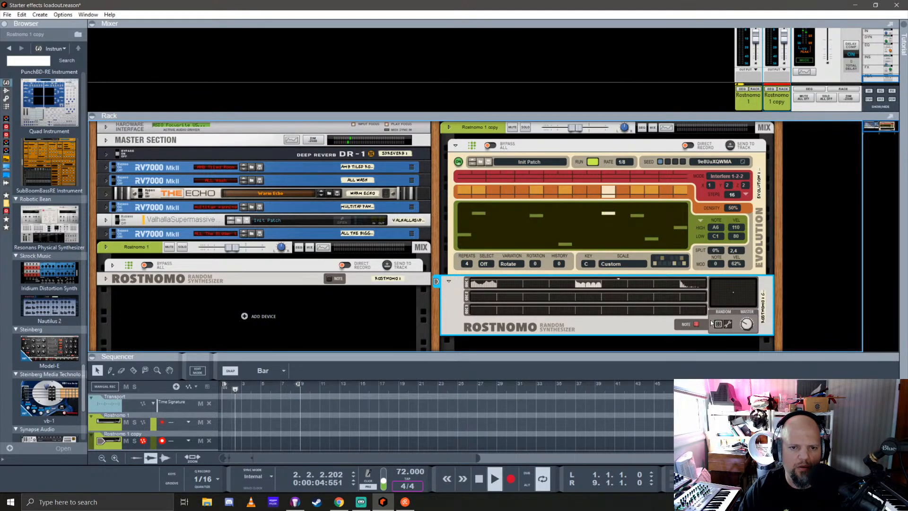
{"action": "left_click", "coordinate": [525, 127]}
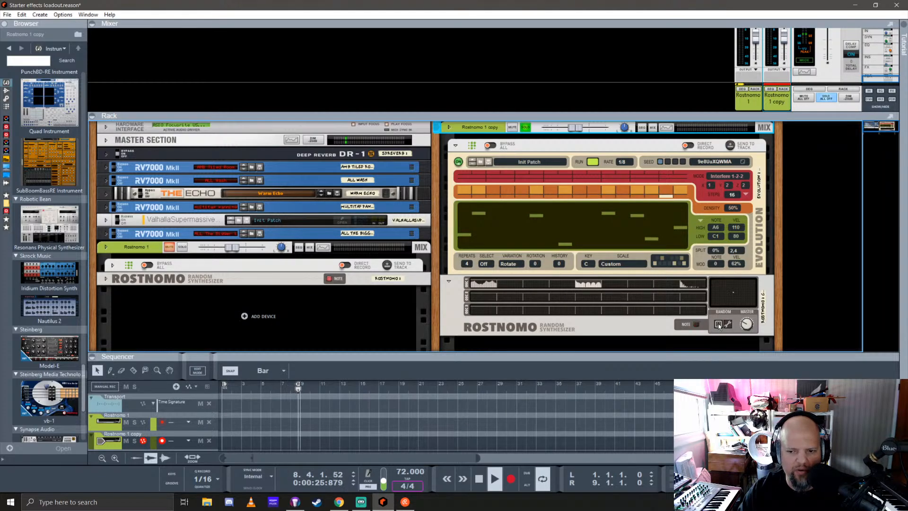
Raise the copied Rostnomo's master level and enable send 1 on its mixer channel
{"action": "left_click", "coordinate": [746, 325]}
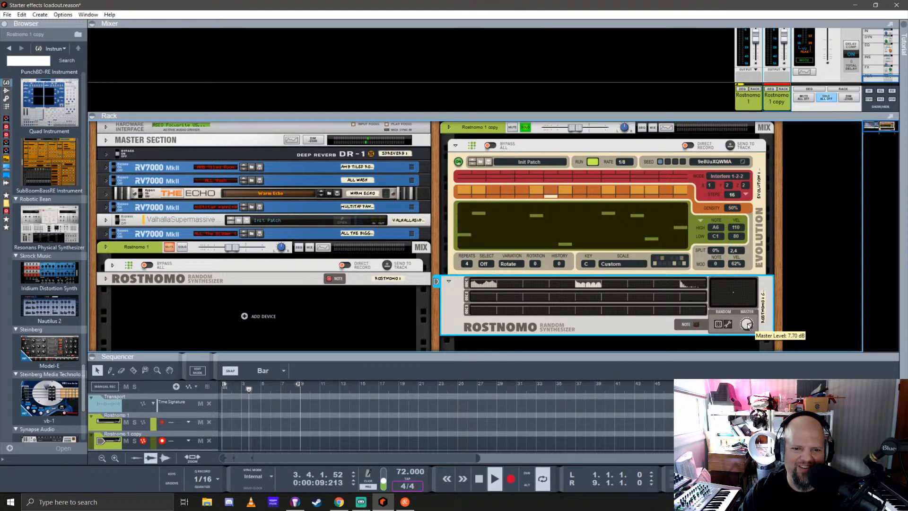
{"action": "left_click_drag", "start_coordinate": [787, 114], "coordinate": [791, 314]}
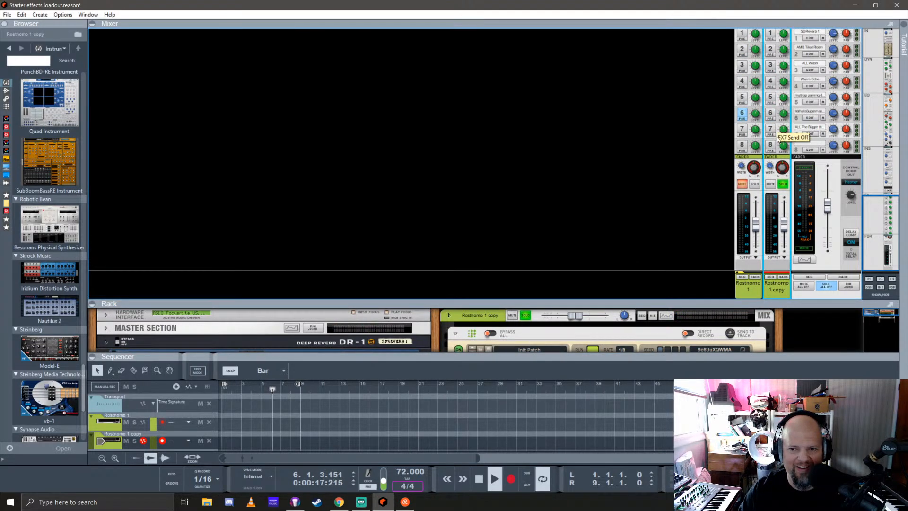
{"action": "scroll", "coordinate": [773, 128], "scroll_direction": "up", "scroll_amount": 2}
{"action": "left_click", "coordinate": [773, 91]}
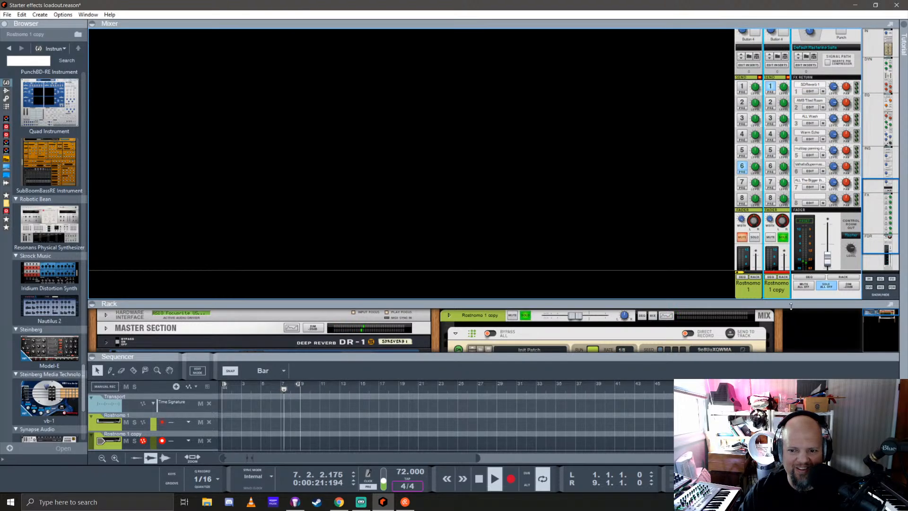
{"action": "left_click_drag", "start_coordinate": [790, 304], "coordinate": [789, 89]}
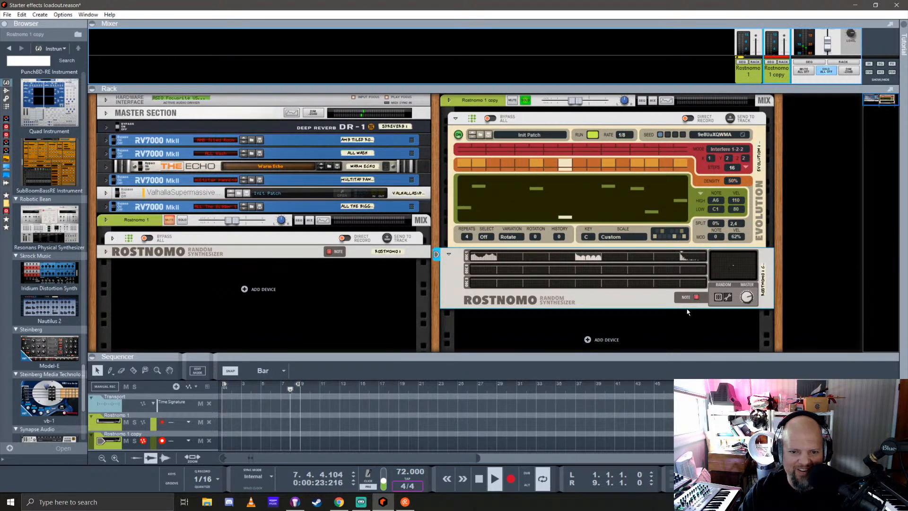
{"action": "left_click_drag", "start_coordinate": [748, 298], "coordinate": [754, 263]}
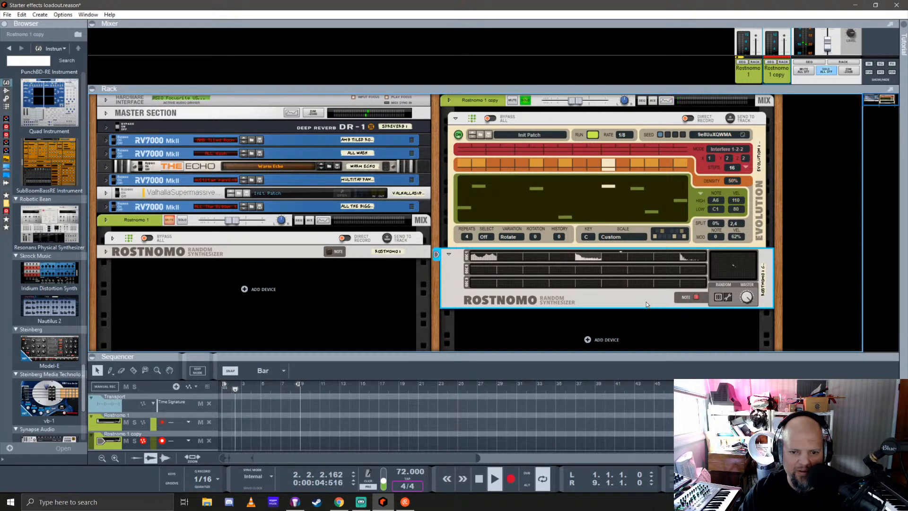
Randomise the copied Rostnomo's patch four times to find a fuller, louder sound
{"action": "left_click", "coordinate": [718, 298]}
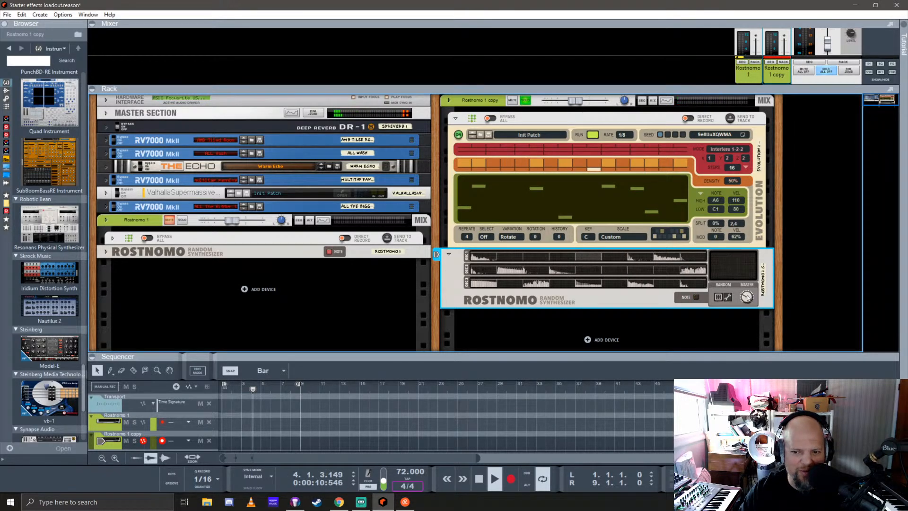
{"action": "left_click", "coordinate": [718, 298]}
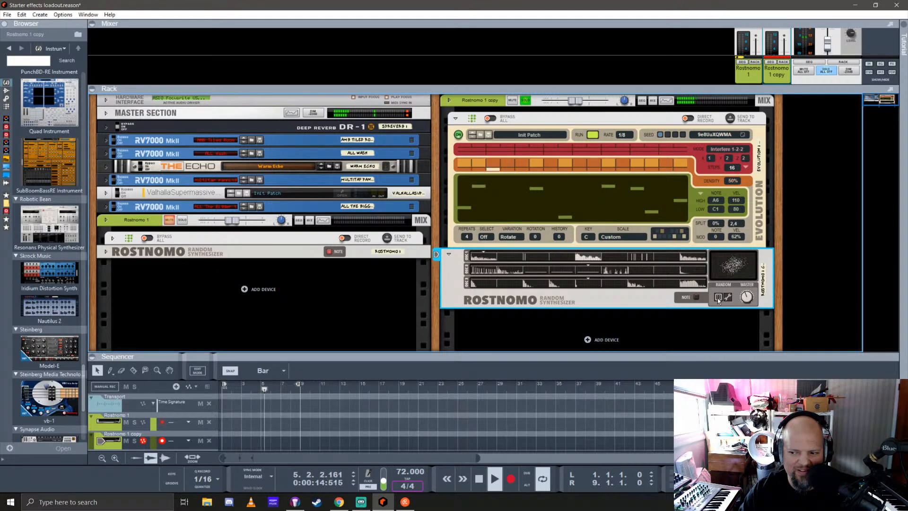
{"action": "left_click", "coordinate": [718, 298]}
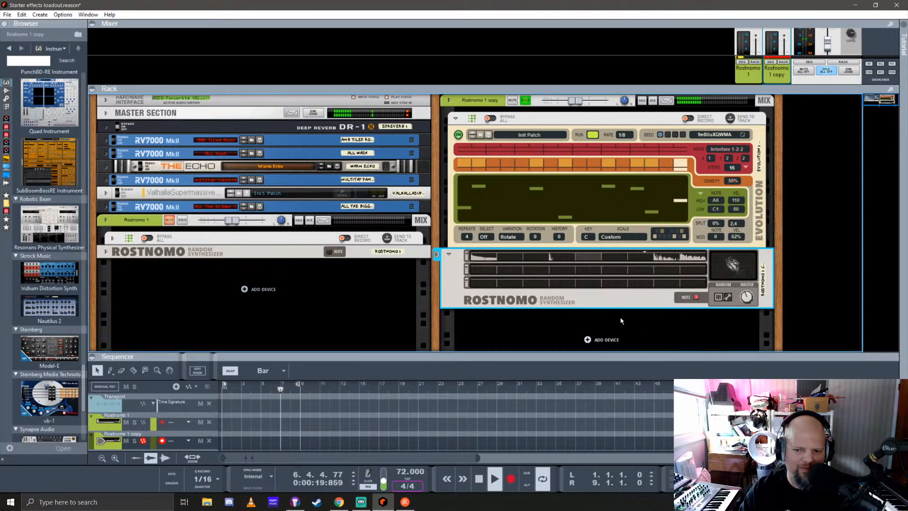
{"action": "left_click", "coordinate": [717, 298]}
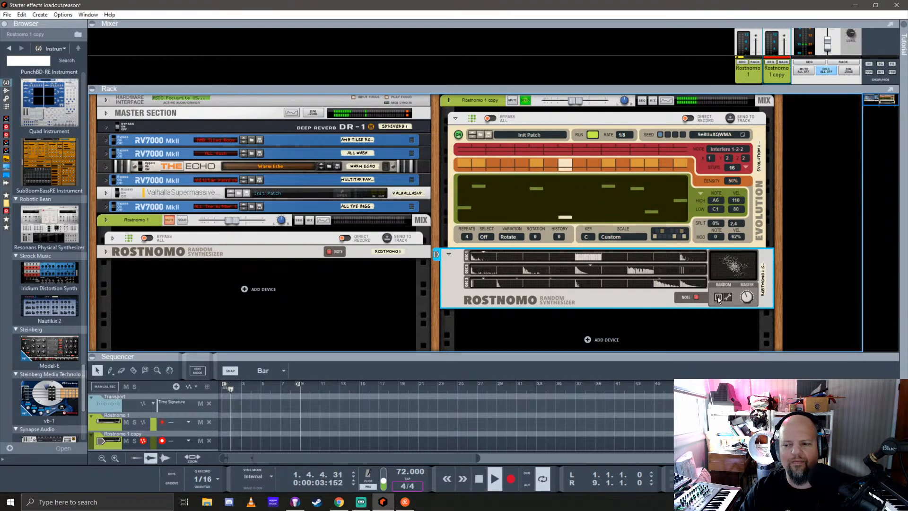
{"action": "left_click", "coordinate": [616, 238]}
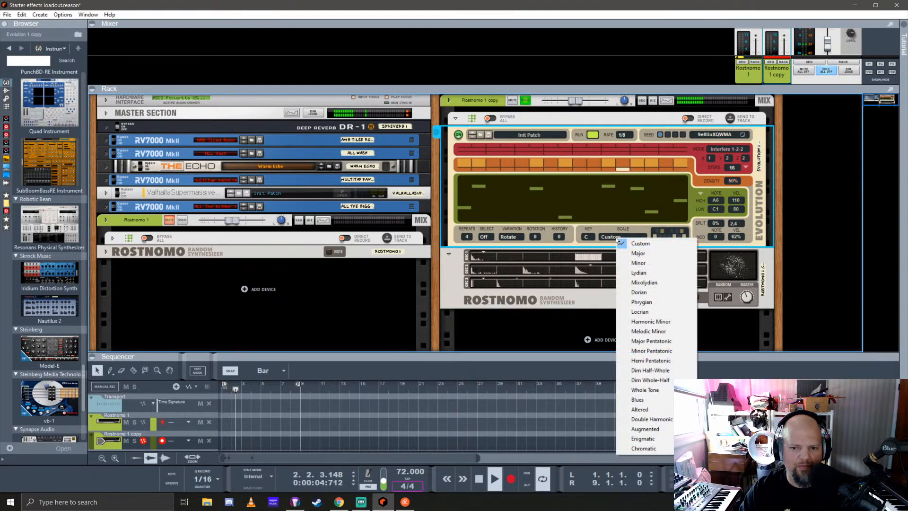
{"action": "left_click", "coordinate": [637, 263]}
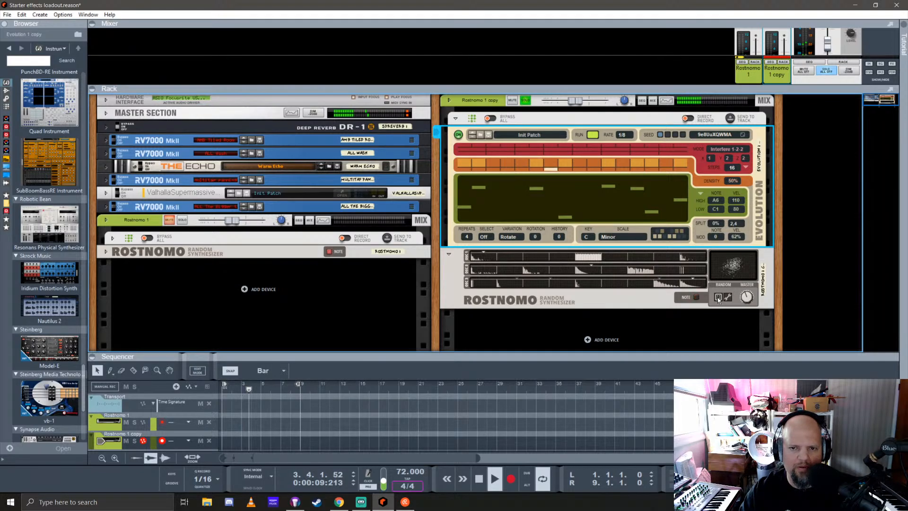
{"action": "left_click", "coordinate": [455, 119]}
{"action": "left_click_drag", "start_coordinate": [756, 89], "coordinate": [757, 223]}
{"action": "left_click", "coordinate": [525, 235]}
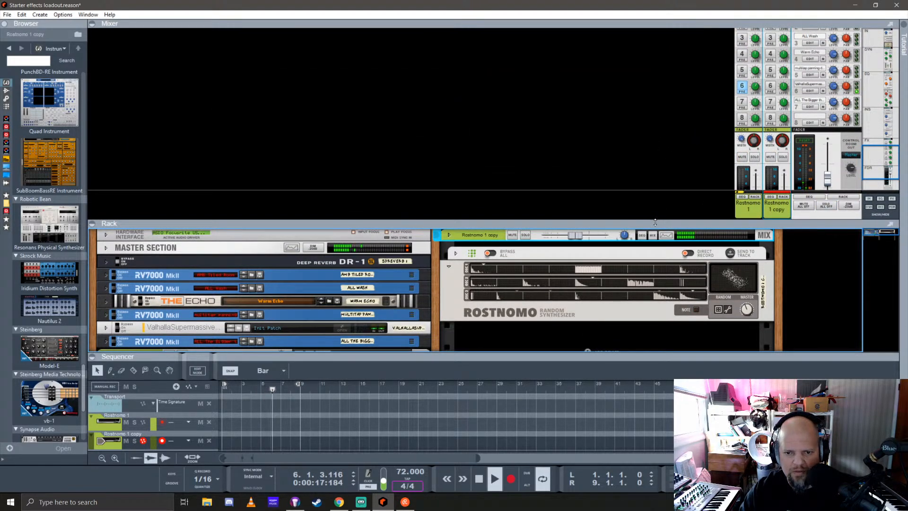
{"action": "left_click_drag", "start_coordinate": [655, 222], "coordinate": [655, 124]}
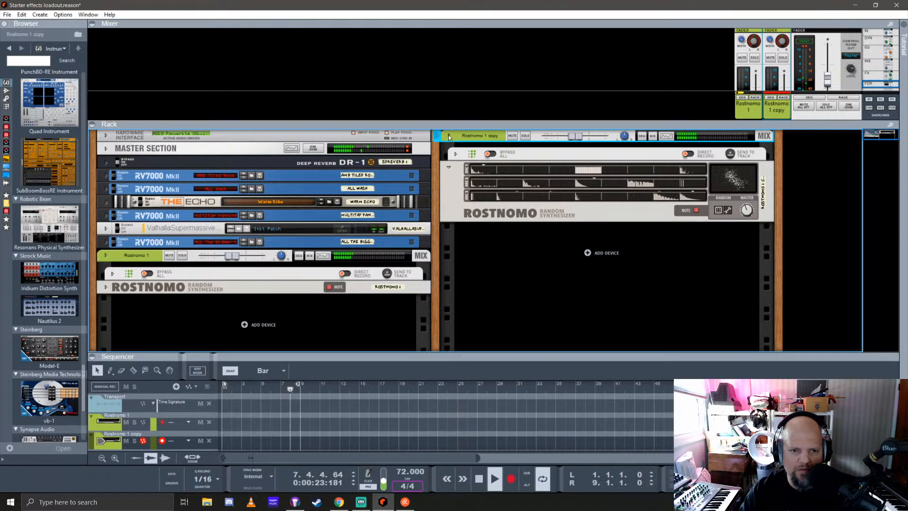
Solo the copied channel and set its Evolution player's Repeats to 8 and Select to 2:2
{"action": "left_click", "coordinate": [455, 153]}
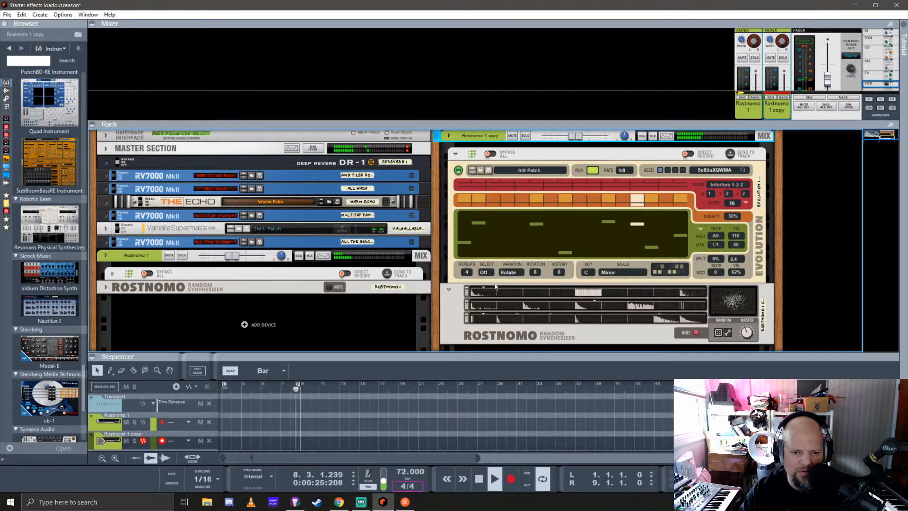
{"action": "left_click_drag", "start_coordinate": [470, 272], "coordinate": [471, 268]}
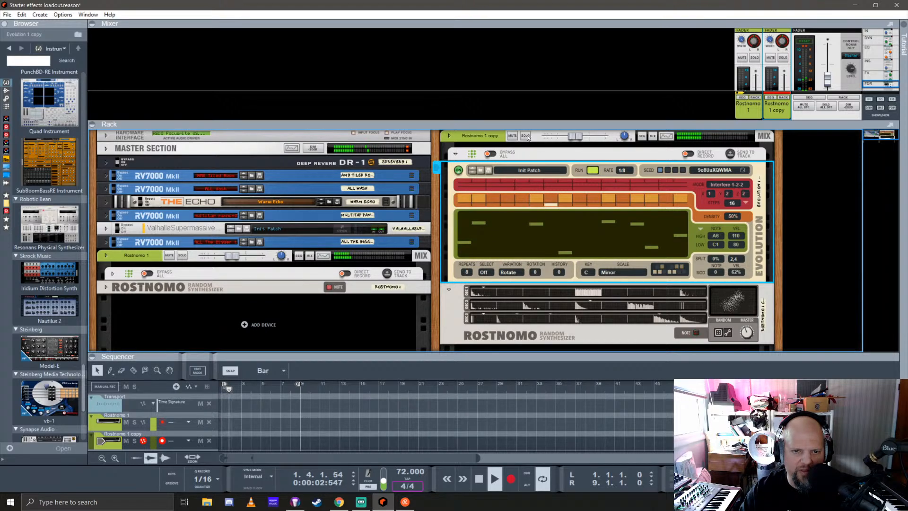
{"action": "left_click", "coordinate": [525, 136]}
{"action": "left_click", "coordinate": [484, 260]}
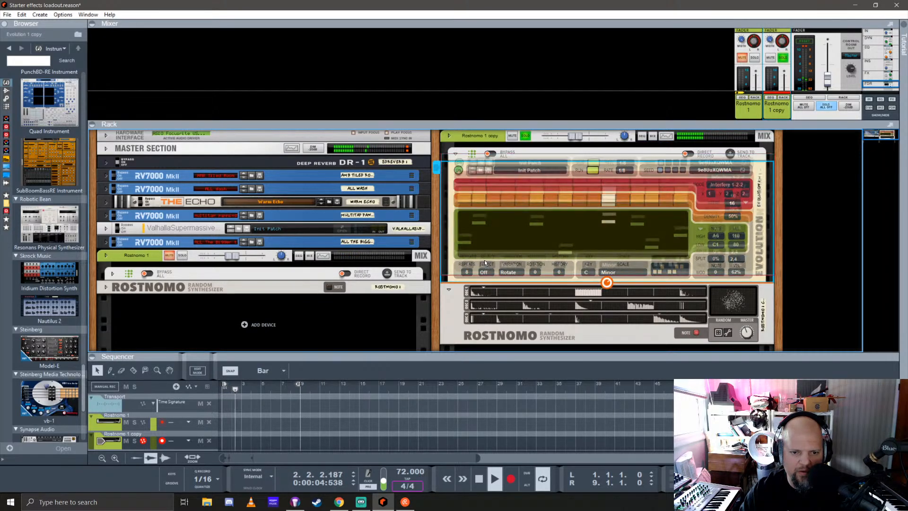
{"action": "left_click", "coordinate": [484, 272]}
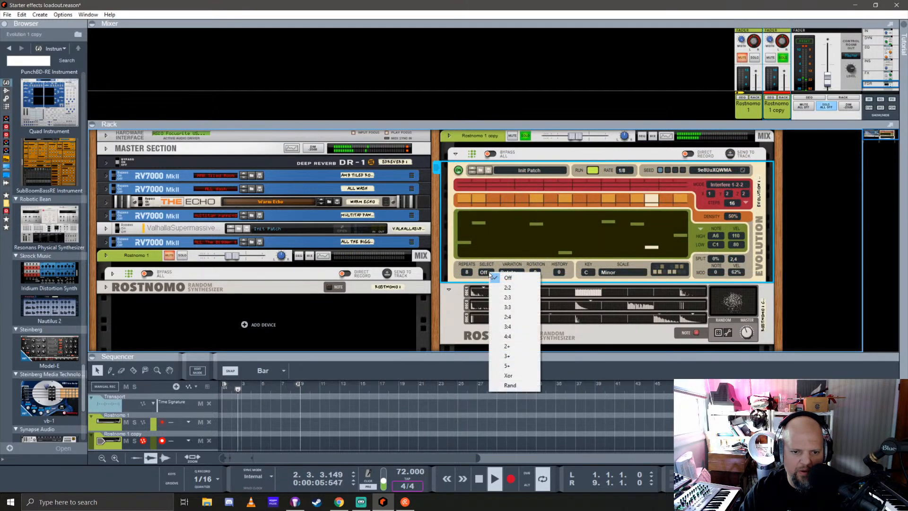
{"action": "left_click", "coordinate": [512, 286]}
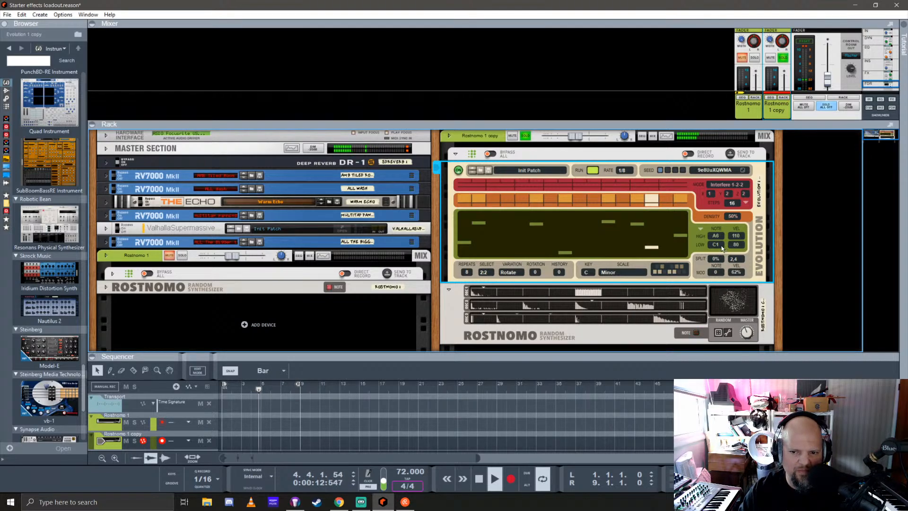
Narrow the copied Evolution's note range to E2 through G4 and set its density to 45%
{"action": "left_click_drag", "start_coordinate": [722, 246], "coordinate": [725, 275]}
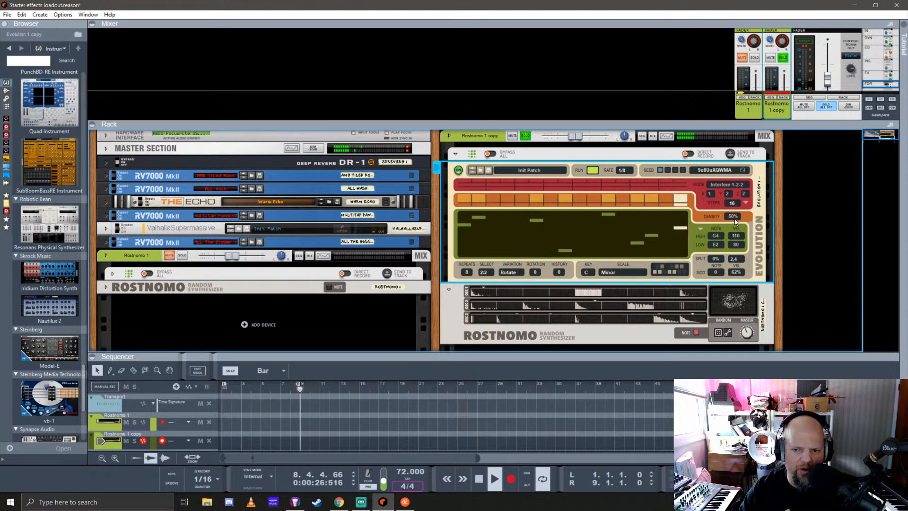
{"action": "mouse_move", "coordinate": [734, 220]}
{"action": "left_mouse_down"}
{"action": "mouse_move", "coordinate": [736, 156]}
{"action": "mouse_move", "coordinate": [742, 223]}
{"action": "left_mouse_up"}
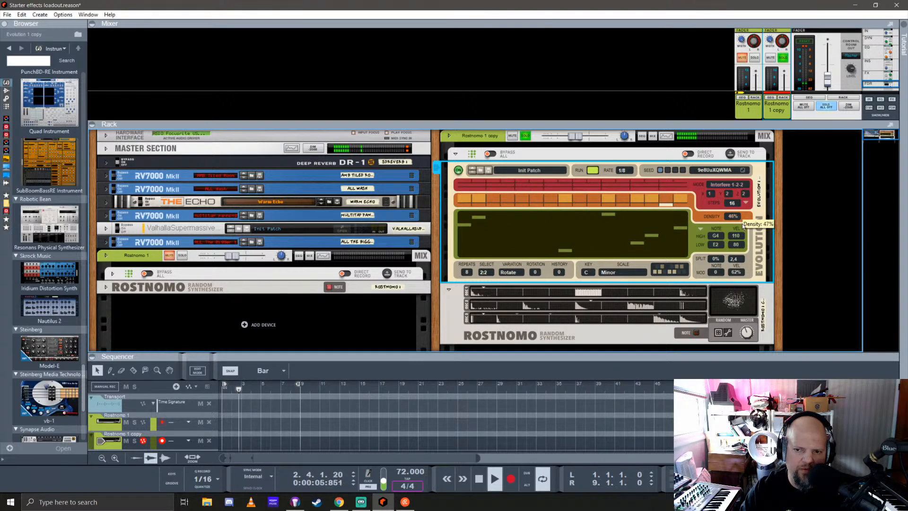
{"action": "left_click", "coordinate": [732, 188]}
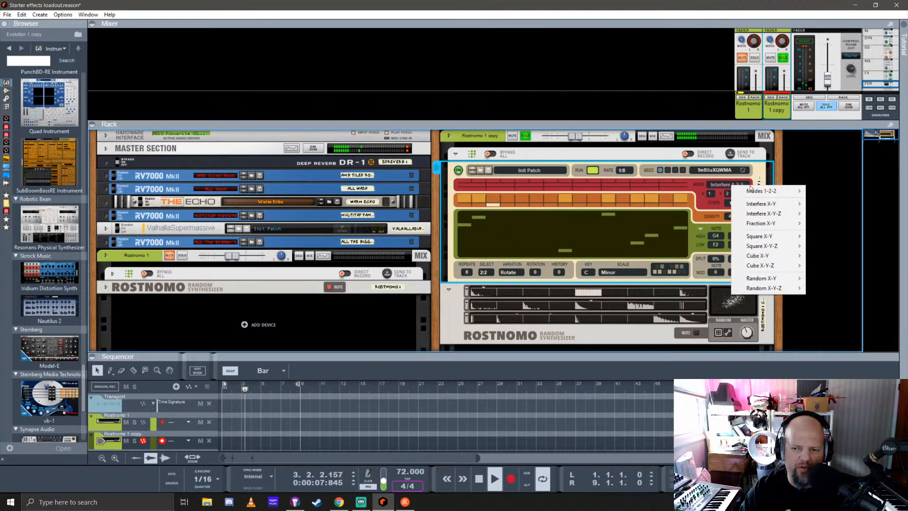
{"action": "mouse_move", "coordinate": [778, 193]}
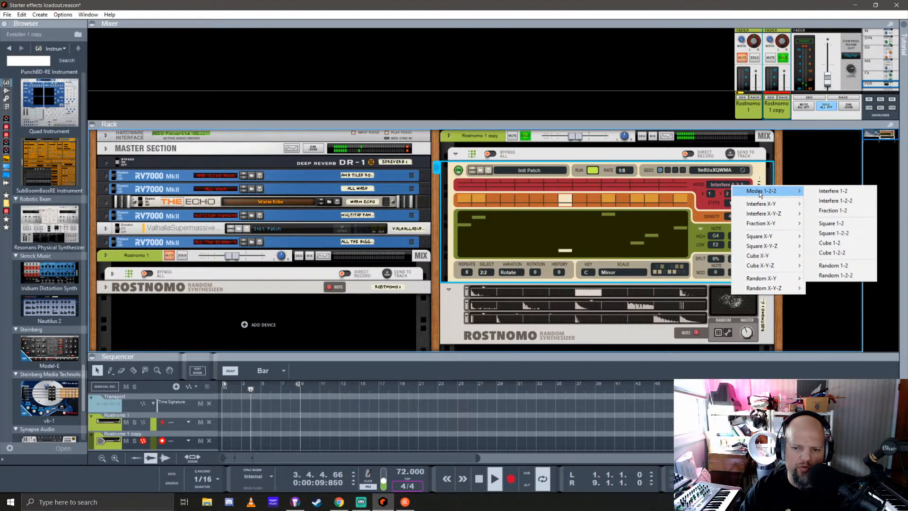
{"action": "left_click", "coordinate": [704, 195]}
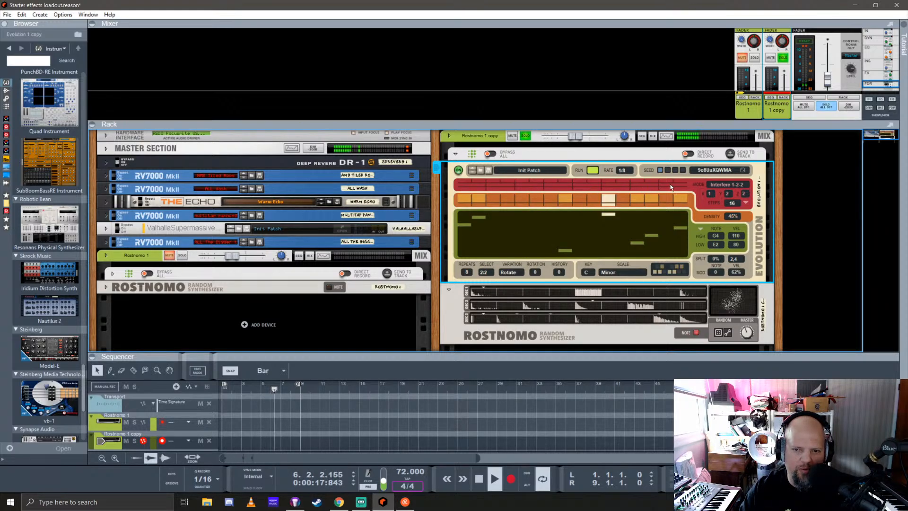
Try the copied Evolution's first interference value at 4 and at 5
{"action": "left_click", "coordinate": [712, 193]}
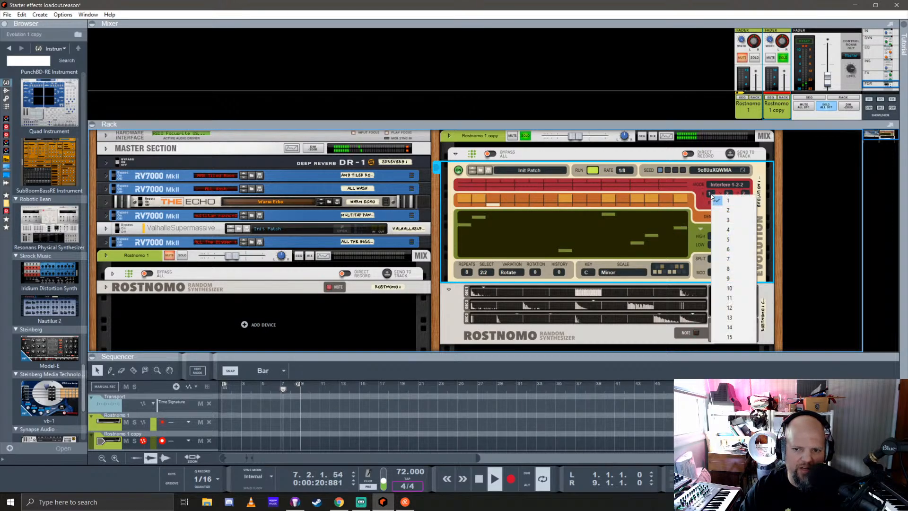
{"action": "left_click", "coordinate": [729, 229]}
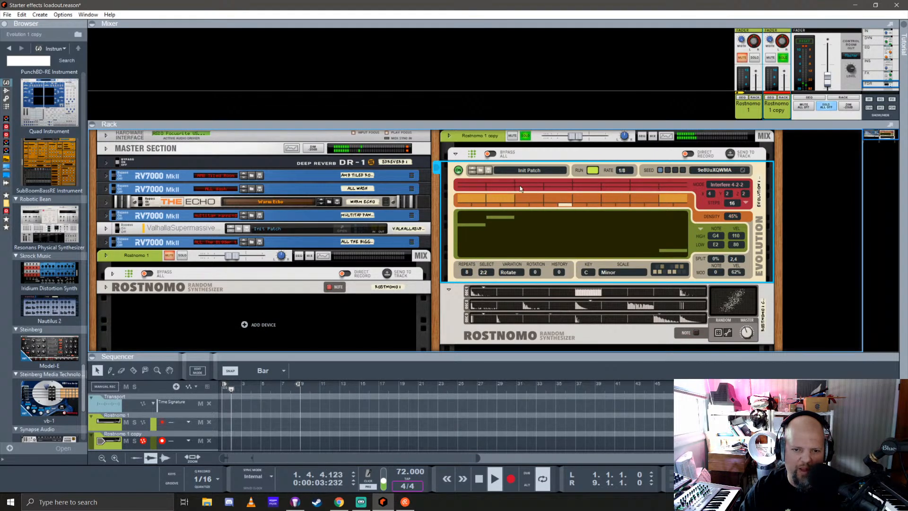
{"action": "left_click", "coordinate": [710, 194]}
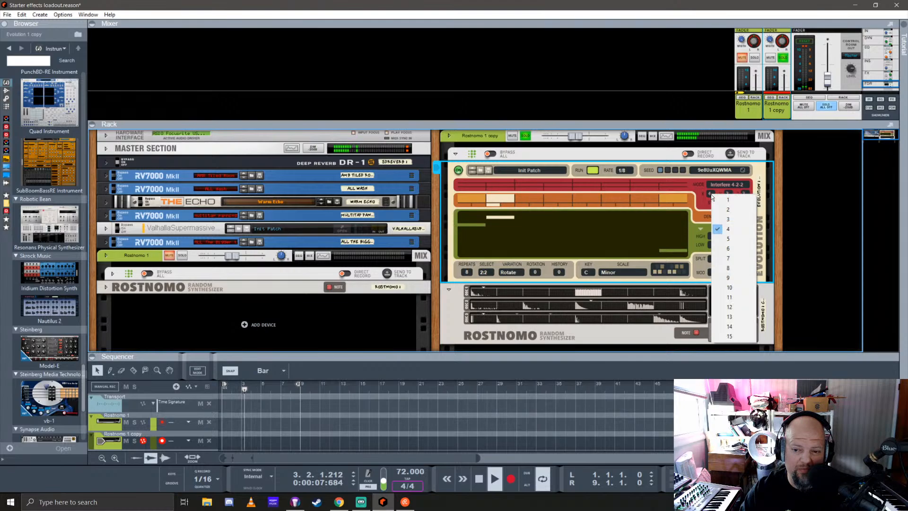
{"action": "left_click", "coordinate": [734, 238]}
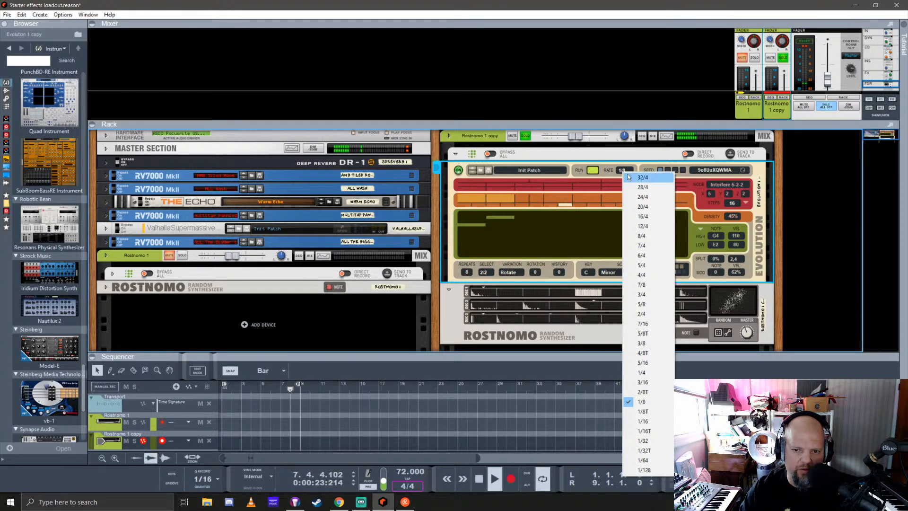
Set the copied Evolution's rate to 1/16 and its first two interference values to 1 and 5
{"action": "left_click", "coordinate": [646, 420]}
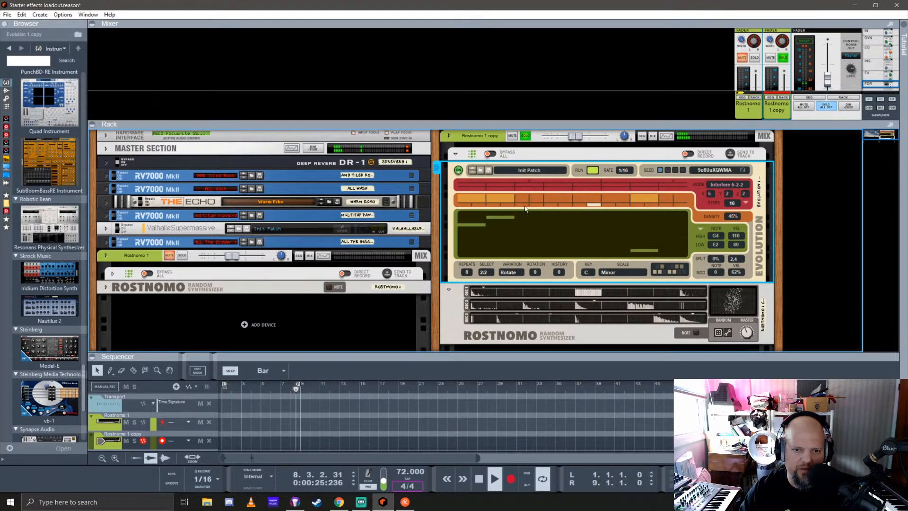
{"action": "left_click", "coordinate": [710, 194]}
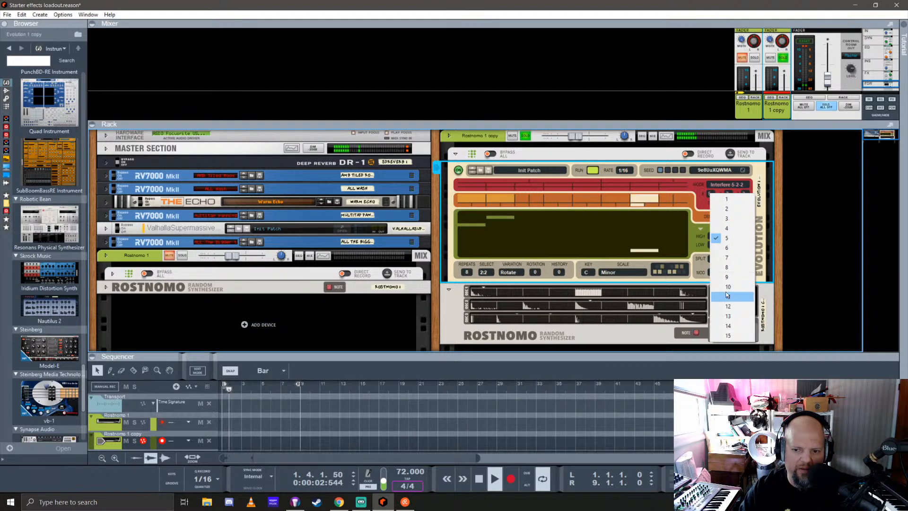
{"action": "left_click", "coordinate": [729, 199]}
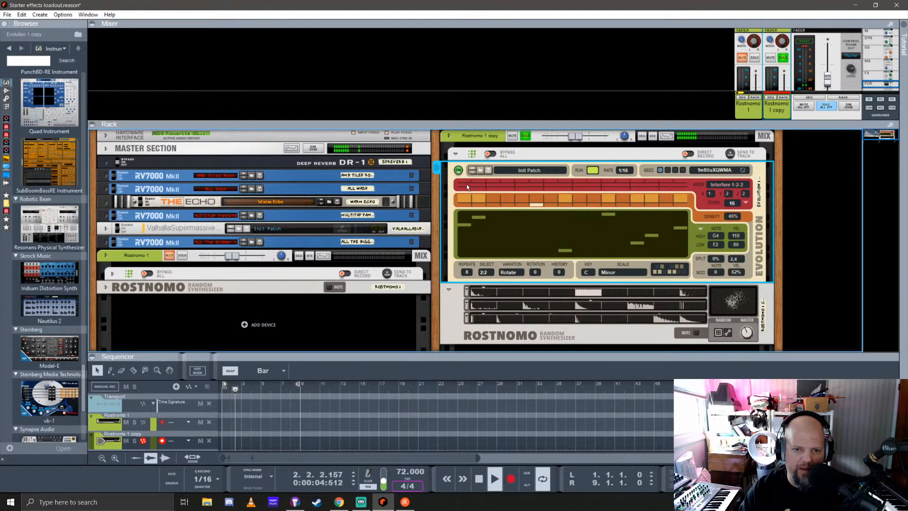
{"action": "left_click", "coordinate": [727, 194]}
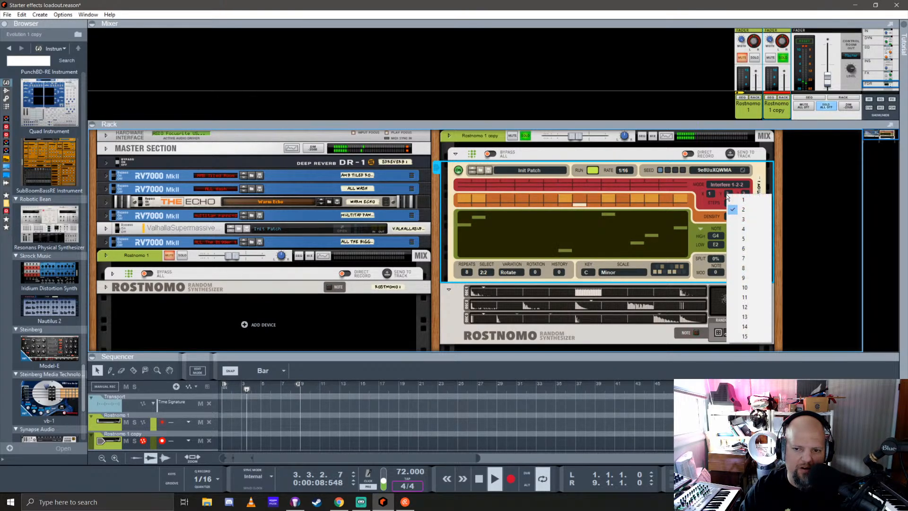
{"action": "left_click", "coordinate": [743, 239]}
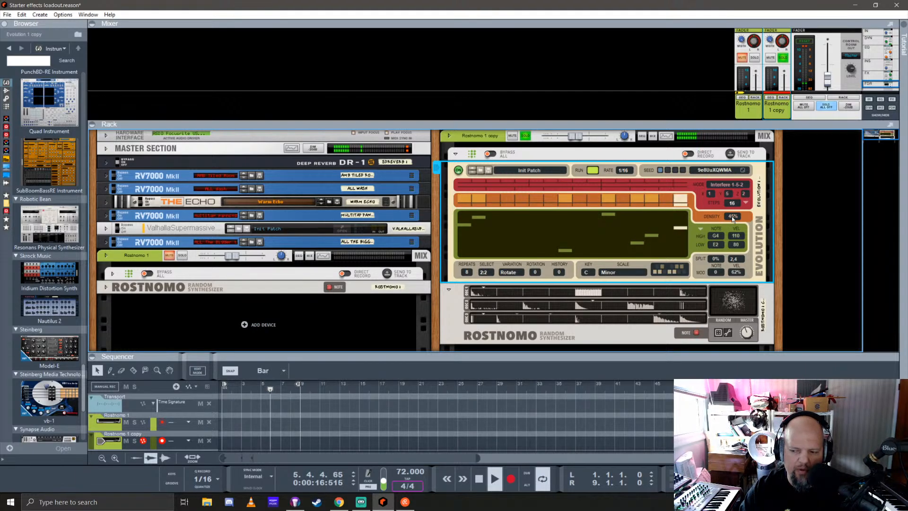
Try the copied Evolution's mode at Random 1-5-2 and at Random 1-5
{"action": "left_click", "coordinate": [731, 185]}
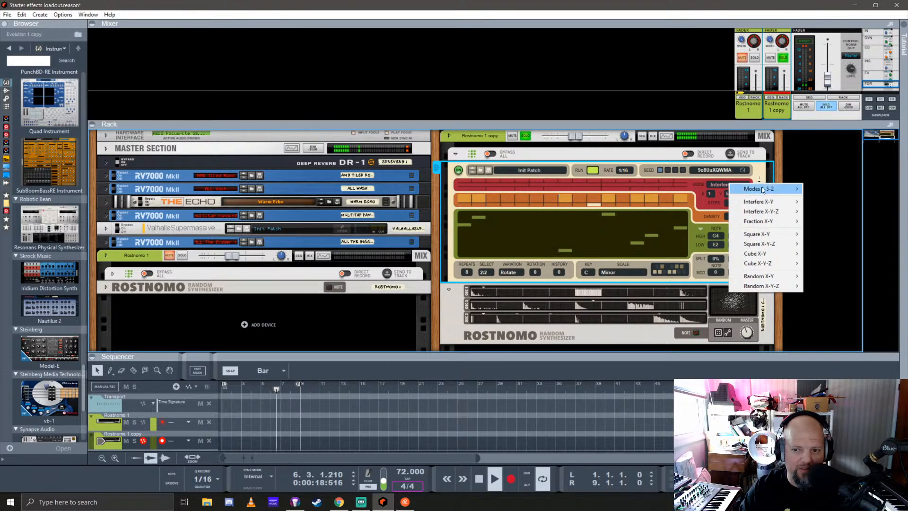
{"action": "mouse_move", "coordinate": [763, 189]}
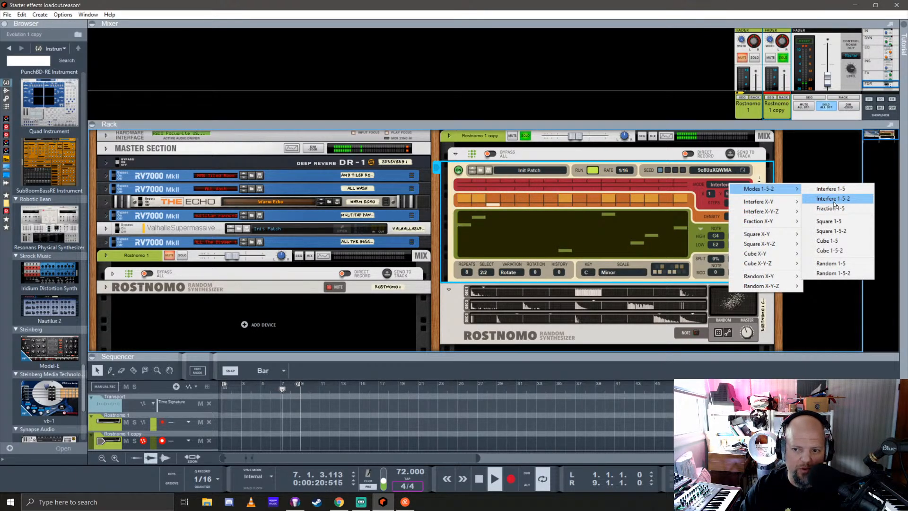
{"action": "left_click", "coordinate": [833, 274]}
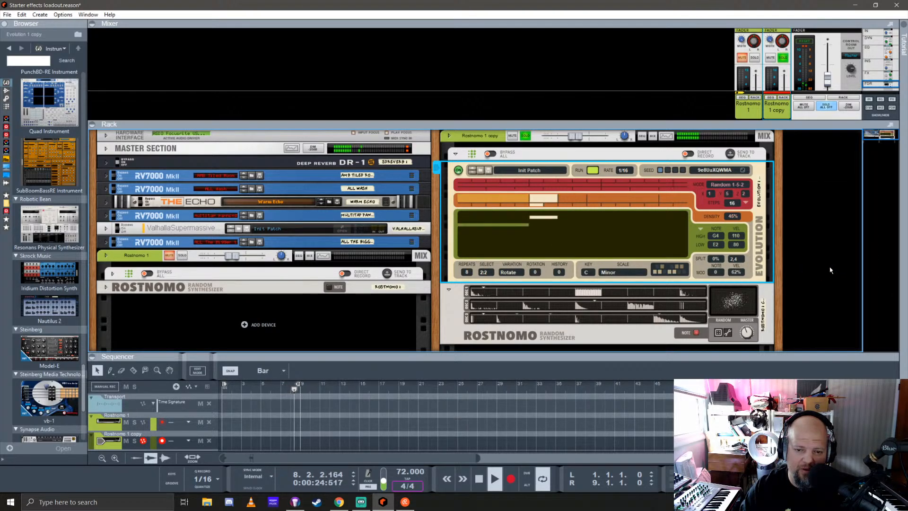
{"action": "left_click", "coordinate": [736, 189]}
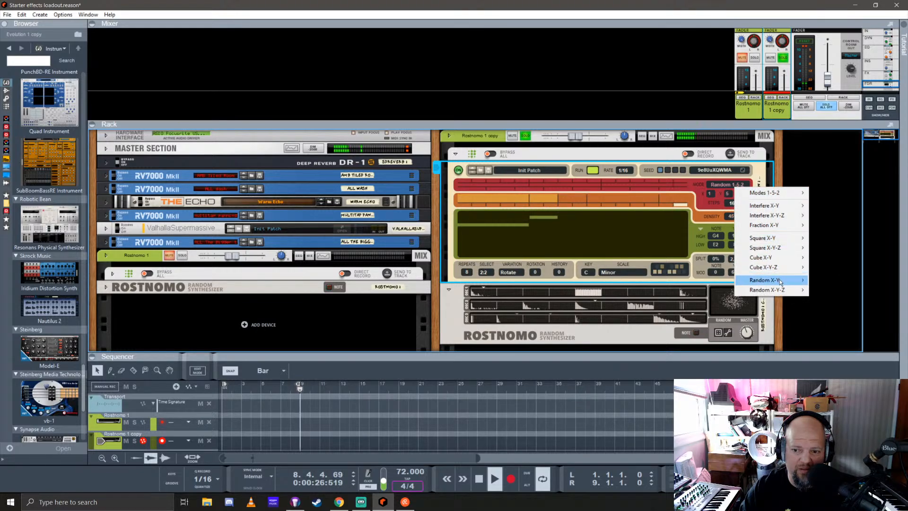
{"action": "mouse_move", "coordinate": [781, 282]}
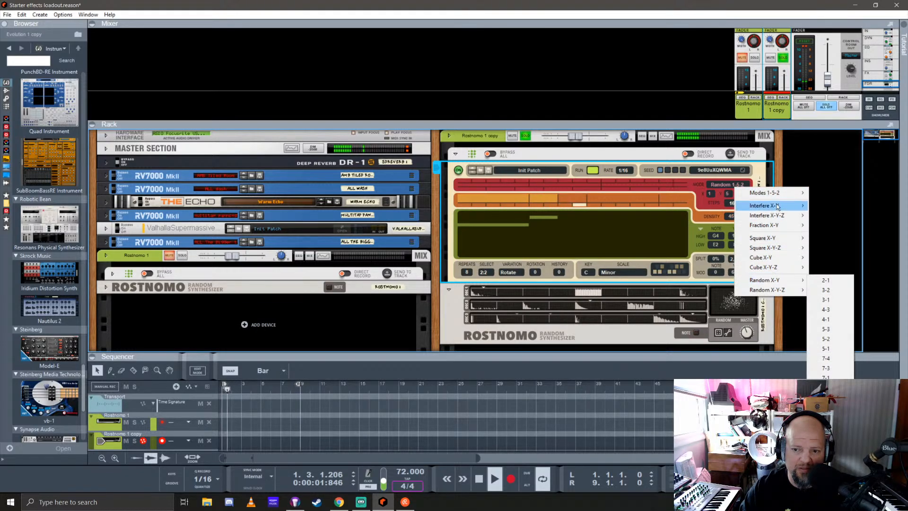
{"action": "mouse_move", "coordinate": [785, 193]}
{"action": "left_click", "coordinate": [840, 267]}
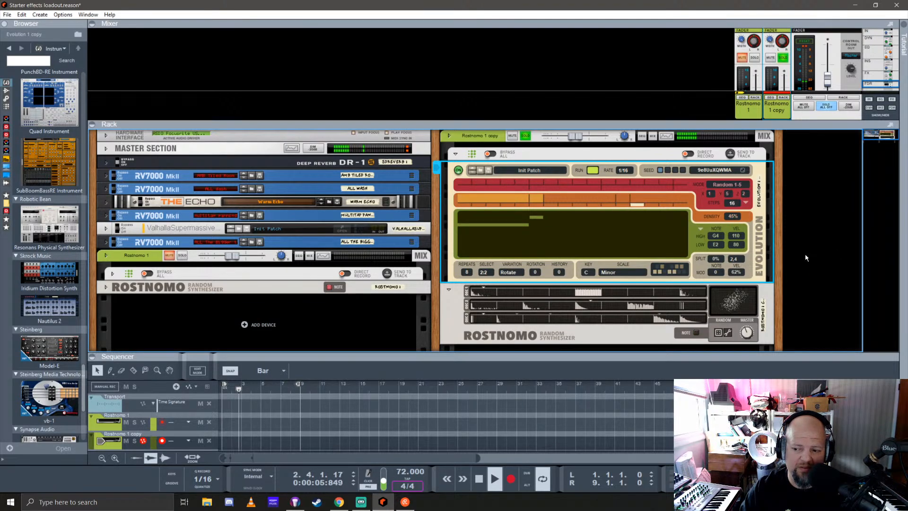
Randomise the patch of the copied Rostnomo
{"action": "scroll", "coordinate": [669, 266], "scroll_direction": "down", "scroll_amount": 2}
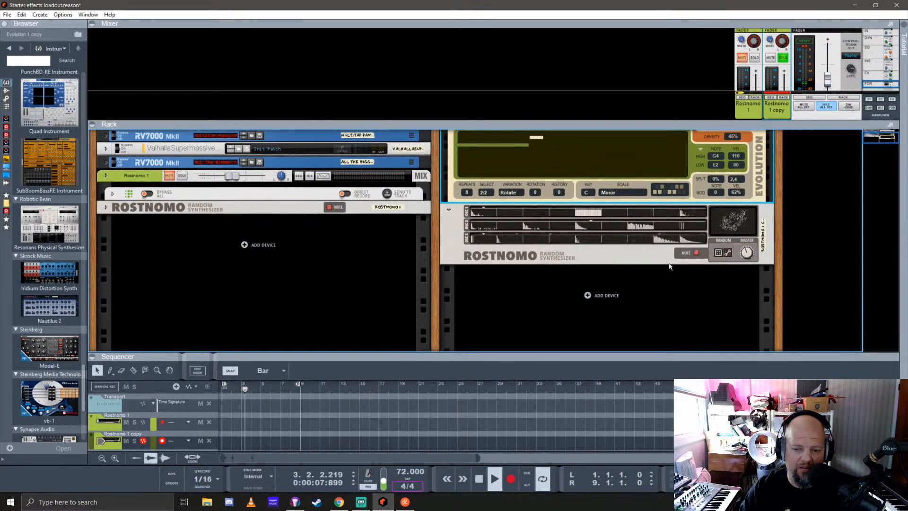
{"action": "left_click", "coordinate": [717, 256]}
{"action": "scroll", "coordinate": [657, 306], "scroll_direction": "up", "scroll_amount": 1}
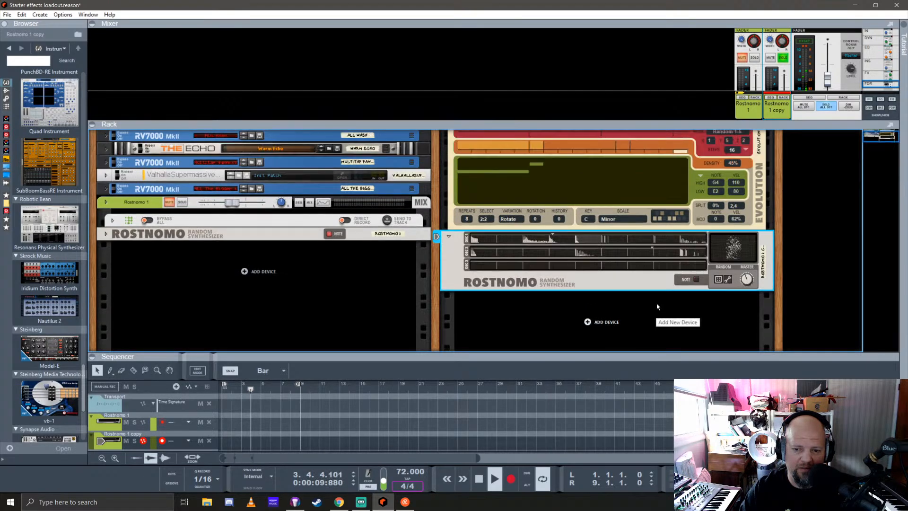
Set the copied Evolution's mode to Fraction 1-5
{"action": "scroll", "coordinate": [663, 308], "scroll_direction": "up", "scroll_amount": 2}
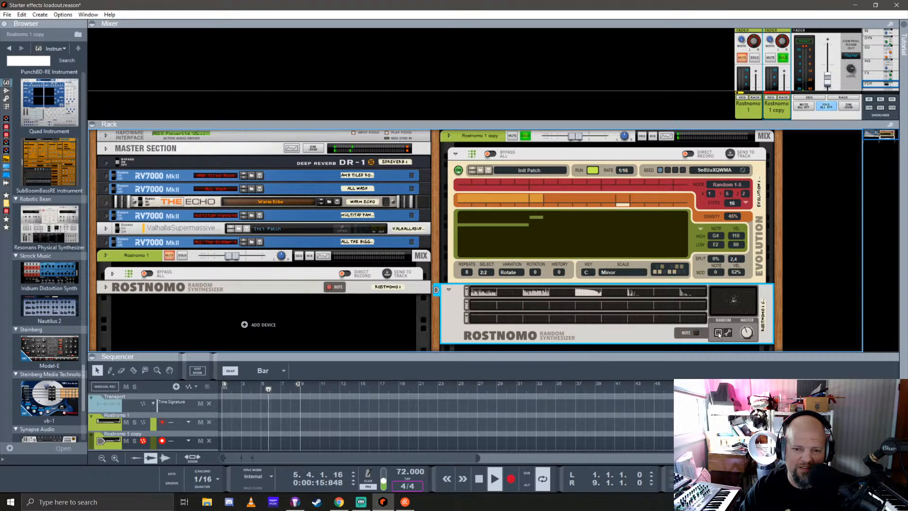
{"action": "left_click", "coordinate": [727, 186]}
{"action": "mouse_move", "coordinate": [799, 190]}
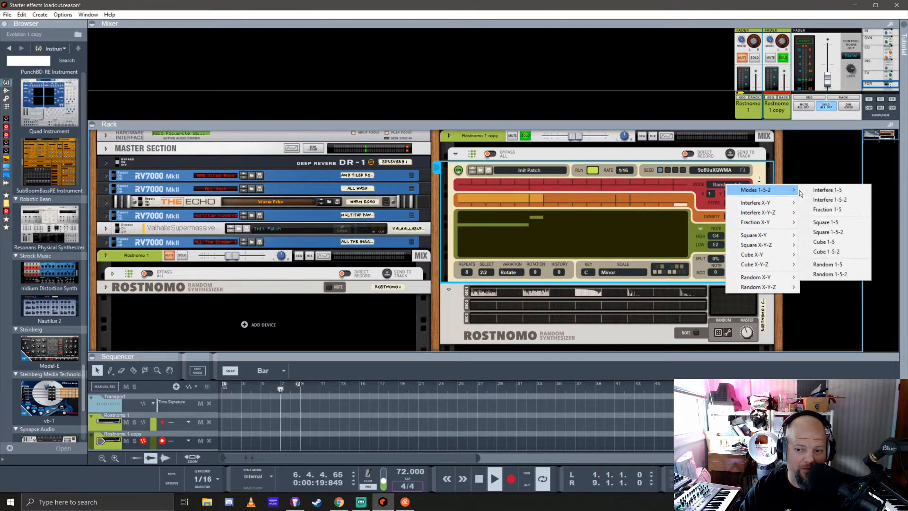
{"action": "left_click", "coordinate": [826, 209]}
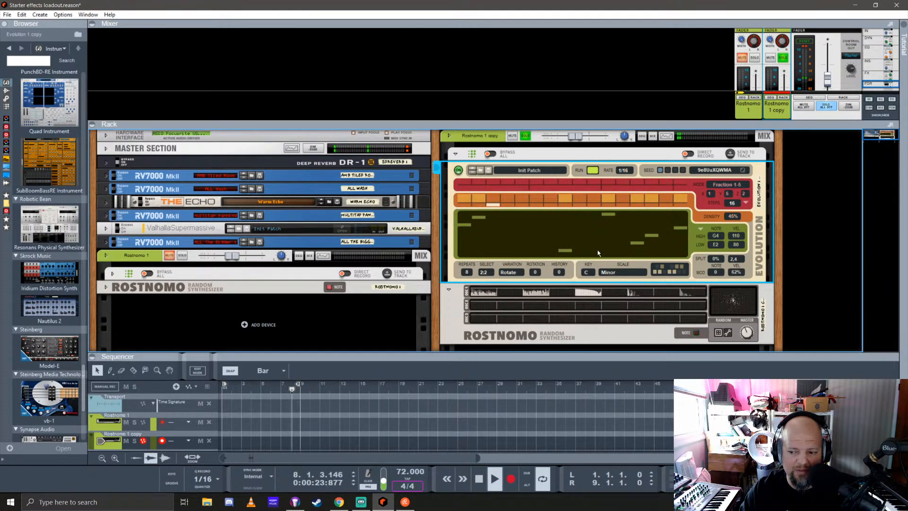
Enable effect send 5 on the copied Rostnomo's mixer channel, enlarging the mixer for access and shrinking it again
{"action": "left_click_drag", "start_coordinate": [638, 124], "coordinate": [638, 304]}
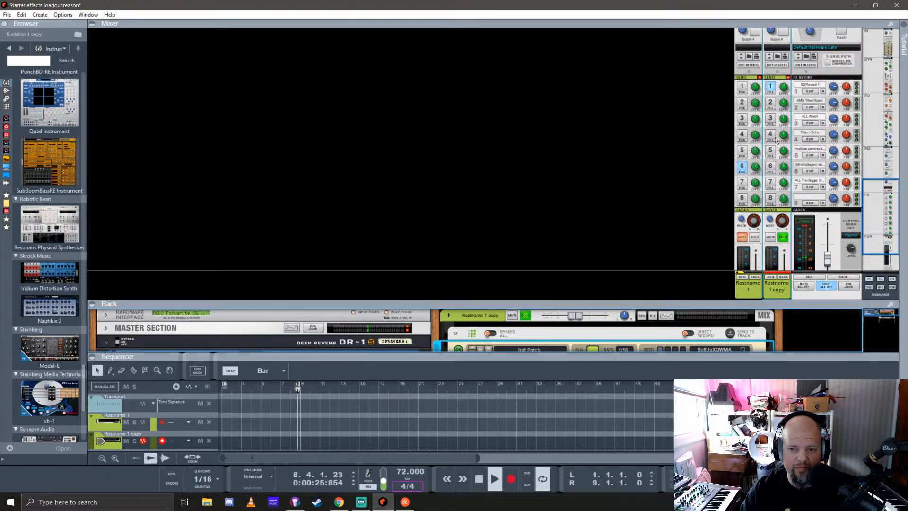
{"action": "left_click", "coordinate": [770, 151]}
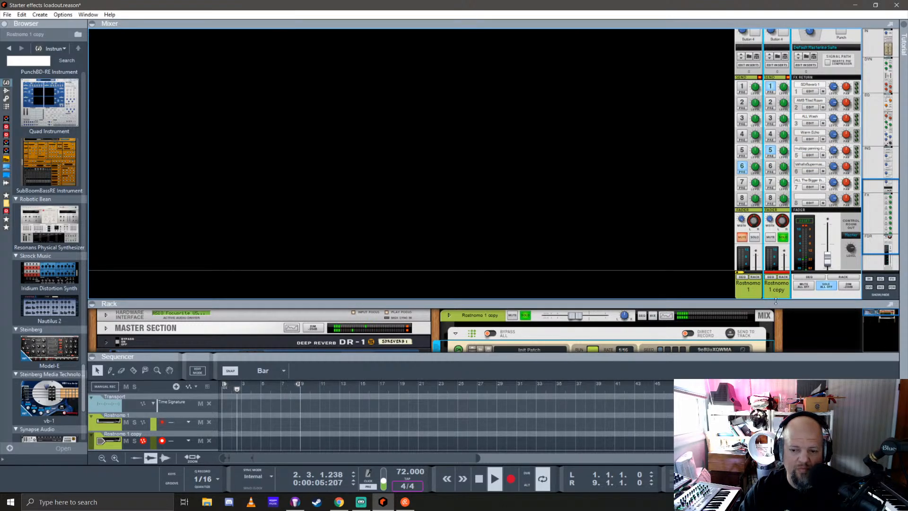
{"action": "left_click_drag", "start_coordinate": [775, 303], "coordinate": [776, 86]}
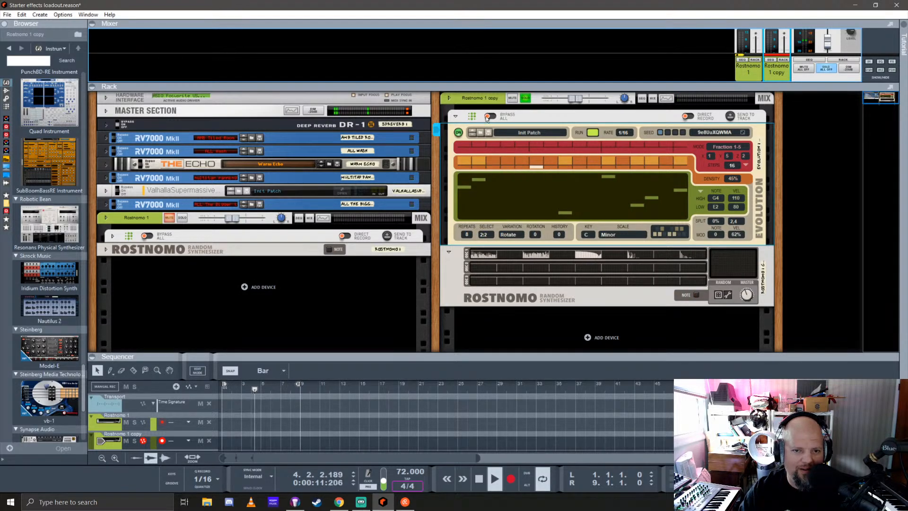
Unfold the original Rostnomo's Evolution player and enlarge the rack by collapsing the sequencer and the mixer
{"action": "left_click", "coordinate": [457, 122]}
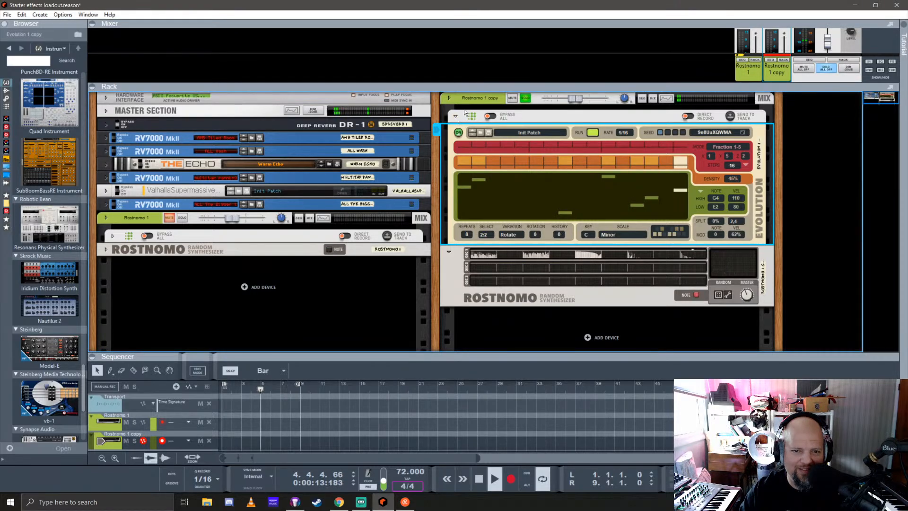
{"action": "left_click", "coordinate": [112, 236]}
{"action": "scroll", "coordinate": [378, 226], "scroll_direction": "down", "scroll_amount": 2}
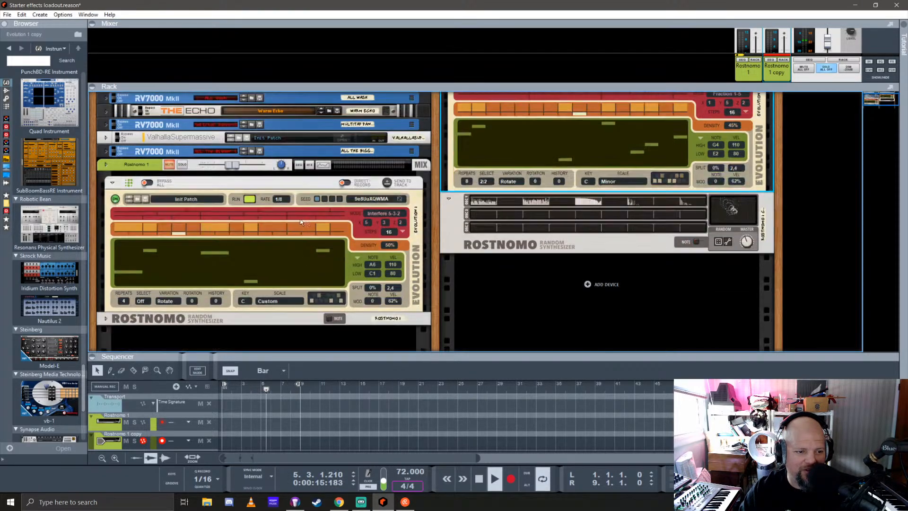
{"action": "scroll", "coordinate": [387, 225], "scroll_direction": "up", "scroll_amount": 2}
{"action": "scroll", "coordinate": [387, 225], "scroll_direction": "down", "scroll_amount": 2}
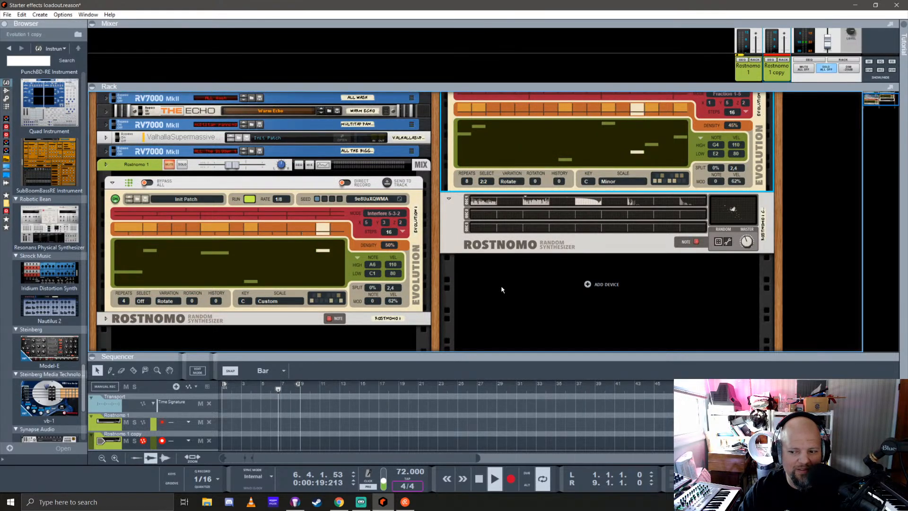
{"action": "left_click_drag", "start_coordinate": [456, 351], "coordinate": [483, 491]}
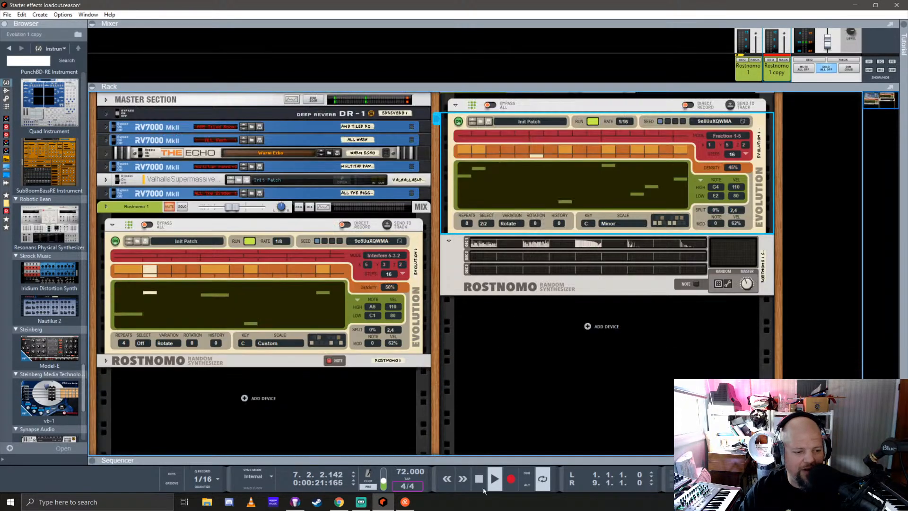
{"action": "left_click_drag", "start_coordinate": [492, 85], "coordinate": [494, 29]}
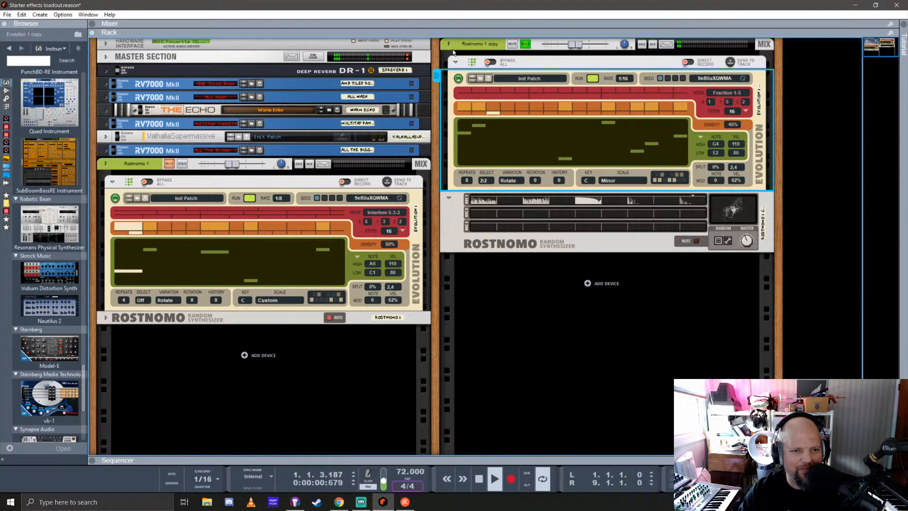
Rename the copied Rostnomo's mix channel as "click blips"
{"action": "double_click", "coordinate": [476, 44]}
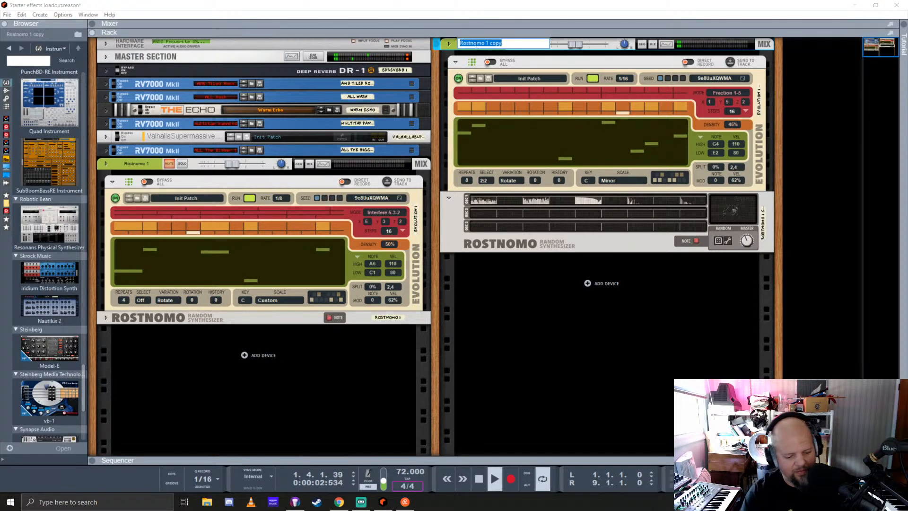
{"action": "type", "text": "click blips"}
{"action": "key", "text": "Return"}
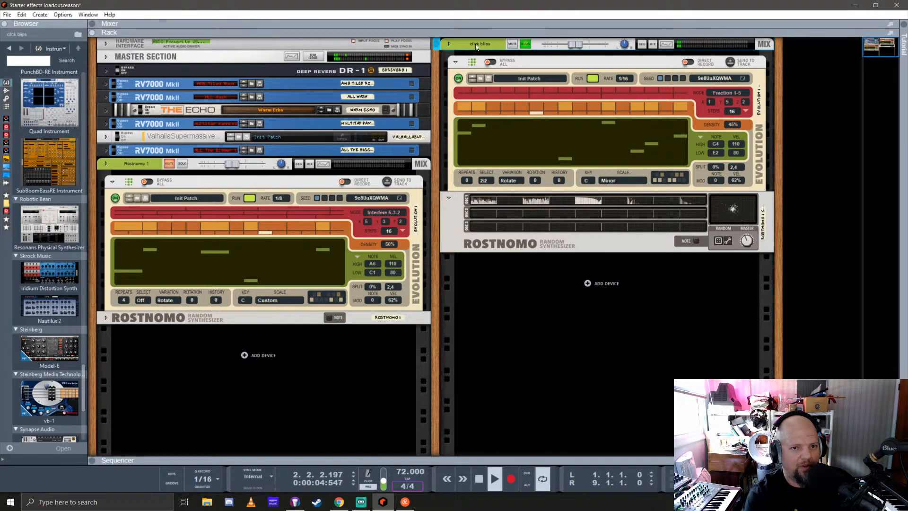
Solo the original Rostnomo's mix channel and rename it "pewww"
{"action": "left_click", "coordinate": [182, 163]}
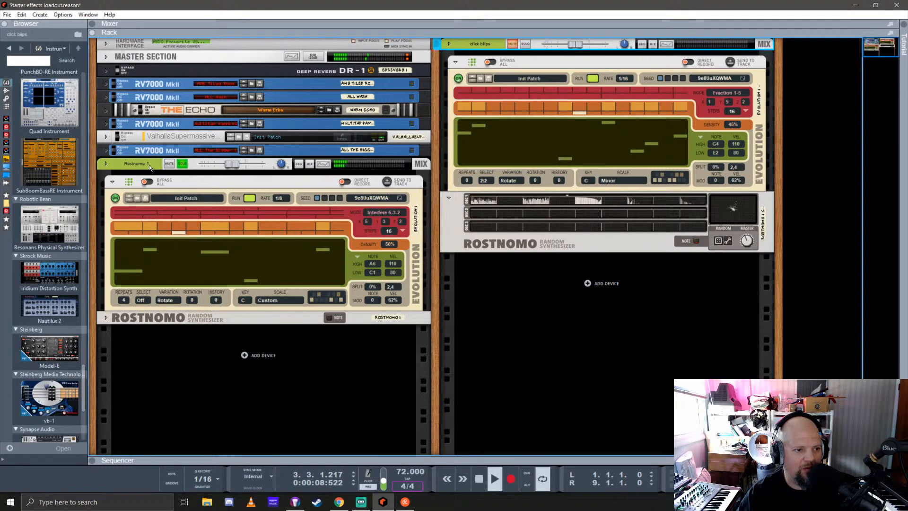
{"action": "double_click", "coordinate": [130, 162]}
{"action": "type", "text": "pew"}
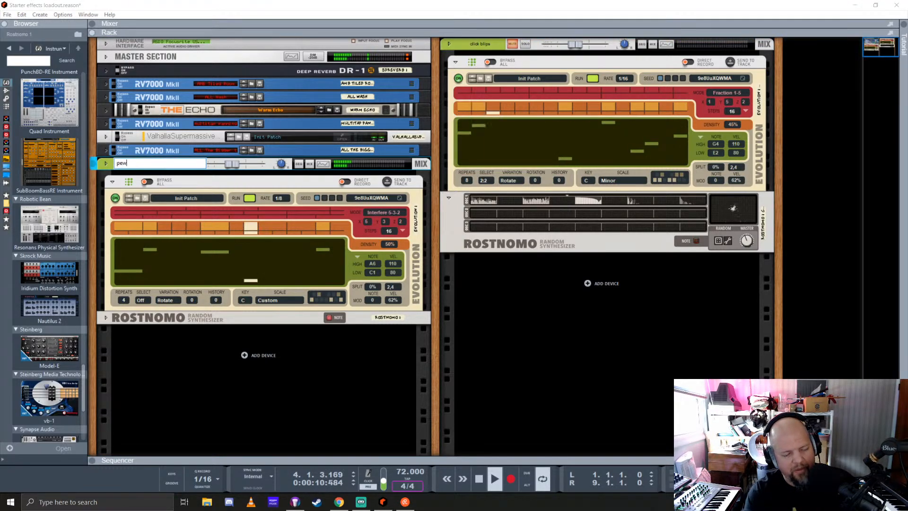
{"action": "type", "text": "ww"}
{"action": "key", "text": "Return"}
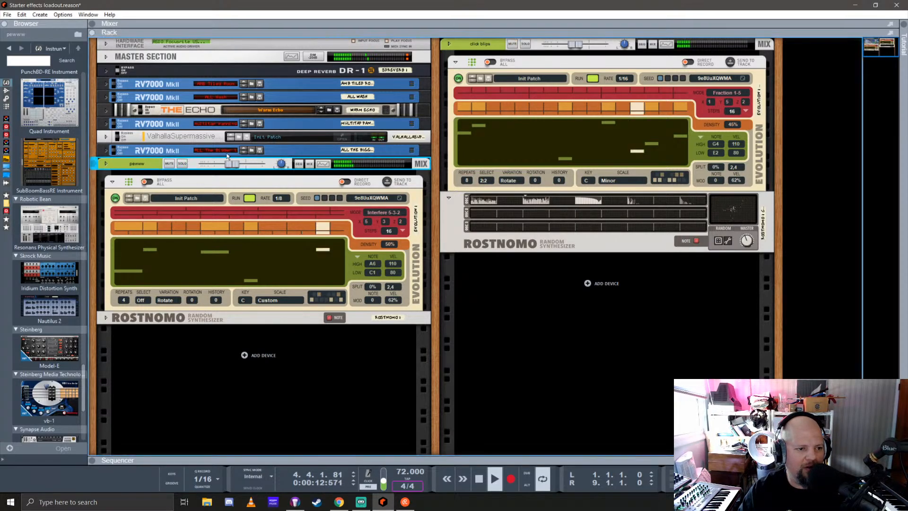
Solo the click blips channel and set the density of the pewww channel's Evolution to 25%
{"action": "left_click", "coordinate": [525, 43]}
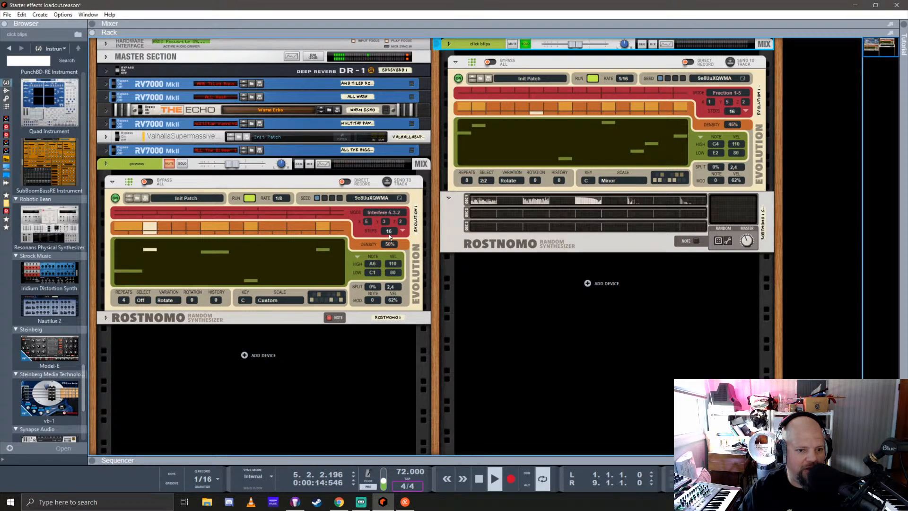
{"action": "left_click_drag", "start_coordinate": [390, 246], "coordinate": [391, 259]}
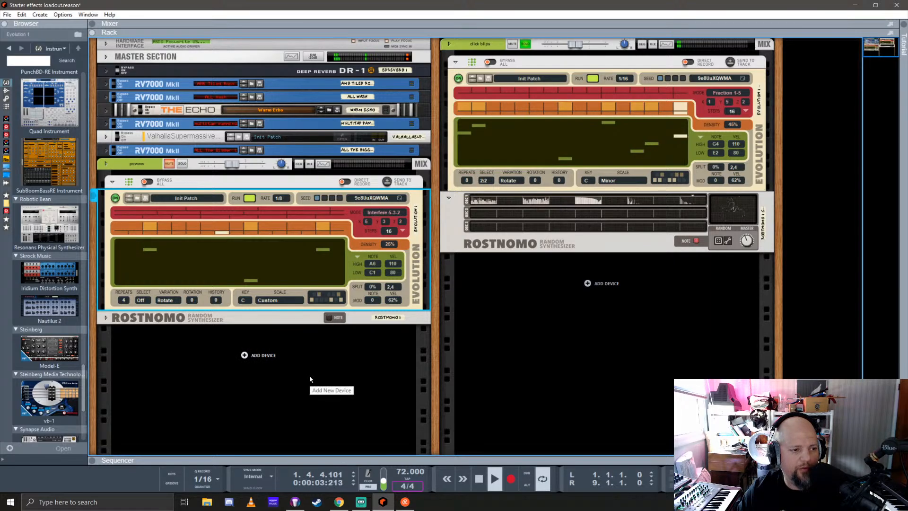
Browse the instrument devices and add a SubTractor synthesizer below the pewww channel's Rostnomo
{"action": "scroll", "coordinate": [65, 247], "scroll_direction": "up", "scroll_amount": 3}
{"action": "scroll", "coordinate": [65, 247], "scroll_direction": "up", "scroll_amount": 8}
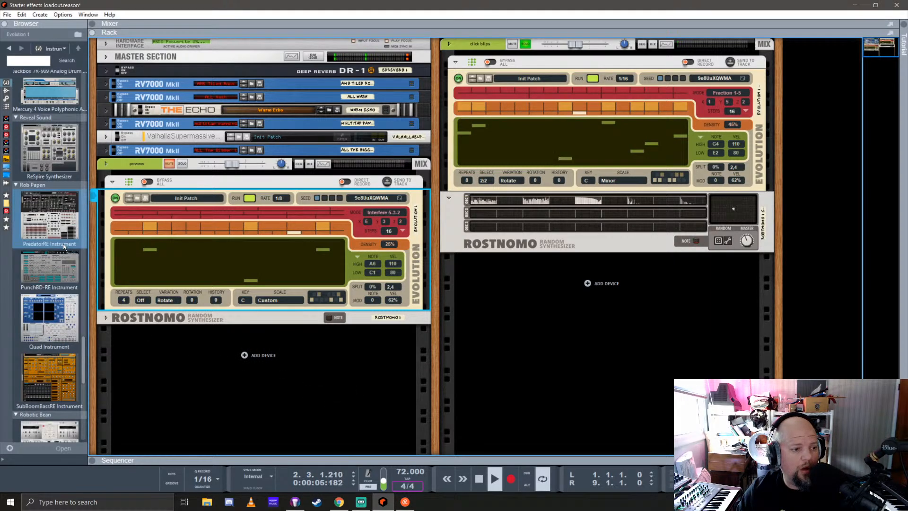
{"action": "scroll", "coordinate": [65, 246], "scroll_direction": "up", "scroll_amount": 4}
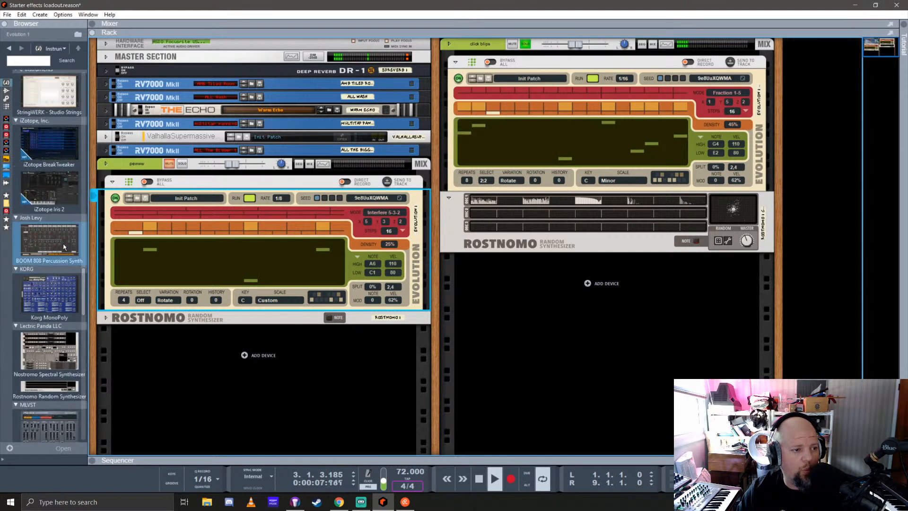
{"action": "scroll", "coordinate": [65, 246], "scroll_direction": "down", "scroll_amount": 3}
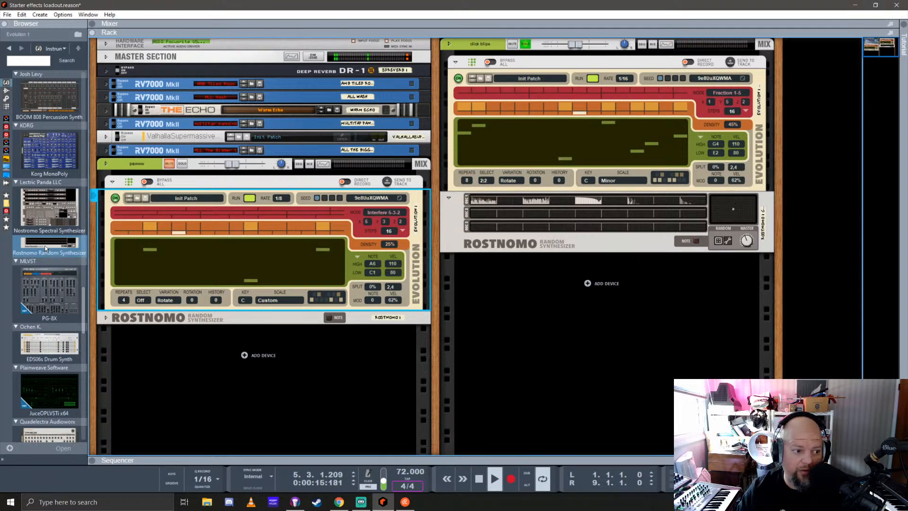
{"action": "scroll", "coordinate": [45, 246], "scroll_direction": "down", "scroll_amount": 15}
{"action": "scroll", "coordinate": [47, 247], "scroll_direction": "down", "scroll_amount": 15}
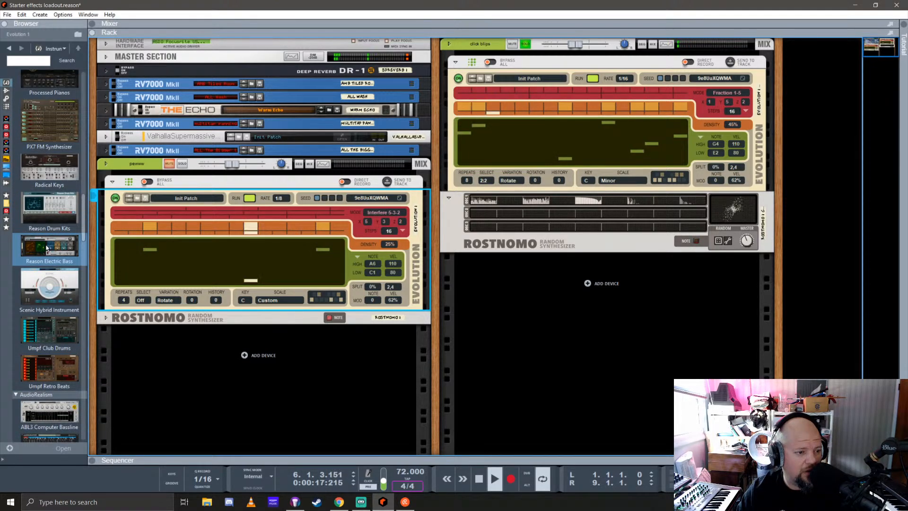
{"action": "scroll", "coordinate": [46, 247], "scroll_direction": "down", "scroll_amount": 15}
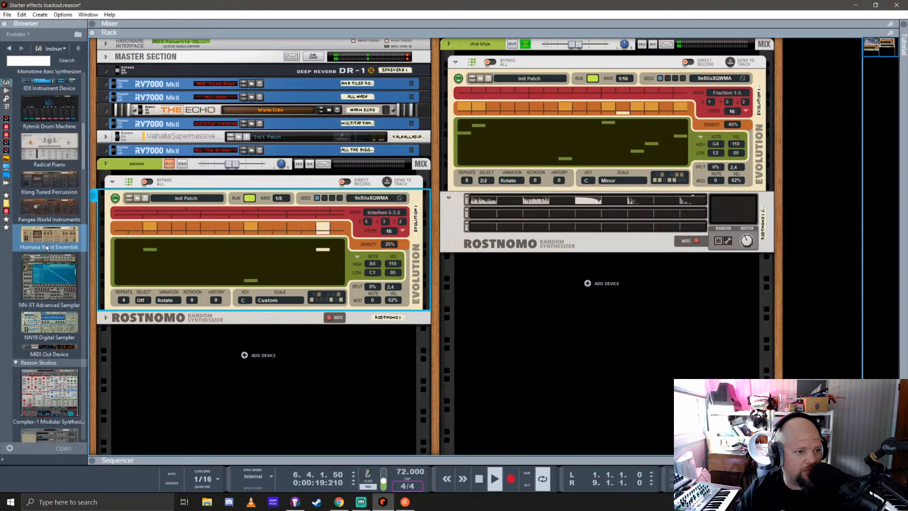
{"action": "left_click_drag", "start_coordinate": [47, 245], "coordinate": [223, 354]}
Delete the SubTractor from the rack and bring the browser back to the instrument devices
{"action": "right_click", "coordinate": [171, 340]}
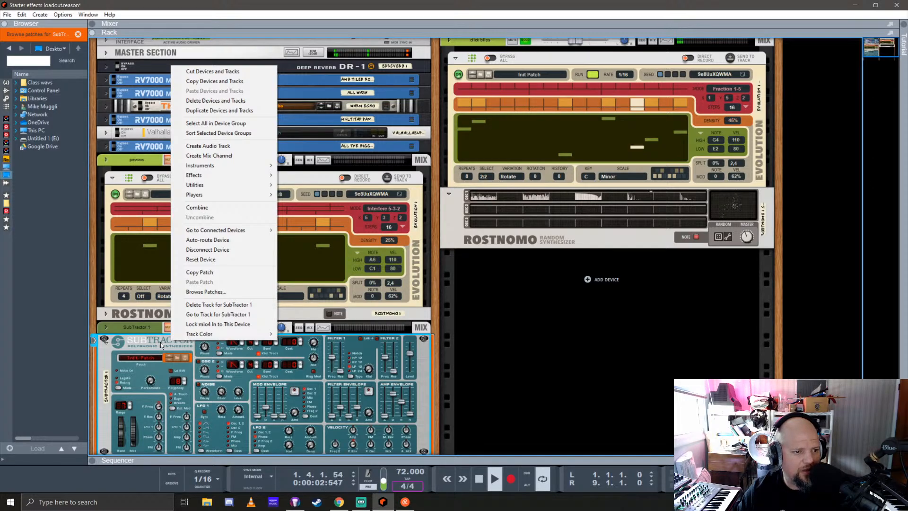
{"action": "left_click", "coordinate": [161, 345]}
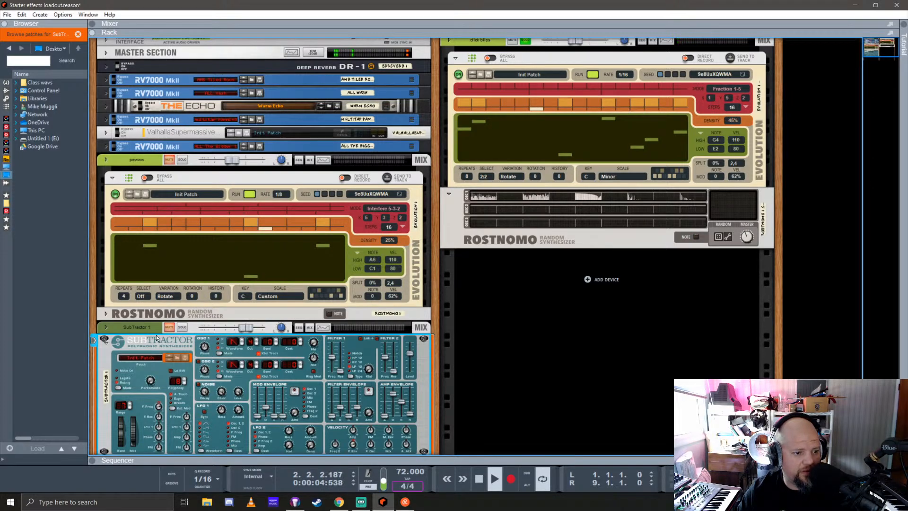
{"action": "key", "text": "Delete"}
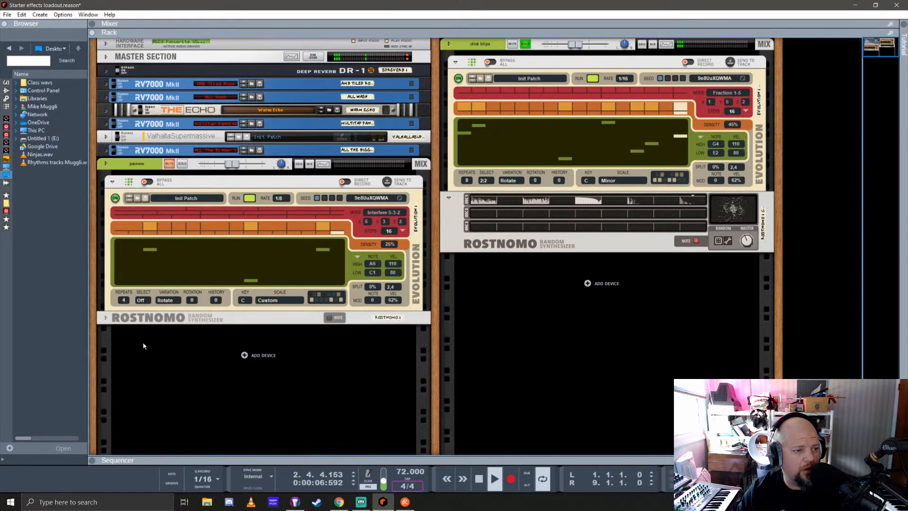
{"action": "left_click", "coordinate": [6, 83]}
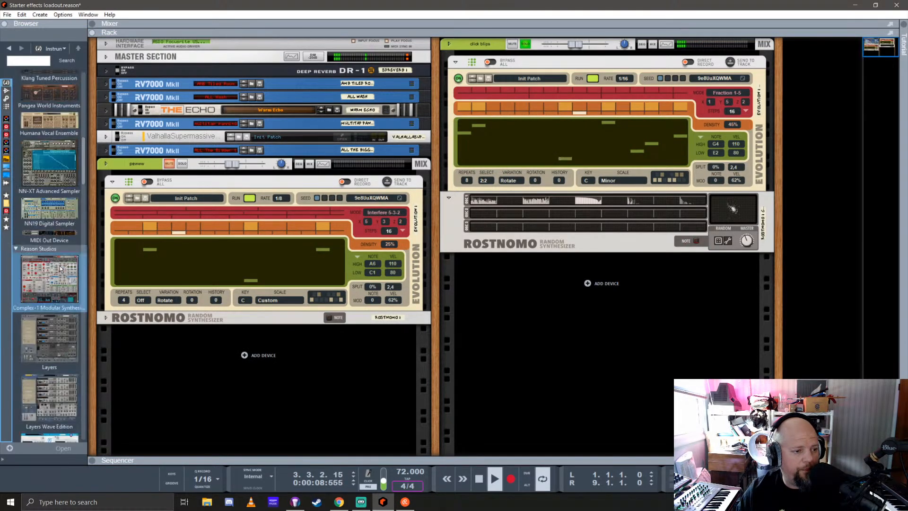
Add another Rostnomo Random Synthesizer below the pewww channel, solo its mix channel and clear the click blips solo
{"action": "scroll", "coordinate": [60, 265], "scroll_direction": "down", "scroll_amount": 5}
{"action": "scroll", "coordinate": [58, 265], "scroll_direction": "down", "scroll_amount": 5}
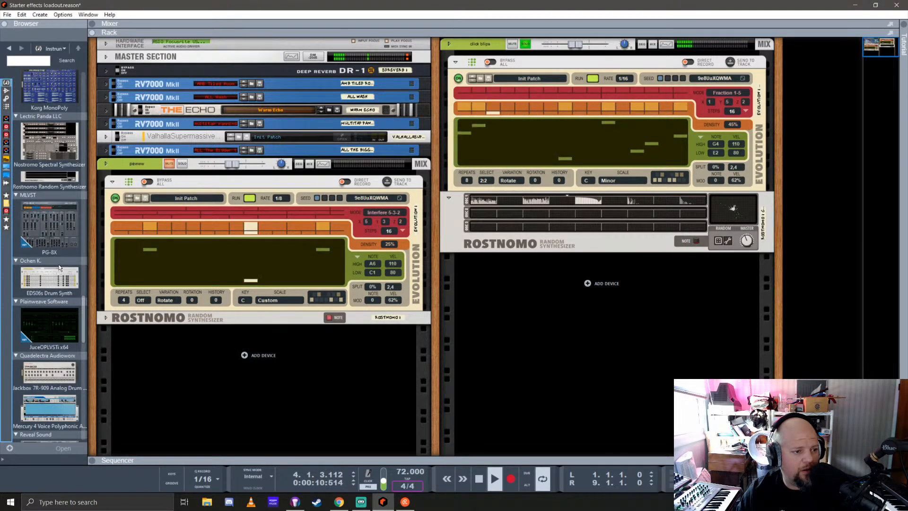
{"action": "left_click_drag", "start_coordinate": [44, 188], "coordinate": [233, 361]}
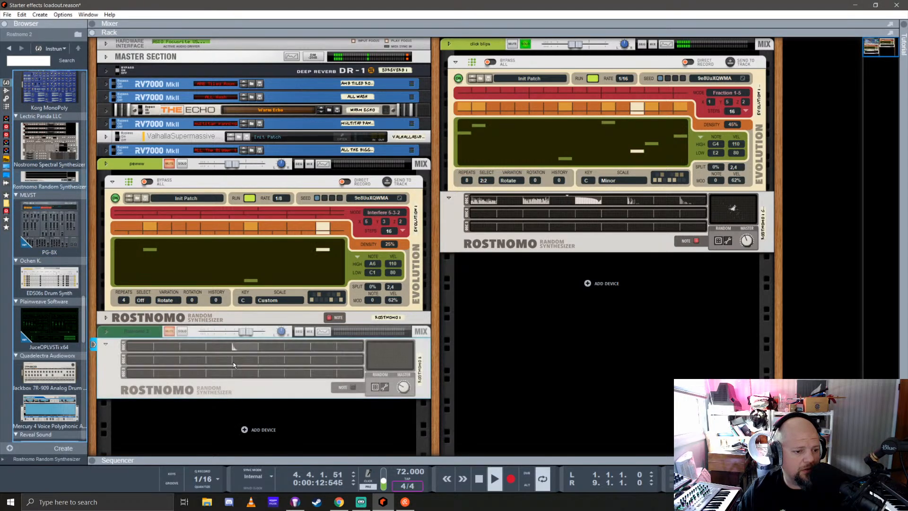
{"action": "left_click", "coordinate": [187, 332]}
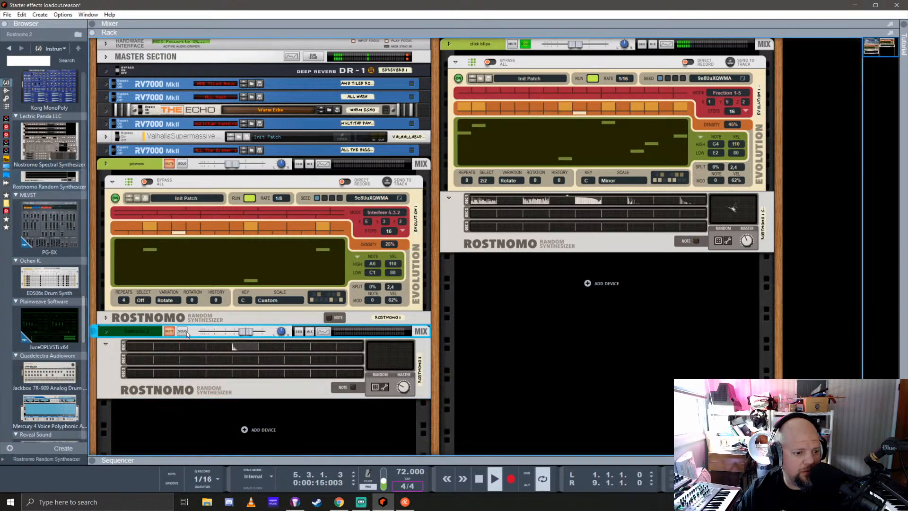
{"action": "left_click", "coordinate": [525, 44]}
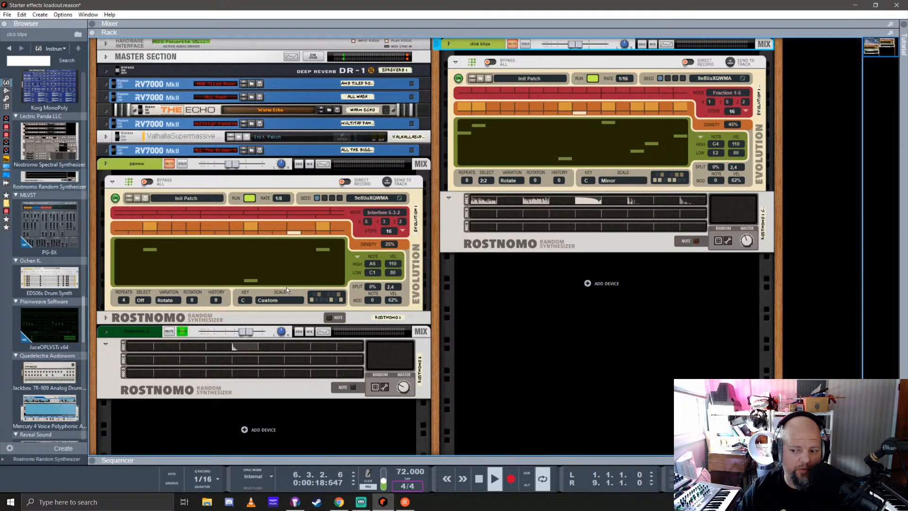
Add an Evolution Sequencer player to the new Rostnomo
{"action": "scroll", "coordinate": [237, 264], "scroll_direction": "down", "scroll_amount": 2}
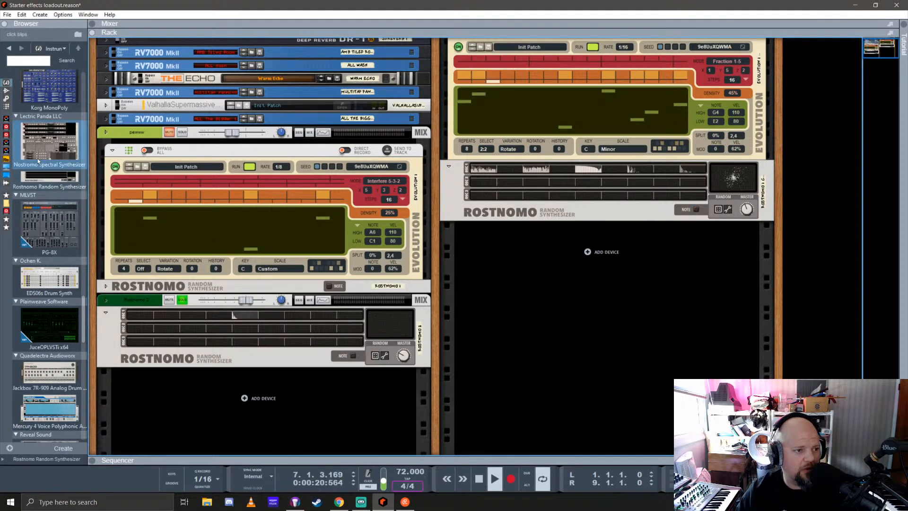
{"action": "left_click", "coordinate": [6, 107]}
{"action": "left_click_drag", "start_coordinate": [39, 353], "coordinate": [227, 329]}
{"action": "scroll", "coordinate": [265, 260], "scroll_direction": "down", "scroll_amount": 4}
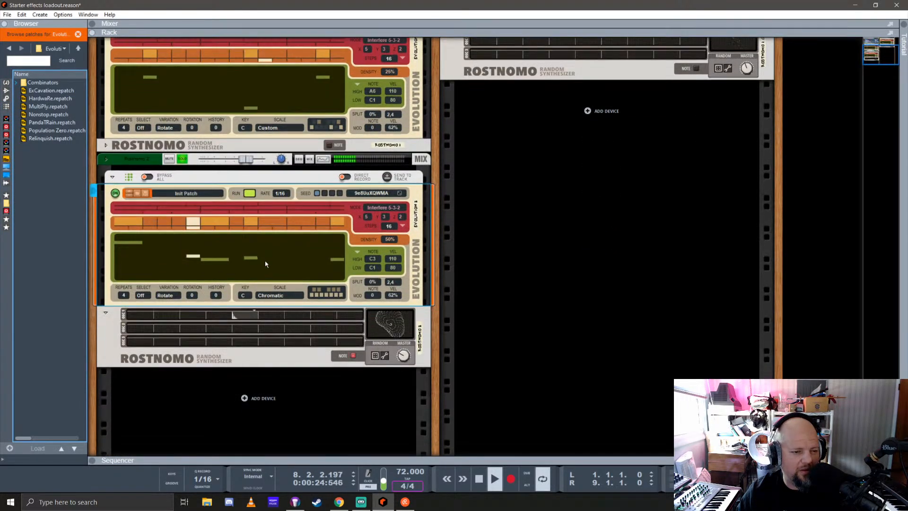
Try the Minor scale on the new Rostnomo's Evolution and settle on Harmonic Minor
{"action": "left_click", "coordinate": [267, 295]}
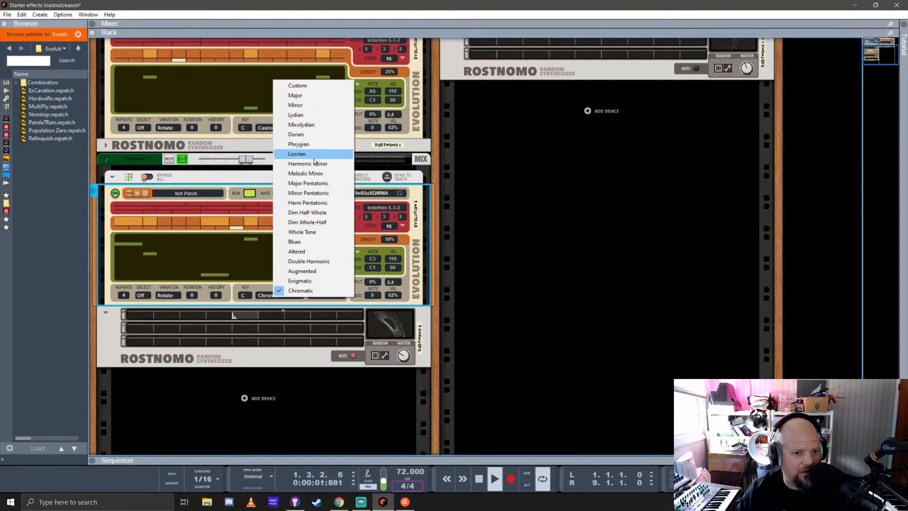
{"action": "left_click", "coordinate": [307, 105]}
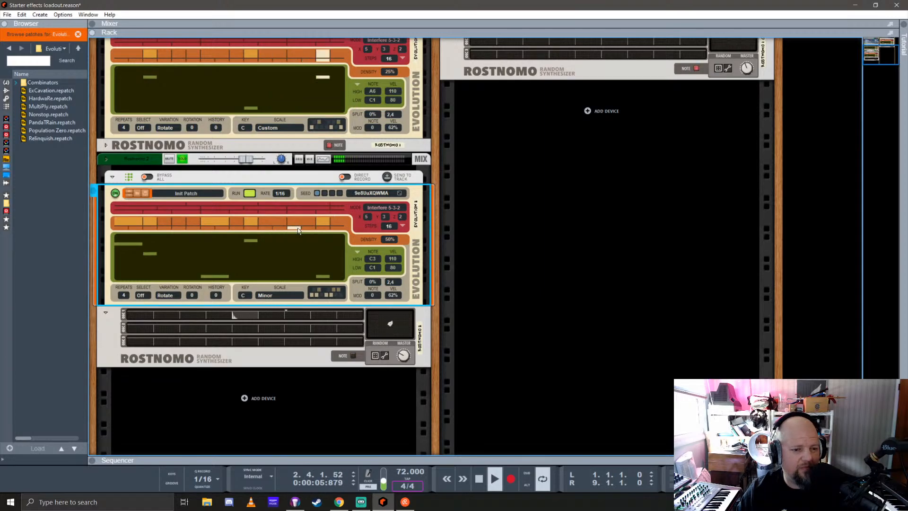
{"action": "left_click", "coordinate": [275, 295]}
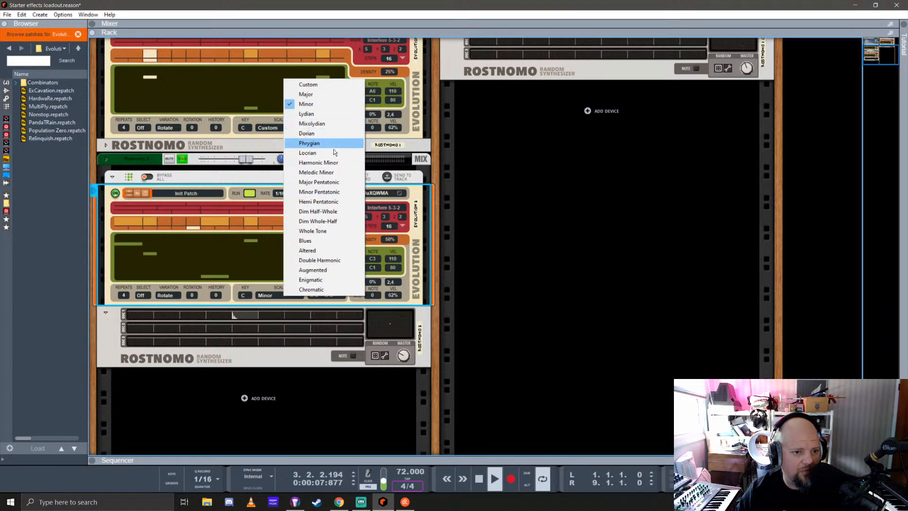
{"action": "left_click", "coordinate": [331, 162]}
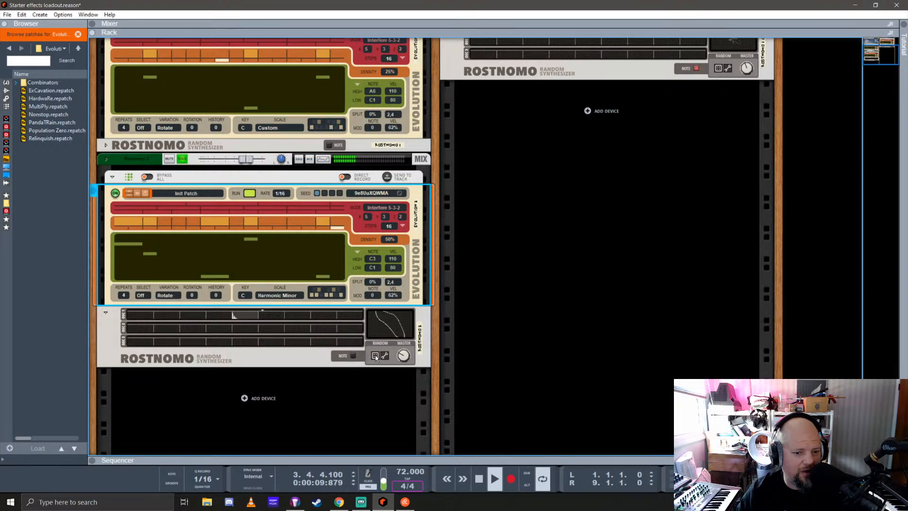
Randomize the new Rostnomo's sound several times and set its Evolution to 20% density and a 1/4 rate
{"action": "left_click", "coordinate": [331, 361]}
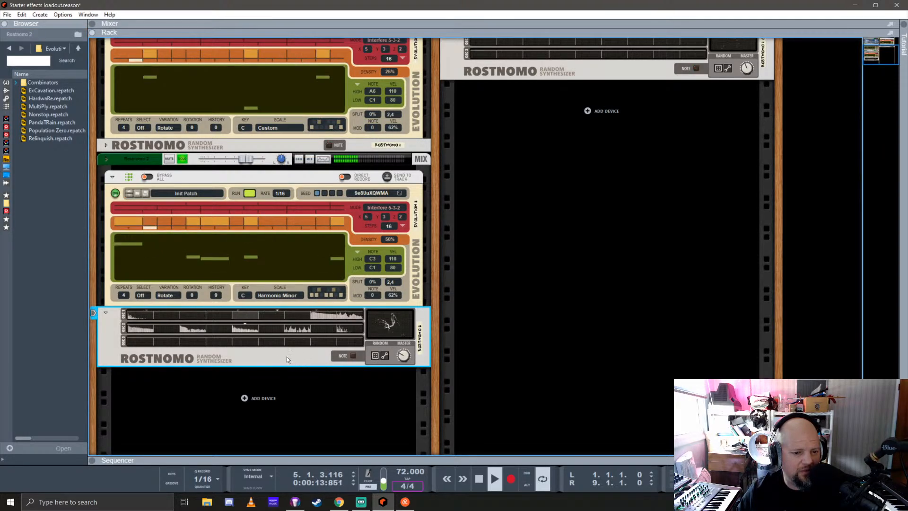
{"action": "left_click", "coordinate": [376, 358]}
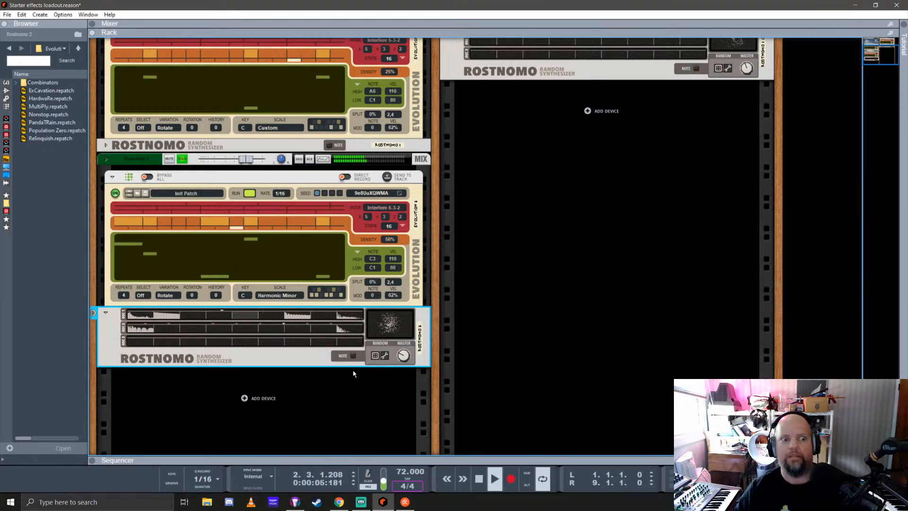
{"action": "left_click_drag", "start_coordinate": [392, 238], "coordinate": [385, 278]}
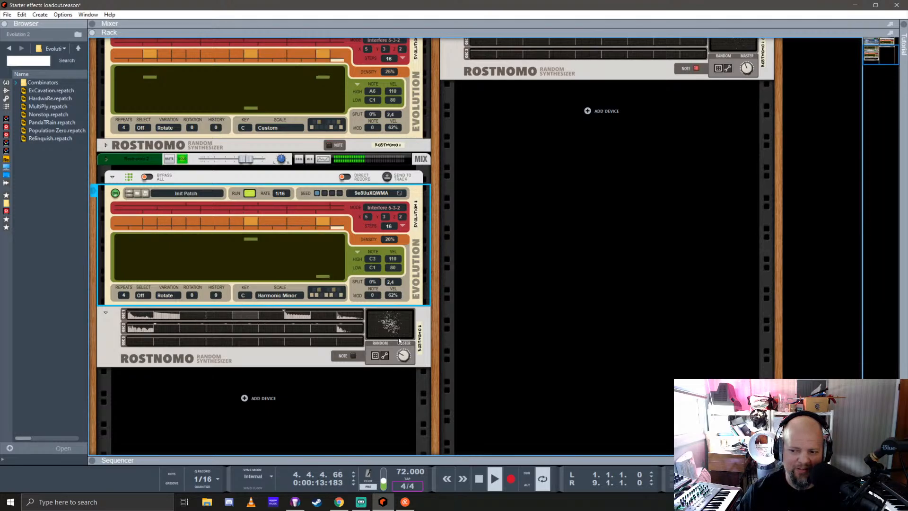
{"action": "left_click", "coordinate": [377, 357]}
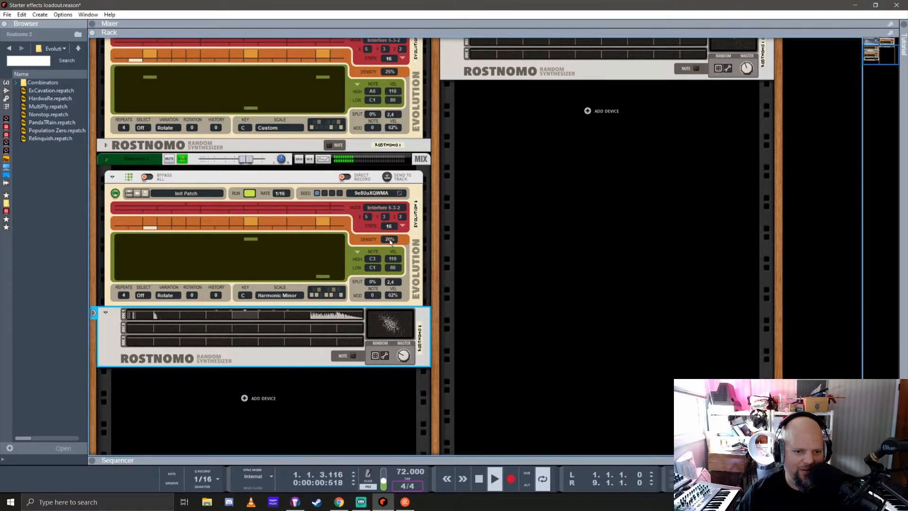
{"action": "left_click", "coordinate": [280, 193]}
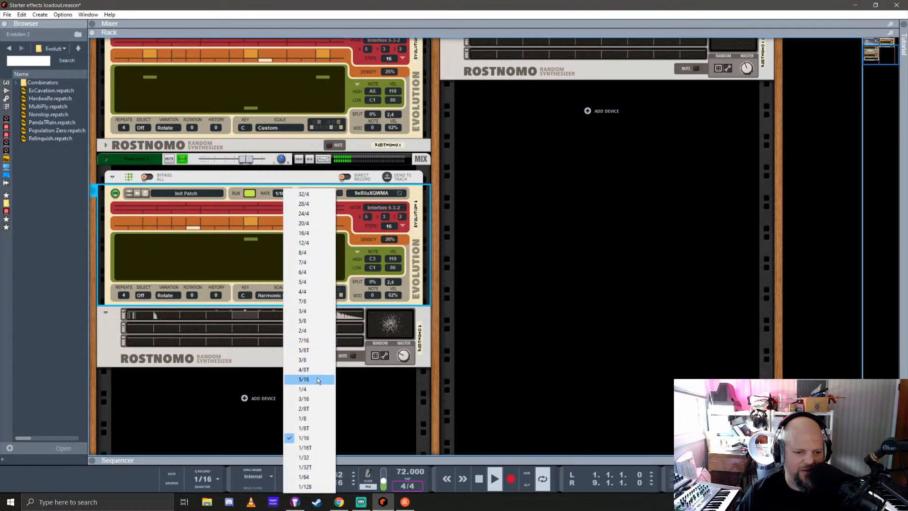
{"action": "left_click", "coordinate": [310, 389]}
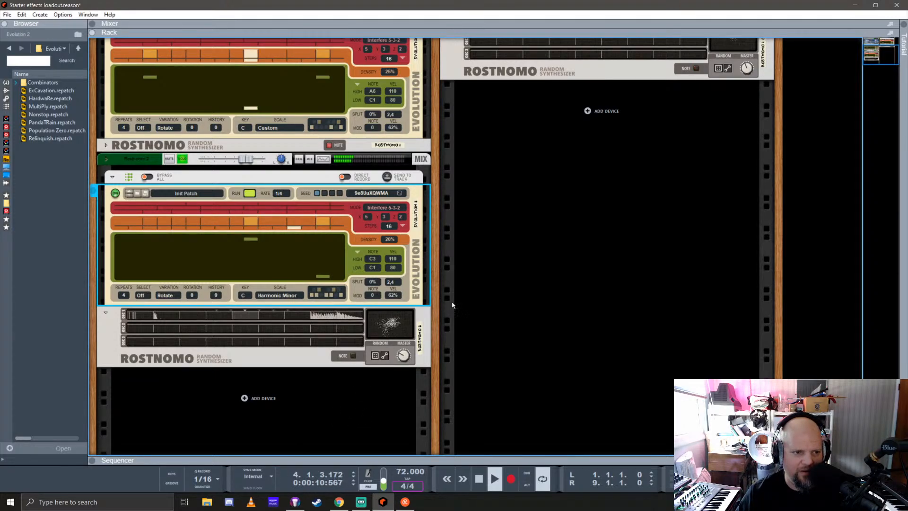
Enable effects send 1 on the new Rostnomo's mixer channel and bring the rack back to full height
{"action": "left_click_drag", "start_coordinate": [608, 152], "coordinate": [634, 372]}
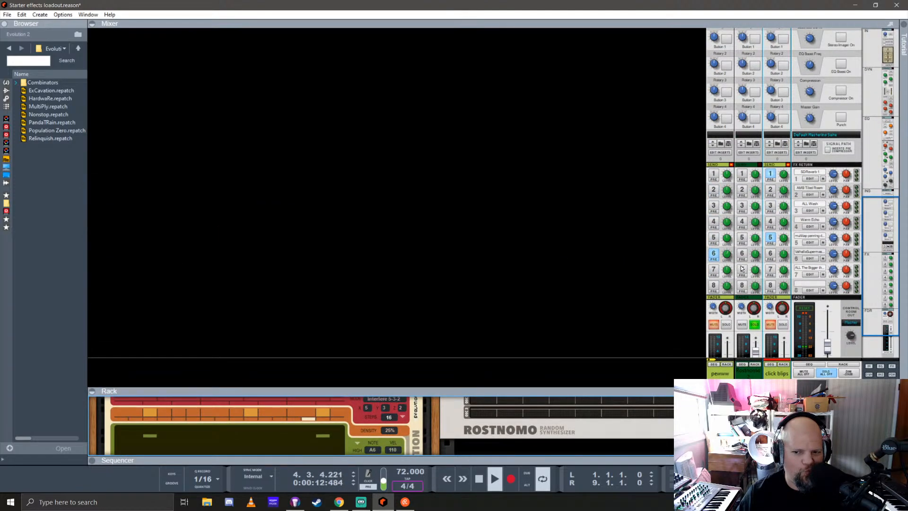
{"action": "left_click", "coordinate": [745, 175]}
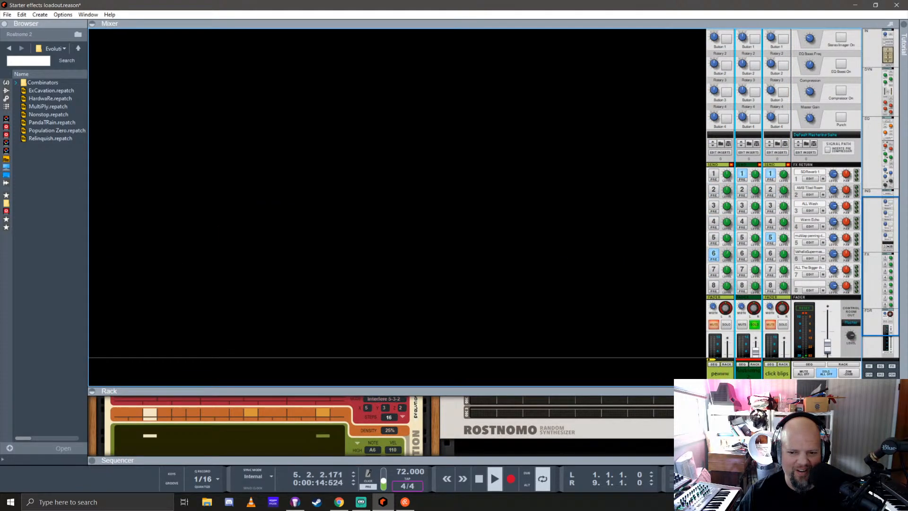
{"action": "left_click_drag", "start_coordinate": [680, 391], "coordinate": [699, 18]}
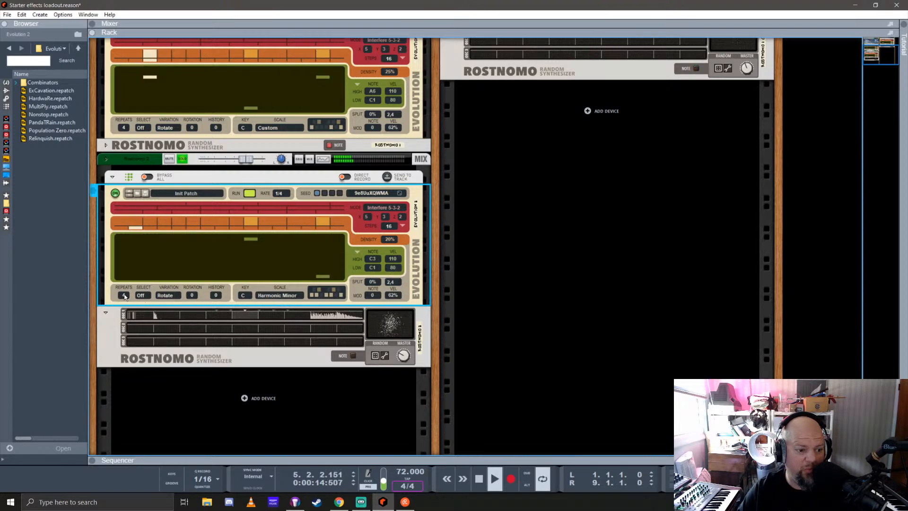
Set the new Rostnomo's Evolution to Xor select, a high note of C4 and 38% density
{"action": "left_click", "coordinate": [140, 296]}
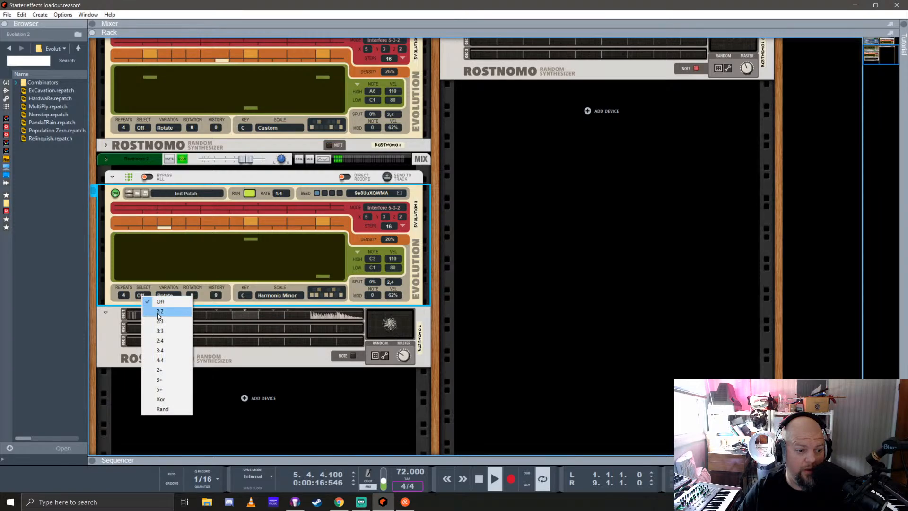
{"action": "left_click", "coordinate": [161, 399]}
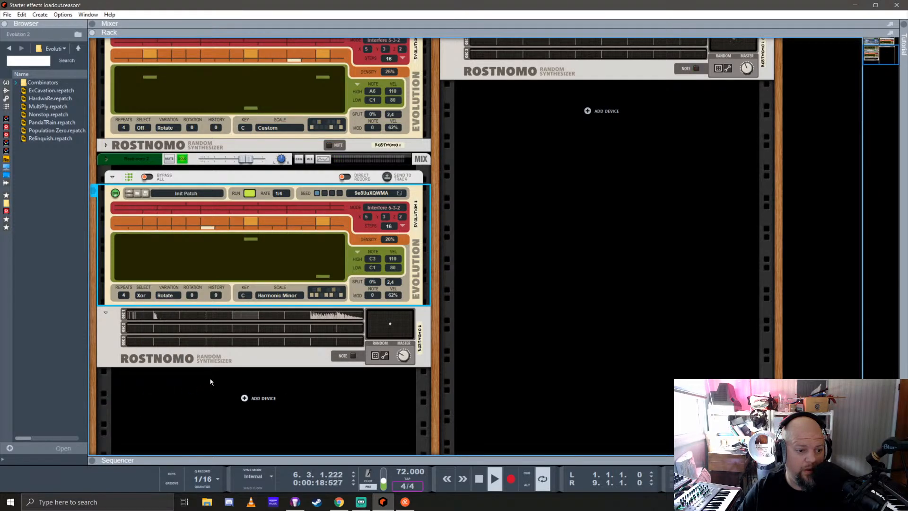
{"action": "left_click", "coordinate": [173, 295]}
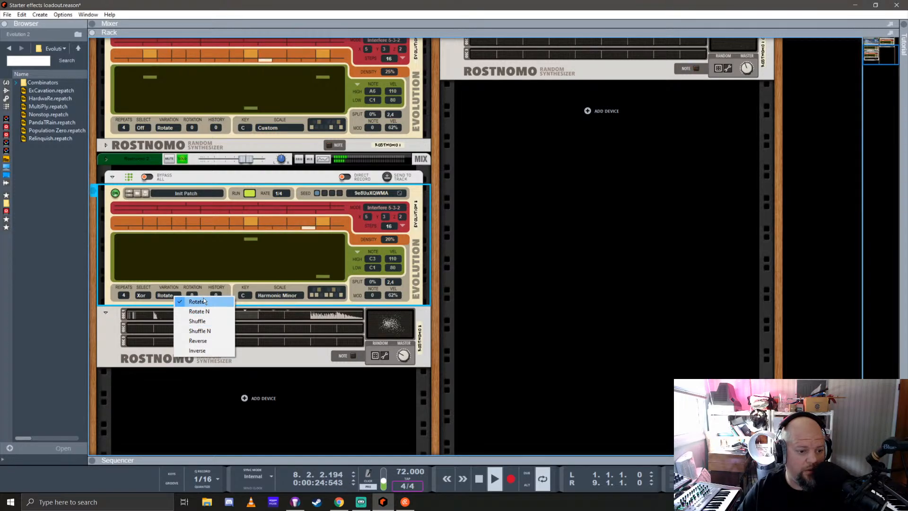
{"action": "left_click", "coordinate": [243, 286]}
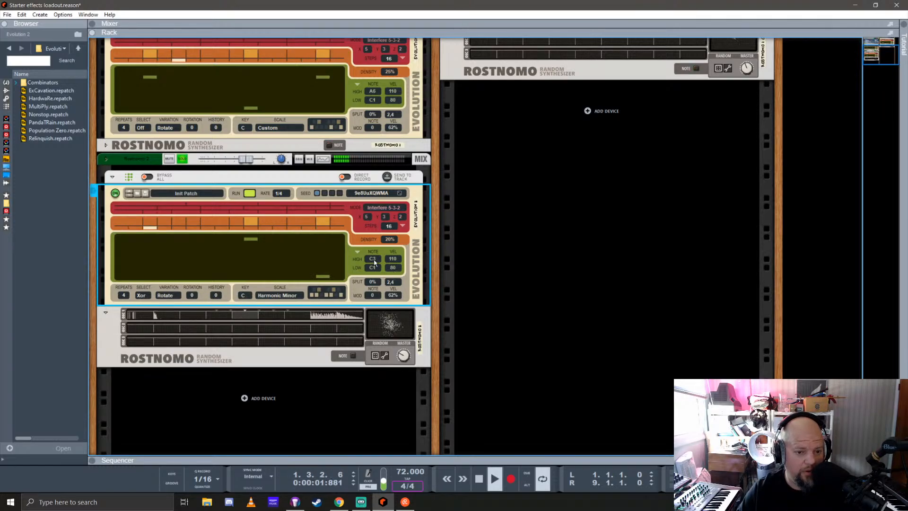
{"action": "left_click_drag", "start_coordinate": [376, 259], "coordinate": [398, 232]}
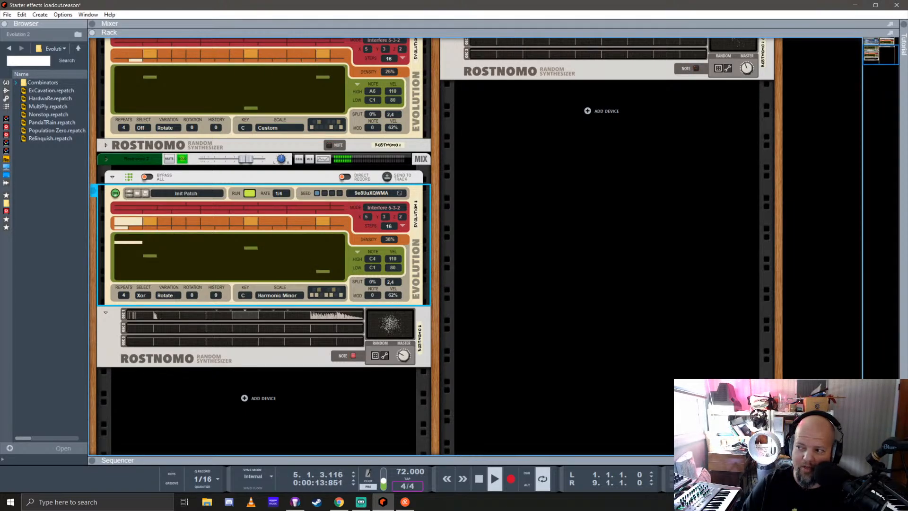
Switch to the web browser, examine the Brian Eno DX7 patch tables from top to bottom, and return to Reason
{"action": "key", "text": "alt+Tab"}
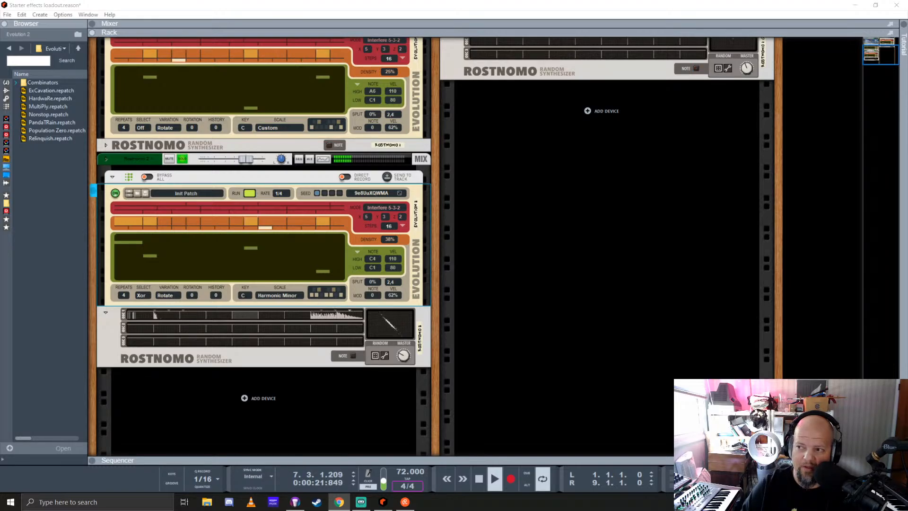
{"action": "left_click_drag", "start_coordinate": [907, 62], "coordinate": [257, 52]}
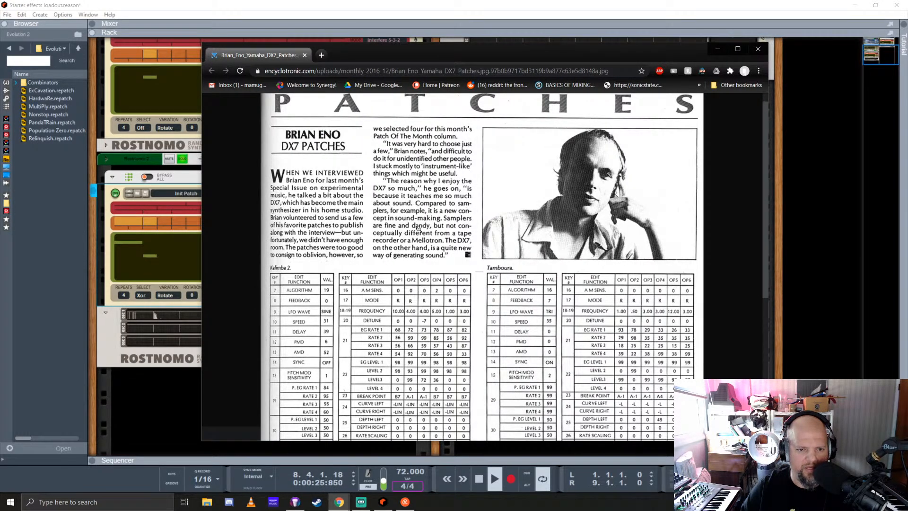
{"action": "scroll", "coordinate": [418, 228], "scroll_direction": "down", "scroll_amount": 5}
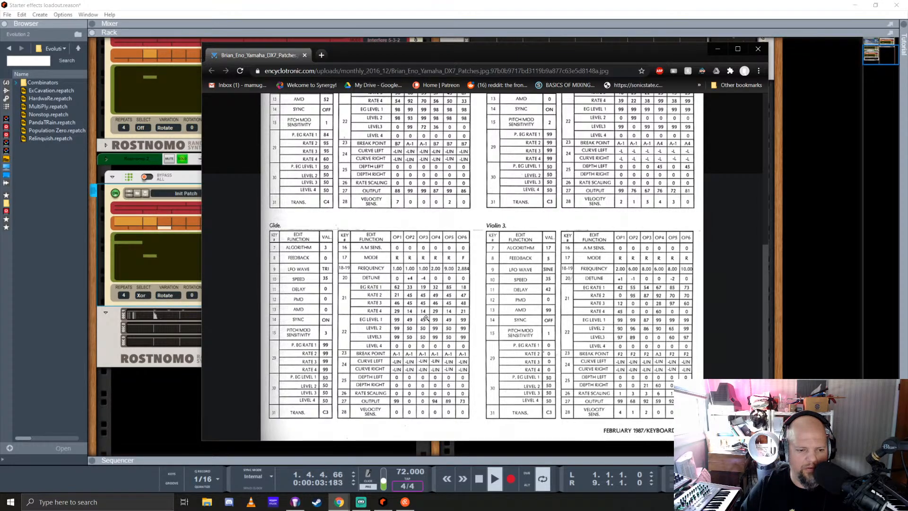
{"action": "scroll", "coordinate": [406, 313], "scroll_direction": "up", "scroll_amount": 6}
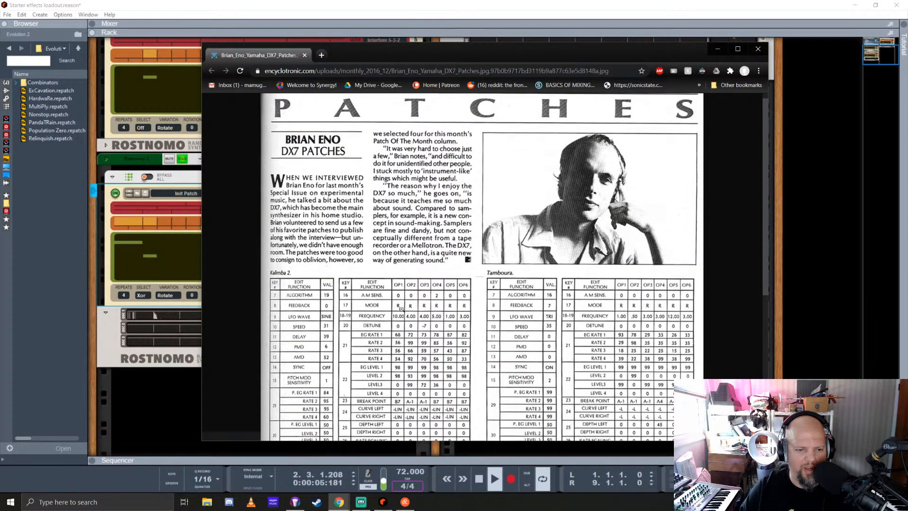
{"action": "scroll", "coordinate": [401, 308], "scroll_direction": "down", "scroll_amount": 2}
{"action": "scroll", "coordinate": [401, 309], "scroll_direction": "down", "scroll_amount": 2}
{"action": "scroll", "coordinate": [404, 300], "scroll_direction": "down", "scroll_amount": 1}
{"action": "scroll", "coordinate": [409, 289], "scroll_direction": "up", "scroll_amount": 1}
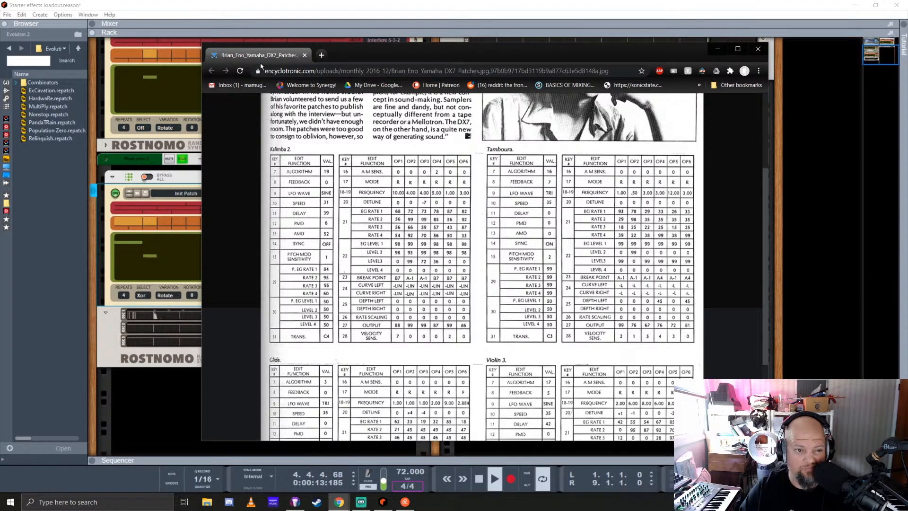
{"action": "left_click_drag", "start_coordinate": [265, 54], "coordinate": [907, 151]}
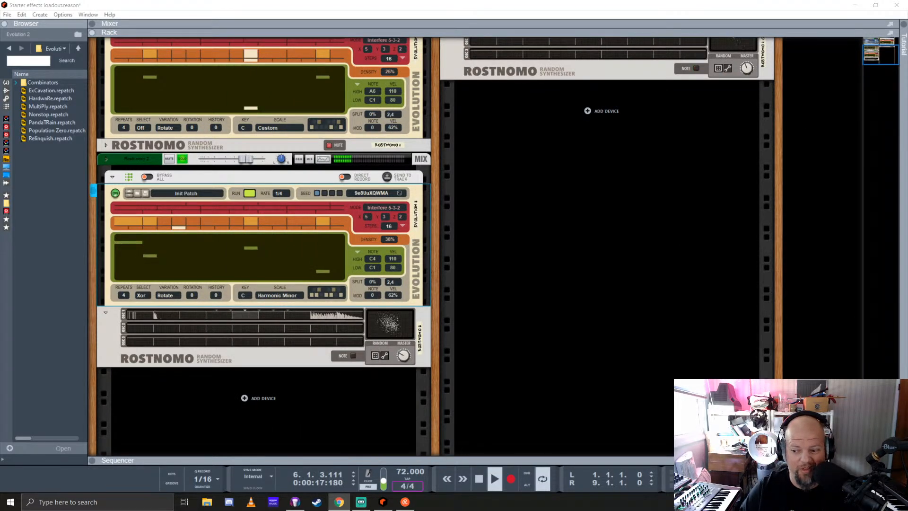
{"action": "left_click", "coordinate": [458, 6]}
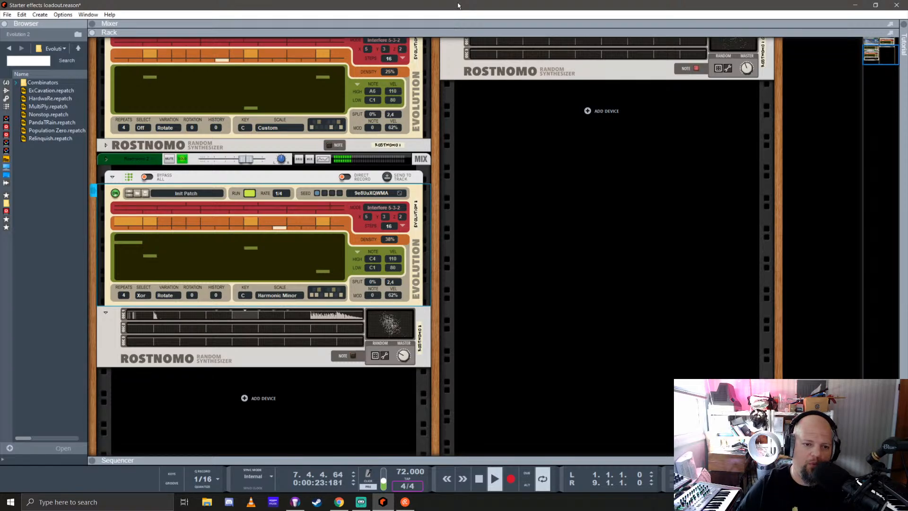
Clear the solo on the new Rostnomo's mixer channel and show the Players devices in the browser beside the enlarged rack
{"action": "left_click_drag", "start_coordinate": [571, 32], "coordinate": [574, 340]}
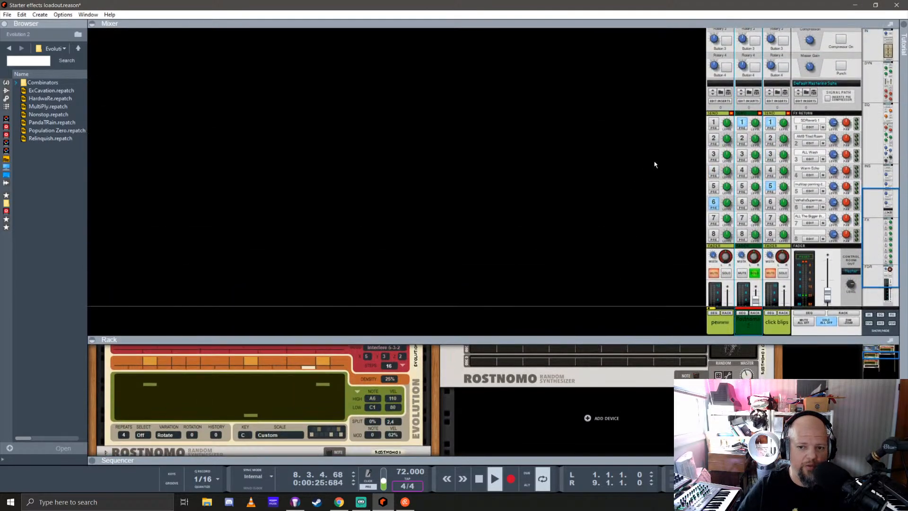
{"action": "left_click", "coordinate": [754, 274]}
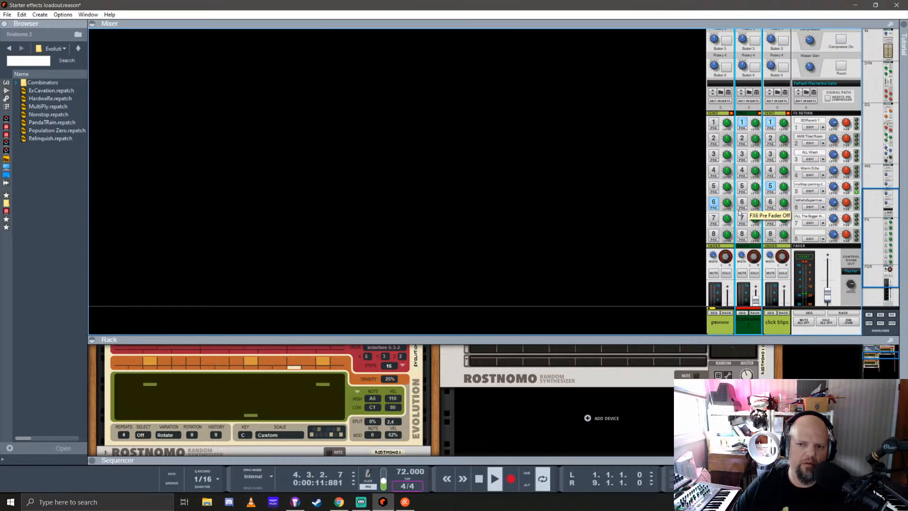
{"action": "left_click_drag", "start_coordinate": [617, 297], "coordinate": [626, 90]}
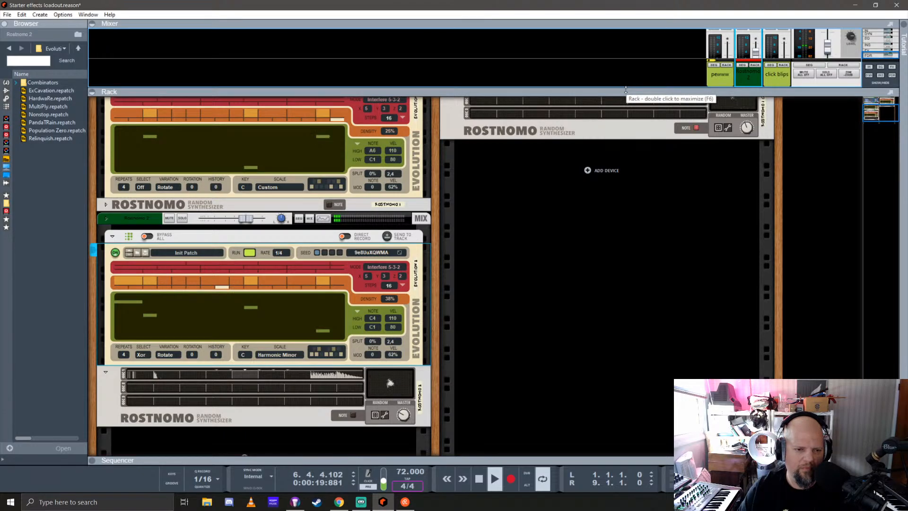
{"action": "left_click", "coordinate": [6, 91]}
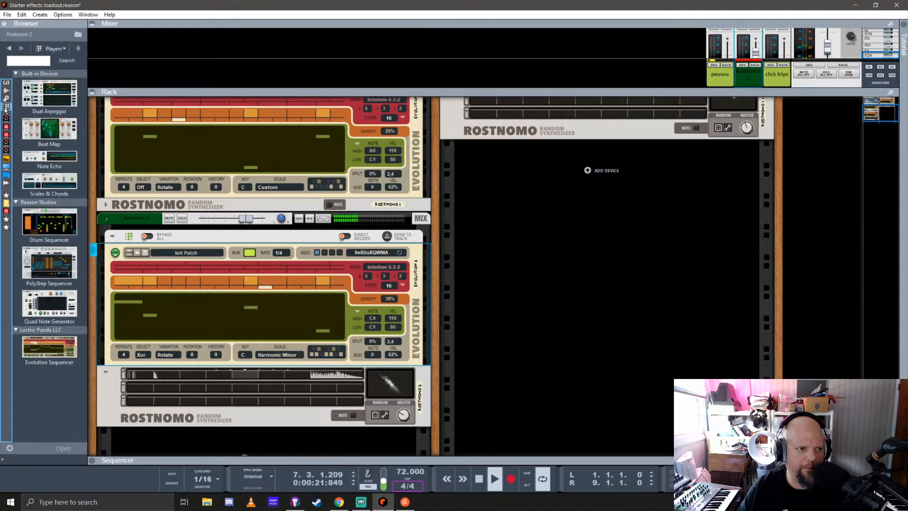
Look through the Effects and Utilities device lists in the browser, down to the PEQ-2 and the third-party effects
{"action": "left_click", "coordinate": [6, 91]}
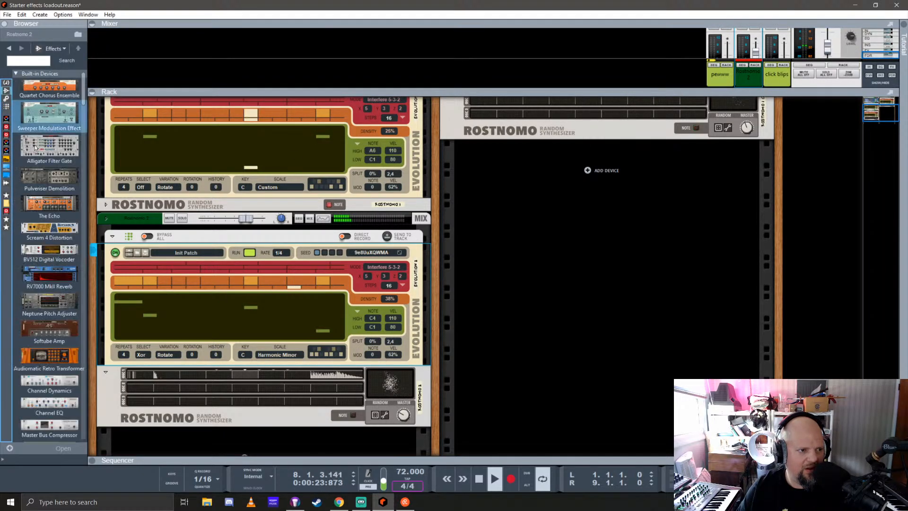
{"action": "scroll", "coordinate": [33, 217], "scroll_direction": "down", "scroll_amount": 5}
{"action": "scroll", "coordinate": [33, 215], "scroll_direction": "down", "scroll_amount": 1}
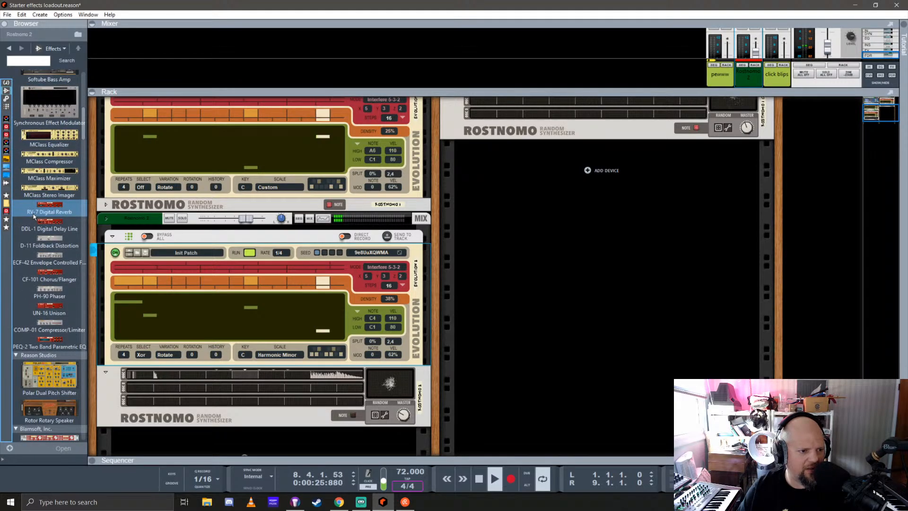
{"action": "left_click", "coordinate": [6, 99]}
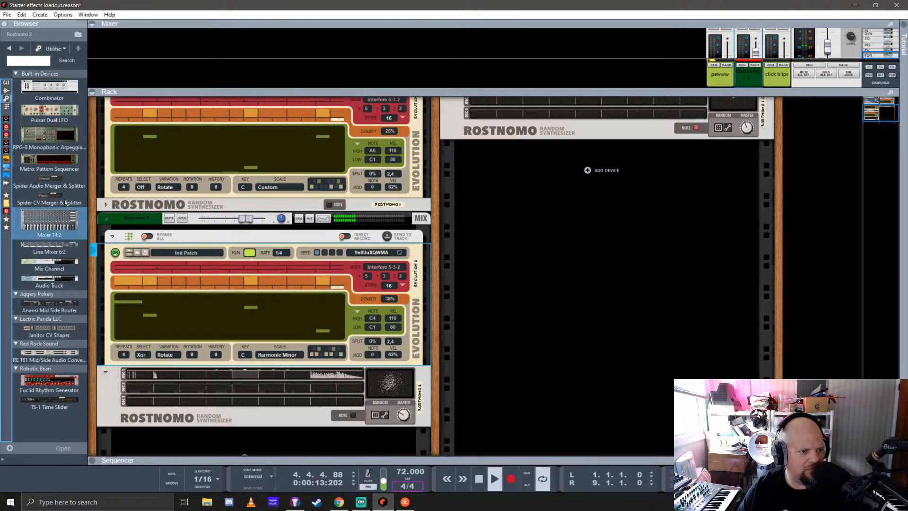
{"action": "left_click", "coordinate": [6, 91]}
{"action": "scroll", "coordinate": [50, 255], "scroll_direction": "down", "scroll_amount": 5}
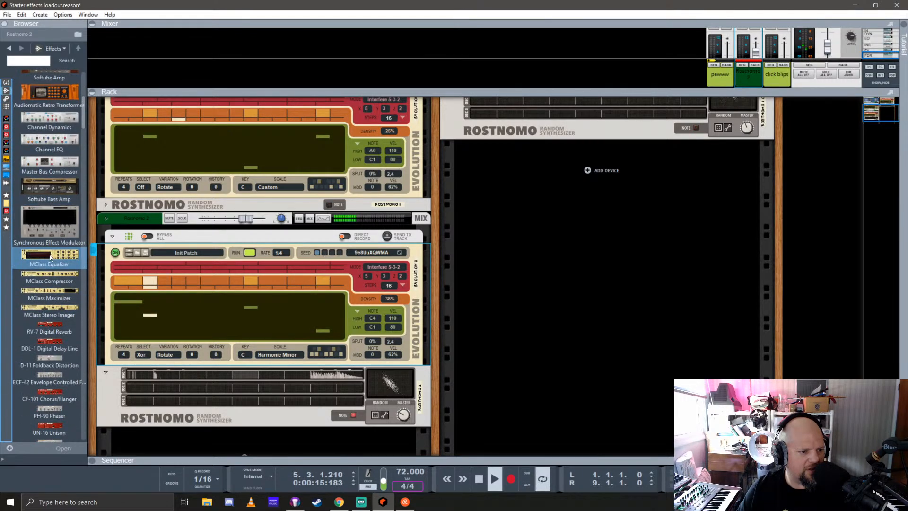
{"action": "scroll", "coordinate": [50, 254], "scroll_direction": "down", "scroll_amount": 5}
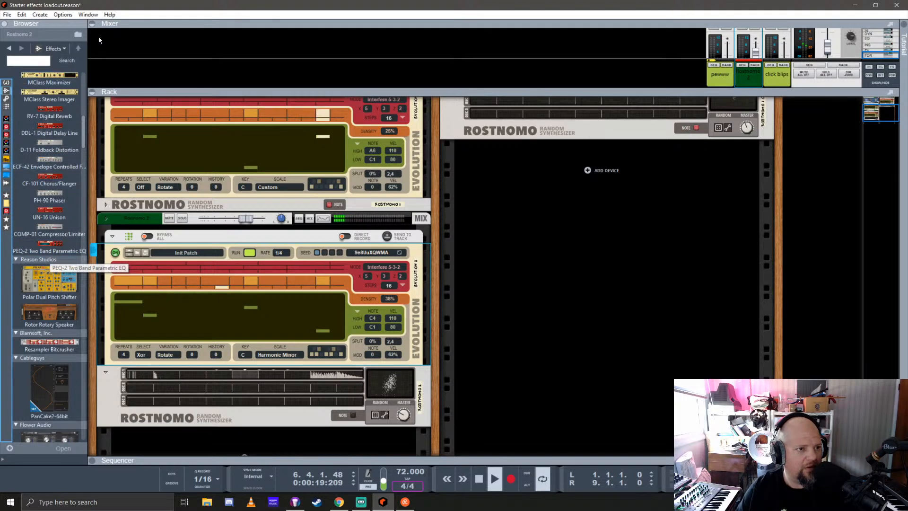
Review the installed Rack Extensions by install date, return to the Players devices and stop playback
{"action": "left_click", "coordinate": [83, 14]}
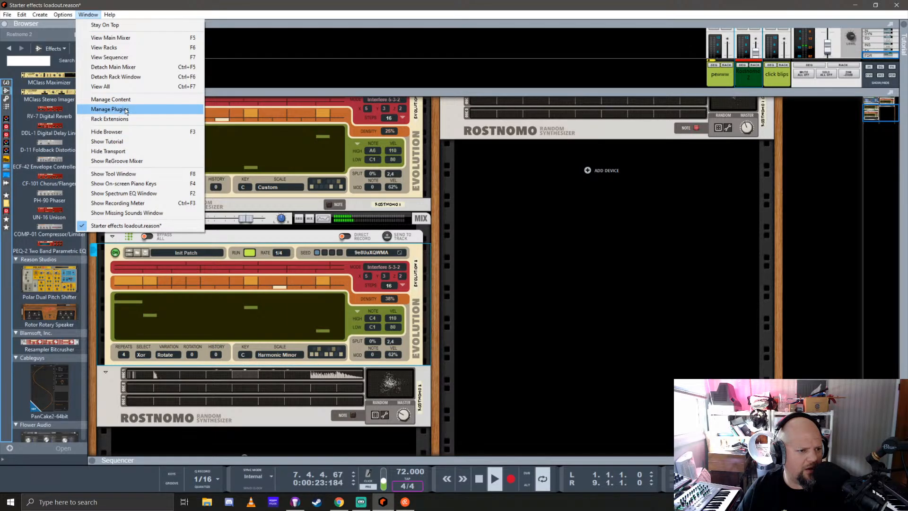
{"action": "left_click", "coordinate": [109, 118]}
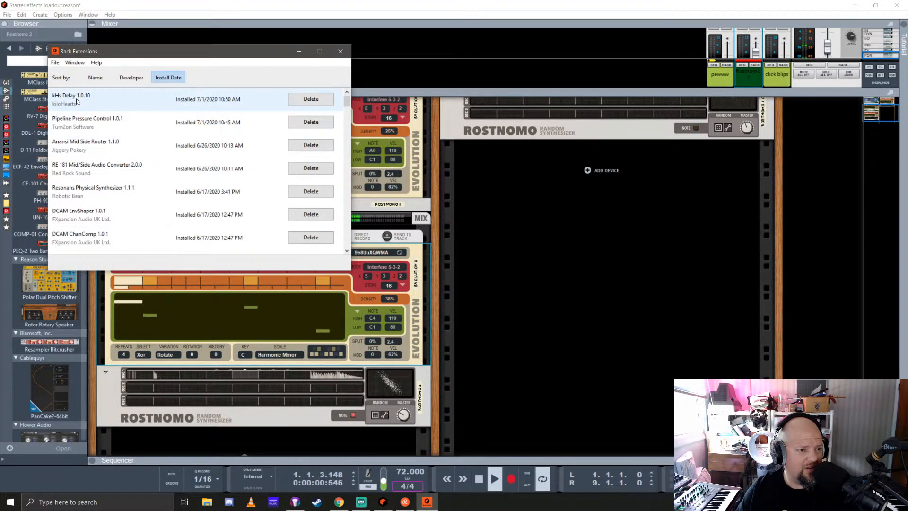
{"action": "left_click", "coordinate": [341, 51]}
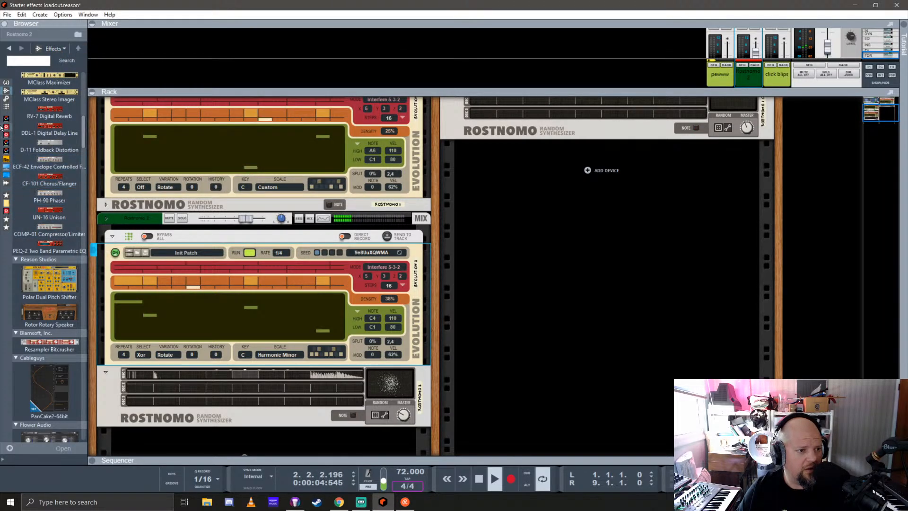
{"action": "left_click", "coordinate": [6, 106]}
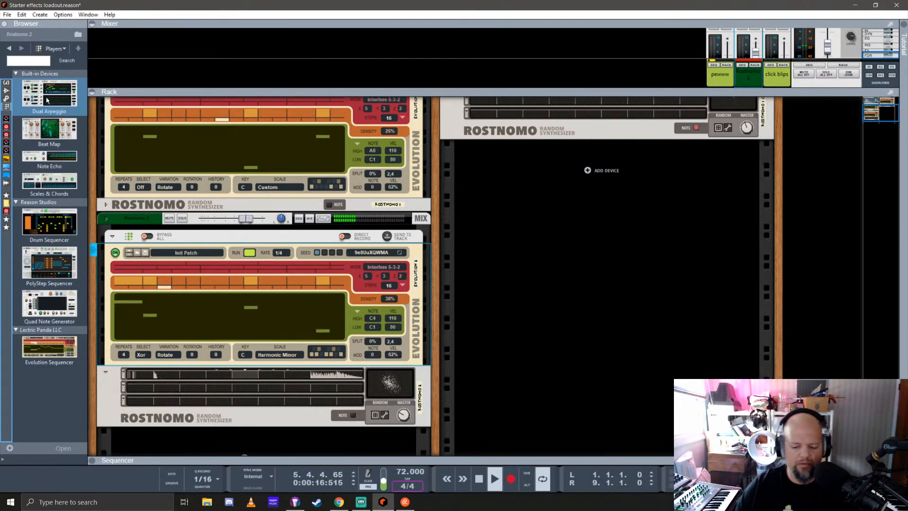
{"action": "key", "text": "space"}
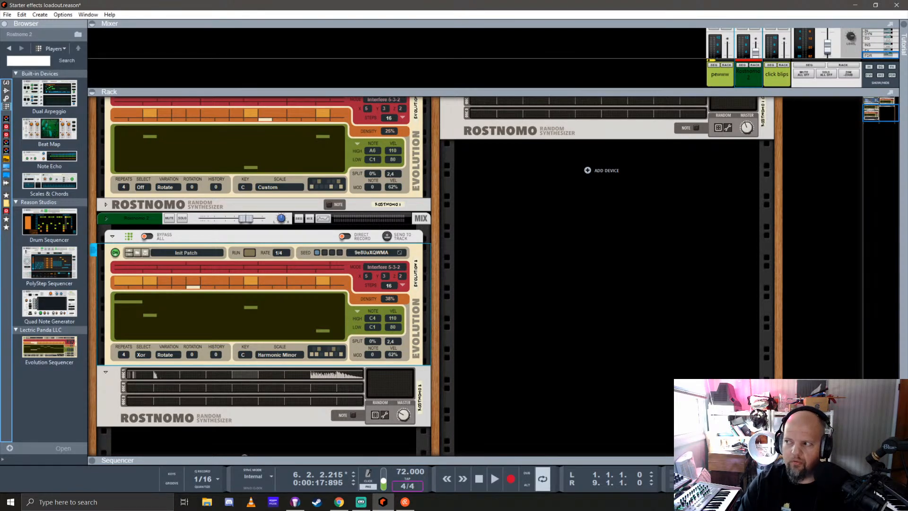
{"action": "key", "text": "alt+Tab"}
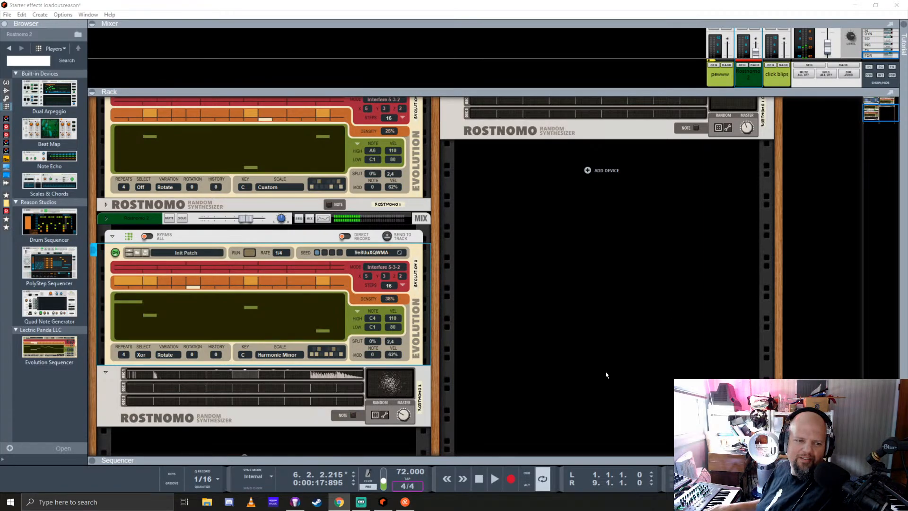
{"action": "left_click", "coordinate": [519, 2]}
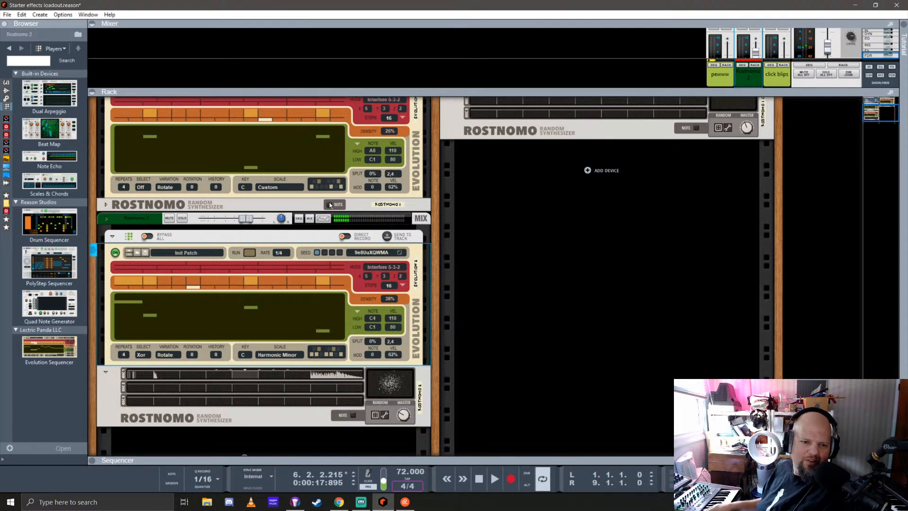
Create an audio track below the last Rostnomo and set its input to stereo in the enlarged sequencer
{"action": "scroll", "coordinate": [259, 397], "scroll_direction": "down", "scroll_amount": 2}
{"action": "left_click", "coordinate": [259, 400]}
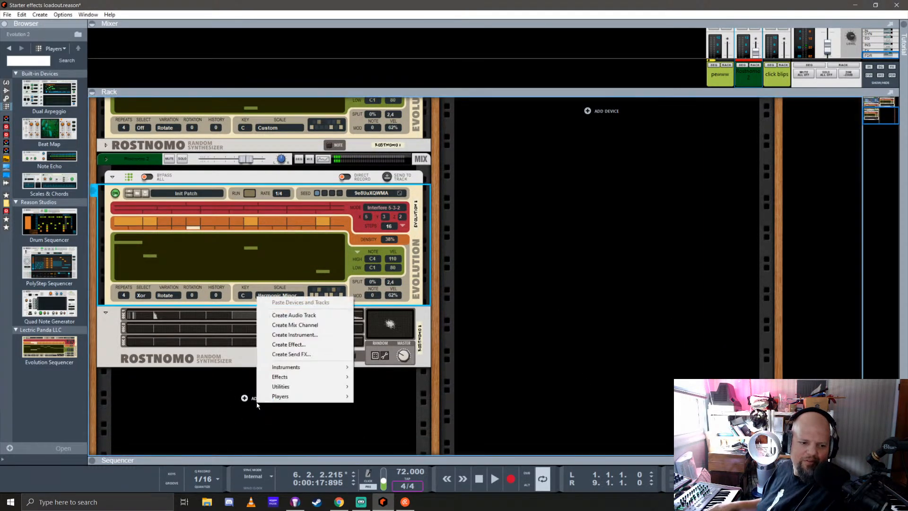
{"action": "left_click", "coordinate": [291, 315]}
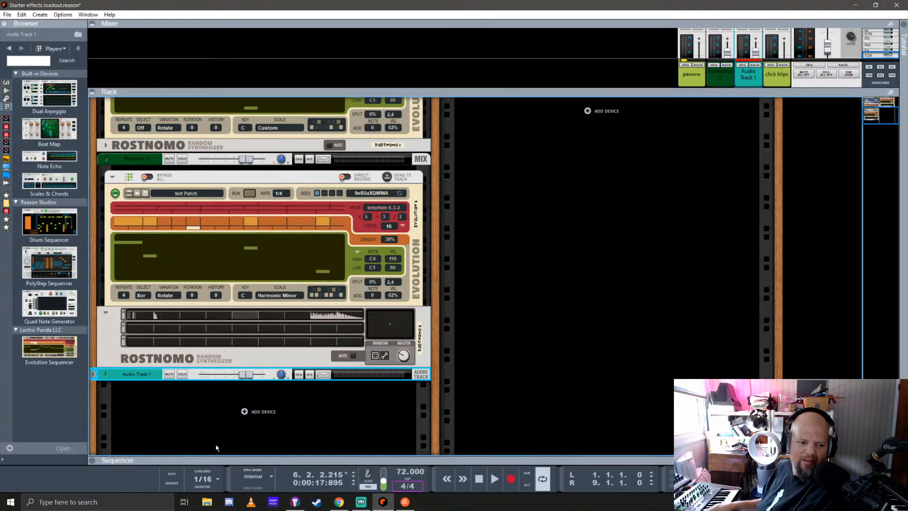
{"action": "left_click_drag", "start_coordinate": [223, 457], "coordinate": [223, 235]}
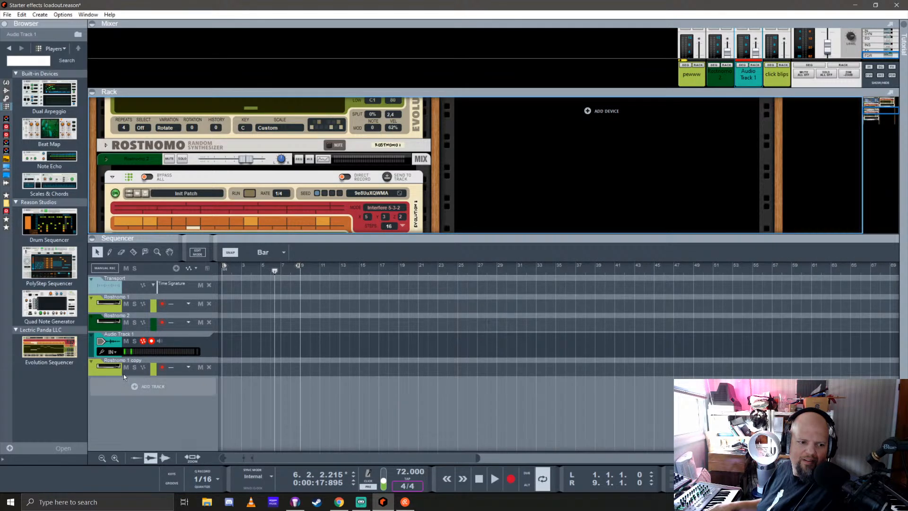
{"action": "left_click", "coordinate": [115, 353]}
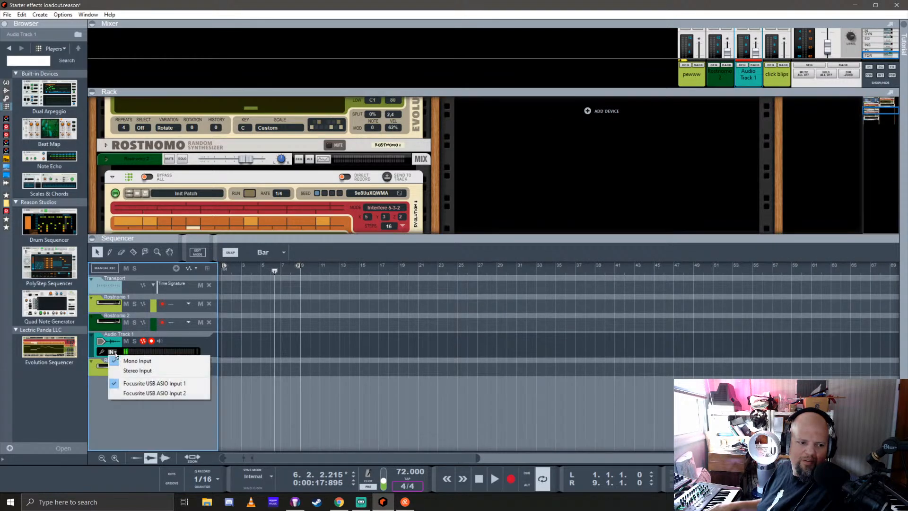
{"action": "left_click", "coordinate": [135, 374]}
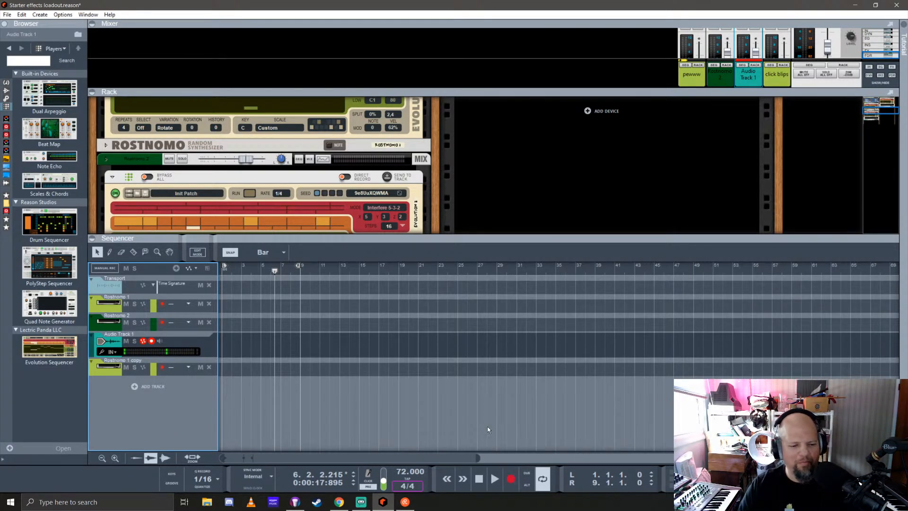
Delete the audio track and bring the rack back to full height
{"action": "left_click", "coordinate": [113, 342]}
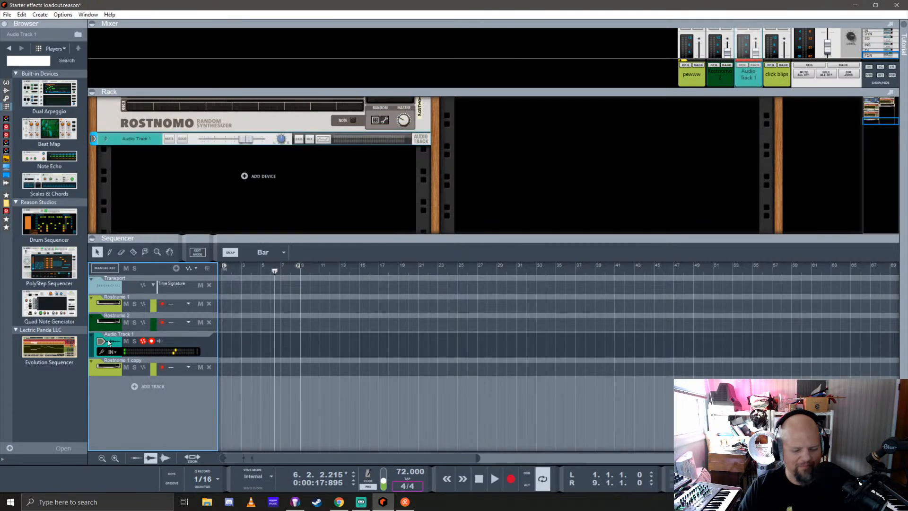
{"action": "key", "text": "ctrl+Delete"}
{"action": "left_click_drag", "start_coordinate": [453, 236], "coordinate": [454, 348]}
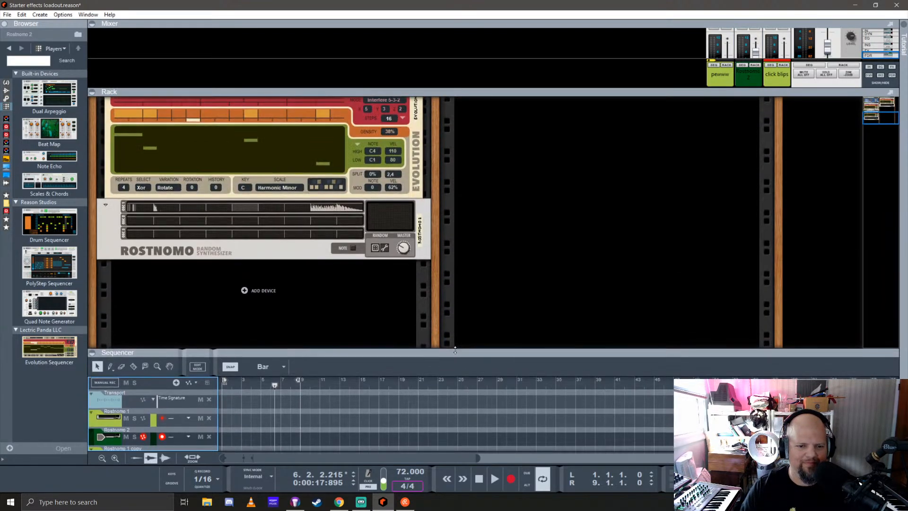
{"action": "mouse_move", "coordinate": [437, 289]}
{"action": "left_mouse_down"}
{"action": "mouse_move", "coordinate": [434, 343]}
{"action": "mouse_move", "coordinate": [428, 298]}
{"action": "left_mouse_up"}
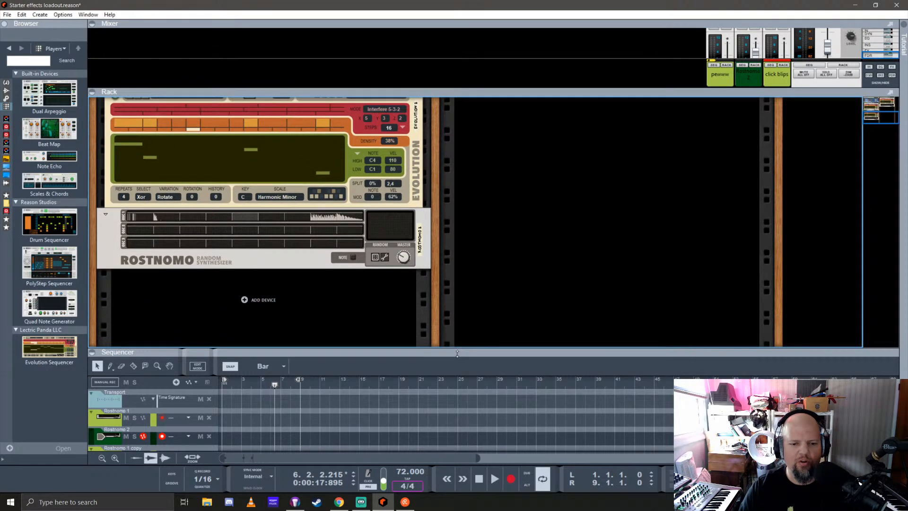
{"action": "left_click_drag", "start_coordinate": [457, 354], "coordinate": [424, 476]}
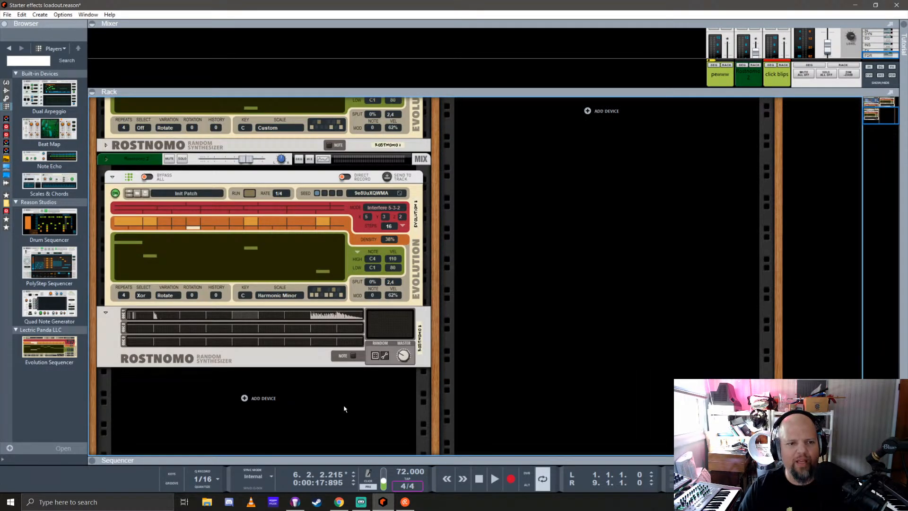
Start playback and solo the second Rostnomo's mixer channel to hear it alone, and clear the solo again
{"action": "key", "text": "space"}
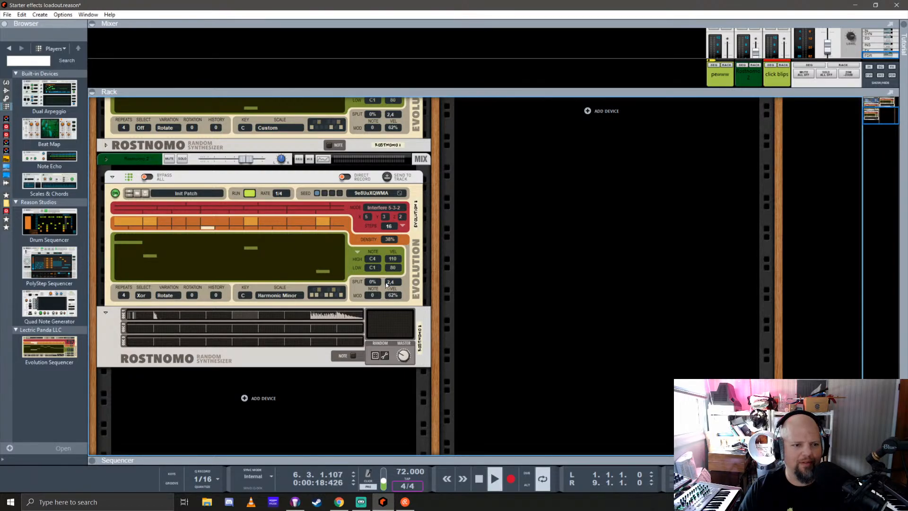
{"action": "left_click", "coordinate": [182, 160]}
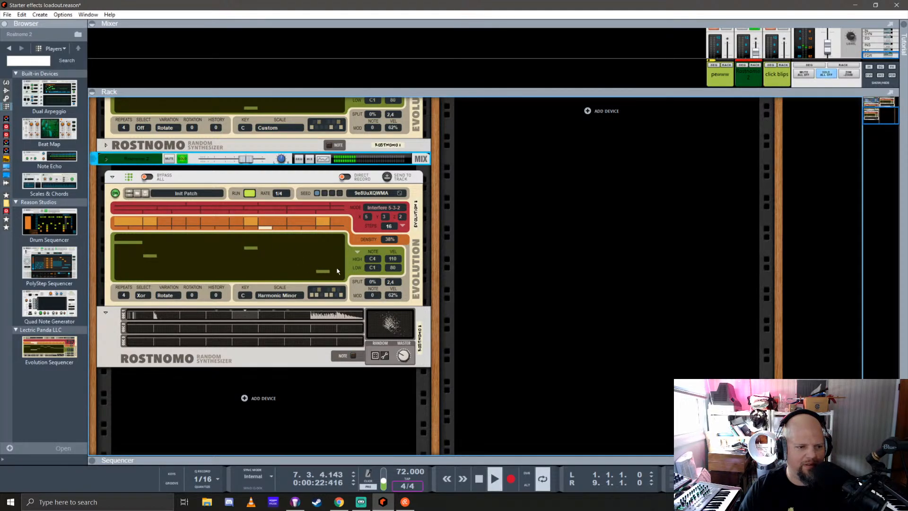
{"action": "left_click", "coordinate": [182, 160]}
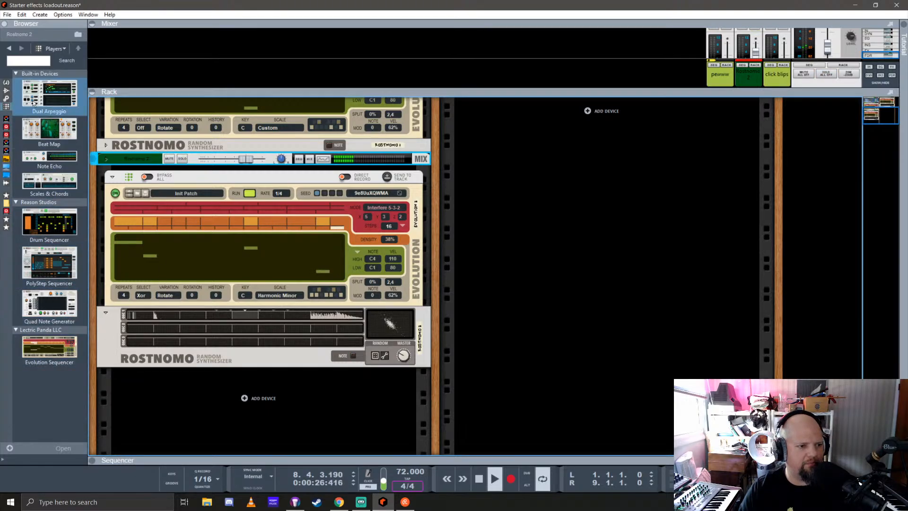
Add a Pulsar Dual LFO from the Utilities devices above the second Rostnomo's mixer channel and show the rack's back
{"action": "left_click", "coordinate": [6, 98]}
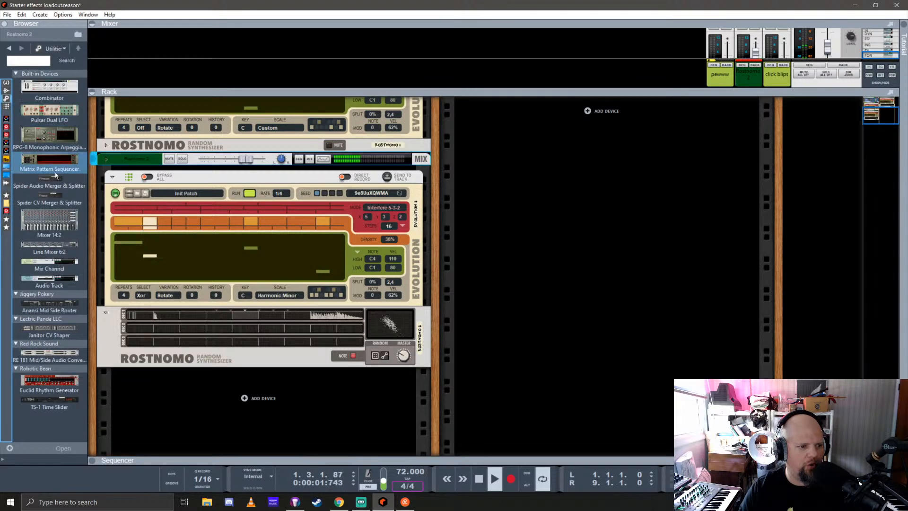
{"action": "left_click_drag", "start_coordinate": [37, 114], "coordinate": [167, 150]}
{"action": "key", "text": "Tab"}
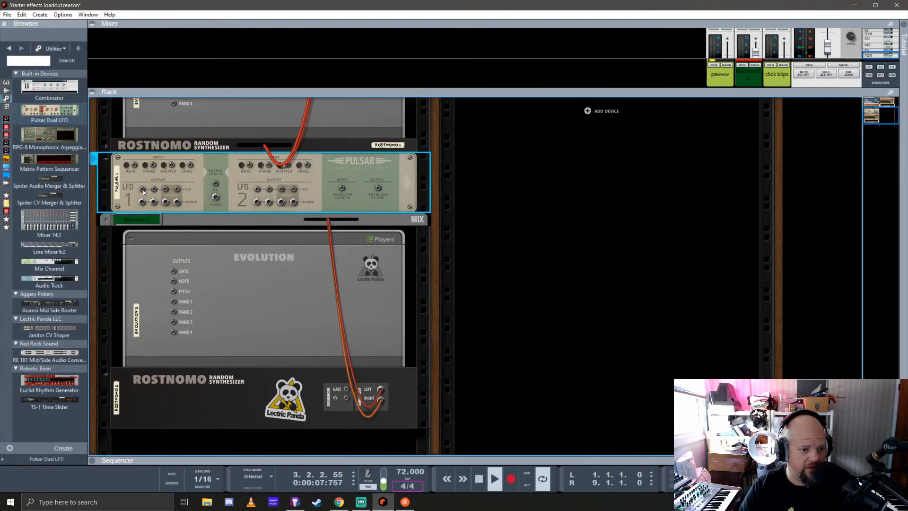
Unfold the second Rostnomo's mixer channel, show its programmer, and cable Pulsar's LFO 1 CV output to the channel's level CV input
{"action": "left_click_drag", "start_coordinate": [143, 189], "coordinate": [124, 209]}
{"action": "left_click", "coordinate": [106, 220]}
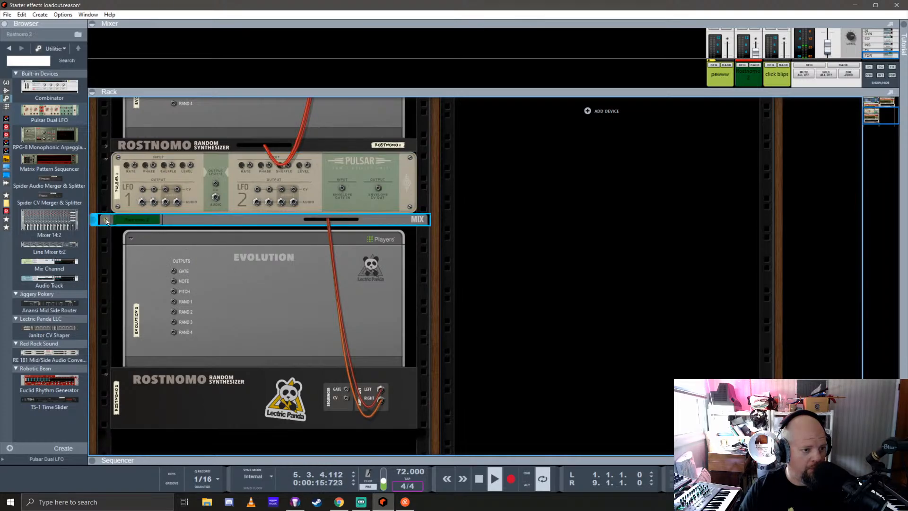
{"action": "left_click", "coordinate": [120, 232]}
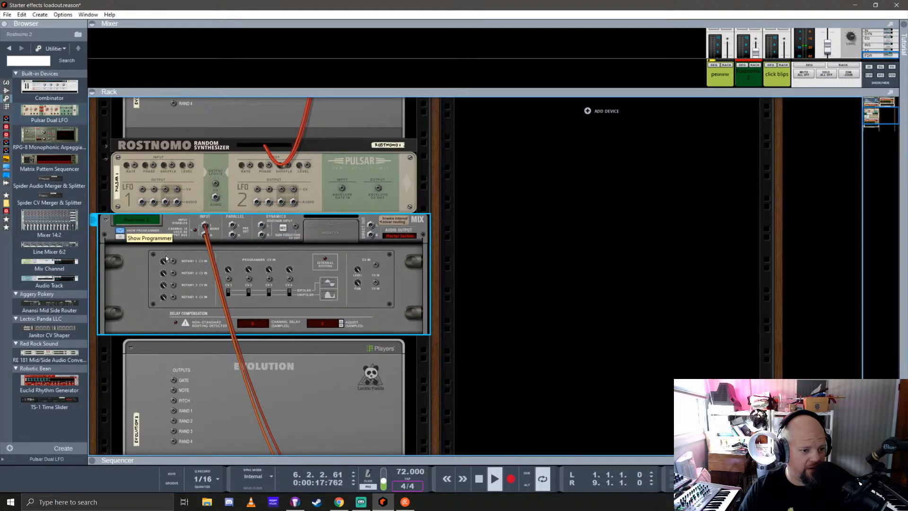
{"action": "left_click_drag", "start_coordinate": [143, 191], "coordinate": [376, 264]}
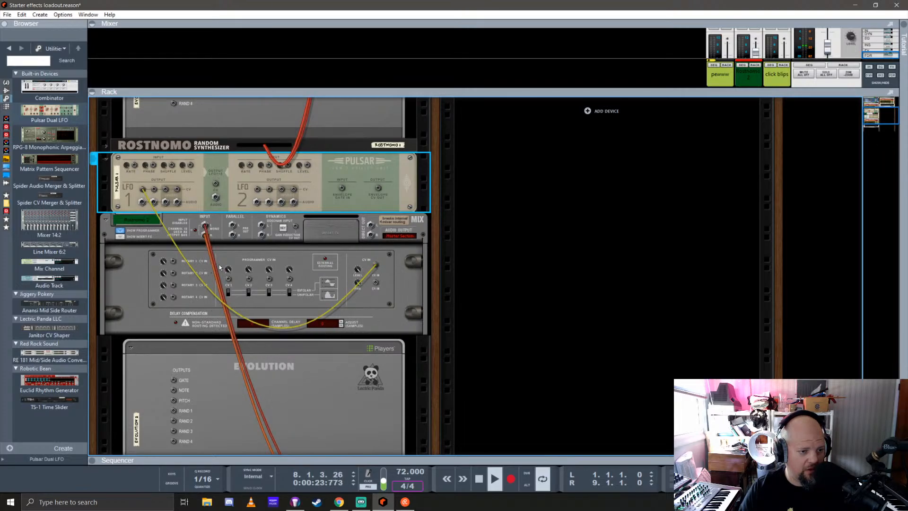
Unfold the pewww mixer channel with its programmer and cable Pulsar's LFO 2 CV output to that channel's level CV input
{"action": "key", "text": "Tab"}
{"action": "scroll", "coordinate": [232, 262], "scroll_direction": "up", "scroll_amount": 3}
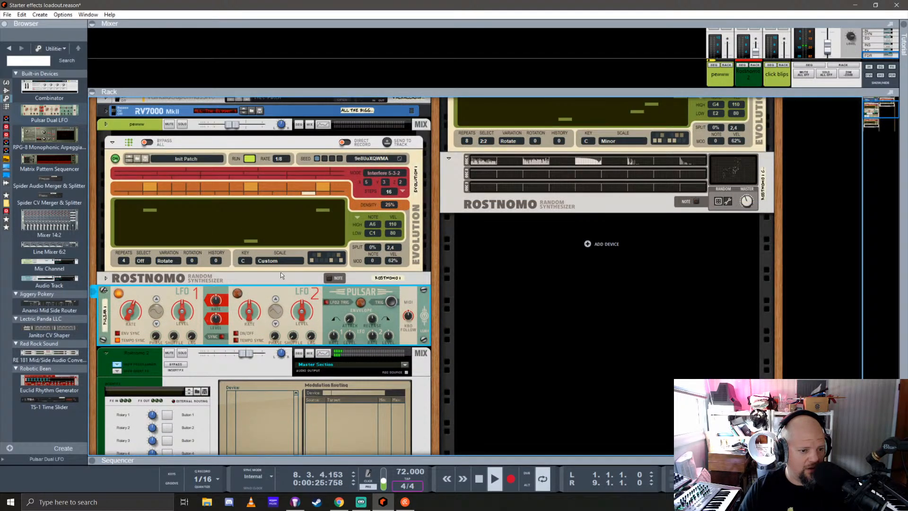
{"action": "key", "text": "Tab"}
{"action": "left_click", "coordinate": [105, 124]}
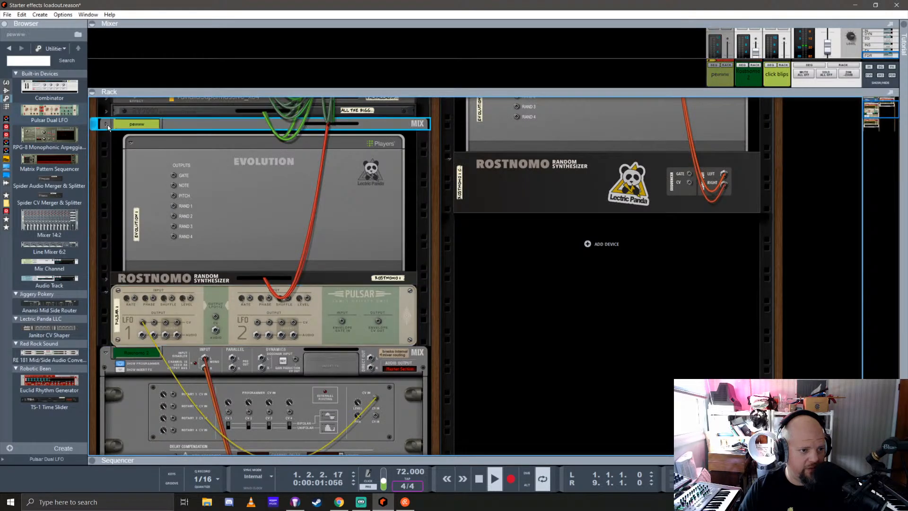
{"action": "left_click", "coordinate": [120, 141]}
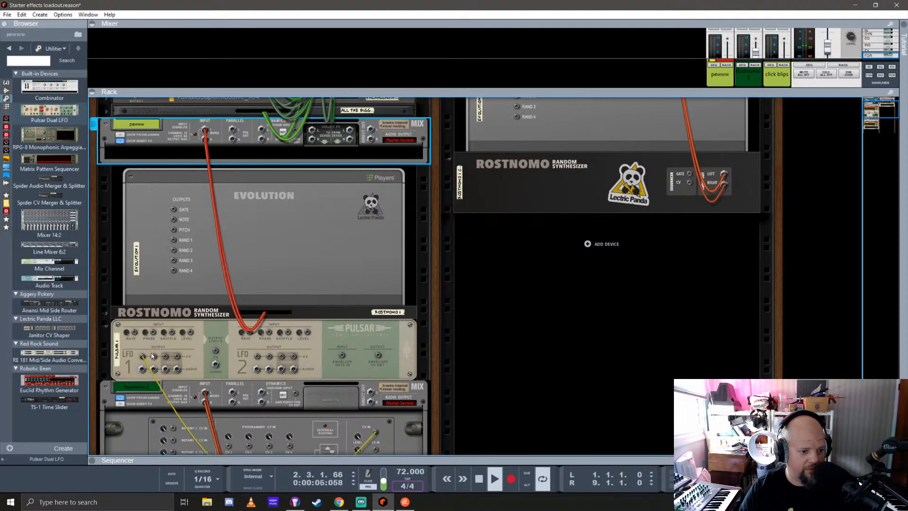
{"action": "mouse_move", "coordinate": [259, 359]}
{"action": "left_mouse_down"}
{"action": "mouse_move", "coordinate": [361, 246]}
{"action": "mouse_move", "coordinate": [290, 229]}
{"action": "mouse_move", "coordinate": [270, 356]}
{"action": "left_mouse_up"}
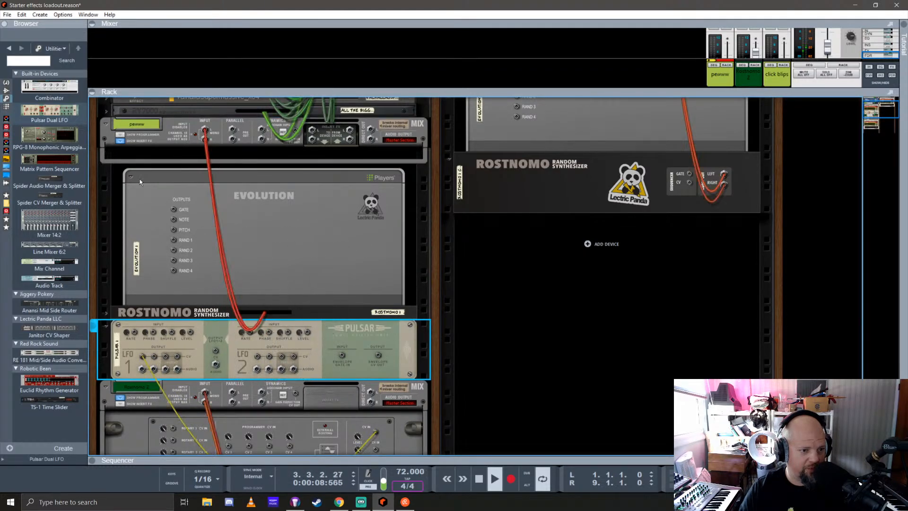
{"action": "left_click", "coordinate": [121, 138]}
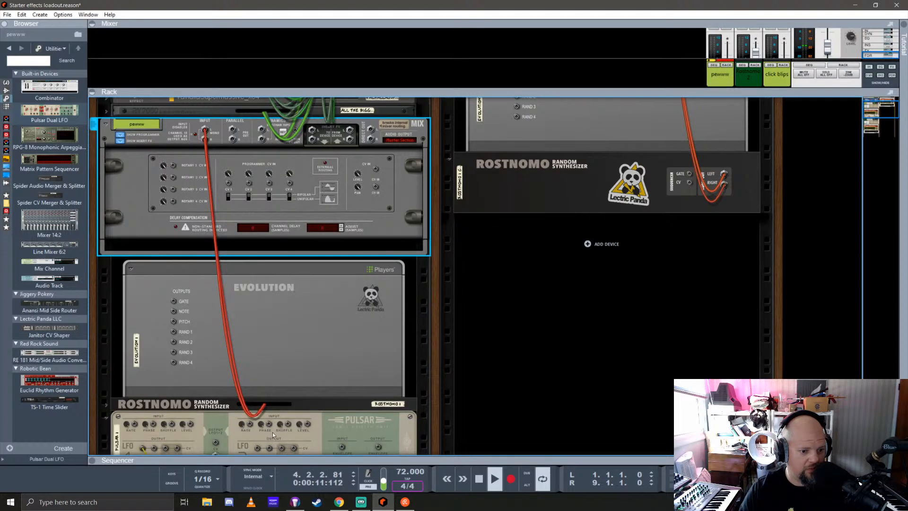
{"action": "scroll", "coordinate": [249, 439], "scroll_direction": "down", "scroll_amount": 1}
{"action": "left_click_drag", "start_coordinate": [258, 422], "coordinate": [375, 142]}
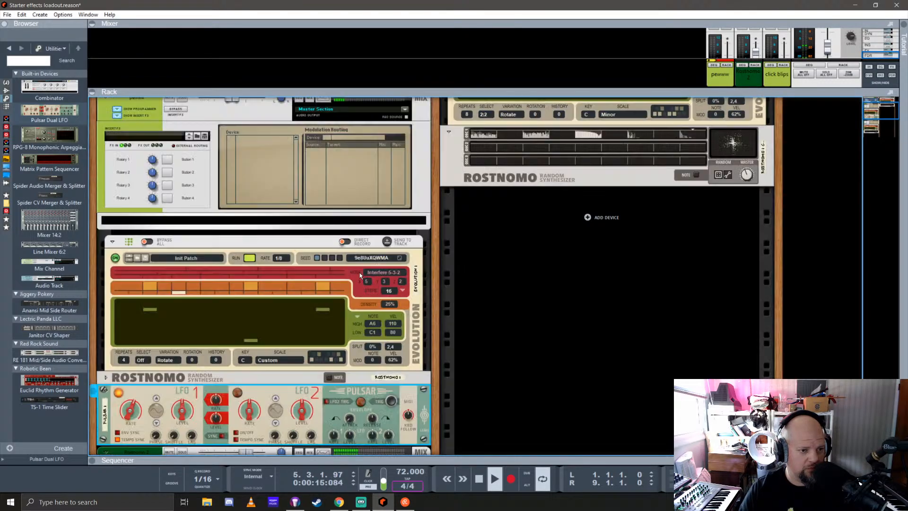
Show the rack's front, turn off Pulsar LFO 1's tempo sync, and adjust LFO 1's rate
{"action": "key", "text": "Tab"}
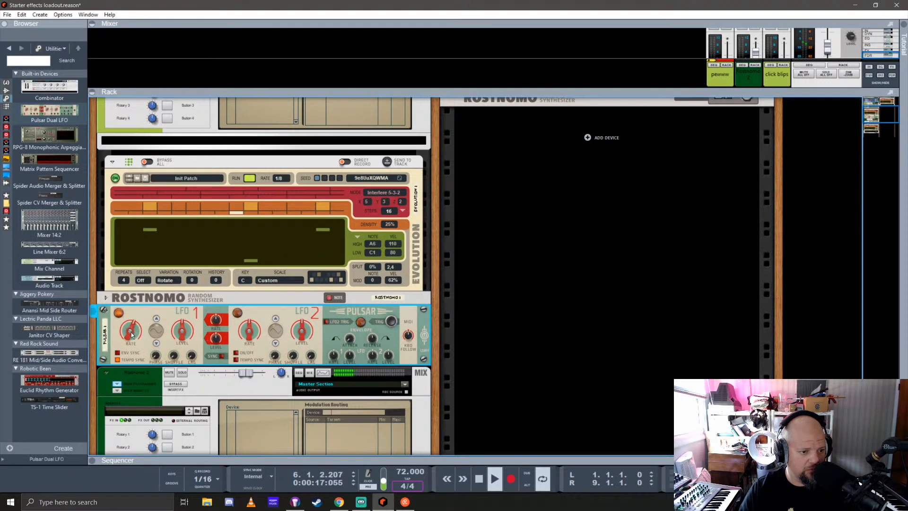
{"action": "left_click", "coordinate": [118, 361]}
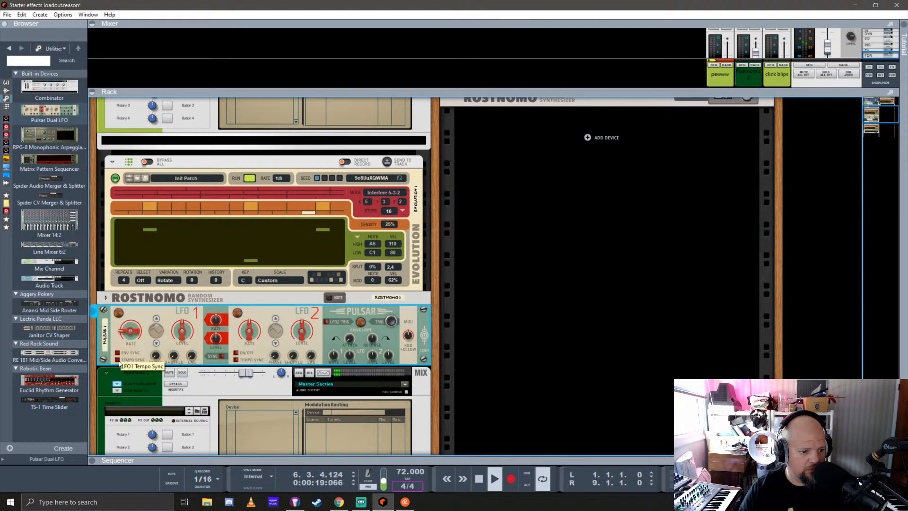
{"action": "left_click_drag", "start_coordinate": [132, 332], "coordinate": [172, 355]}
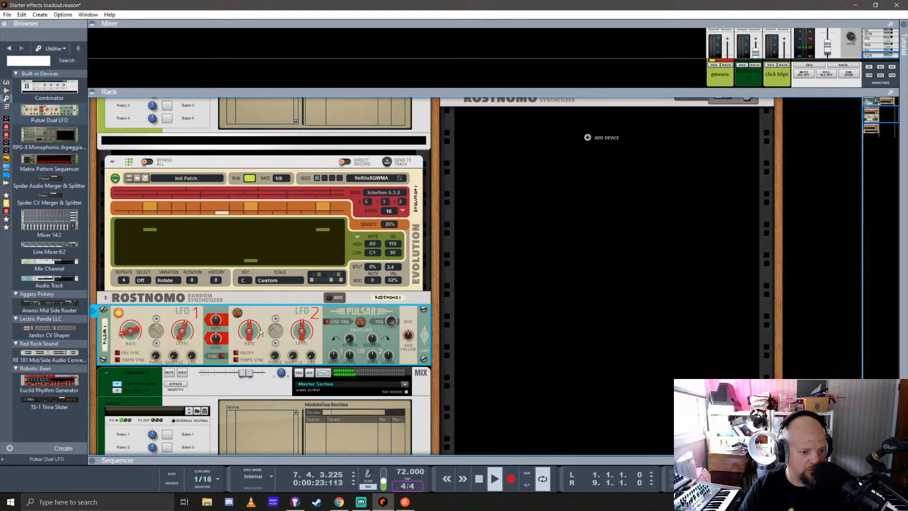
Adjust Pulsar LFO 2's rate, switch LFO 2 on, and set its level to 63%
{"action": "left_click_drag", "start_coordinate": [252, 339], "coordinate": [248, 365]}
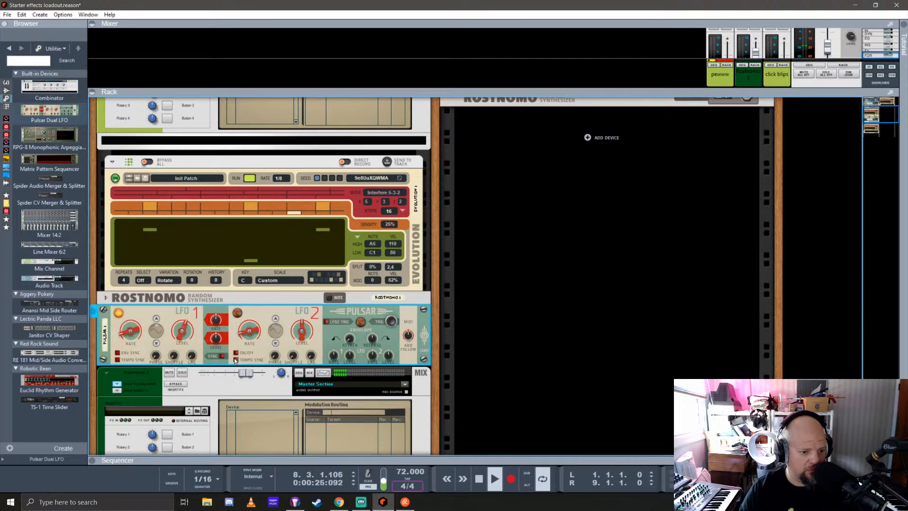
{"action": "left_click", "coordinate": [235, 353]}
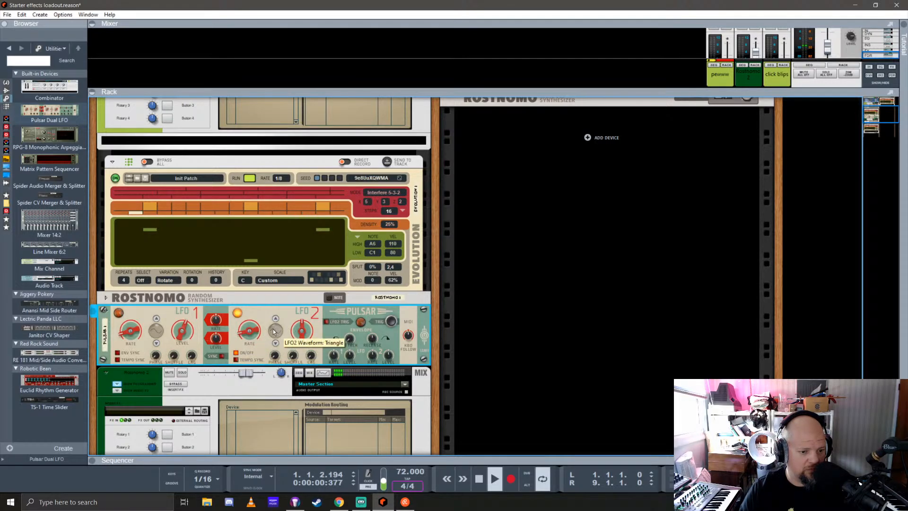
{"action": "left_click_drag", "start_coordinate": [306, 334], "coordinate": [306, 326]}
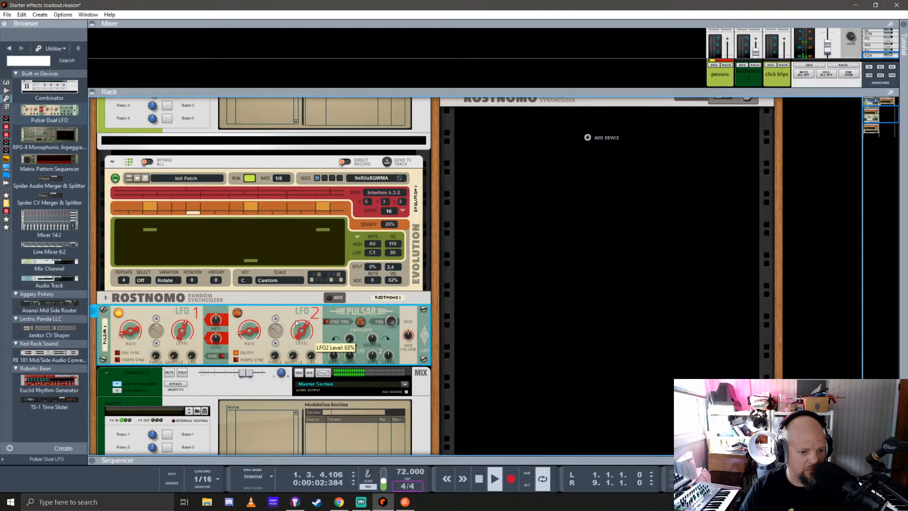
{"action": "scroll", "coordinate": [127, 191], "scroll_direction": "up", "scroll_amount": 3}
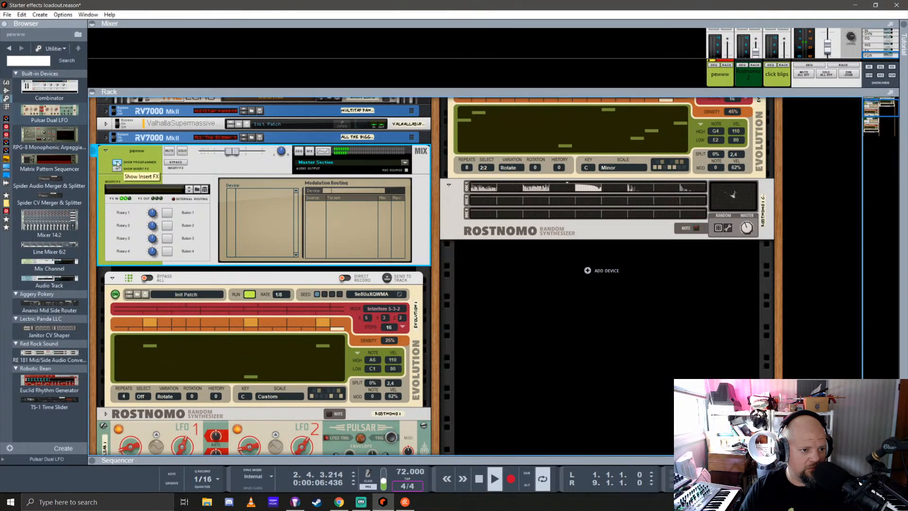
{"action": "left_click", "coordinate": [116, 162]}
{"action": "scroll", "coordinate": [118, 236], "scroll_direction": "down", "scroll_amount": 3}
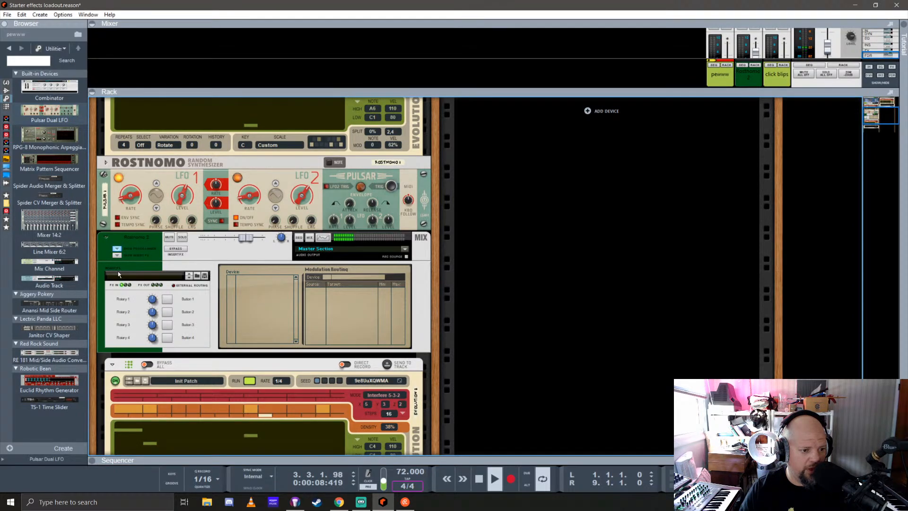
{"action": "left_click", "coordinate": [120, 250]}
{"action": "left_click", "coordinate": [107, 237]}
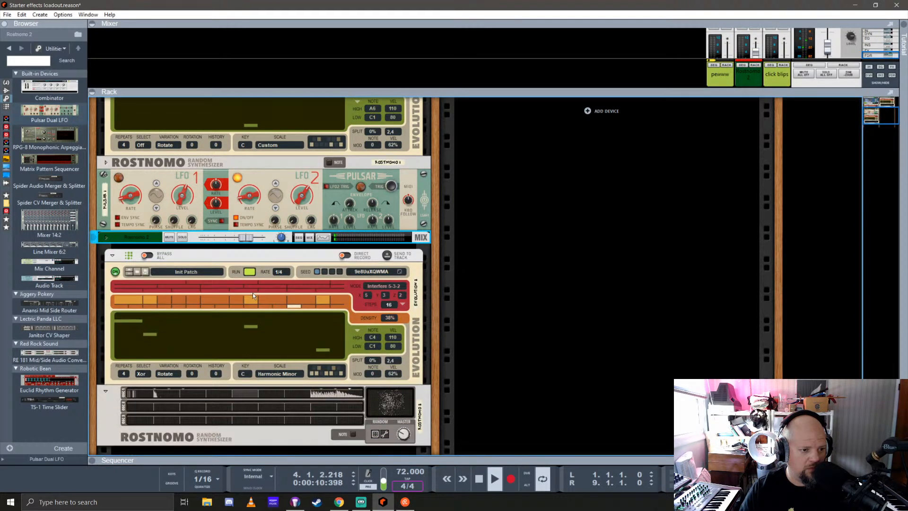
Adjust Pulsar's LFO 2 to LFO 1 modulation amounts for both level and rate
{"action": "left_click", "coordinate": [244, 202]}
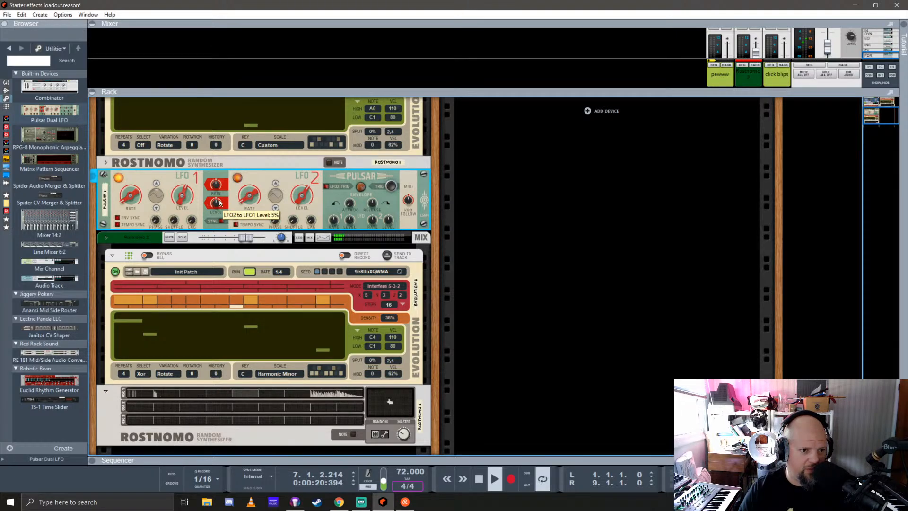
{"action": "left_click_drag", "start_coordinate": [222, 193], "coordinate": [221, 186]}
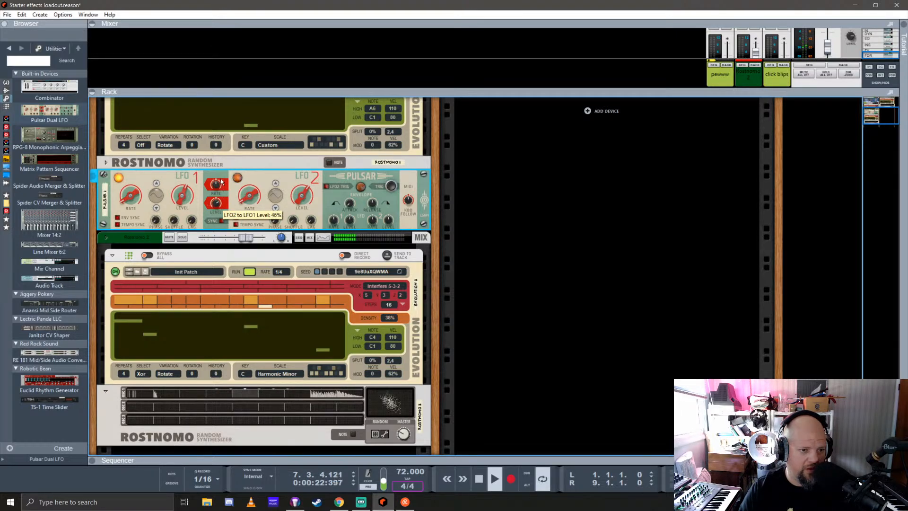
{"action": "left_click", "coordinate": [217, 202], "text": "ctrl"}
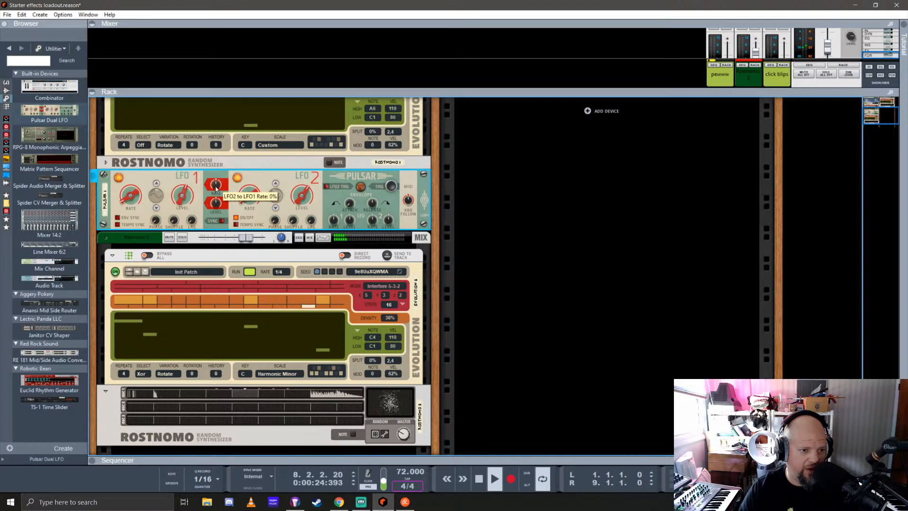
{"action": "left_click_drag", "start_coordinate": [216, 189], "coordinate": [220, 166]}
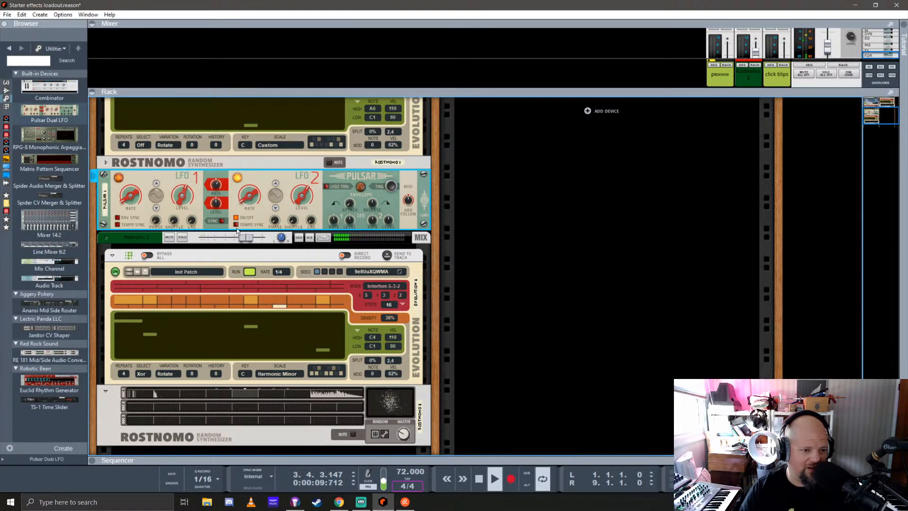
Lower the second Rostnomo's mixer channel level and rename the channel zeeeeee
{"action": "left_click_drag", "start_coordinate": [246, 238], "coordinate": [239, 238]}
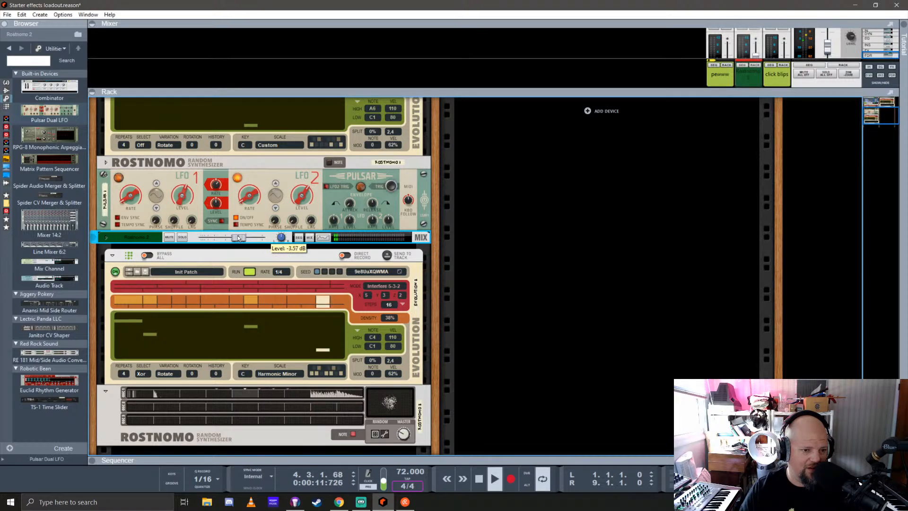
{"action": "double_click", "coordinate": [136, 237]}
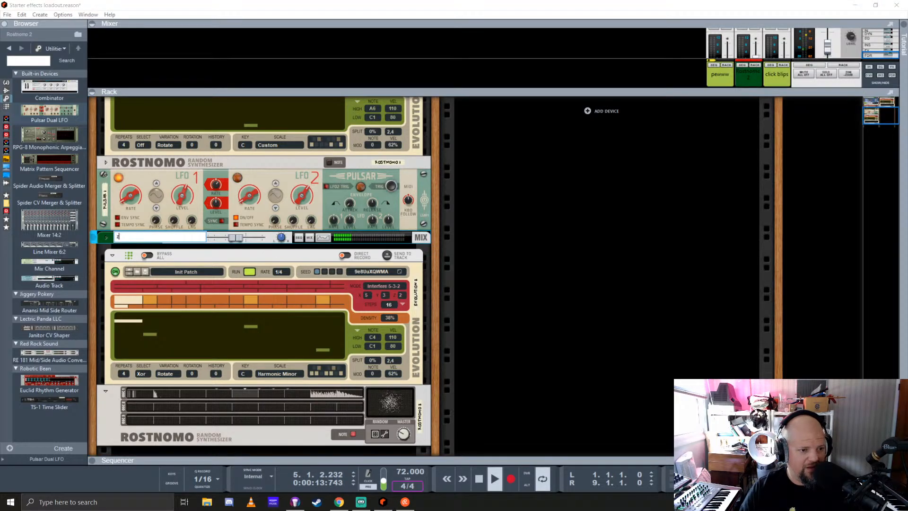
{"action": "type", "text": "zeeeeee"}
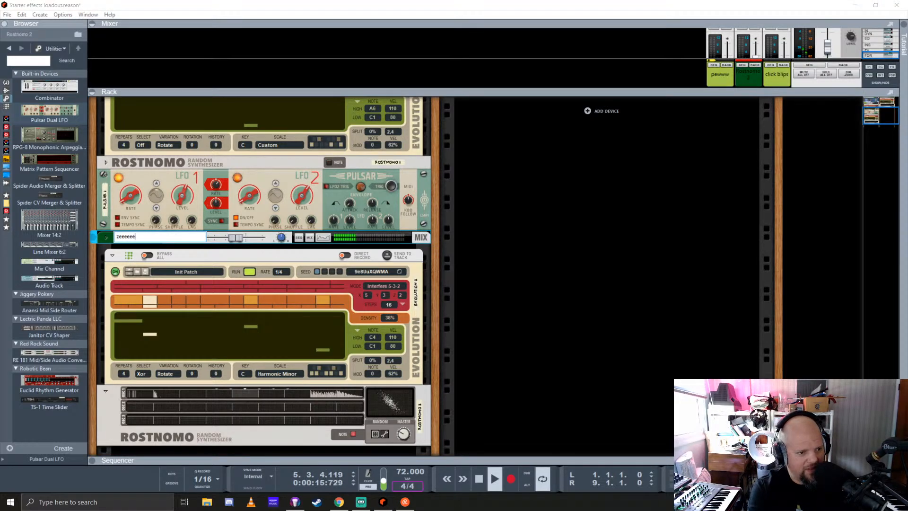
{"action": "key", "text": "Return"}
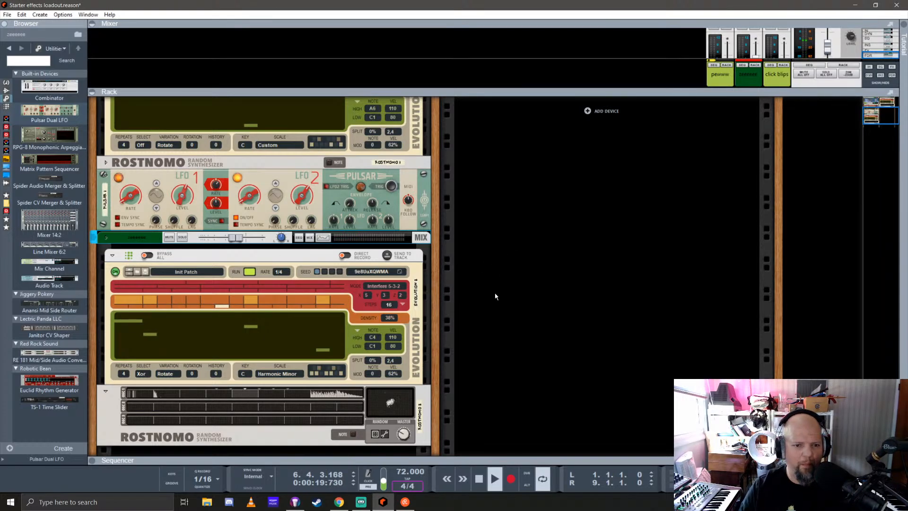
Enlarge the mixer to reach the sends and enable the FX5 send on the pewww and zeeeeee channels
{"action": "left_click_drag", "start_coordinate": [702, 92], "coordinate": [704, 374]}
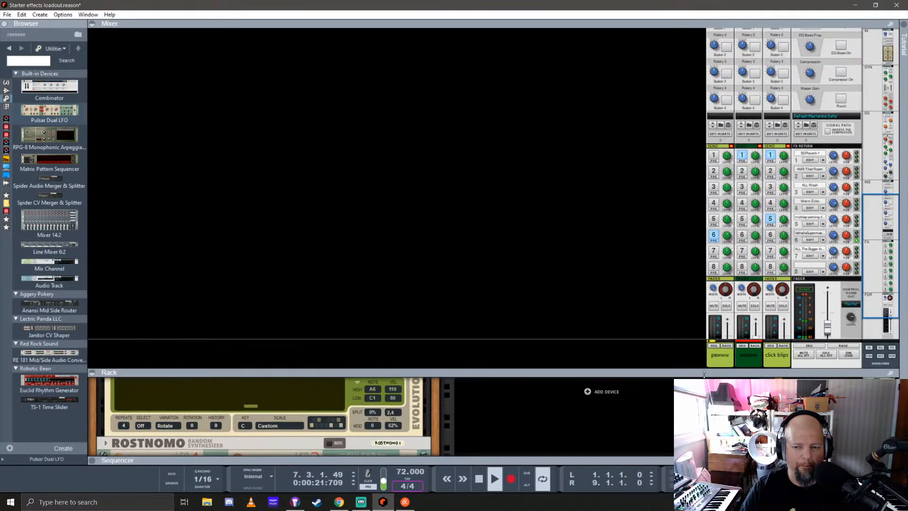
{"action": "scroll", "coordinate": [772, 239], "scroll_direction": "down", "scroll_amount": 2}
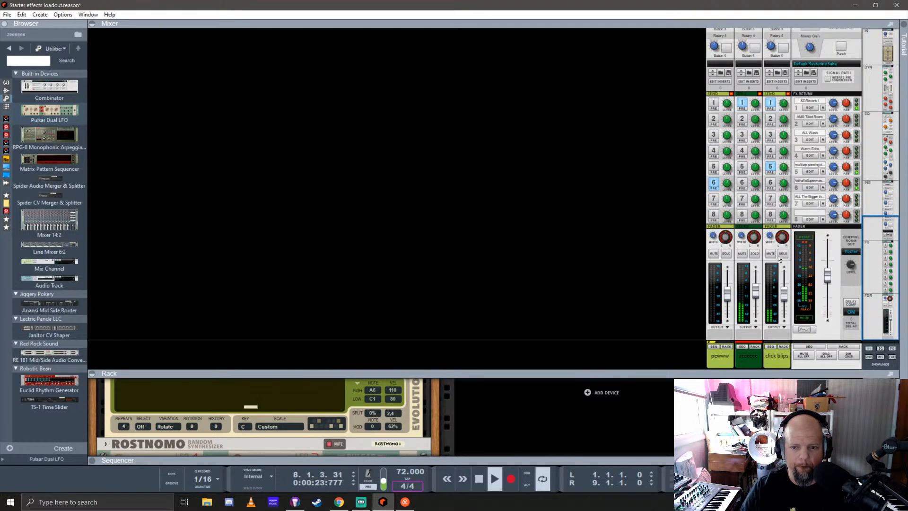
{"action": "left_click", "coordinate": [714, 166]}
{"action": "left_click", "coordinate": [714, 183]}
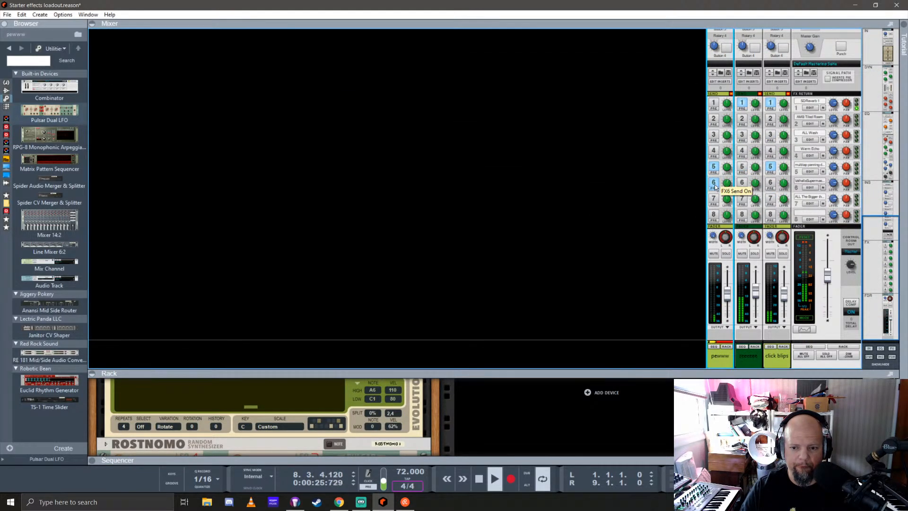
{"action": "left_click", "coordinate": [714, 183]}
{"action": "left_click", "coordinate": [714, 168]}
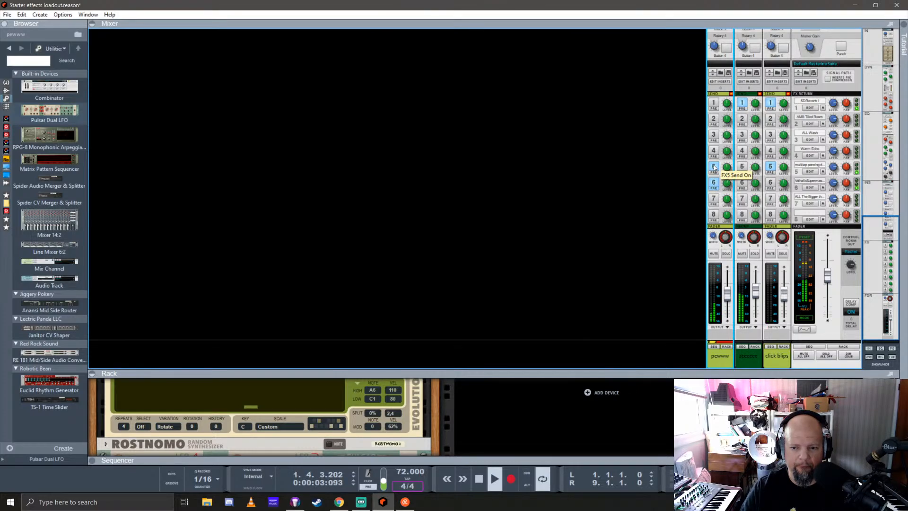
{"action": "left_click", "coordinate": [742, 167]}
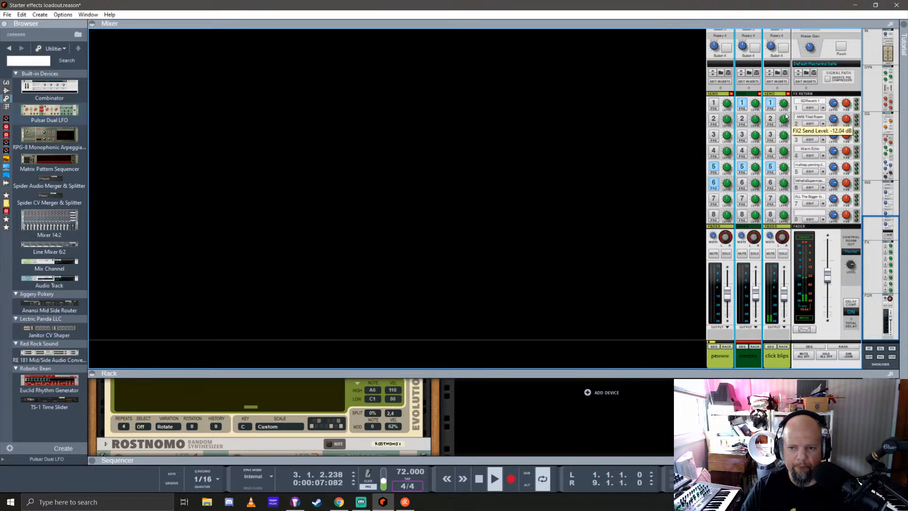
Disable the pewww channel's FX6 send, enable its FX1 send, and shrink the mixer to give the rack full height
{"action": "left_click", "coordinate": [727, 183]}
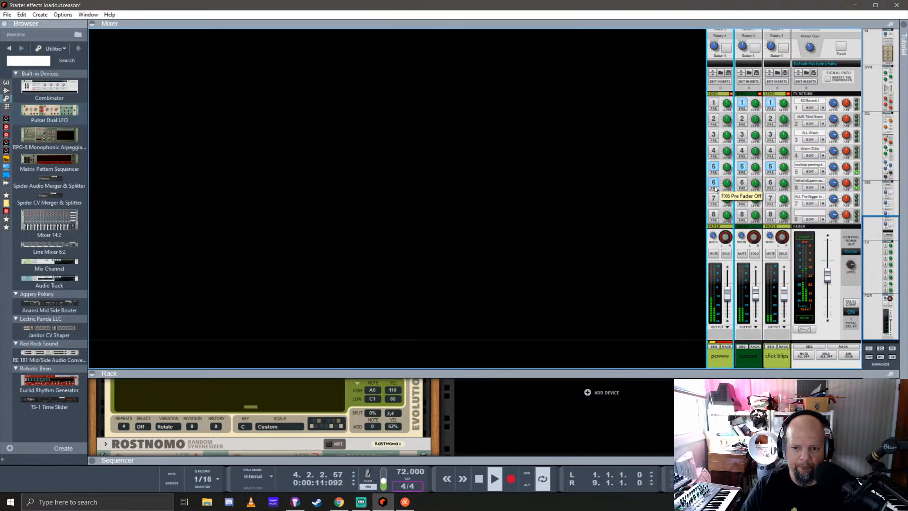
{"action": "left_click", "coordinate": [711, 106]}
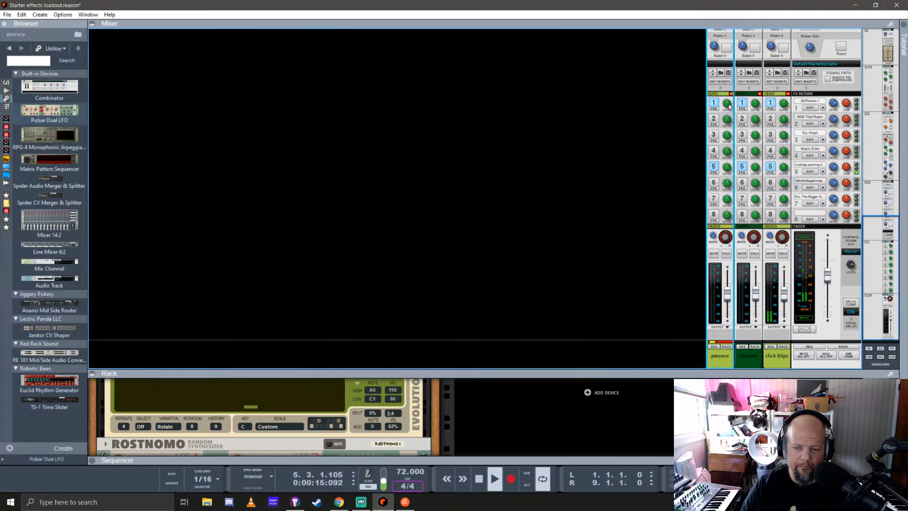
{"action": "left_click_drag", "start_coordinate": [610, 373], "coordinate": [581, 3]}
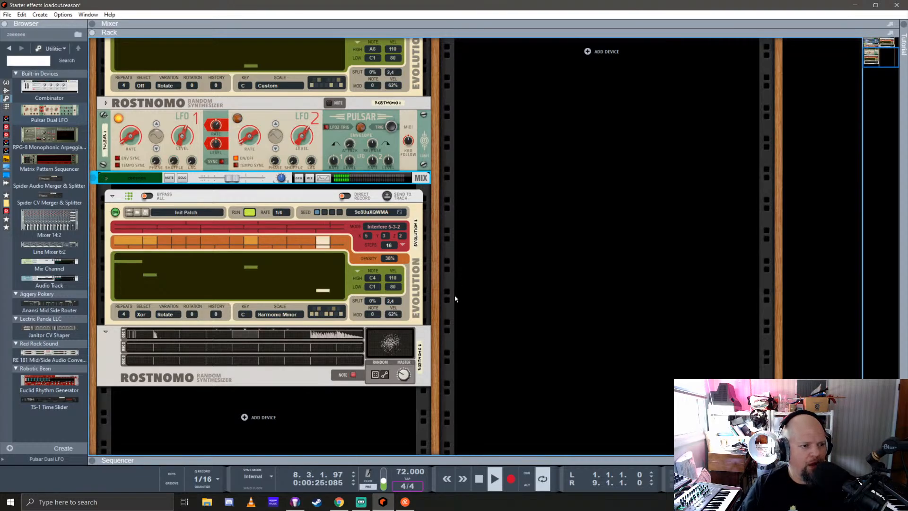
Stop playback and add The Legend synthesizer from the Instruments devices to the rack's second column
{"action": "key", "text": "space"}
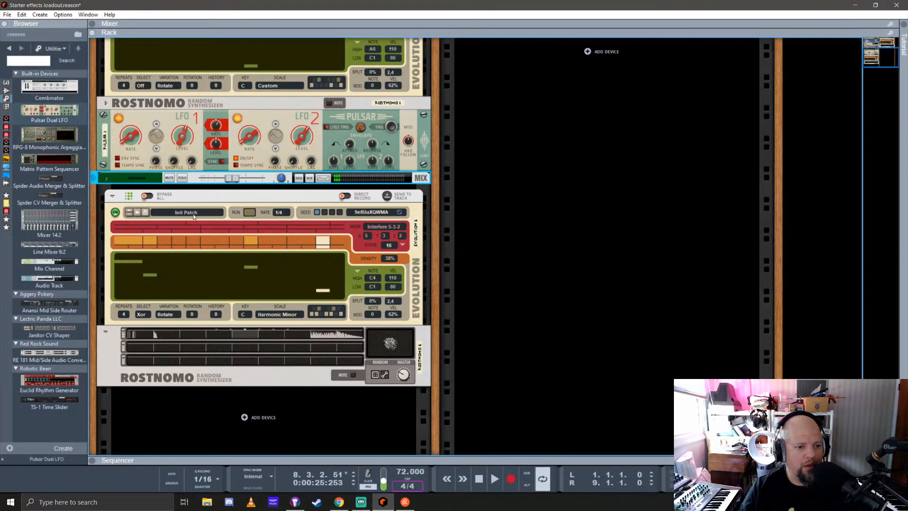
{"action": "left_click", "coordinate": [6, 83]}
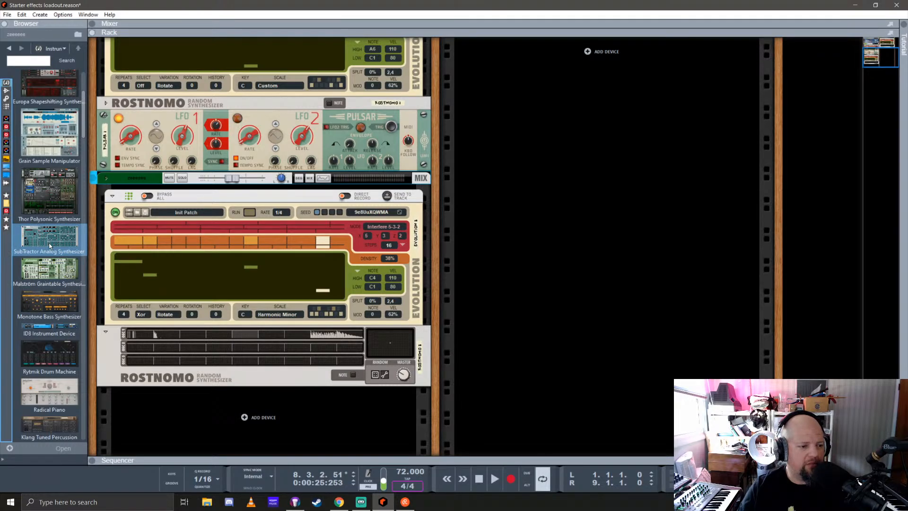
{"action": "scroll", "coordinate": [49, 246], "scroll_direction": "down", "scroll_amount": 5}
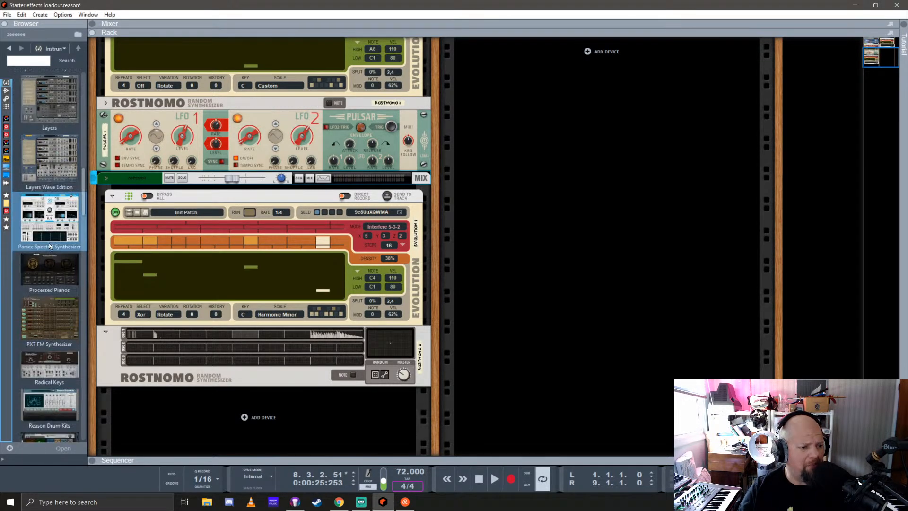
{"action": "scroll", "coordinate": [49, 246], "scroll_direction": "down", "scroll_amount": 10}
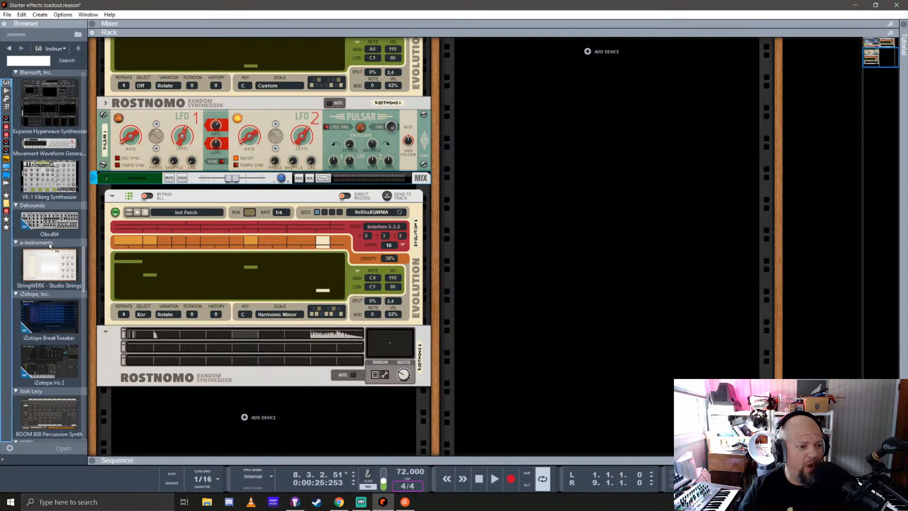
{"action": "scroll", "coordinate": [44, 240], "scroll_direction": "down", "scroll_amount": 8}
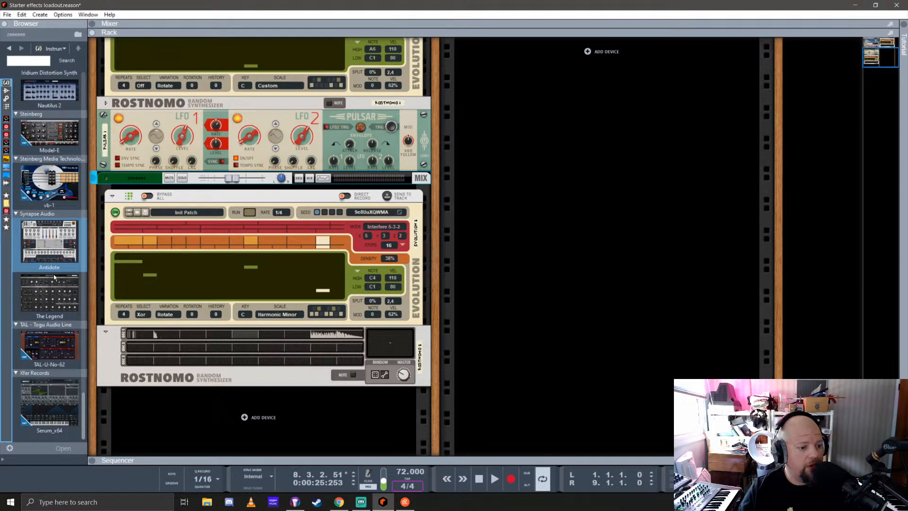
{"action": "left_click_drag", "start_coordinate": [47, 291], "coordinate": [568, 181]}
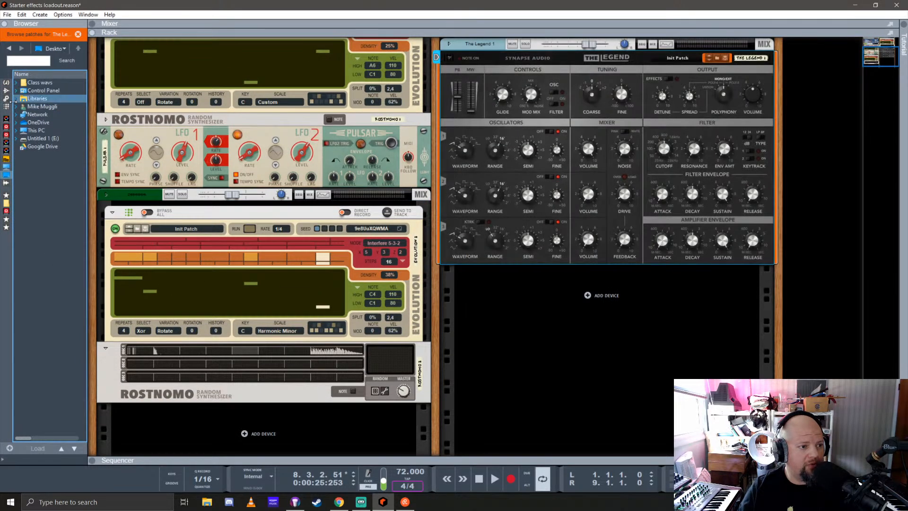
Add an Evolution player to The Legend and reset The Legend device to its default settings
{"action": "left_click", "coordinate": [7, 106]}
{"action": "left_click_drag", "start_coordinate": [41, 356], "coordinate": [561, 126]}
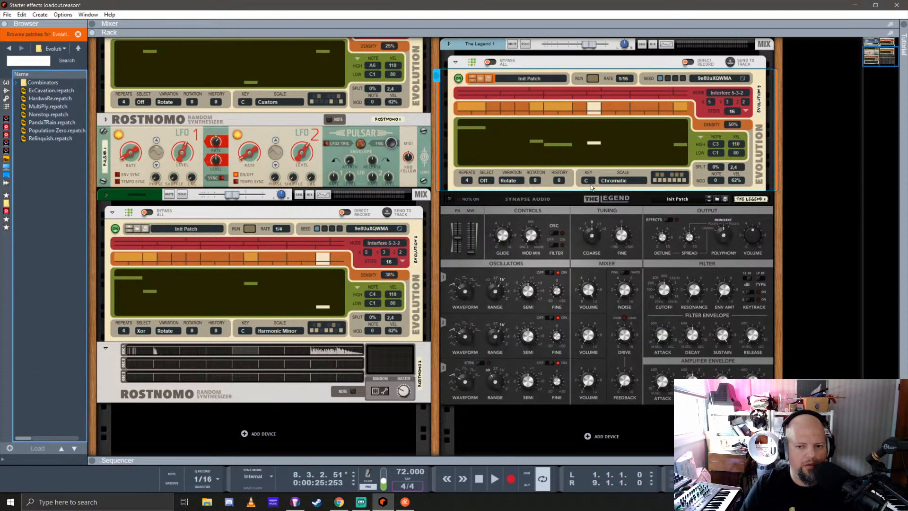
{"action": "scroll", "coordinate": [549, 215], "scroll_direction": "down", "scroll_amount": 1}
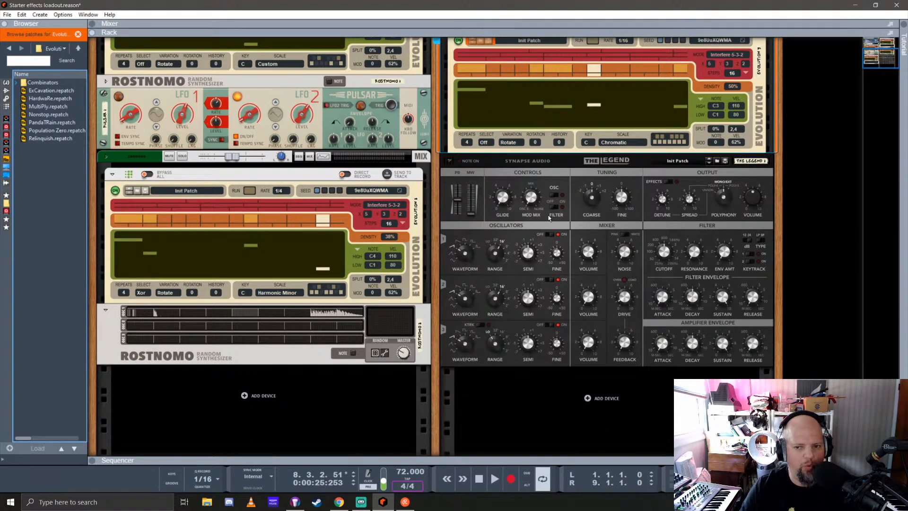
{"action": "right_click", "coordinate": [565, 165]}
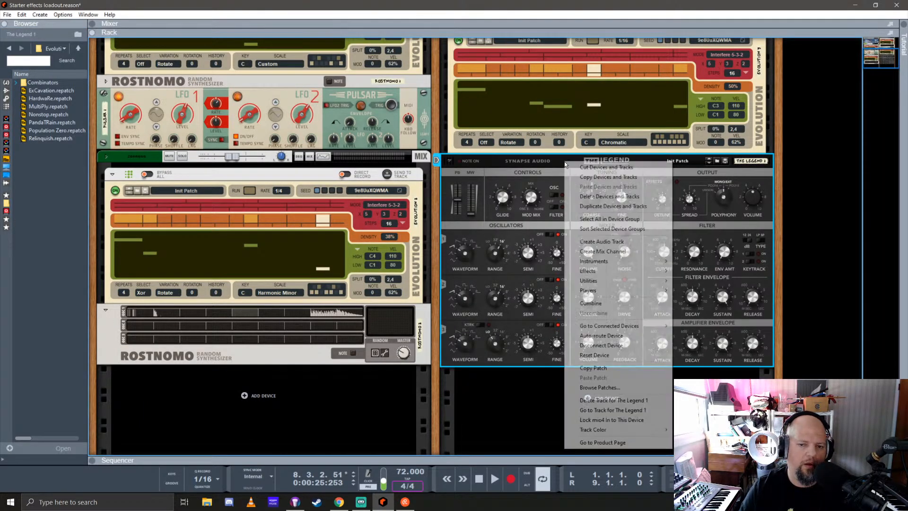
{"action": "left_click", "coordinate": [606, 354]}
{"action": "scroll", "coordinate": [613, 260], "scroll_direction": "up", "scroll_amount": 3}
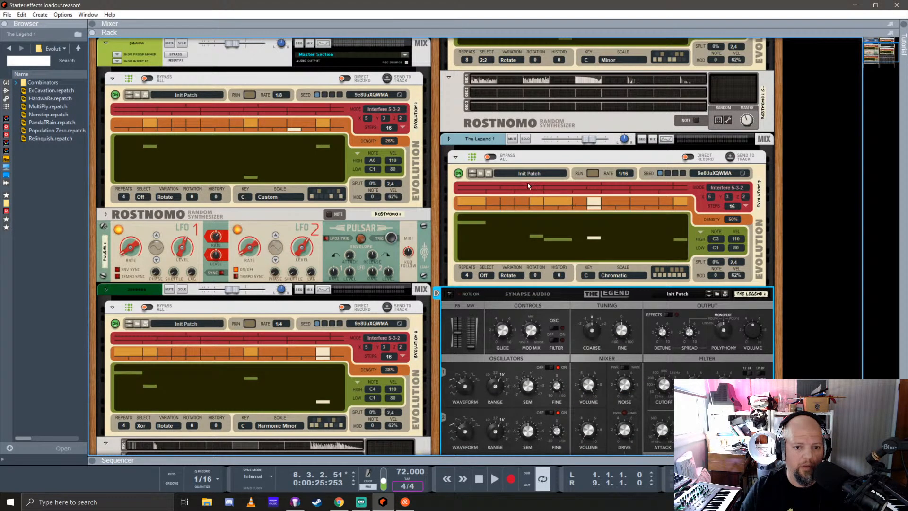
{"action": "left_click", "coordinate": [537, 139]}
{"action": "scroll", "coordinate": [544, 260], "scroll_direction": "down", "scroll_amount": 3}
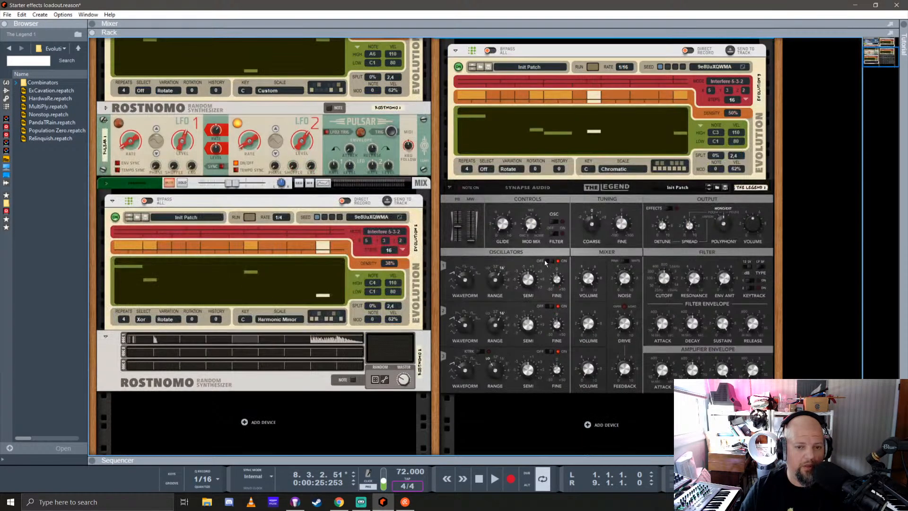
{"action": "scroll", "coordinate": [549, 258], "scroll_direction": "up", "scroll_amount": 1}
{"action": "left_click", "coordinate": [624, 93]}
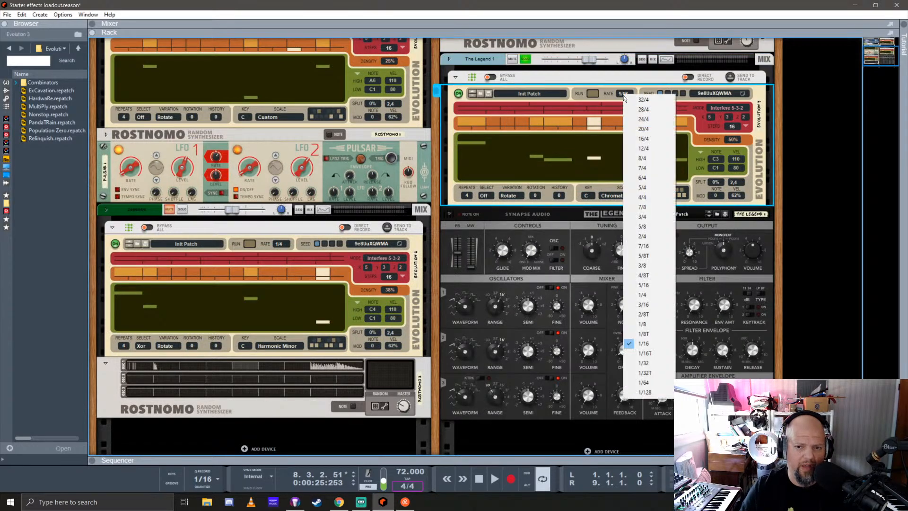
{"action": "left_click", "coordinate": [642, 285]}
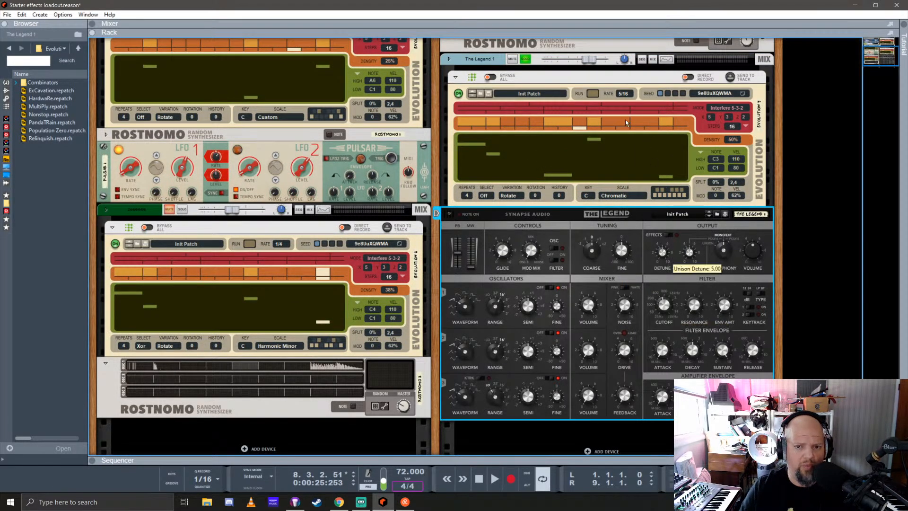
{"action": "left_click", "coordinate": [622, 94]}
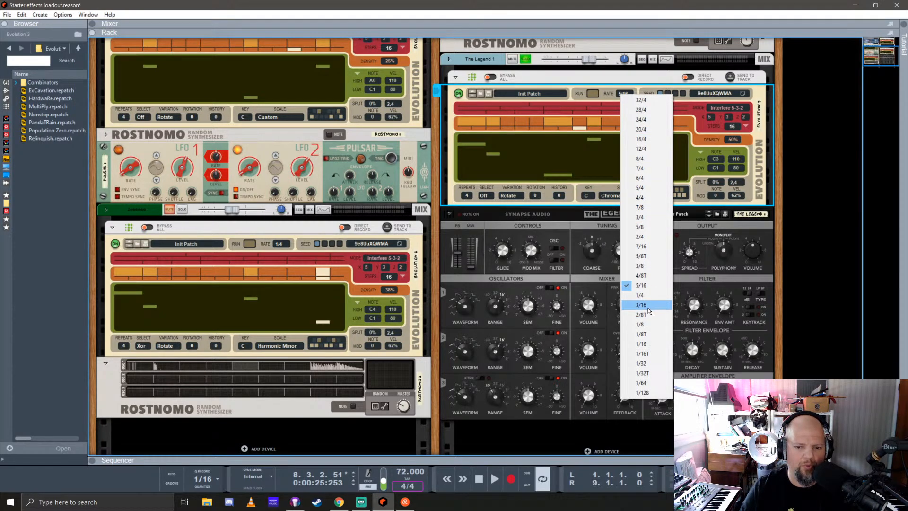
{"action": "left_click", "coordinate": [648, 306]}
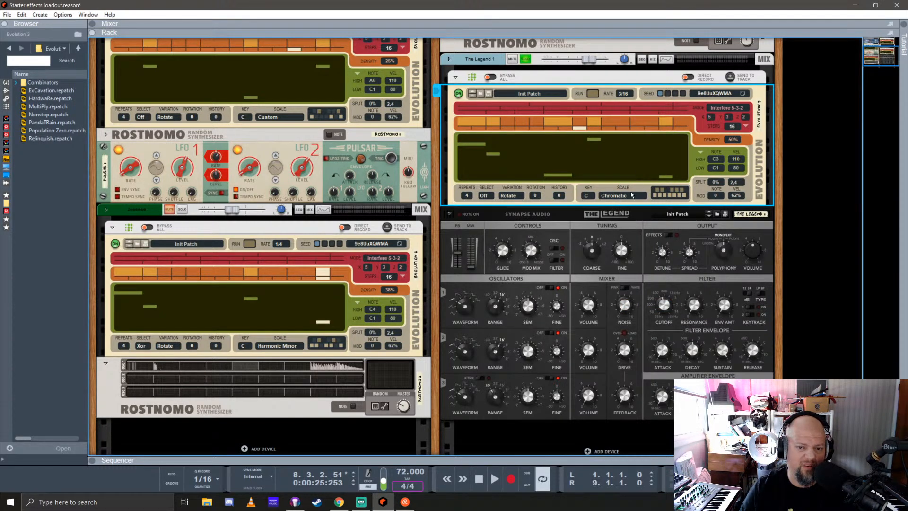
{"action": "left_click", "coordinate": [626, 96]}
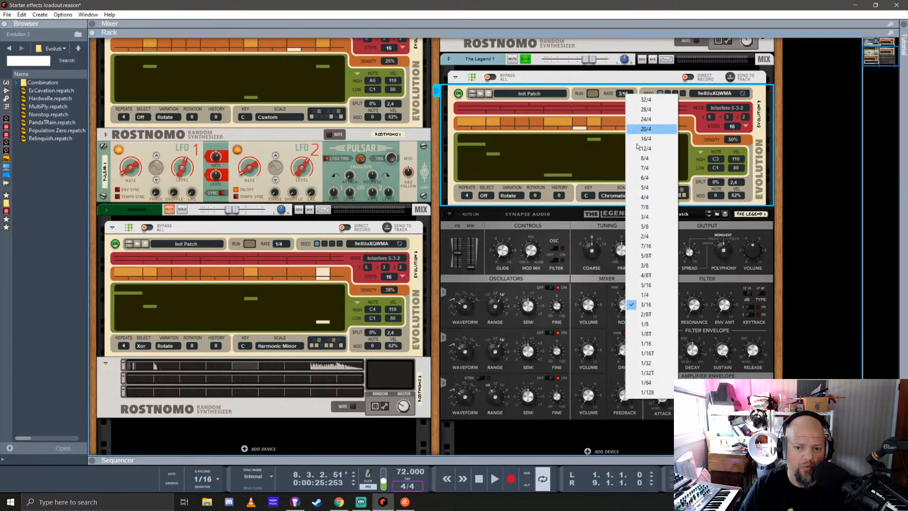
{"action": "left_click", "coordinate": [652, 294]}
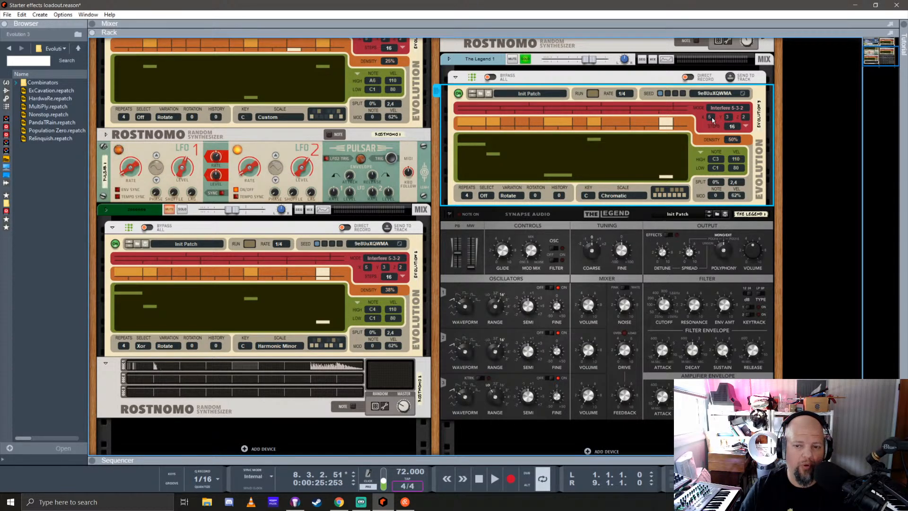
Set The Legend's Evolution player to 42 steps, with notes ranging from A3 to A5 and velocities from 62 to 92
{"action": "left_click_drag", "start_coordinate": [737, 128], "coordinate": [738, 107]}
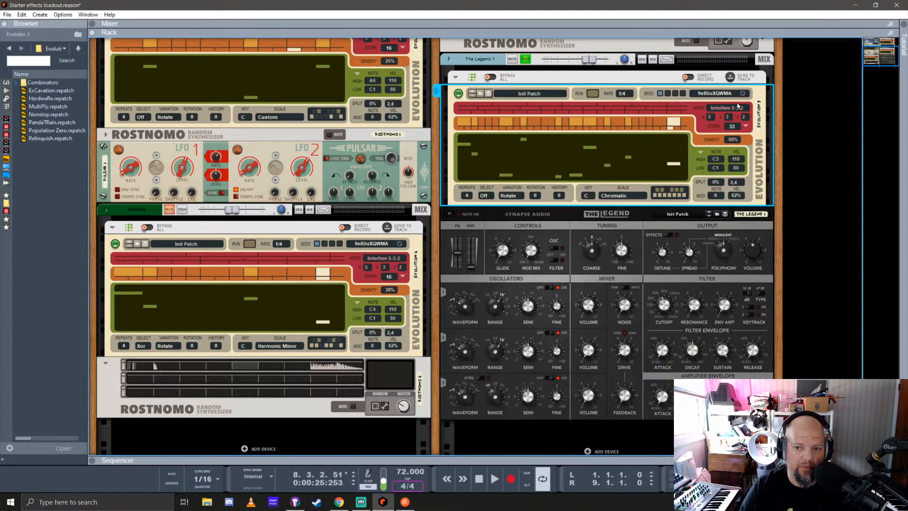
{"action": "left_click_drag", "start_coordinate": [738, 106], "coordinate": [740, 93]}
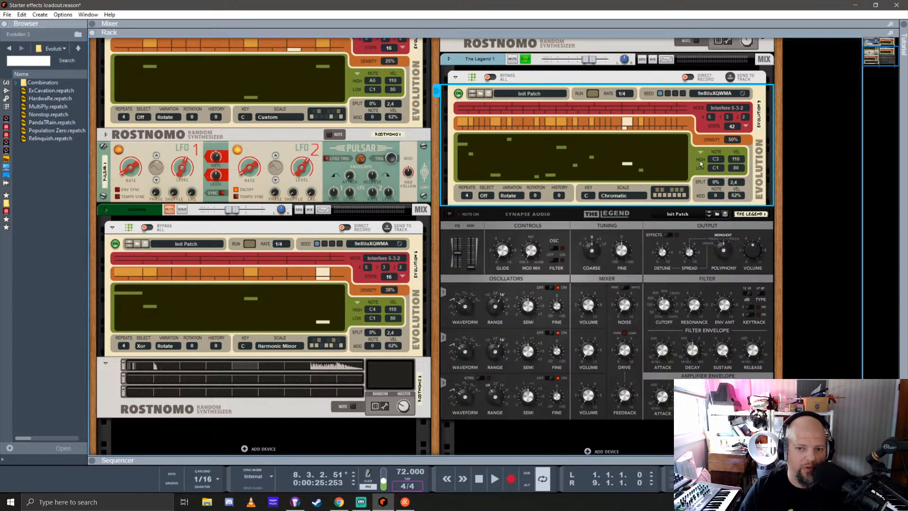
{"action": "left_click_drag", "start_coordinate": [716, 159], "coordinate": [717, 117]}
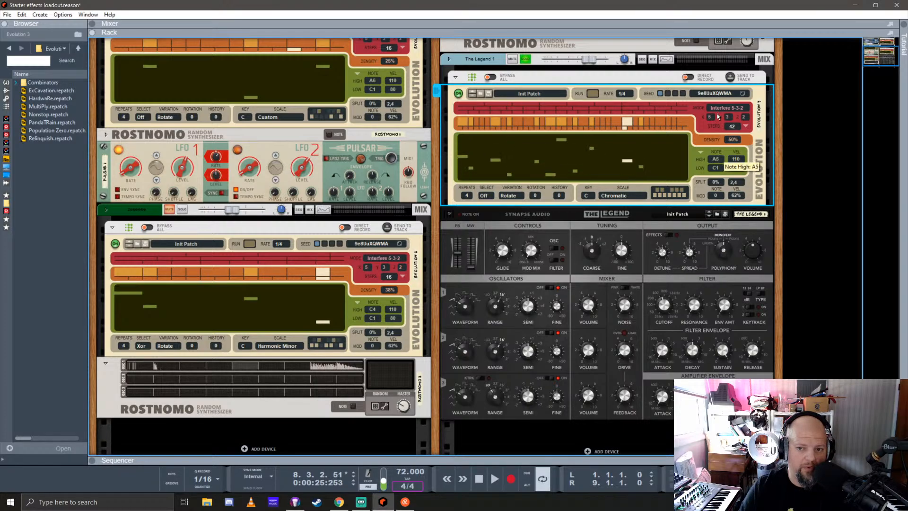
{"action": "left_click_drag", "start_coordinate": [717, 169], "coordinate": [721, 127]}
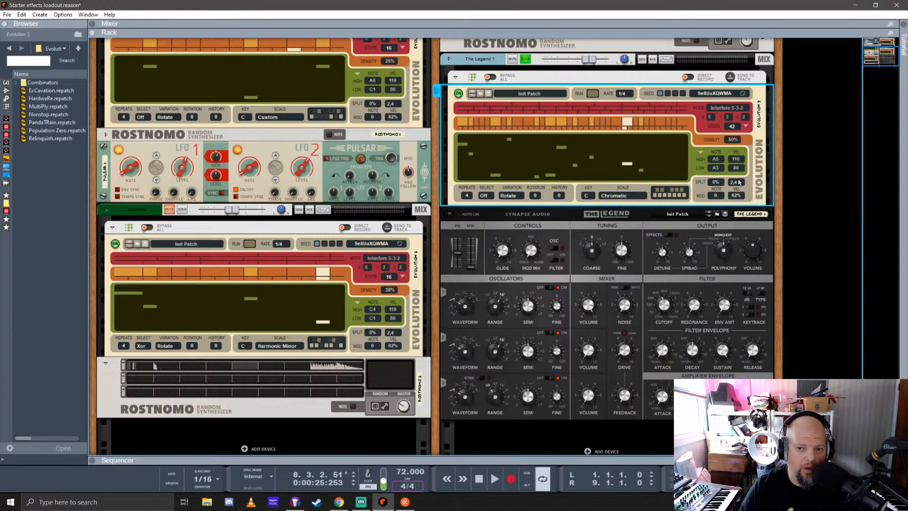
{"action": "left_click_drag", "start_coordinate": [737, 160], "coordinate": [740, 199]}
Set the scale of The Legend's Evolution player to Harmonic Minor and its repeats to 0
{"action": "left_click", "coordinate": [626, 196]}
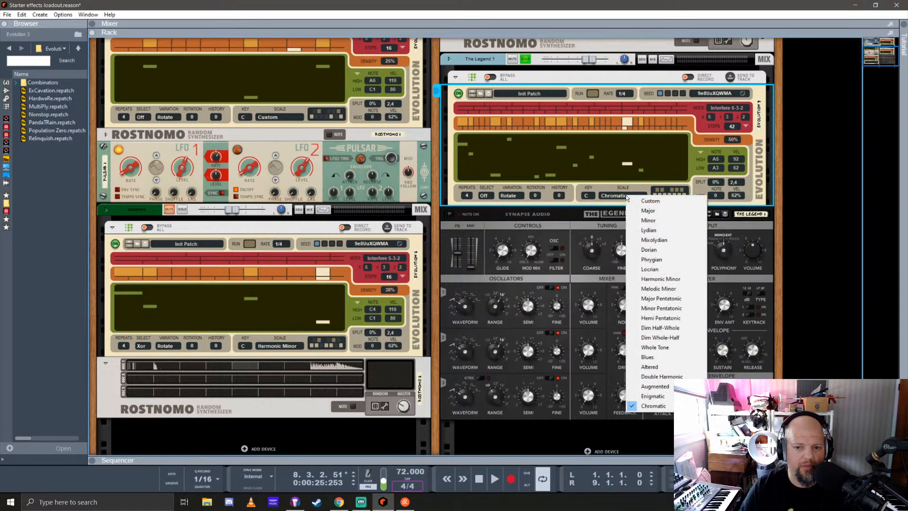
{"action": "left_click", "coordinate": [670, 221]}
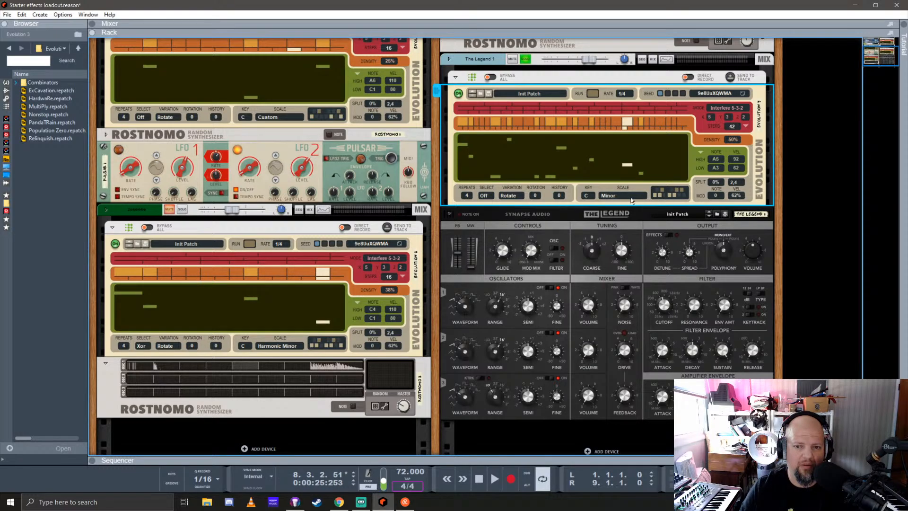
{"action": "left_click", "coordinate": [632, 199]}
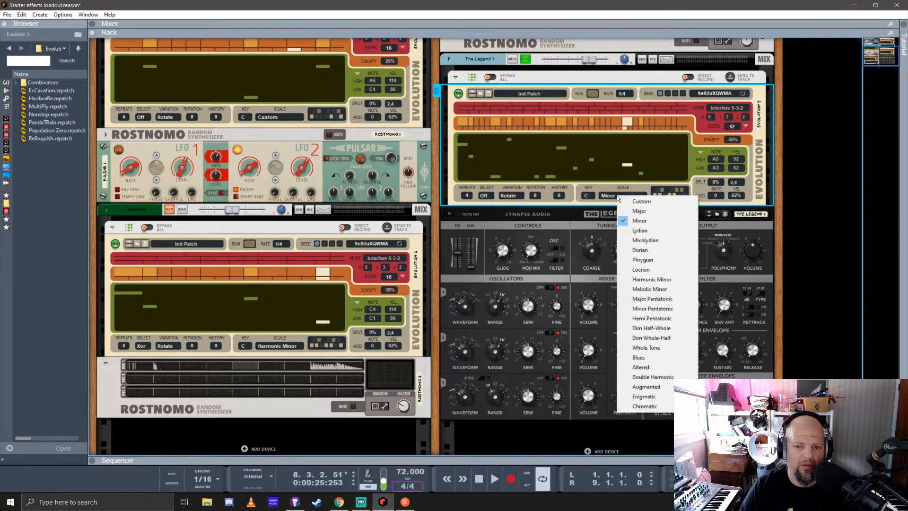
{"action": "left_click", "coordinate": [657, 279]}
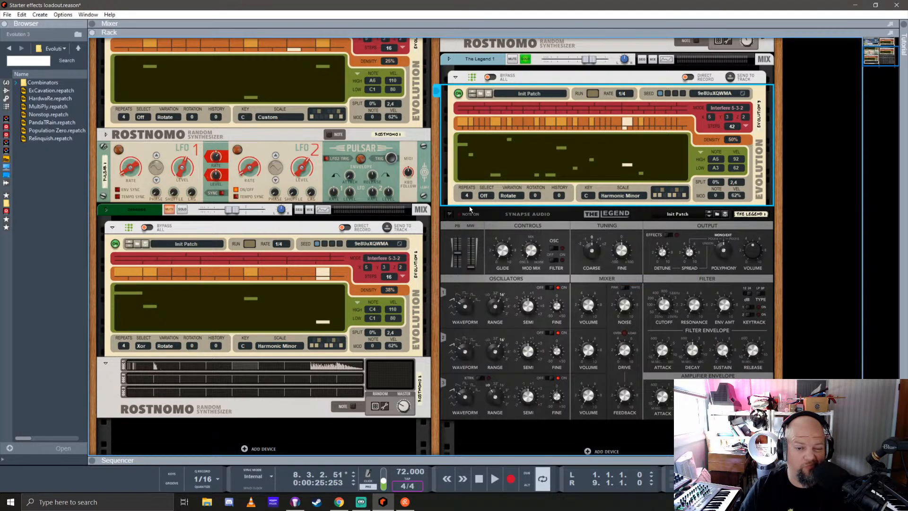
{"action": "left_click_drag", "start_coordinate": [466, 201], "coordinate": [471, 207]}
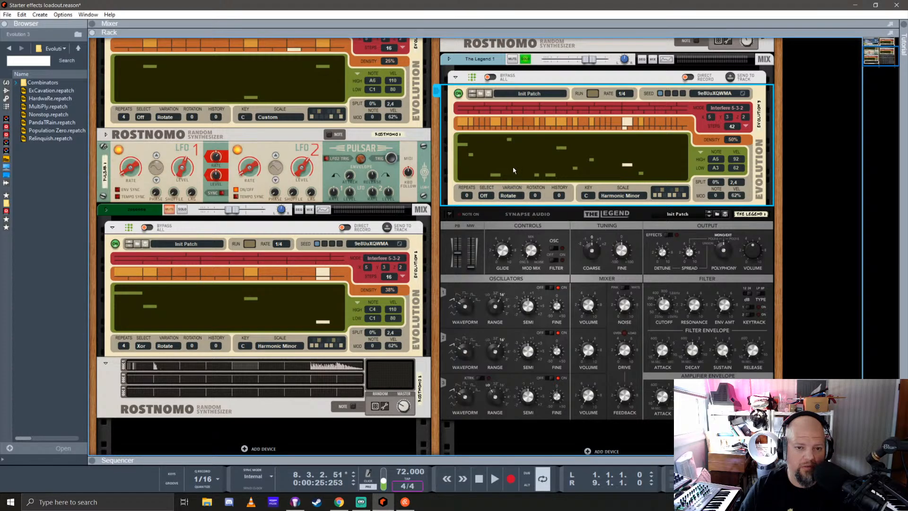
With playback running, switch off The Legend's oscillators 2 and 3 and raise oscillator 1's range
{"action": "key", "text": "space"}
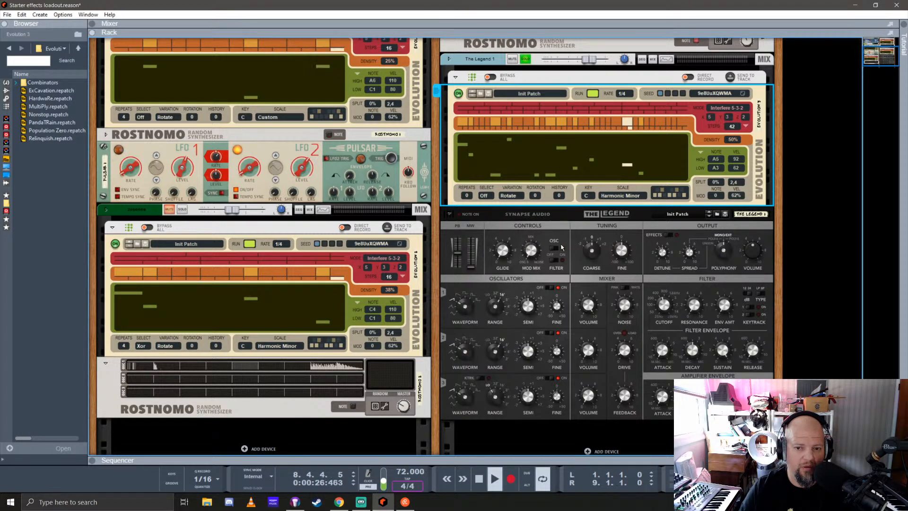
{"action": "scroll", "coordinate": [577, 232], "scroll_direction": "down", "scroll_amount": 3}
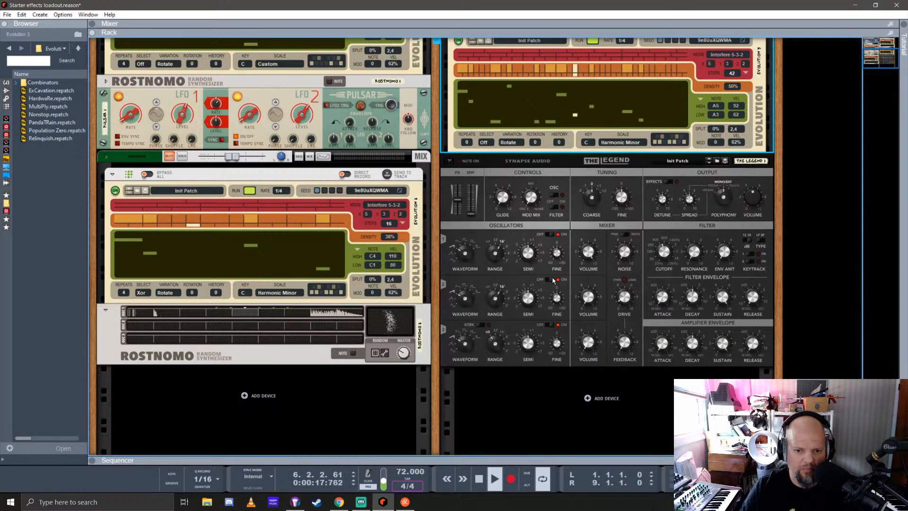
{"action": "left_click", "coordinate": [561, 304]}
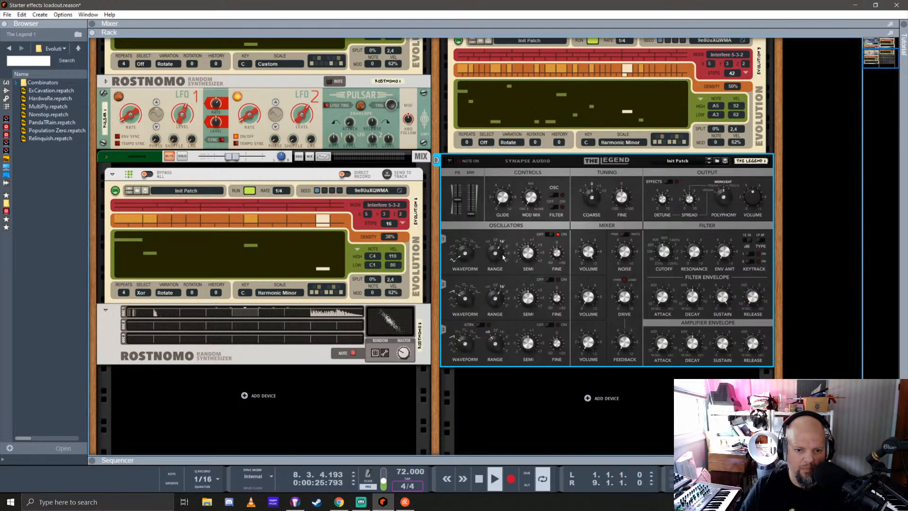
{"action": "left_click_drag", "start_coordinate": [497, 256], "coordinate": [501, 235]}
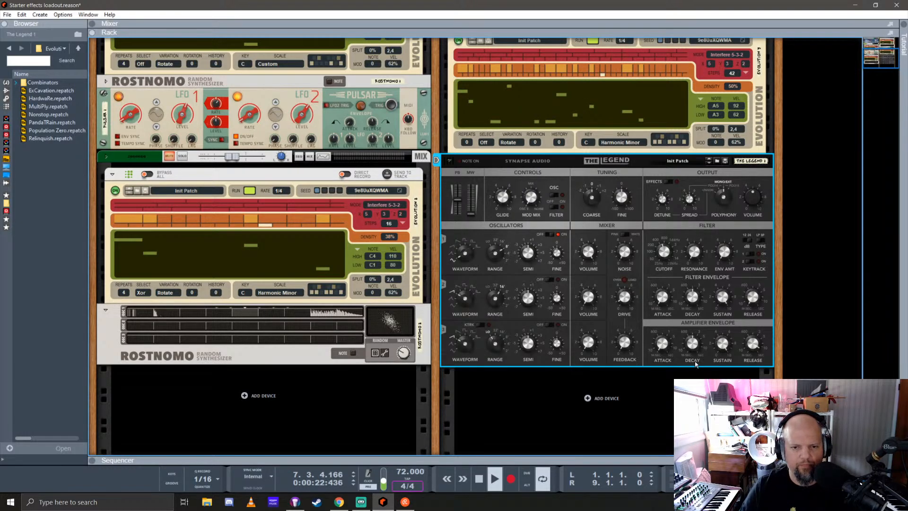
Change the rate of The Legend's Evolution player to 3/8
{"action": "scroll", "coordinate": [660, 286], "scroll_direction": "up", "scroll_amount": 2}
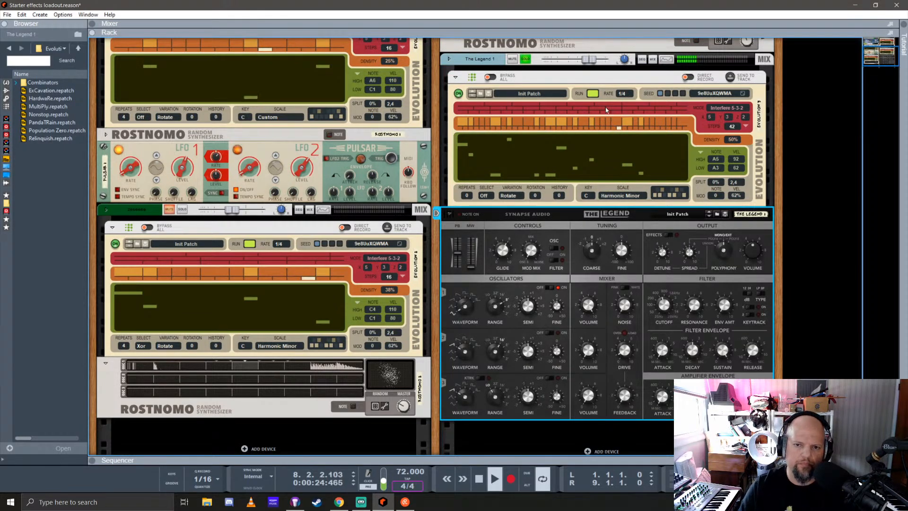
{"action": "left_click", "coordinate": [622, 94]}
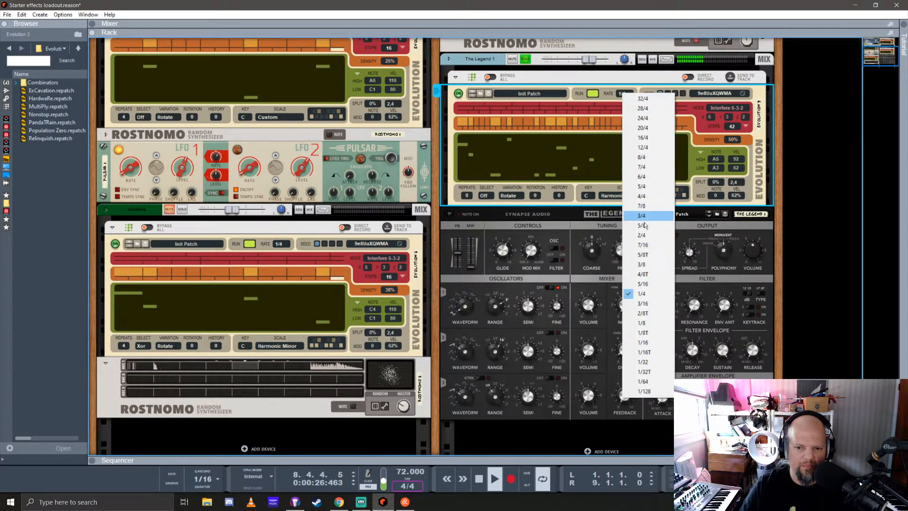
{"action": "left_click", "coordinate": [652, 265]}
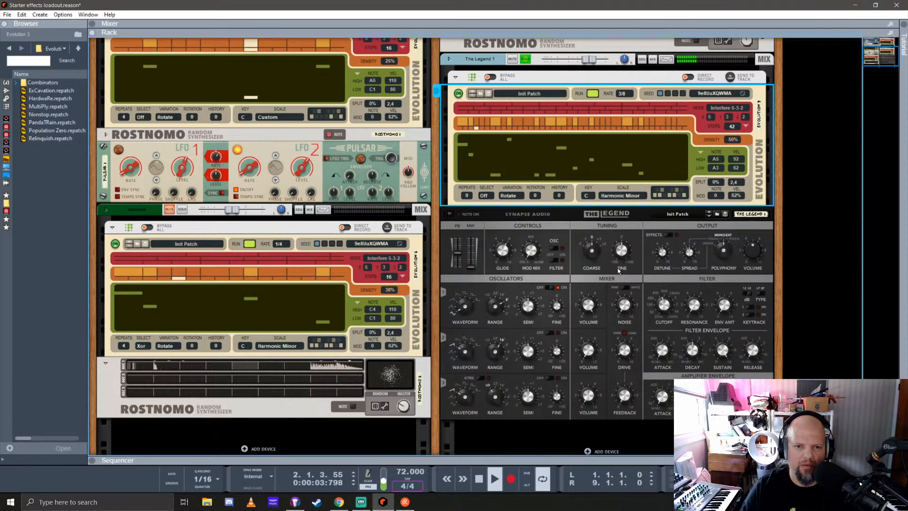
Adjust the modulation pitch range on The Legend's rear panel with unselected devices' cables dimmed, and return to the rack's front
{"action": "scroll", "coordinate": [619, 270], "scroll_direction": "down", "scroll_amount": 2}
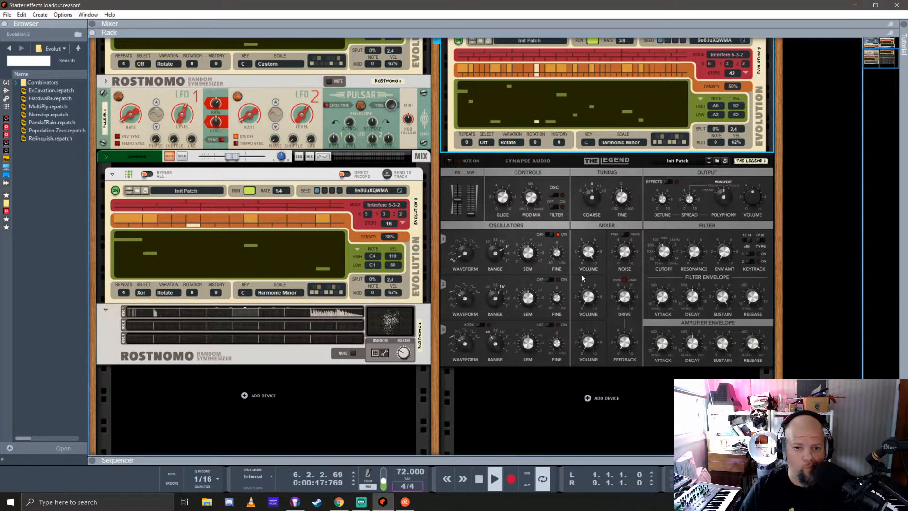
{"action": "key", "text": "Tab"}
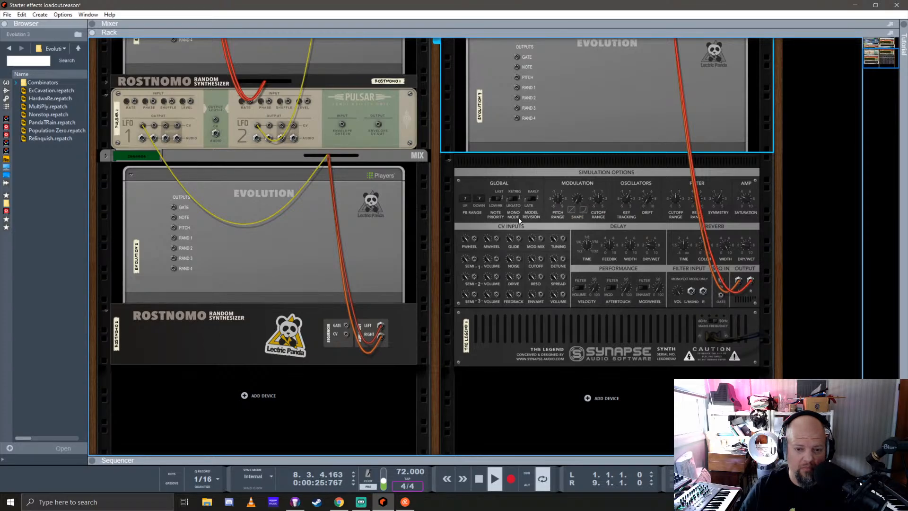
{"action": "left_click", "coordinate": [558, 201]}
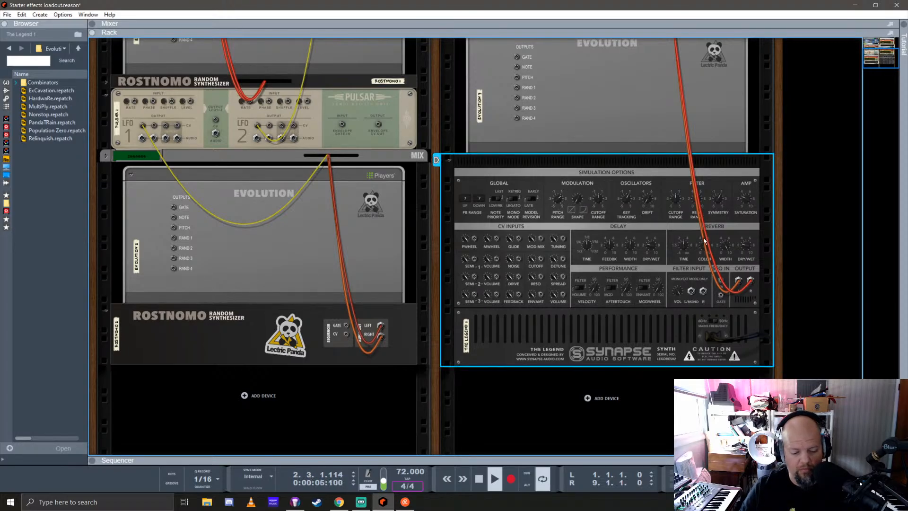
{"action": "key", "text": "k"}
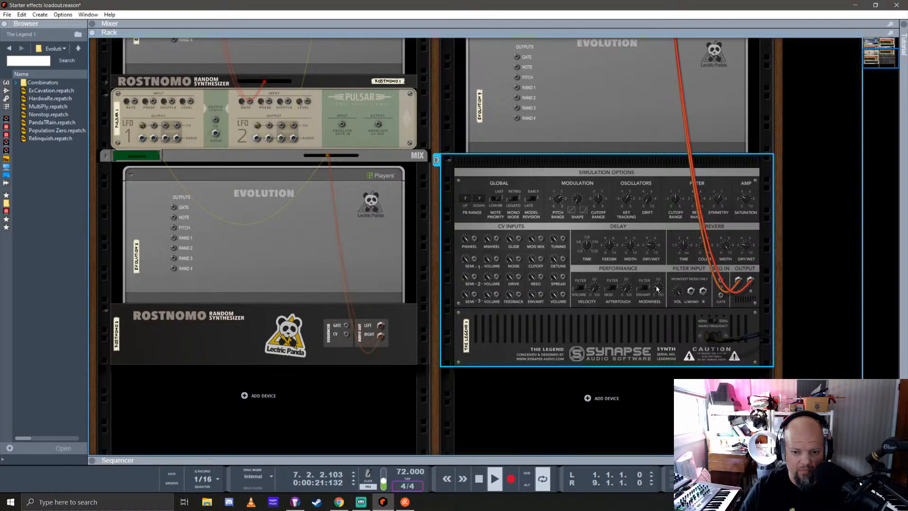
{"action": "key", "text": "Tab"}
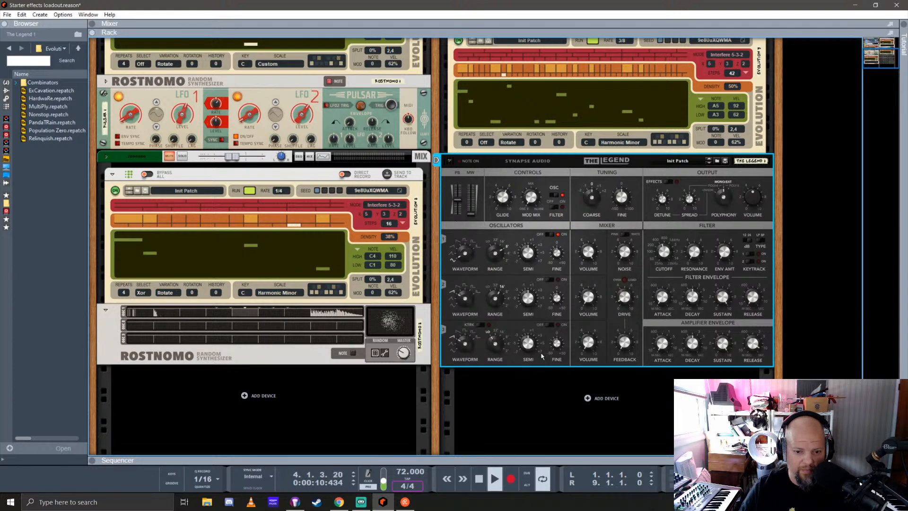
Switch on The Legend's oscillator 3, adjust its range and semitone tuning, and fine-tune the modulation amount with the mod wheel
{"action": "left_click", "coordinate": [552, 326]}
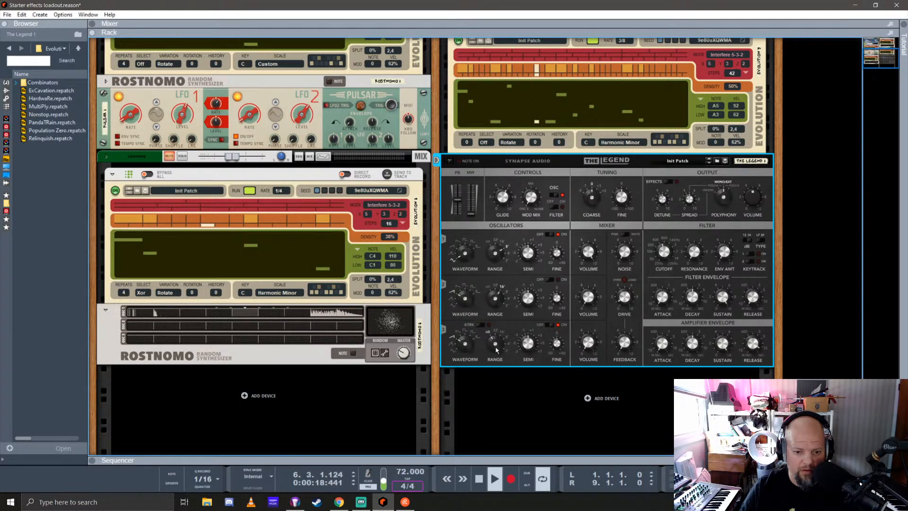
{"action": "left_click_drag", "start_coordinate": [496, 350], "coordinate": [505, 318]}
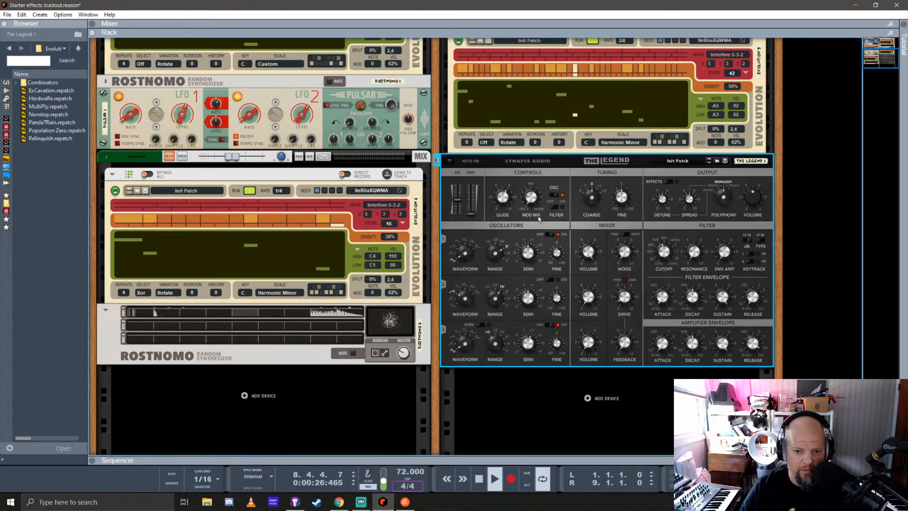
{"action": "mouse_move", "coordinate": [475, 215]}
{"action": "left_mouse_down"}
{"action": "mouse_move", "coordinate": [475, 198]}
{"action": "mouse_move", "coordinate": [473, 206]}
{"action": "left_mouse_up"}
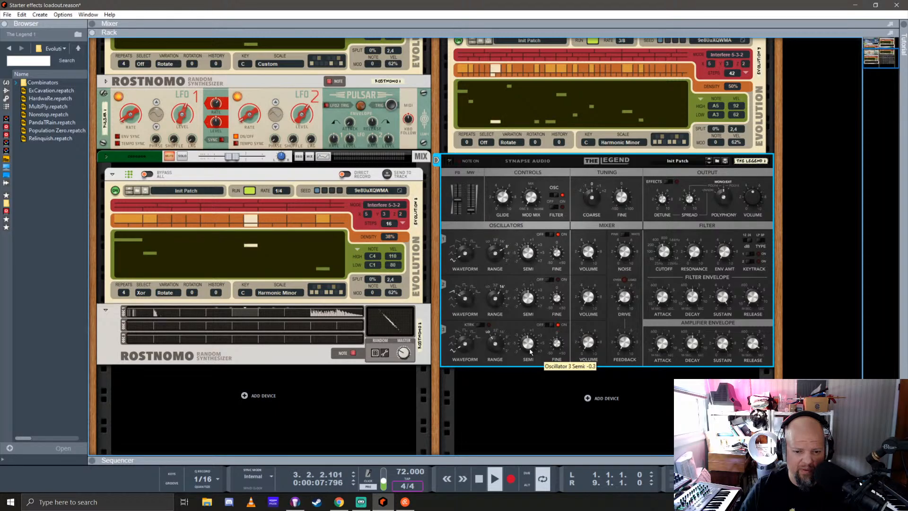
{"action": "left_click_drag", "start_coordinate": [531, 352], "coordinate": [532, 330]}
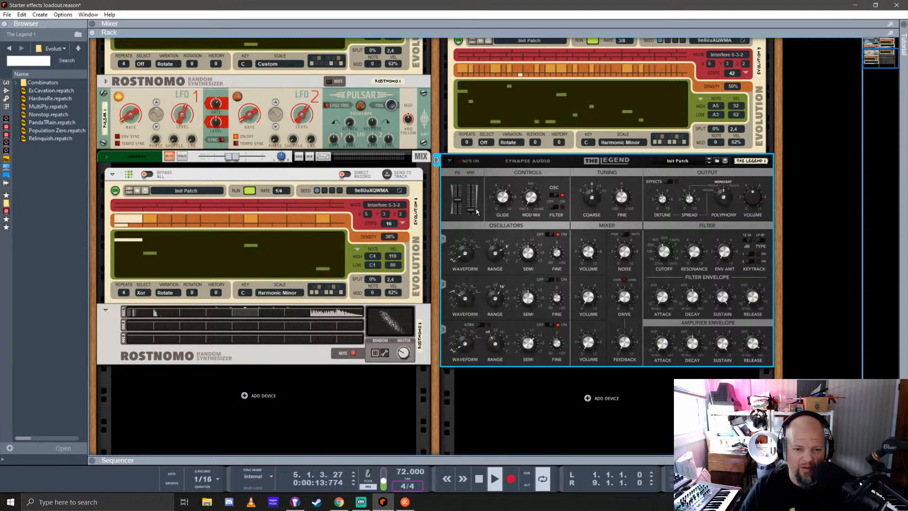
{"action": "mouse_move", "coordinate": [474, 213]}
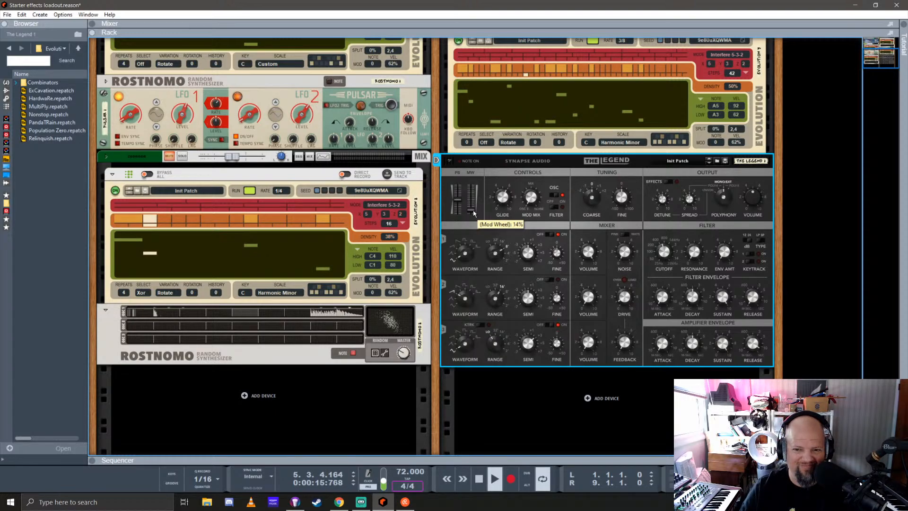
{"action": "left_click_drag", "start_coordinate": [474, 213], "coordinate": [475, 217]}
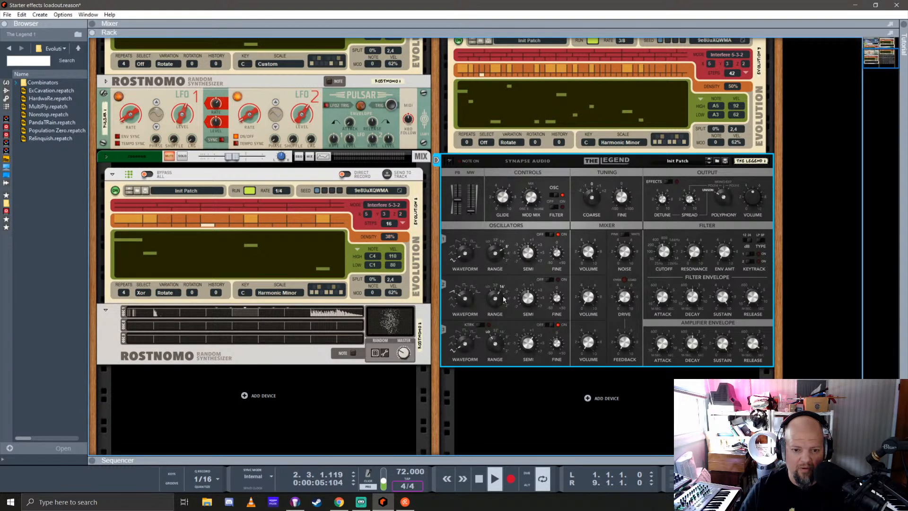
Switch on The Legend's oscillator 2, change its waveform and range, and balance its fine tuning and mixer volume
{"action": "left_click_drag", "start_coordinate": [464, 305], "coordinate": [465, 312]}
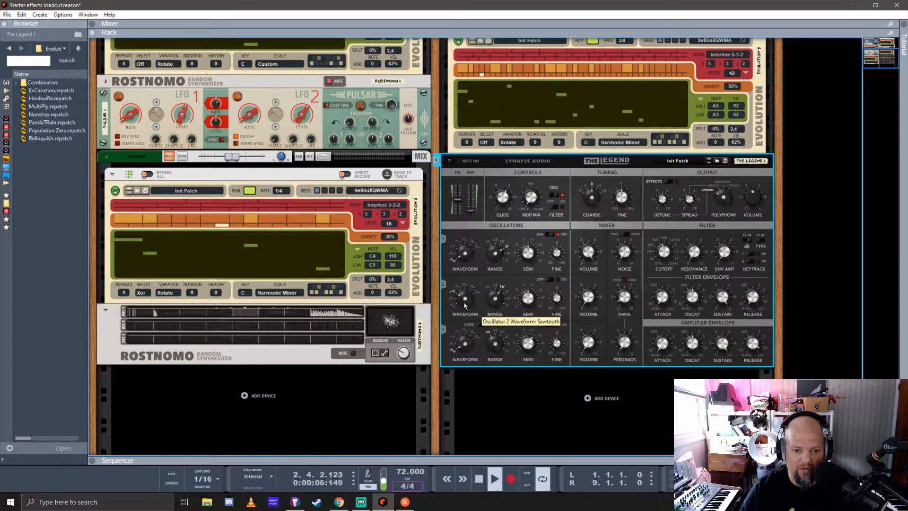
{"action": "left_click", "coordinate": [551, 281]}
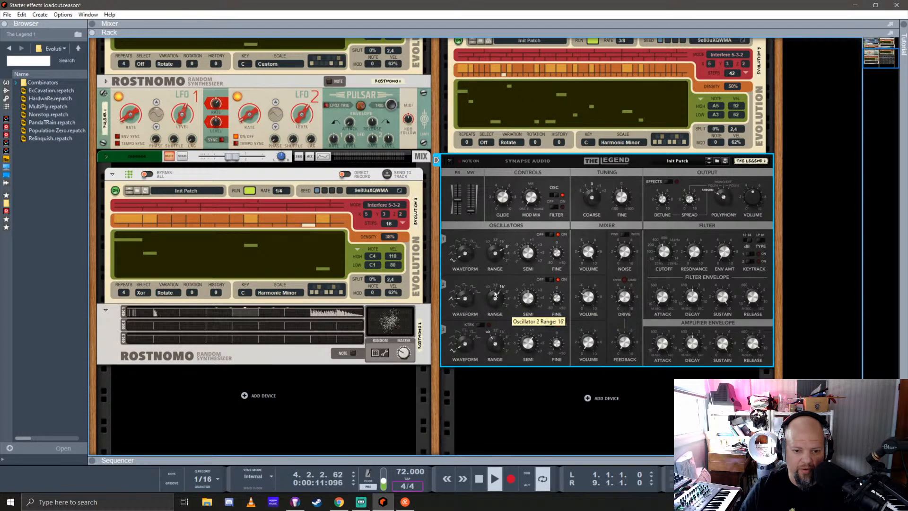
{"action": "left_click_drag", "start_coordinate": [494, 294], "coordinate": [495, 306]}
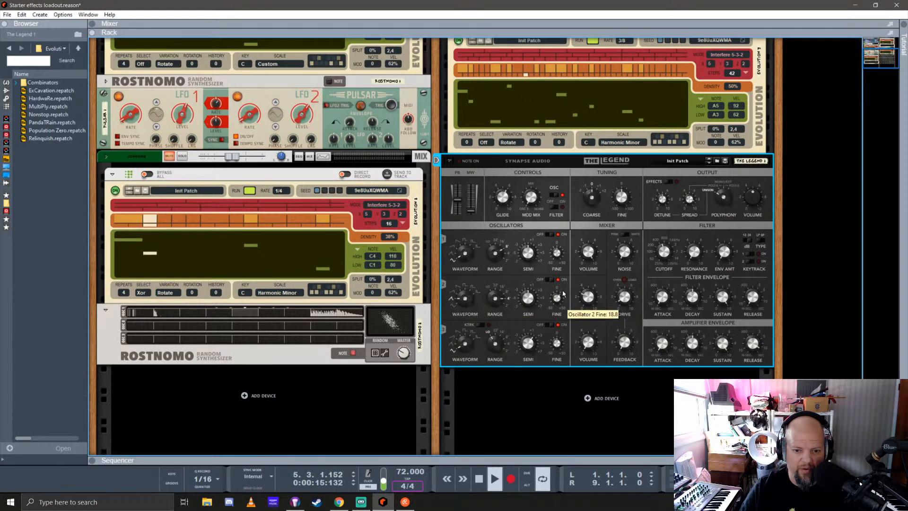
{"action": "left_click_drag", "start_coordinate": [563, 293], "coordinate": [557, 303]}
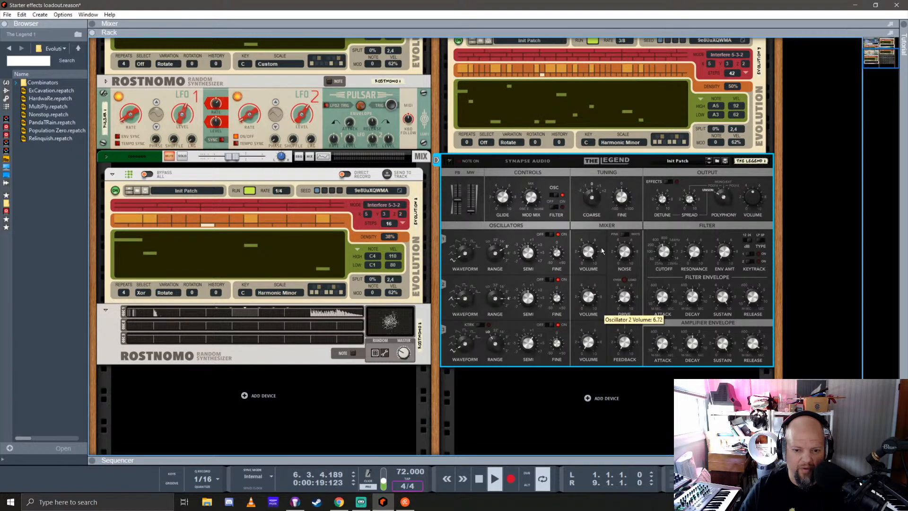
{"action": "mouse_move", "coordinate": [602, 250]}
{"action": "left_mouse_down"}
{"action": "mouse_move", "coordinate": [611, 224]}
{"action": "mouse_move", "coordinate": [611, 246]}
{"action": "left_mouse_up"}
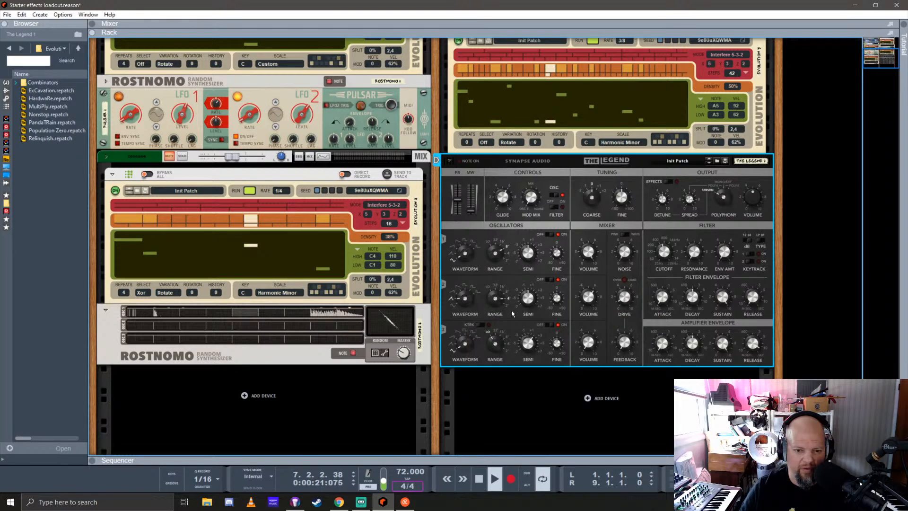
Adjust the semitone tuning and waveform of The Legend's oscillator 2
{"action": "left_click_drag", "start_coordinate": [526, 302], "coordinate": [531, 243]}
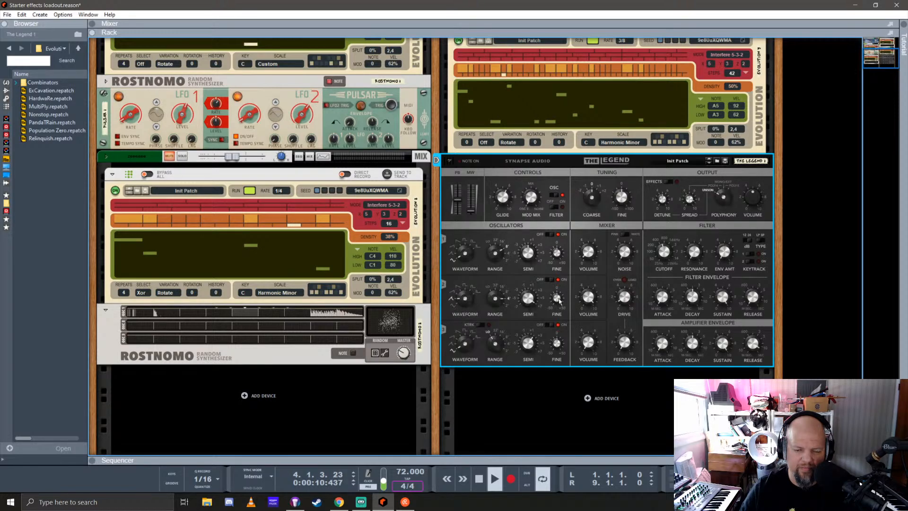
{"action": "mouse_move", "coordinate": [587, 290]}
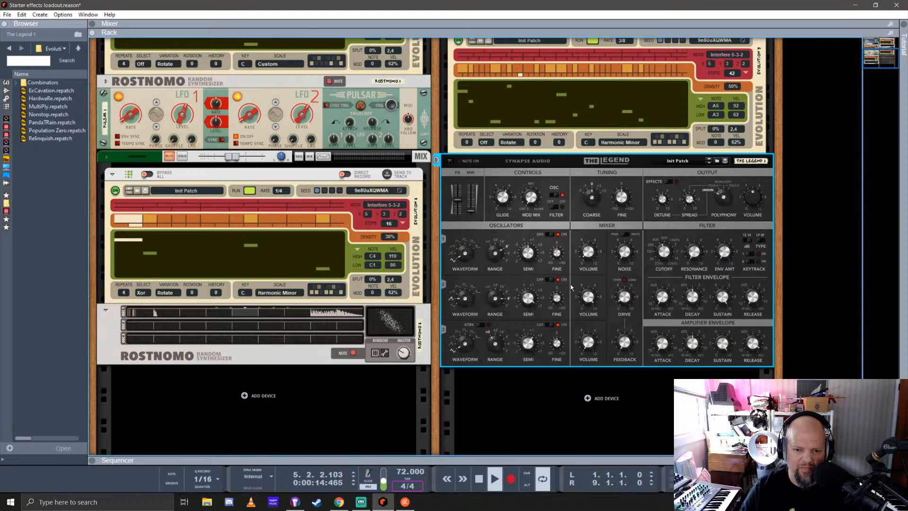
{"action": "mouse_move", "coordinate": [470, 297]}
{"action": "left_mouse_down"}
{"action": "mouse_move", "coordinate": [472, 279]}
{"action": "mouse_move", "coordinate": [468, 301]}
{"action": "left_mouse_up"}
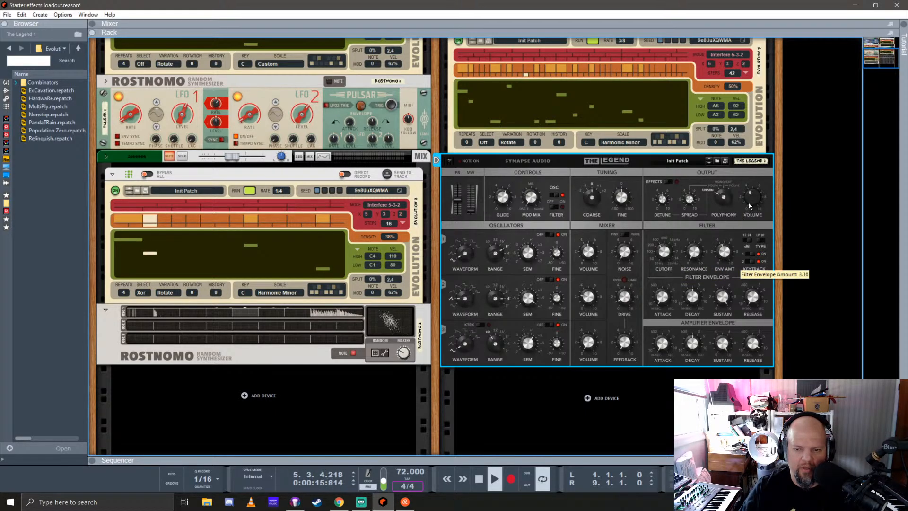
Raise The Legend's output volume, lower oscillator 3's semitone tuning to about -2.4, and adjust oscillator 2's fine tuning
{"action": "left_click_drag", "start_coordinate": [750, 206], "coordinate": [758, 186]}
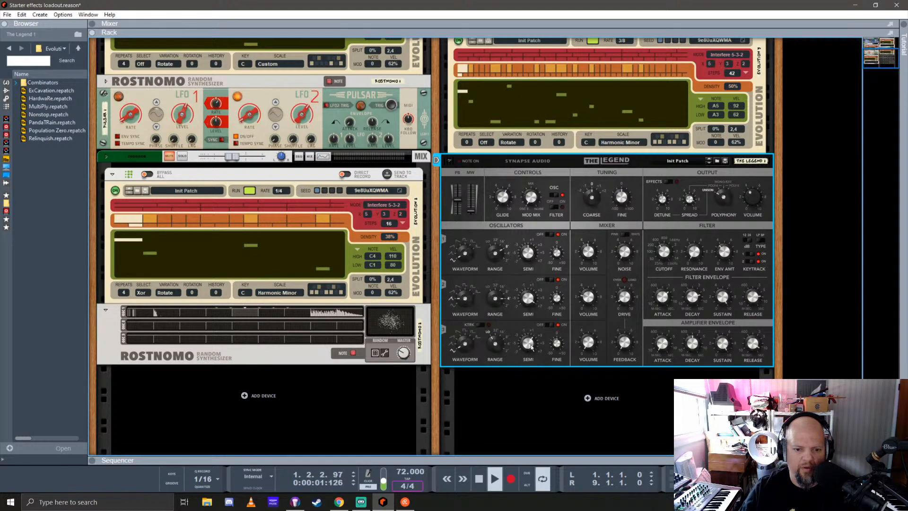
{"action": "left_click_drag", "start_coordinate": [524, 346], "coordinate": [524, 361]}
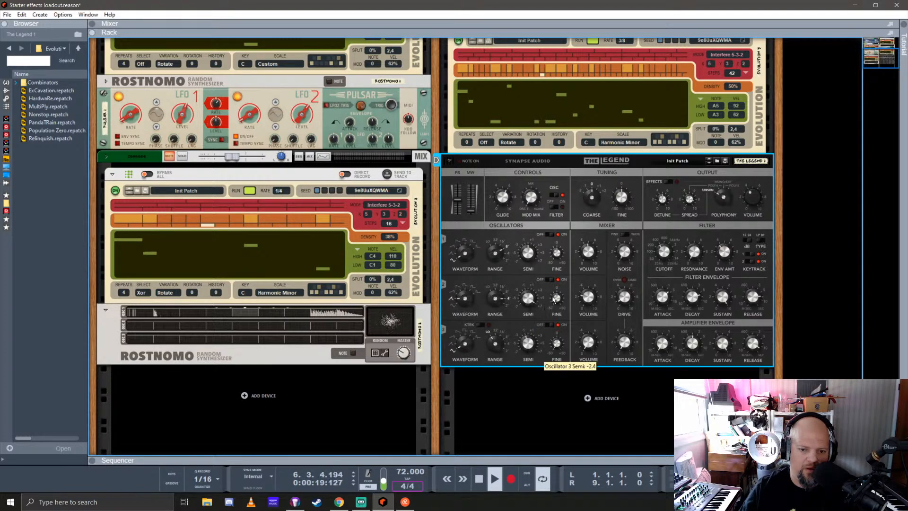
{"action": "left_click_drag", "start_coordinate": [554, 299], "coordinate": [559, 279]}
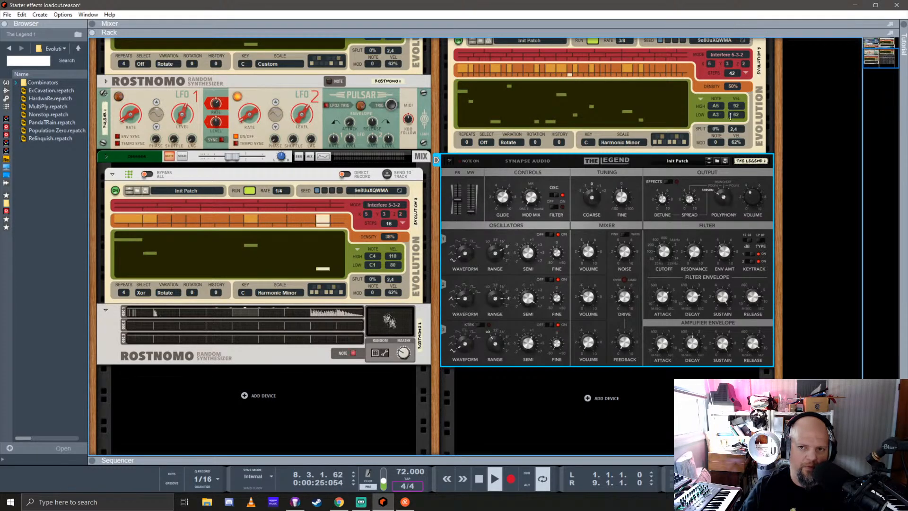
In the mixer, enable sends 1 and 5 on The Legend 1 channel and lower its fader
{"action": "key", "text": "F5"}
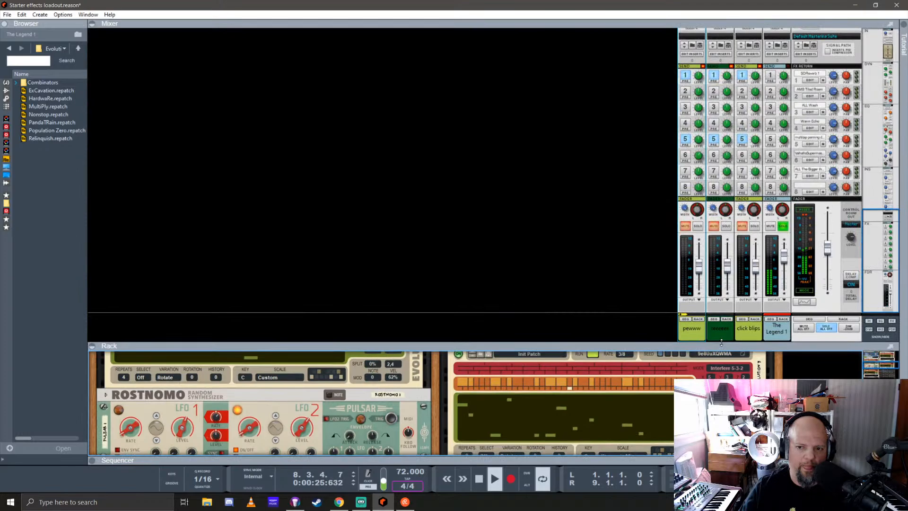
{"action": "left_click", "coordinate": [771, 74]}
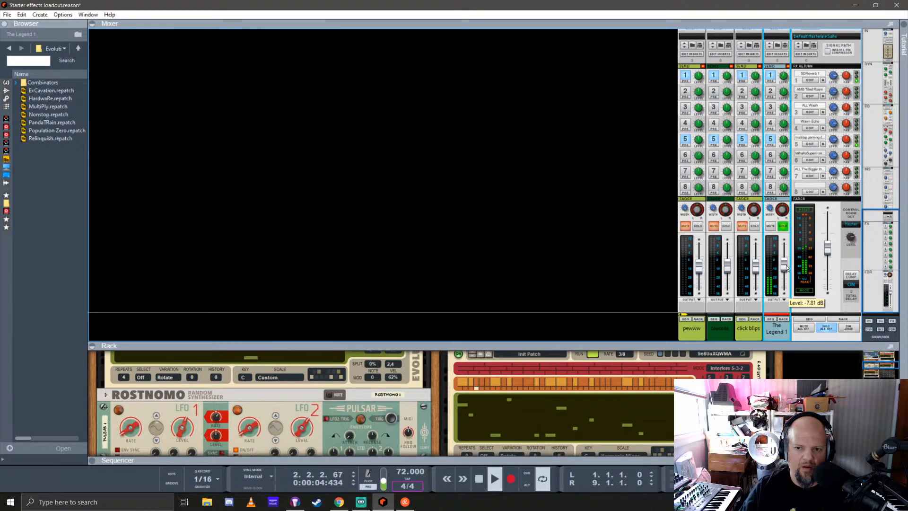
{"action": "left_click", "coordinate": [771, 138]}
{"action": "left_click_drag", "start_coordinate": [785, 271], "coordinate": [786, 273]}
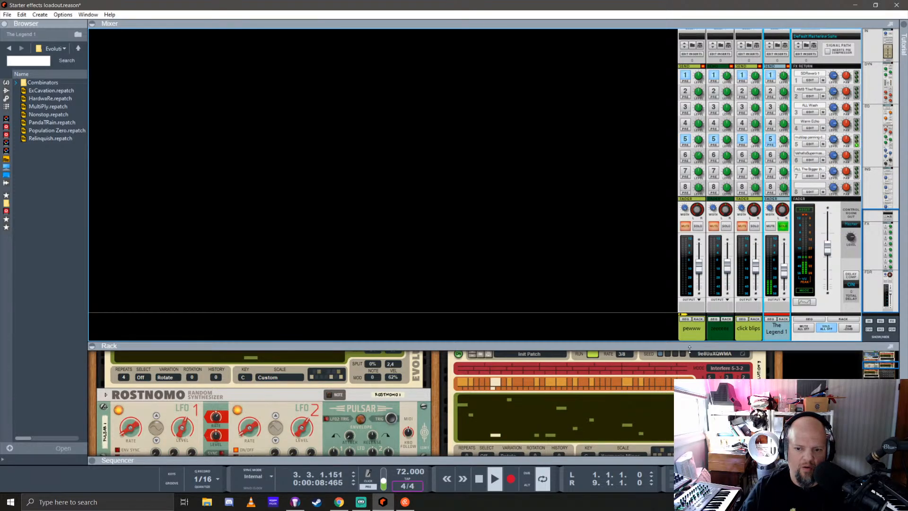
Turn off solo on The Legend 1 channel and shrink the mixer area to give the rack more room
{"action": "left_click_drag", "start_coordinate": [690, 347], "coordinate": [714, 318]}
{"action": "left_click", "coordinate": [781, 199]}
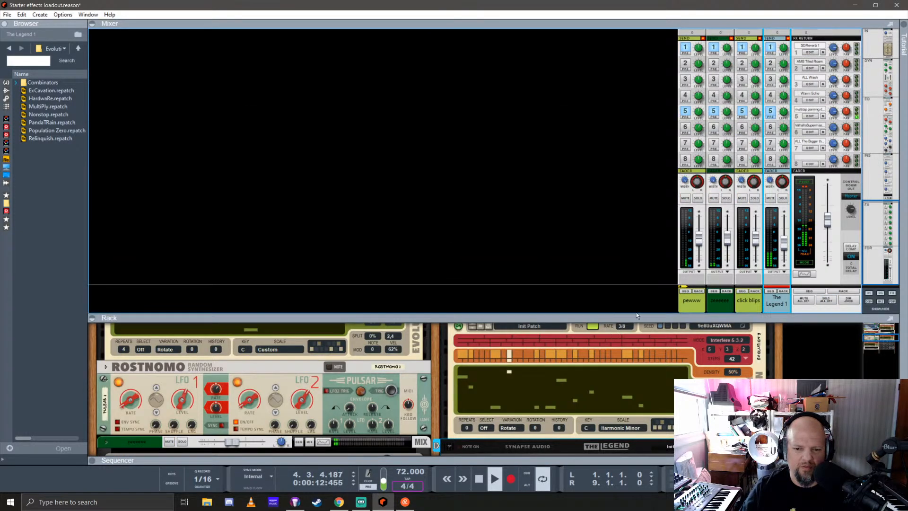
{"action": "left_click_drag", "start_coordinate": [636, 313], "coordinate": [638, 78]}
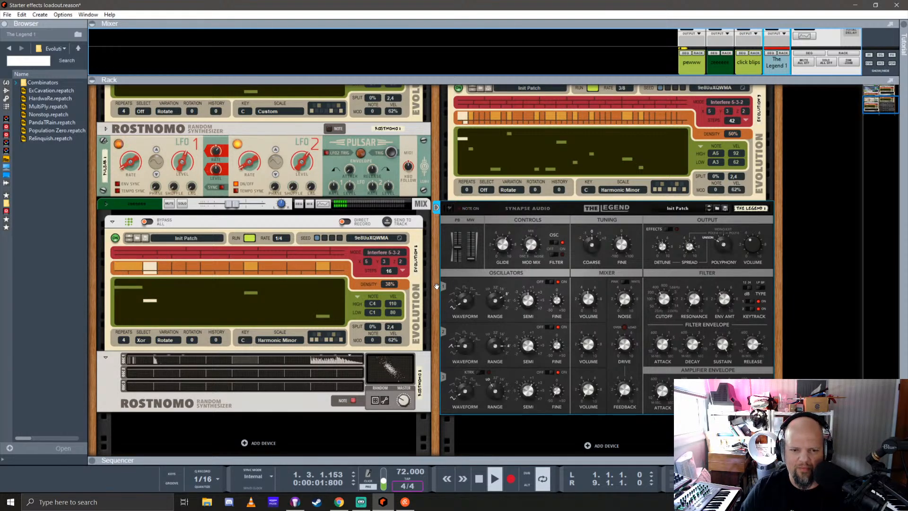
{"action": "scroll", "coordinate": [437, 287], "scroll_direction": "down", "scroll_amount": 1}
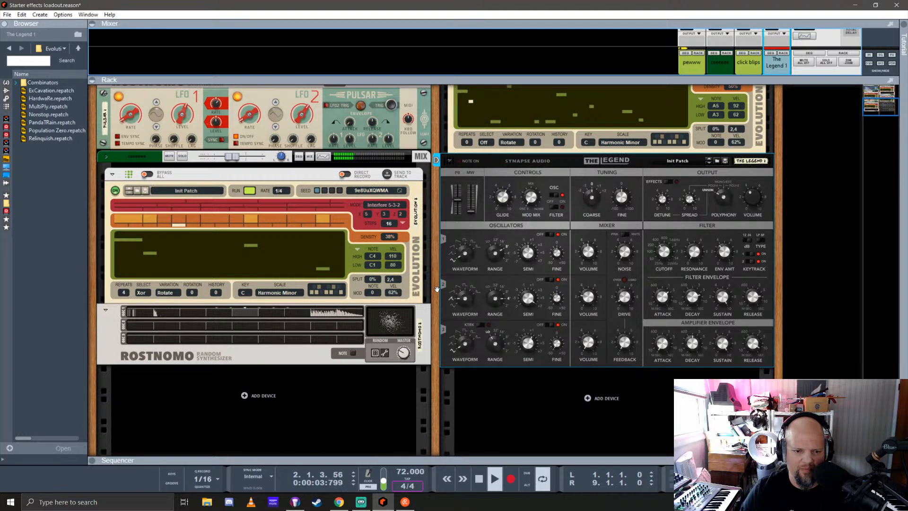
{"action": "scroll", "coordinate": [436, 288], "scroll_direction": "up", "scroll_amount": 1}
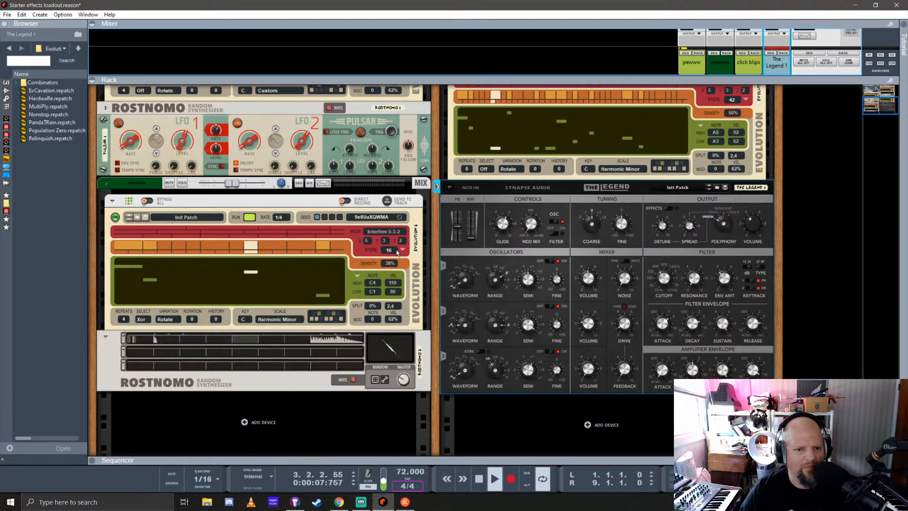
{"action": "scroll", "coordinate": [406, 255], "scroll_direction": "up", "scroll_amount": 2}
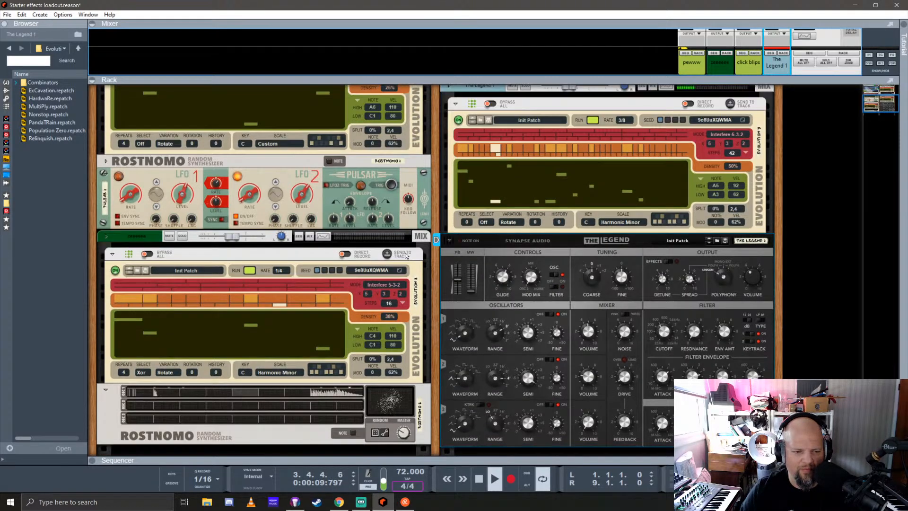
{"action": "scroll", "coordinate": [435, 273], "scroll_direction": "down", "scroll_amount": 3}
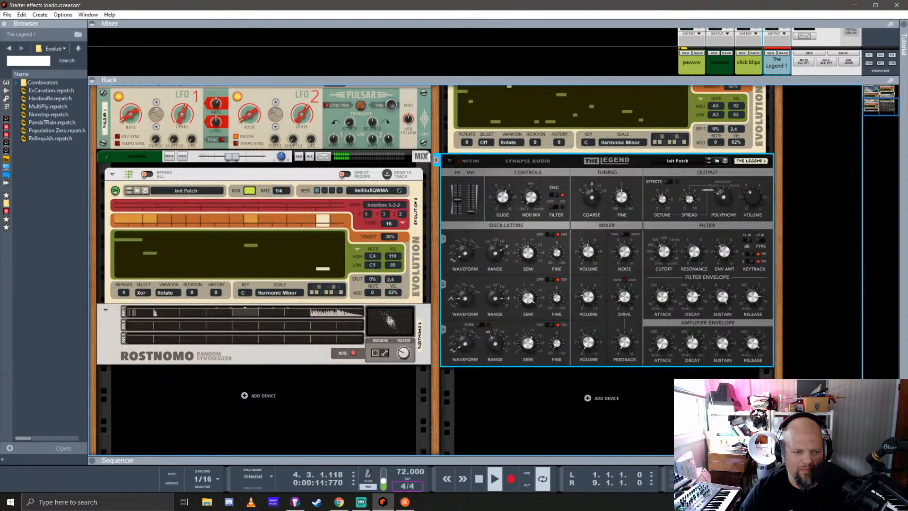
Show the instrument devices in the browser for a search, and stop playback with the song position back at the start
{"action": "left_click", "coordinate": [6, 84]}
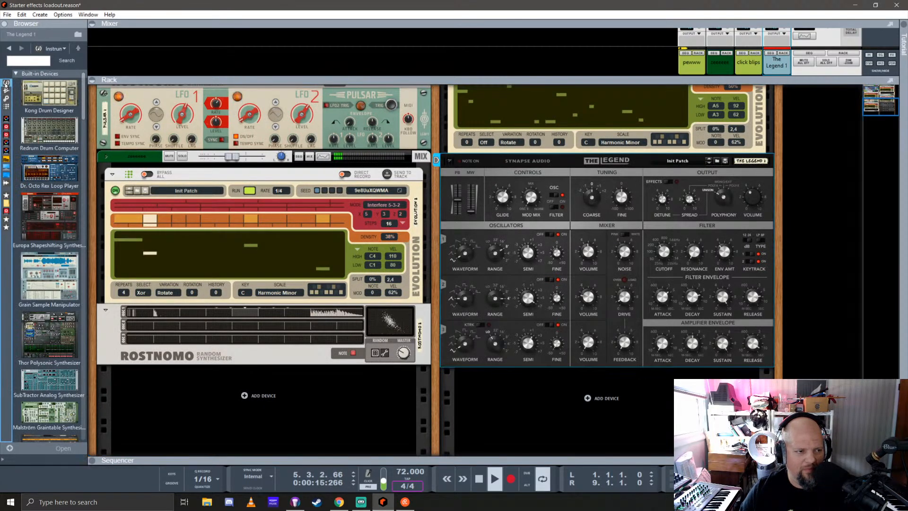
{"action": "left_click", "coordinate": [22, 62]}
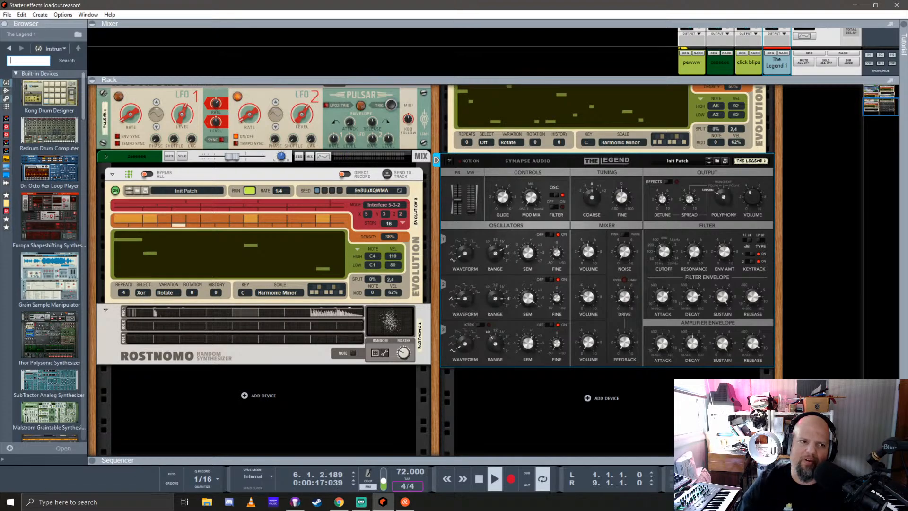
{"action": "type", "text": "0"}
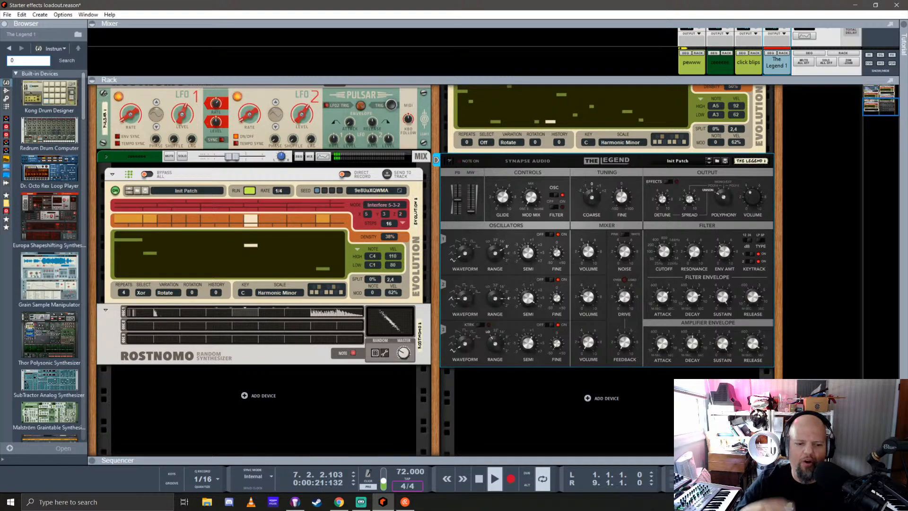
{"action": "type", "text": "0"}
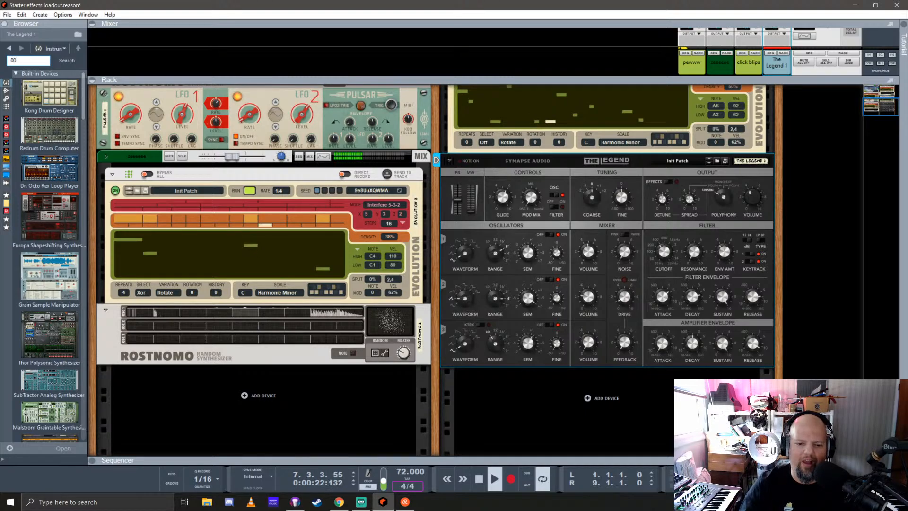
{"action": "double_click", "coordinate": [479, 478]}
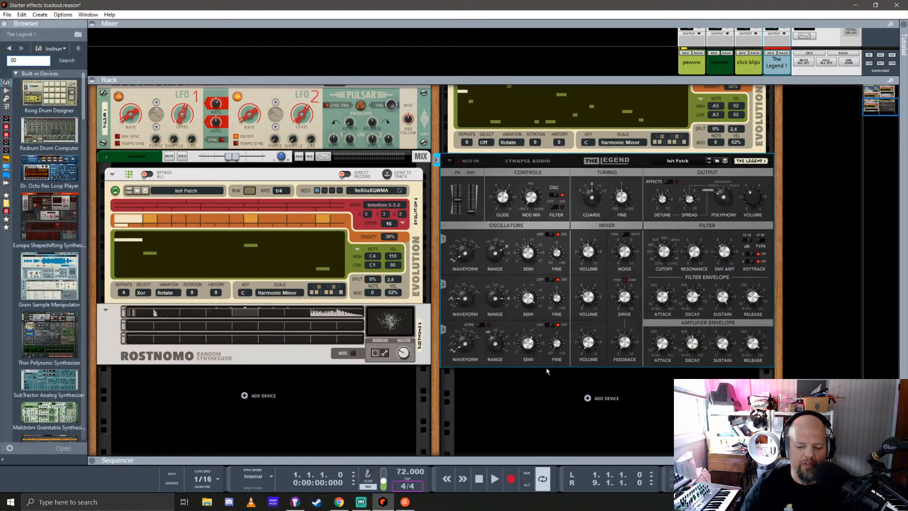
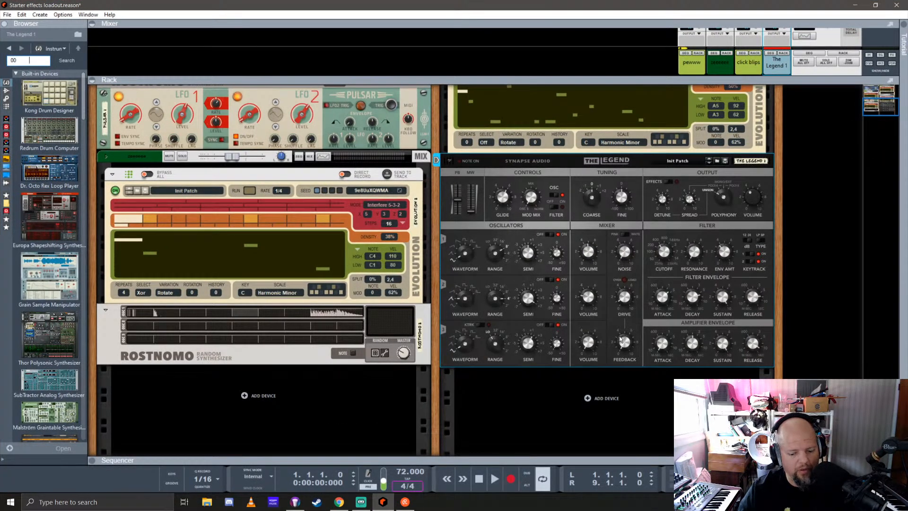
Search the browser for "00" and clear the search text
{"action": "key", "text": "Return"}
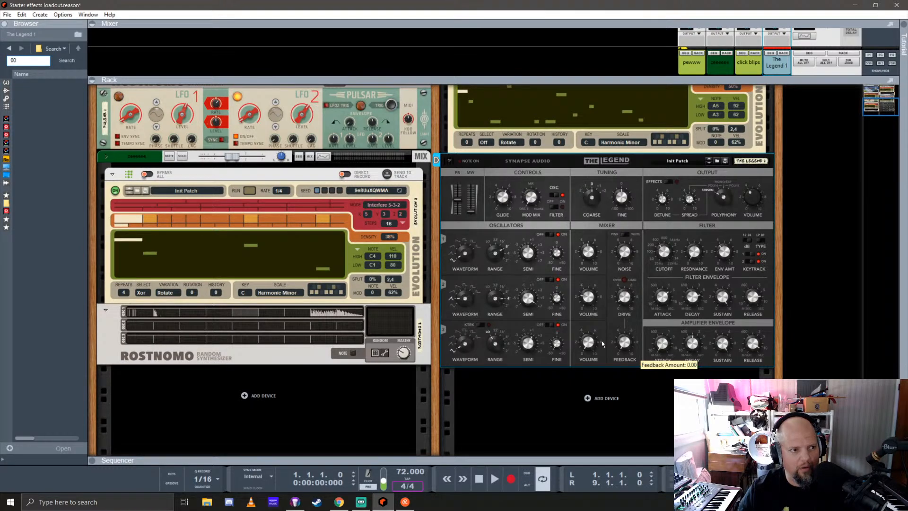
{"action": "left_click_drag", "start_coordinate": [37, 61], "coordinate": [10, 61]}
{"action": "key", "text": "BackSpace"}
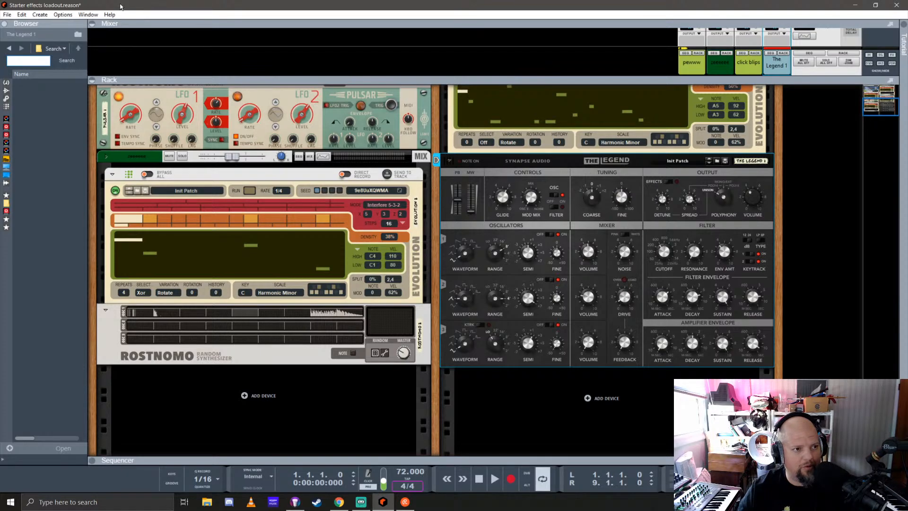
Play the song briefly from the start and stop playback
{"action": "left_click", "coordinate": [137, 52]}
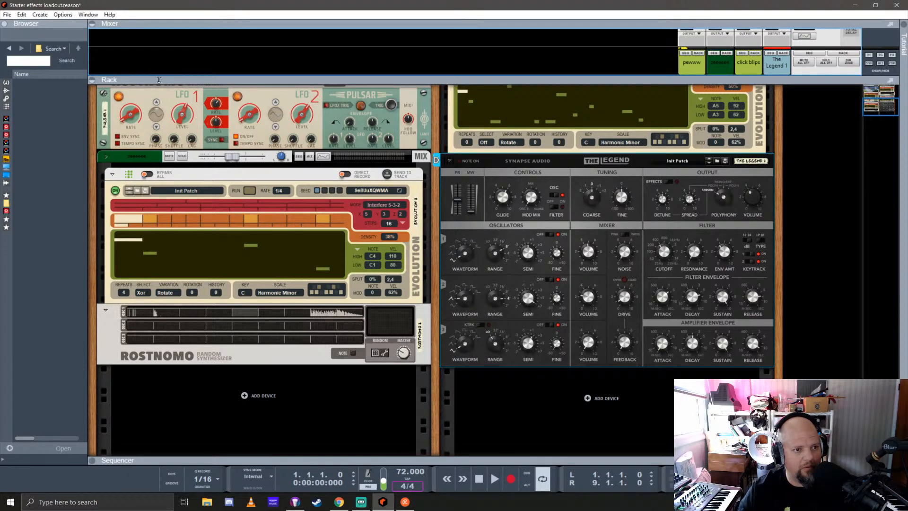
{"action": "key", "text": "space"}
{"action": "key", "text": "space"}
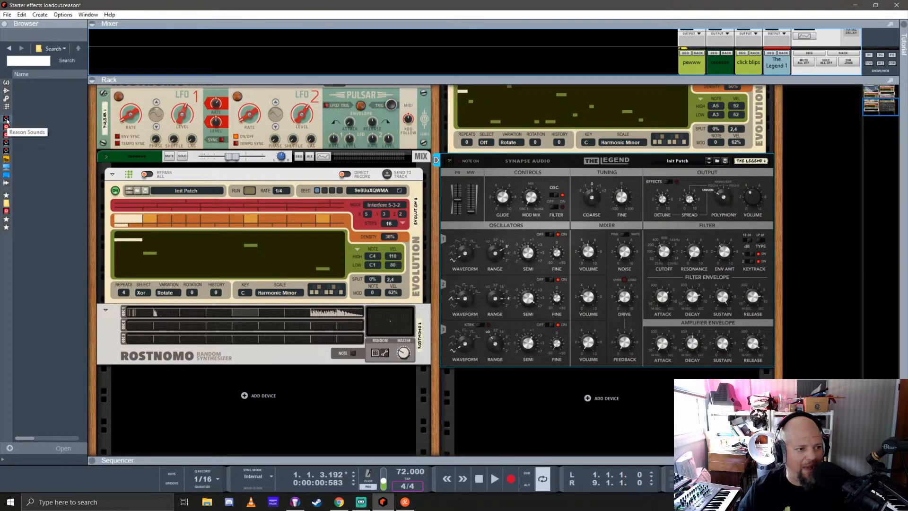
Examine the loop, drum and instrument sound banks in the browser, including the patches inside the 10 FX folder
{"action": "left_click", "coordinate": [6, 153]}
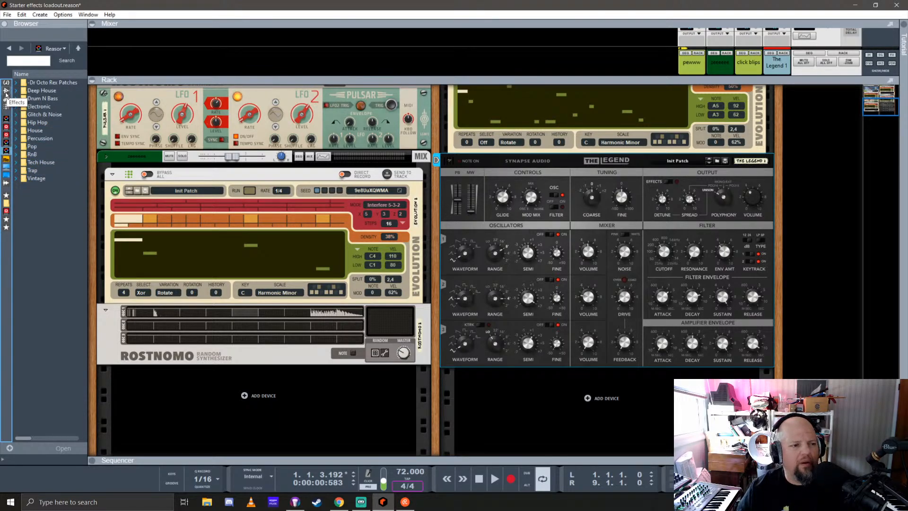
{"action": "left_click", "coordinate": [7, 148]}
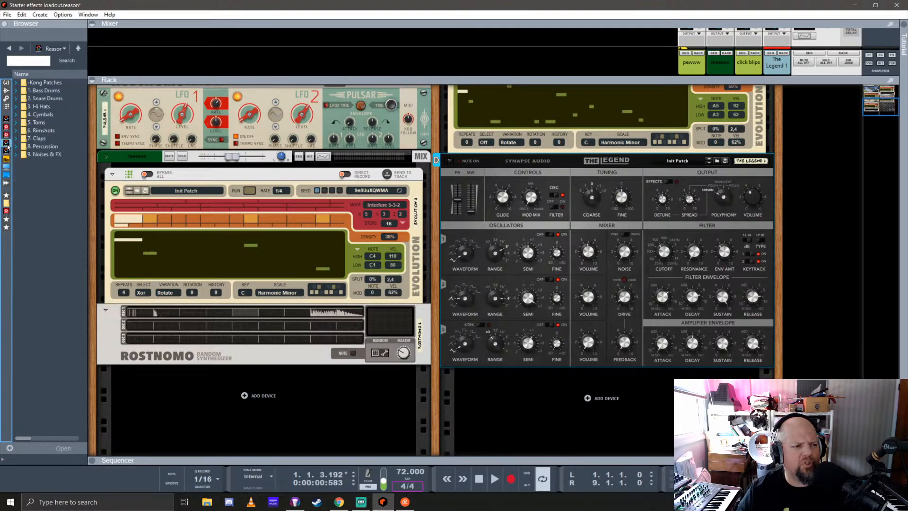
{"action": "left_click", "coordinate": [6, 119]}
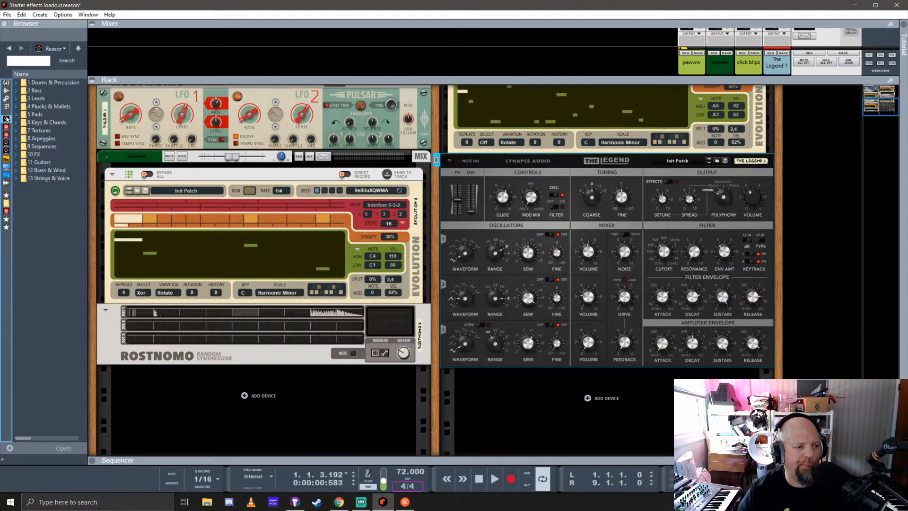
{"action": "left_click", "coordinate": [26, 154]}
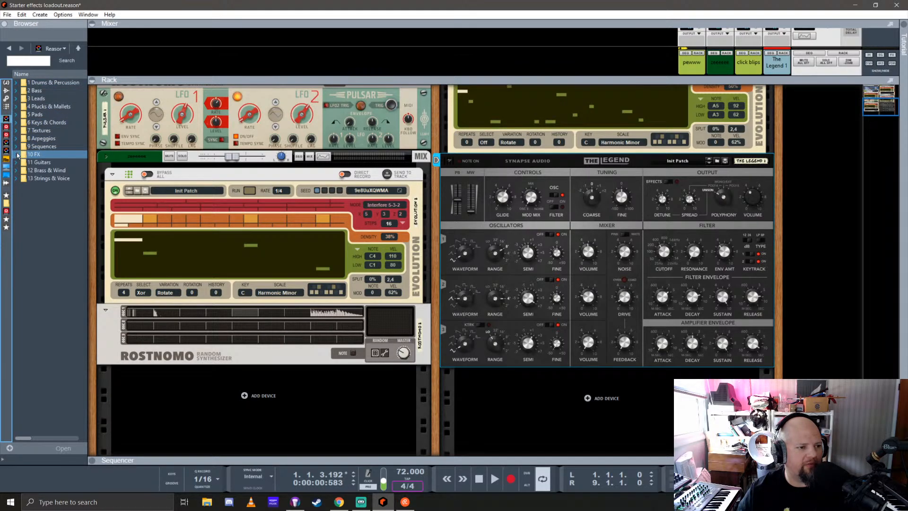
{"action": "left_click", "coordinate": [17, 154]}
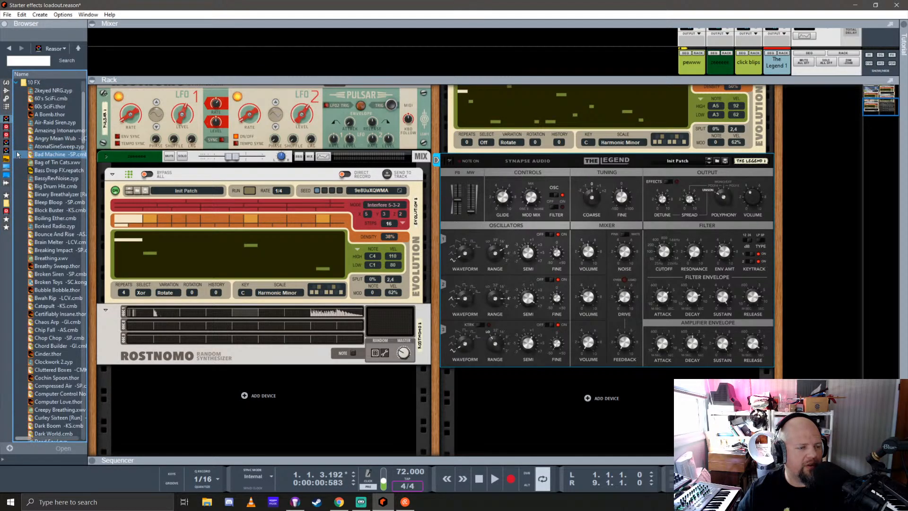
{"action": "scroll", "coordinate": [53, 191], "scroll_direction": "down", "scroll_amount": 15}
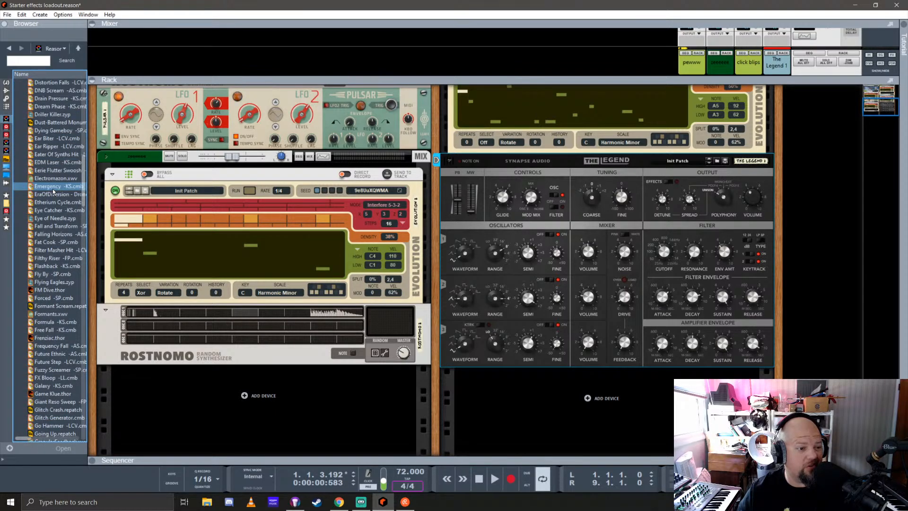
{"action": "scroll", "coordinate": [53, 190], "scroll_direction": "up", "scroll_amount": 15}
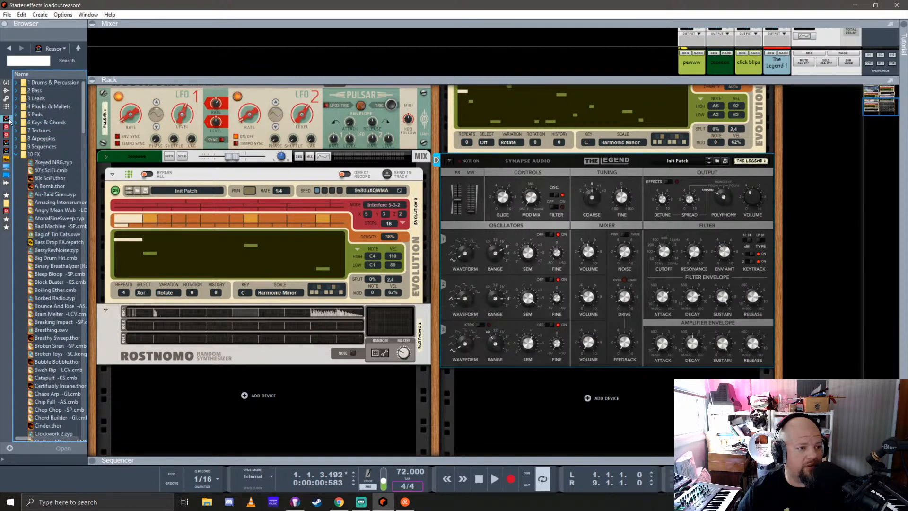
Search the sound bank for "ambience" and add the Vessal Ambience.sxt patch as a new instrument below the Rostnomo device
{"action": "left_click", "coordinate": [24, 60]}
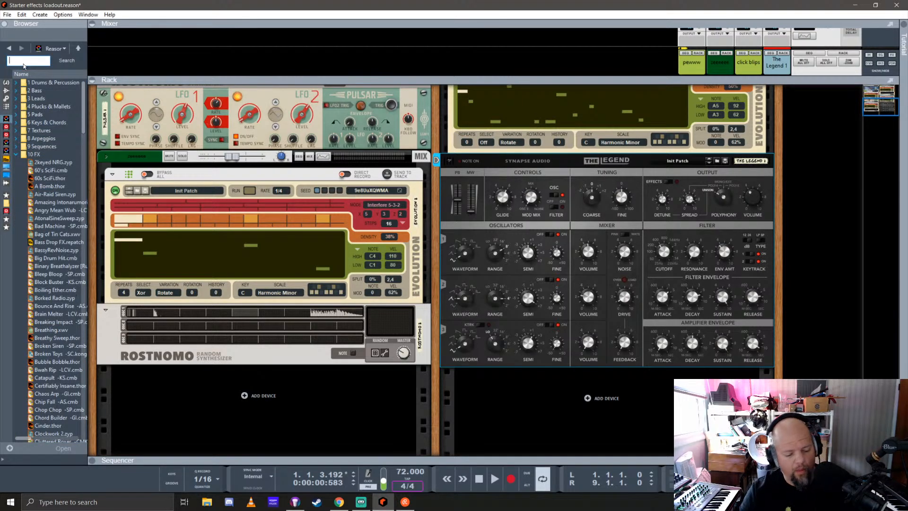
{"action": "type", "text": "ambience"}
{"action": "key", "text": "Return"}
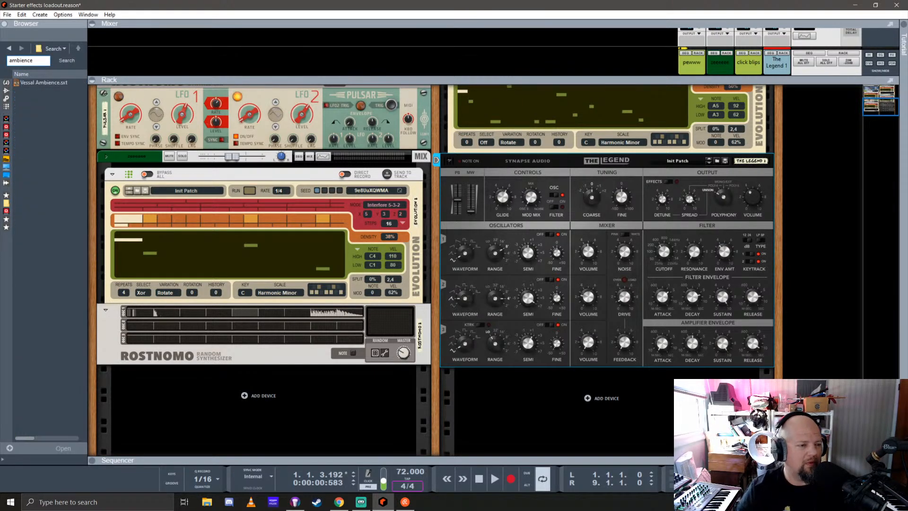
{"action": "left_click_drag", "start_coordinate": [33, 83], "coordinate": [284, 397]}
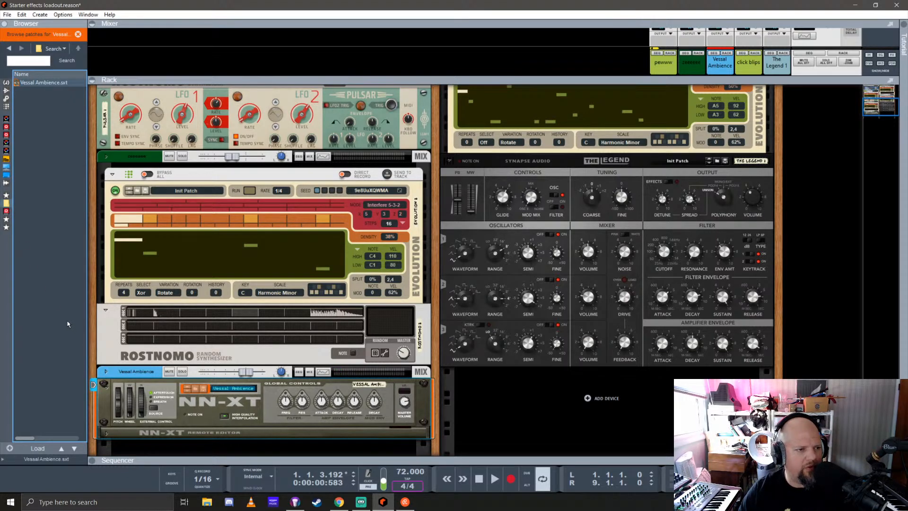
Replace the Vessal Ambience instrument with A_FAVORITE_PLACE_OF_MINE.cmb from the BITWORD_WAVEFRONT library's 04_COMBI_AMBIENT folder
{"action": "left_click", "coordinate": [6, 206]}
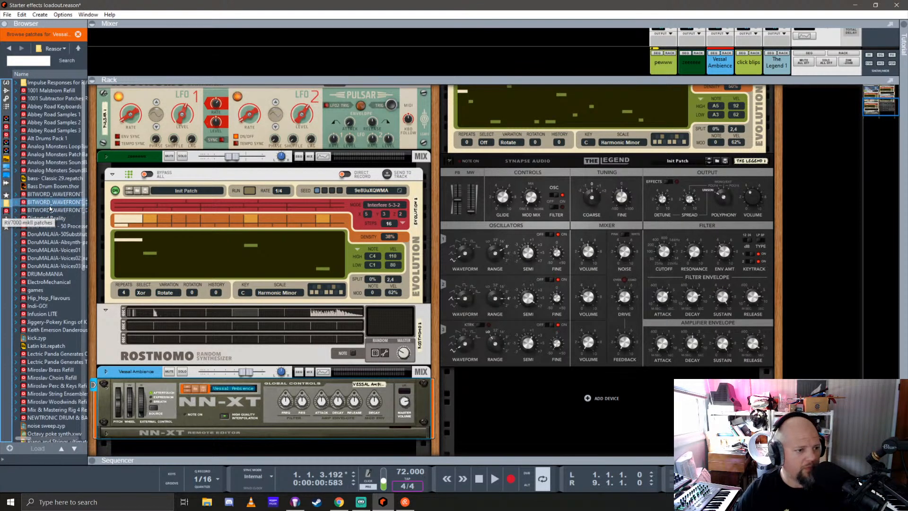
{"action": "left_click", "coordinate": [62, 194]}
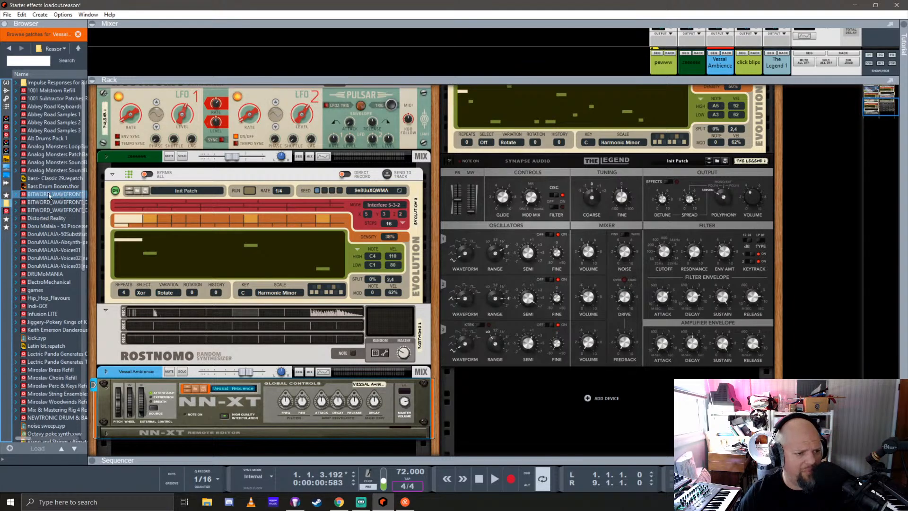
{"action": "double_click", "coordinate": [49, 196]}
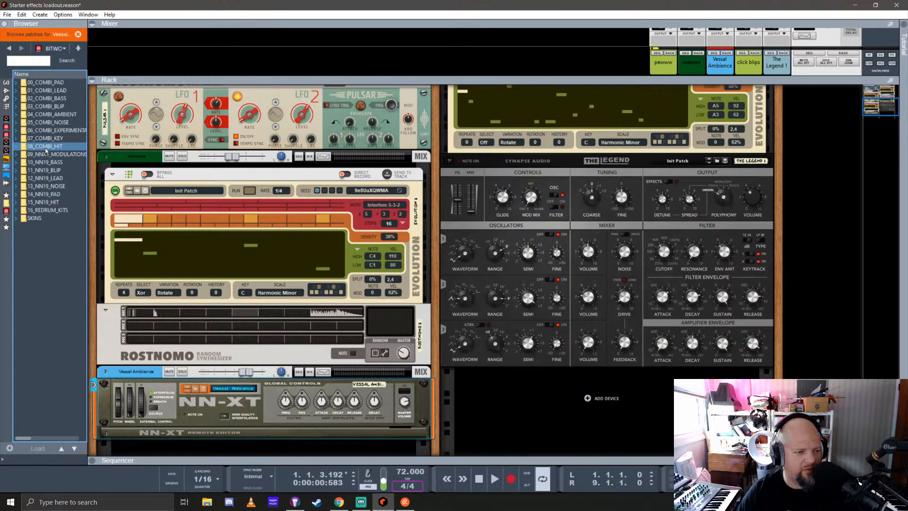
{"action": "double_click", "coordinate": [50, 114]}
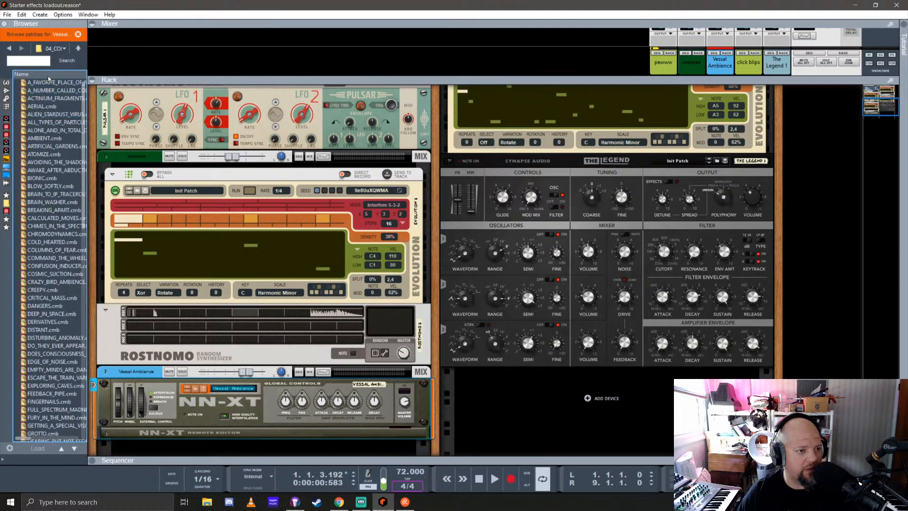
{"action": "left_click_drag", "start_coordinate": [48, 82], "coordinate": [219, 394]}
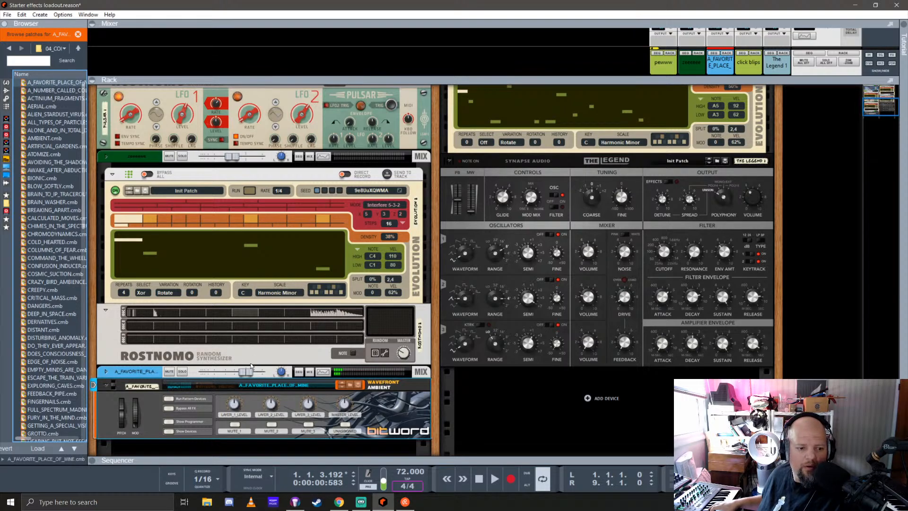
Widen the browser to show full patch names and load A_NUMBER_CALLED_COLOR.cmb into the ambient Combinator
{"action": "left_click", "coordinate": [339, 411]}
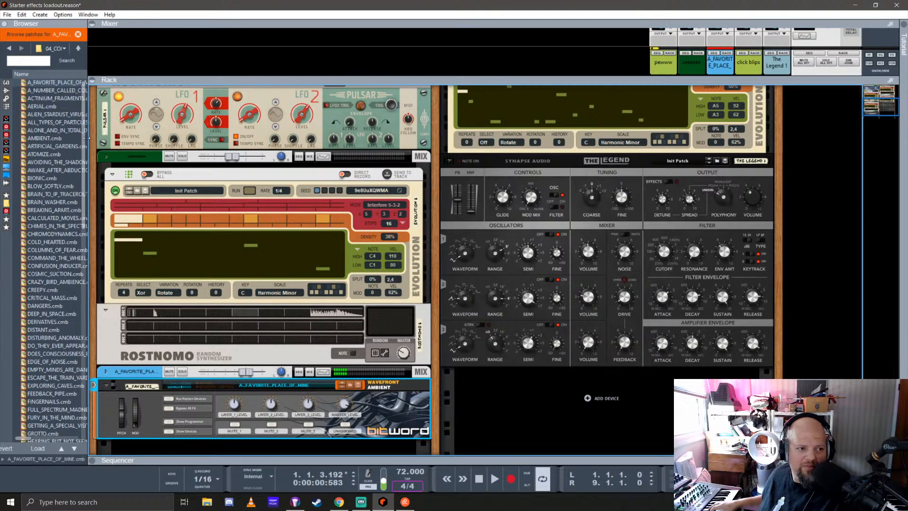
{"action": "left_click_drag", "start_coordinate": [90, 125], "coordinate": [119, 151]}
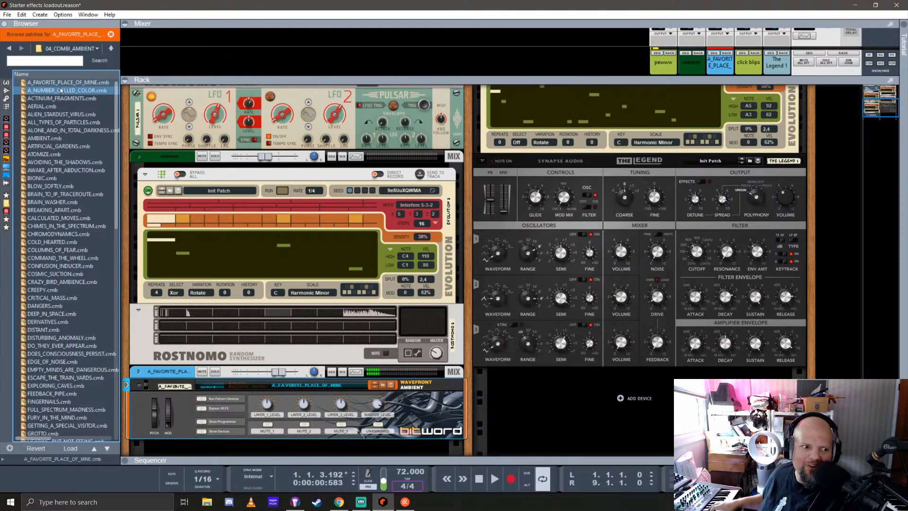
{"action": "left_click_drag", "start_coordinate": [60, 87], "coordinate": [267, 405]}
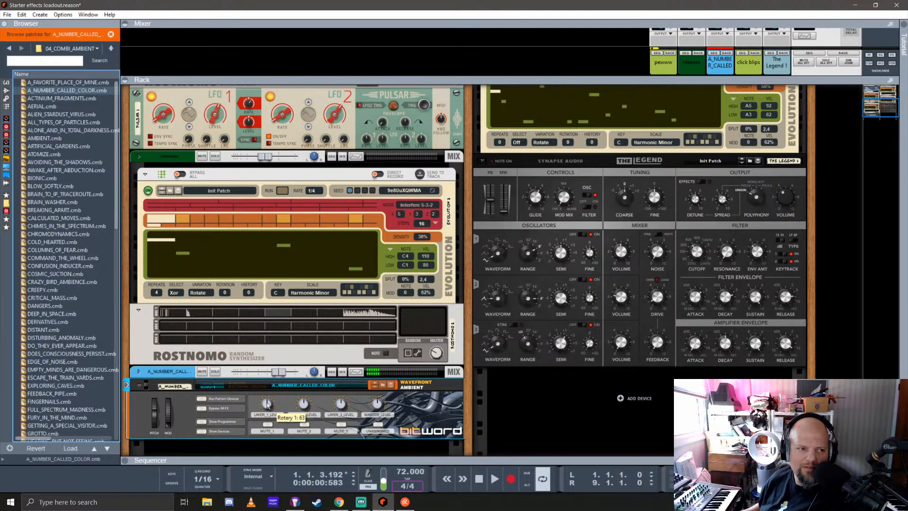
Audition the following ambient patches one after another in the Combinator, ending with AVOIDING_THE_SHADOWS.cmb loaded
{"action": "key", "text": "Down"}
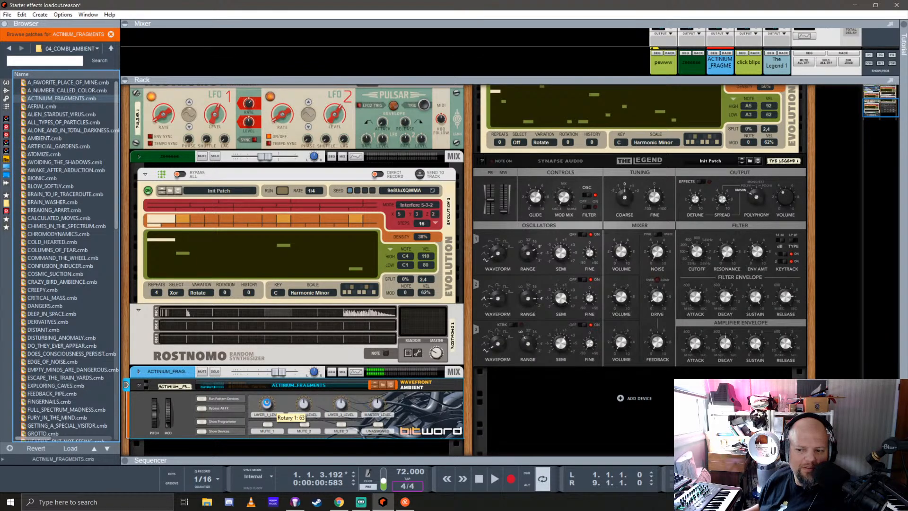
{"action": "key", "text": "Down"}
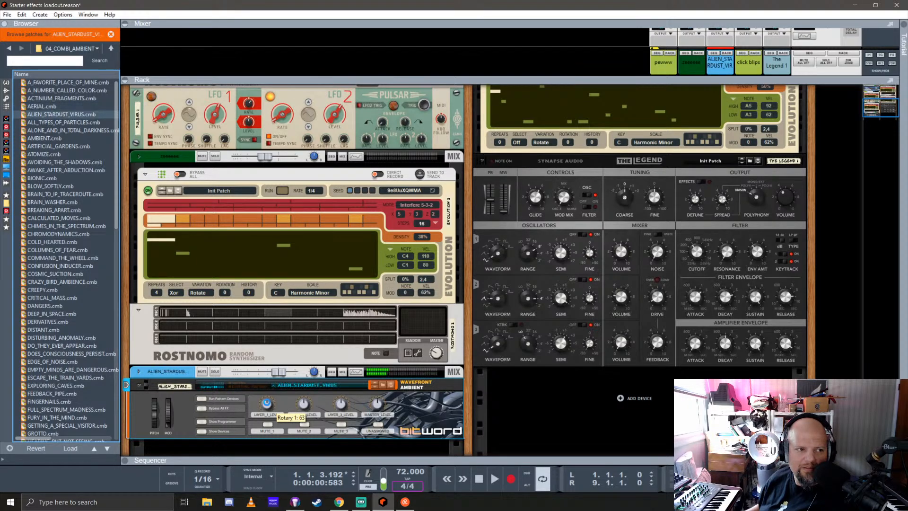
{"action": "key", "text": "Down"}
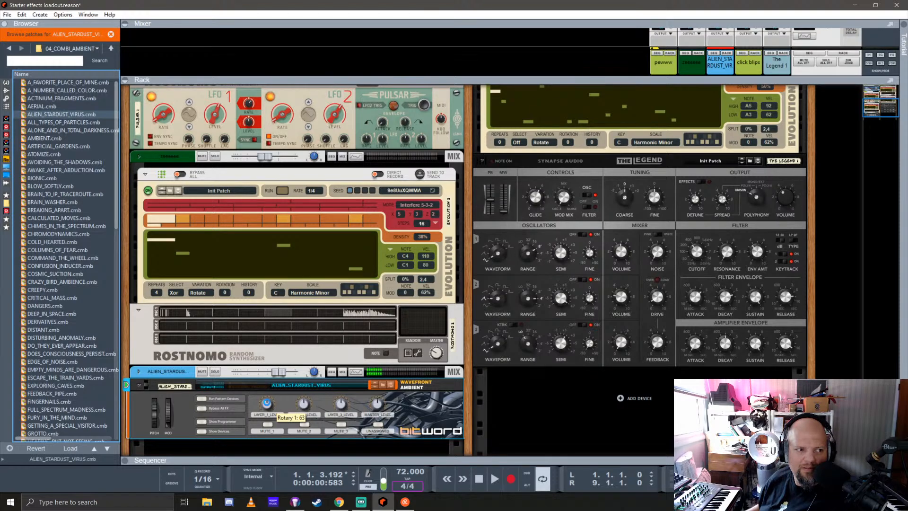
{"action": "key", "text": "Down"}
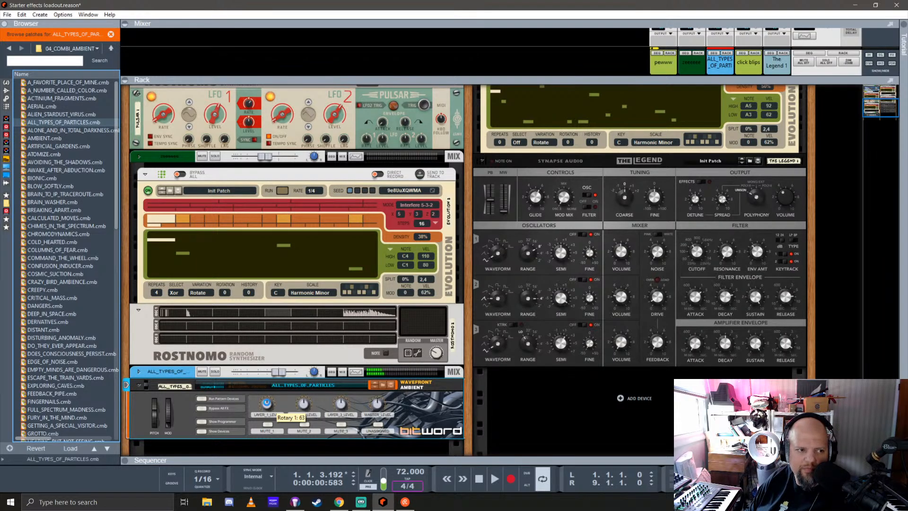
{"action": "key", "text": "Down"}
{"action": "key", "text": "Down"}
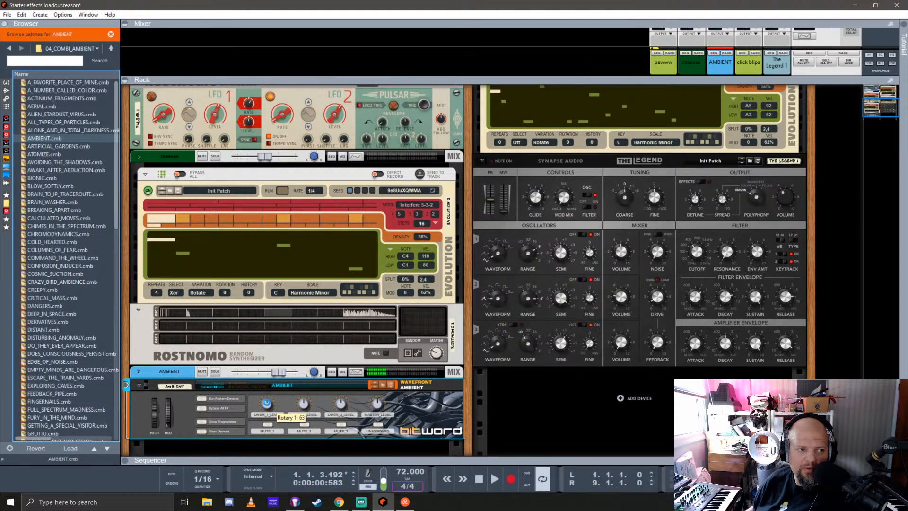
{"action": "key", "text": "Down"}
{"action": "key", "text": "Down"}
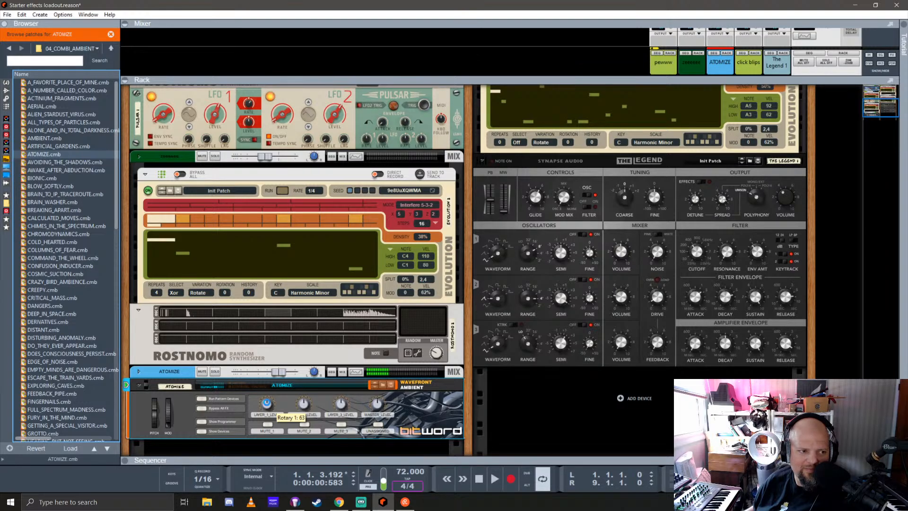
{"action": "key", "text": "Down"}
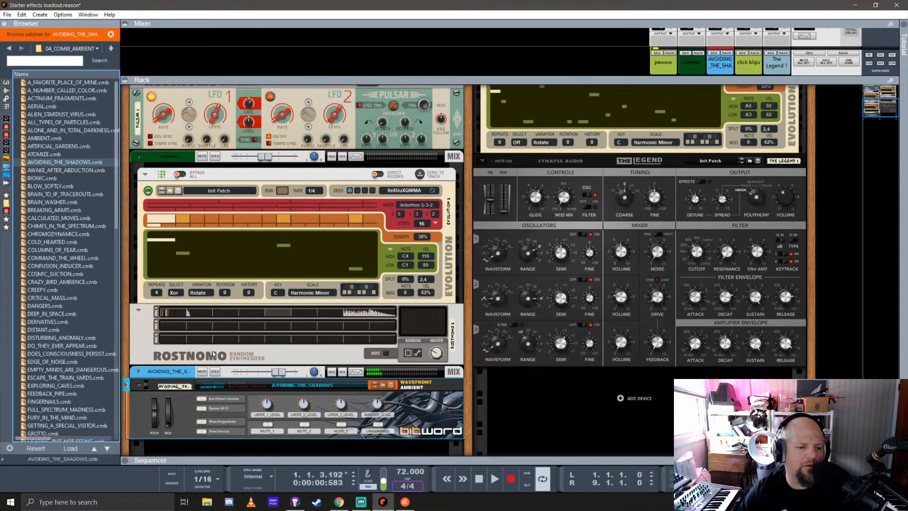
Add an Evolution player device to the AVOIDING_THE_SHADOWS Combinator
{"action": "left_click", "coordinate": [7, 107]}
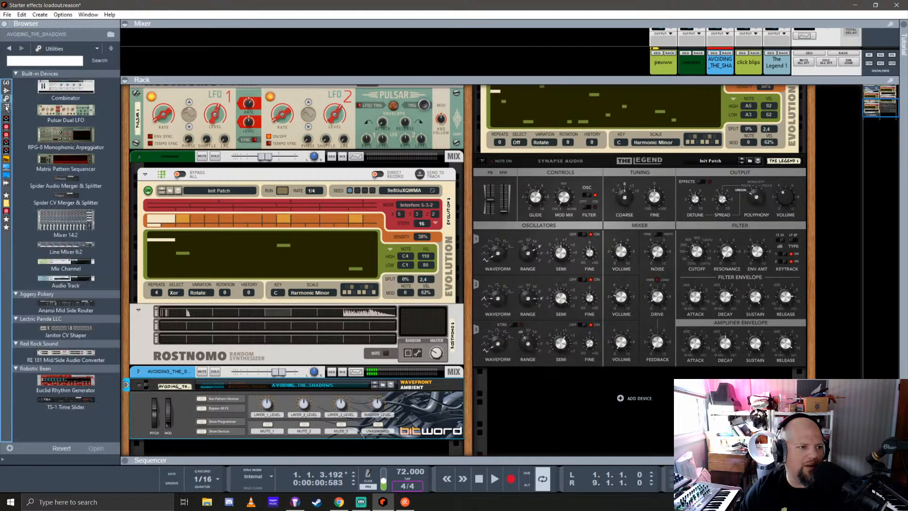
{"action": "left_click", "coordinate": [6, 107]}
{"action": "left_click_drag", "start_coordinate": [66, 347], "coordinate": [324, 394]}
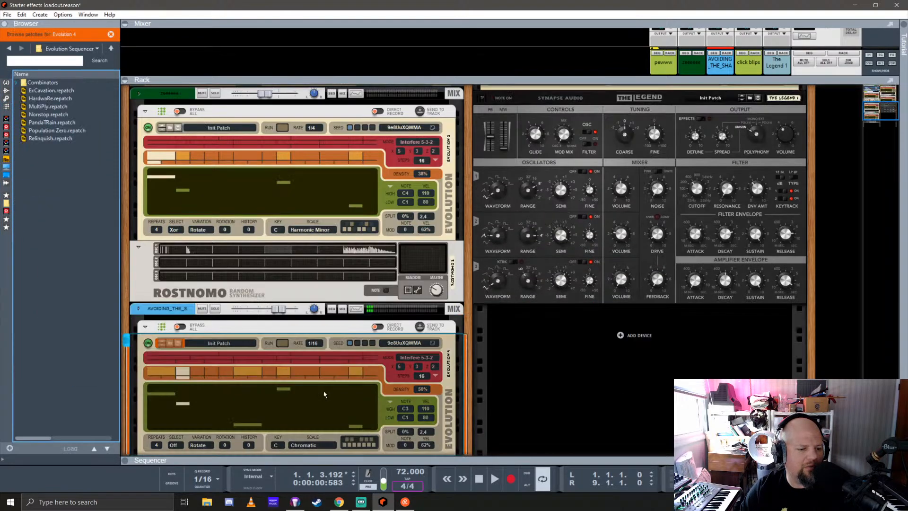
Set the new Evolution player's rate to 4/4 and its step count to 57
{"action": "left_click", "coordinate": [316, 346]}
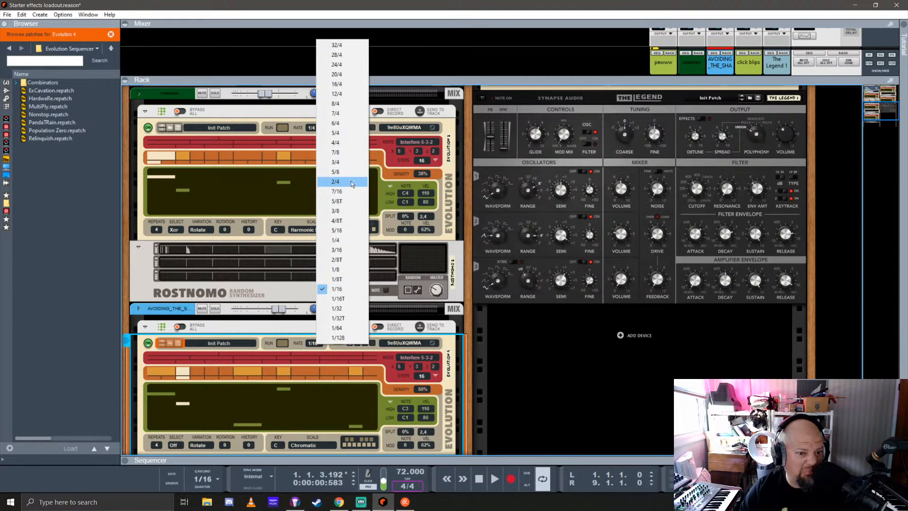
{"action": "left_click", "coordinate": [350, 142]}
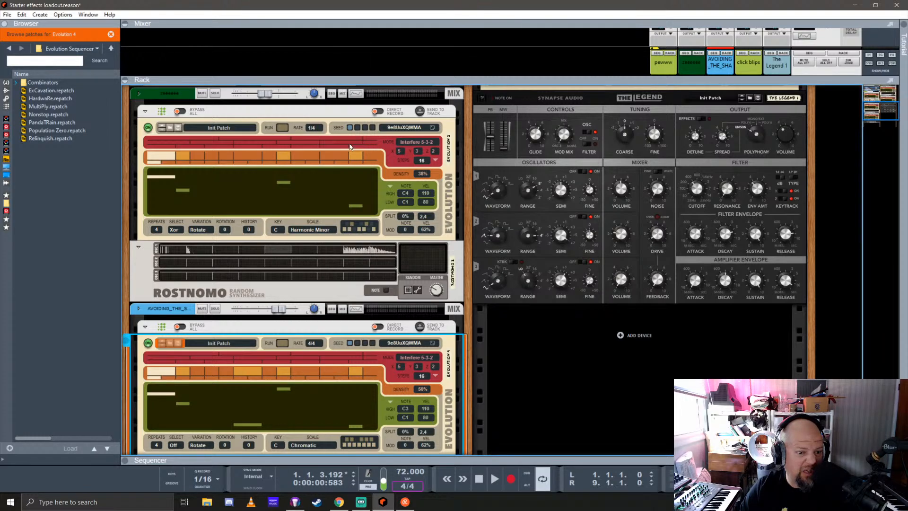
{"action": "scroll", "coordinate": [329, 350], "scroll_direction": "down", "scroll_amount": 3}
{"action": "scroll", "coordinate": [329, 350], "scroll_direction": "down", "scroll_amount": 3}
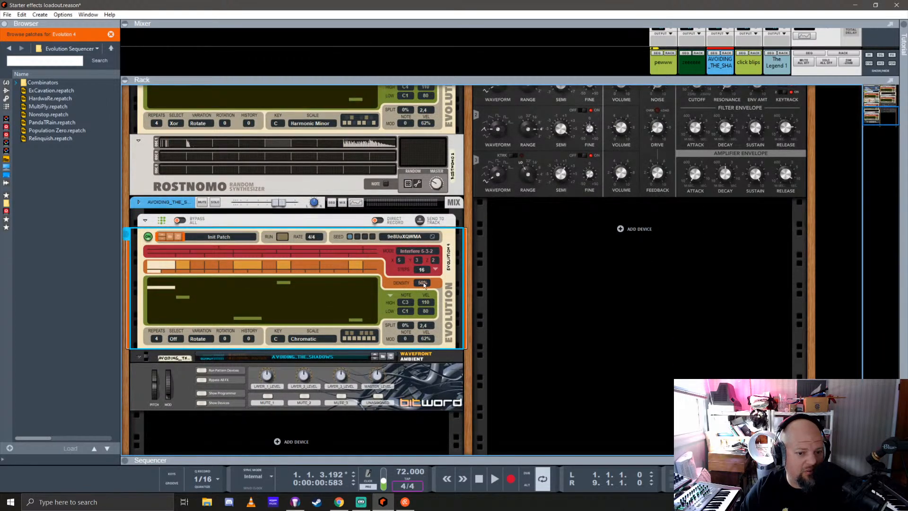
{"action": "left_click_drag", "start_coordinate": [426, 272], "coordinate": [432, 218]}
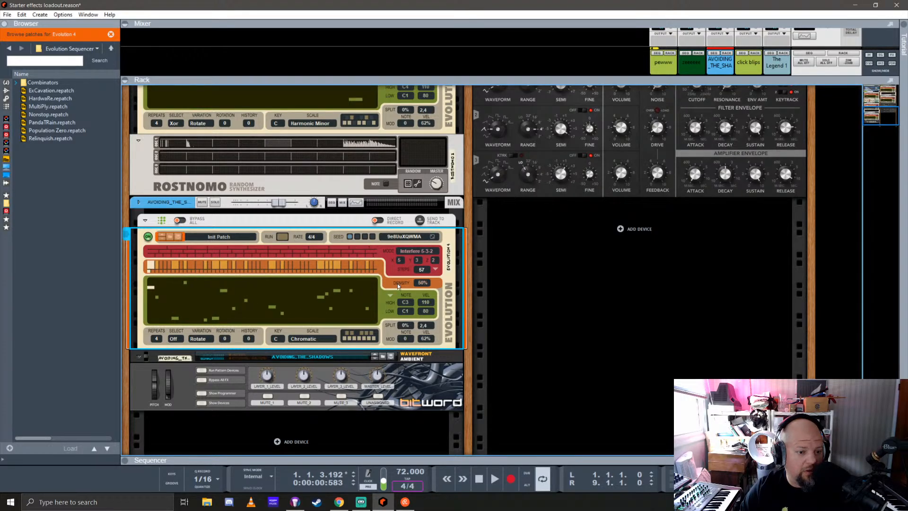
Set the new Evolution player's high note to A2 and its scale to Minor, customised by toggling one note
{"action": "left_click_drag", "start_coordinate": [406, 302], "coordinate": [424, 307]}
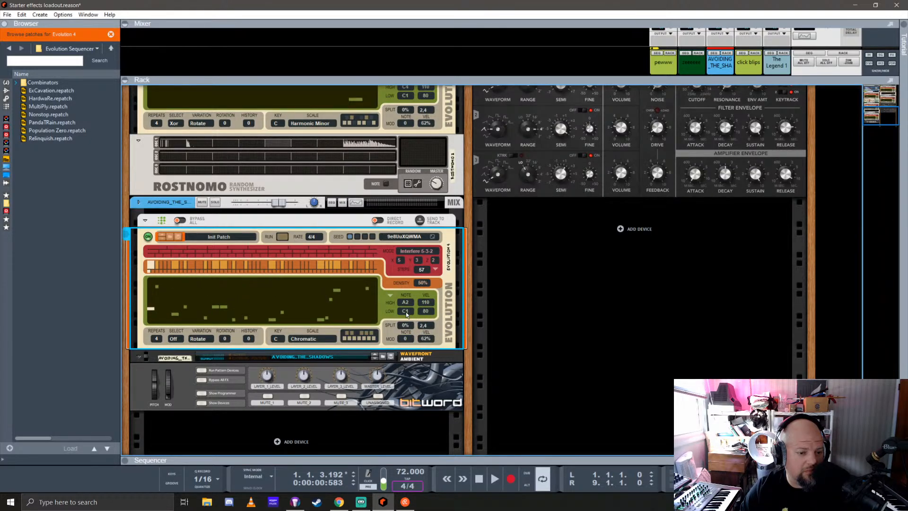
{"action": "left_click", "coordinate": [293, 339]}
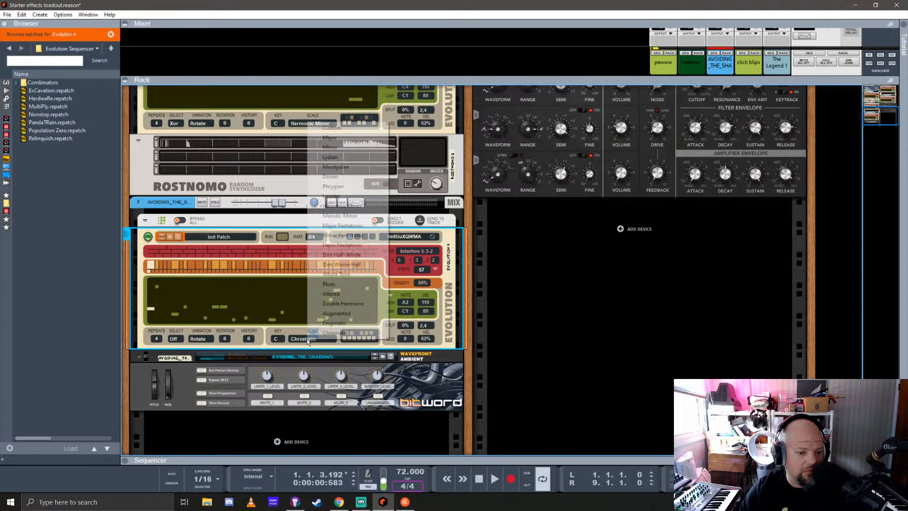
{"action": "left_click", "coordinate": [349, 147]}
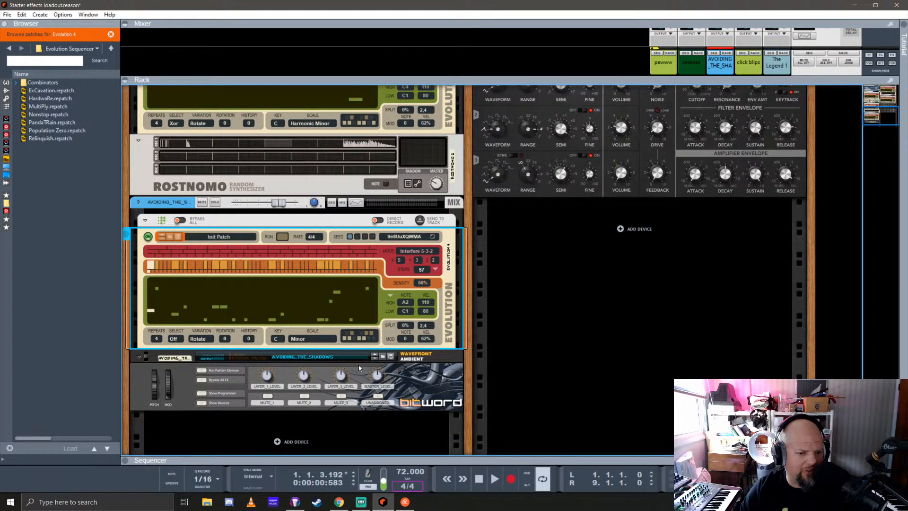
{"action": "left_click", "coordinate": [359, 338]}
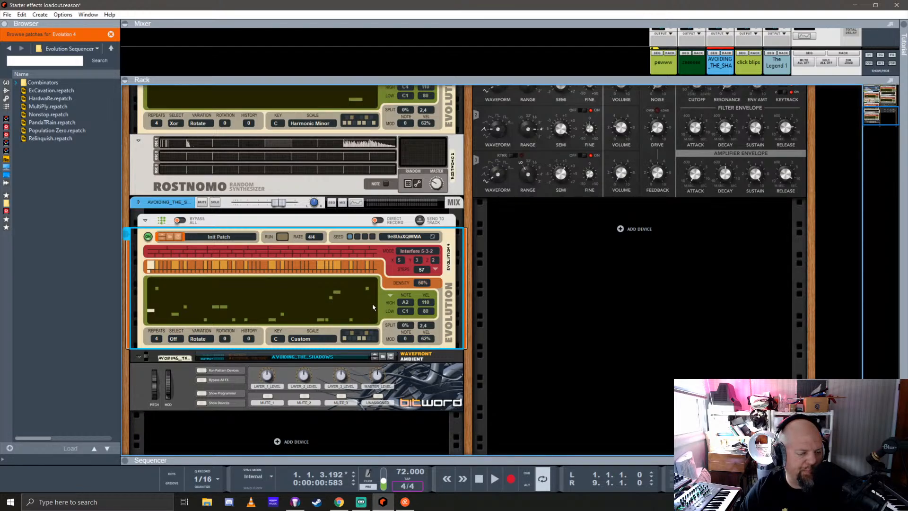
Start playback with the AVOIDING_THE_SHADOWS channel soloed and show the devices inside its Combinator
{"action": "key", "text": "space"}
{"action": "left_click", "coordinate": [216, 202]}
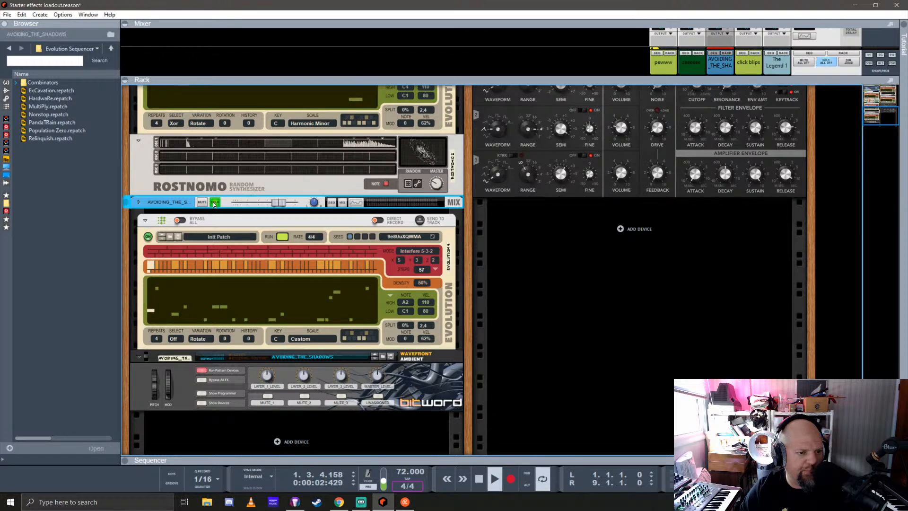
{"action": "left_click", "coordinate": [201, 402]}
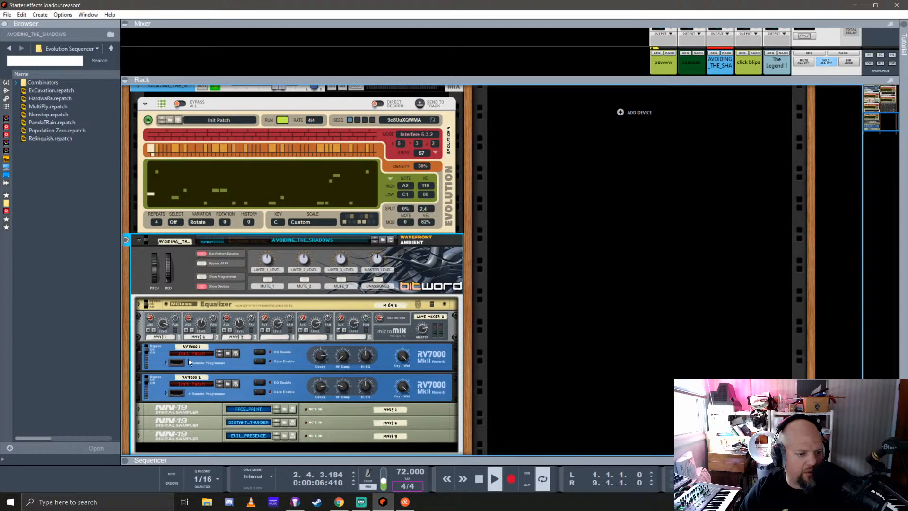
{"action": "scroll", "coordinate": [192, 341], "scroll_direction": "down", "scroll_amount": 3}
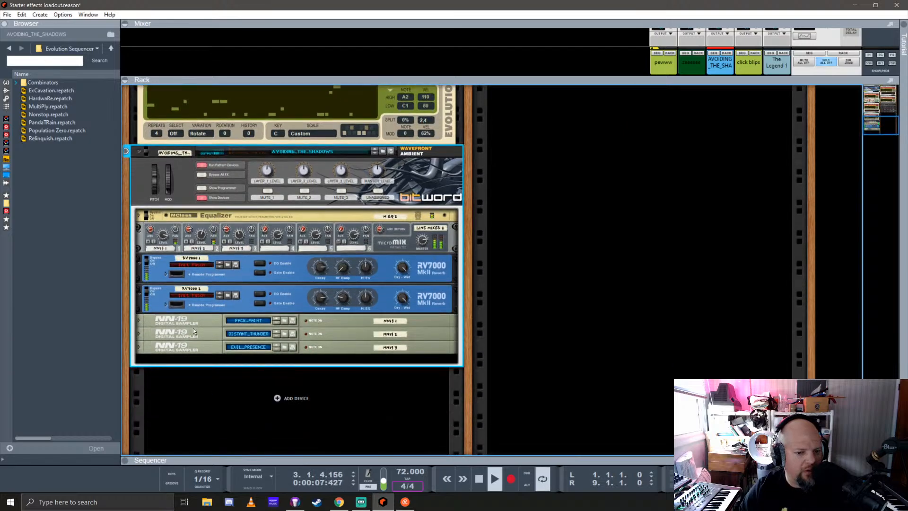
Raise the amp envelope release slightly on the first NN-19 sampler and fold the device again
{"action": "left_click", "coordinate": [138, 320]}
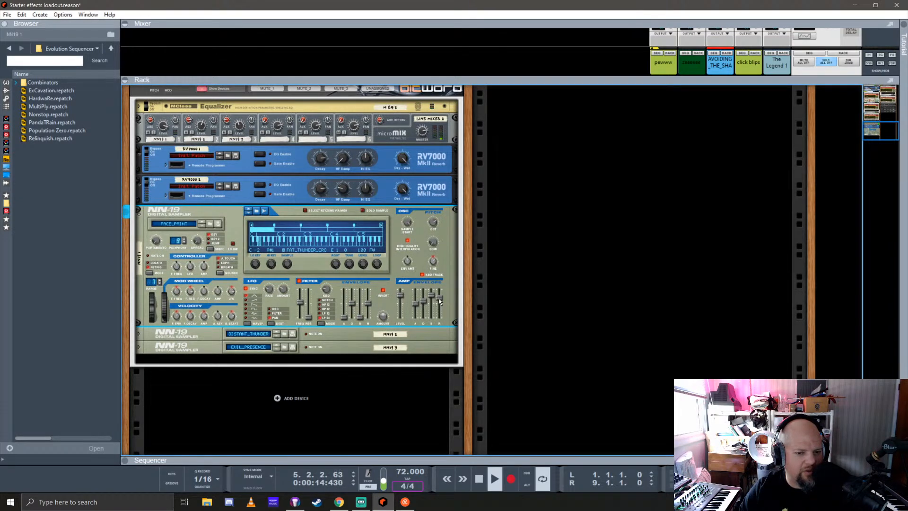
{"action": "left_click_drag", "start_coordinate": [439, 299], "coordinate": [439, 295]}
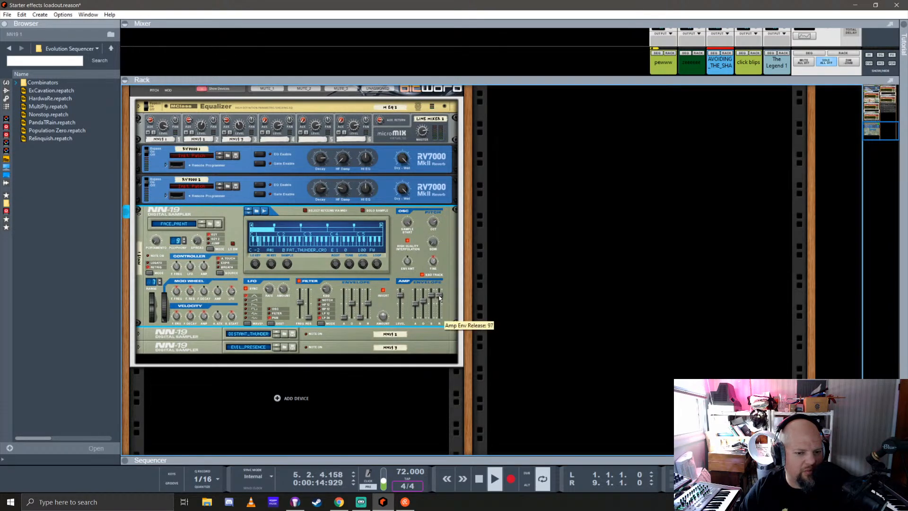
{"action": "left_click", "coordinate": [140, 215]}
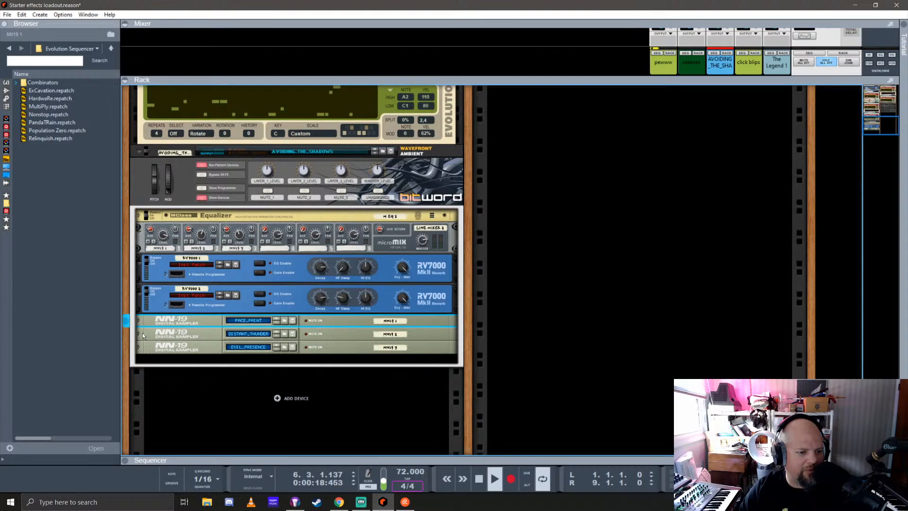
Check the amp envelope of the DISTANT_THUNDER NN-19 sampler, leaving the device folded
{"action": "left_click", "coordinate": [140, 336]}
{"action": "left_click", "coordinate": [139, 335]}
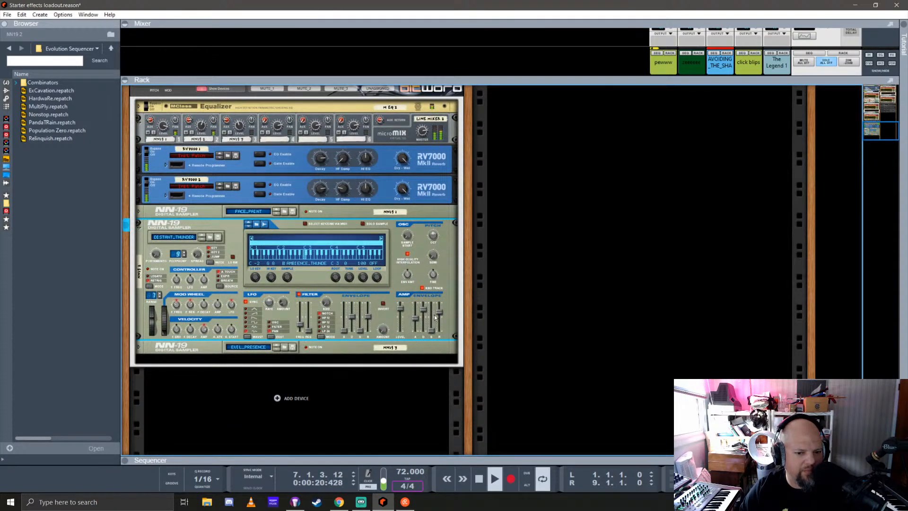
{"action": "left_click", "coordinate": [138, 225]}
Set the amp envelope release of the third NN-19 sampler to 113 and fold the device
{"action": "left_click", "coordinate": [138, 349]}
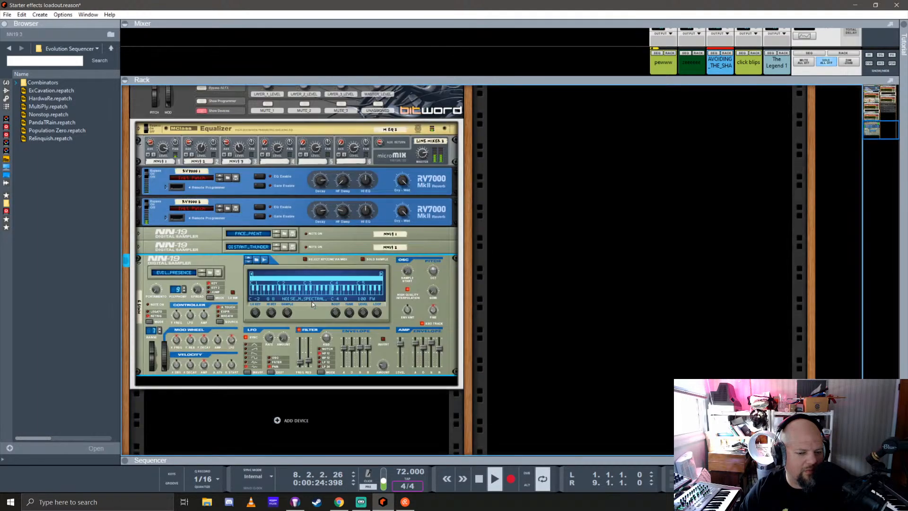
{"action": "left_click_drag", "start_coordinate": [440, 330], "coordinate": [440, 323]}
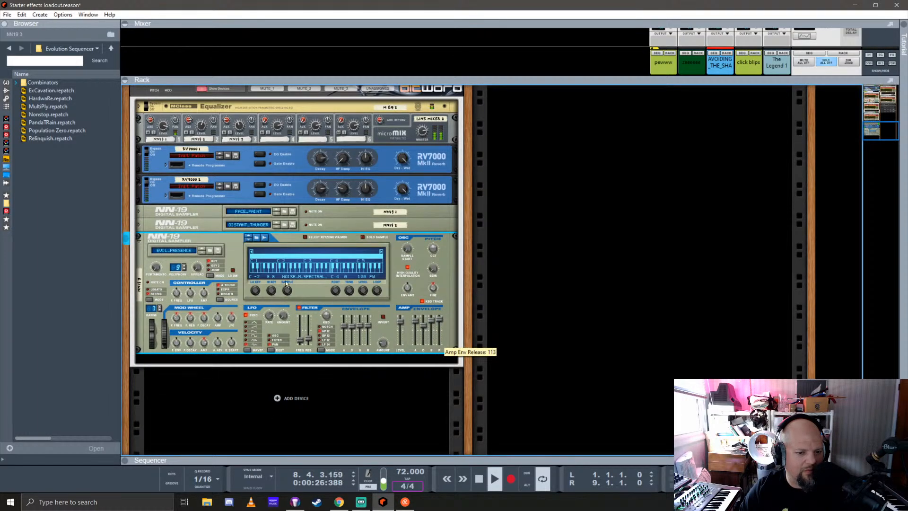
{"action": "left_click", "coordinate": [137, 239]}
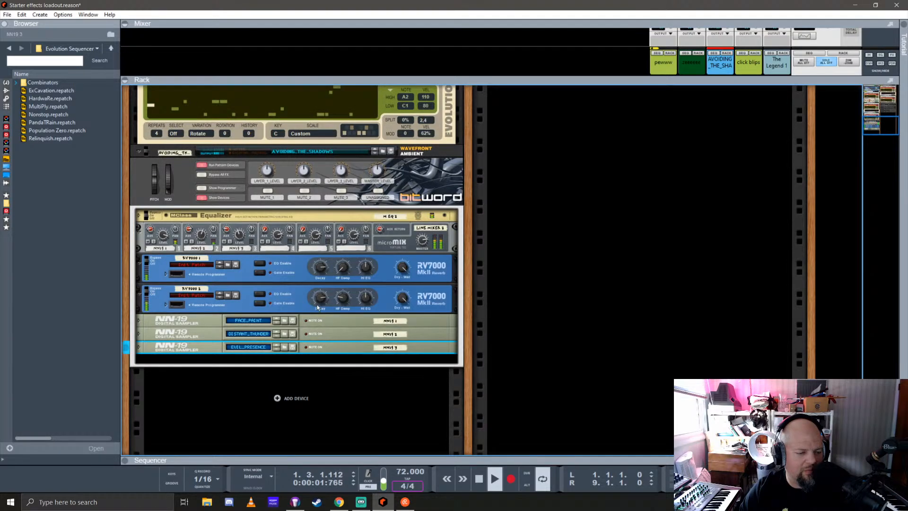
Hide the Combinator's inner devices, leaving the Evolution player above it expanded
{"action": "left_click", "coordinate": [200, 197]}
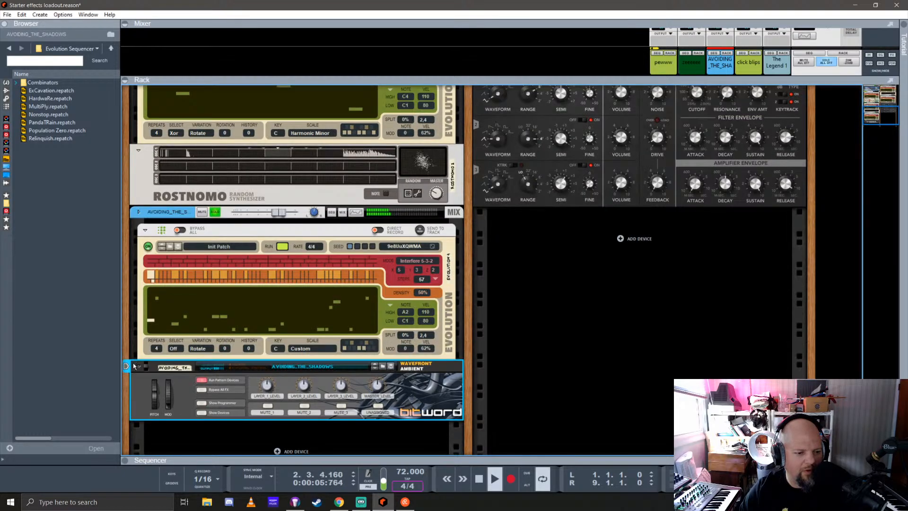
{"action": "left_click", "coordinate": [146, 230]}
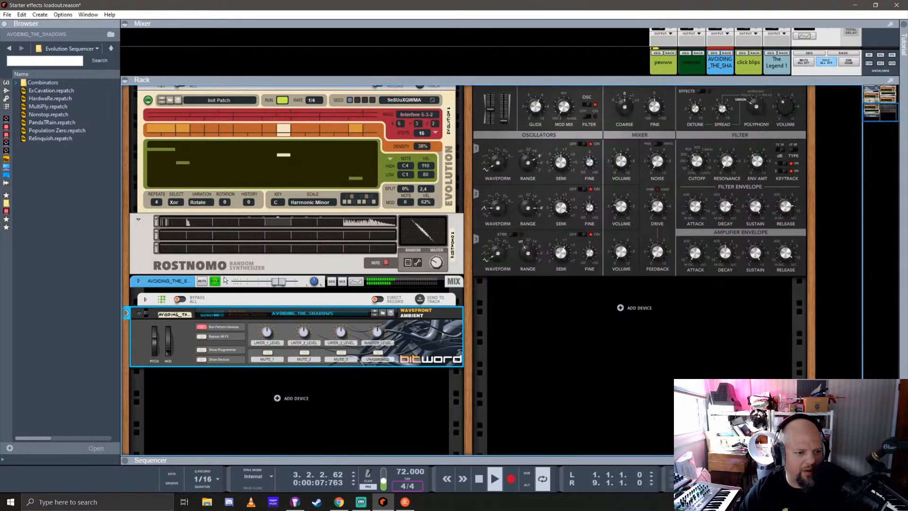
{"action": "left_click", "coordinate": [145, 299]}
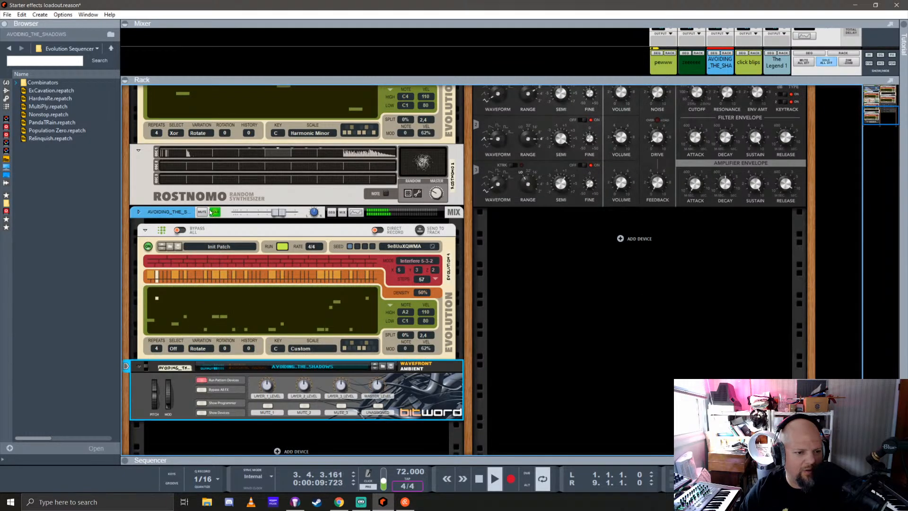
Enable FX send 6 on the AVOIDING_THE_SHADOWS mixer channel and lower its fader
{"action": "left_click_drag", "start_coordinate": [759, 79], "coordinate": [759, 353]}
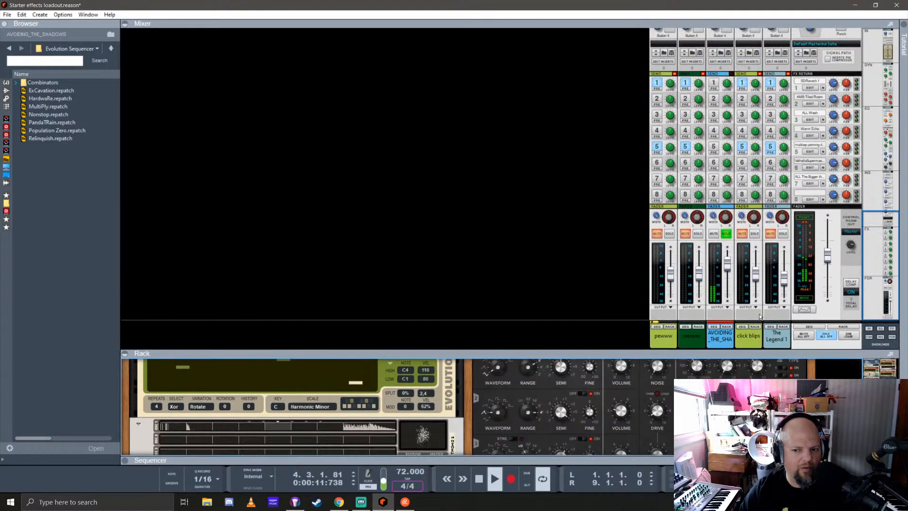
{"action": "left_click", "coordinate": [716, 171]}
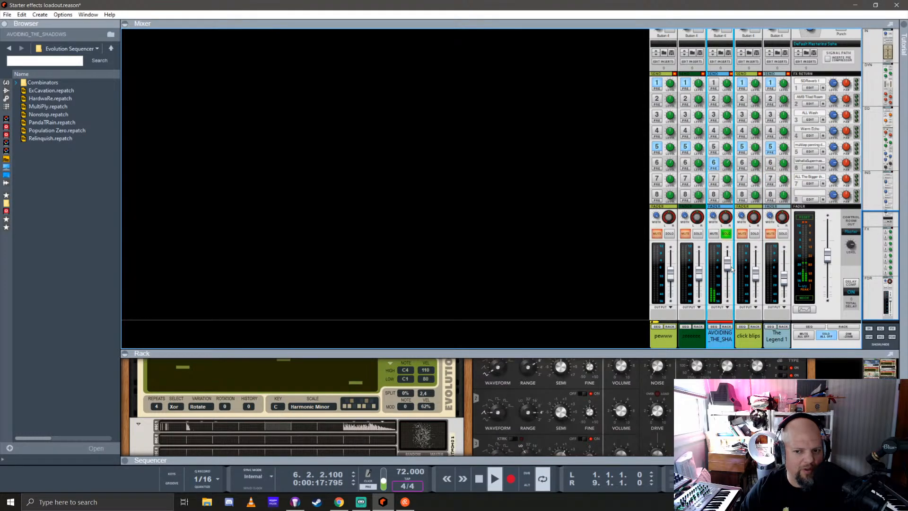
{"action": "left_click", "coordinate": [640, 356]}
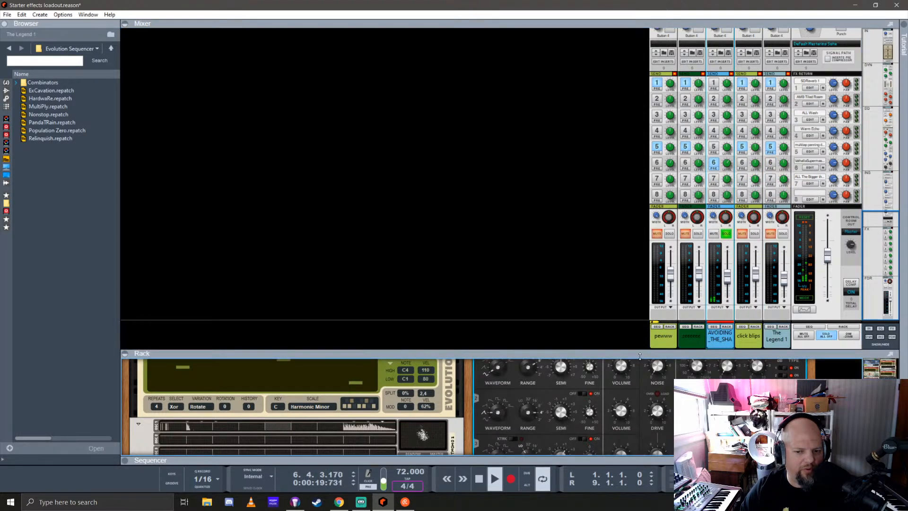
Load the Carousel preset in the ValhallaSupermassive send effect and close the plugin window
{"action": "left_click_drag", "start_coordinate": [640, 356], "coordinate": [640, 201]}
{"action": "scroll", "coordinate": [202, 266], "scroll_direction": "up", "scroll_amount": 10}
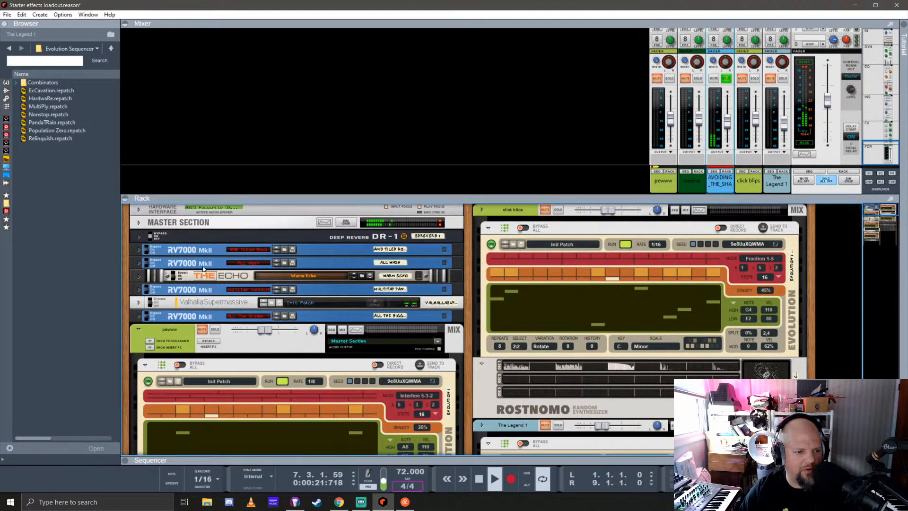
{"action": "left_click", "coordinate": [375, 304]}
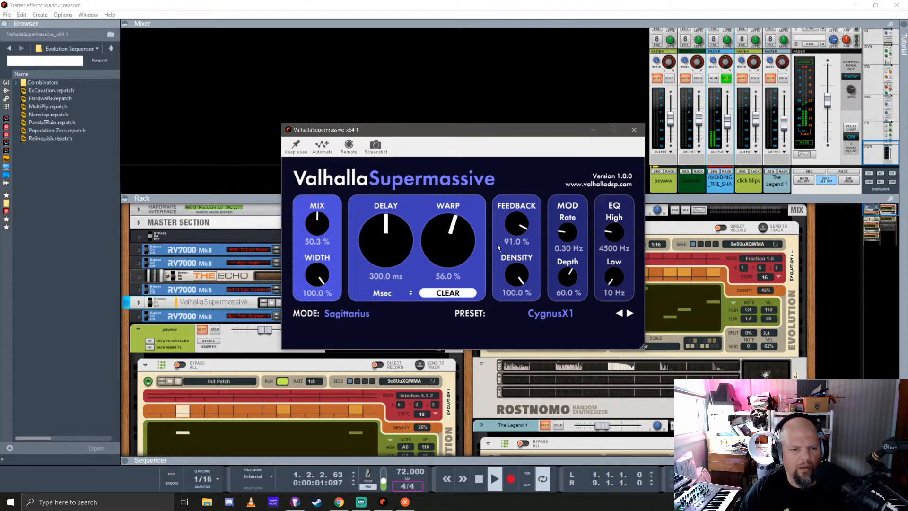
{"action": "left_click", "coordinate": [630, 313]}
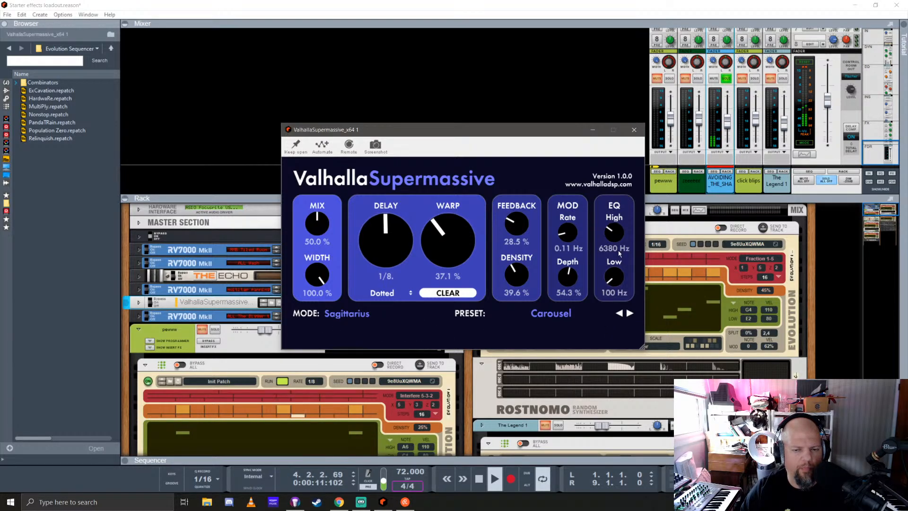
{"action": "left_click", "coordinate": [634, 129]}
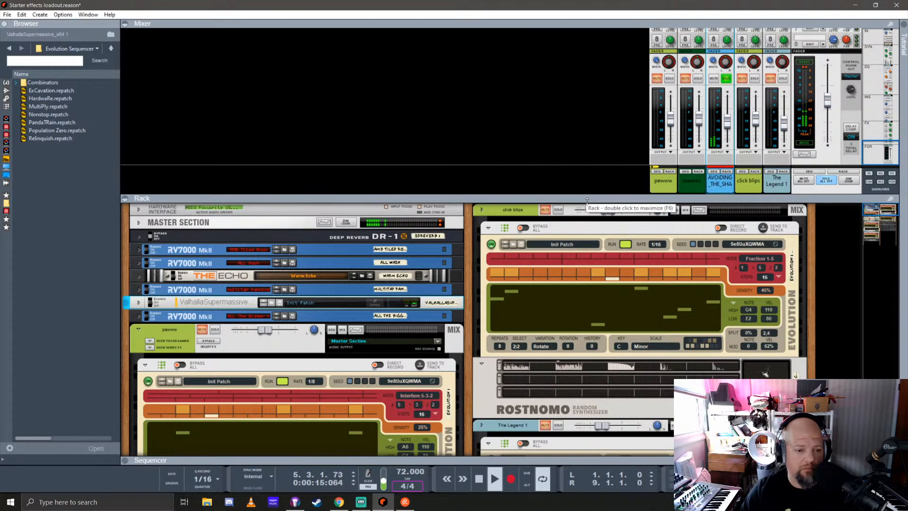
Create an audio track in the empty area below The Legend and solo it
{"action": "left_click_drag", "start_coordinate": [587, 200], "coordinate": [578, 61]}
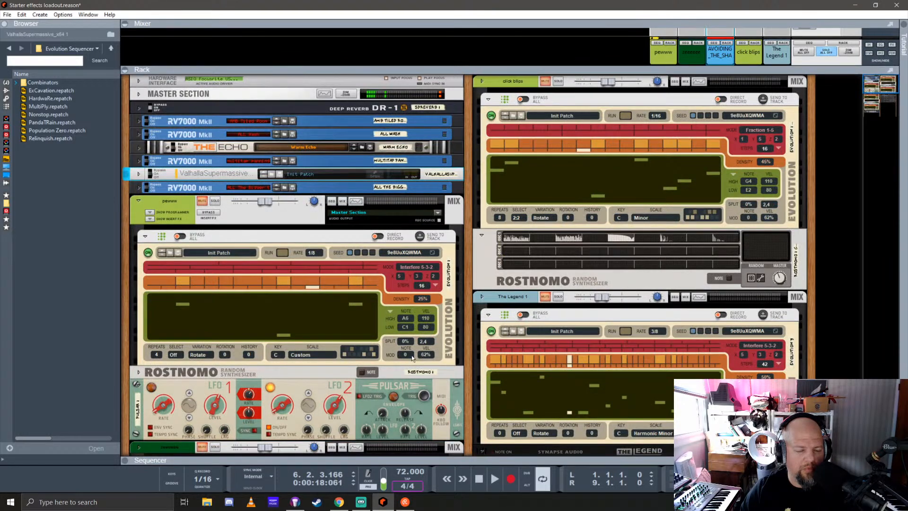
{"action": "scroll", "coordinate": [412, 355], "scroll_direction": "down", "scroll_amount": 10}
{"action": "right_click", "coordinate": [623, 192]}
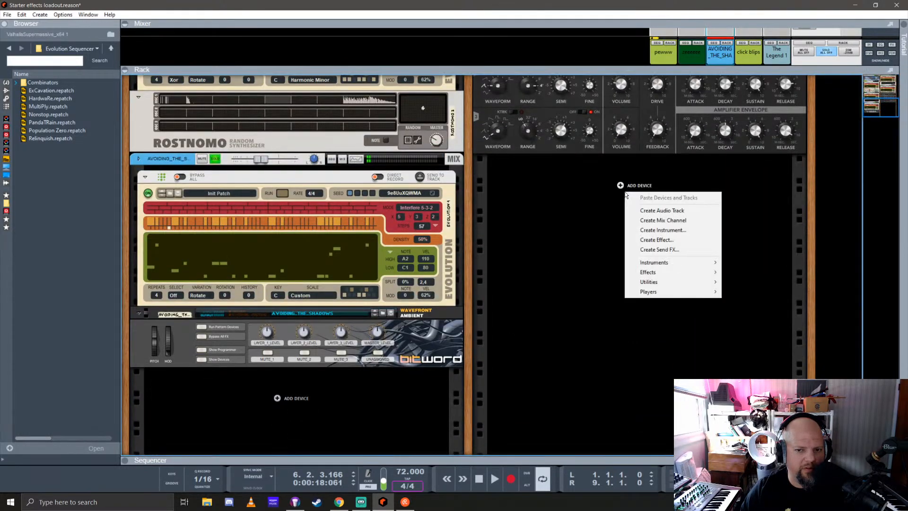
{"action": "left_click", "coordinate": [643, 210]}
{"action": "left_click", "coordinate": [558, 162]}
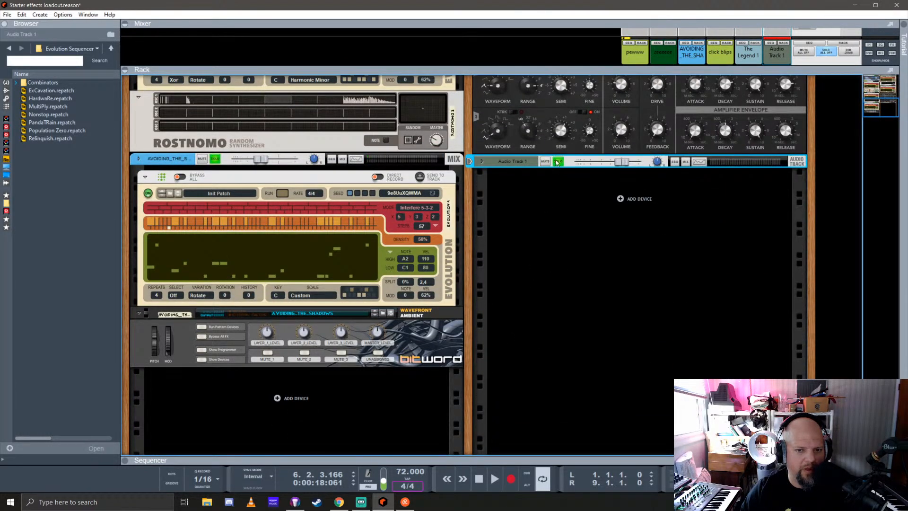
Enable FX send 6 on the Audio Track 1 mixer channel
{"action": "scroll", "coordinate": [552, 246], "scroll_direction": "up", "scroll_amount": 1}
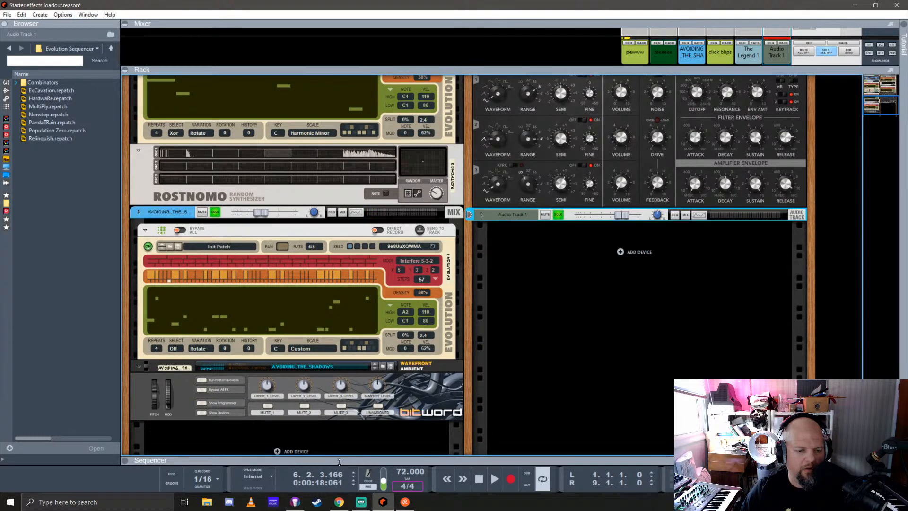
{"action": "left_click_drag", "start_coordinate": [343, 463], "coordinate": [398, 459]}
{"action": "scroll", "coordinate": [625, 257], "scroll_direction": "up", "scroll_amount": 3}
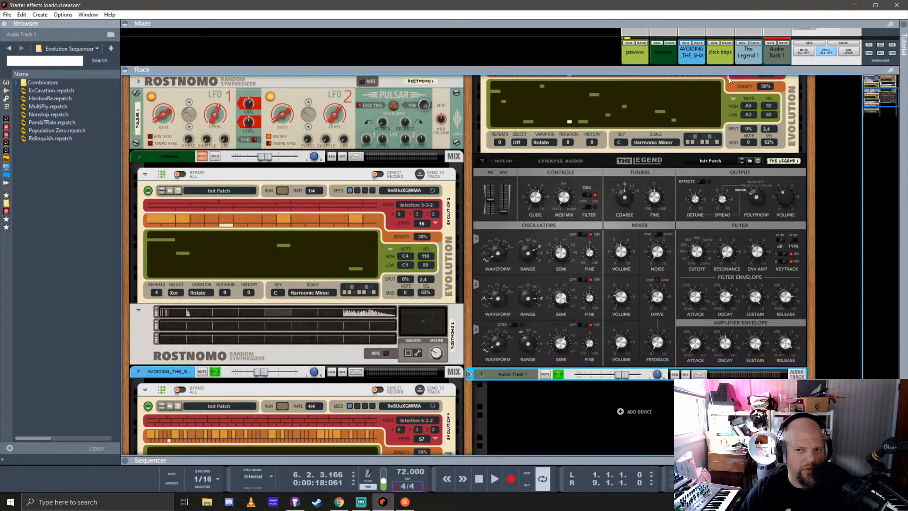
{"action": "left_click_drag", "start_coordinate": [729, 72], "coordinate": [768, 257]}
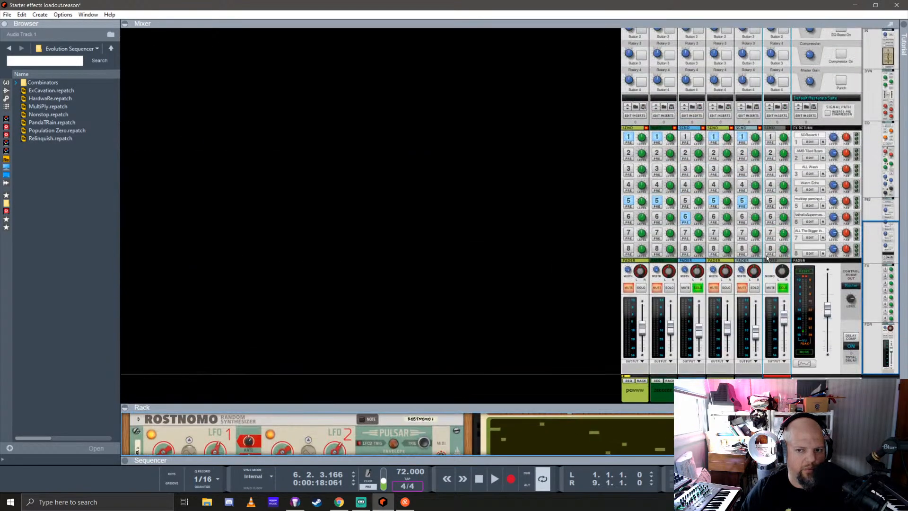
{"action": "left_click", "coordinate": [770, 218]}
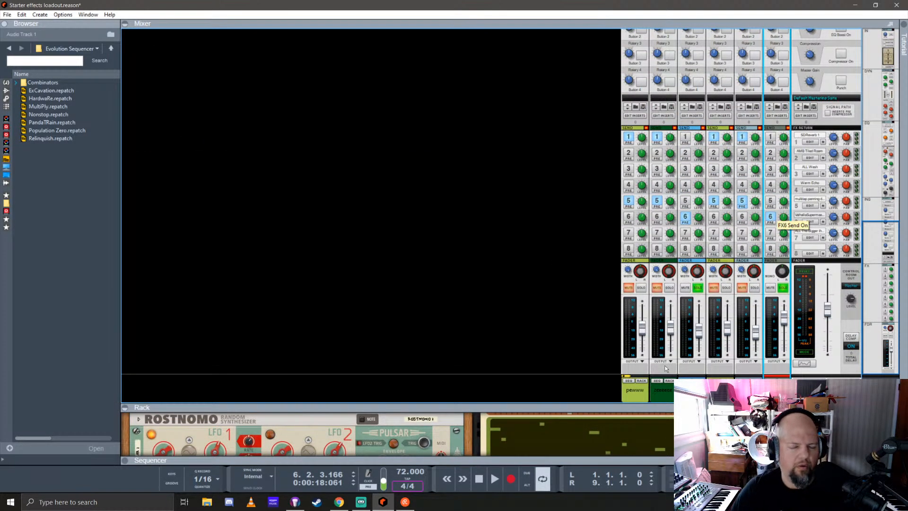
Enable input monitoring for Audio Track 1 in the sequencer, and switch its record arming off and back on
{"action": "left_click_drag", "start_coordinate": [639, 407], "coordinate": [610, 137]}
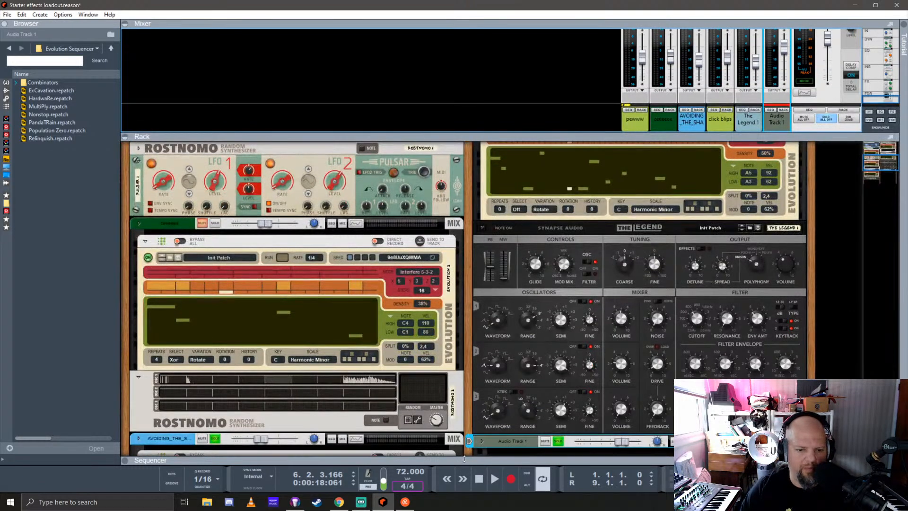
{"action": "left_click_drag", "start_coordinate": [340, 460], "coordinate": [293, 190]}
{"action": "left_click", "coordinate": [193, 349]}
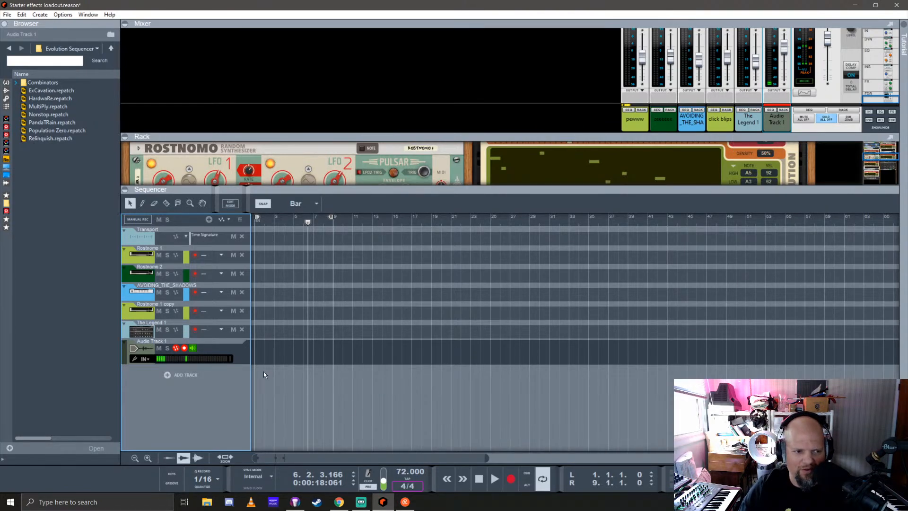
{"action": "left_click", "coordinate": [184, 349]}
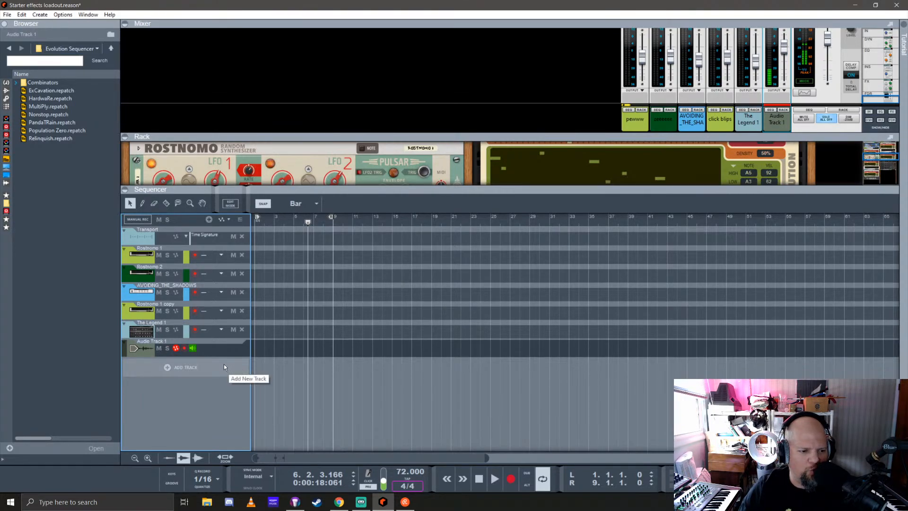
{"action": "left_click", "coordinate": [184, 349]}
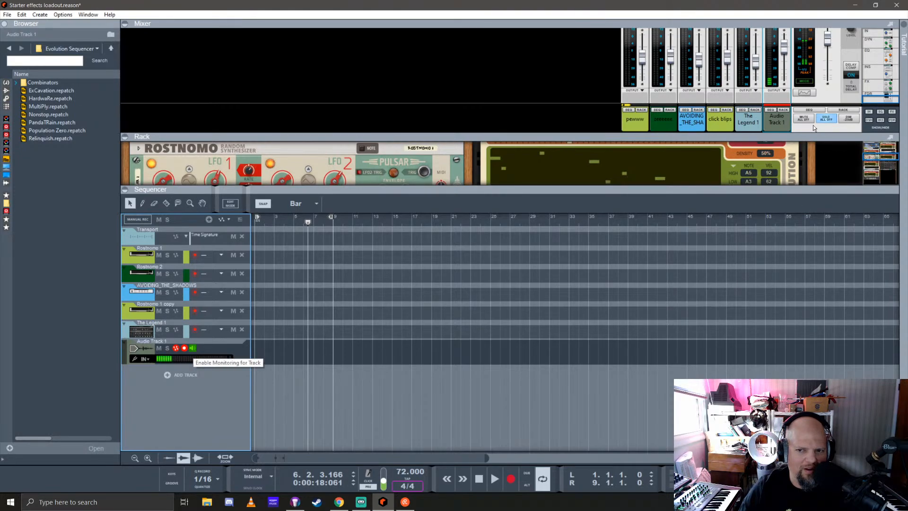
{"action": "left_click_drag", "start_coordinate": [811, 134], "coordinate": [714, 328]}
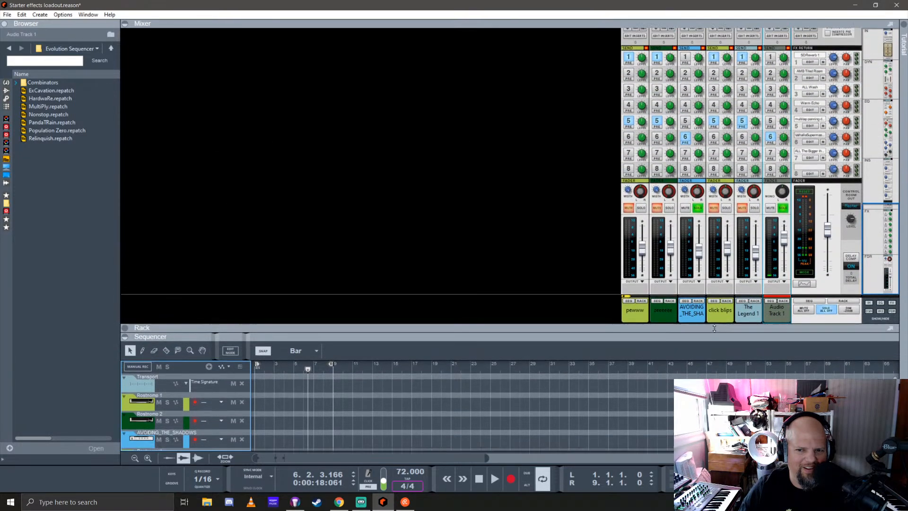
{"action": "left_click", "coordinate": [684, 141]}
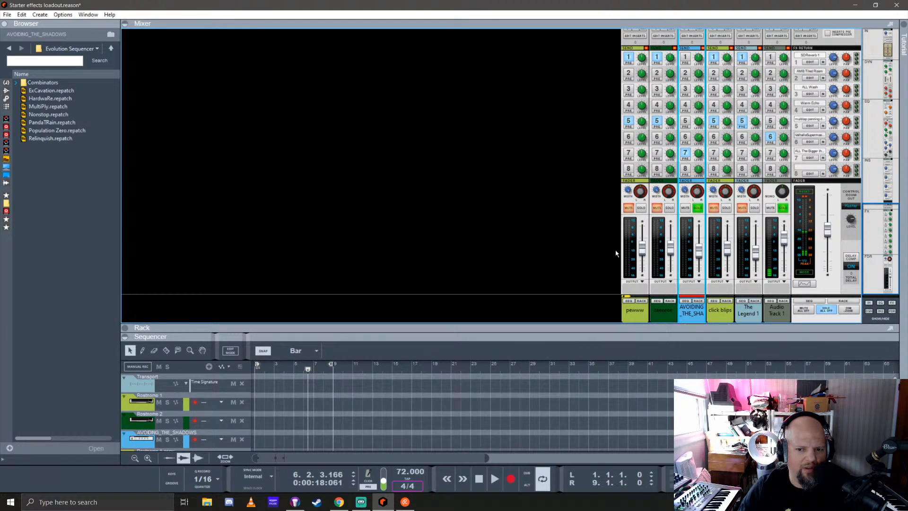
{"action": "left_click", "coordinate": [684, 153]}
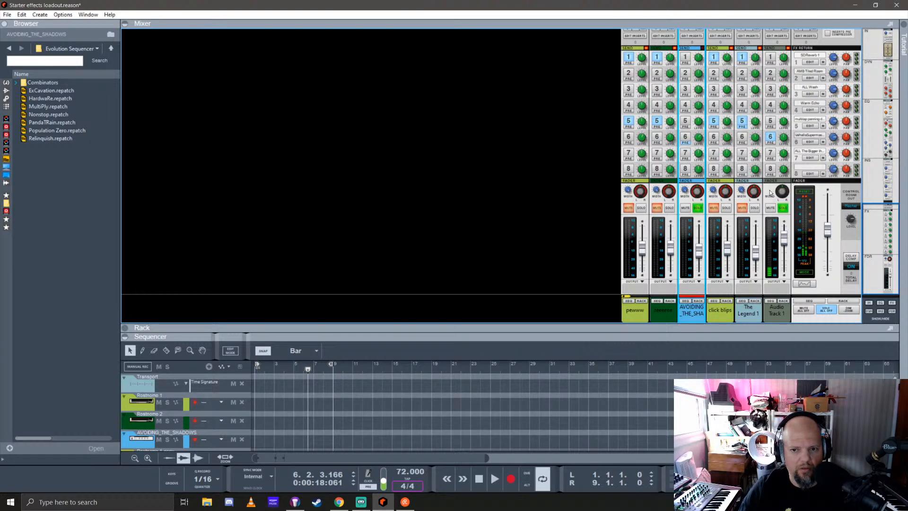
{"action": "key", "text": "ctrl+z"}
Disable FX send 6 and enable FX send 7 on the Audio Track 1 mixer channel
{"action": "left_click", "coordinate": [771, 137]}
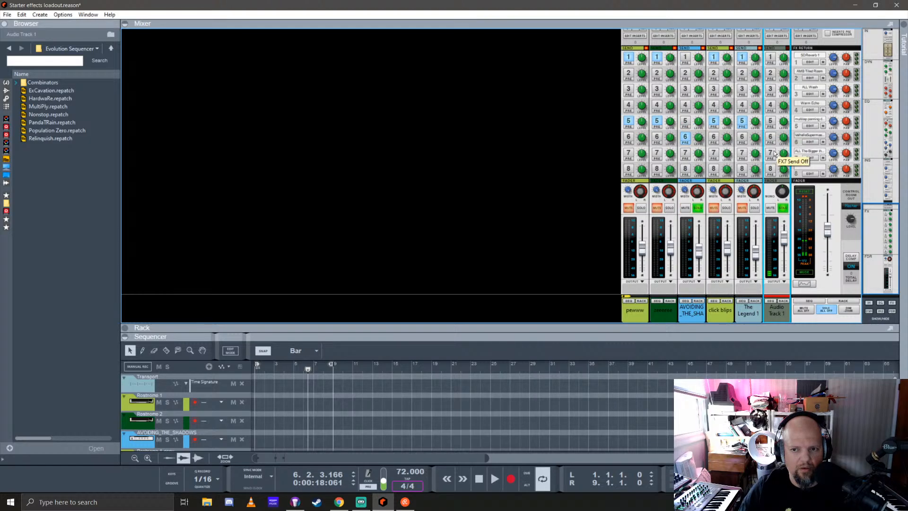
{"action": "left_click", "coordinate": [774, 153]}
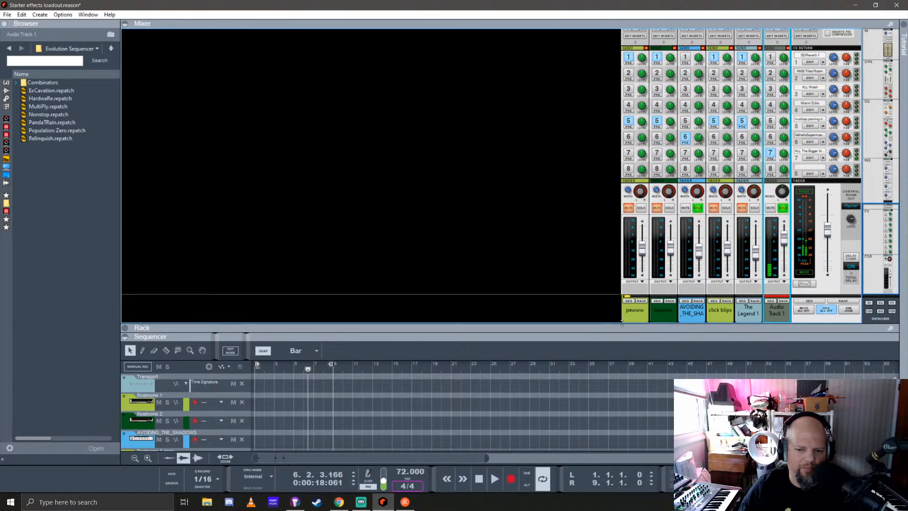
{"action": "left_click_drag", "start_coordinate": [570, 334], "coordinate": [570, 158]}
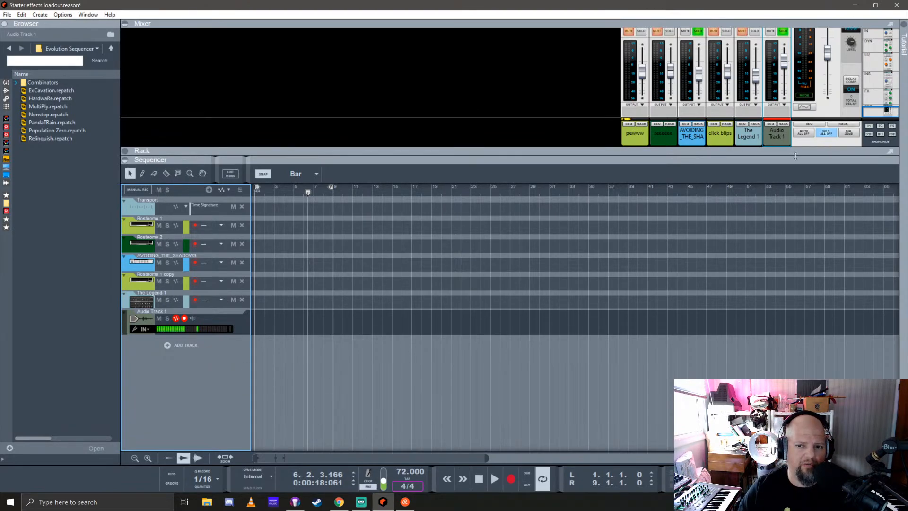
{"action": "left_click_drag", "start_coordinate": [780, 148], "coordinate": [780, 289]}
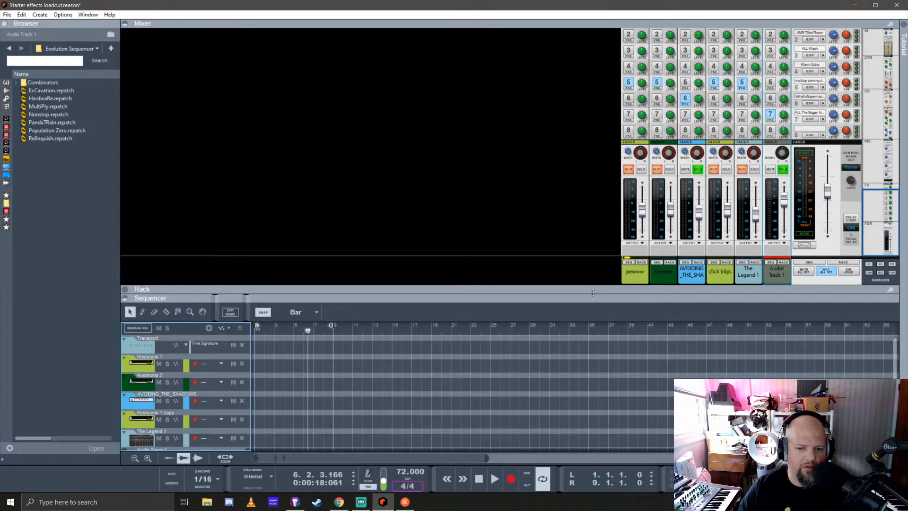
{"action": "left_click_drag", "start_coordinate": [593, 300], "coordinate": [593, 164]}
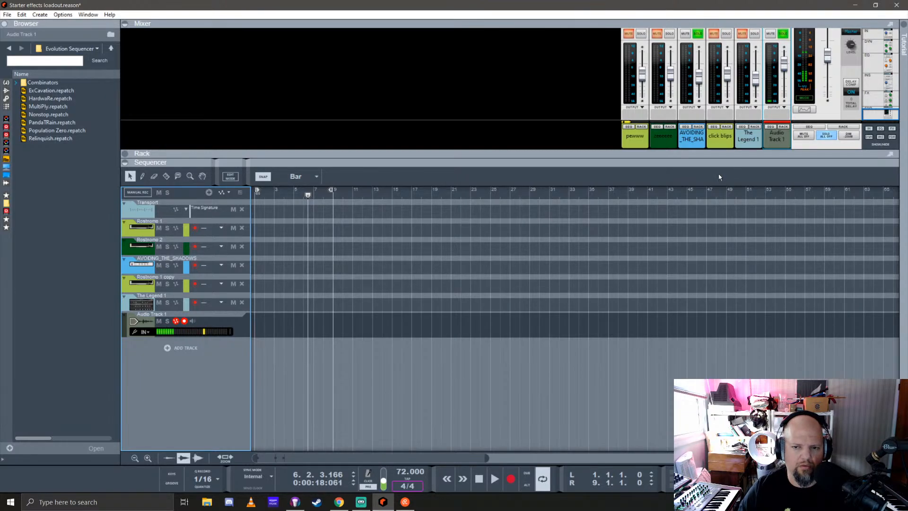
Re-enable FX send 6 and disable FX send 7 on the Audio Track 1 mixer channel, and toggle the track's input monitoring
{"action": "left_click_drag", "start_coordinate": [727, 154], "coordinate": [716, 305]}
{"action": "left_click", "coordinate": [771, 114]}
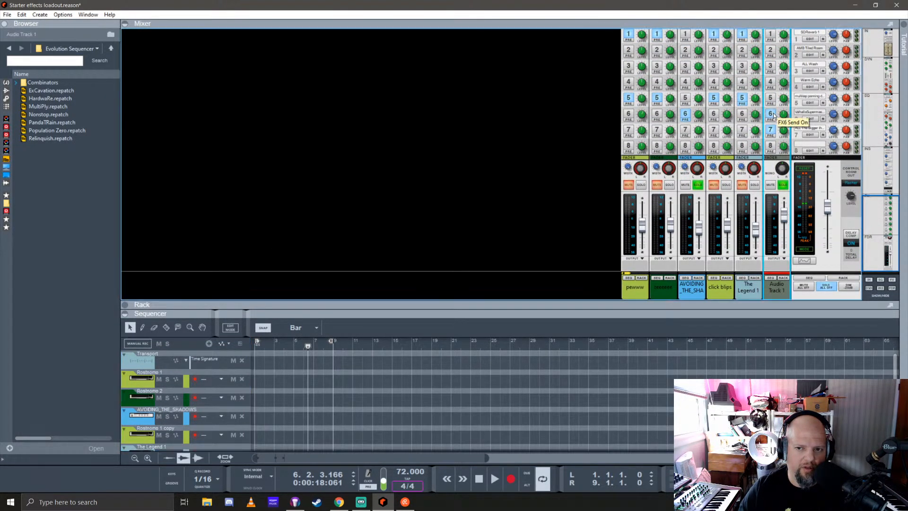
{"action": "left_click", "coordinate": [771, 129]}
{"action": "left_click_drag", "start_coordinate": [687, 312], "coordinate": [688, 198]}
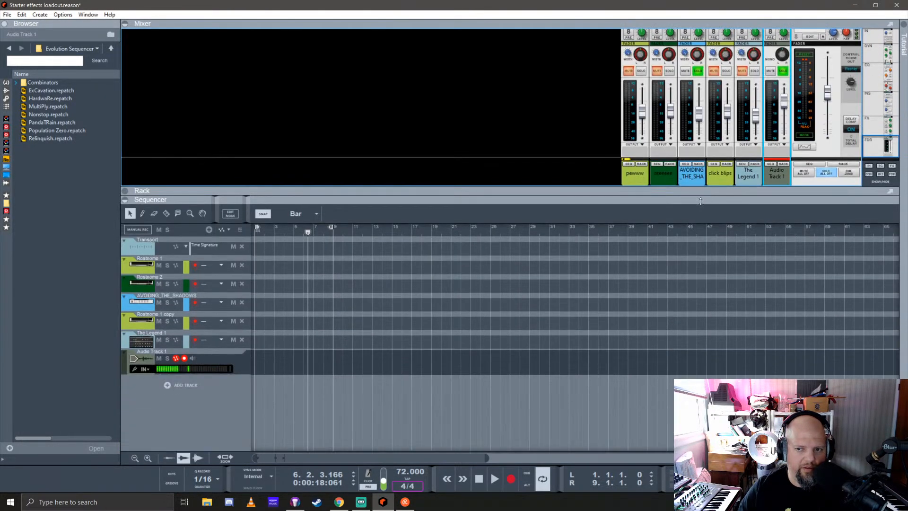
{"action": "left_click", "coordinate": [194, 360]}
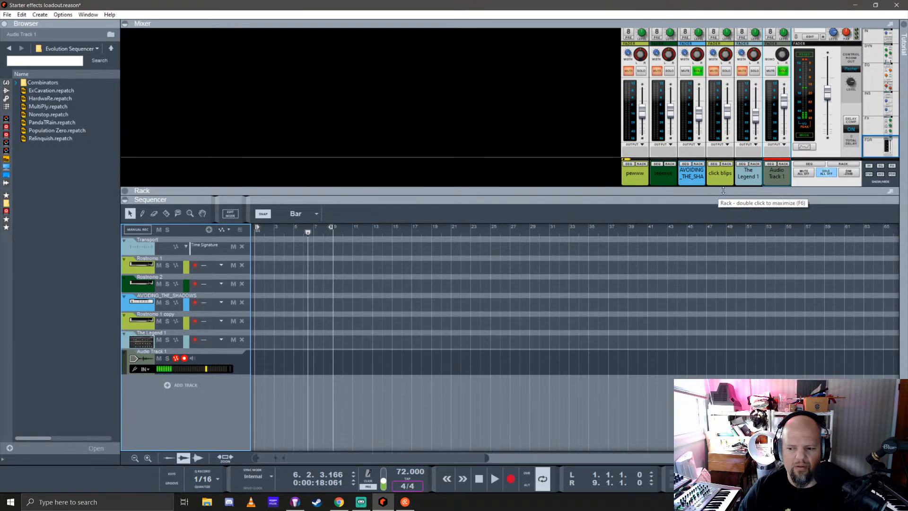
Enlarge the rack area and open the plugin window of the ValhallaSupermassive send effect
{"action": "left_click_drag", "start_coordinate": [723, 190], "coordinate": [723, 104]}
{"action": "left_click_drag", "start_coordinate": [425, 199], "coordinate": [426, 354]}
{"action": "scroll", "coordinate": [257, 303], "scroll_direction": "up", "scroll_amount": 3}
{"action": "scroll", "coordinate": [258, 302], "scroll_direction": "up", "scroll_amount": 3}
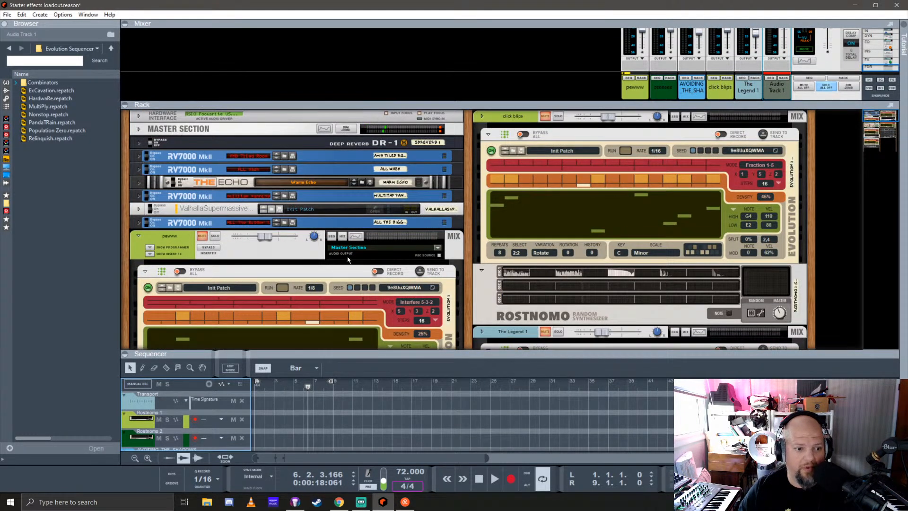
{"action": "left_click", "coordinate": [377, 209]}
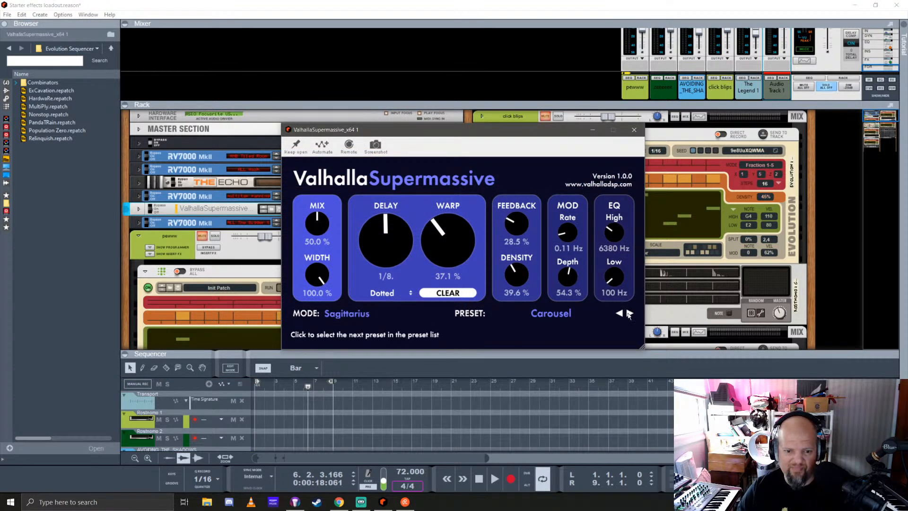
Load the ForeverVerb preset from the SFX Quasars category in ValhallaSupermassive, and move the plugin window clear of the sequencer
{"action": "left_click", "coordinate": [541, 313]}
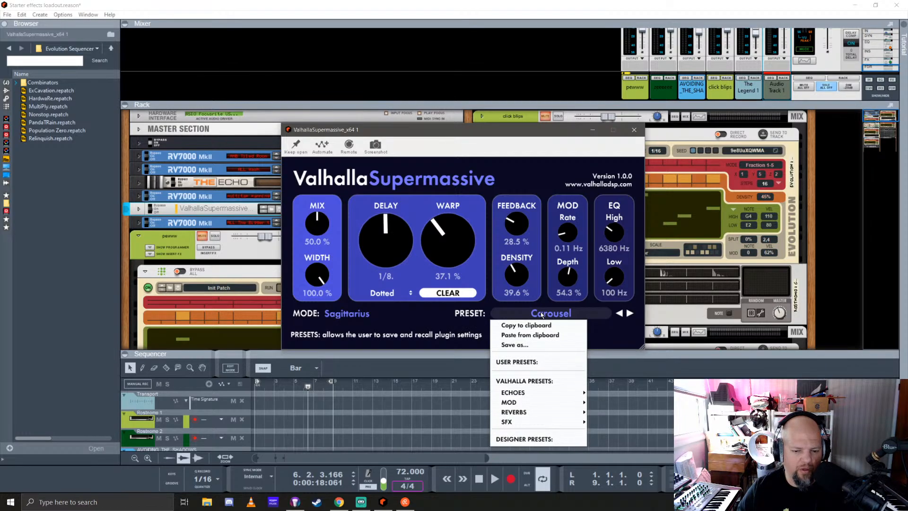
{"action": "mouse_move", "coordinate": [542, 395]}
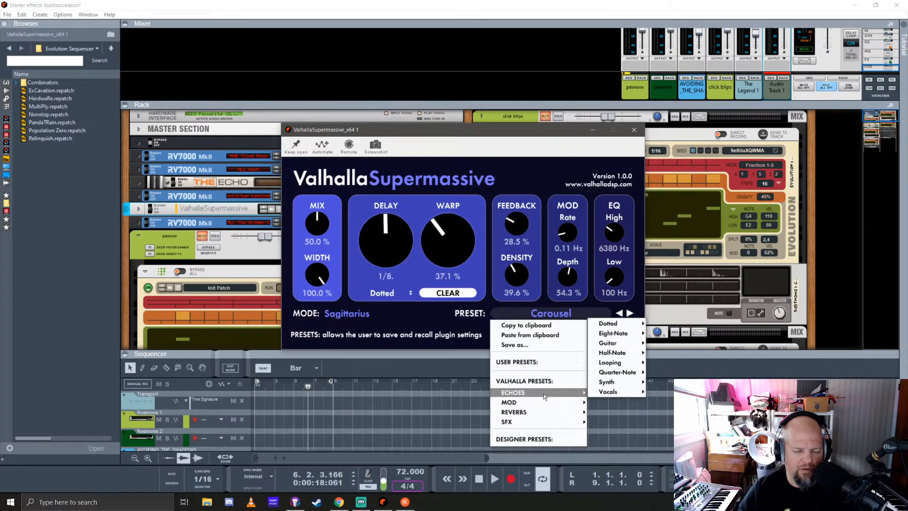
{"action": "mouse_move", "coordinate": [562, 408]}
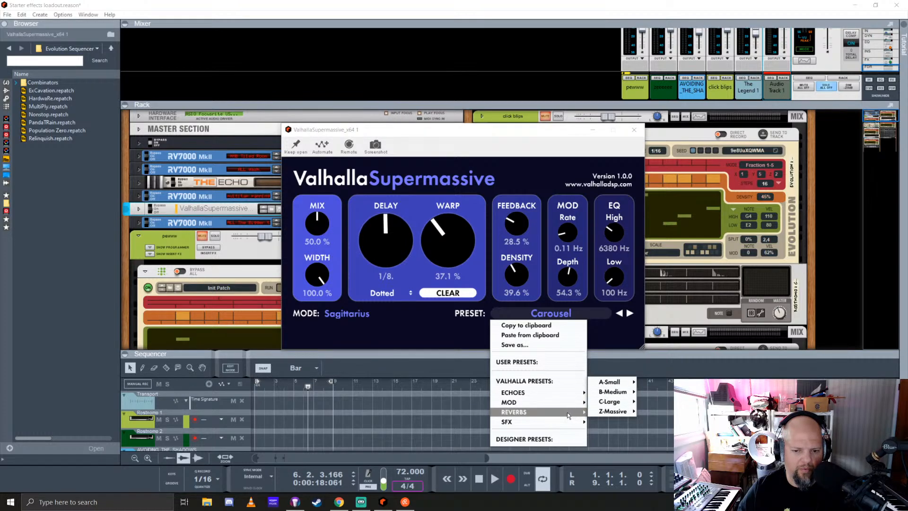
{"action": "mouse_move", "coordinate": [614, 411]}
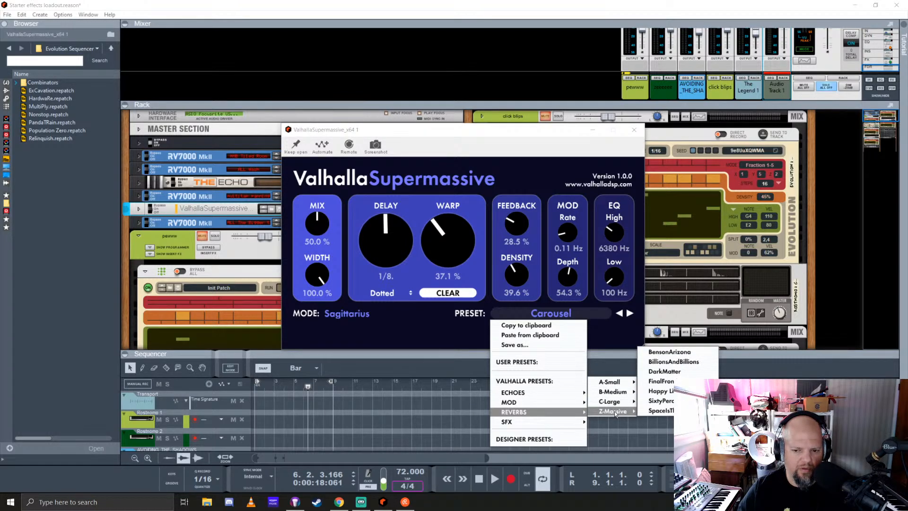
{"action": "mouse_move", "coordinate": [553, 421]}
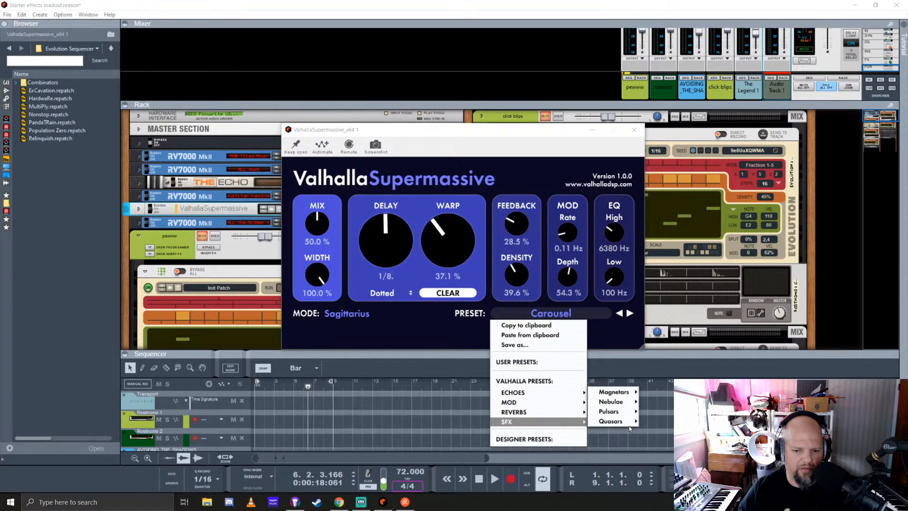
{"action": "mouse_move", "coordinate": [613, 422]}
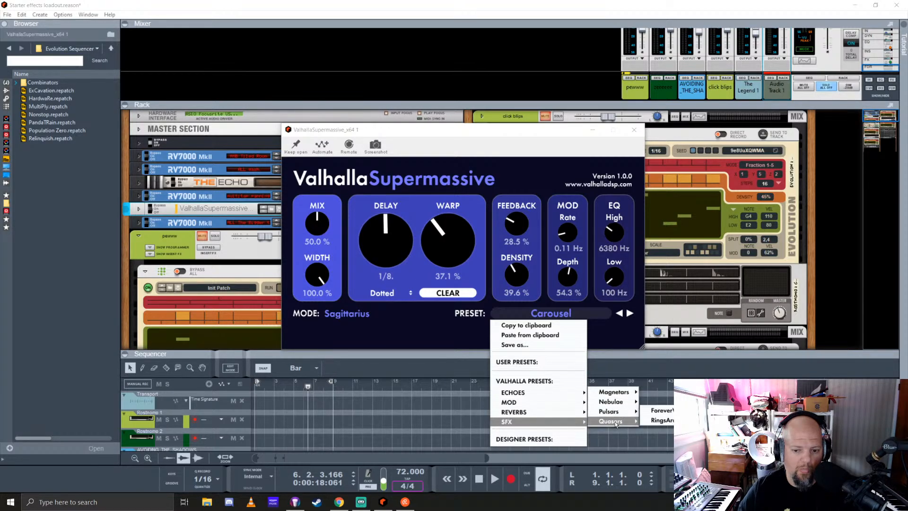
{"action": "left_click", "coordinate": [661, 410]}
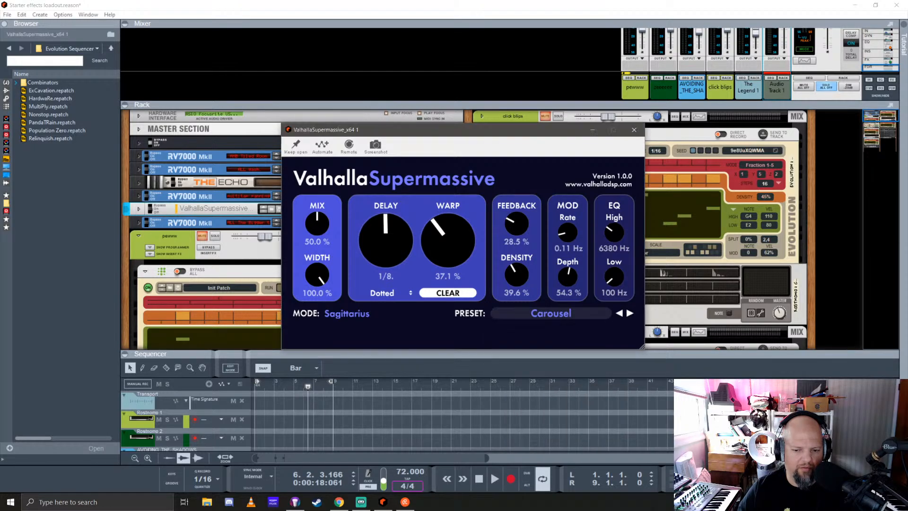
{"action": "left_click_drag", "start_coordinate": [517, 132], "coordinate": [561, 55]}
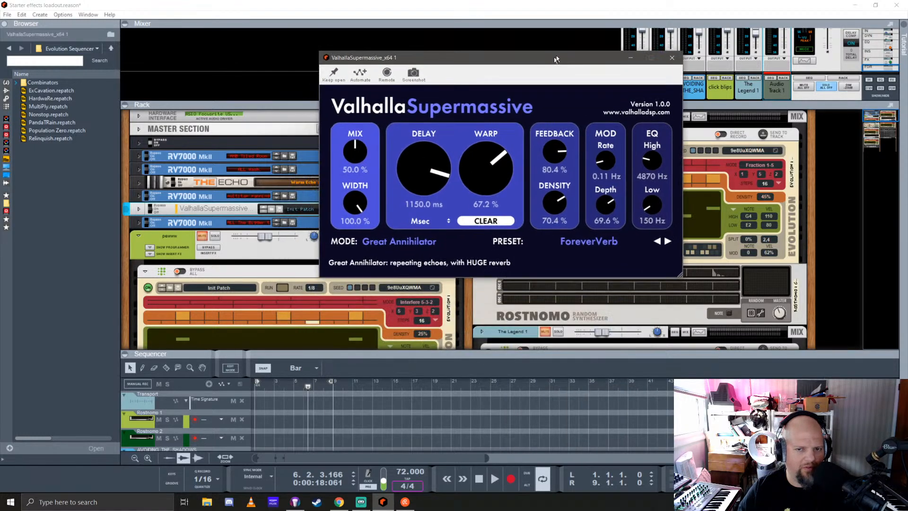
Audition the ForeverVerb preset by toggling input monitoring for Audio Track 1 with the sequencer track and mixer channel in view
{"action": "left_click_drag", "start_coordinate": [481, 352], "coordinate": [481, 273]}
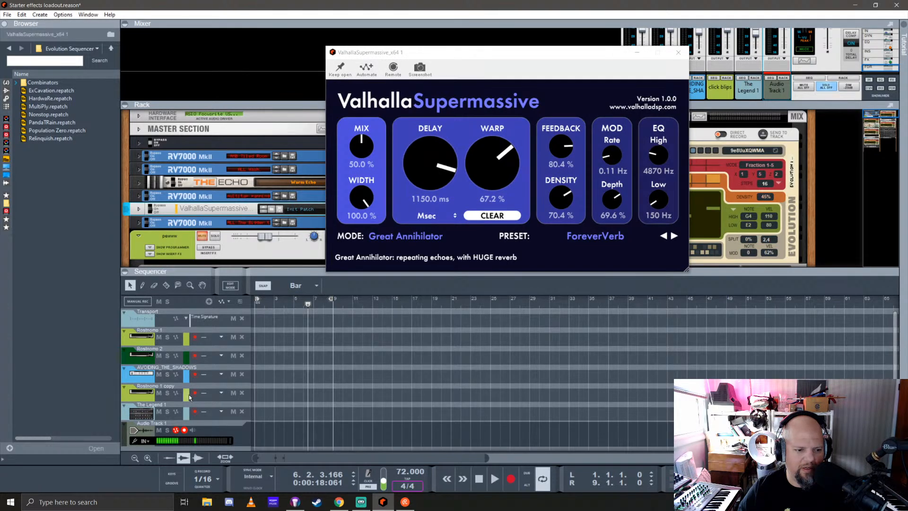
{"action": "scroll", "coordinate": [189, 396], "scroll_direction": "down", "scroll_amount": 1}
{"action": "left_click", "coordinate": [193, 414]}
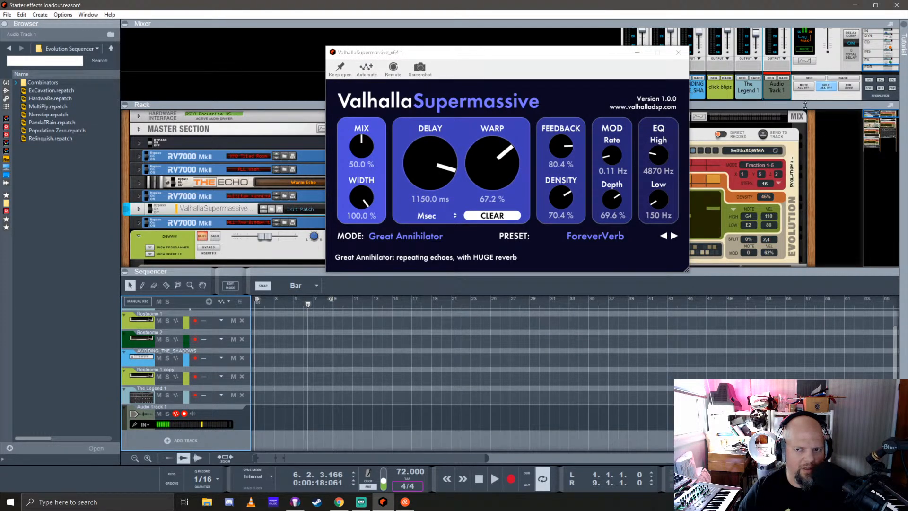
{"action": "left_click_drag", "start_coordinate": [805, 105], "coordinate": [795, 258]}
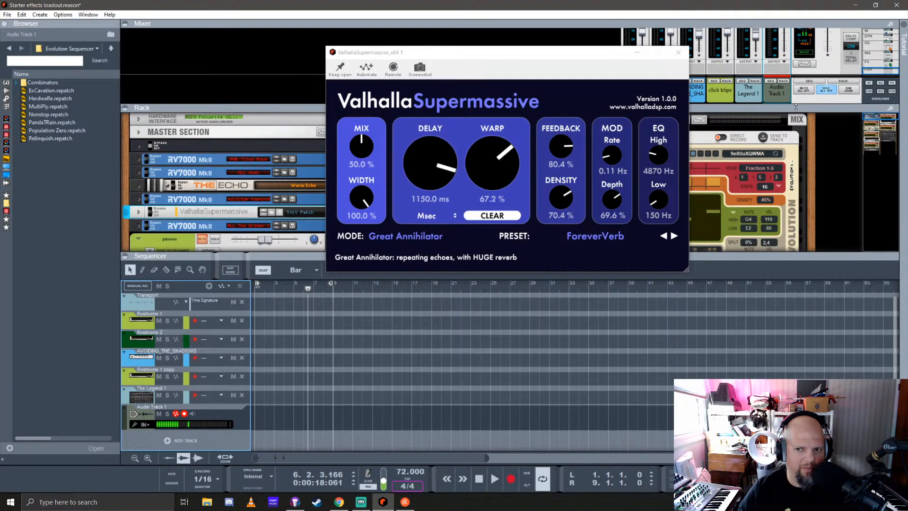
{"action": "left_click_drag", "start_coordinate": [796, 107], "coordinate": [808, 216]}
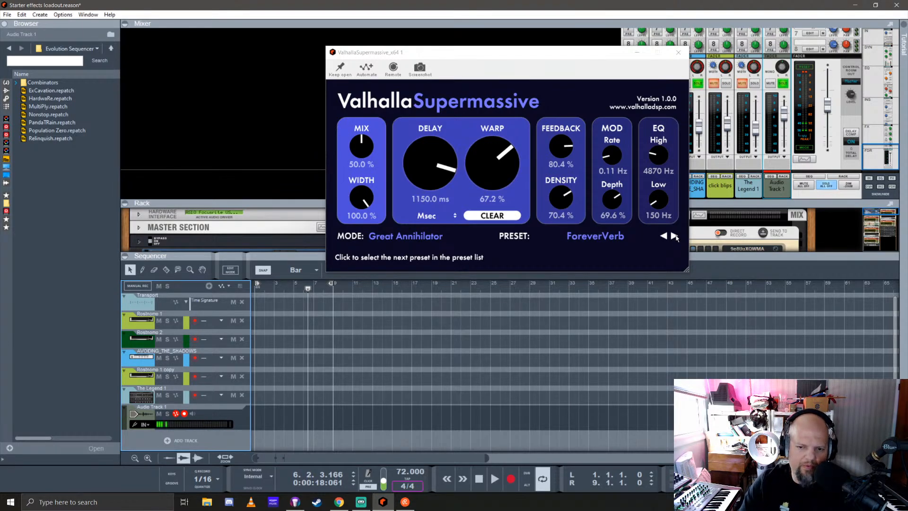
{"action": "left_click", "coordinate": [192, 414]}
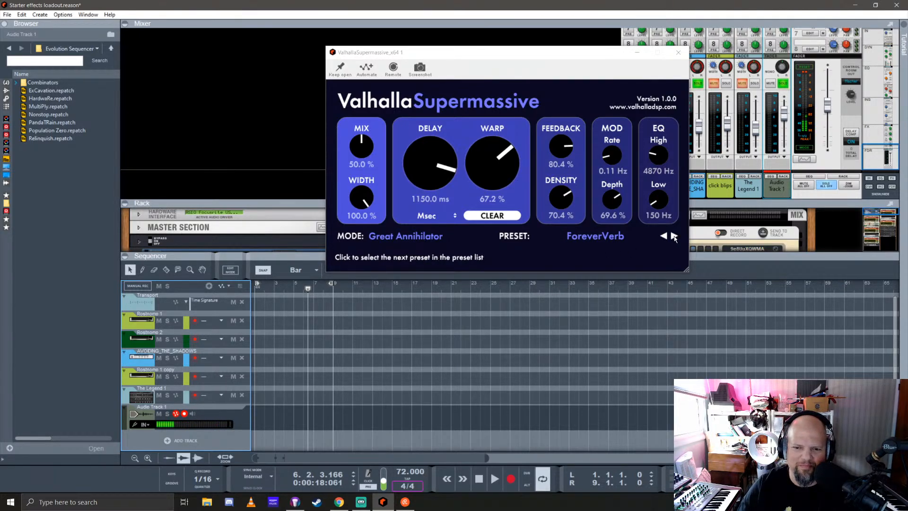
Load the RingsAroundTheWorld preset from the SFX Quasars category and audition it by switching Audio Track 1's input monitoring on and off
{"action": "left_click", "coordinate": [595, 236]}
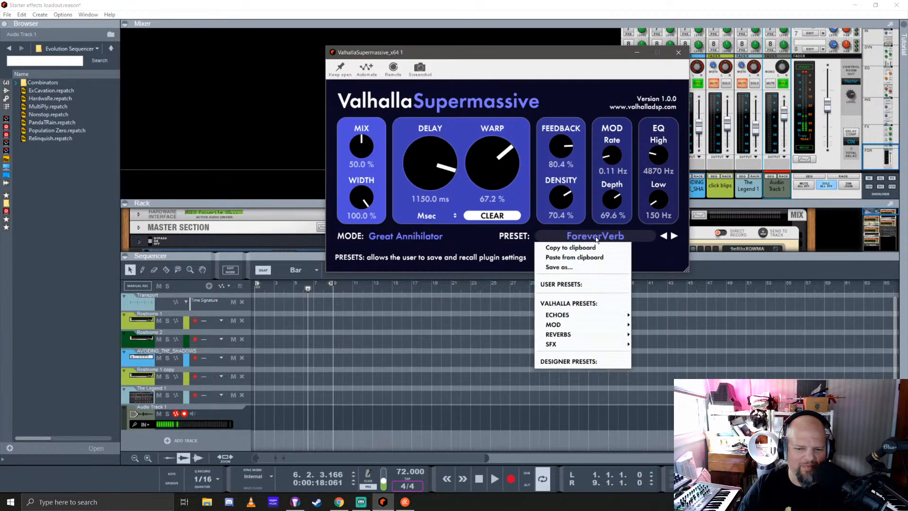
{"action": "mouse_move", "coordinate": [586, 344]}
{"action": "mouse_move", "coordinate": [657, 346]}
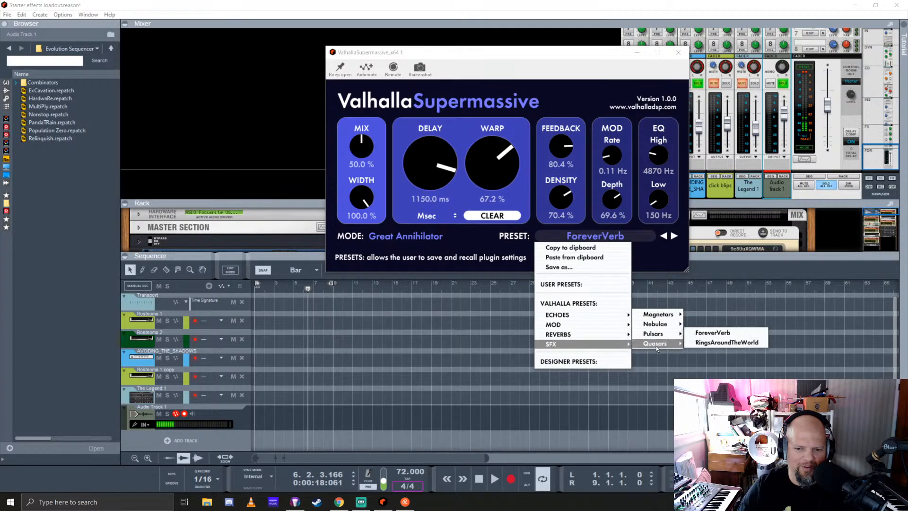
{"action": "left_click", "coordinate": [732, 342]}
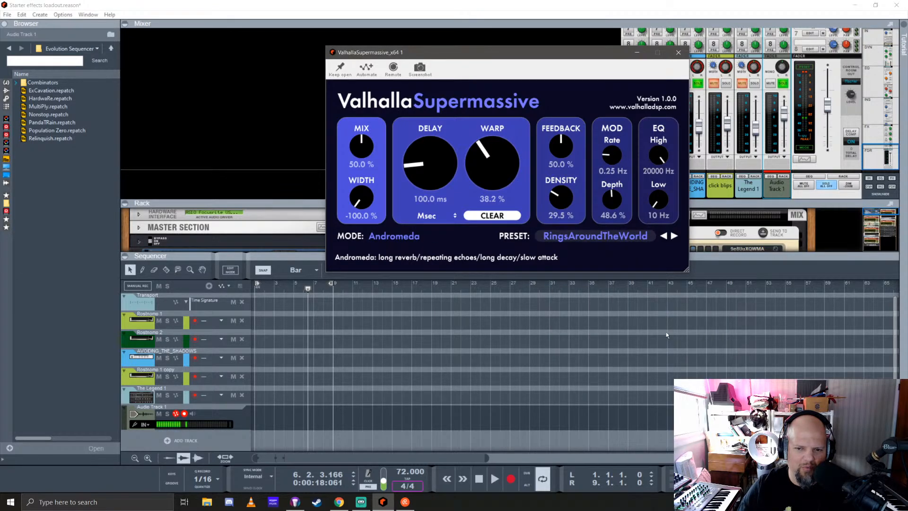
{"action": "left_click", "coordinate": [194, 414]}
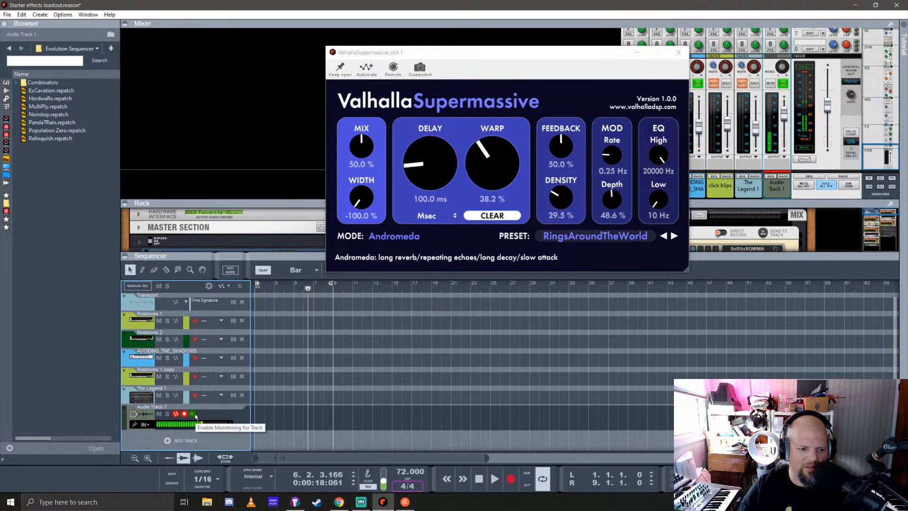
{"action": "left_click", "coordinate": [193, 414]}
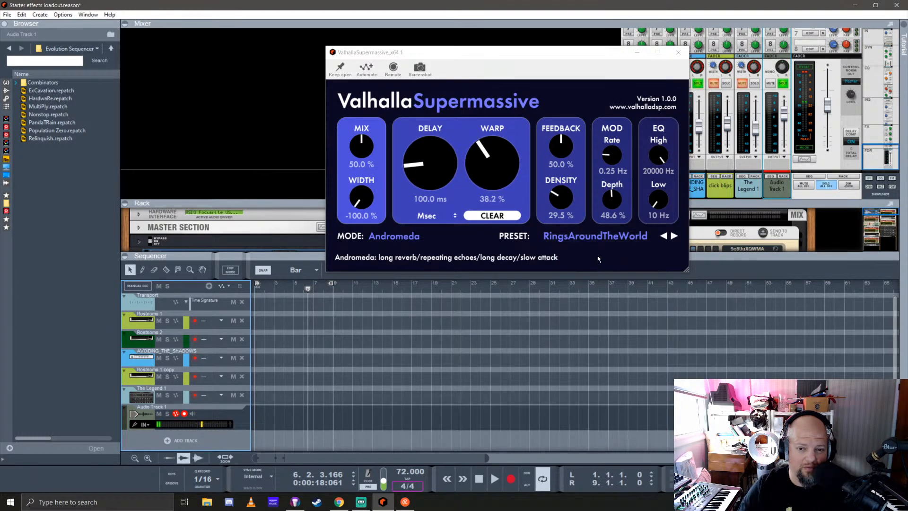
Load the DarkHorse preset from the SFX Nebulae category in ValhallaSupermassive
{"action": "left_click", "coordinate": [631, 236]}
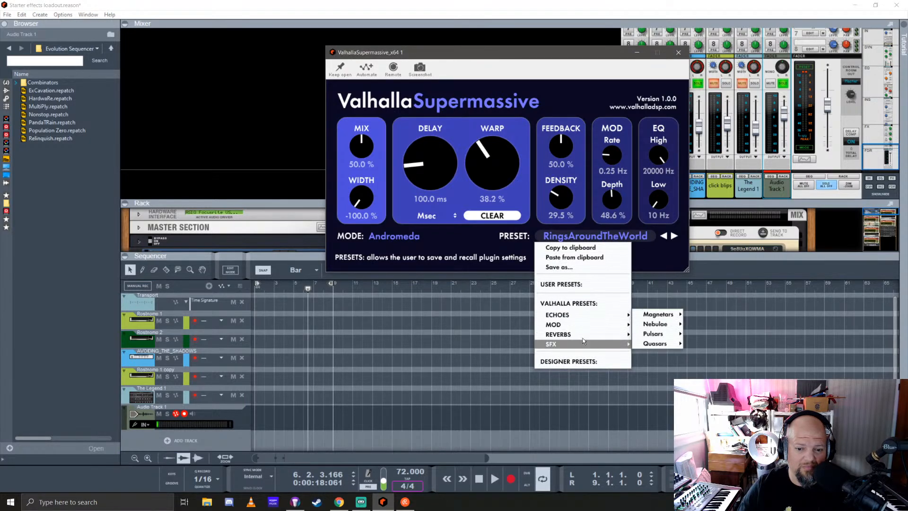
{"action": "mouse_move", "coordinate": [600, 342]}
{"action": "mouse_move", "coordinate": [666, 335]}
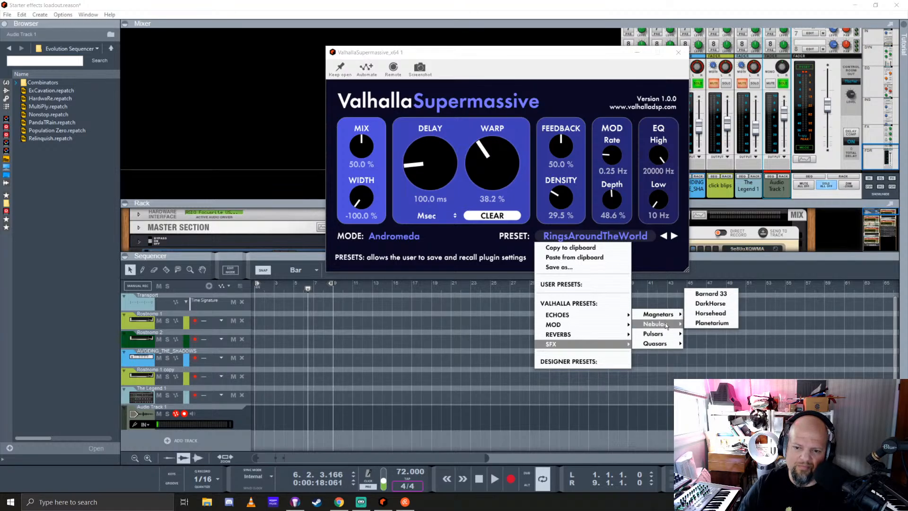
{"action": "left_click", "coordinate": [707, 300]}
Audition DarkHorse by switching Audio Track 1's input monitoring on and off, and close the ValhallaSupermassive window
{"action": "left_click", "coordinate": [193, 414]}
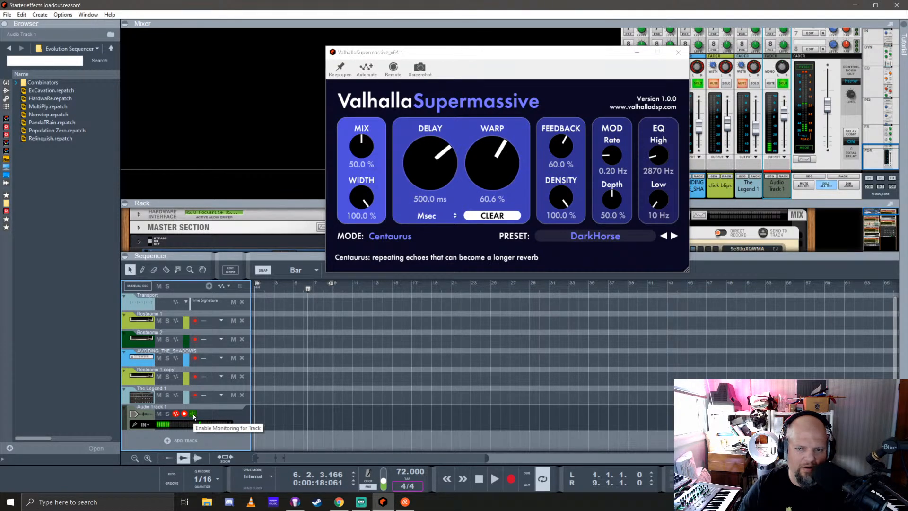
{"action": "left_click", "coordinate": [193, 414]}
{"action": "left_click", "coordinate": [679, 53]}
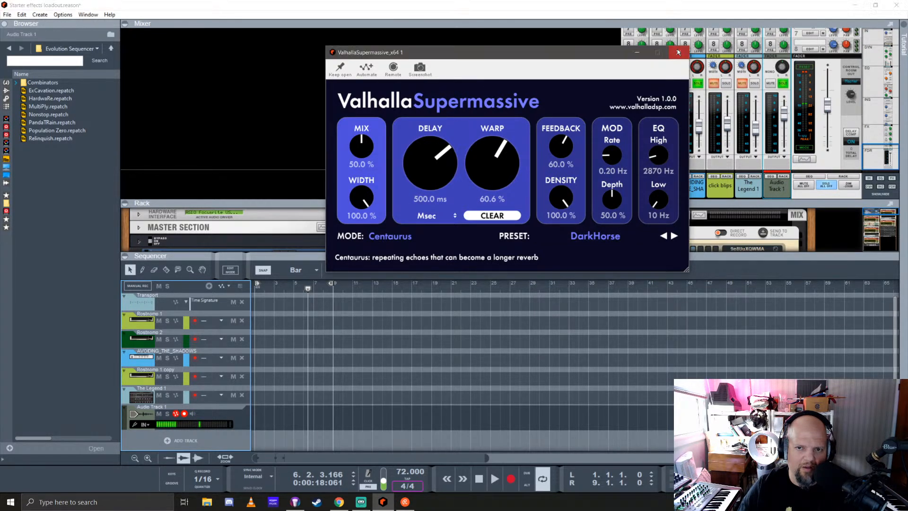
Delete Audio Track 1 and shrink the sequencer area to give the rack more height
{"action": "left_click", "coordinate": [154, 411]}
{"action": "key", "text": "Delete"}
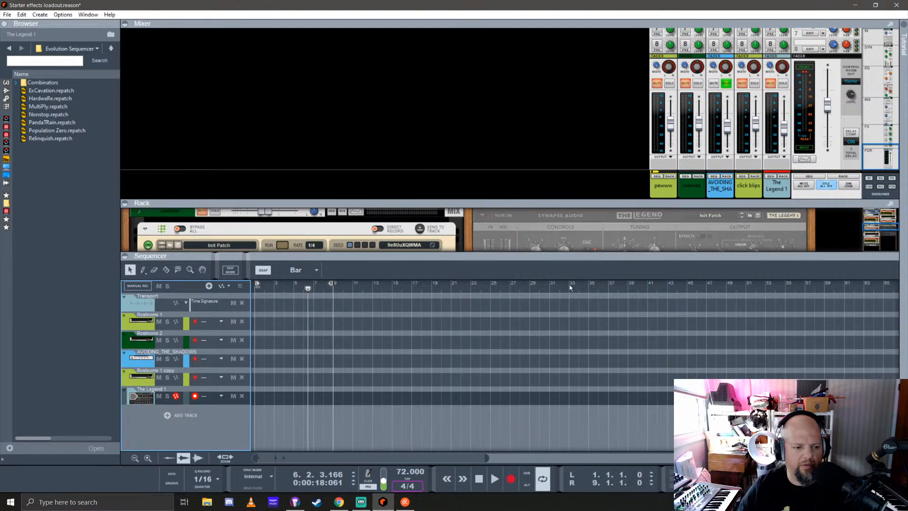
{"action": "left_click_drag", "start_coordinate": [574, 257], "coordinate": [574, 357]}
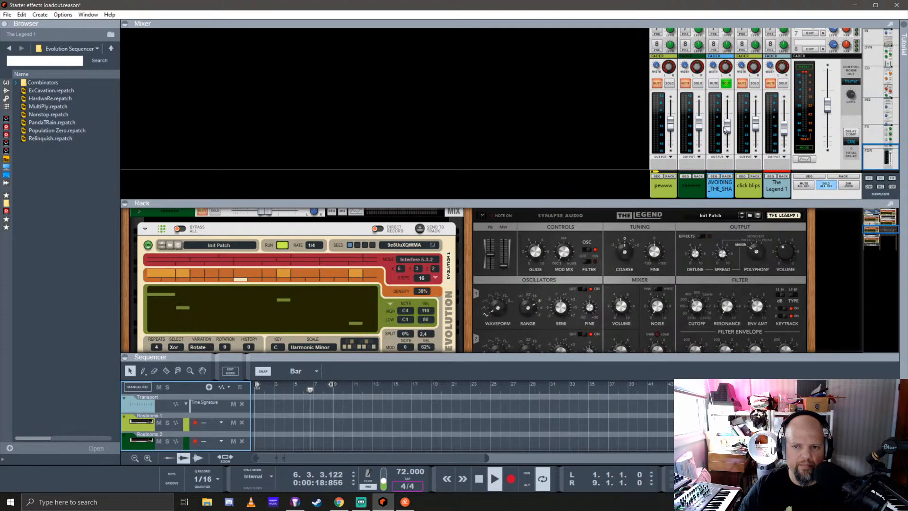
Select the AVOIDING_THE_SHADOWS channel, enlarge the rack area around its devices and open its Spectrum EQ
{"action": "left_click_drag", "start_coordinate": [688, 201], "coordinate": [693, 228]}
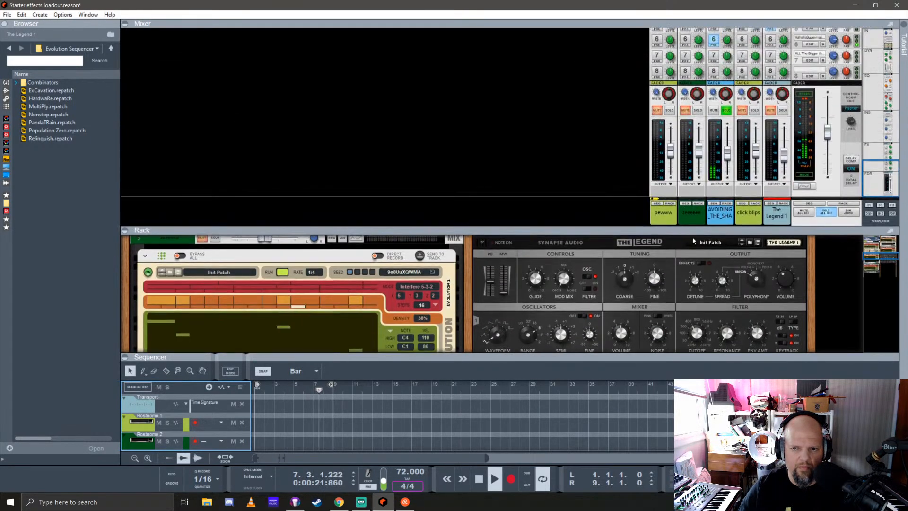
{"action": "left_click", "coordinate": [727, 152]}
{"action": "left_click_drag", "start_coordinate": [616, 232], "coordinate": [615, 73]}
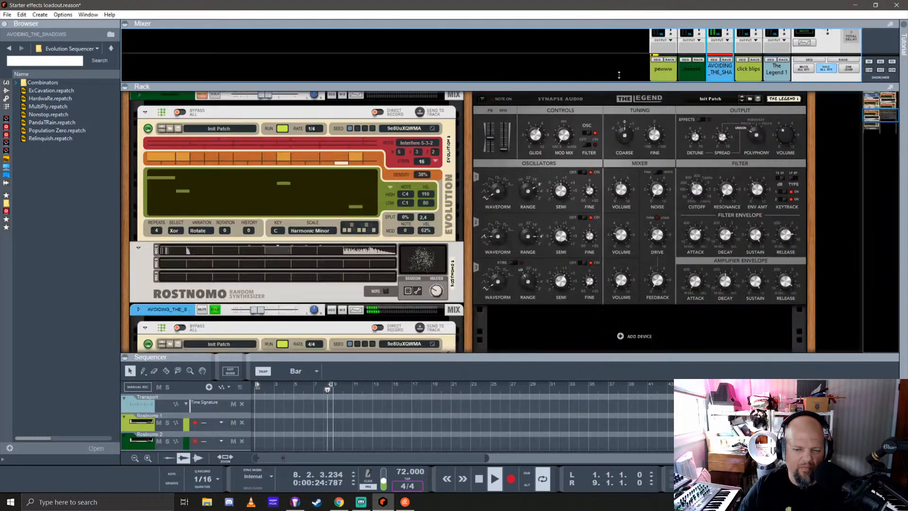
{"action": "scroll", "coordinate": [350, 252], "scroll_direction": "up", "scroll_amount": 5}
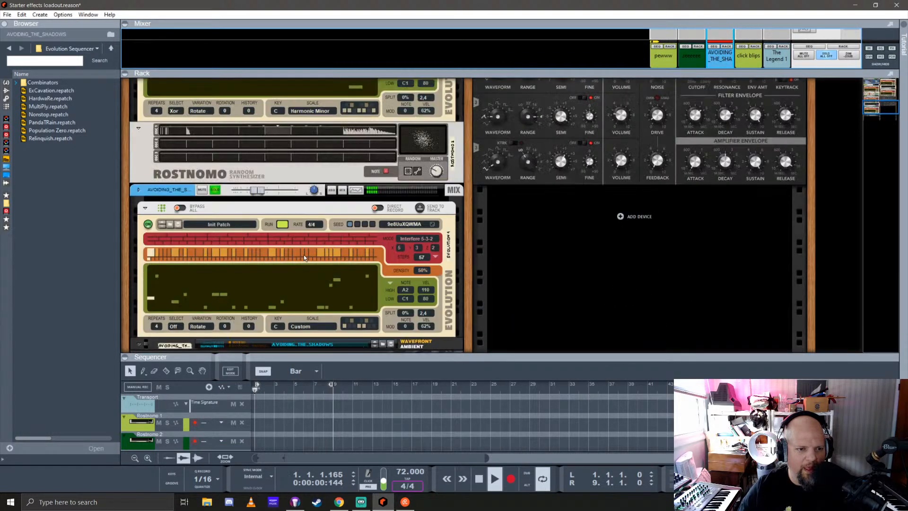
{"action": "left_click", "coordinate": [355, 217]}
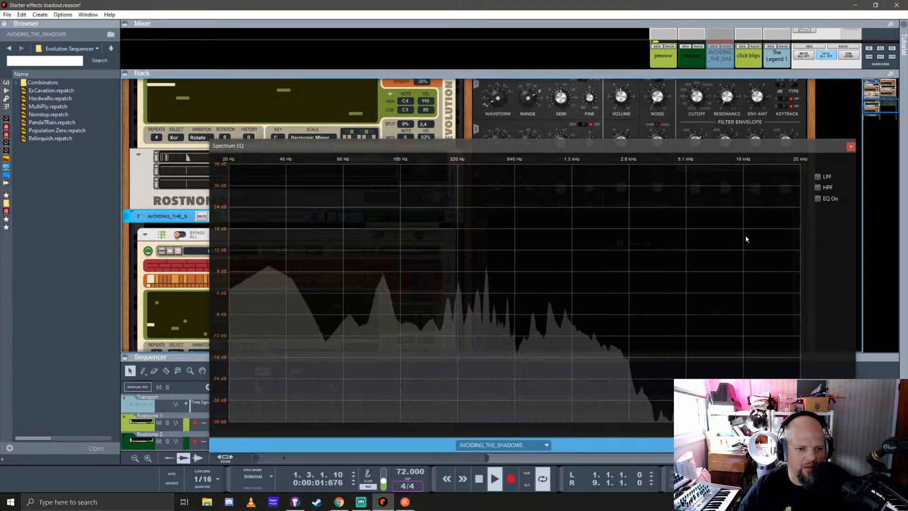
Enable the low-pass filter on AVOIDING_THE_SHADOWS with its cutoff just above 320 Hz, and switch on the EQ
{"action": "left_click", "coordinate": [818, 177]}
{"action": "left_click_drag", "start_coordinate": [655, 293], "coordinate": [467, 276]}
{"action": "left_click", "coordinate": [818, 199]}
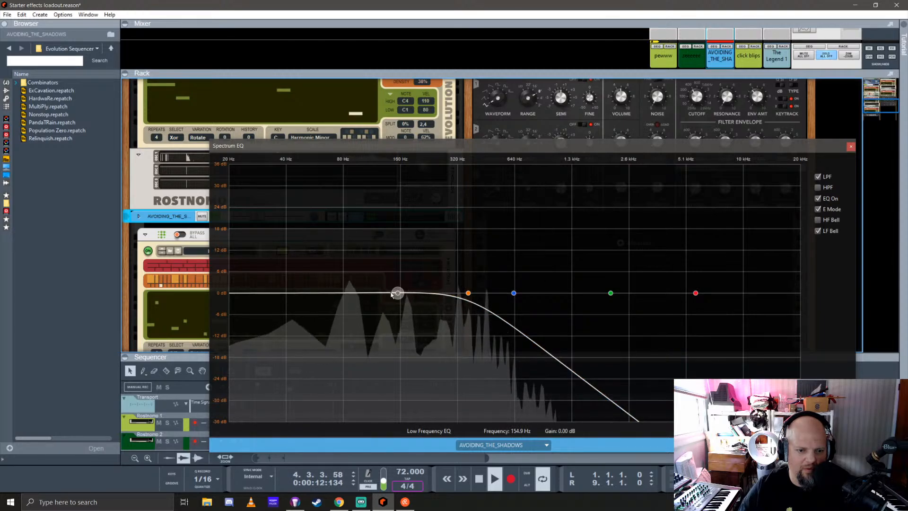
Boost the low band about 11 dB near 40 Hz and the low-mid band about 5.7 dB at 375 Hz, and close the Spectrum EQ
{"action": "left_click_drag", "start_coordinate": [398, 292], "coordinate": [282, 257]}
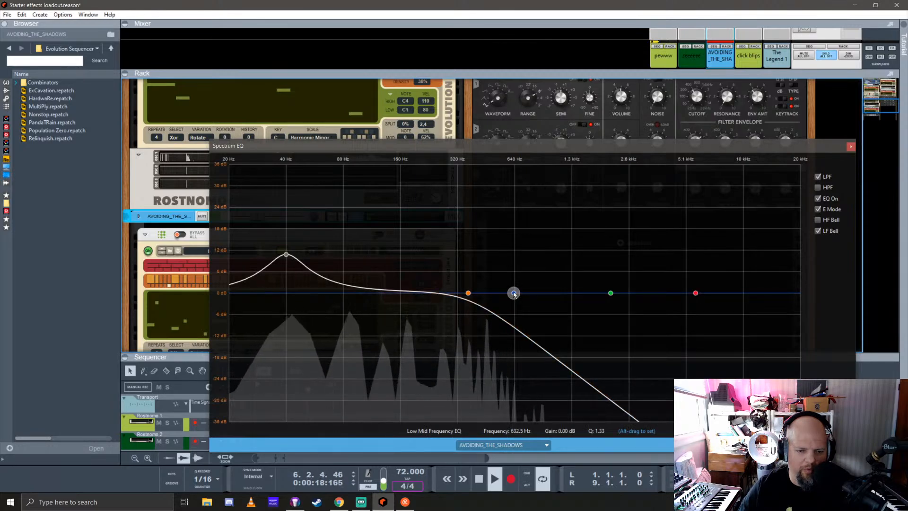
{"action": "left_click_drag", "start_coordinate": [514, 293], "coordinate": [472, 275]}
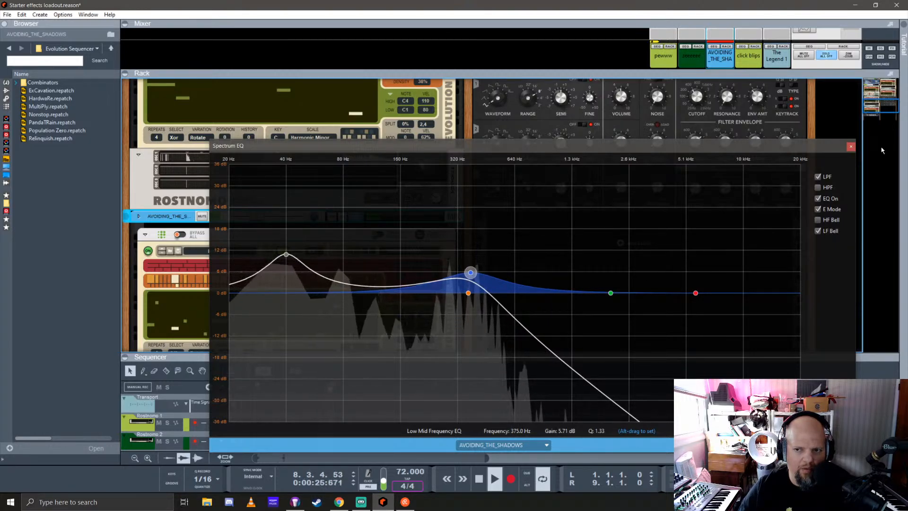
{"action": "left_click", "coordinate": [850, 146]}
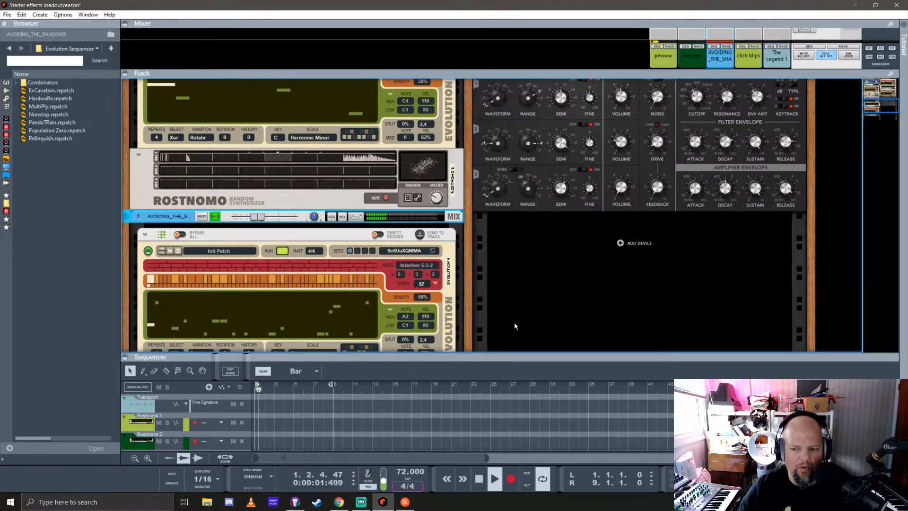
Examine the amp envelopes of the FACE_PAINT, DISTANT_THUNDER and EVIL_PRESENCE NN-19 samplers in the Combinator, folding each one closed again
{"action": "scroll", "coordinate": [470, 310], "scroll_direction": "down", "scroll_amount": 5}
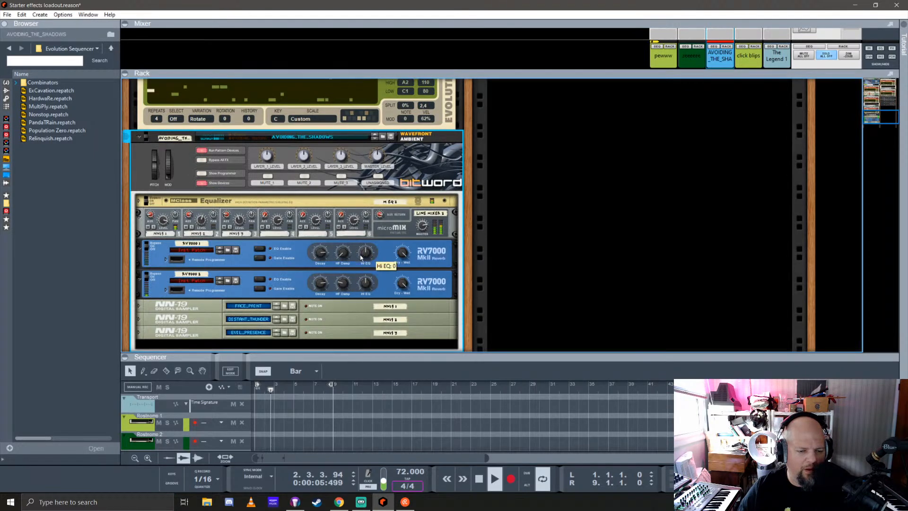
{"action": "scroll", "coordinate": [148, 232], "scroll_direction": "down", "scroll_amount": 2}
{"action": "left_click", "coordinate": [138, 218]}
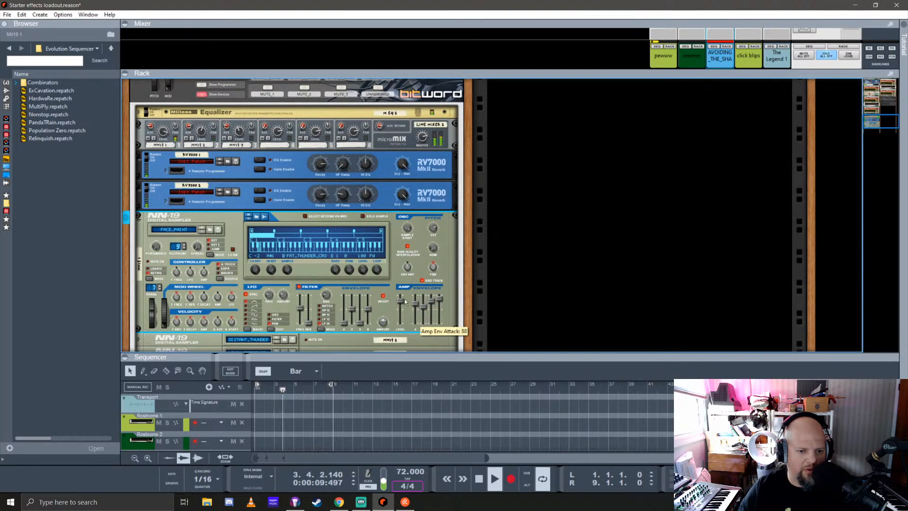
{"action": "left_click", "coordinate": [139, 219]}
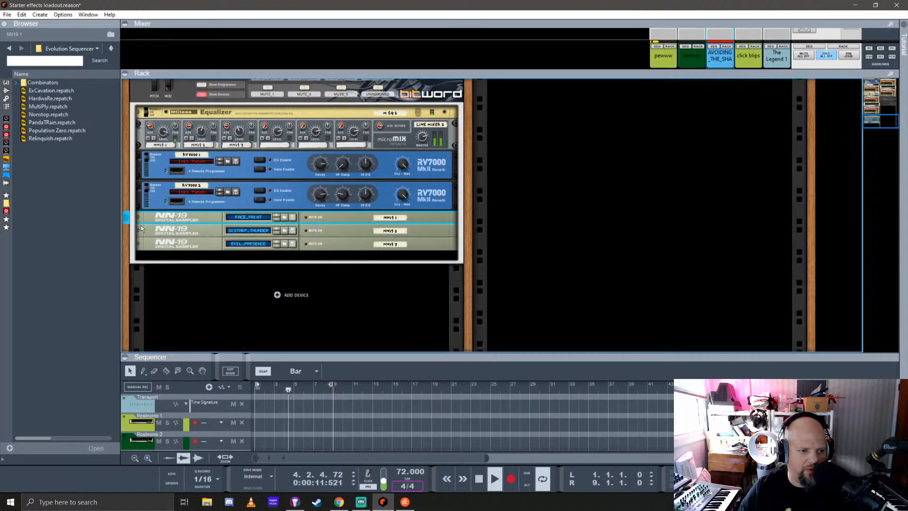
{"action": "left_click", "coordinate": [139, 227]}
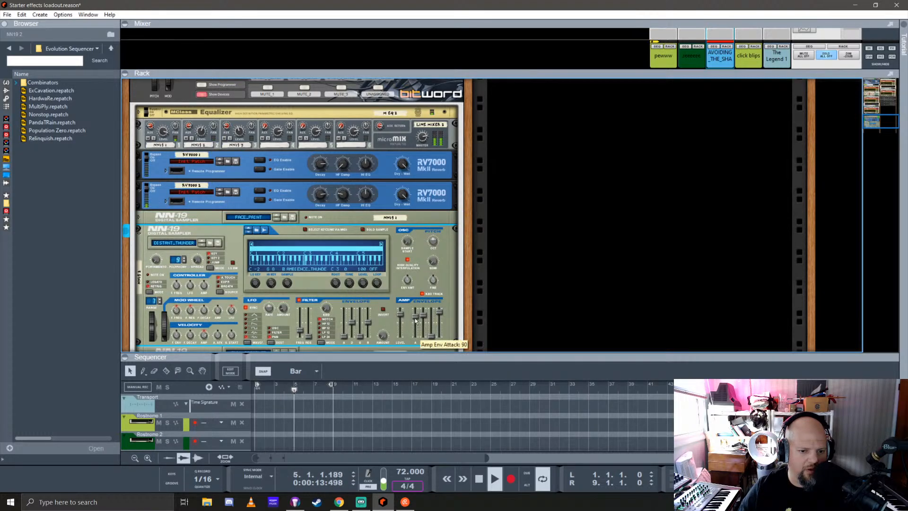
{"action": "left_click", "coordinate": [139, 232]}
{"action": "left_click", "coordinate": [139, 245]}
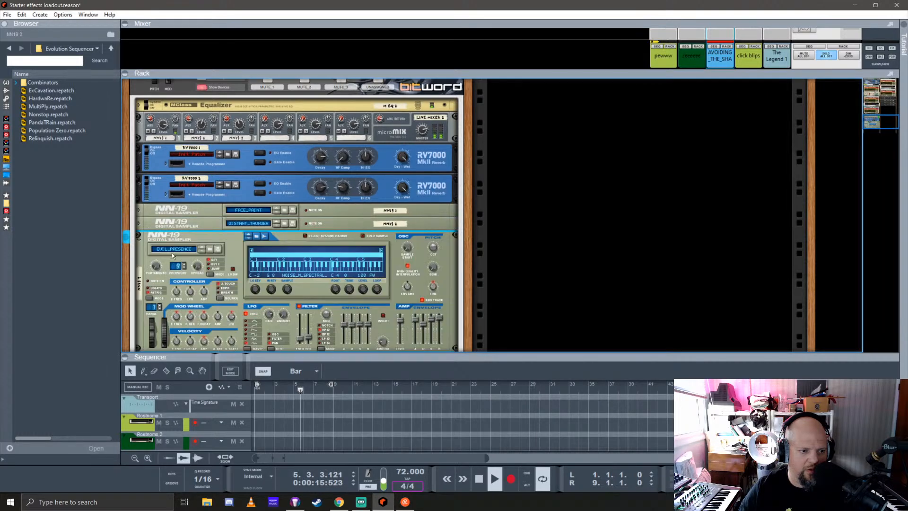
{"action": "left_click_drag", "start_coordinate": [416, 324], "coordinate": [418, 318]}
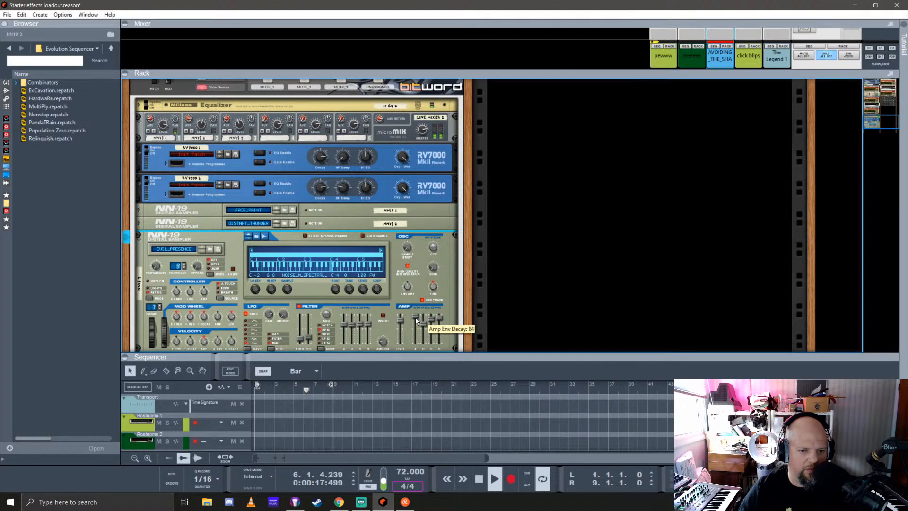
{"action": "left_click", "coordinate": [139, 238]}
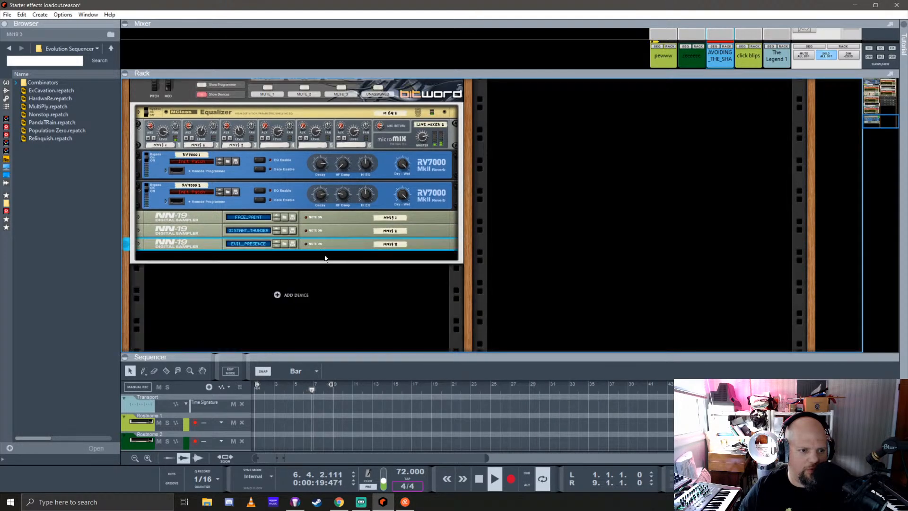
Set the density to 41% and the first Interfere value to 4 on the Evolution driving AVOIDING_THE_SHADOWS
{"action": "scroll", "coordinate": [346, 259], "scroll_direction": "up", "scroll_amount": 5}
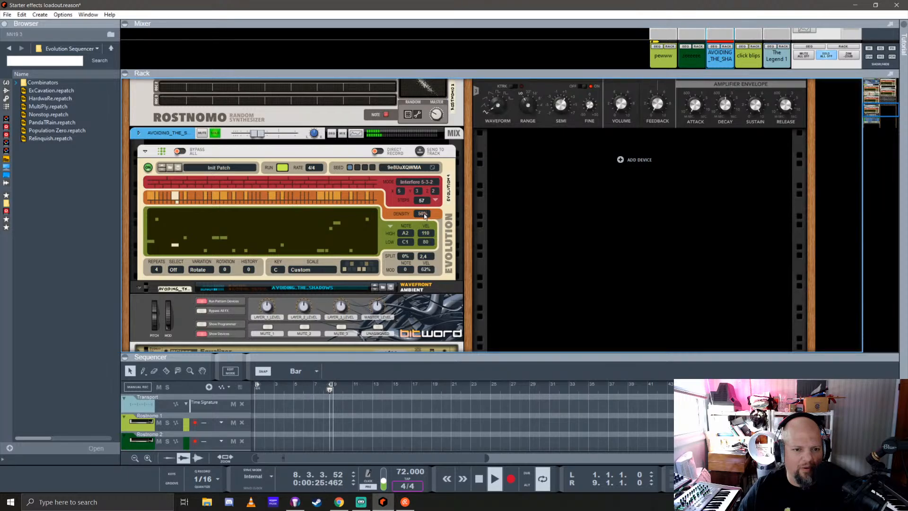
{"action": "left_click_drag", "start_coordinate": [424, 214], "coordinate": [423, 223]}
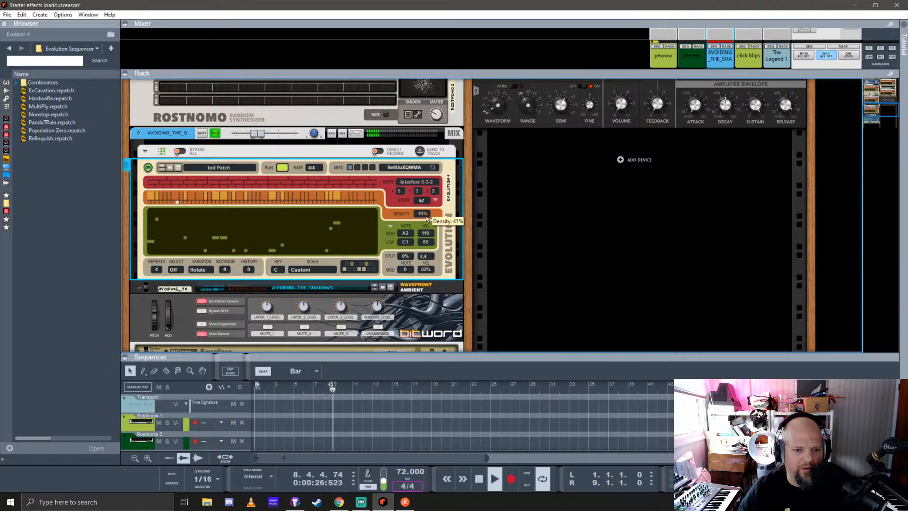
{"action": "left_click", "coordinate": [401, 191]}
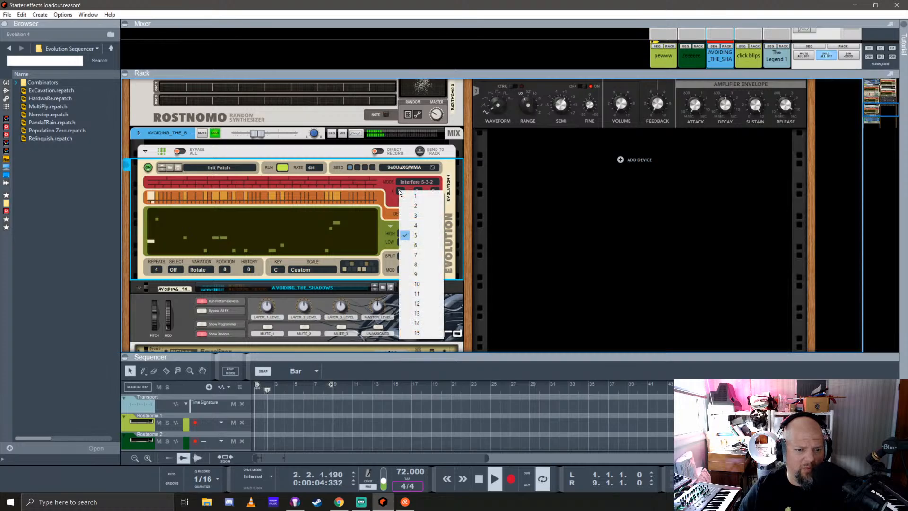
{"action": "left_click", "coordinate": [421, 224]}
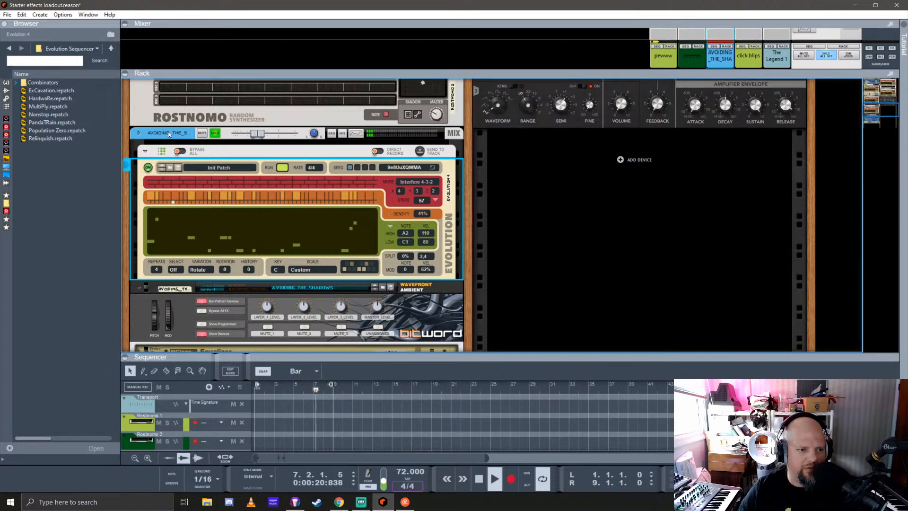
Move the AVOIDING_THE_SHADOWS channel with its devices below The Legend in the second rack column, and hide and fold its Combinator
{"action": "left_click_drag", "start_coordinate": [206, 149], "coordinate": [513, 172]}
{"action": "scroll", "coordinate": [410, 193], "scroll_direction": "up", "scroll_amount": 3}
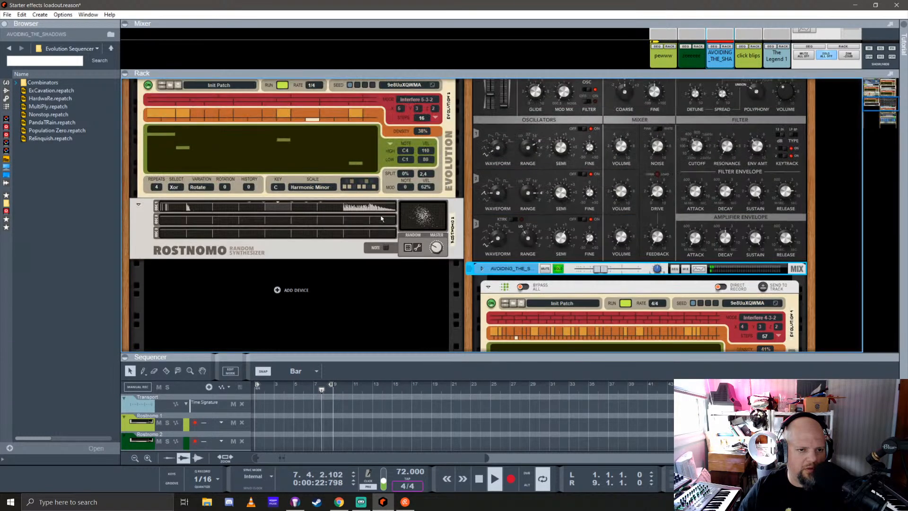
{"action": "scroll", "coordinate": [417, 206], "scroll_direction": "down", "scroll_amount": 5}
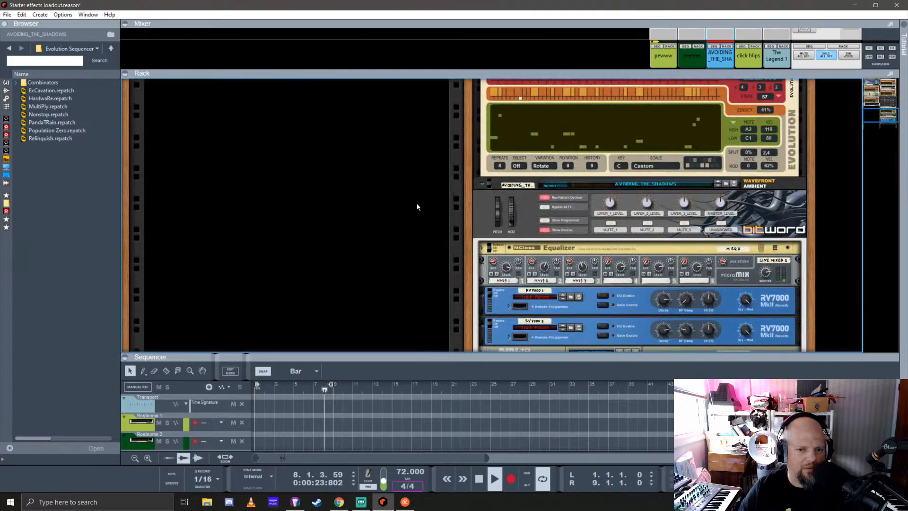
{"action": "left_click", "coordinate": [546, 232]}
{"action": "left_click", "coordinate": [482, 210]}
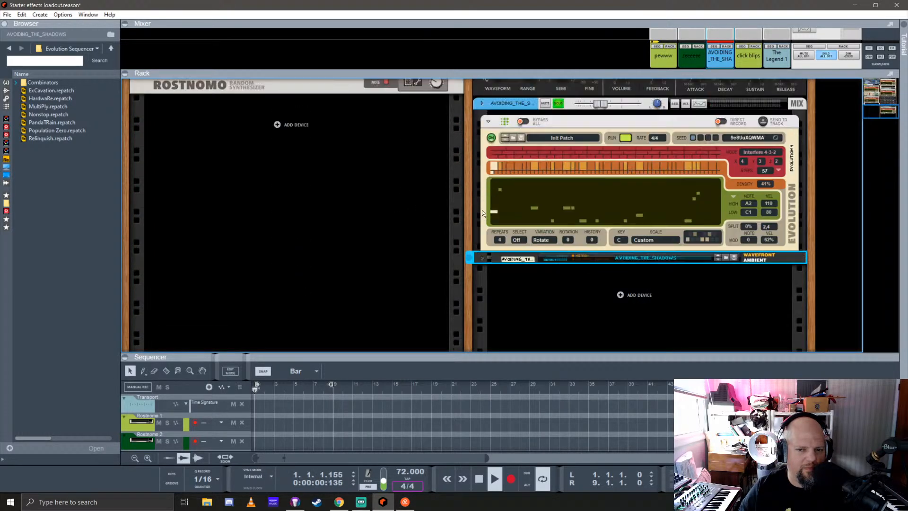
Turn off solo on the AVOIDING_THE_SHADOWS channel
{"action": "scroll", "coordinate": [473, 217], "scroll_direction": "up", "scroll_amount": 10}
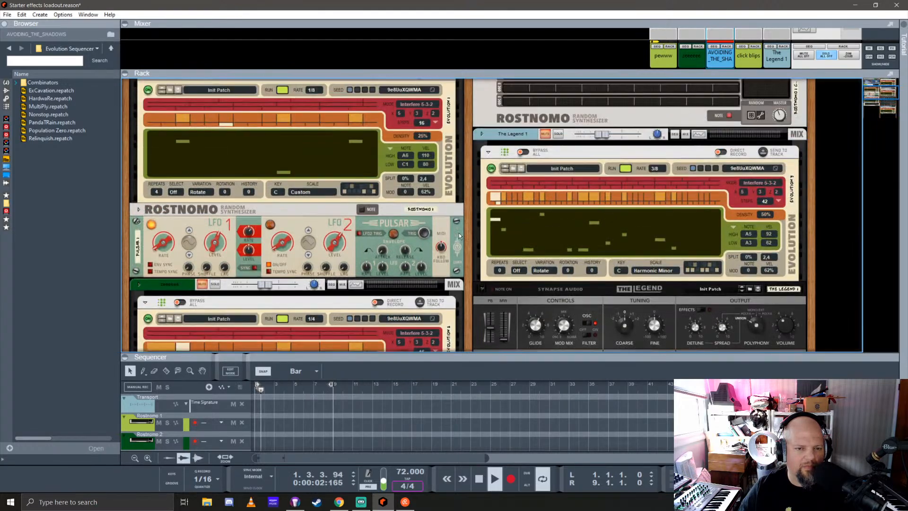
{"action": "scroll", "coordinate": [459, 232], "scroll_direction": "up", "scroll_amount": 3}
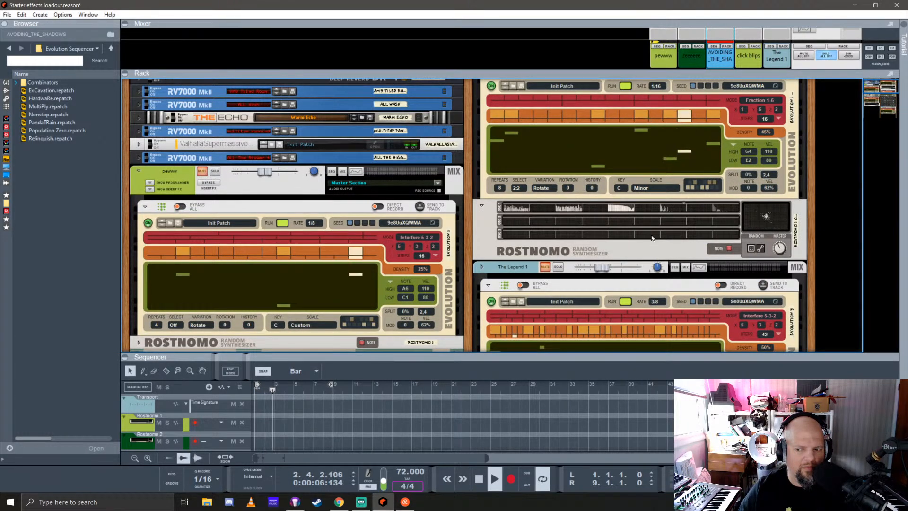
{"action": "scroll", "coordinate": [652, 238], "scroll_direction": "down", "scroll_amount": 5}
{"action": "scroll", "coordinate": [555, 213], "scroll_direction": "up", "scroll_amount": 2}
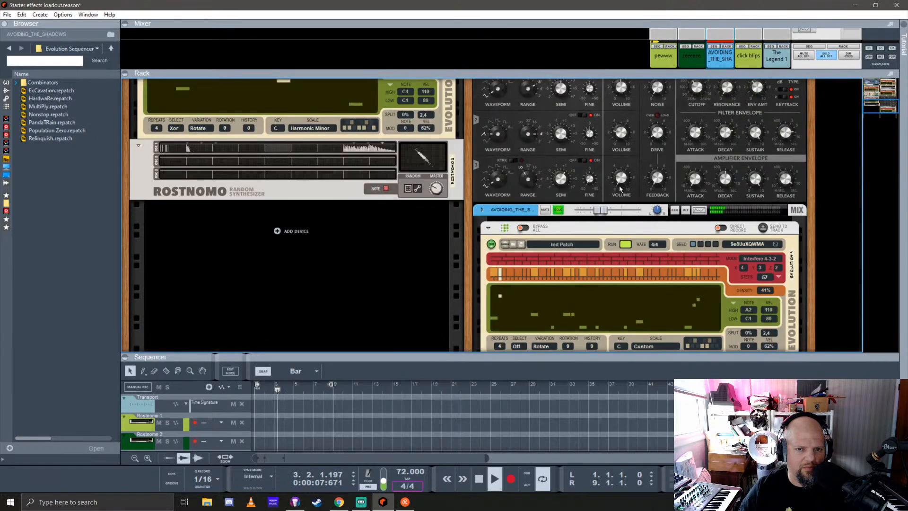
{"action": "left_click", "coordinate": [557, 211]}
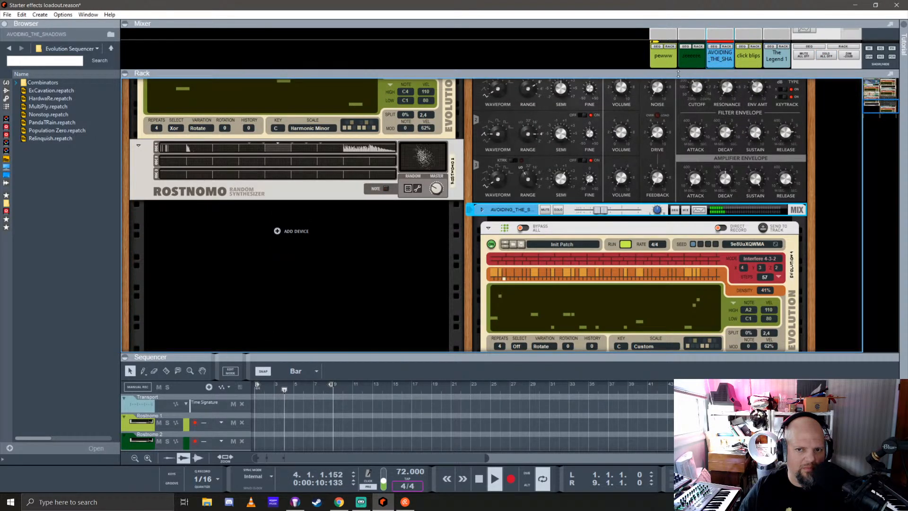
Enlarge the mixer, clear all channel mutes and lower The Legend 1's fader to about -29.8 dB
{"action": "left_click_drag", "start_coordinate": [679, 73], "coordinate": [679, 205]}
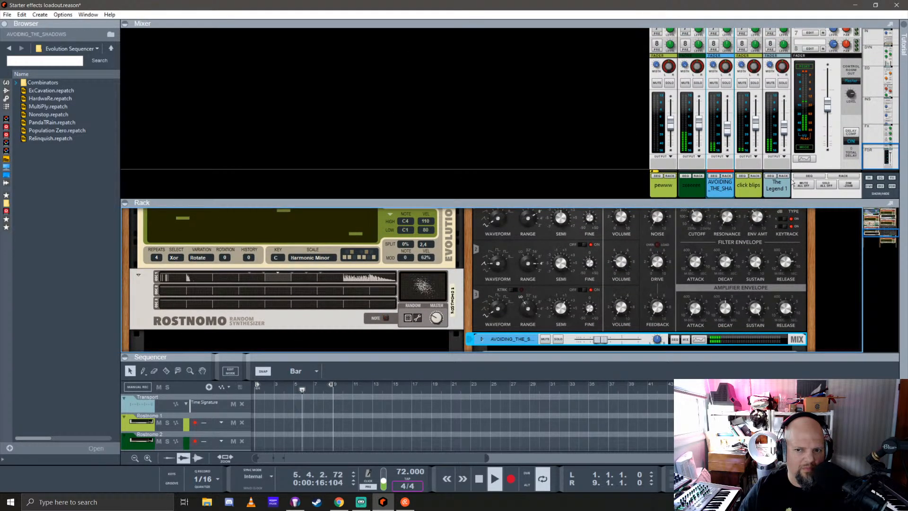
{"action": "left_click_drag", "start_coordinate": [787, 132], "coordinate": [787, 138]}
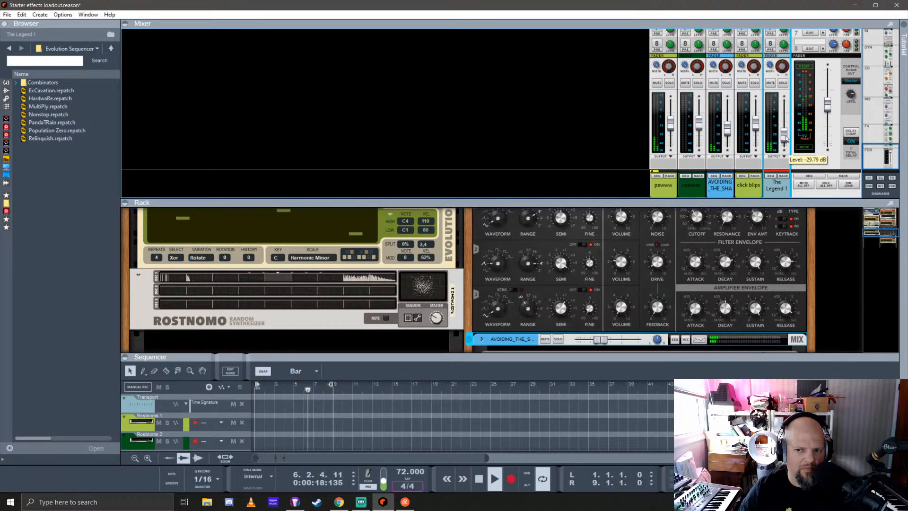
Review the channel sends in the mixer, and enlarge the rack to look over the send effects and instrument chains
{"action": "scroll", "coordinate": [778, 122], "scroll_direction": "up", "scroll_amount": 4}
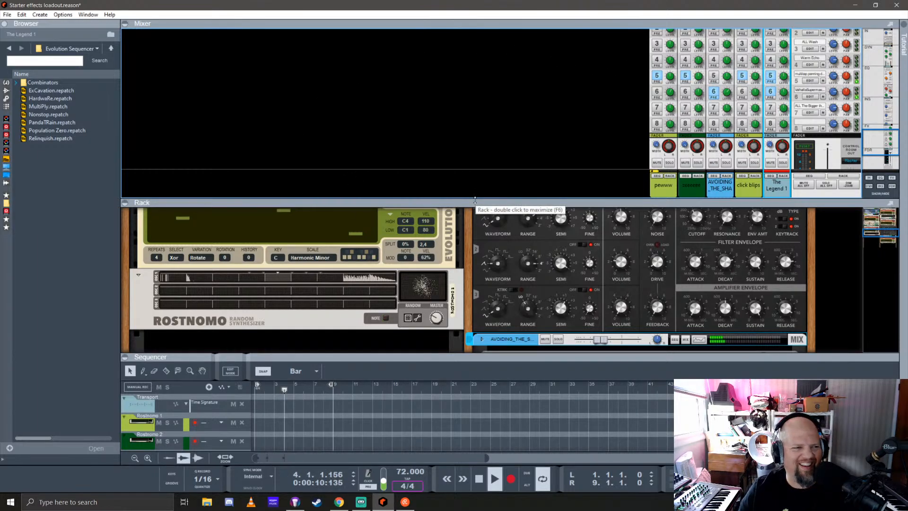
{"action": "left_click_drag", "start_coordinate": [473, 200], "coordinate": [483, 52]}
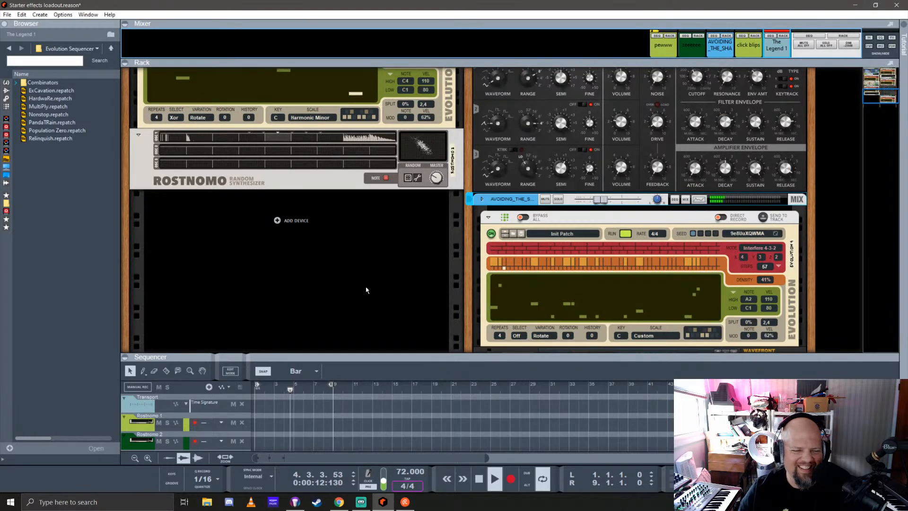
{"action": "scroll", "coordinate": [366, 289], "scroll_direction": "up", "scroll_amount": 10}
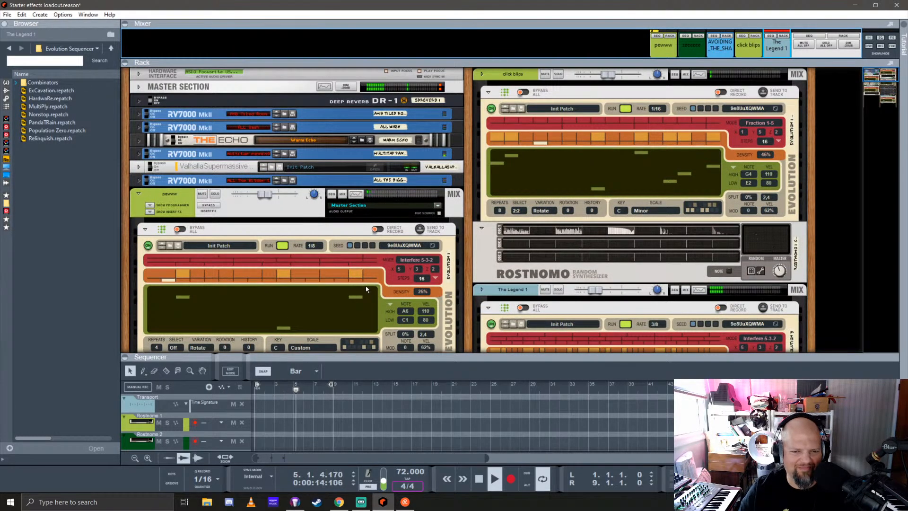
{"action": "scroll", "coordinate": [366, 289], "scroll_direction": "down", "scroll_amount": 5}
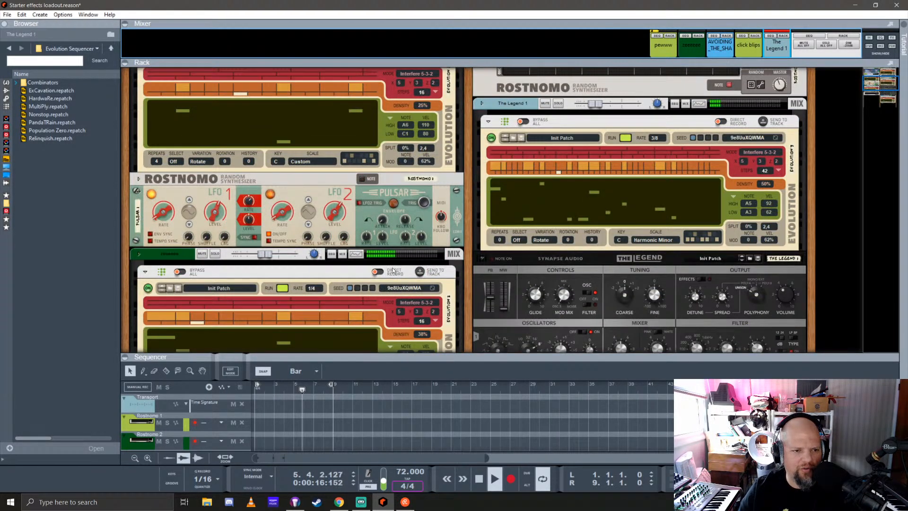
{"action": "scroll", "coordinate": [395, 269], "scroll_direction": "up", "scroll_amount": 5}
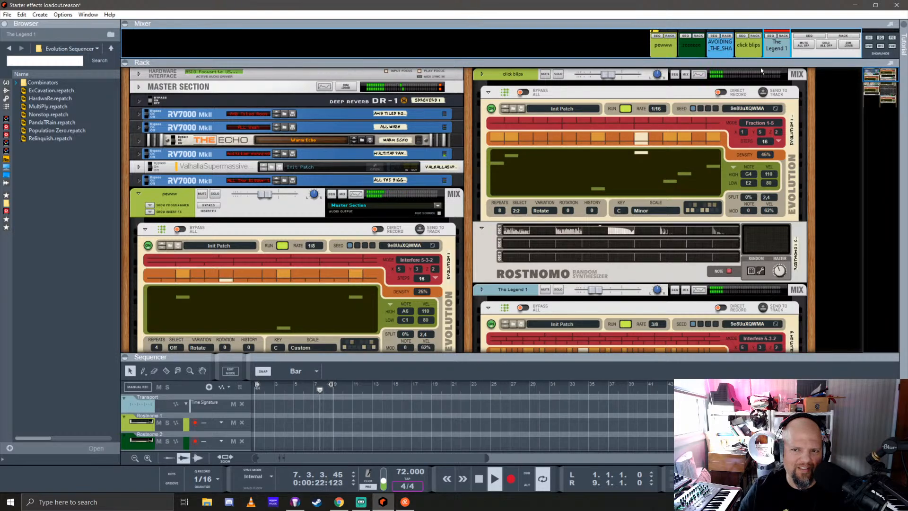
Enlarge the mixer, audition the pewww, zeeeeee and click blips channels in solo, and lower pewww's fader to about -20.5 dB
{"action": "left_click_drag", "start_coordinate": [741, 62], "coordinate": [741, 235]}
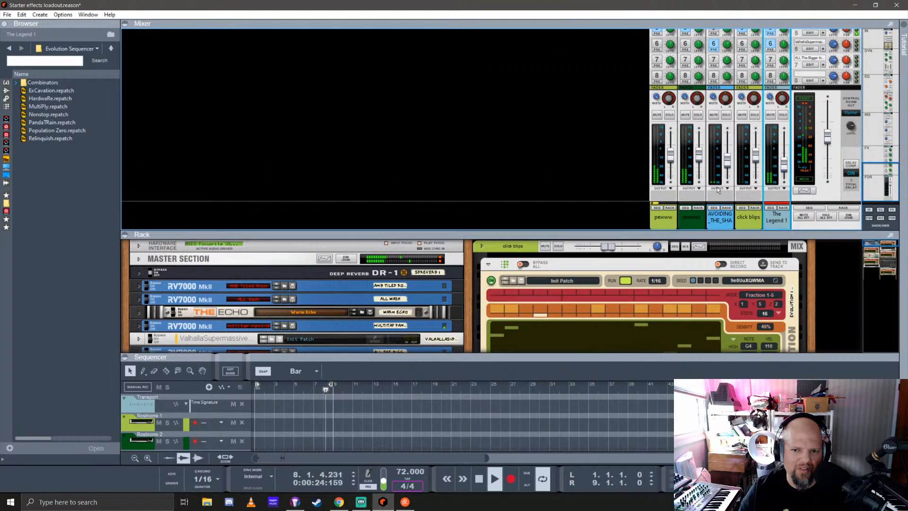
{"action": "left_click", "coordinate": [669, 115]}
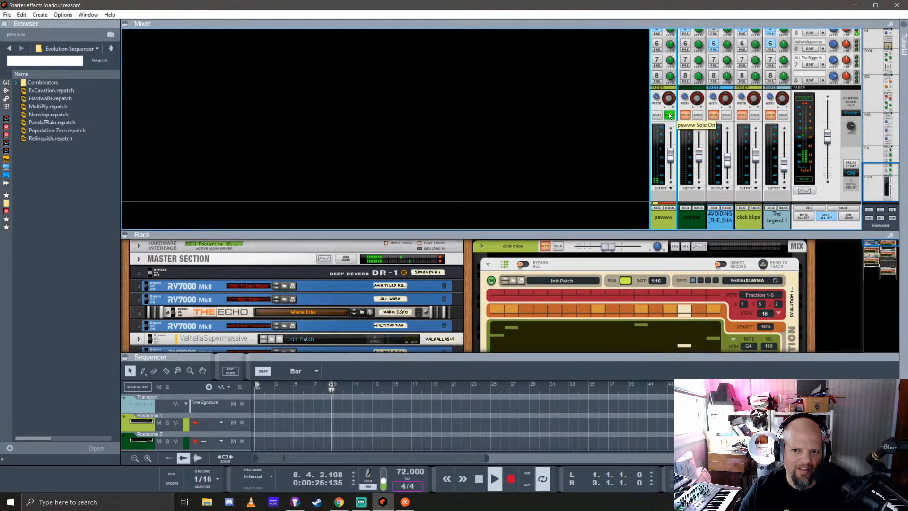
{"action": "left_click", "coordinate": [669, 115]}
{"action": "left_click", "coordinate": [698, 115]}
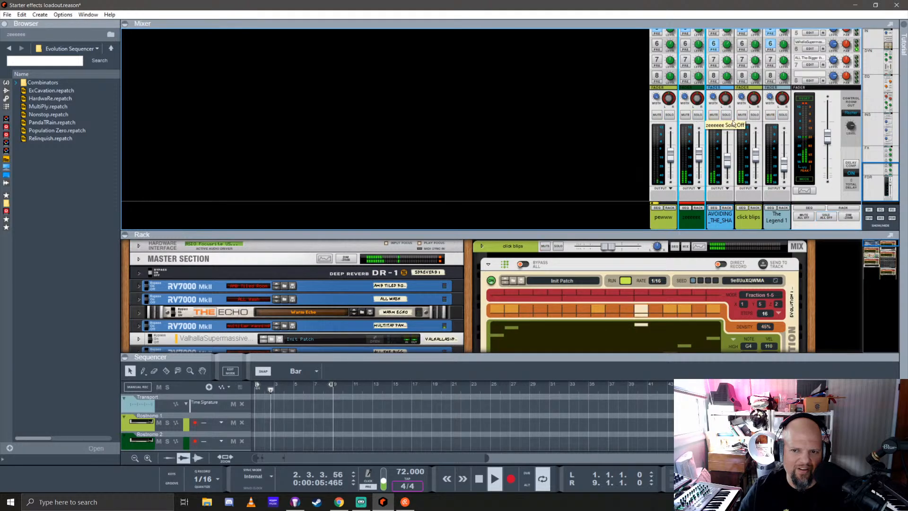
{"action": "left_click", "coordinate": [754, 115]}
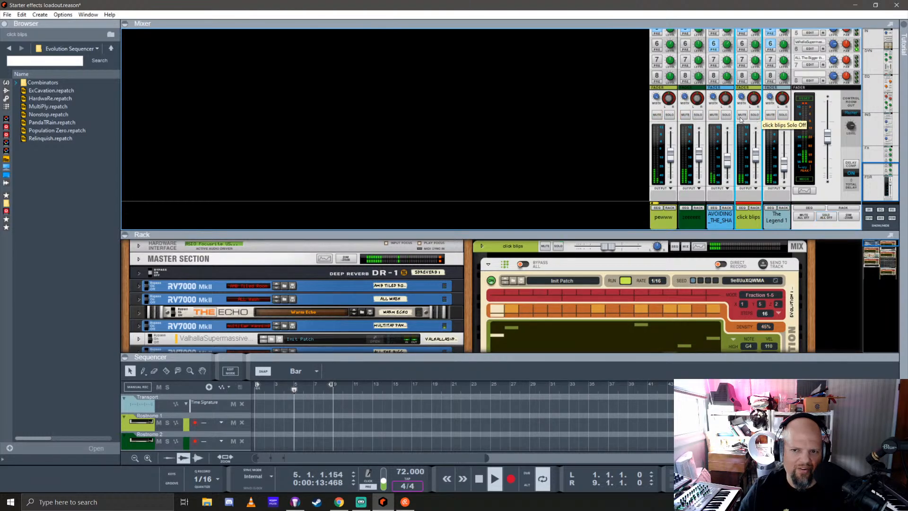
{"action": "left_click", "coordinate": [754, 115]}
{"action": "left_click_drag", "start_coordinate": [670, 155], "coordinate": [670, 163]}
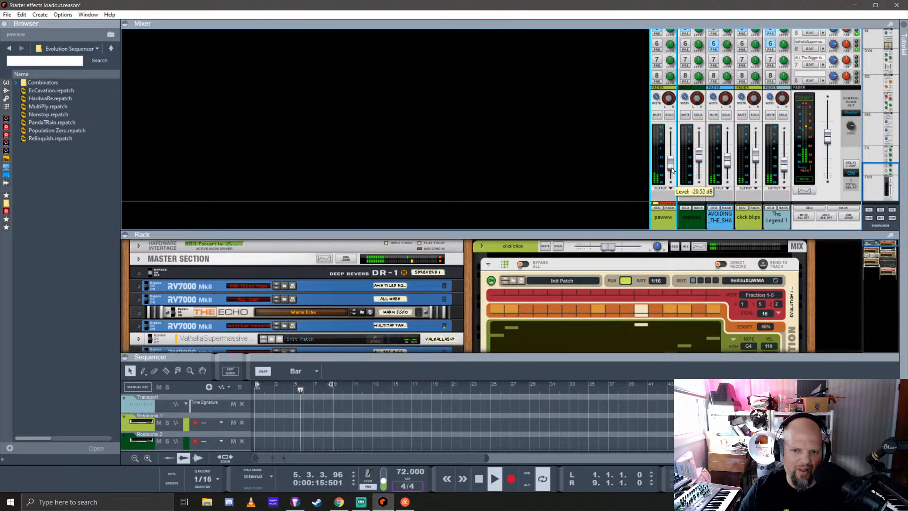
In pewww's Spectrum EQ, switch the EQ off, raise the high-pass filter's frequency and enable a low-pass filter at about 3.77 kHz
{"action": "double_click", "coordinate": [564, 235]}
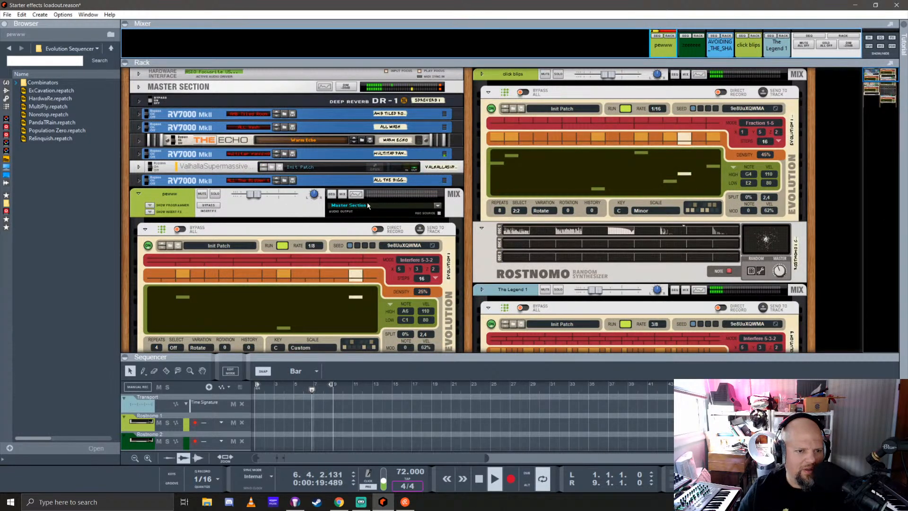
{"action": "key", "text": "F2"}
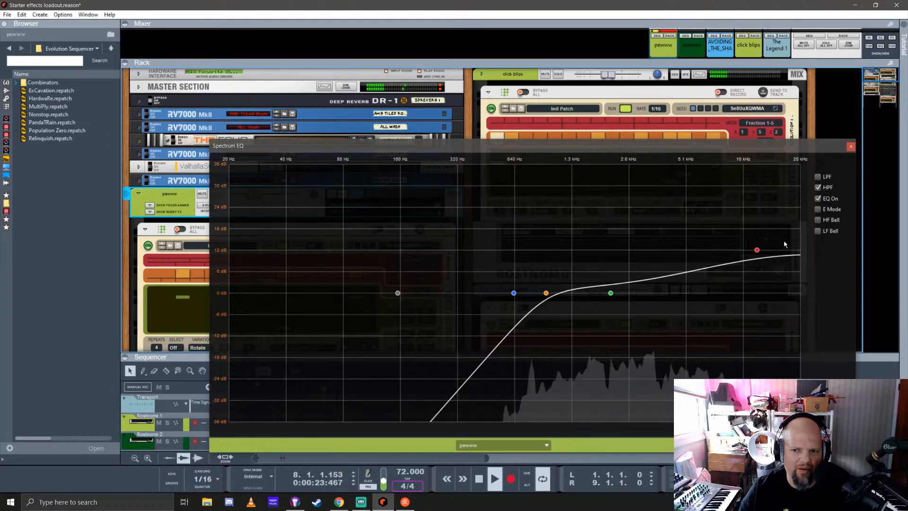
{"action": "left_click", "coordinate": [818, 178]}
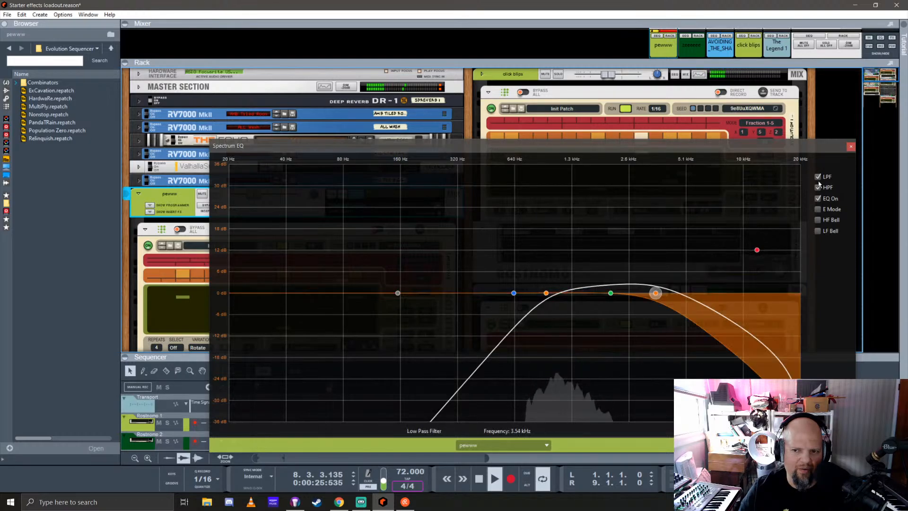
{"action": "left_click", "coordinate": [818, 198]}
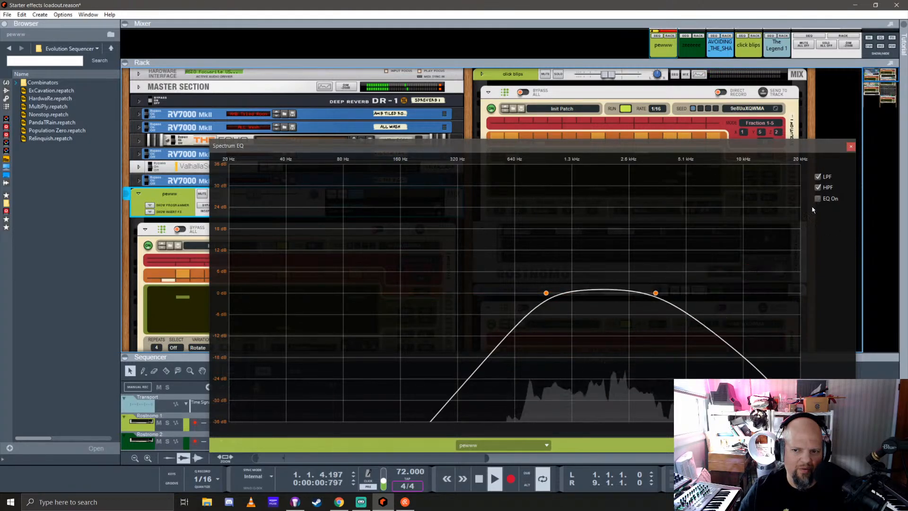
{"action": "mouse_move", "coordinate": [656, 294]}
{"action": "left_mouse_down"}
{"action": "mouse_move", "coordinate": [629, 293]}
{"action": "mouse_move", "coordinate": [656, 293]}
{"action": "left_mouse_up"}
{"action": "left_click_drag", "start_coordinate": [547, 293], "coordinate": [599, 293]}
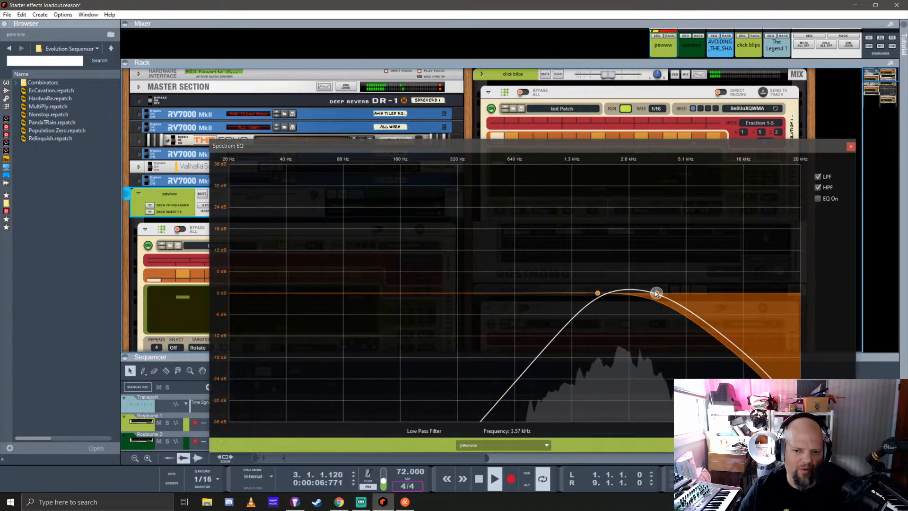
{"action": "left_click_drag", "start_coordinate": [657, 294], "coordinate": [662, 292]}
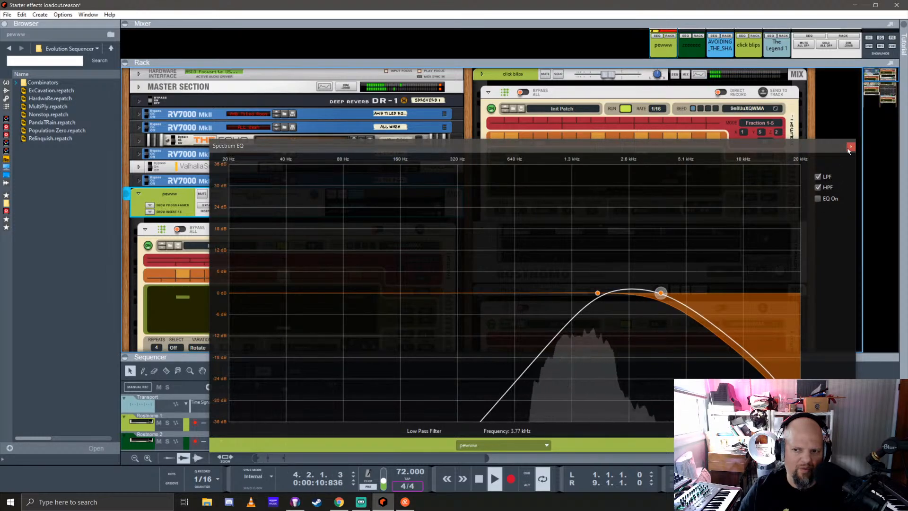
Turn off pewww's high-pass and low-pass filters and close the Spectrum EQ
{"action": "left_click", "coordinate": [818, 187]}
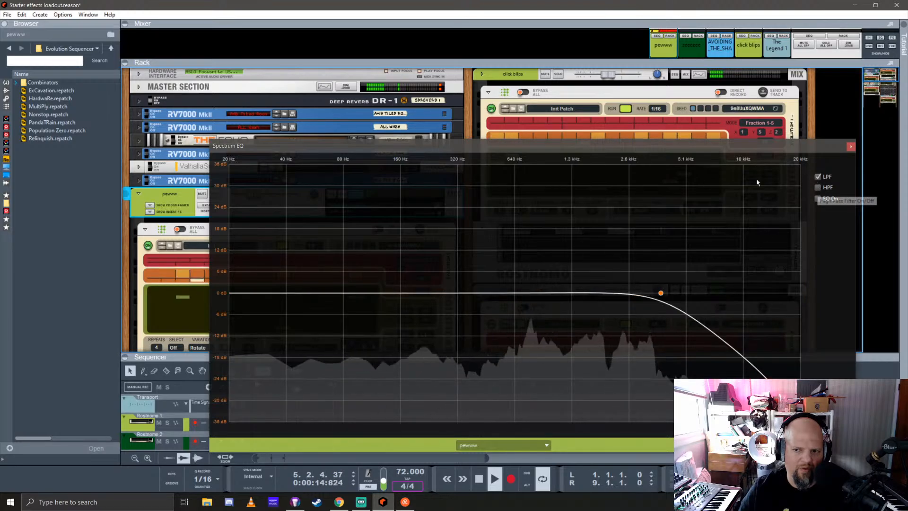
{"action": "left_click", "coordinate": [818, 176]}
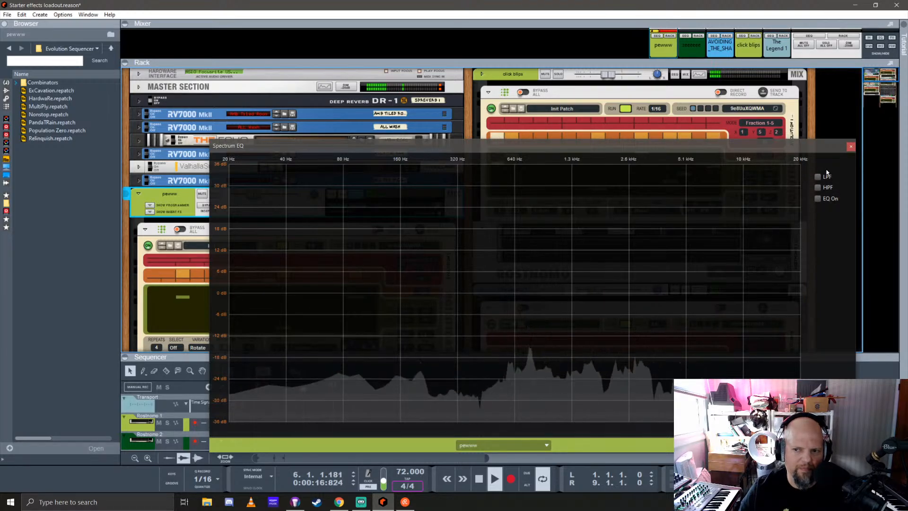
{"action": "left_click", "coordinate": [851, 146]}
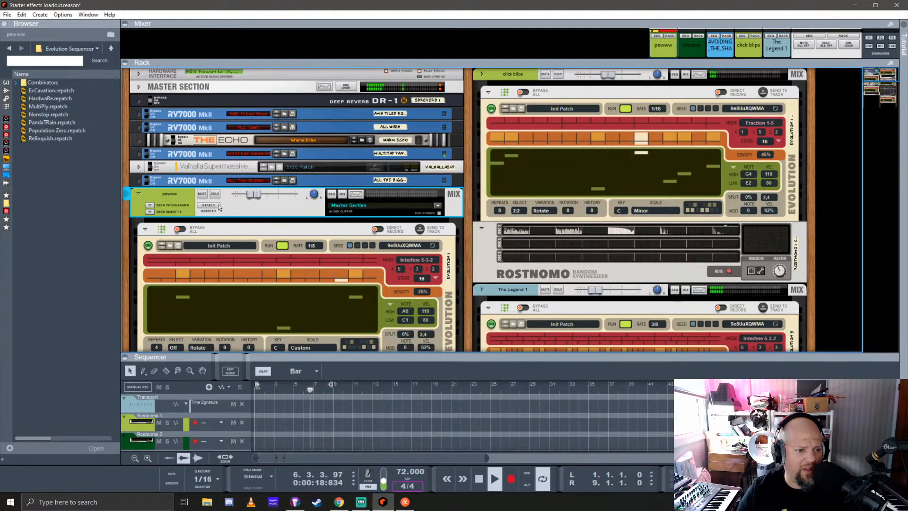
Show the insert effects area of the pewww channel and add the Pipeline Pressure Control effect to it
{"action": "scroll", "coordinate": [214, 240], "scroll_direction": "down", "scroll_amount": 3}
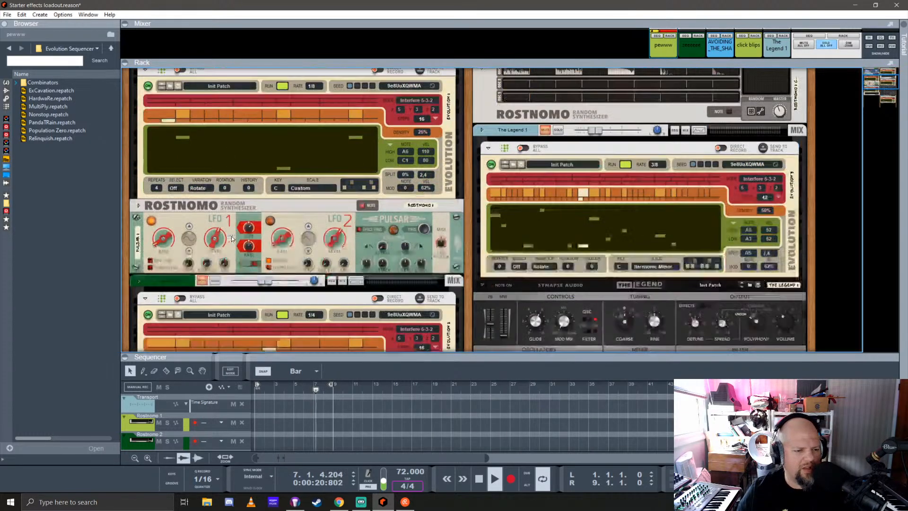
{"action": "scroll", "coordinate": [204, 210], "scroll_direction": "up", "scroll_amount": 3}
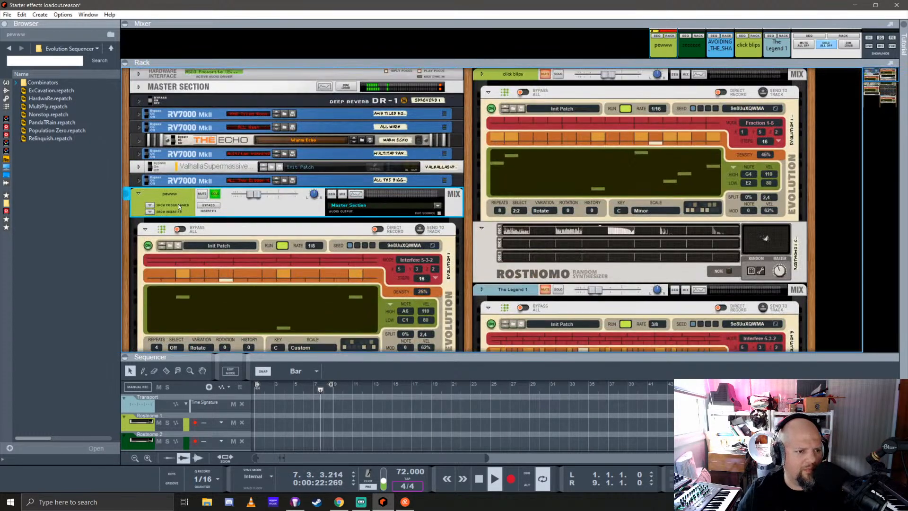
{"action": "left_click", "coordinate": [150, 211]}
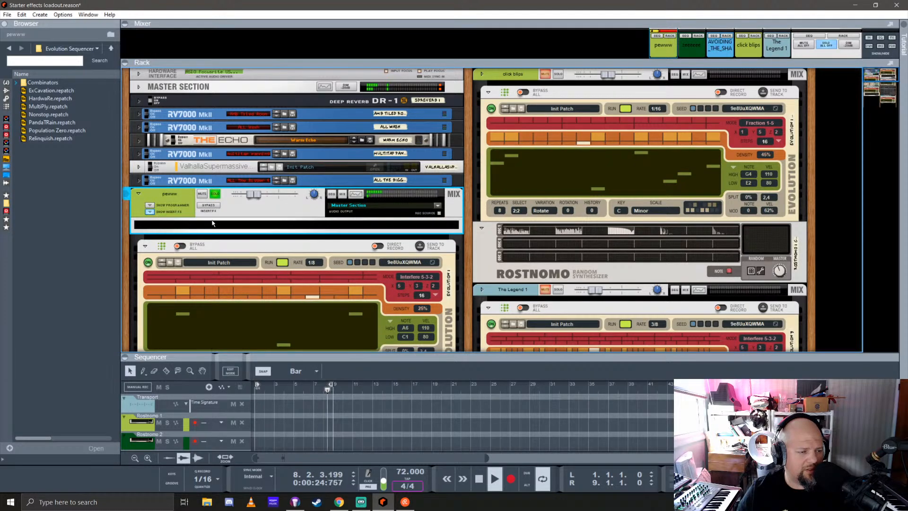
{"action": "left_click", "coordinate": [6, 90]}
{"action": "scroll", "coordinate": [83, 227], "scroll_direction": "down", "scroll_amount": 4}
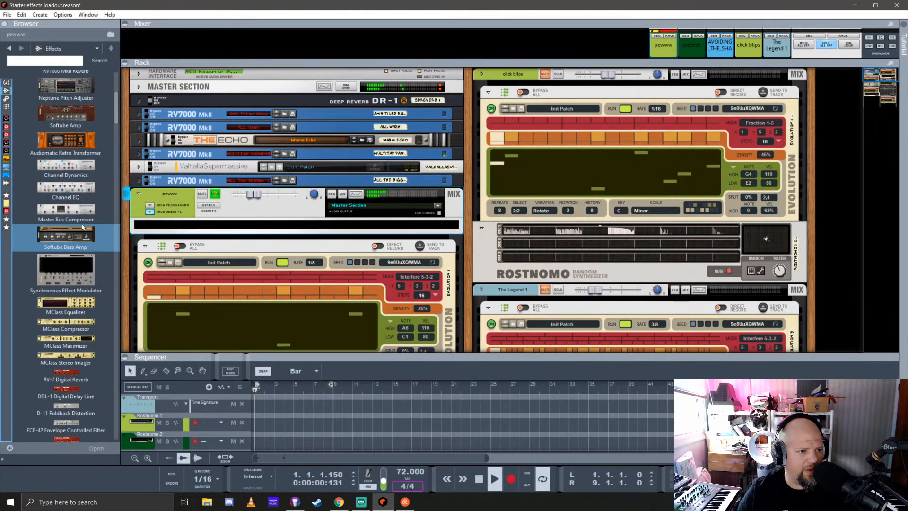
{"action": "scroll", "coordinate": [81, 224], "scroll_direction": "down", "scroll_amount": 15}
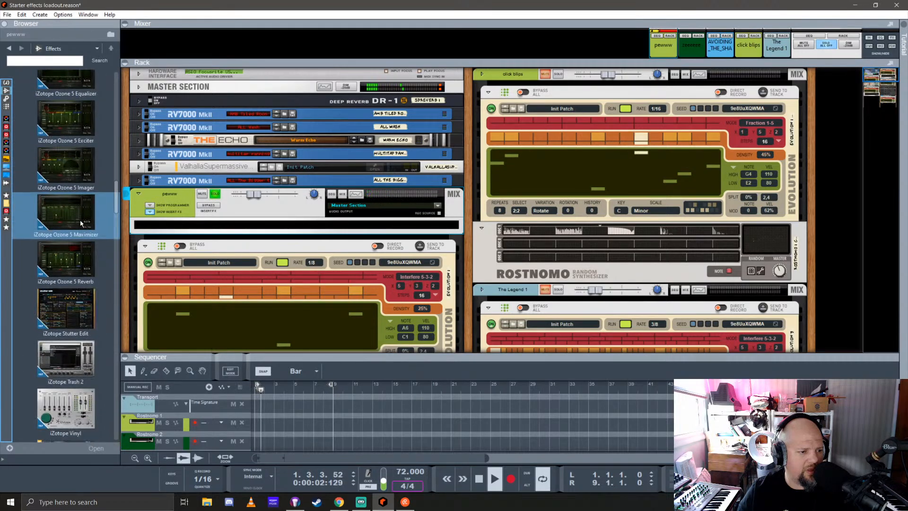
{"action": "scroll", "coordinate": [78, 219], "scroll_direction": "down", "scroll_amount": 10}
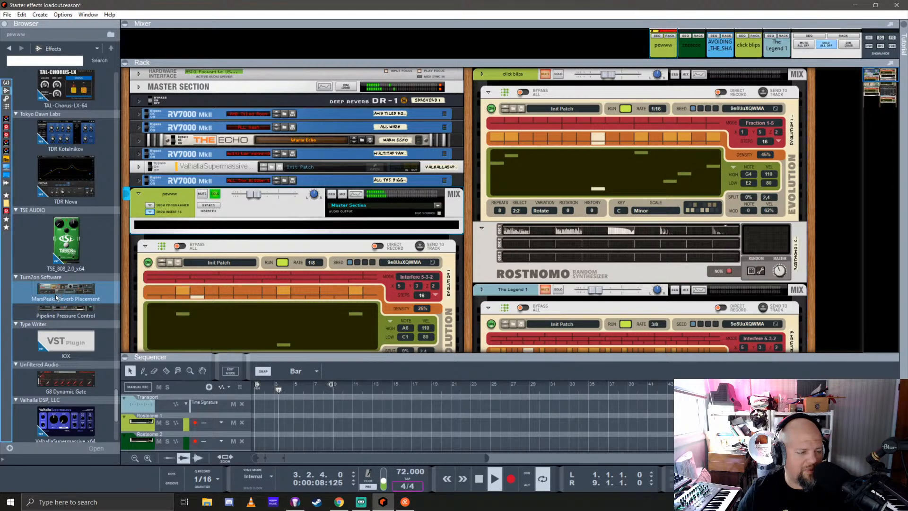
{"action": "left_click_drag", "start_coordinate": [71, 311], "coordinate": [240, 222]}
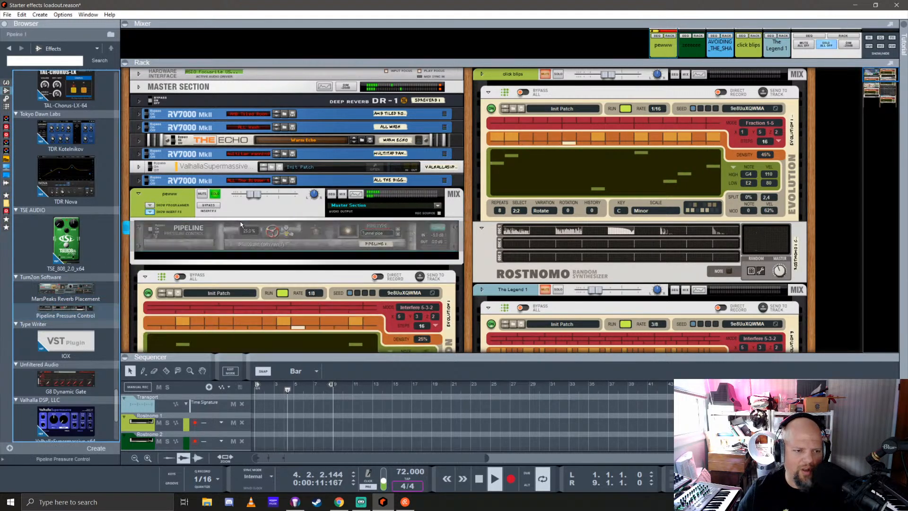
Set the Pipeline's pipe type to Metro pipe and its dry/wet pressure to 41%
{"action": "left_click", "coordinate": [397, 234]}
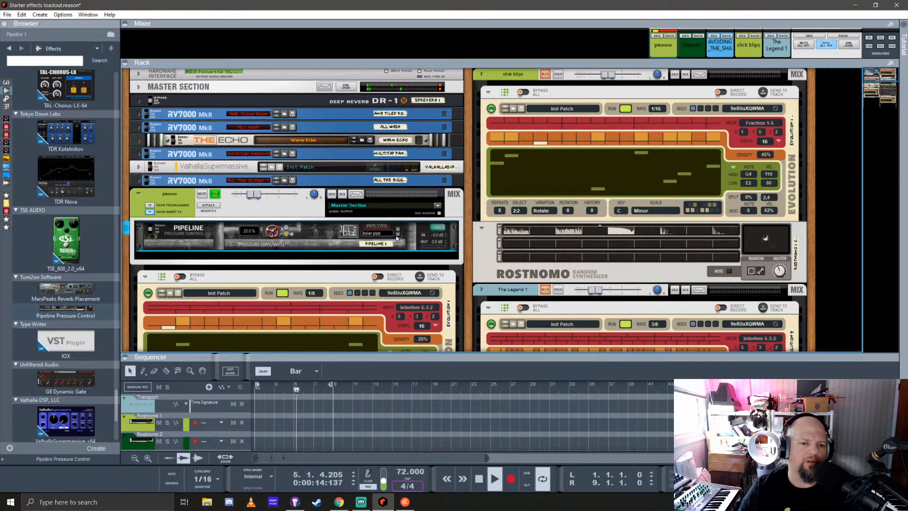
{"action": "left_click", "coordinate": [398, 237]}
{"action": "left_click", "coordinate": [399, 237]}
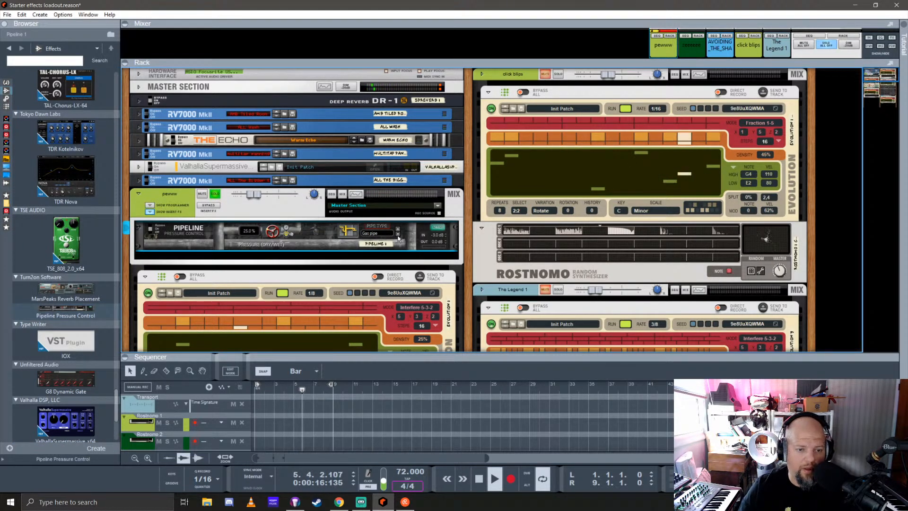
{"action": "left_click", "coordinate": [398, 237]}
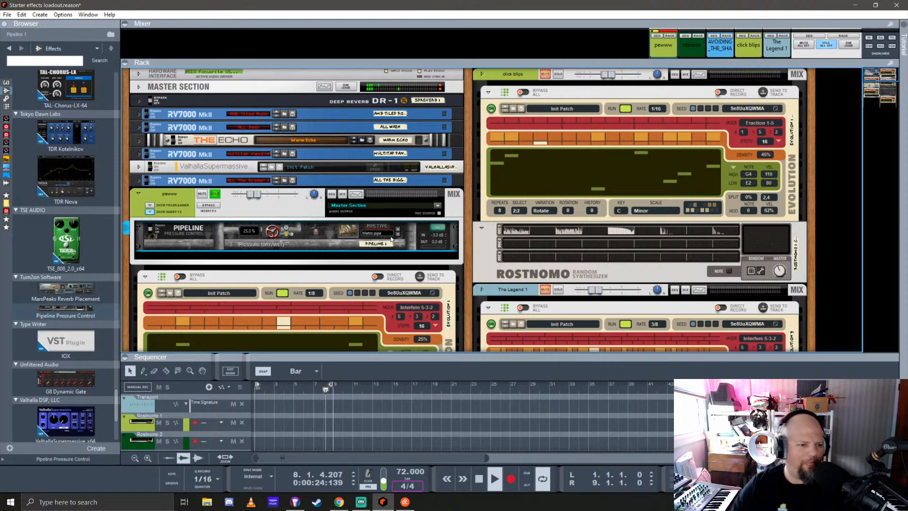
{"action": "left_click_drag", "start_coordinate": [273, 231], "coordinate": [279, 217]}
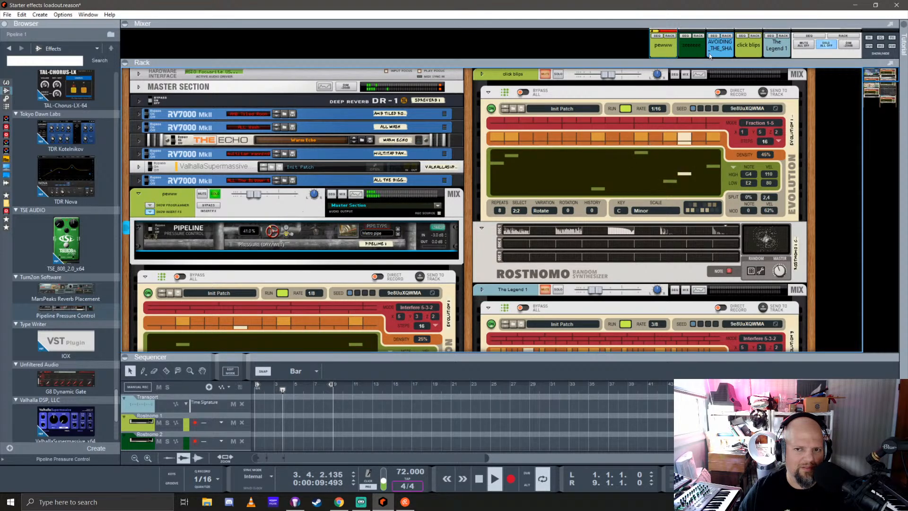
Enlarge the mixer to reach pewww's sends, turning send 5 off and the FX1 send on
{"action": "left_click_drag", "start_coordinate": [718, 60], "coordinate": [718, 303]}
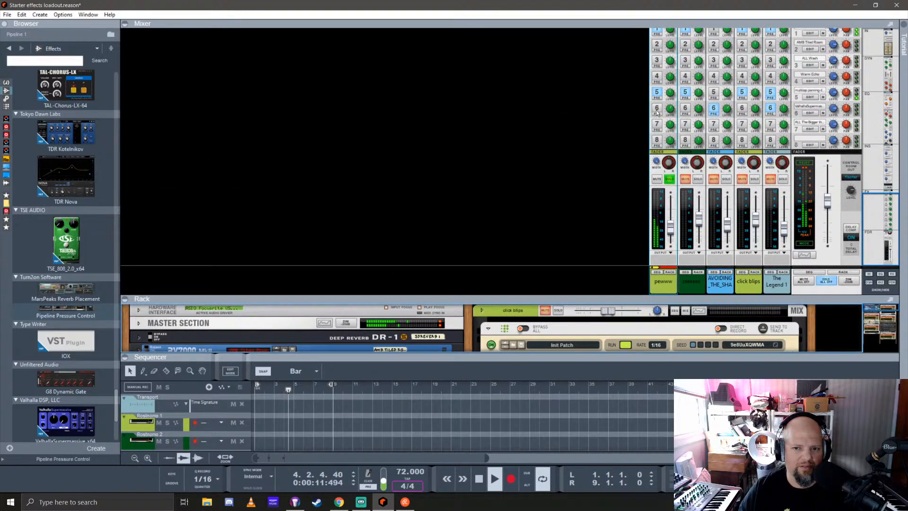
{"action": "left_click", "coordinate": [659, 91]}
{"action": "scroll", "coordinate": [660, 91], "scroll_direction": "up", "scroll_amount": 2}
{"action": "left_click", "coordinate": [657, 81]}
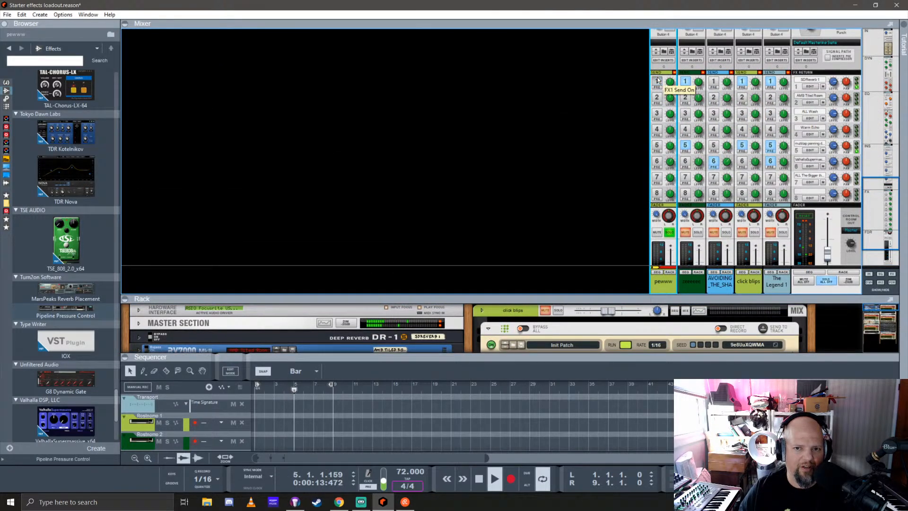
Enlarge the rack and add a Selig ColoringEQ to pewww's insert effects below the Pipeline
{"action": "left_click_drag", "start_coordinate": [535, 299], "coordinate": [534, 31]}
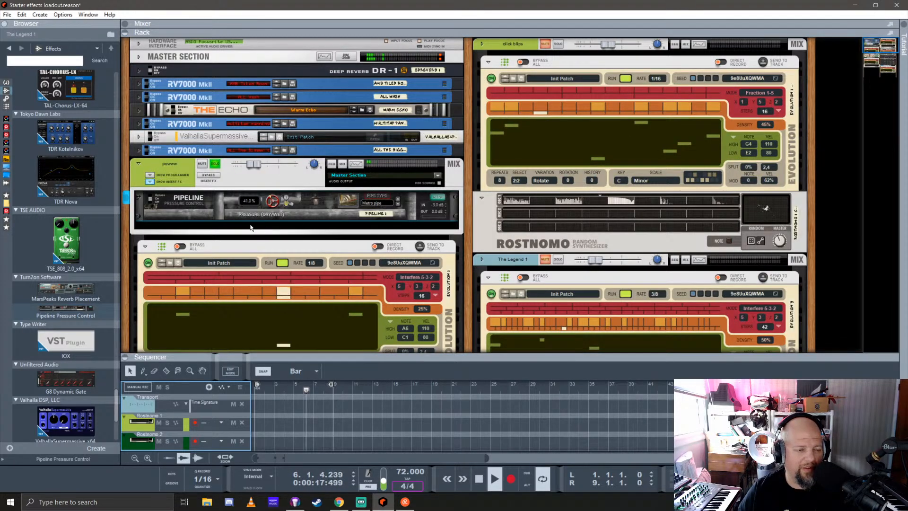
{"action": "scroll", "coordinate": [58, 243], "scroll_direction": "up", "scroll_amount": 2}
{"action": "scroll", "coordinate": [58, 243], "scroll_direction": "up", "scroll_amount": 1}
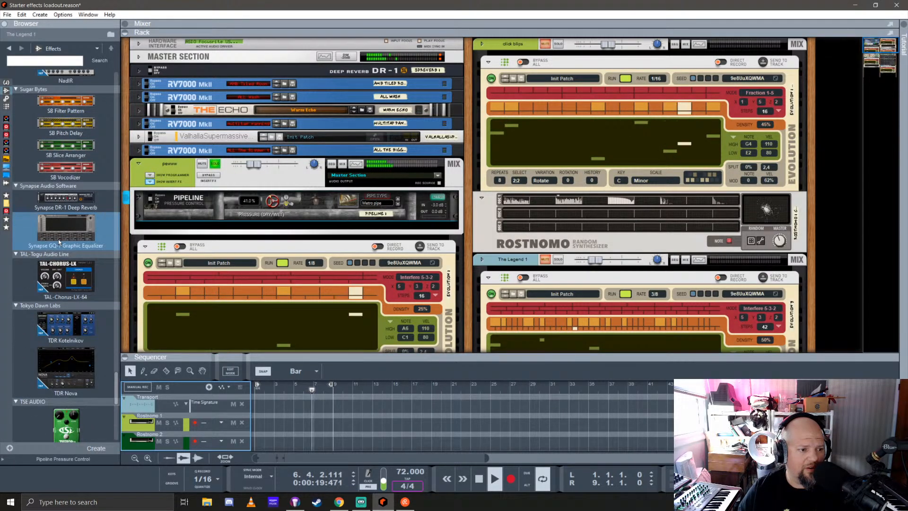
{"action": "scroll", "coordinate": [58, 239], "scroll_direction": "up", "scroll_amount": 3}
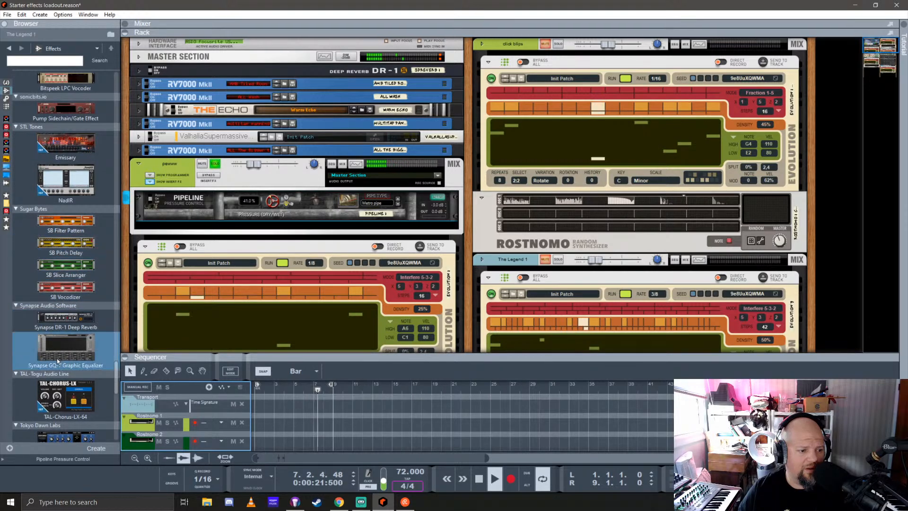
{"action": "mouse_move", "coordinate": [62, 352]}
{"action": "left_mouse_down"}
{"action": "mouse_move", "coordinate": [261, 209]}
{"action": "mouse_move", "coordinate": [260, 224]}
{"action": "mouse_move", "coordinate": [60, 342]}
{"action": "left_mouse_up"}
{"action": "scroll", "coordinate": [66, 322], "scroll_direction": "up", "scroll_amount": 4}
{"action": "scroll", "coordinate": [69, 302], "scroll_direction": "up", "scroll_amount": 5}
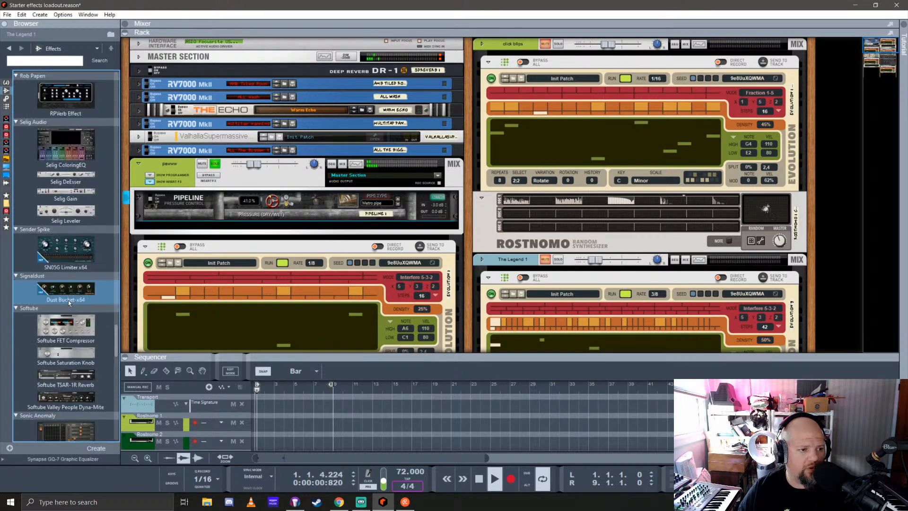
{"action": "left_click_drag", "start_coordinate": [66, 169], "coordinate": [285, 233]}
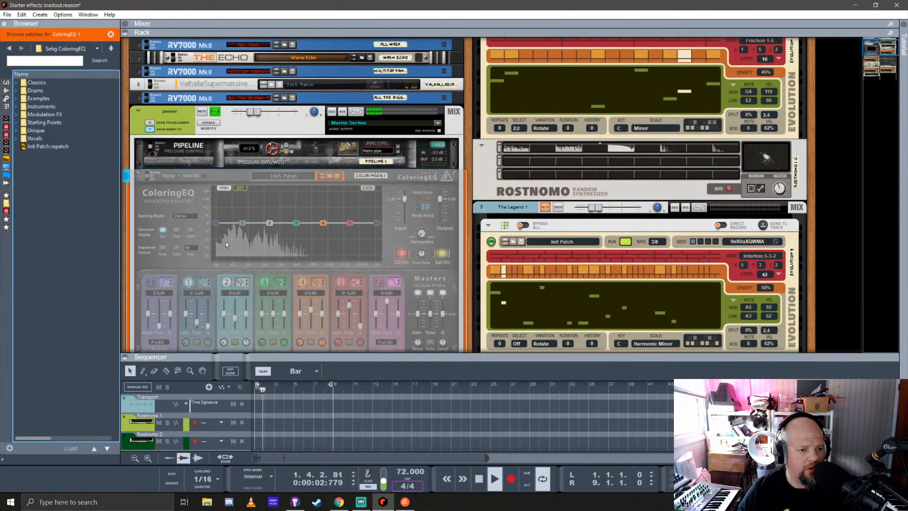
Check the ColoringEQ's cabling on the rear of the rack and move the device above the Pipeline in pewww's inserts
{"action": "key", "text": "Tab"}
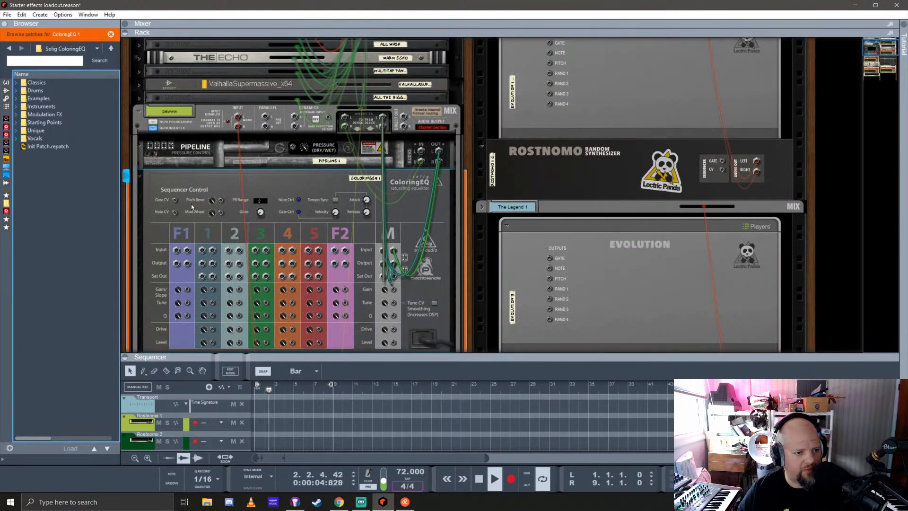
{"action": "key", "text": "Tab"}
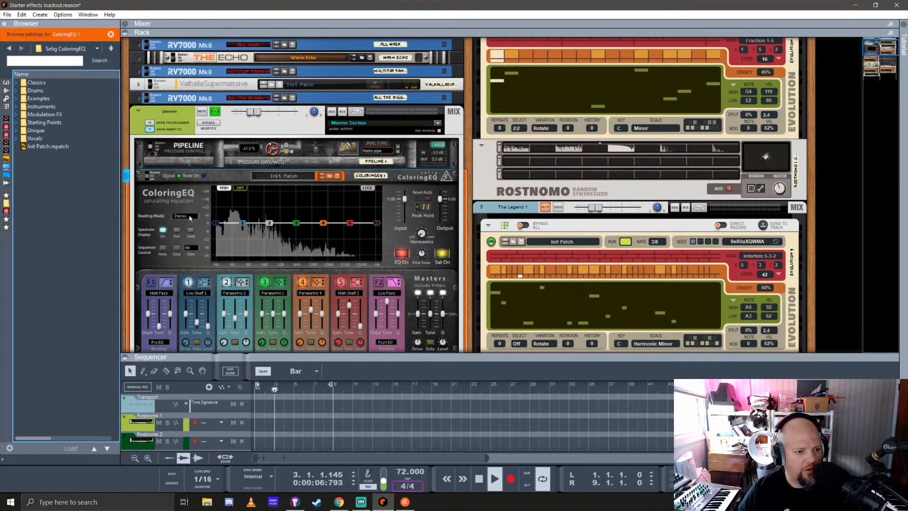
{"action": "left_click_drag", "start_coordinate": [194, 212], "coordinate": [194, 142]}
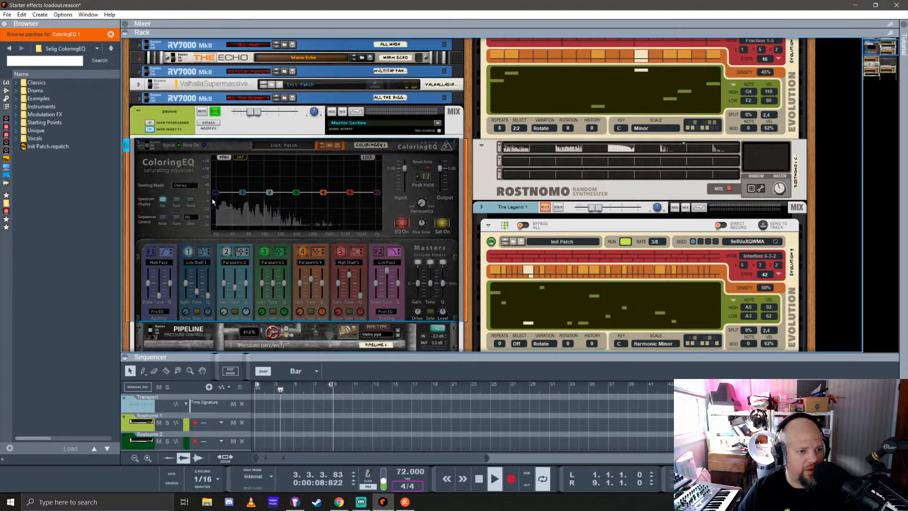
Inspect the ColoringEQ and Pipeline cabling on the rear of the rack, then return to the front view
{"action": "key", "text": "Tab"}
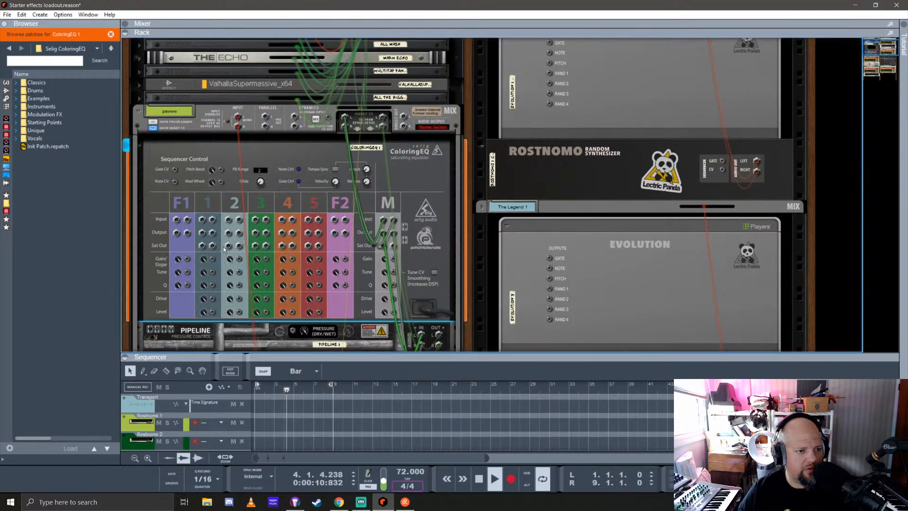
{"action": "scroll", "coordinate": [259, 246], "scroll_direction": "down", "scroll_amount": 3}
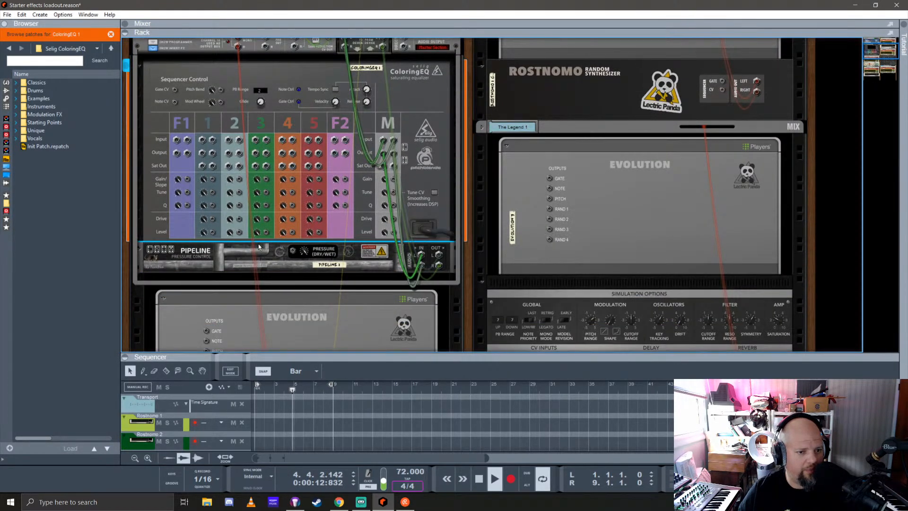
{"action": "key", "text": "Tab"}
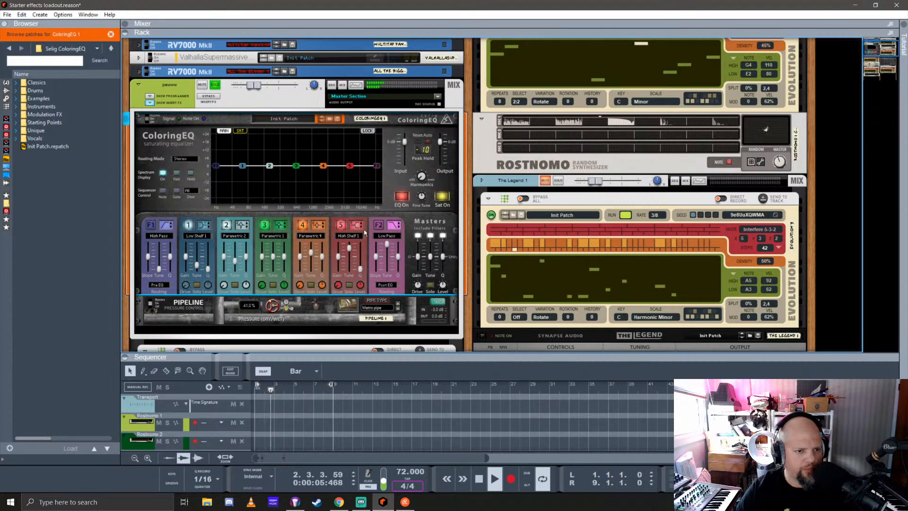
Enable the ColoringEQ's F1 high-pass and F2 low-pass filters, narrow them toward the mid-highs, and boost band 4 between them
{"action": "left_click", "coordinate": [150, 225]}
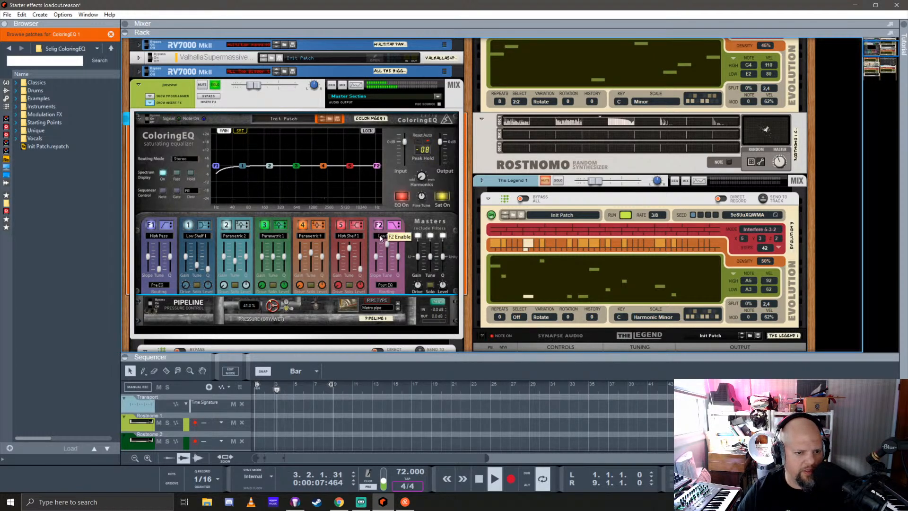
{"action": "left_click_drag", "start_coordinate": [377, 167], "coordinate": [345, 162]}
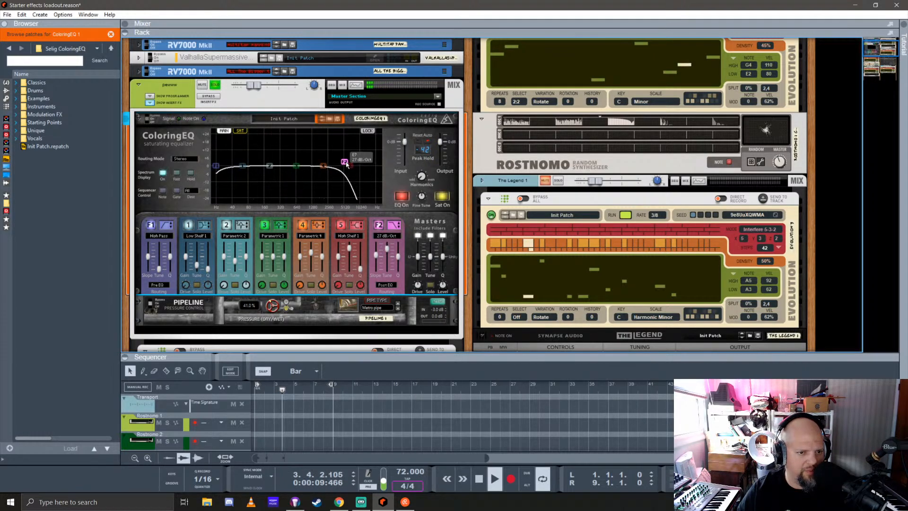
{"action": "left_click_drag", "start_coordinate": [215, 167], "coordinate": [326, 151]}
{"action": "mouse_move", "coordinate": [321, 257]}
{"action": "left_mouse_down"}
{"action": "mouse_move", "coordinate": [324, 237]}
{"action": "mouse_move", "coordinate": [324, 254]}
{"action": "left_mouse_up"}
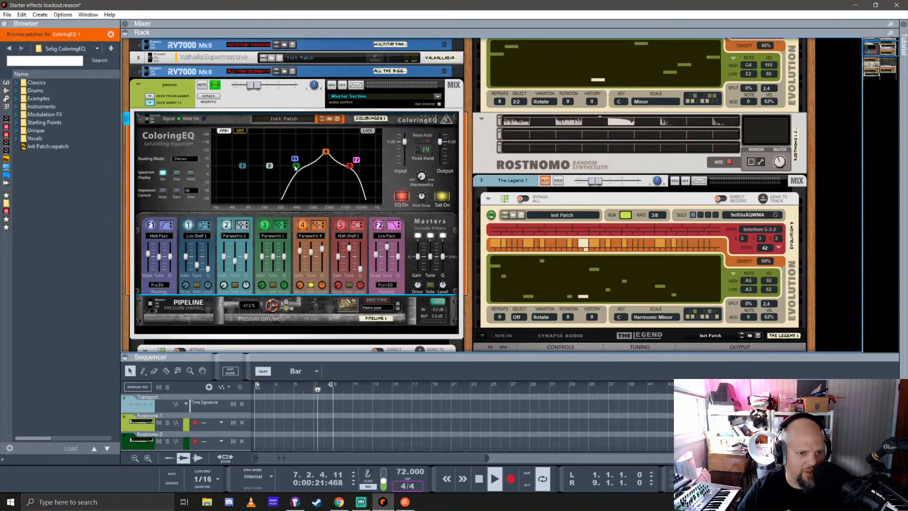
{"action": "left_click_drag", "start_coordinate": [295, 160], "coordinate": [301, 159]}
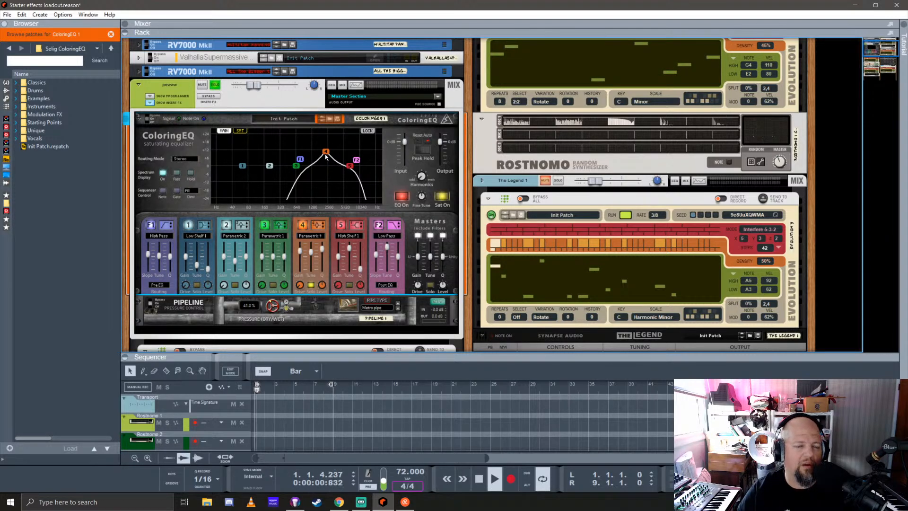
{"action": "left_click_drag", "start_coordinate": [357, 162], "coordinate": [349, 161]}
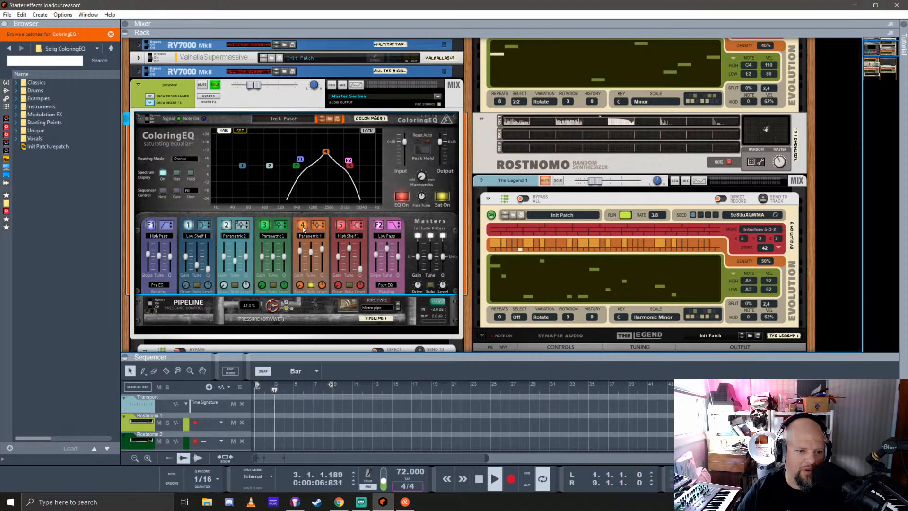
Audition the ColoringEQ with the band 4 and master solos, adjust band 4's drive, switch saturation off and release the solos
{"action": "left_click", "coordinate": [312, 285]}
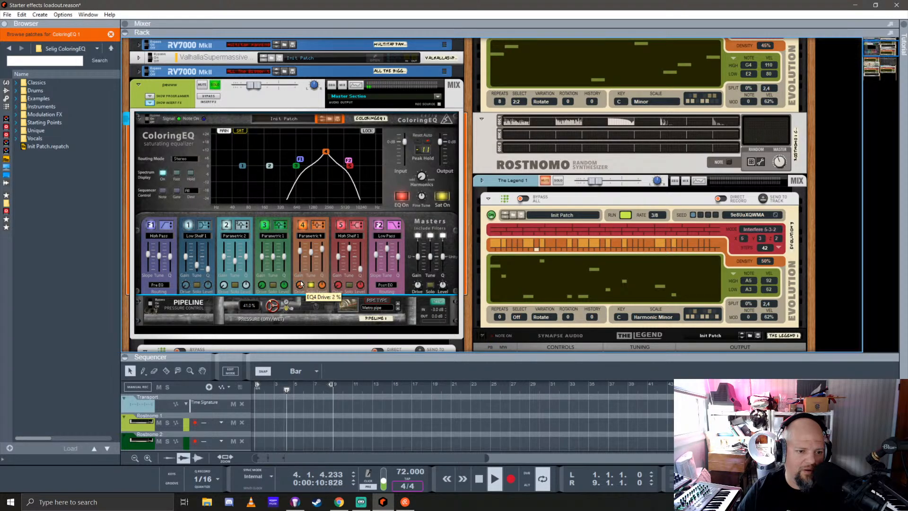
{"action": "left_click_drag", "start_coordinate": [300, 284], "coordinate": [316, 310]}
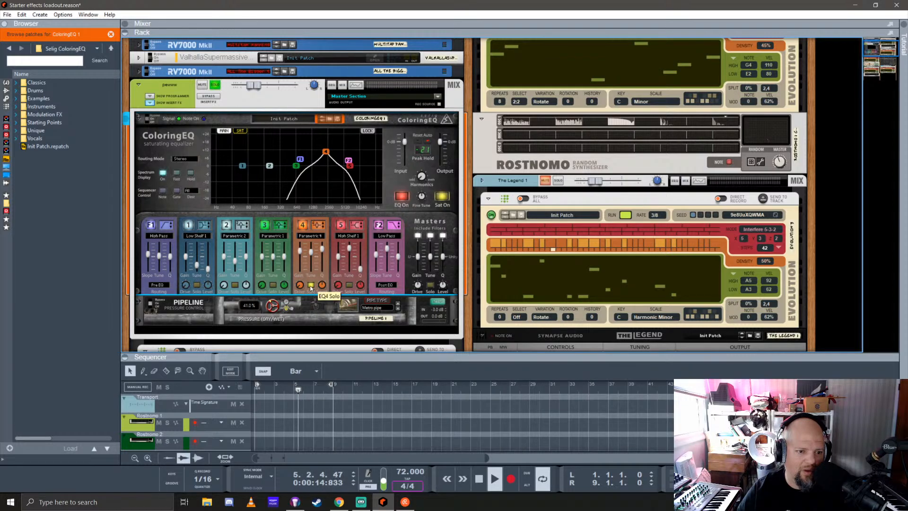
{"action": "left_click", "coordinate": [311, 286]}
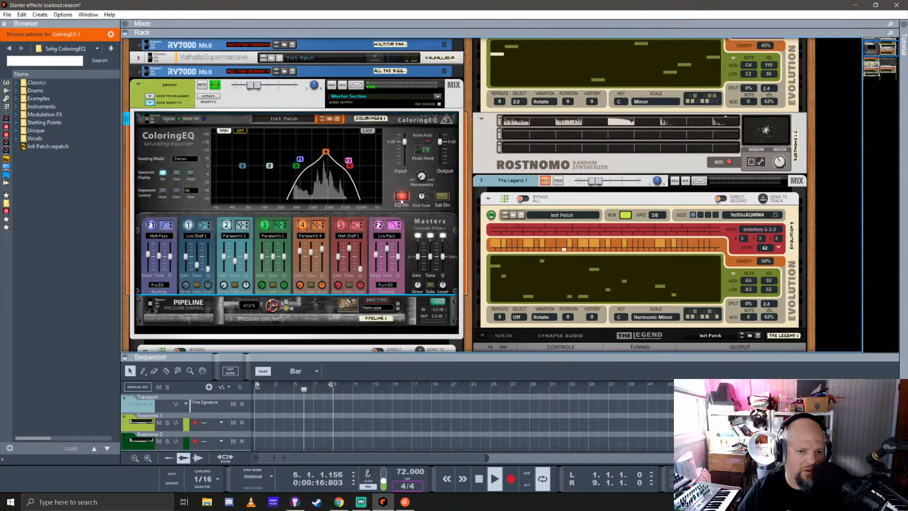
{"action": "left_click", "coordinate": [311, 285]}
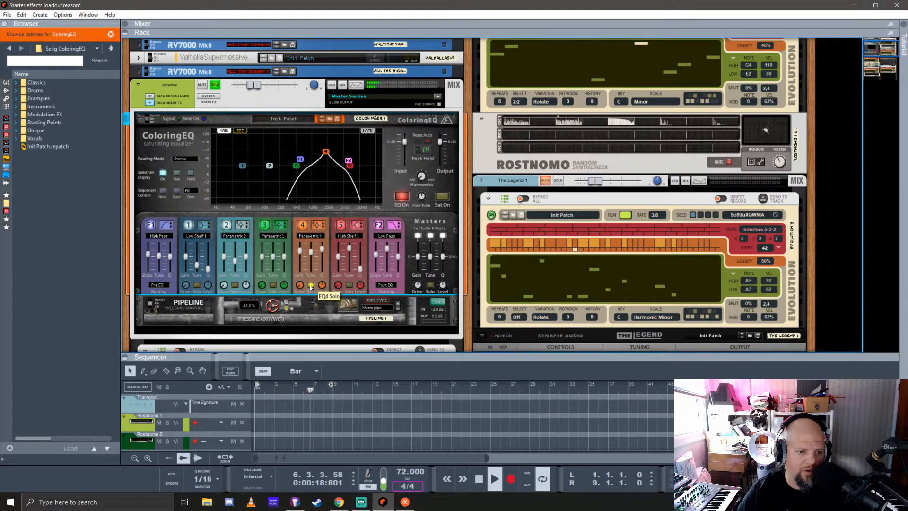
{"action": "left_click", "coordinate": [431, 285]}
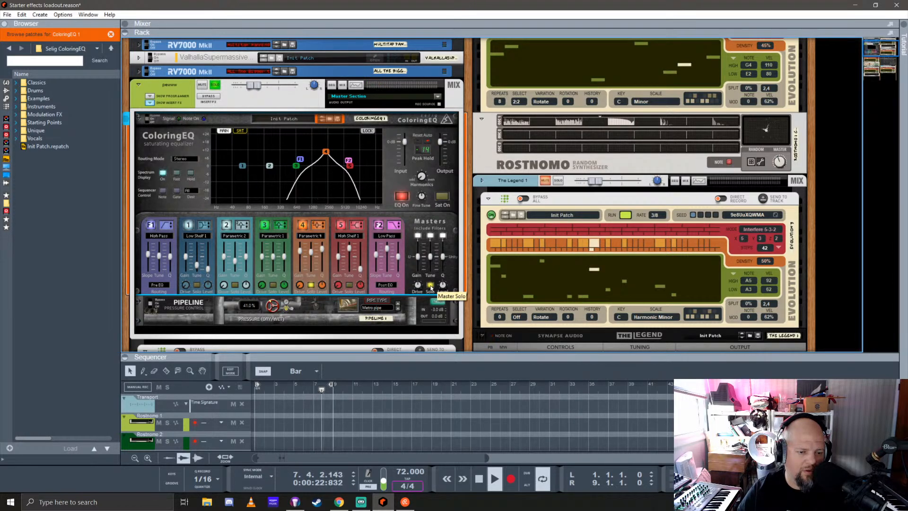
{"action": "left_click", "coordinate": [431, 285]}
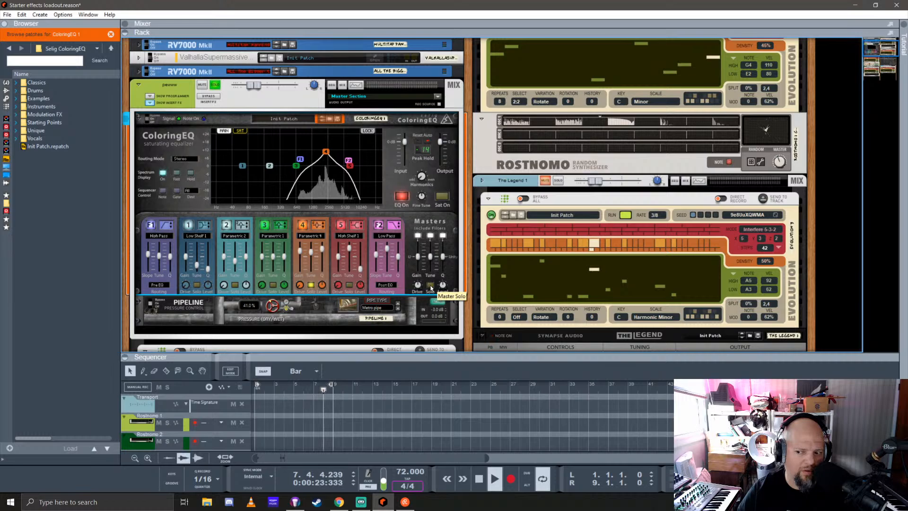
{"action": "left_click", "coordinate": [311, 285]}
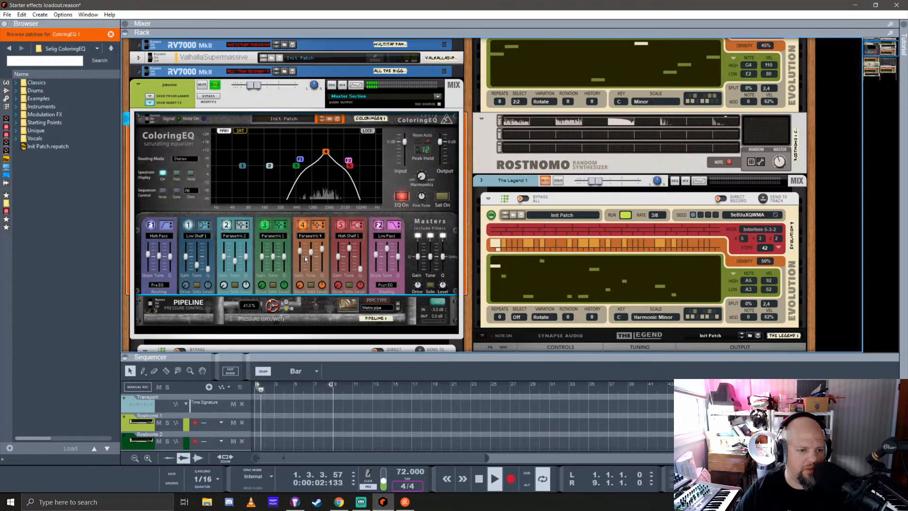
Disable ColoringEQ bands 1, 2, 3 and 5, reduce band 4's boost and readjust the F2 low-pass cutoff
{"action": "left_click", "coordinate": [266, 226]}
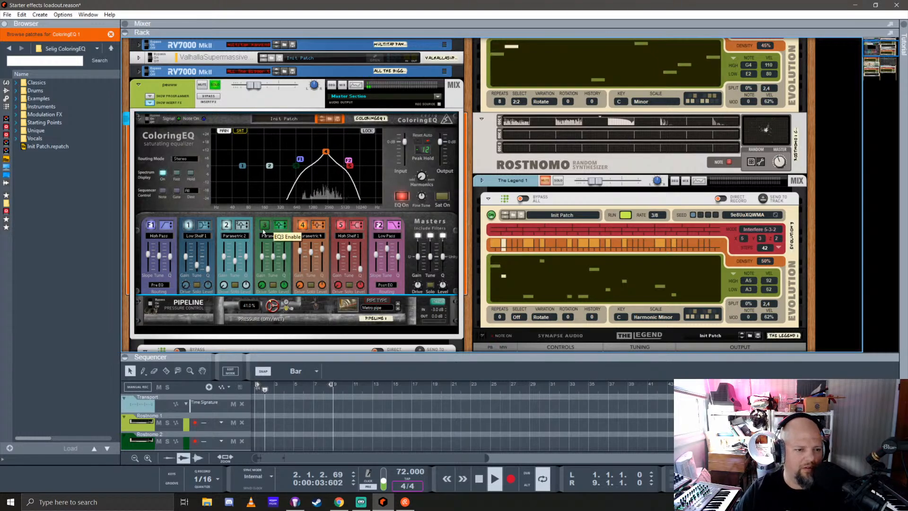
{"action": "left_click", "coordinate": [227, 225]}
{"action": "left_click", "coordinate": [188, 225]}
{"action": "left_click", "coordinate": [340, 225]}
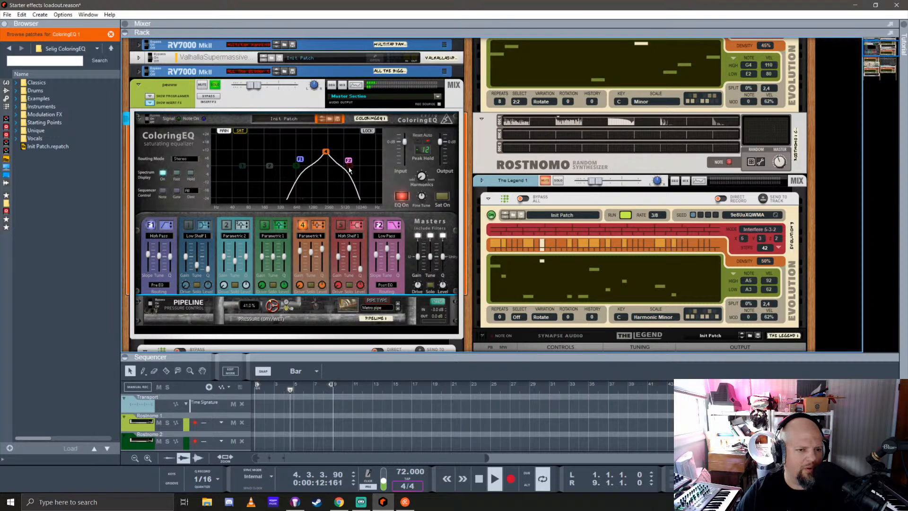
{"action": "left_click_drag", "start_coordinate": [348, 162], "coordinate": [327, 161]}
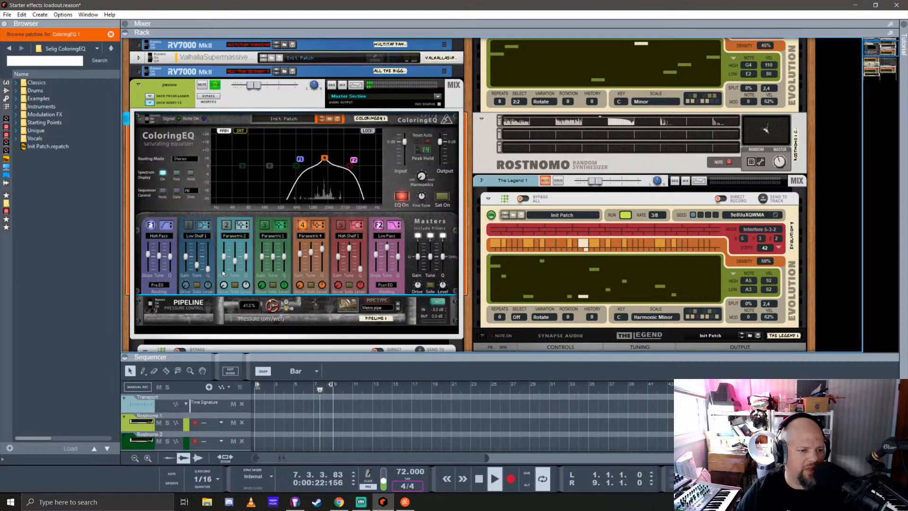
Add a kHs Delay from the effects browser to pewww's inserts and place it between the ColoringEQ and the Pipeline
{"action": "scroll", "coordinate": [223, 273], "scroll_direction": "down", "scroll_amount": 3}
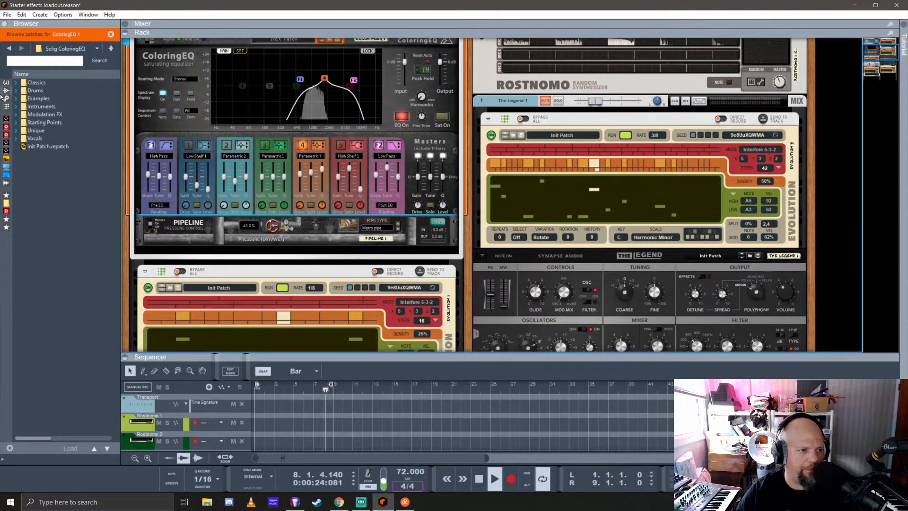
{"action": "left_click", "coordinate": [4, 98]}
{"action": "scroll", "coordinate": [71, 250], "scroll_direction": "down", "scroll_amount": 3}
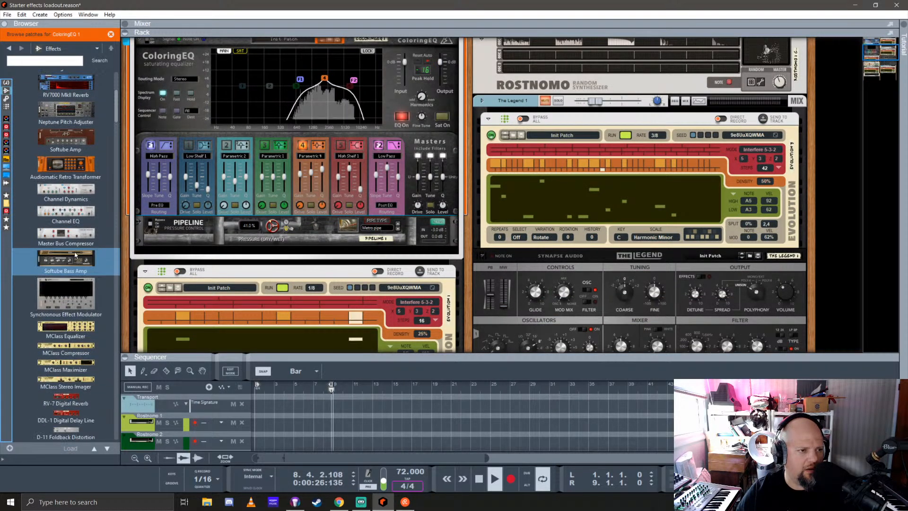
{"action": "scroll", "coordinate": [74, 255], "scroll_direction": "down", "scroll_amount": 5}
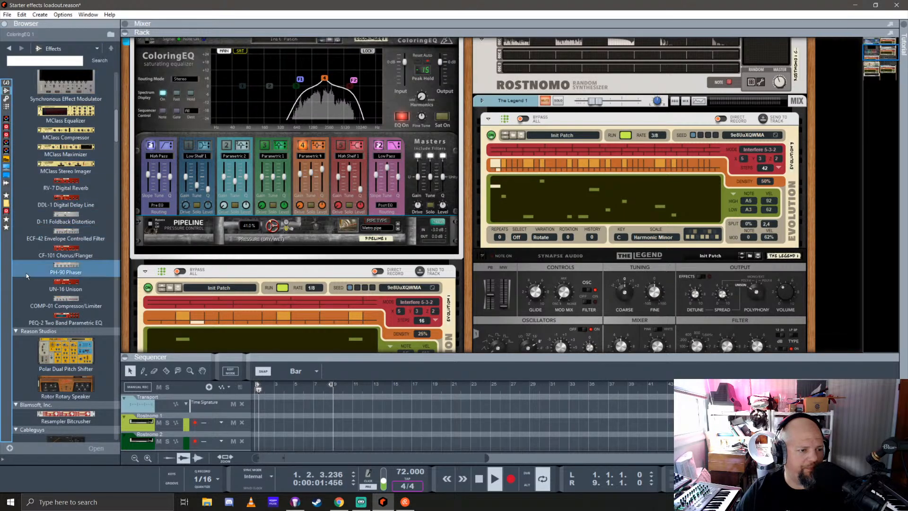
{"action": "scroll", "coordinate": [27, 279], "scroll_direction": "down", "scroll_amount": 15}
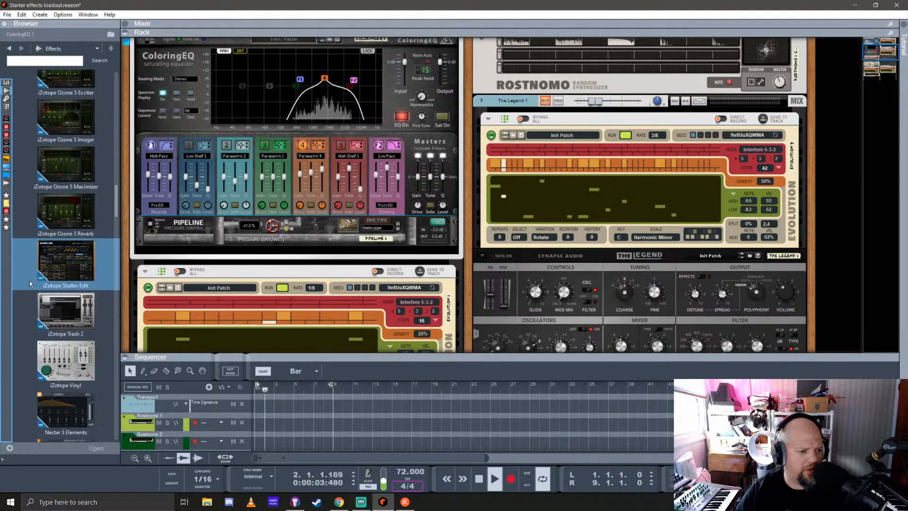
{"action": "scroll", "coordinate": [30, 281], "scroll_direction": "down", "scroll_amount": 10}
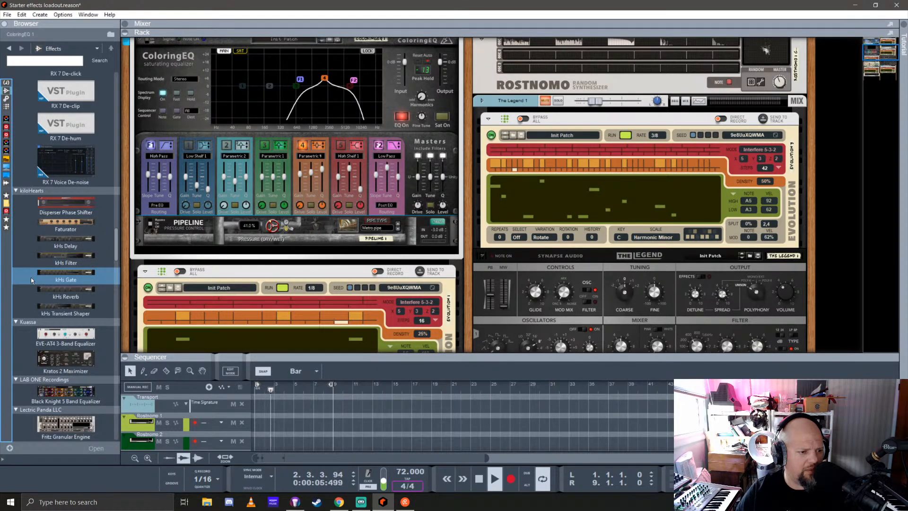
{"action": "left_click_drag", "start_coordinate": [49, 243], "coordinate": [260, 257]}
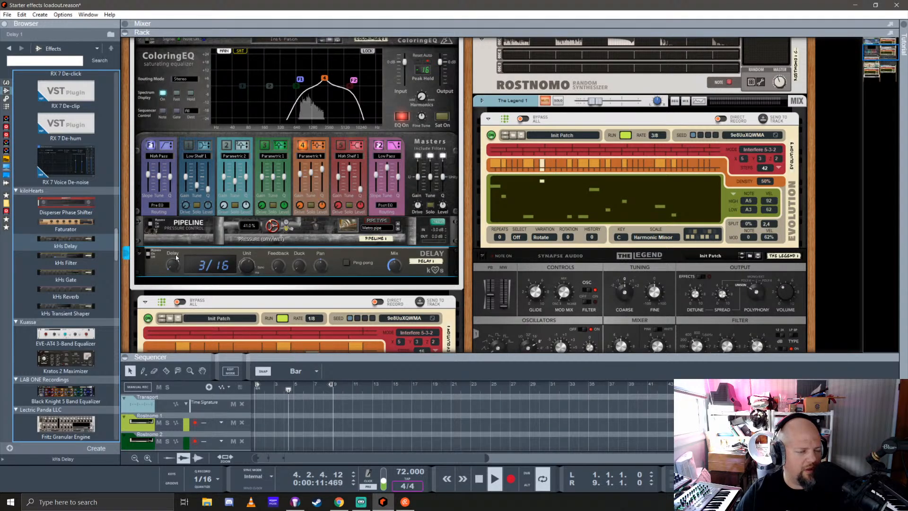
{"action": "left_click_drag", "start_coordinate": [176, 257], "coordinate": [211, 244]}
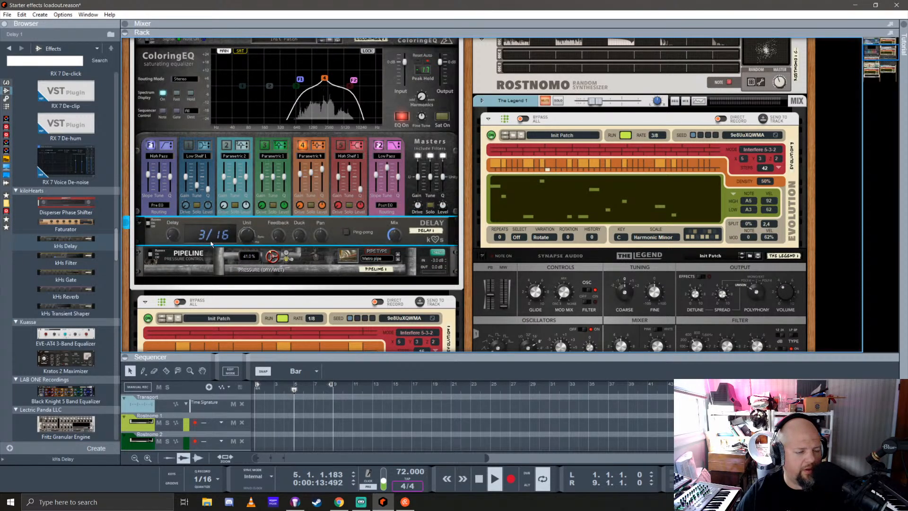
{"action": "left_click", "coordinate": [152, 264]}
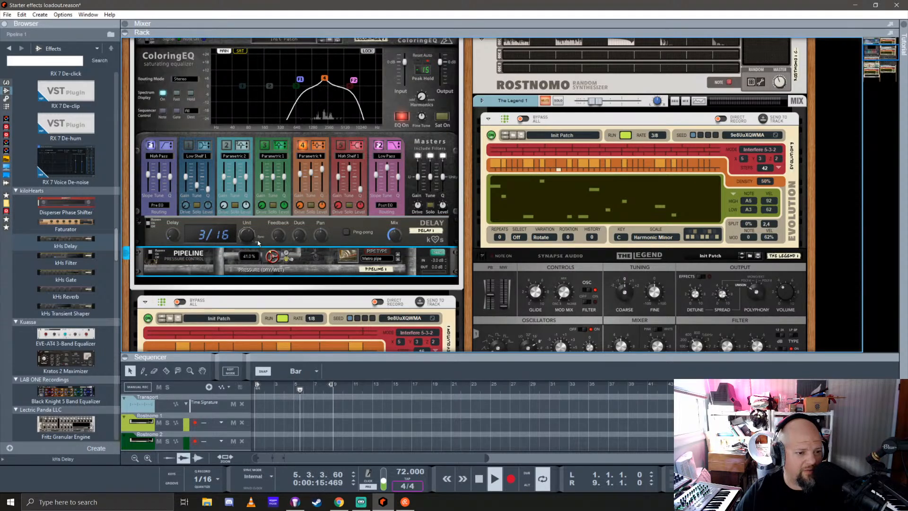
Turn on the Delay's ping pong mode, set its unit to ms and its delay time to 724 ms
{"action": "scroll", "coordinate": [181, 184], "scroll_direction": "up", "scroll_amount": 3}
{"action": "left_click", "coordinate": [232, 245]}
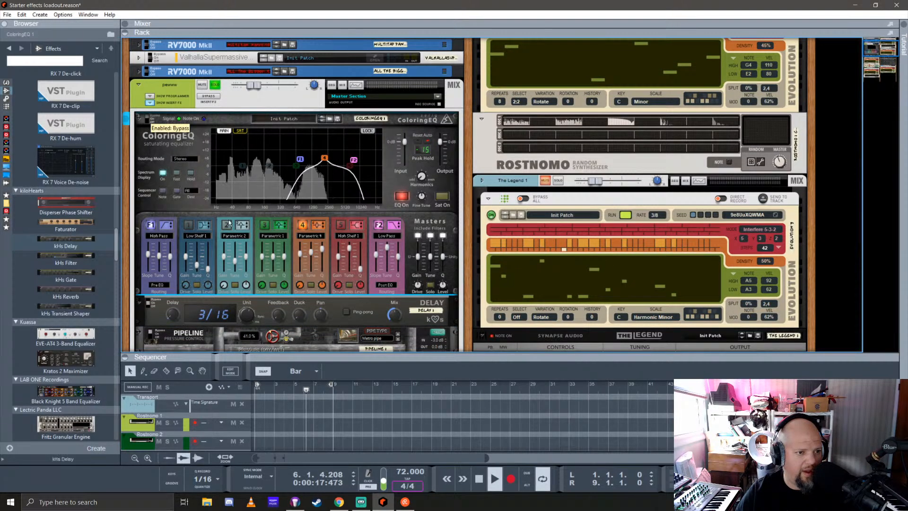
{"action": "scroll", "coordinate": [237, 244], "scroll_direction": "down", "scroll_amount": 3}
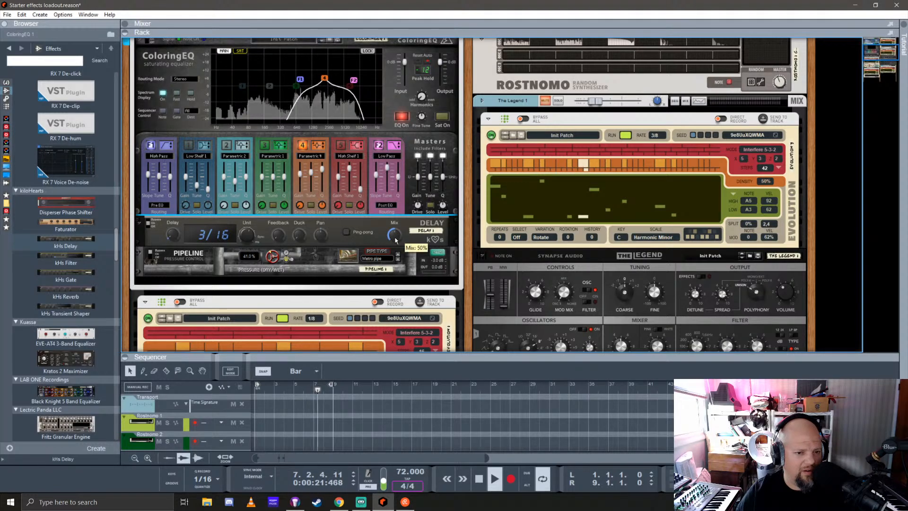
{"action": "left_click", "coordinate": [347, 232]}
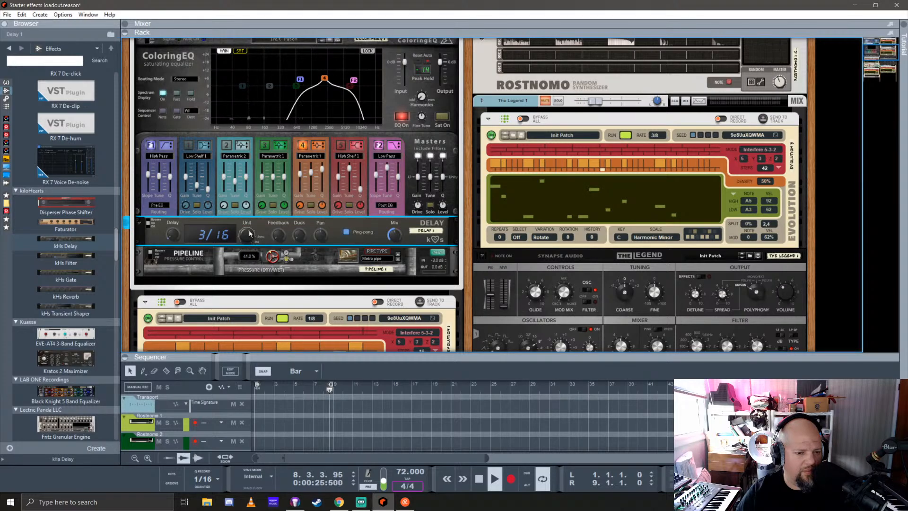
{"action": "left_click_drag", "start_coordinate": [250, 233], "coordinate": [253, 211]}
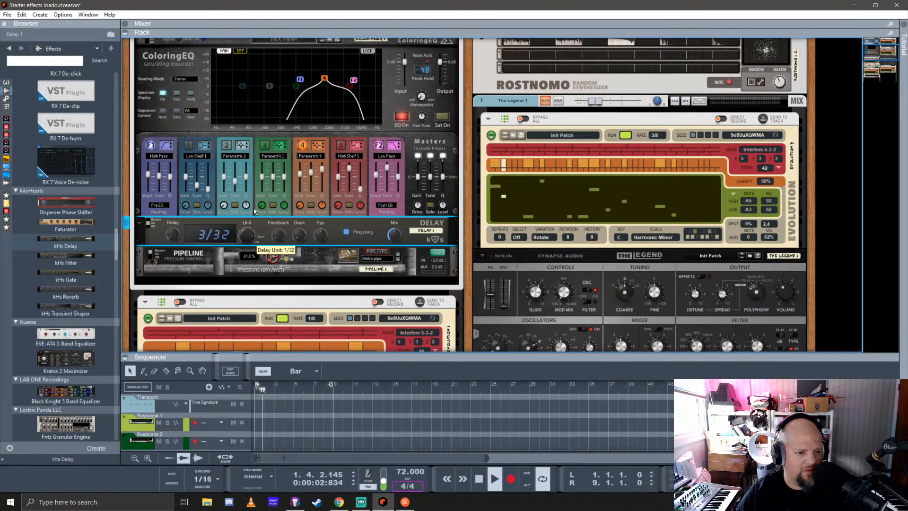
{"action": "left_click_drag", "start_coordinate": [254, 211], "coordinate": [254, 248]}
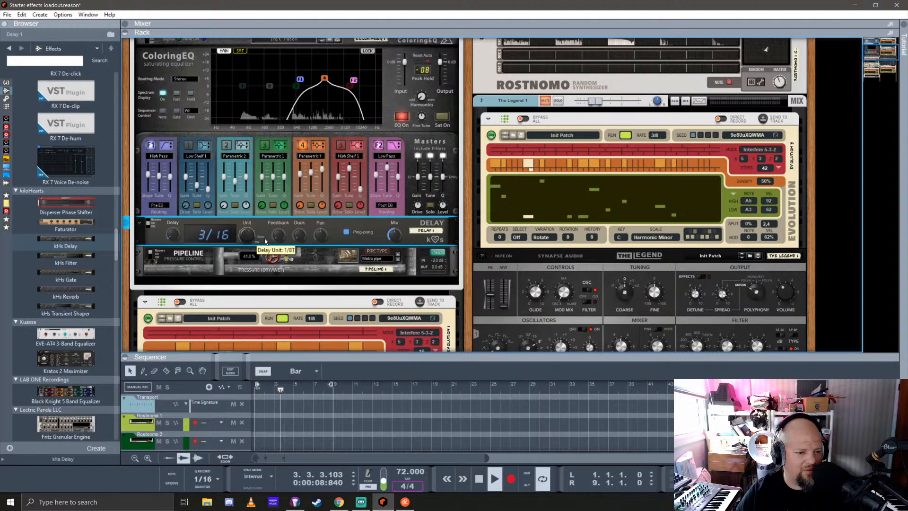
{"action": "left_click_drag", "start_coordinate": [261, 207], "coordinate": [260, 196]}
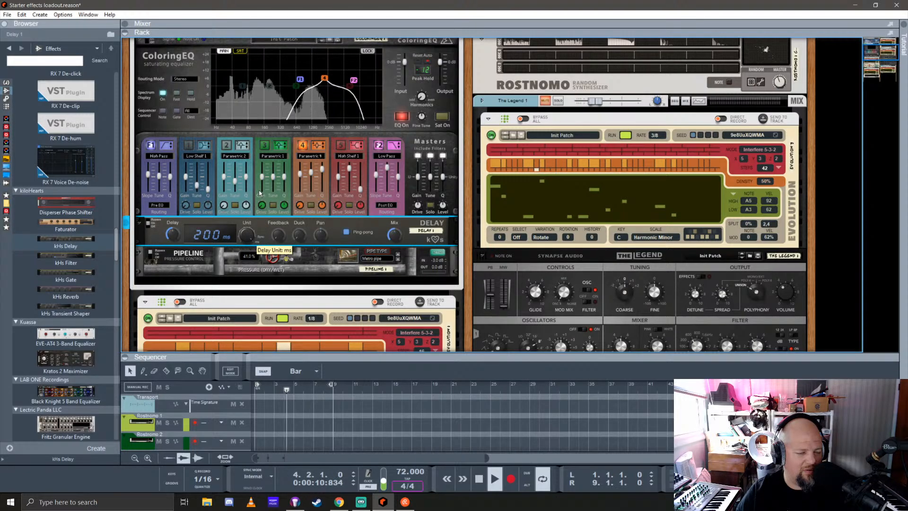
{"action": "left_click_drag", "start_coordinate": [173, 237], "coordinate": [176, 215]}
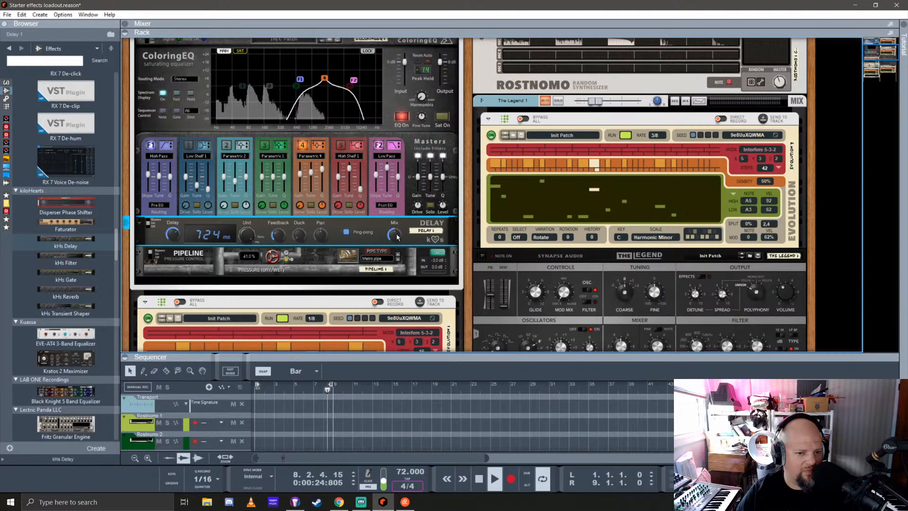
Raise the Pipeline's dry/wet pressure to about 62%
{"action": "left_click", "coordinate": [165, 265]}
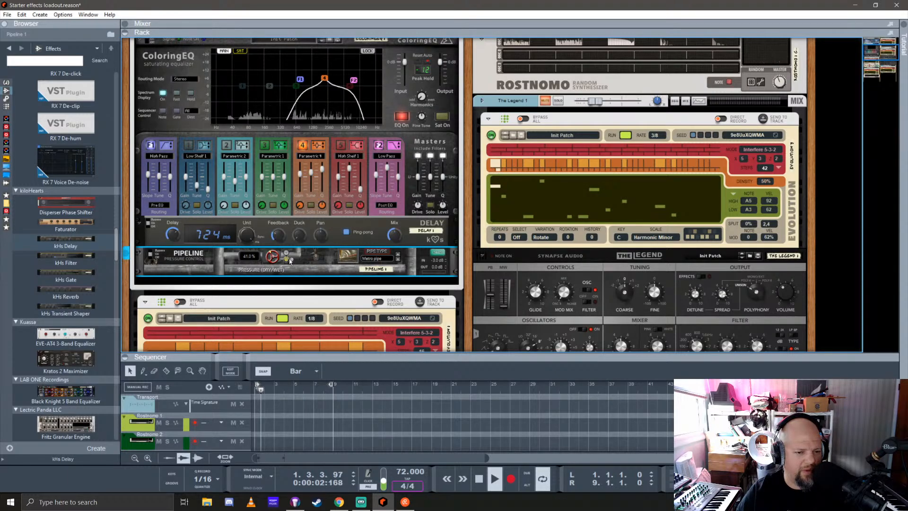
{"action": "left_click_drag", "start_coordinate": [275, 260], "coordinate": [279, 241]}
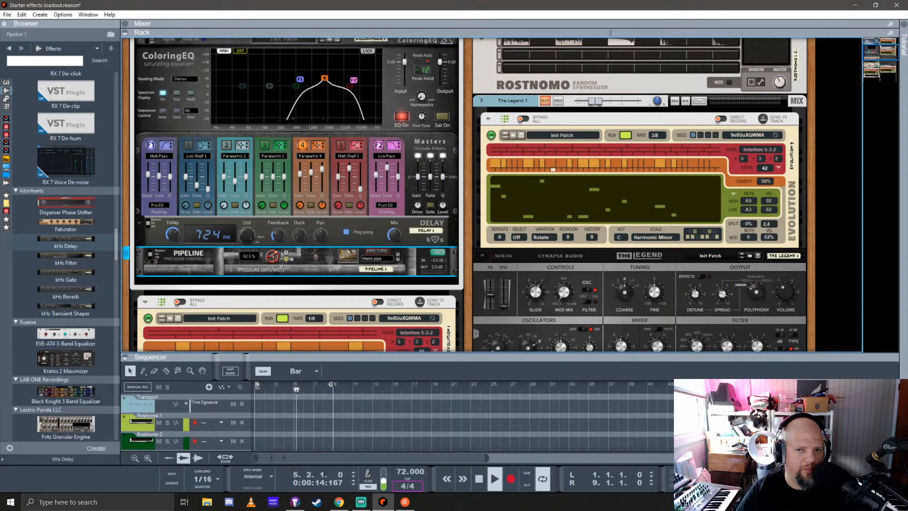
Enlarge the mixer, switch on send 1 for the pewww channel and restore the rack view
{"action": "left_click_drag", "start_coordinate": [610, 32], "coordinate": [615, 278]}
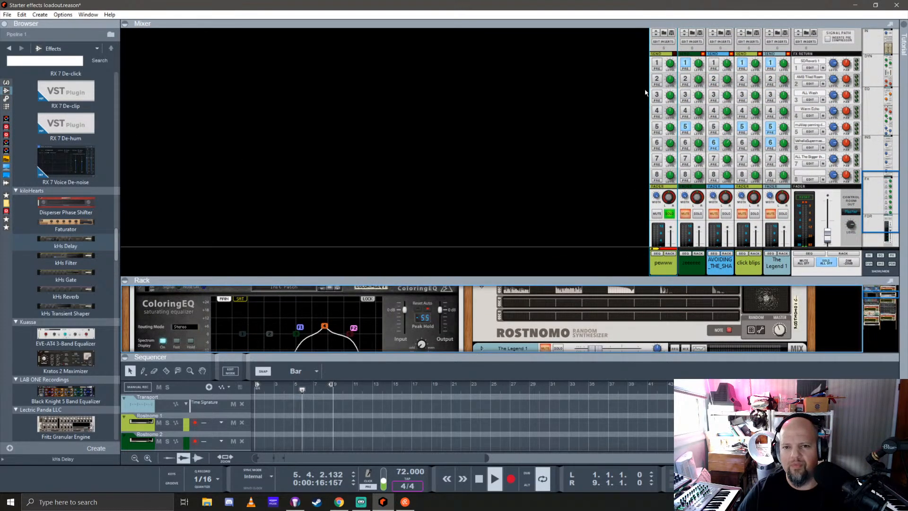
{"action": "left_click", "coordinate": [658, 64]}
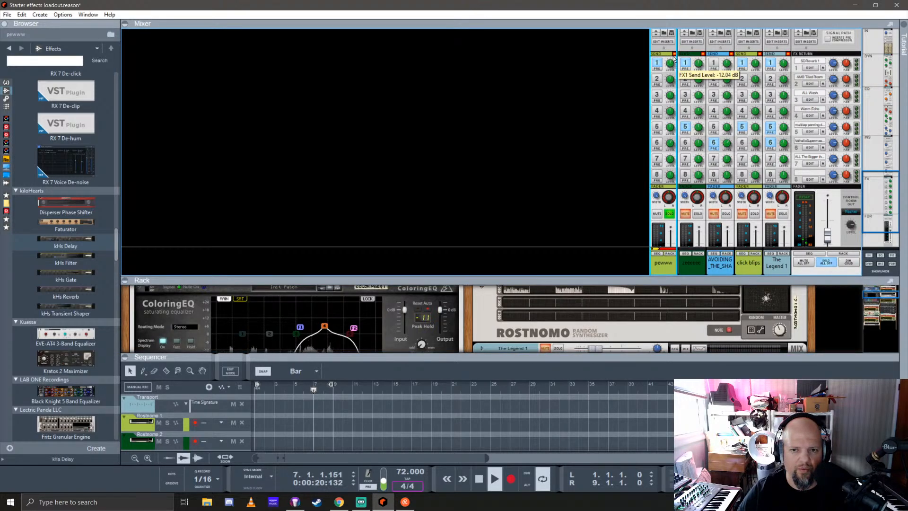
{"action": "left_click_drag", "start_coordinate": [616, 276], "coordinate": [610, 29]}
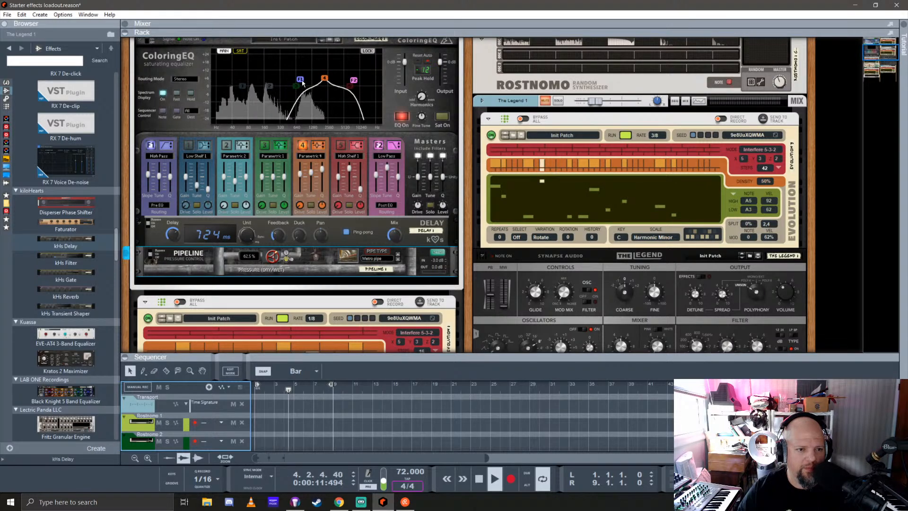
Reposition ColoringEQ's F1 and F2 filter points, shifting F1 down to the low end and switching F1 off
{"action": "left_click_drag", "start_coordinate": [302, 81], "coordinate": [350, 57]}
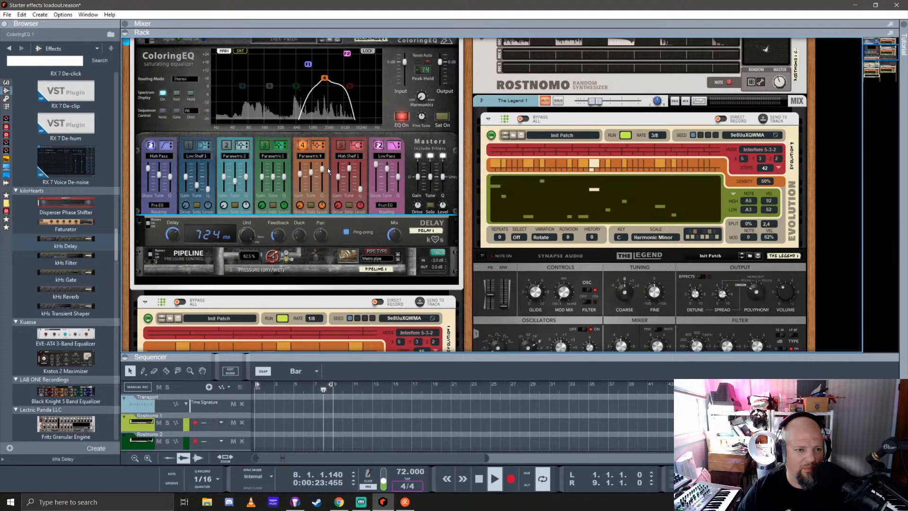
{"action": "scroll", "coordinate": [263, 202], "scroll_direction": "up", "scroll_amount": 2}
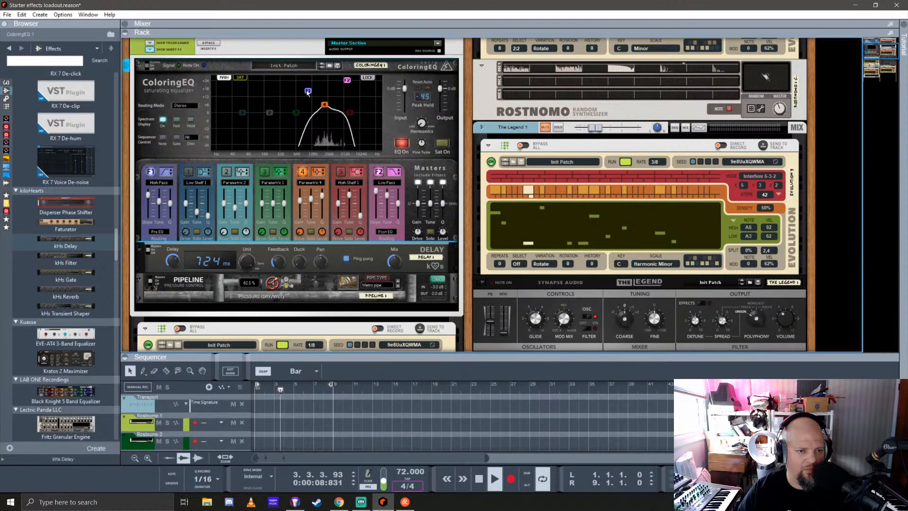
{"action": "left_click_drag", "start_coordinate": [308, 92], "coordinate": [226, 92]}
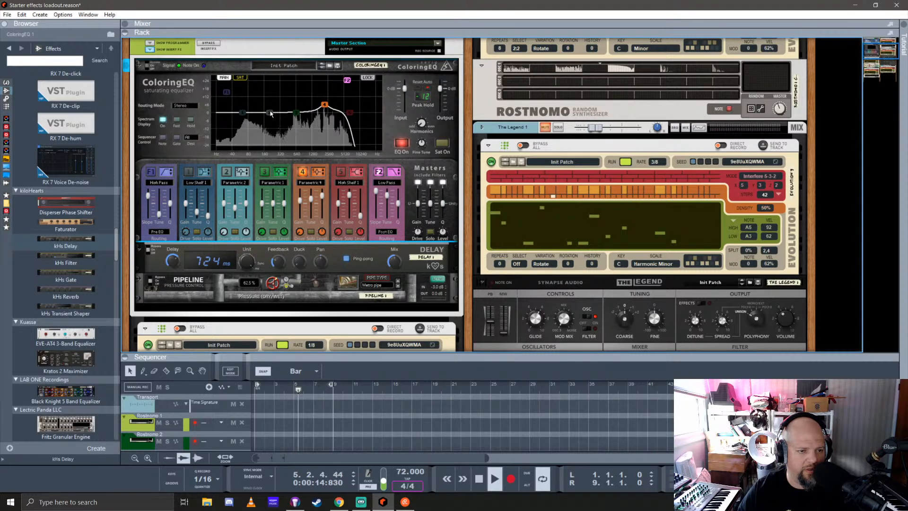
Turn on ColoringEQ's band 2, pull it into a deep low-mid cut and widen its Q
{"action": "left_click_drag", "start_coordinate": [270, 112], "coordinate": [283, 149]}
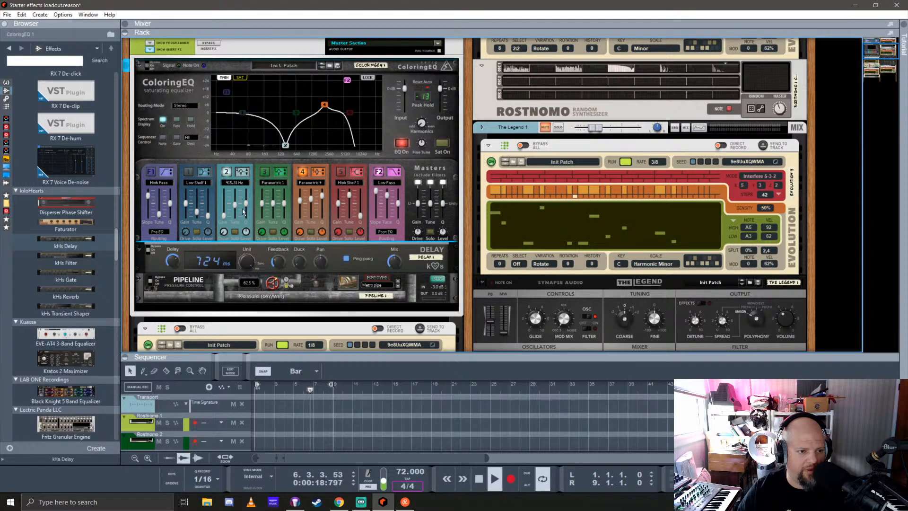
{"action": "left_click_drag", "start_coordinate": [246, 205], "coordinate": [245, 220]}
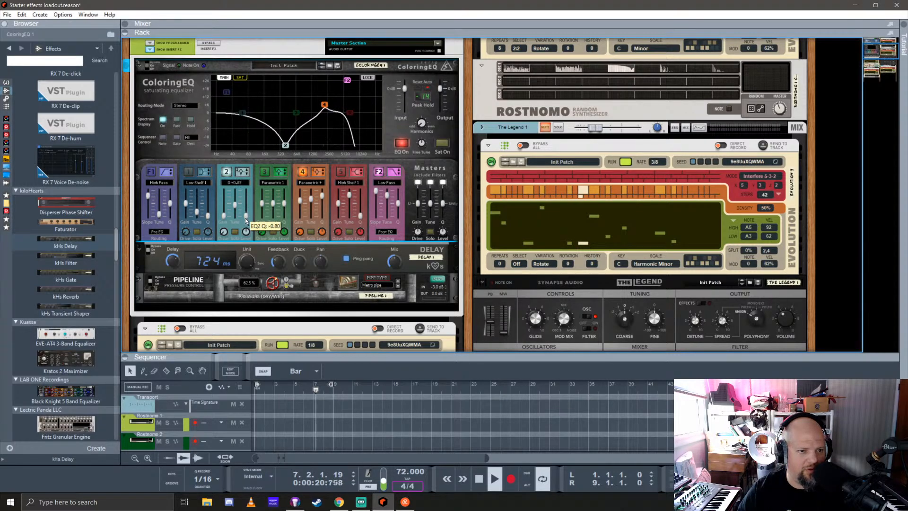
Turn on ColoringEQ's band 1, set its type to Low Shelf 2 and adjust its frequency, gain and Q
{"action": "left_click", "coordinate": [189, 174]}
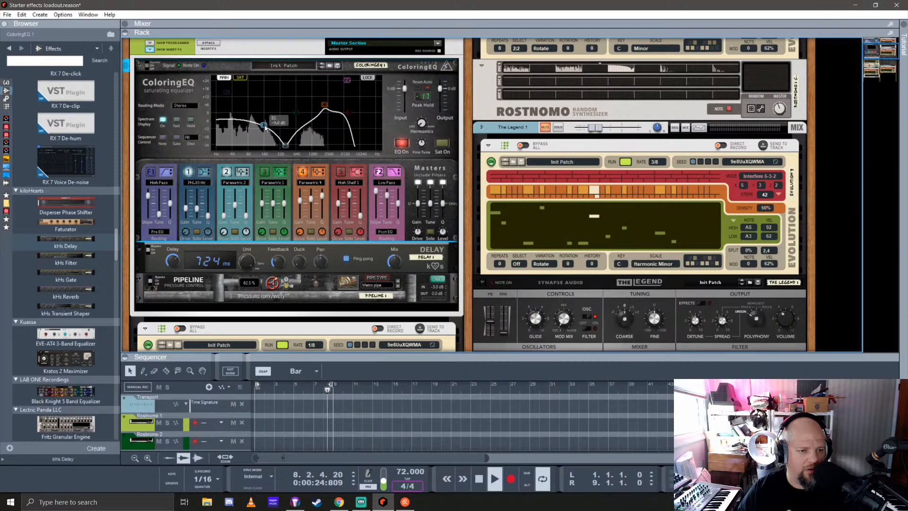
{"action": "left_click_drag", "start_coordinate": [265, 127], "coordinate": [240, 113]}
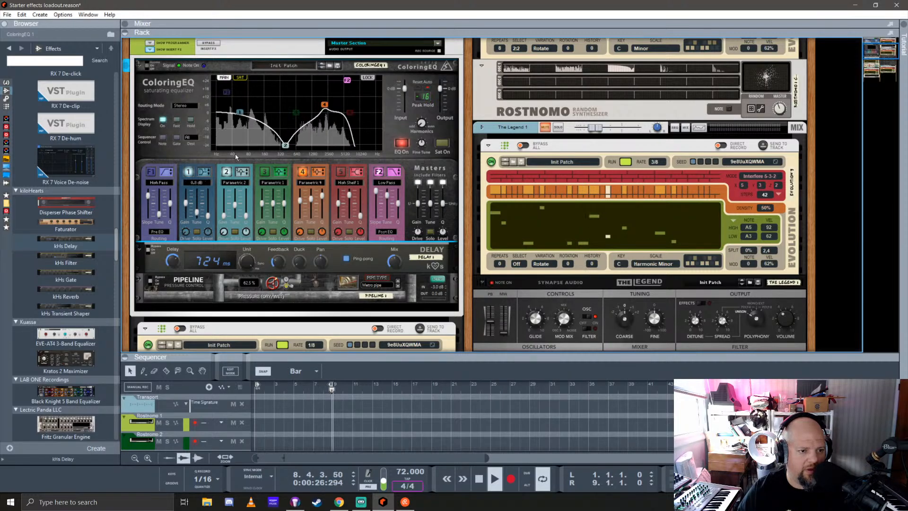
{"action": "left_click", "coordinate": [207, 173]}
{"action": "left_click_drag", "start_coordinate": [243, 117], "coordinate": [261, 114]}
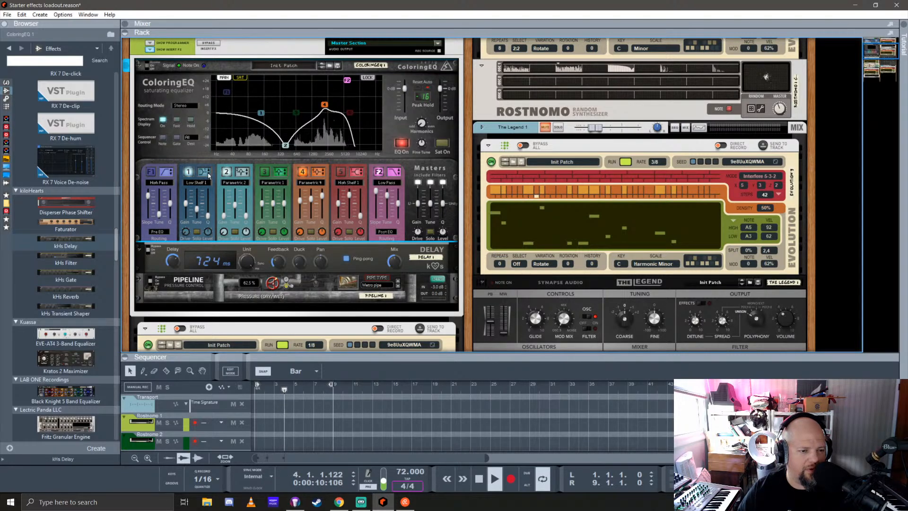
{"action": "left_click_drag", "start_coordinate": [207, 217], "coordinate": [185, 203]}
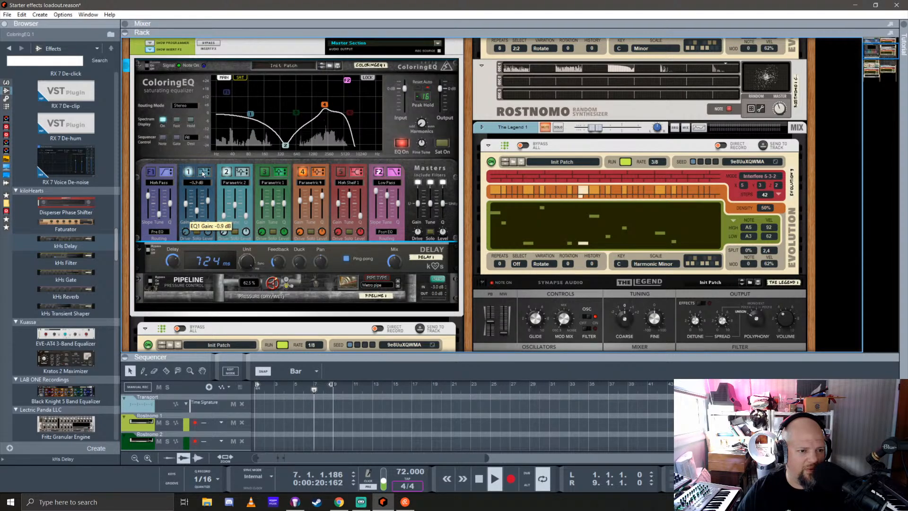
Switch ColoringEQ's band 2 to Parametric 3 and readjust its Q and gain for a broad, deep cut
{"action": "left_click", "coordinate": [242, 173]}
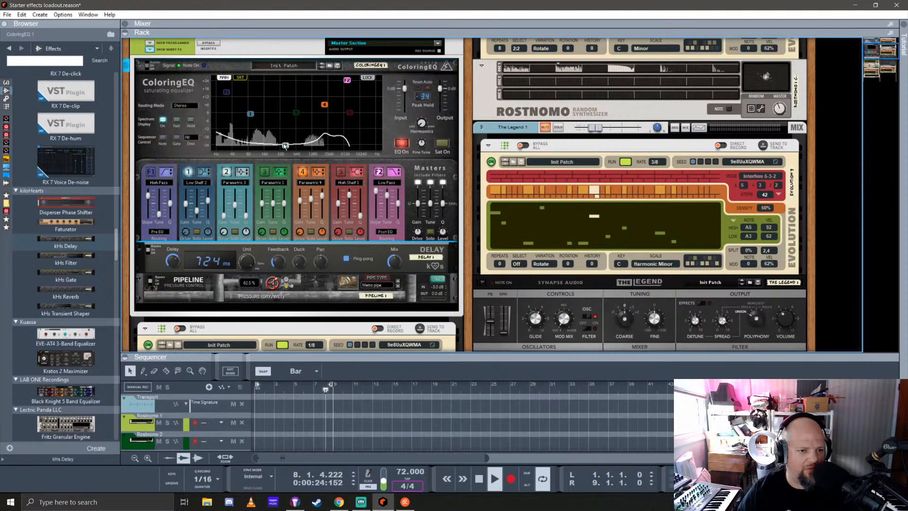
{"action": "left_click_drag", "start_coordinate": [285, 146], "coordinate": [281, 122]}
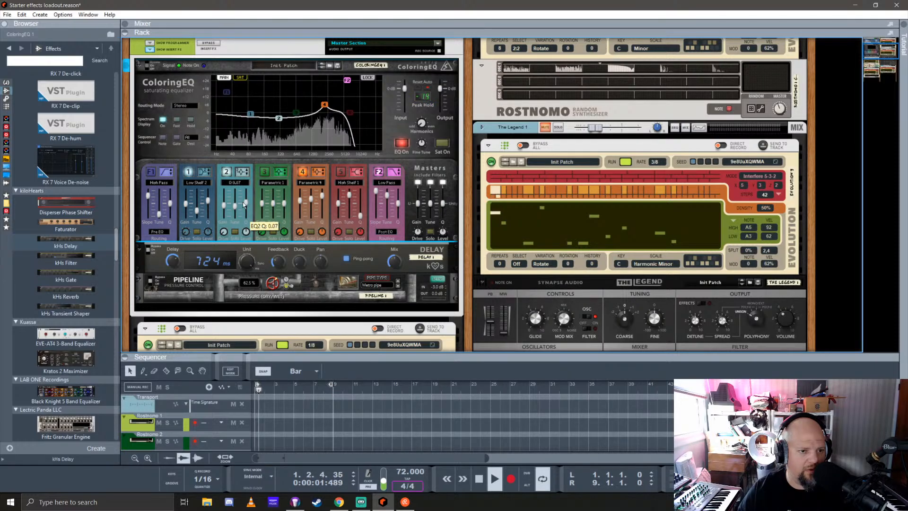
{"action": "mouse_move", "coordinate": [224, 210]}
{"action": "left_mouse_down"}
{"action": "mouse_move", "coordinate": [246, 199]}
{"action": "mouse_move", "coordinate": [225, 223]}
{"action": "left_mouse_up"}
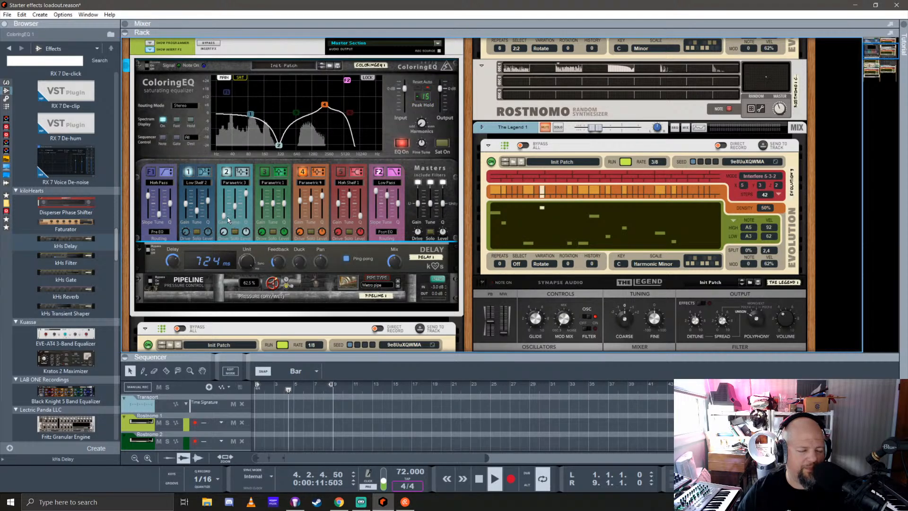
{"action": "left_click_drag", "start_coordinate": [245, 192], "coordinate": [246, 197]}
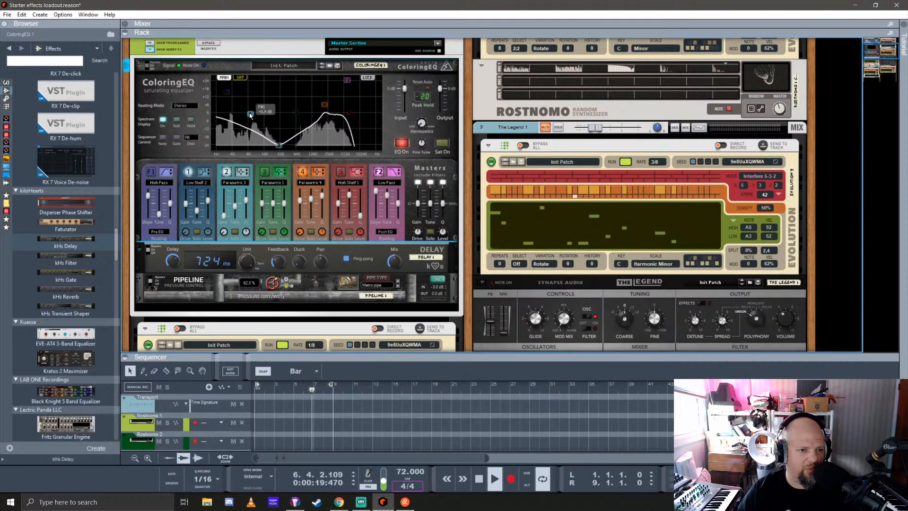
Boost ColoringEQ's band 1 low shelf, then enable the F1 high-pass filter and place it at the lowest frequencies
{"action": "left_click_drag", "start_coordinate": [250, 115], "coordinate": [261, 100]}
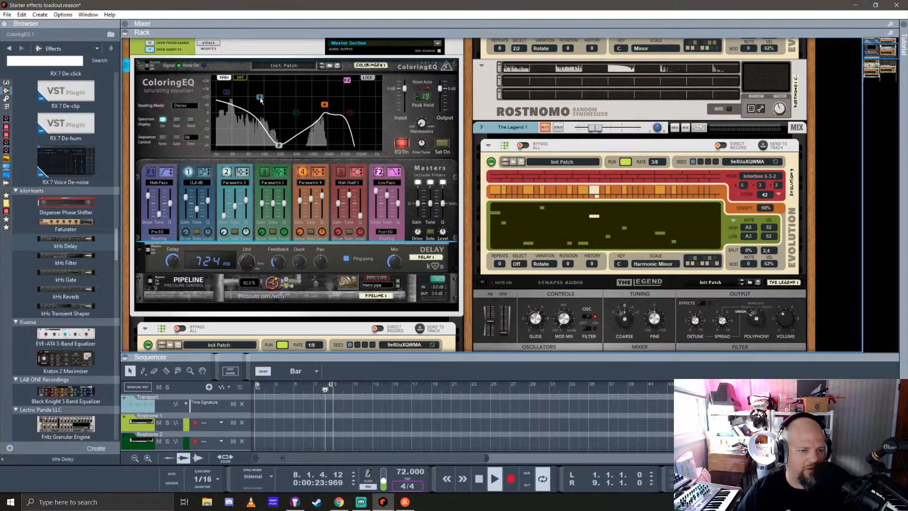
{"action": "left_click", "coordinate": [150, 170]}
{"action": "left_click_drag", "start_coordinate": [227, 94], "coordinate": [220, 124]}
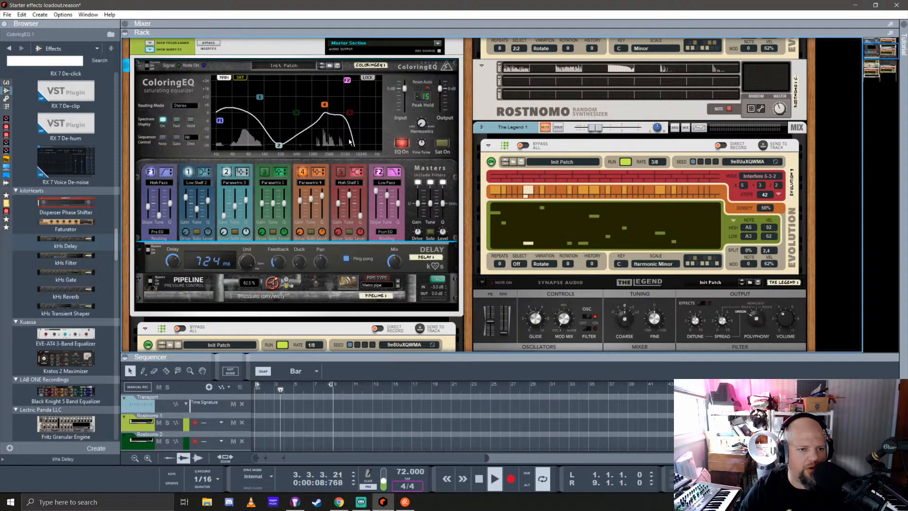
Turn on ColoringEQ's band 3 with a deep cut beside band 2 and raise band 4's boost
{"action": "left_click", "coordinate": [265, 172]}
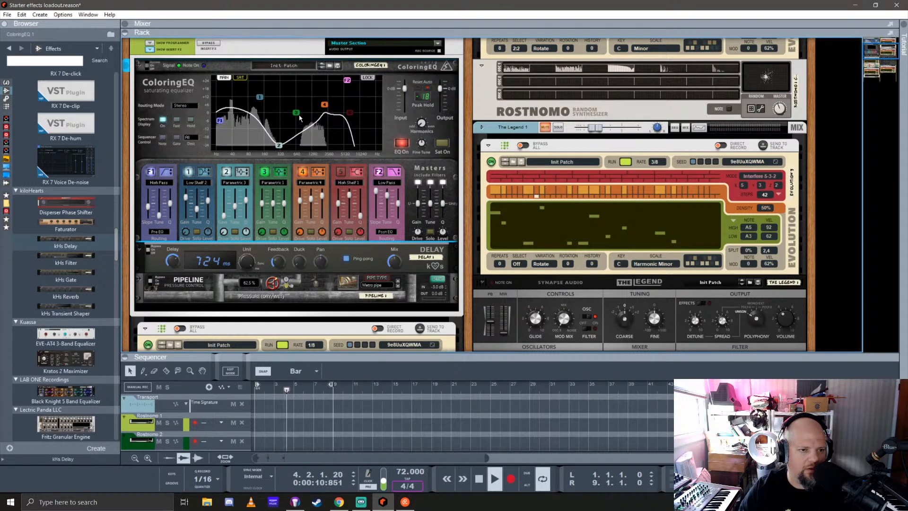
{"action": "left_click_drag", "start_coordinate": [296, 115], "coordinate": [294, 138]}
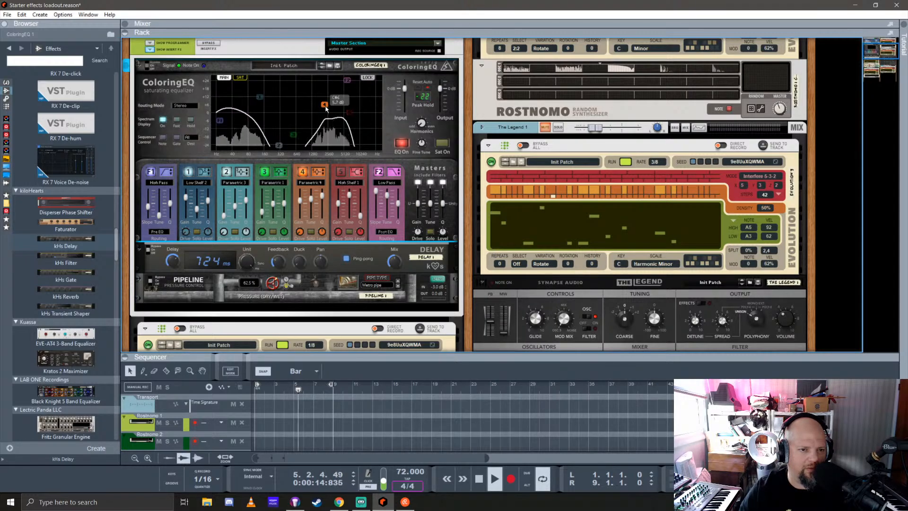
{"action": "left_click_drag", "start_coordinate": [326, 101], "coordinate": [326, 91]}
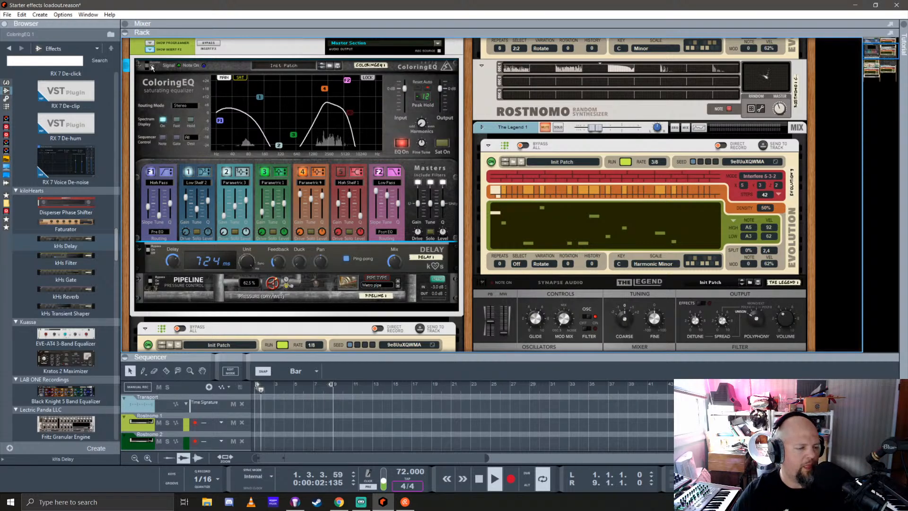
Flip the rack around to show the rear connections of ColoringEQ, the Delay and Pipeline
{"action": "key", "text": "Tab"}
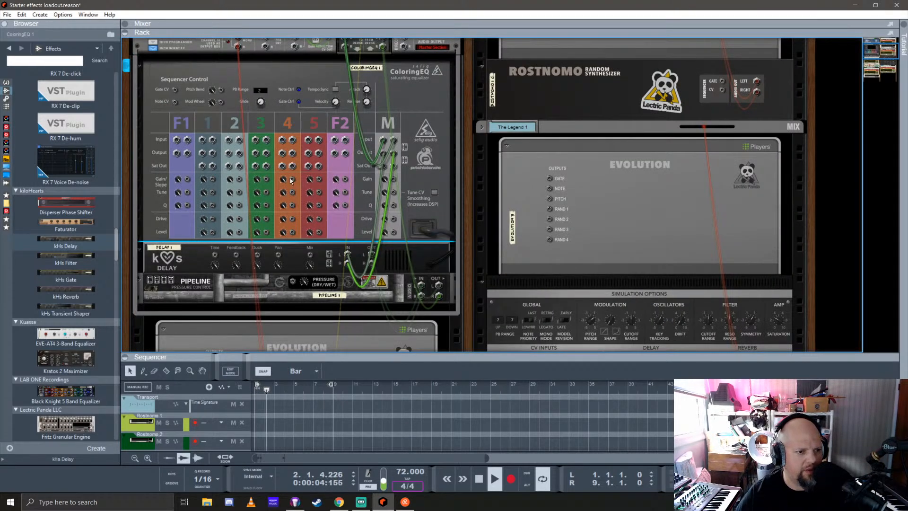
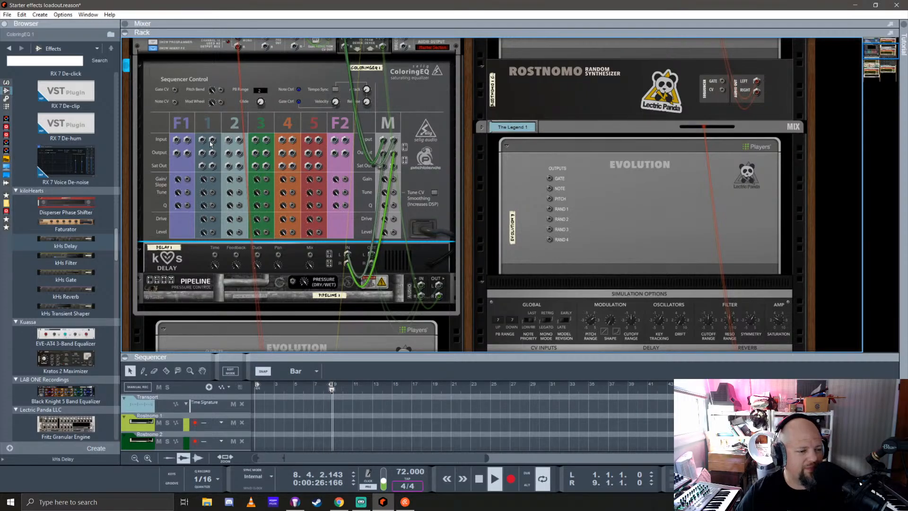
Patch the Note CV output of Evolution 1 to ColoringEQ's Note CV input, then return the rack to its front view
{"action": "scroll", "coordinate": [219, 177], "scroll_direction": "down", "scroll_amount": 4}
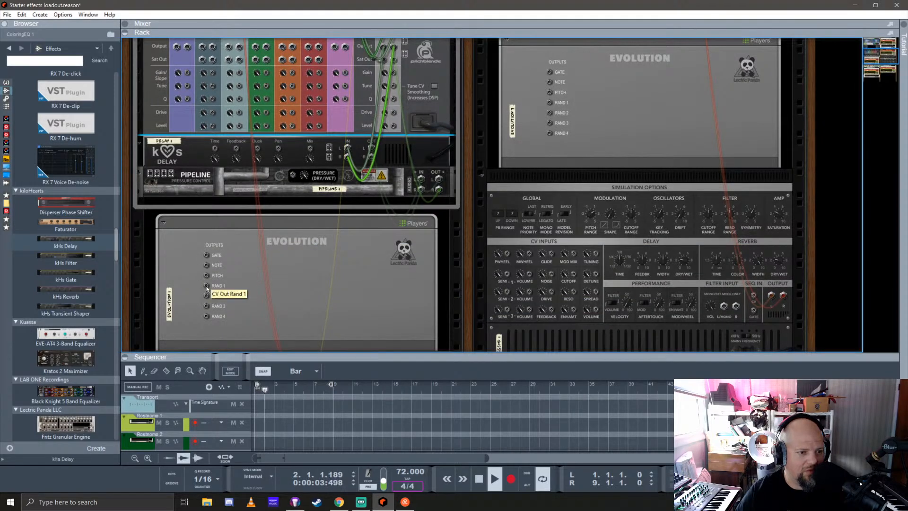
{"action": "scroll", "coordinate": [215, 211], "scroll_direction": "up", "scroll_amount": 9}
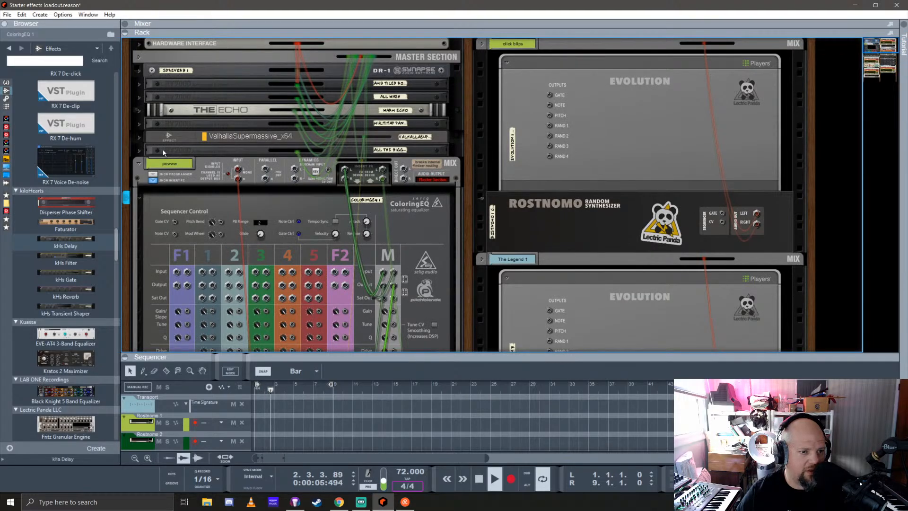
{"action": "scroll", "coordinate": [162, 149], "scroll_direction": "down", "scroll_amount": 7}
{"action": "scroll", "coordinate": [229, 251], "scroll_direction": "down", "scroll_amount": 3}
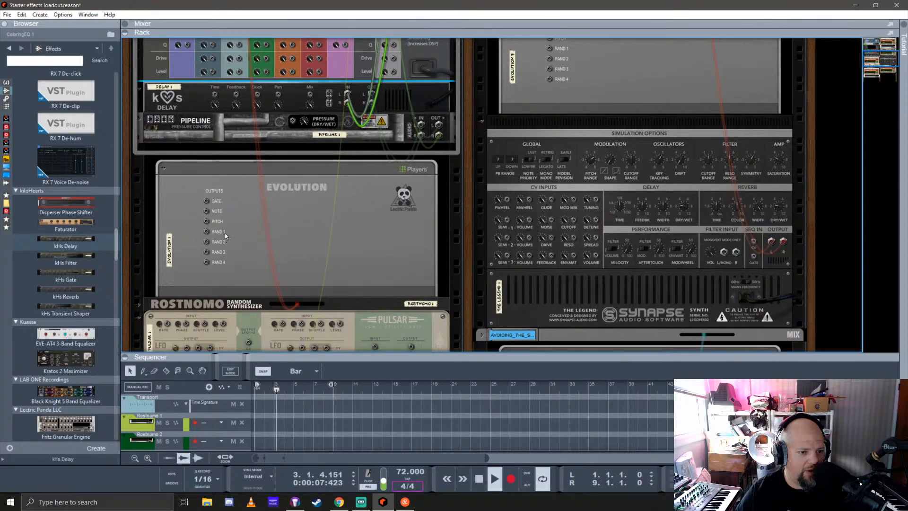
{"action": "scroll", "coordinate": [225, 235], "scroll_direction": "up", "scroll_amount": 12}
{"action": "scroll", "coordinate": [227, 227], "scroll_direction": "down", "scroll_amount": 13}
{"action": "scroll", "coordinate": [228, 221], "scroll_direction": "up", "scroll_amount": 4}
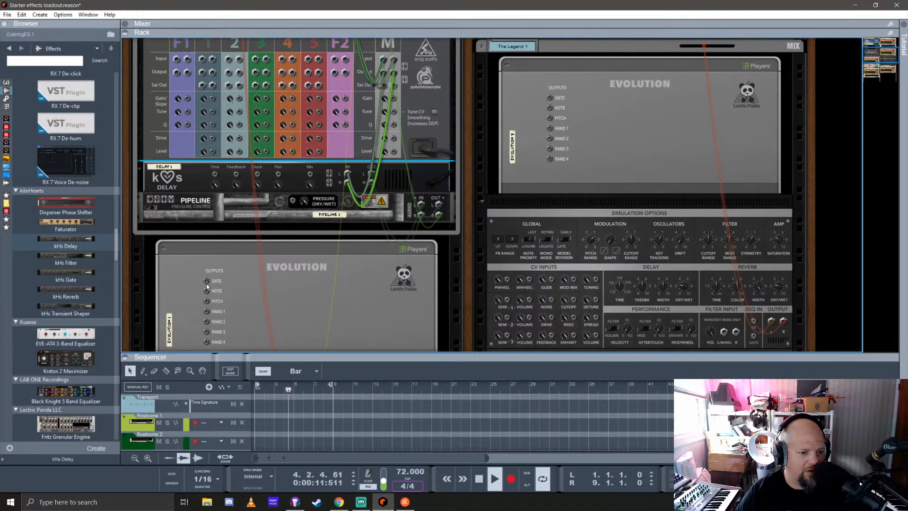
{"action": "left_click_drag", "start_coordinate": [207, 291], "coordinate": [176, 146]}
{"action": "key", "text": "Tab"}
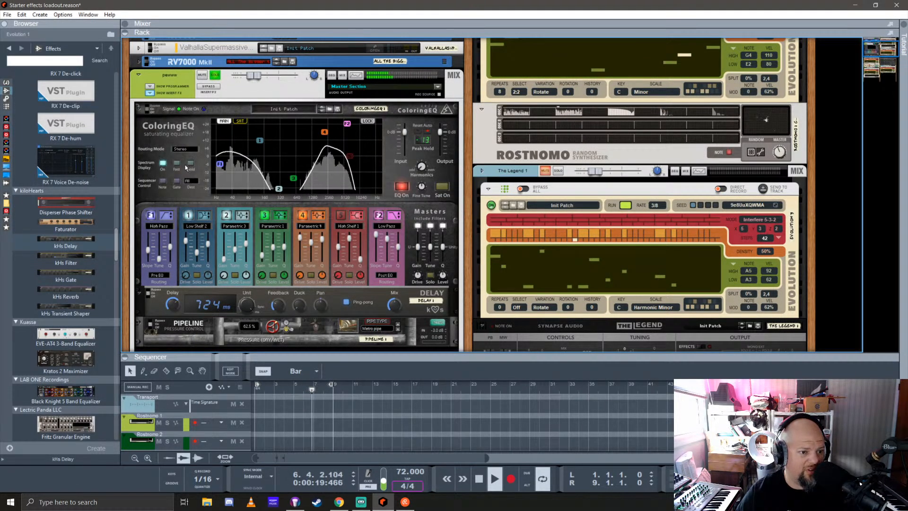
Enable Note sequencer control in ColoringEQ and set its destination to EQ4
{"action": "left_click", "coordinate": [162, 181]}
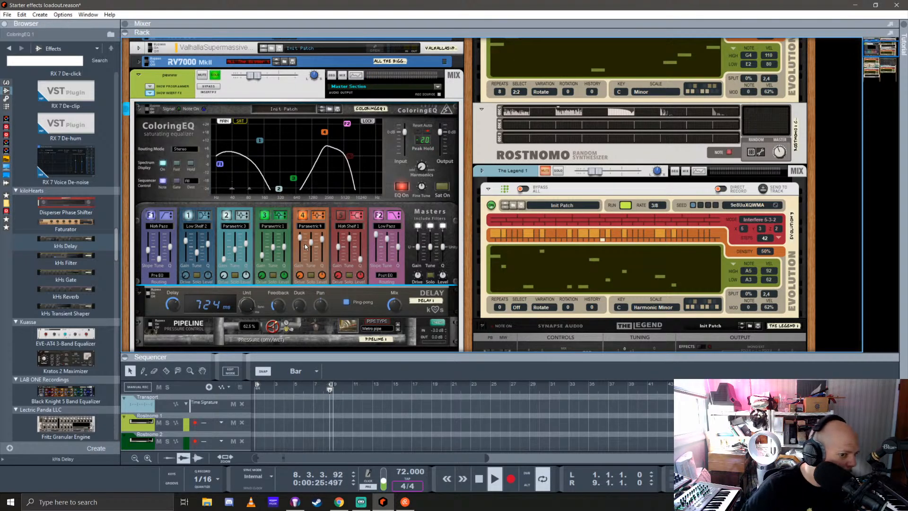
{"action": "left_click", "coordinate": [191, 182]}
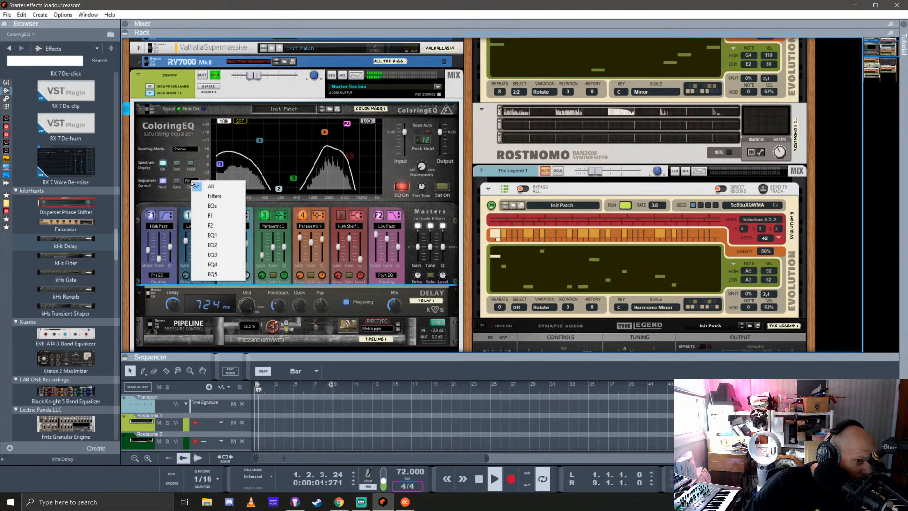
{"action": "left_click", "coordinate": [212, 265]}
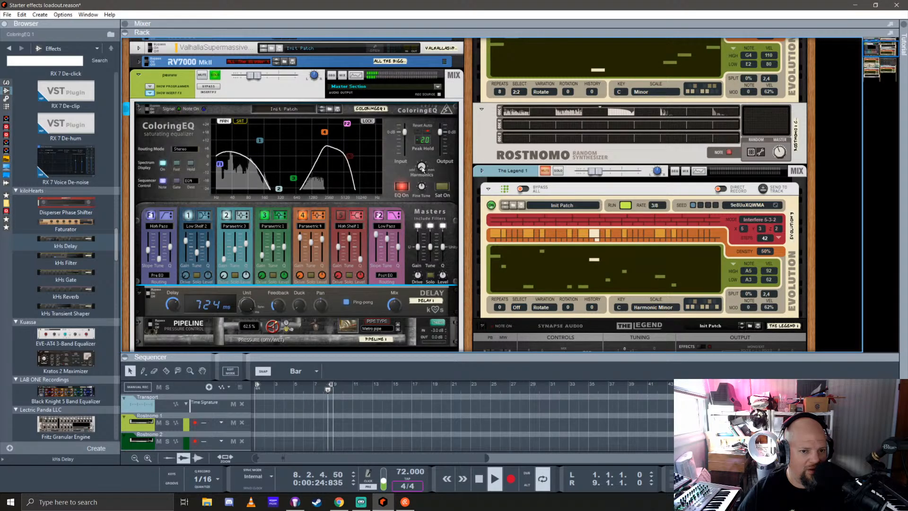
Adjust ColoringEQ's Harmonics control, then turn on saturation and show the SAT curve in the display
{"action": "left_click_drag", "start_coordinate": [432, 121], "coordinate": [422, 168]}
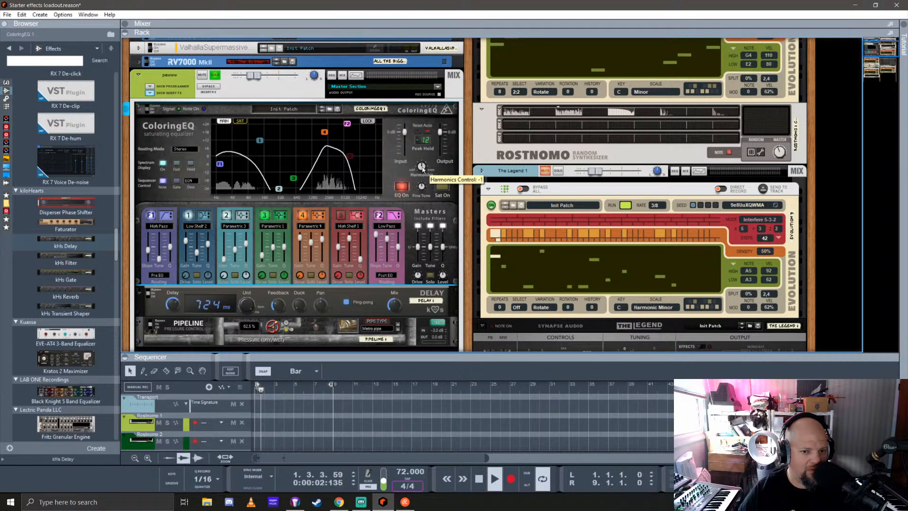
{"action": "left_click", "coordinate": [447, 190]}
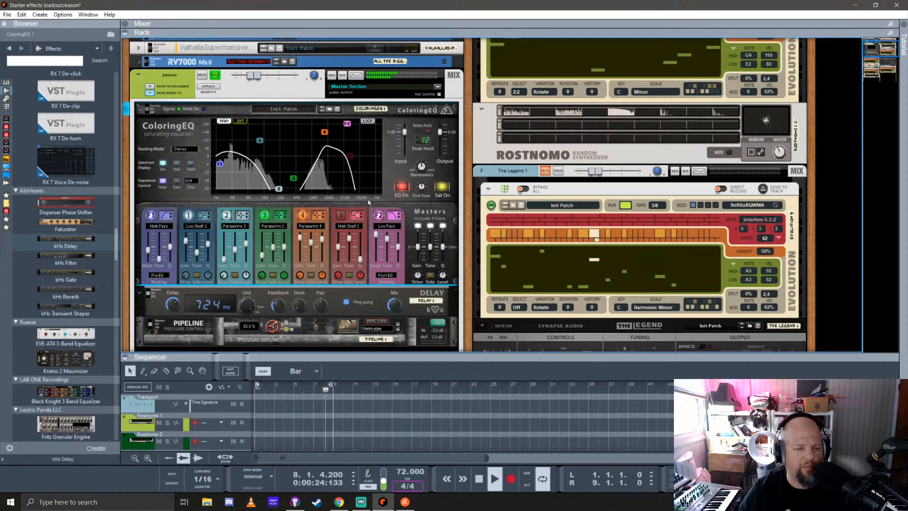
{"action": "left_click", "coordinate": [241, 121]}
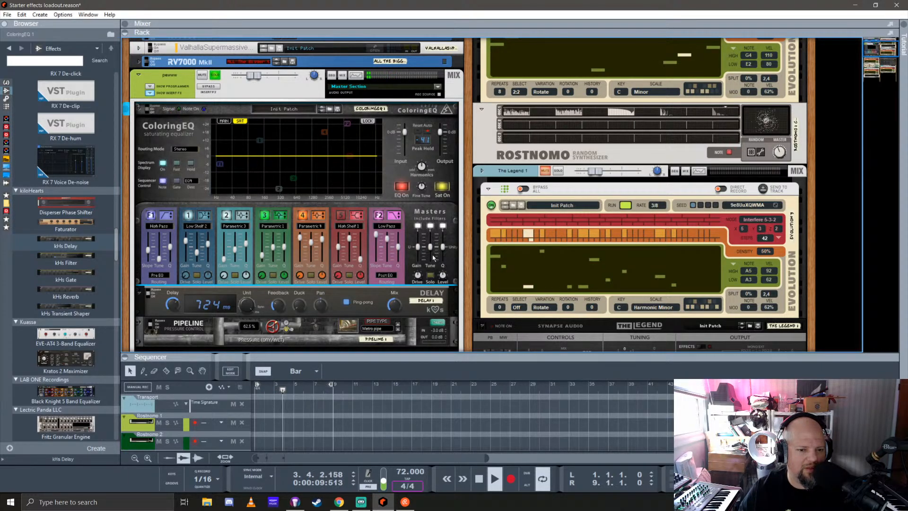
{"action": "left_click_drag", "start_coordinate": [418, 245], "coordinate": [418, 247]}
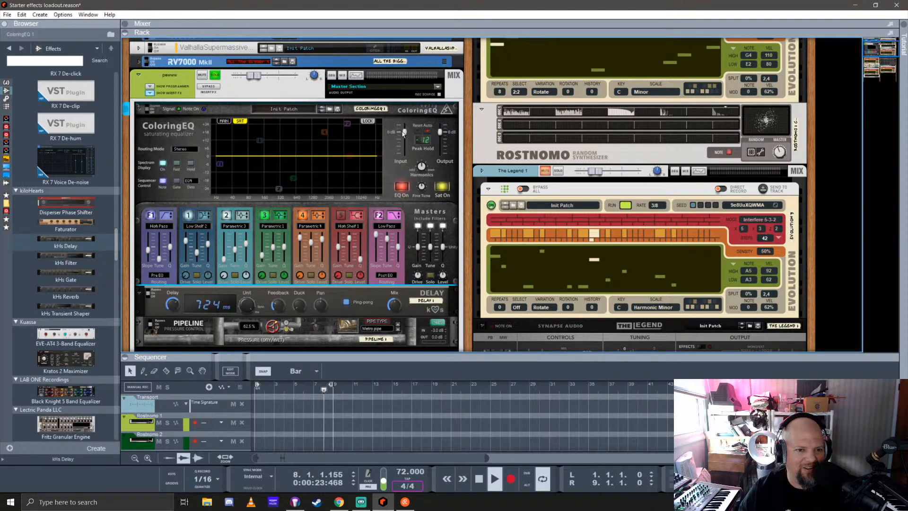
{"action": "left_click_drag", "start_coordinate": [404, 132], "coordinate": [404, 134]}
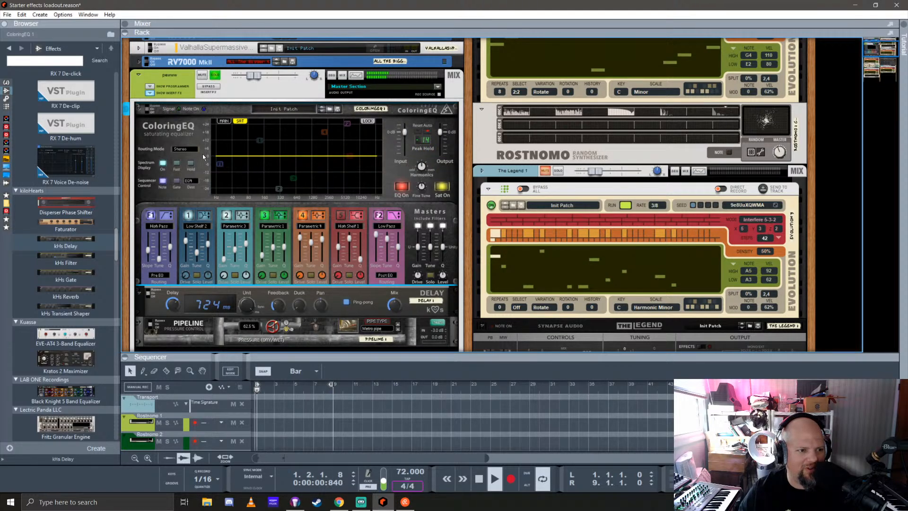
Examine the available routing modes of ColoringEQ and the routing setting of its F2 filter
{"action": "left_click", "coordinate": [186, 150]}
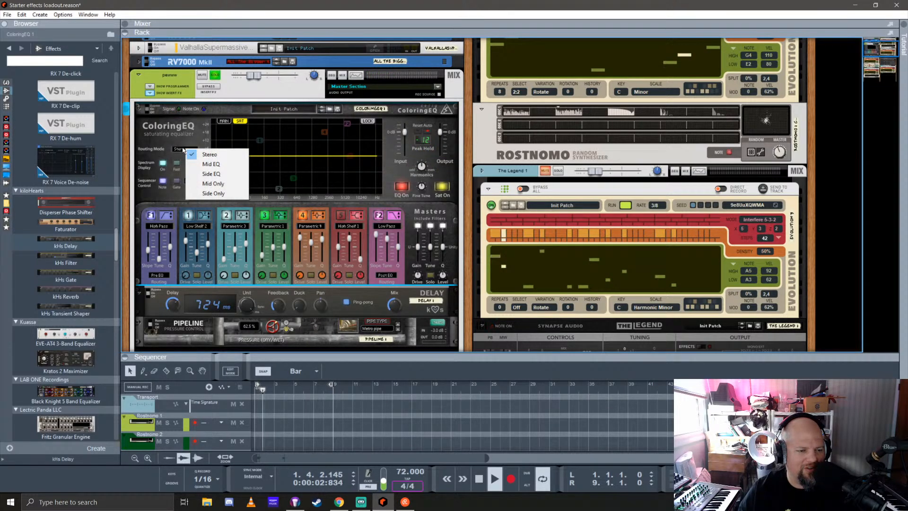
{"action": "left_click", "coordinate": [171, 135]}
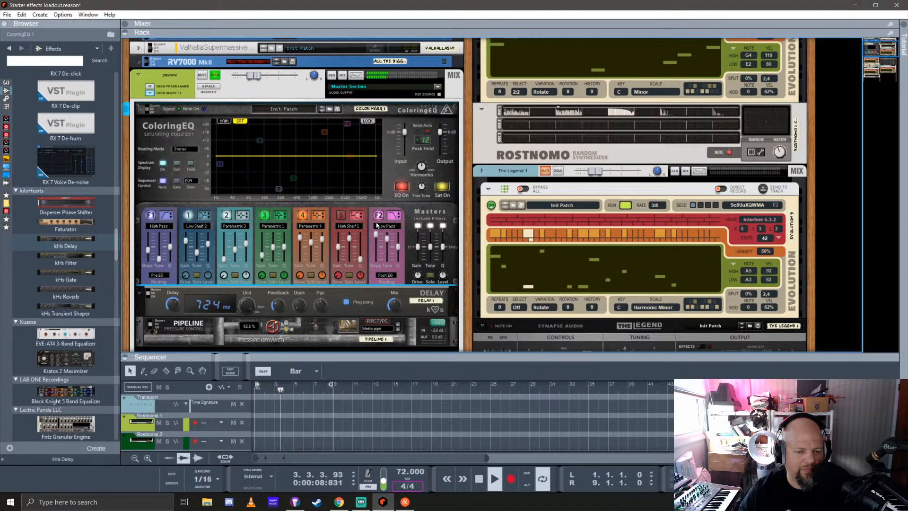
{"action": "left_click", "coordinate": [184, 149]}
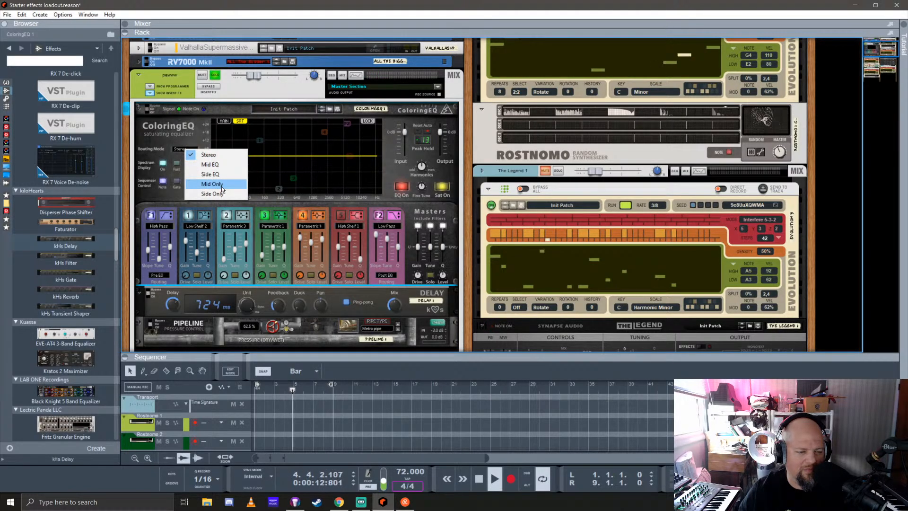
{"action": "left_click", "coordinate": [212, 144]}
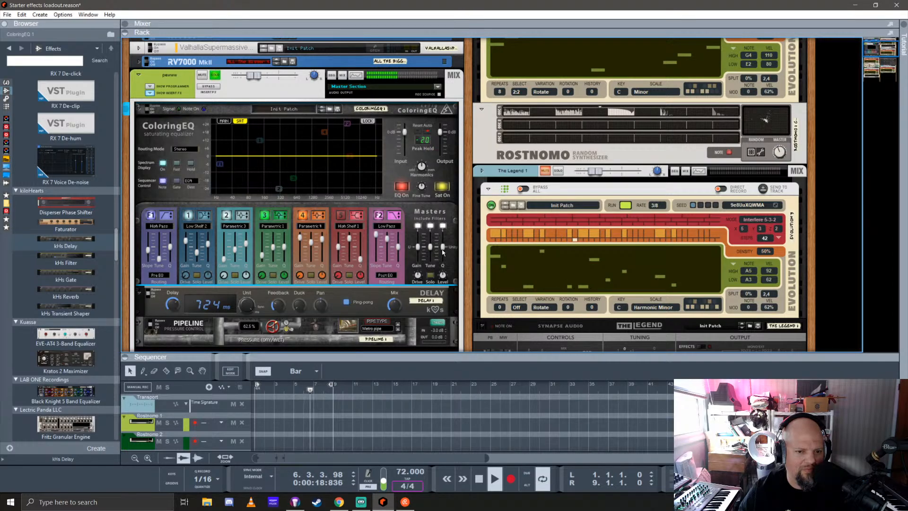
{"action": "left_click", "coordinate": [386, 276]}
{"action": "left_click", "coordinate": [411, 266]}
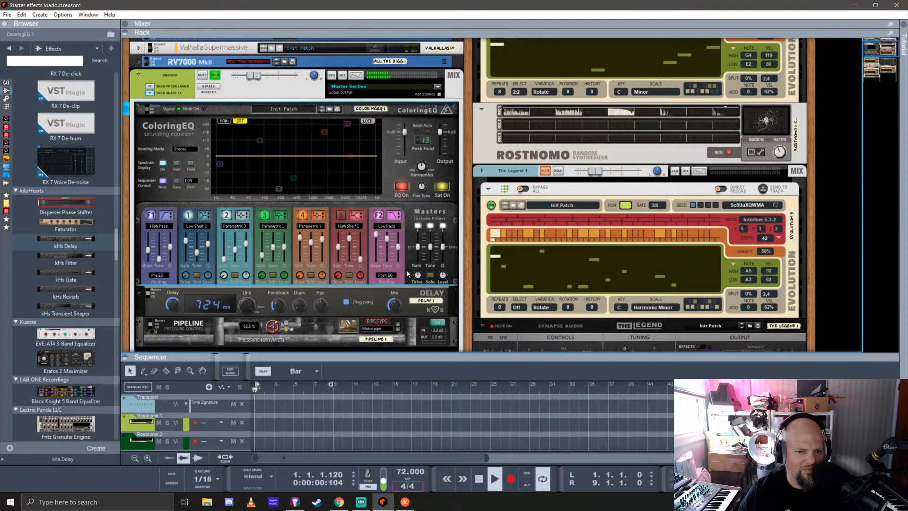
Patch the Gate output of Evolution 1 to ColoringEQ's Gate CV input, then return the rack to its front view
{"action": "key", "text": "Tab"}
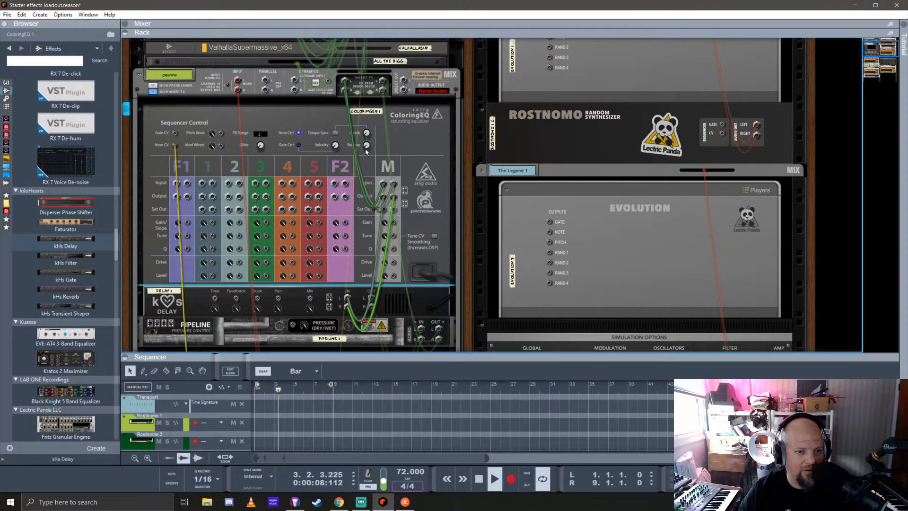
{"action": "scroll", "coordinate": [241, 263], "scroll_direction": "down", "scroll_amount": 5}
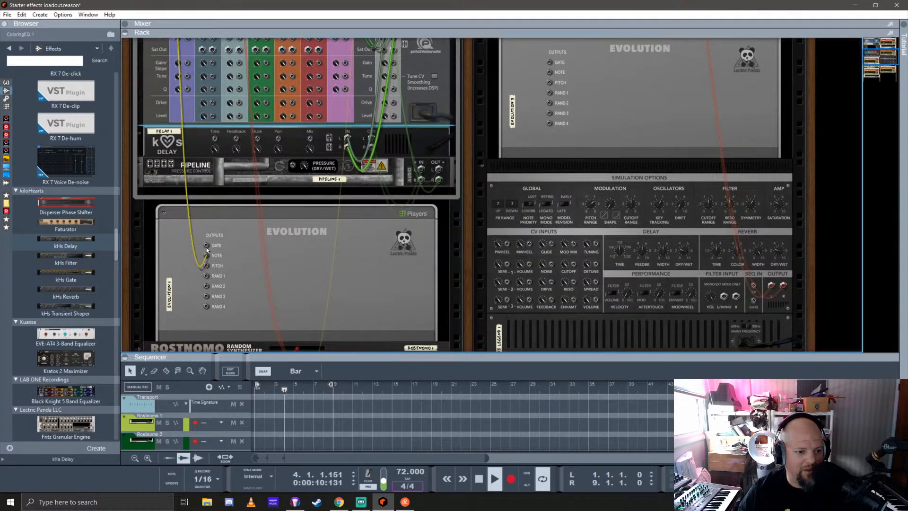
{"action": "scroll", "coordinate": [206, 248], "scroll_direction": "up", "scroll_amount": 4}
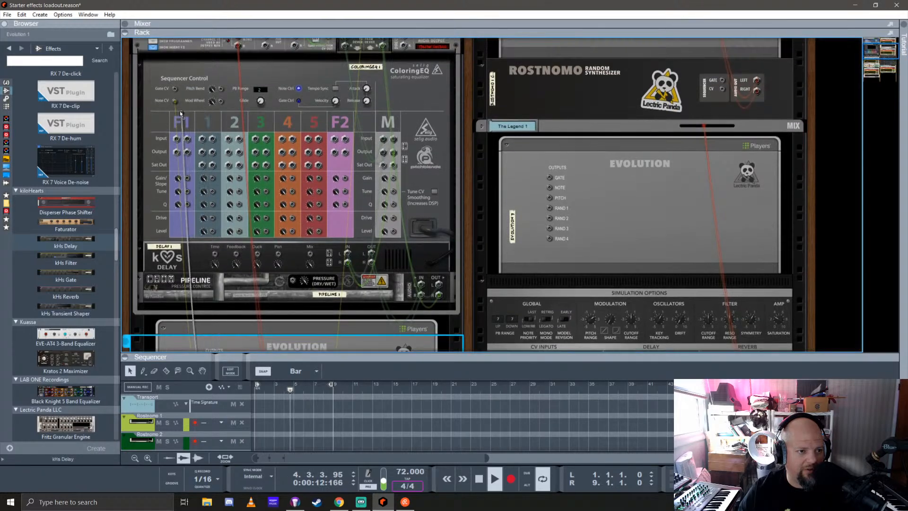
{"action": "left_click_drag", "start_coordinate": [181, 113], "coordinate": [175, 89]}
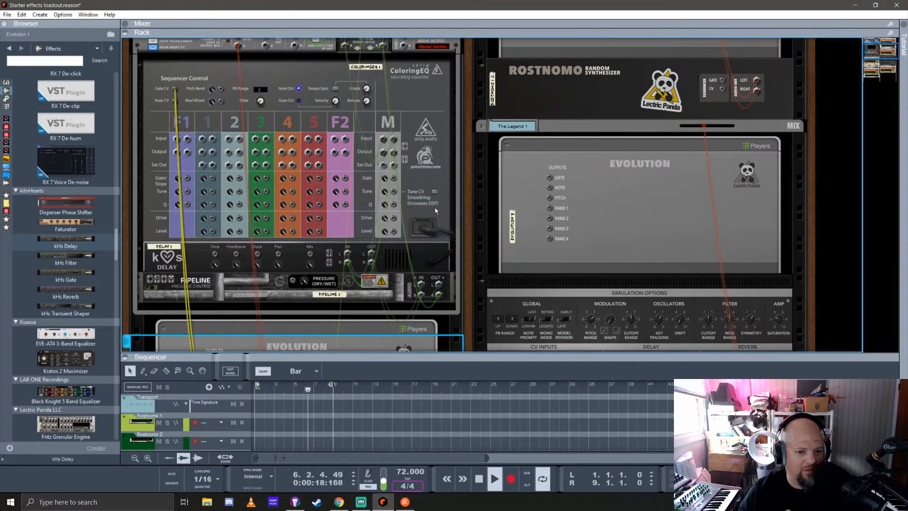
{"action": "key", "text": "Tab"}
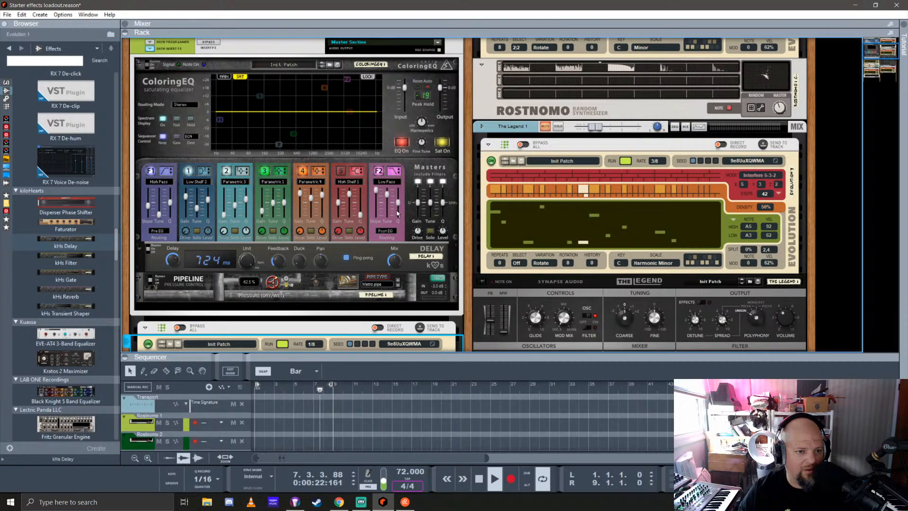
Enable Gate sequencer control in ColoringEQ and set the sequencer destination to All
{"action": "left_click", "coordinate": [177, 137]}
{"action": "left_click", "coordinate": [188, 137]}
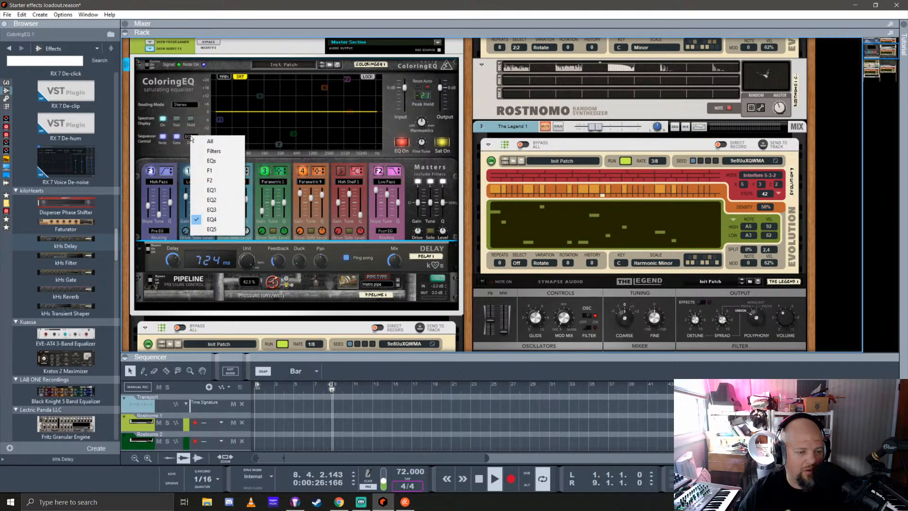
{"action": "left_click", "coordinate": [220, 142]}
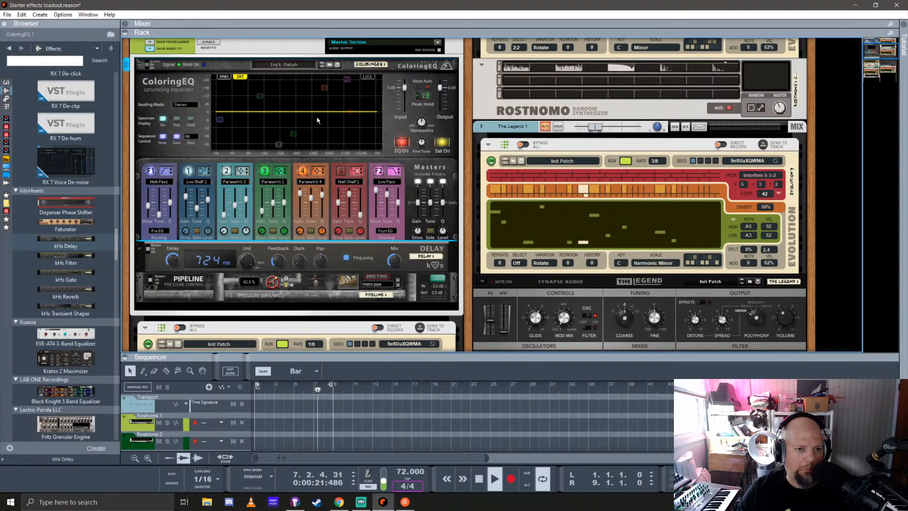
Try ColoringEQ's input level at about 4.1 dB, then adjust the Harmonics and Fine Tune controls
{"action": "left_click", "coordinate": [441, 89], "text": "ctrl"}
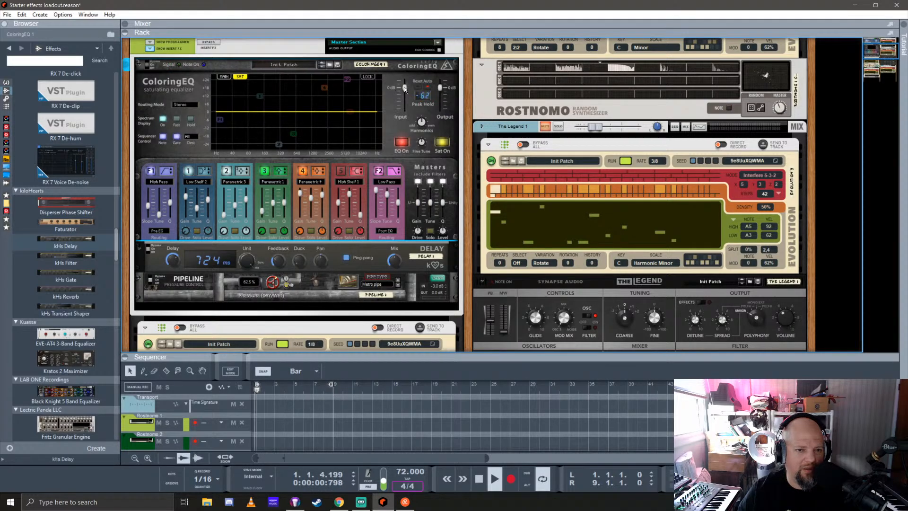
{"action": "mouse_move", "coordinate": [405, 88]}
{"action": "left_mouse_down"}
{"action": "mouse_move", "coordinate": [405, 78]}
{"action": "mouse_move", "coordinate": [409, 85]}
{"action": "left_mouse_up"}
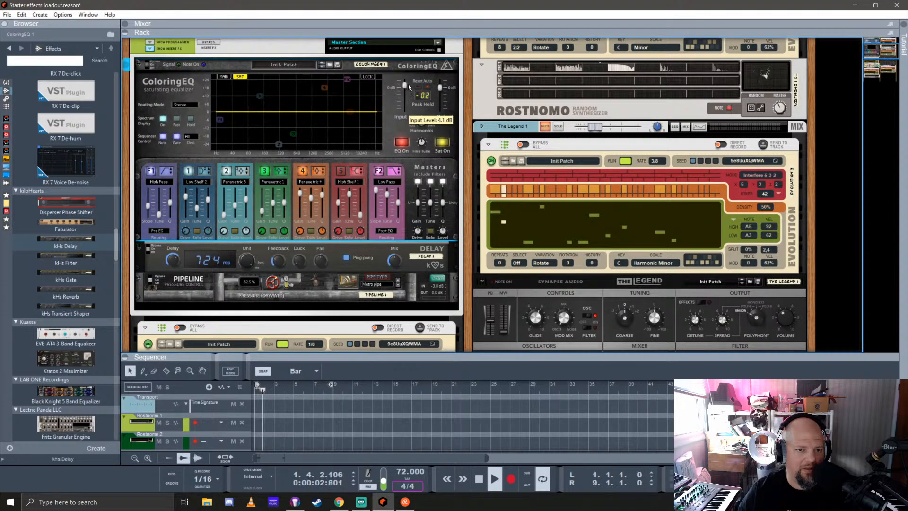
{"action": "left_click", "coordinate": [405, 86], "text": "ctrl"}
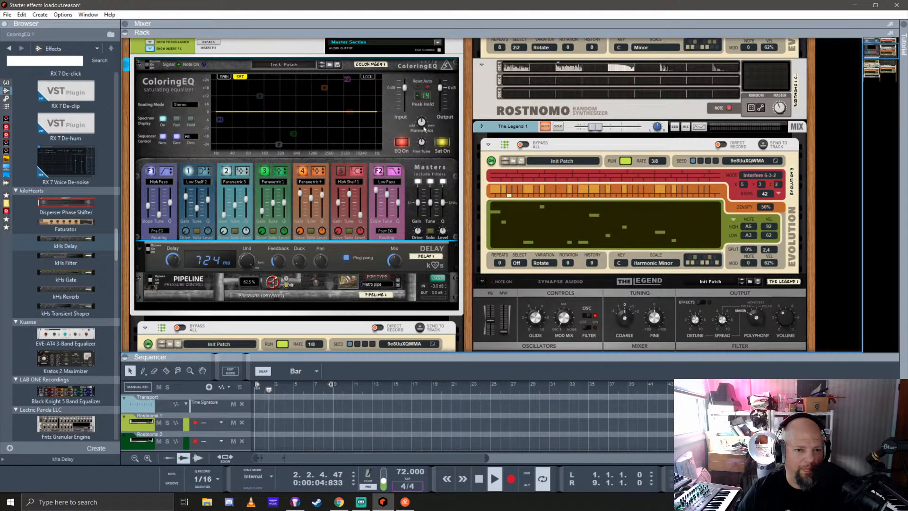
{"action": "mouse_move", "coordinate": [424, 126]}
{"action": "left_mouse_down"}
{"action": "mouse_move", "coordinate": [428, 108]}
{"action": "mouse_move", "coordinate": [424, 130]}
{"action": "mouse_move", "coordinate": [422, 122]}
{"action": "left_mouse_up"}
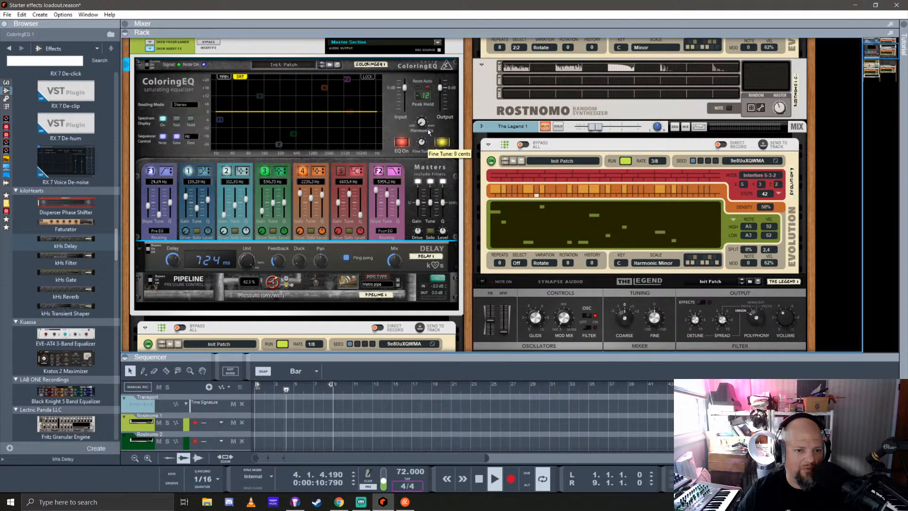
{"action": "left_click_drag", "start_coordinate": [423, 145], "coordinate": [418, 142]}
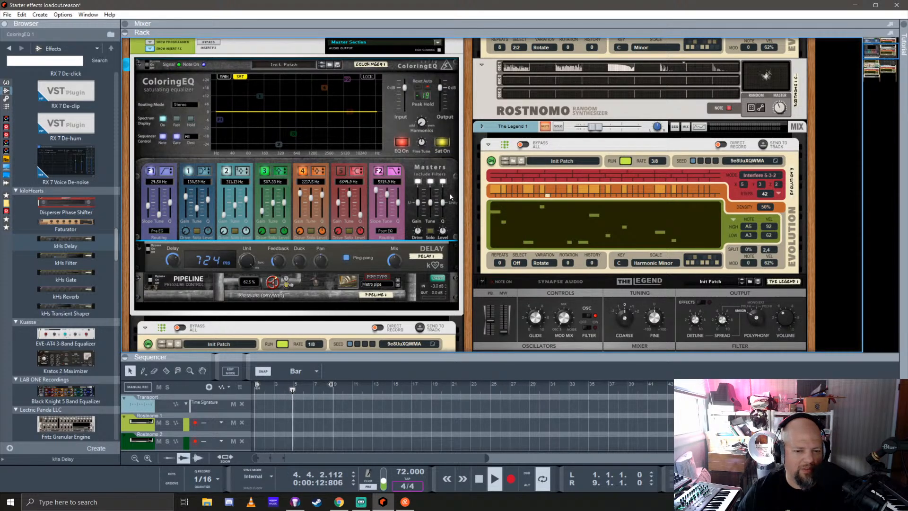
Try changes to ColoringEQ's master Drive and Gain, and toggle Gain To Filters
{"action": "left_click_drag", "start_coordinate": [419, 236], "coordinate": [422, 236]}
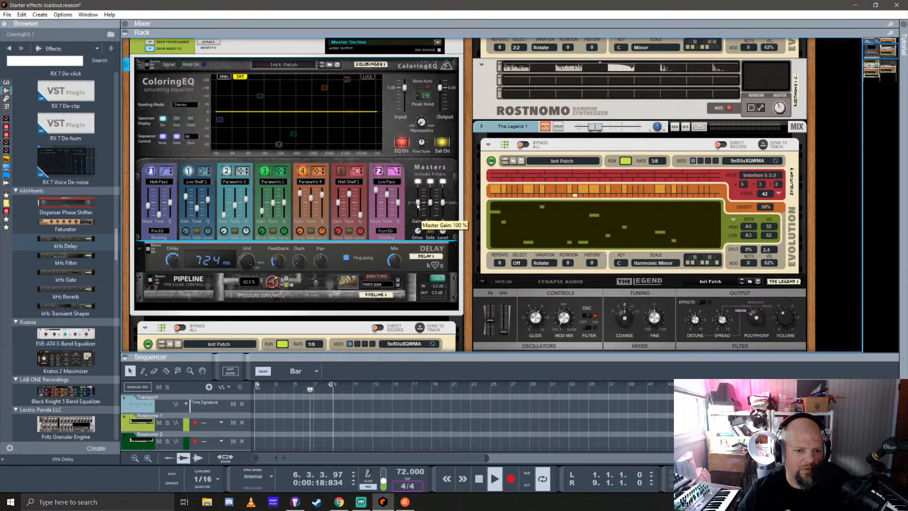
{"action": "left_click_drag", "start_coordinate": [418, 204], "coordinate": [420, 197]}
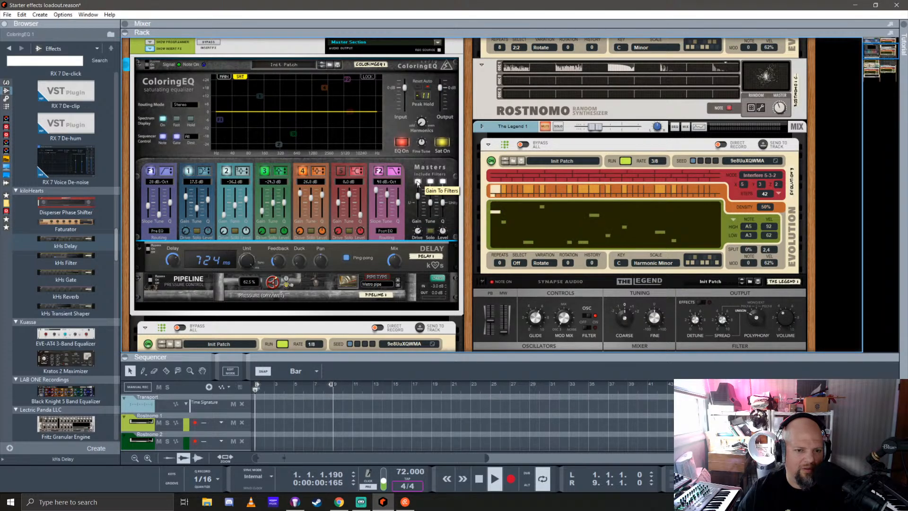
{"action": "left_click", "coordinate": [418, 182]}
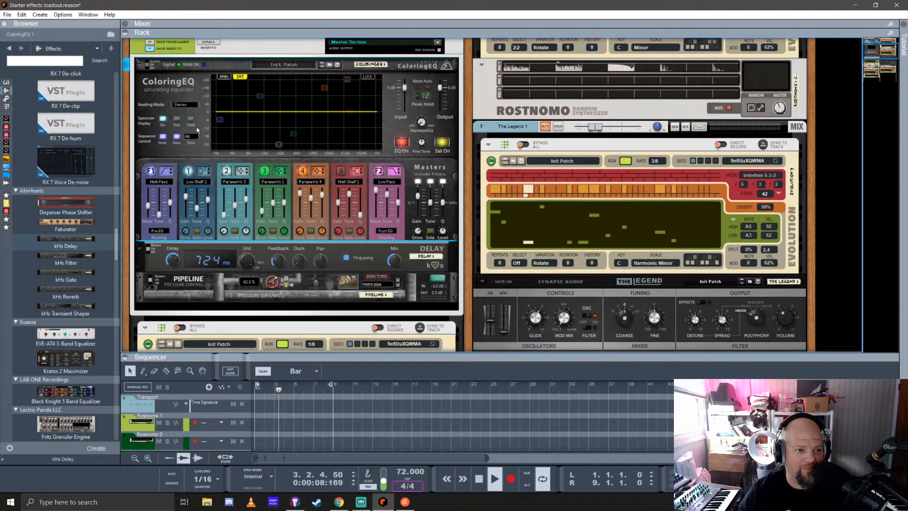
Compare ColoringEQ's MAIN equalizer curve with its SAT curve
{"action": "left_click", "coordinate": [224, 77]}
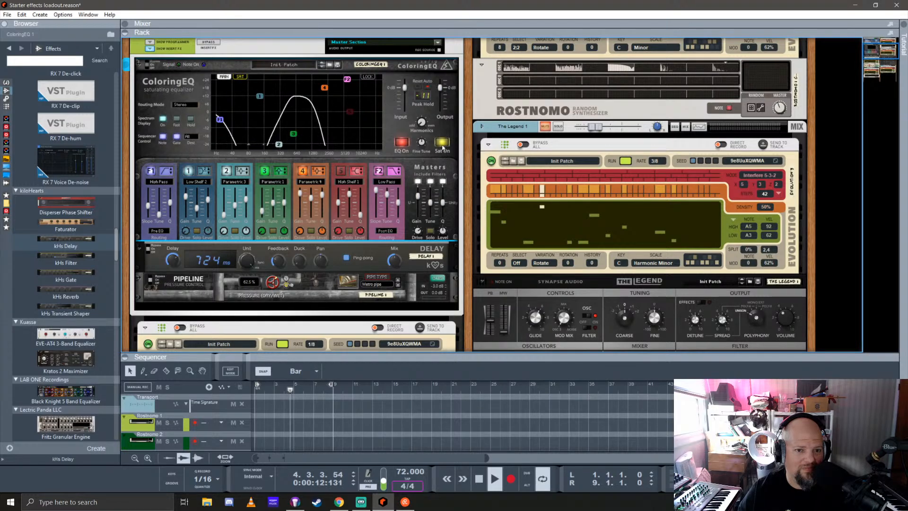
{"action": "left_click", "coordinate": [241, 76]}
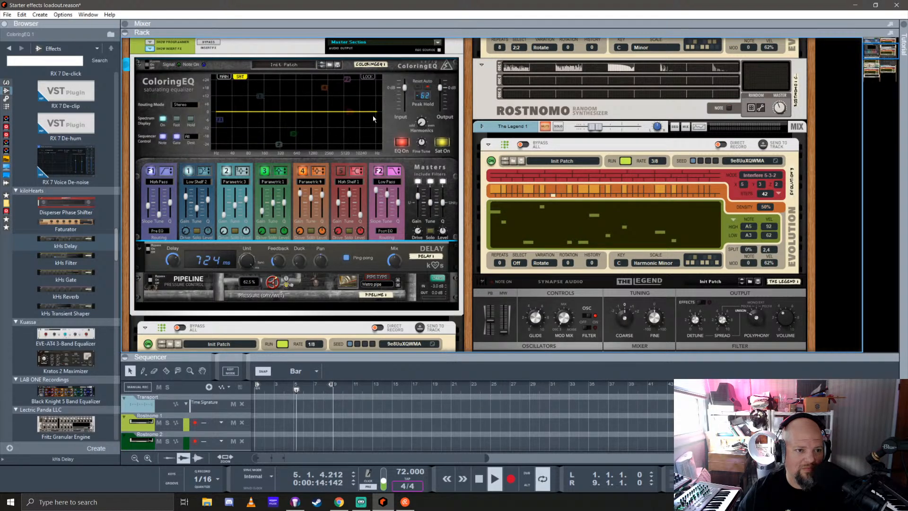
Toggle ColoringEQ's saturation on and off with the MAIN curve displayed to compare the sound
{"action": "left_click", "coordinate": [443, 143]}
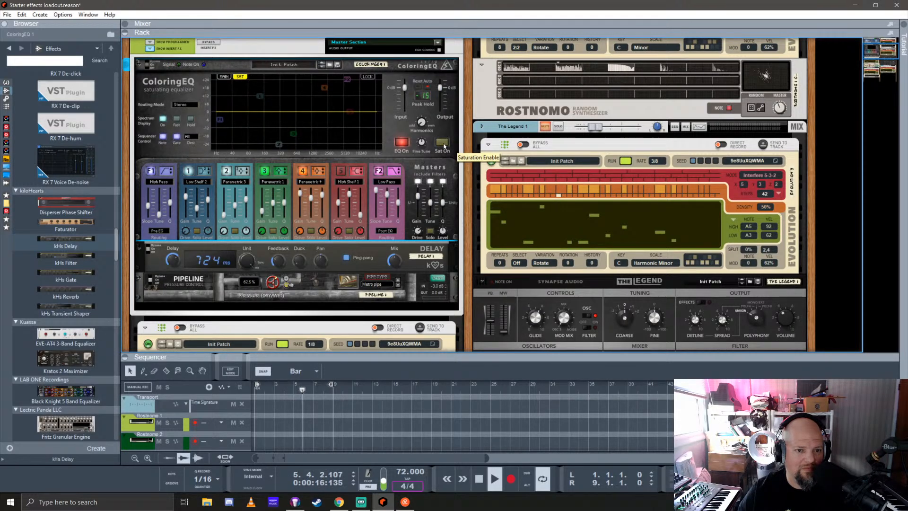
{"action": "left_click", "coordinate": [443, 143]}
{"action": "left_click", "coordinate": [224, 77]}
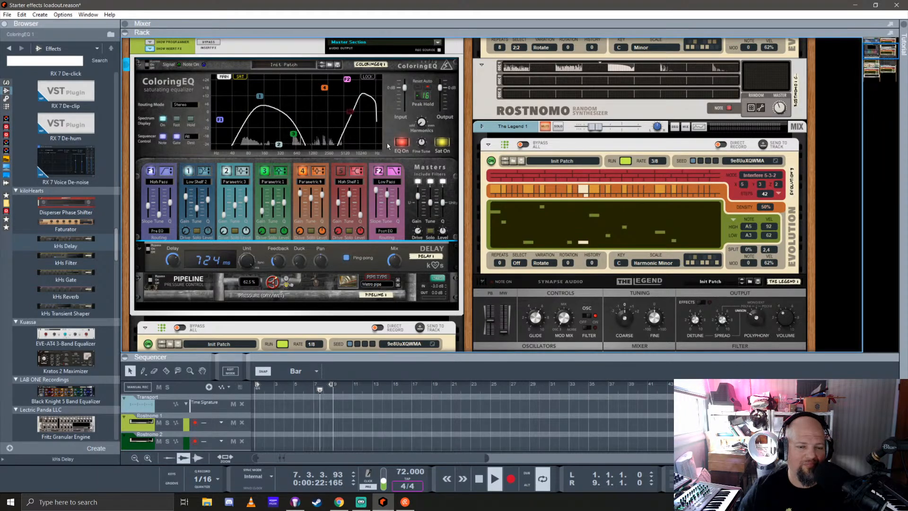
{"action": "left_click", "coordinate": [442, 143]}
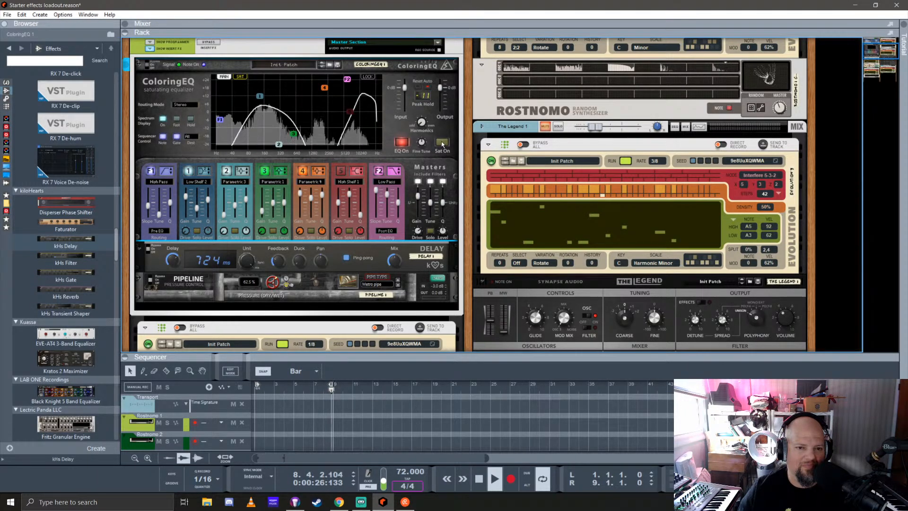
{"action": "left_click", "coordinate": [443, 143]}
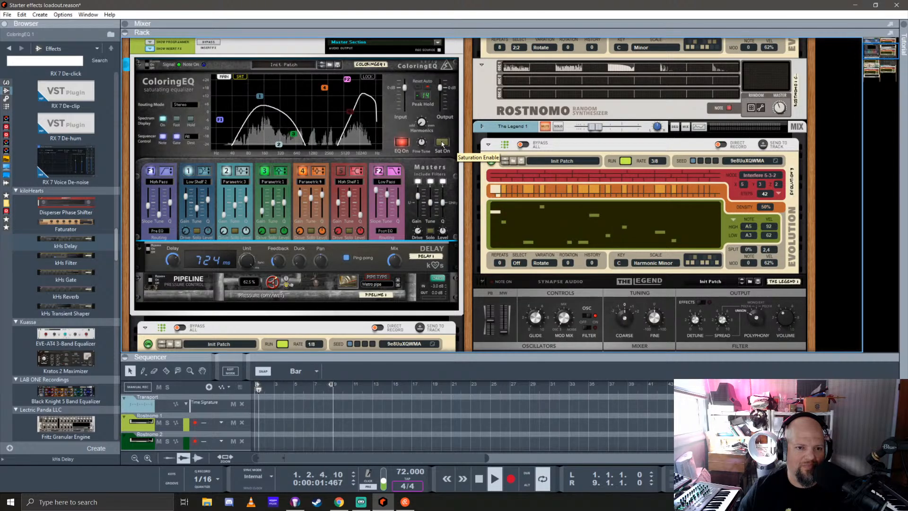
Hide the insert effects of the mix channel that holds ColoringEQ, Delay and Pipeline
{"action": "left_click", "coordinate": [151, 48]}
{"action": "scroll", "coordinate": [179, 110], "scroll_direction": "up", "scroll_amount": 3}
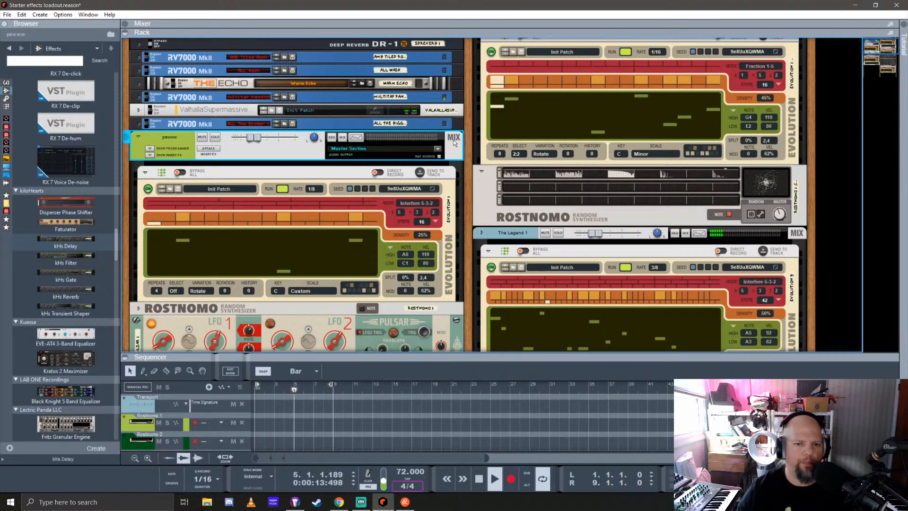
{"action": "scroll", "coordinate": [629, 235], "scroll_direction": "down", "scroll_amount": 4}
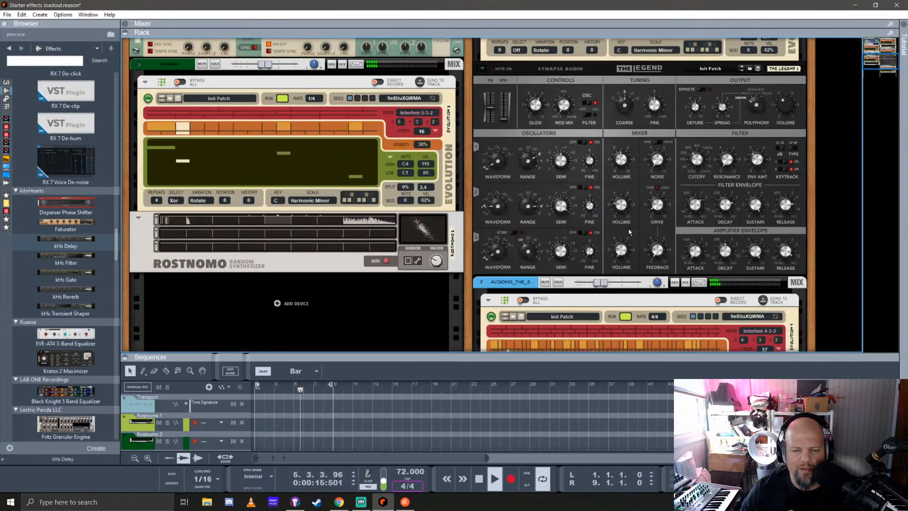
{"action": "scroll", "coordinate": [610, 238], "scroll_direction": "up", "scroll_amount": 3}
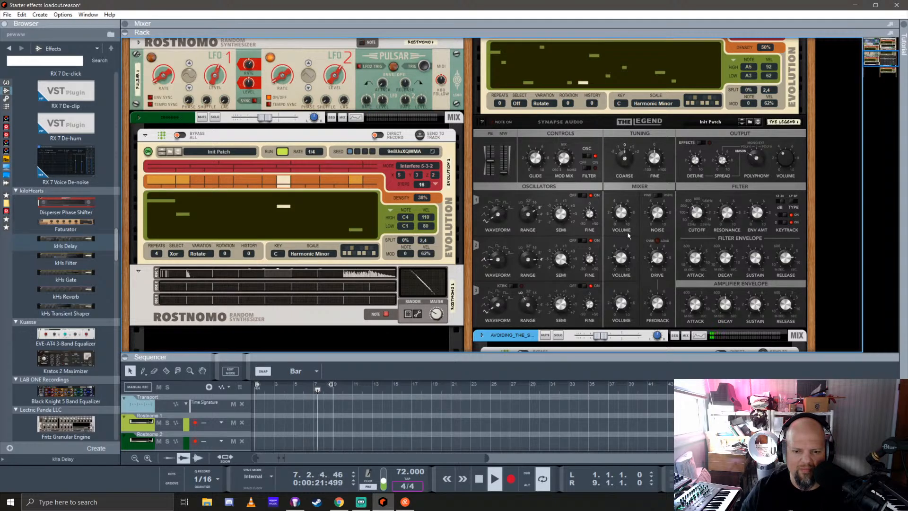
Replace The Legend synth with Rob Papen's PredatorRE Instrument beneath the Evolution player running at rate 3/8
{"action": "left_click", "coordinate": [6, 82]}
{"action": "scroll", "coordinate": [69, 242], "scroll_direction": "down", "scroll_amount": 20}
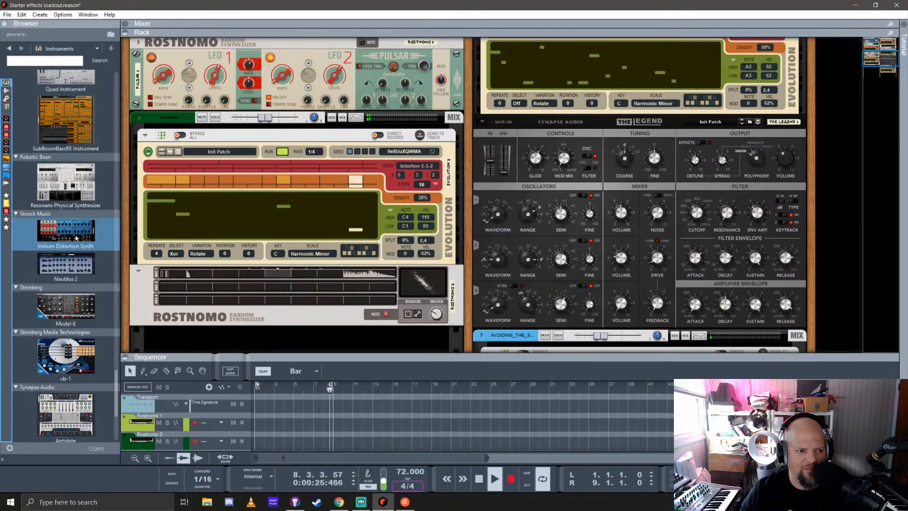
{"action": "scroll", "coordinate": [78, 256], "scroll_direction": "down", "scroll_amount": 3}
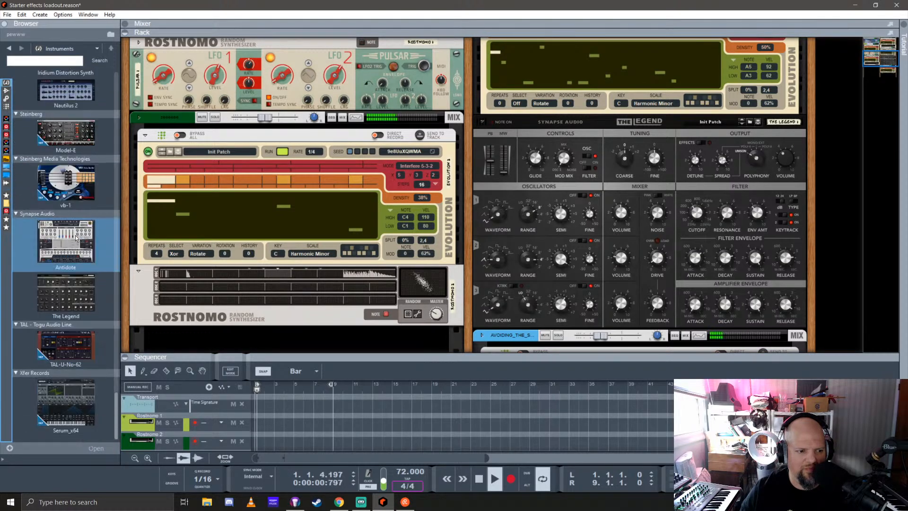
{"action": "scroll", "coordinate": [81, 270], "scroll_direction": "down", "scroll_amount": 10}
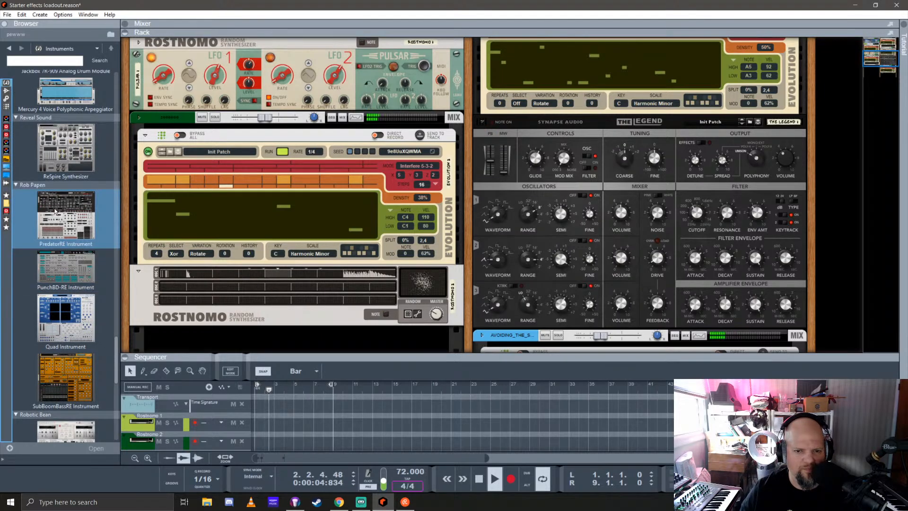
{"action": "left_click_drag", "start_coordinate": [55, 211], "coordinate": [585, 199]}
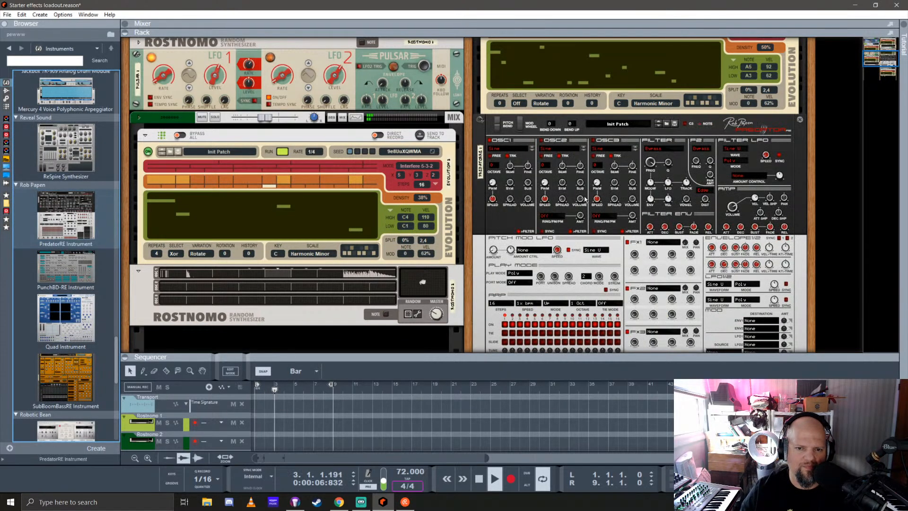
Reset the PredatorRE device and solo its mix channel
{"action": "right_click", "coordinate": [590, 136]}
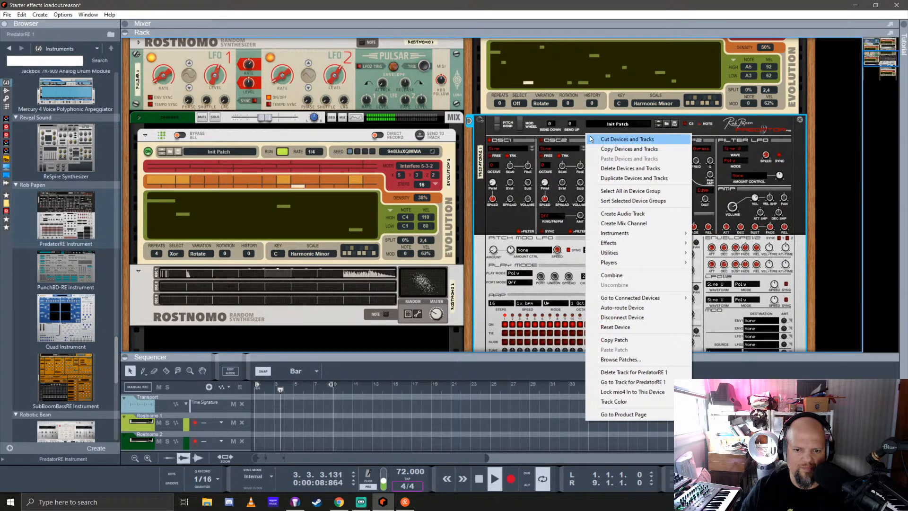
{"action": "left_click", "coordinate": [631, 327]}
{"action": "scroll", "coordinate": [609, 217], "scroll_direction": "up", "scroll_amount": 4}
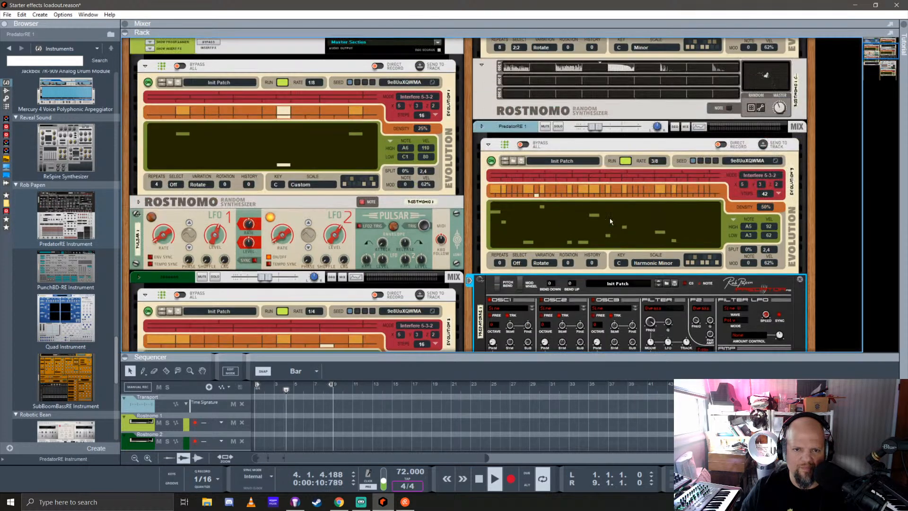
{"action": "scroll", "coordinate": [569, 199], "scroll_direction": "down", "scroll_amount": 4}
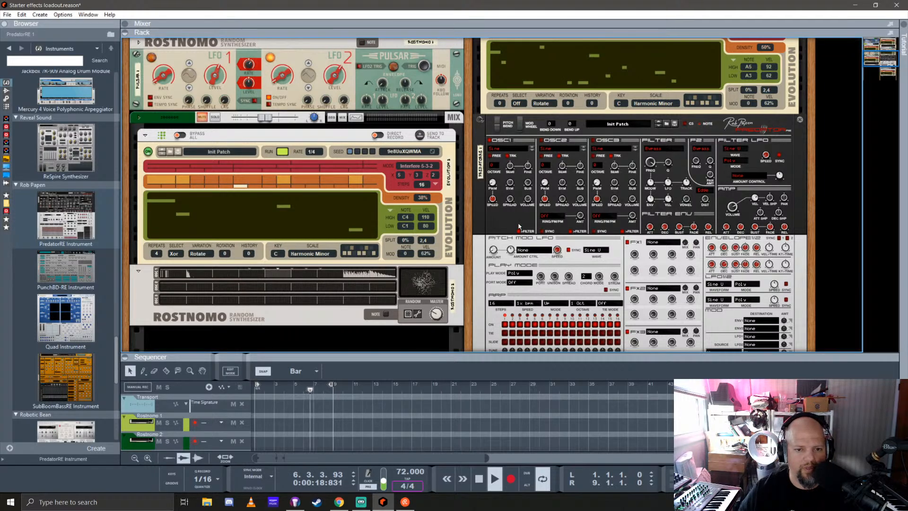
Examine the effect types available in PredatorRE's third FX slot
{"action": "left_click", "coordinate": [513, 192]}
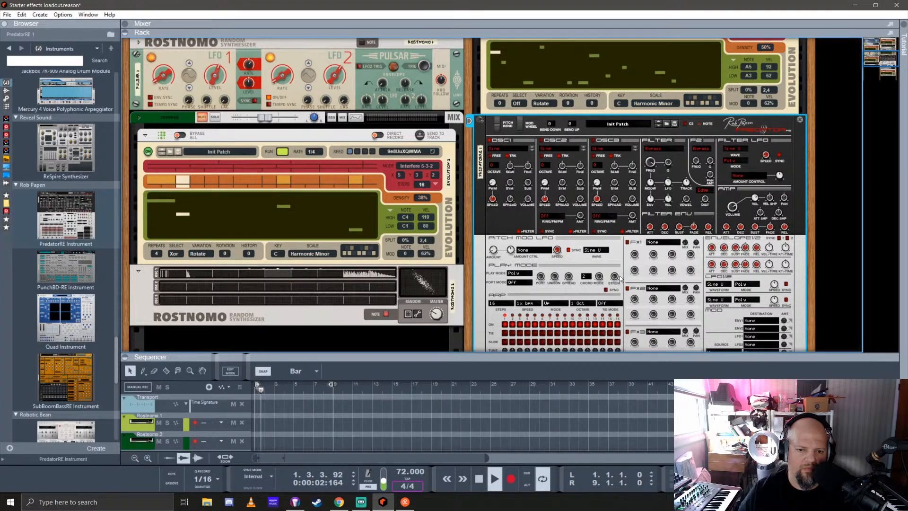
{"action": "scroll", "coordinate": [630, 274], "scroll_direction": "down", "scroll_amount": 3}
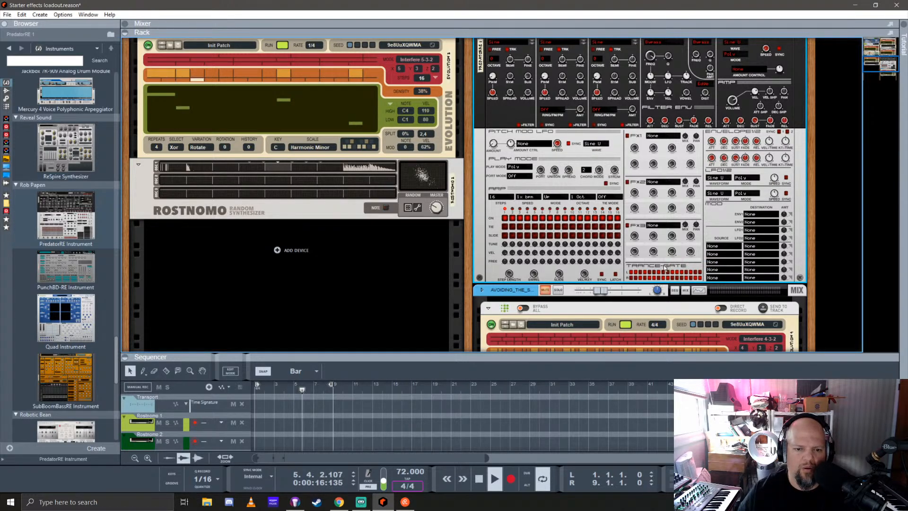
{"action": "left_click", "coordinate": [656, 227]}
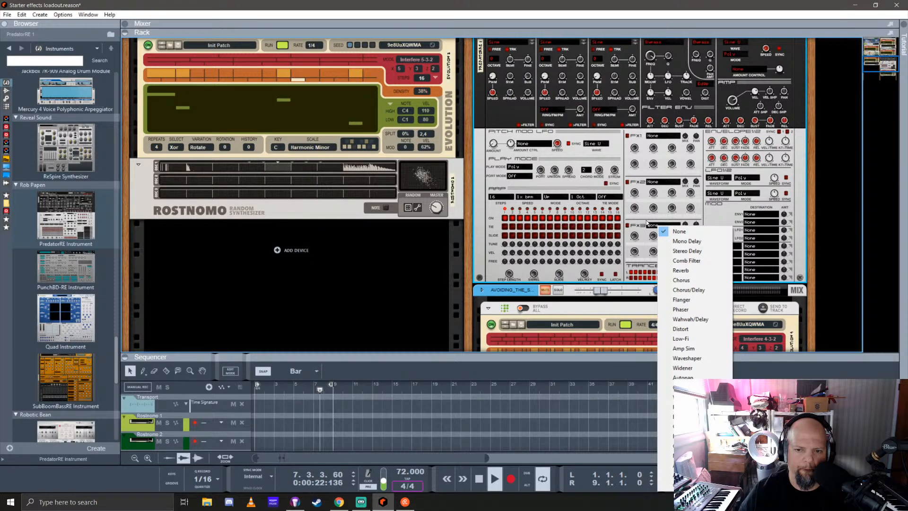
{"action": "left_click", "coordinate": [646, 221]}
{"action": "scroll", "coordinate": [672, 227], "scroll_direction": "up", "scroll_amount": 1}
{"action": "scroll", "coordinate": [672, 230], "scroll_direction": "up", "scroll_amount": 3}
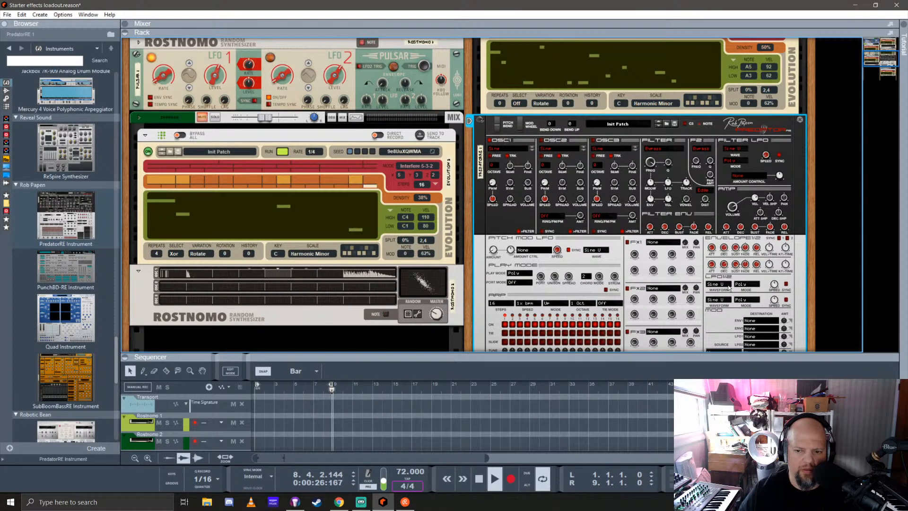
Assign PredatorRE's LFO 1 modulation destination to the amp Volume and adjust its amount
{"action": "scroll", "coordinate": [776, 234], "scroll_direction": "down", "scroll_amount": 2}
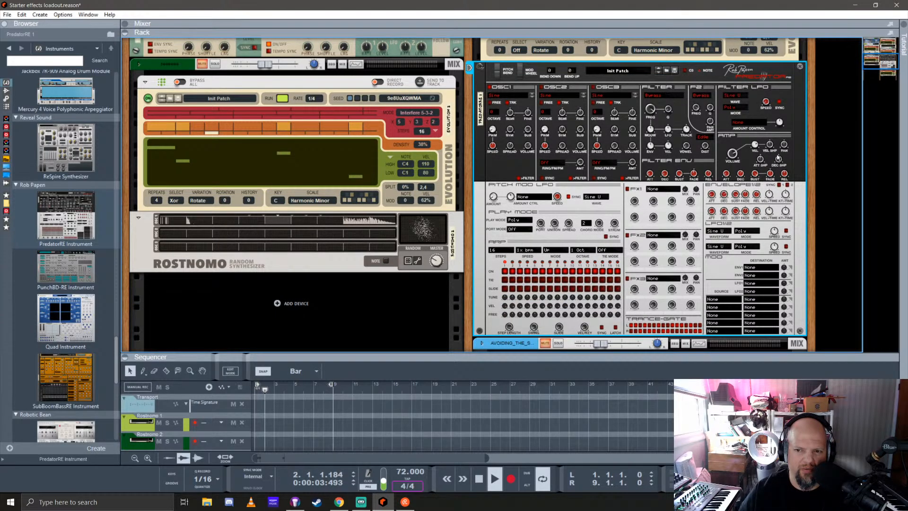
{"action": "left_click", "coordinate": [759, 270]}
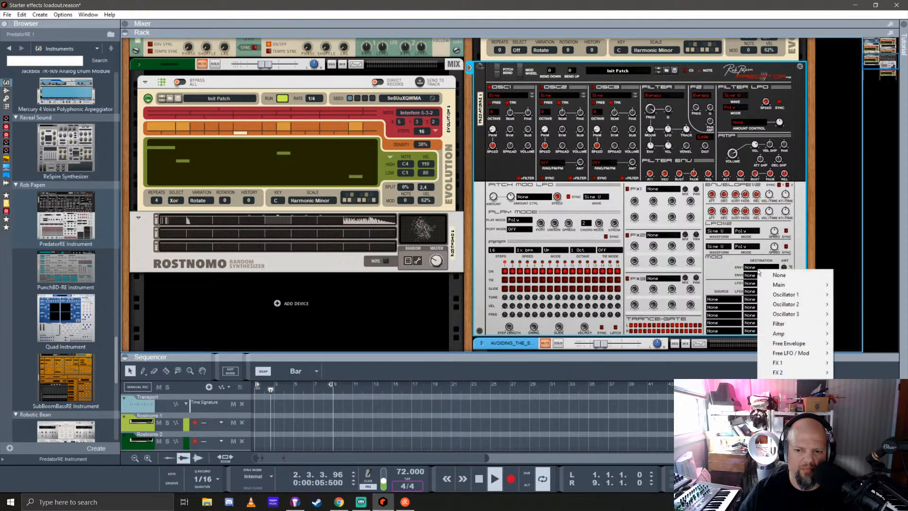
{"action": "left_click", "coordinate": [714, 268]}
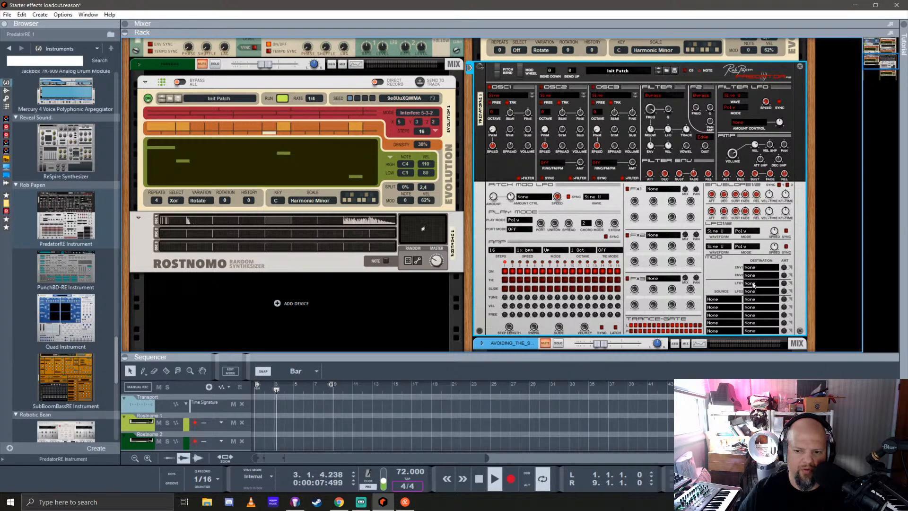
{"action": "left_click", "coordinate": [754, 284]}
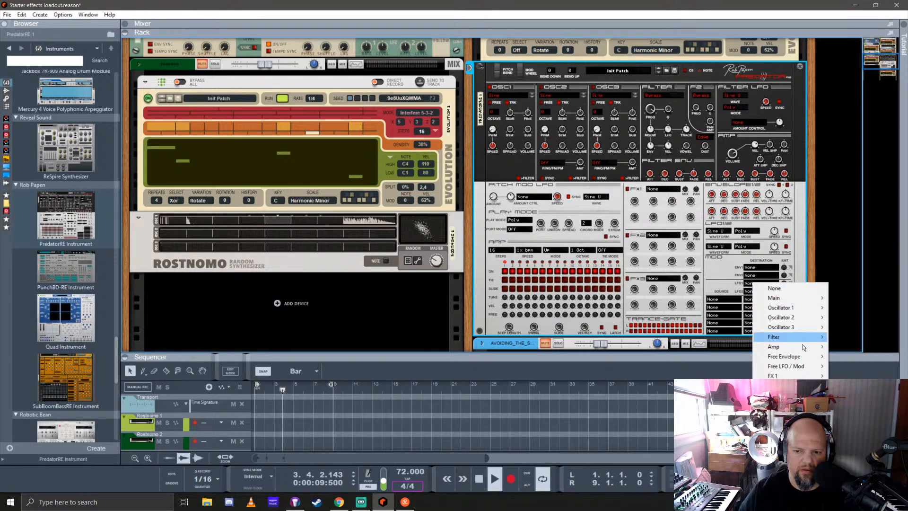
{"action": "mouse_move", "coordinate": [804, 347]}
{"action": "left_click", "coordinate": [857, 348]}
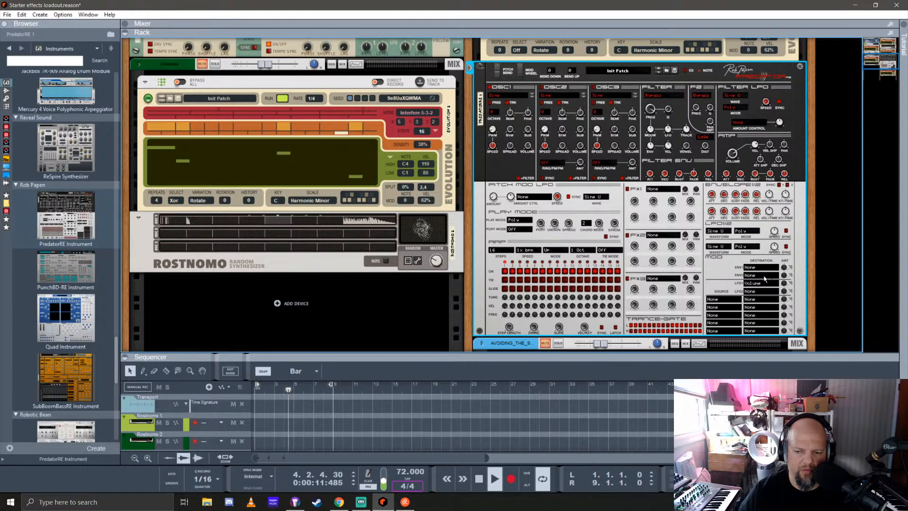
{"action": "left_click_drag", "start_coordinate": [785, 284], "coordinate": [794, 246]}
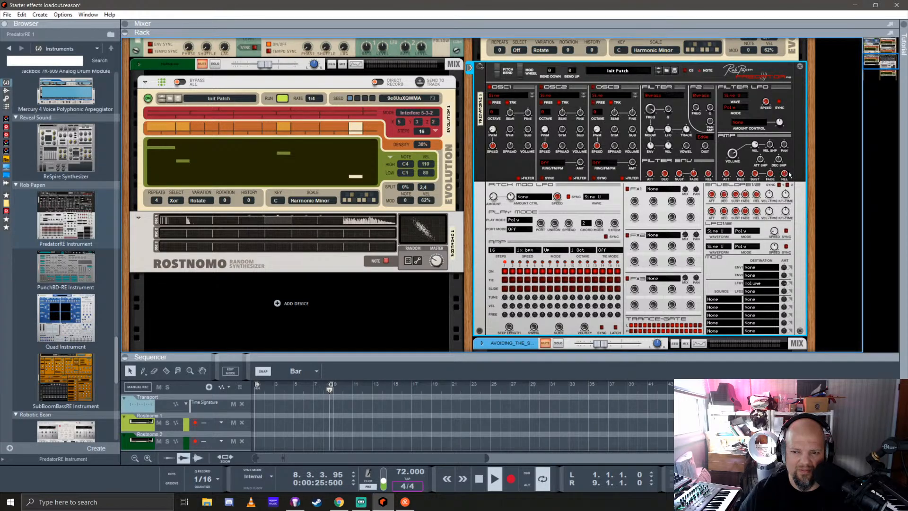
Set PredatorRE's oscillator 1 waveform to Square
{"action": "mouse_move", "coordinate": [734, 156]}
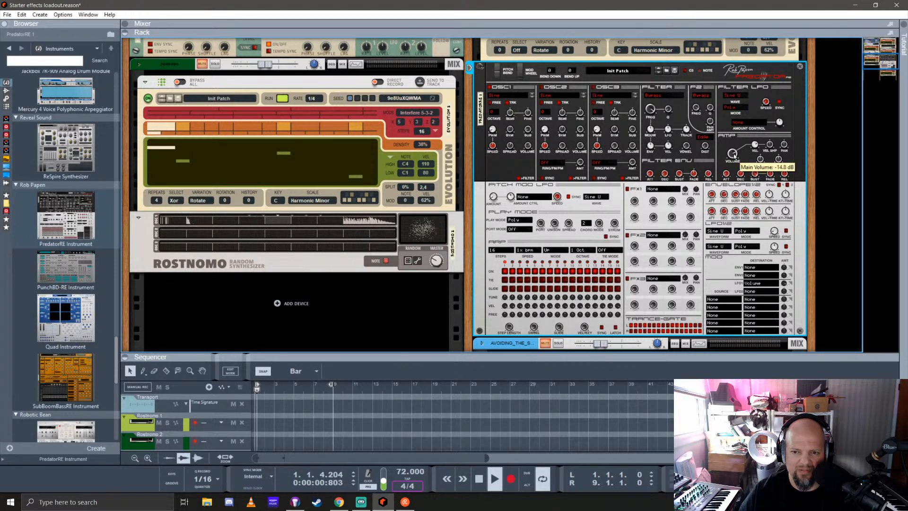
{"action": "left_click", "coordinate": [515, 96]}
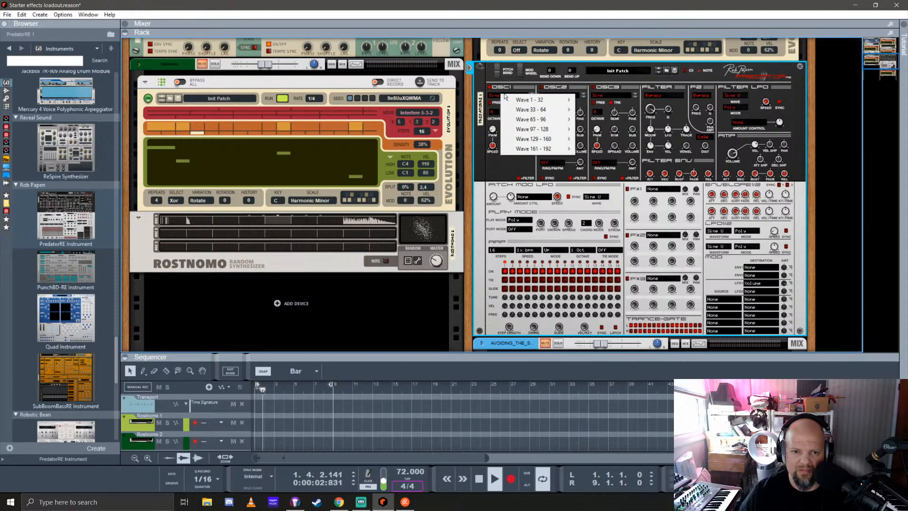
{"action": "mouse_move", "coordinate": [561, 107]}
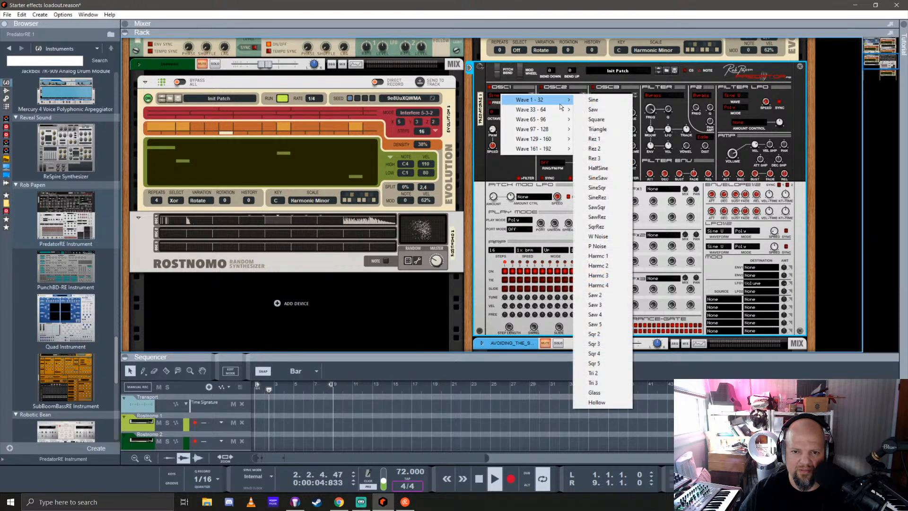
{"action": "left_click", "coordinate": [610, 119]}
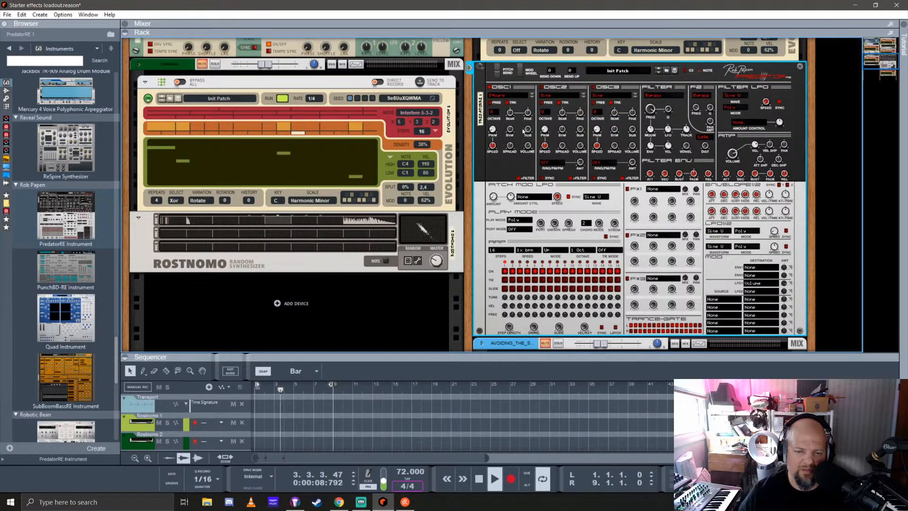
Adjust the semitone tuning of PredatorRE's oscillator 2
{"action": "scroll", "coordinate": [546, 192], "scroll_direction": "up", "scroll_amount": 6}
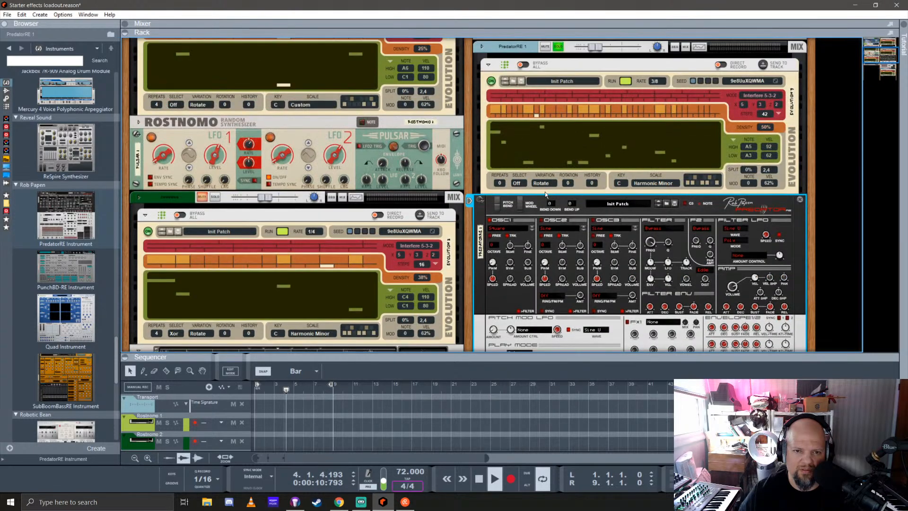
{"action": "scroll", "coordinate": [545, 192], "scroll_direction": "down", "scroll_amount": 6}
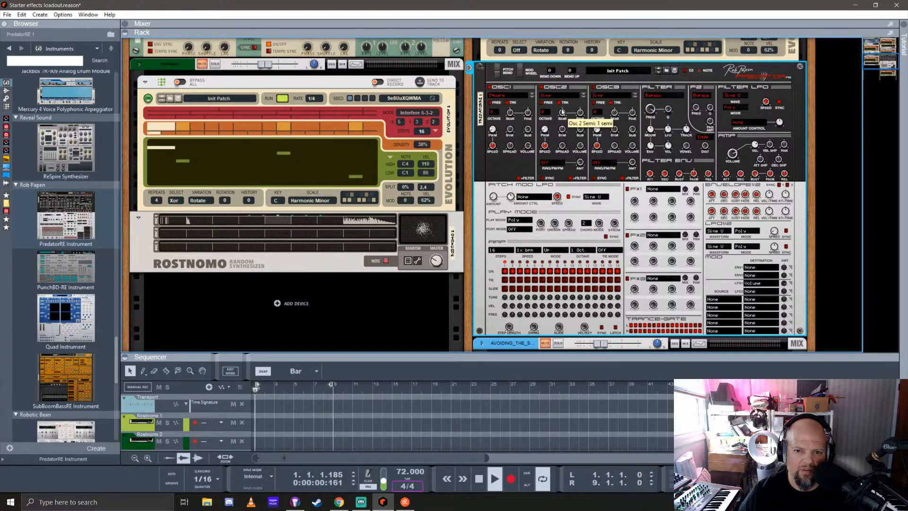
{"action": "left_click_drag", "start_coordinate": [563, 106], "coordinate": [564, 103]}
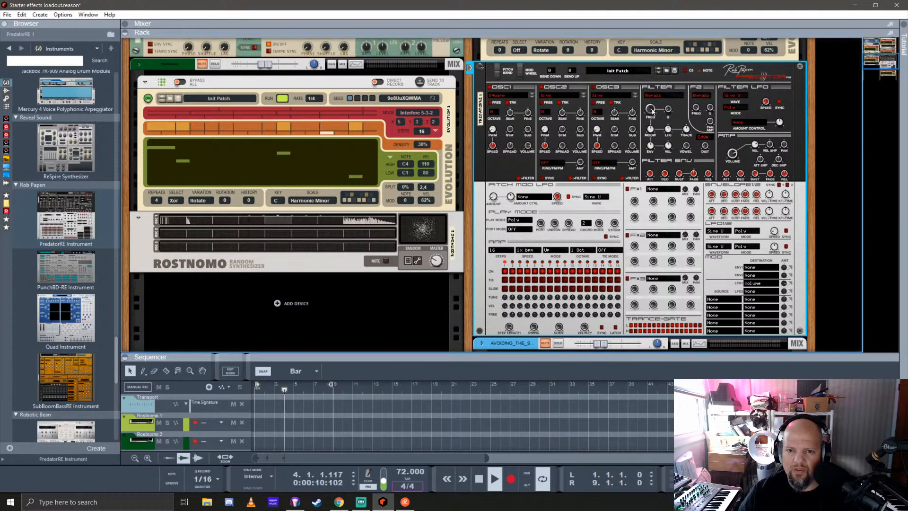
Set PredatorRE's main filter type to + Comb Filter and adjust its frequency and resonance
{"action": "left_click", "coordinate": [660, 96]}
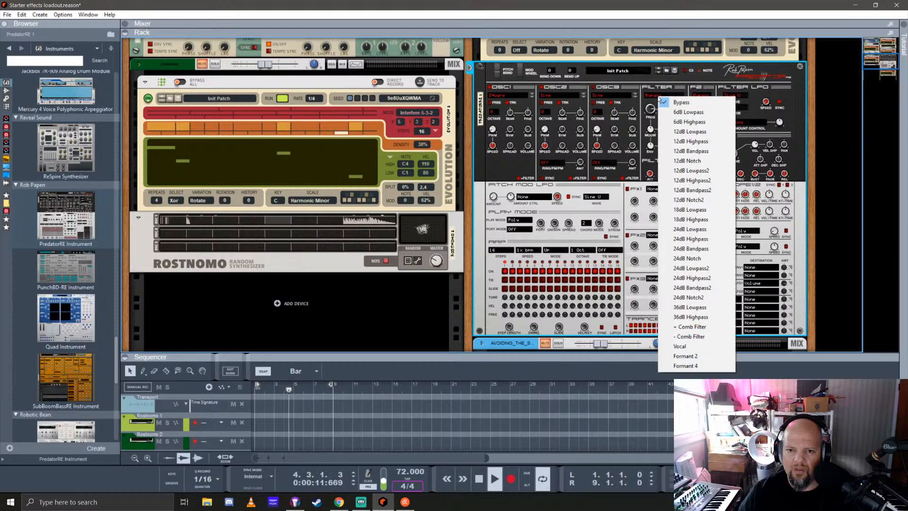
{"action": "left_click", "coordinate": [699, 327]}
{"action": "left_click_drag", "start_coordinate": [651, 111], "coordinate": [665, 184]}
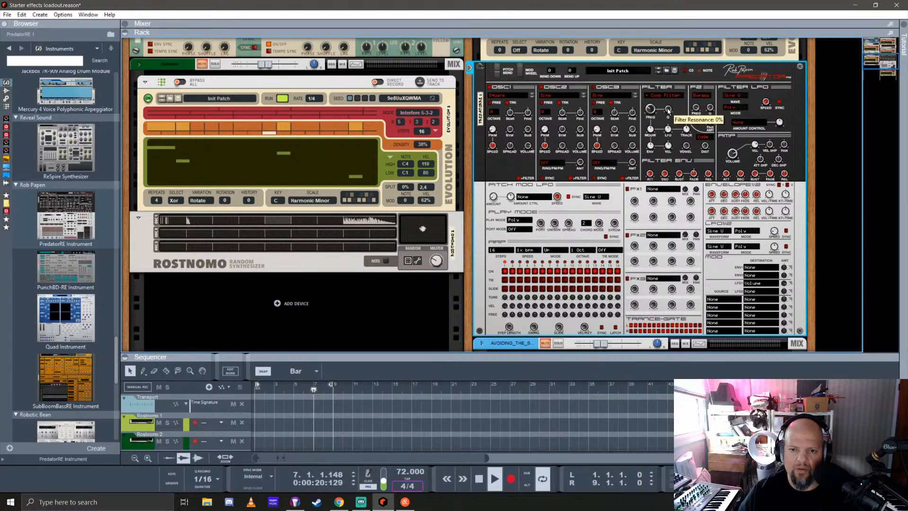
{"action": "left_click_drag", "start_coordinate": [683, 57], "coordinate": [693, 34]}
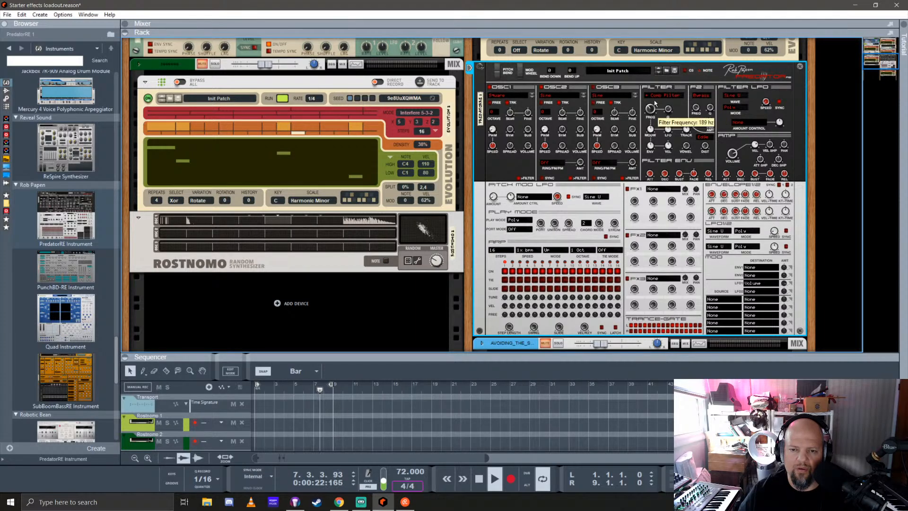
{"action": "left_click_drag", "start_coordinate": [652, 109], "coordinate": [659, 96]}
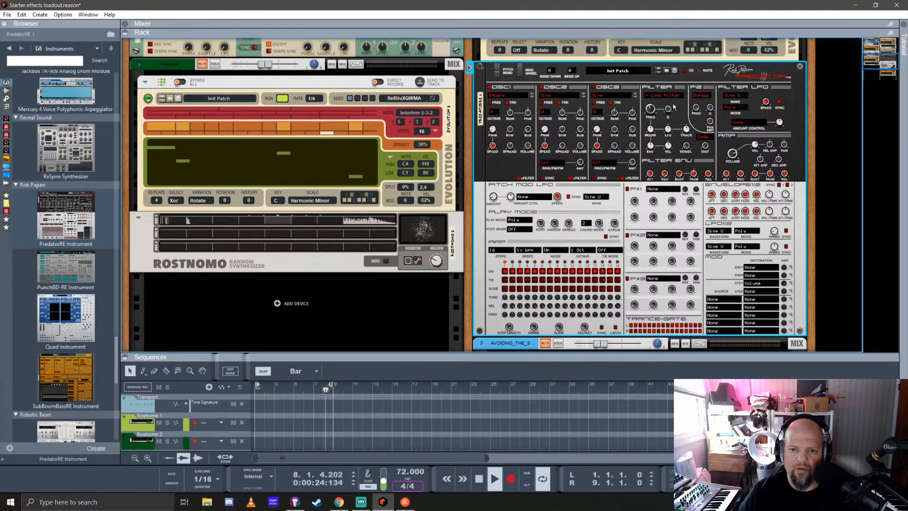
Adjust PredatorRE's filter LFO amount, route its LFO 2 modulation to the filter frequency, and stop playback
{"action": "left_click_drag", "start_coordinate": [669, 134], "coordinate": [680, 112]}
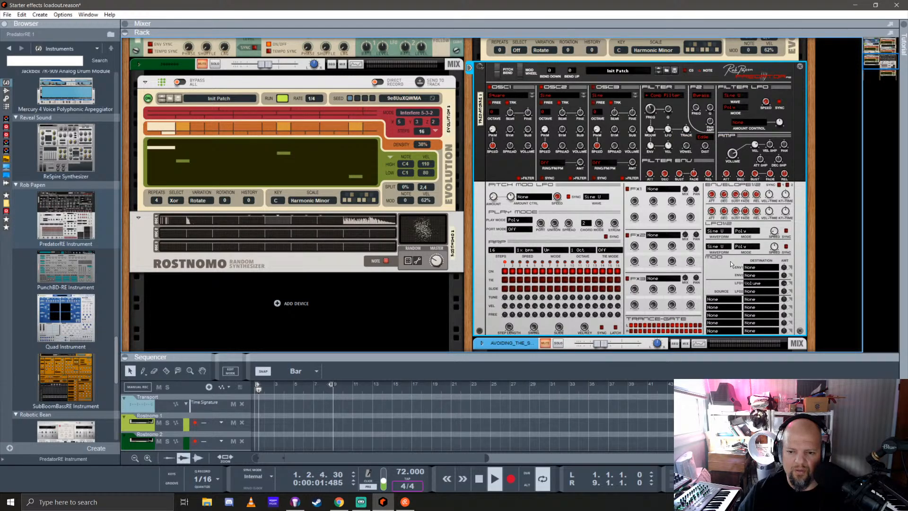
{"action": "left_click", "coordinate": [754, 292]}
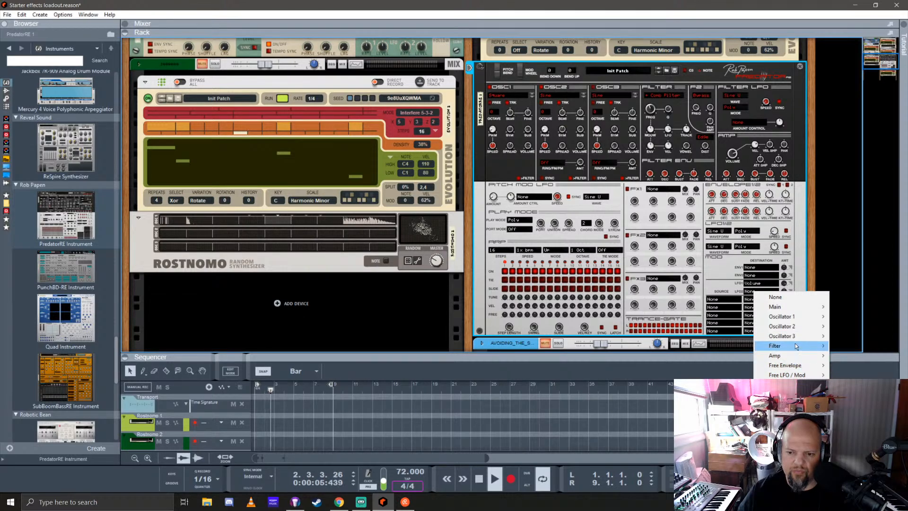
{"action": "mouse_move", "coordinate": [795, 345]}
{"action": "left_click", "coordinate": [862, 347]}
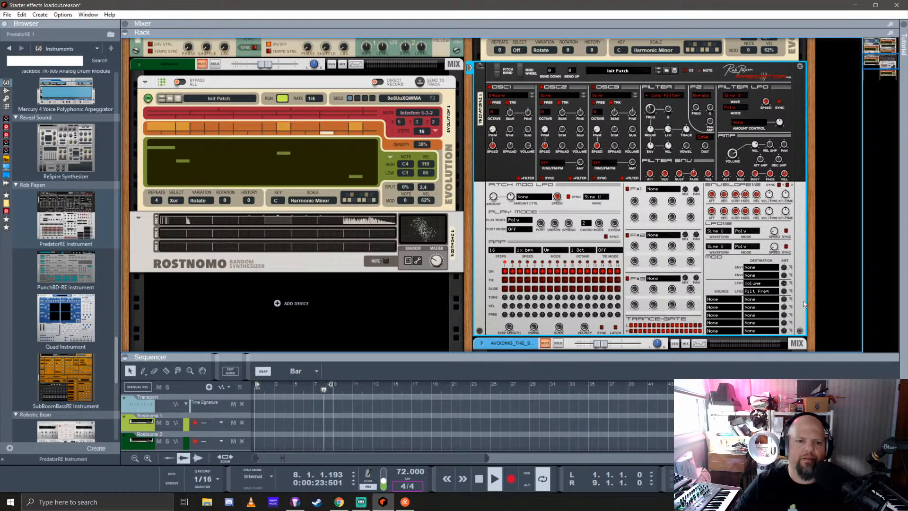
{"action": "key", "text": "space"}
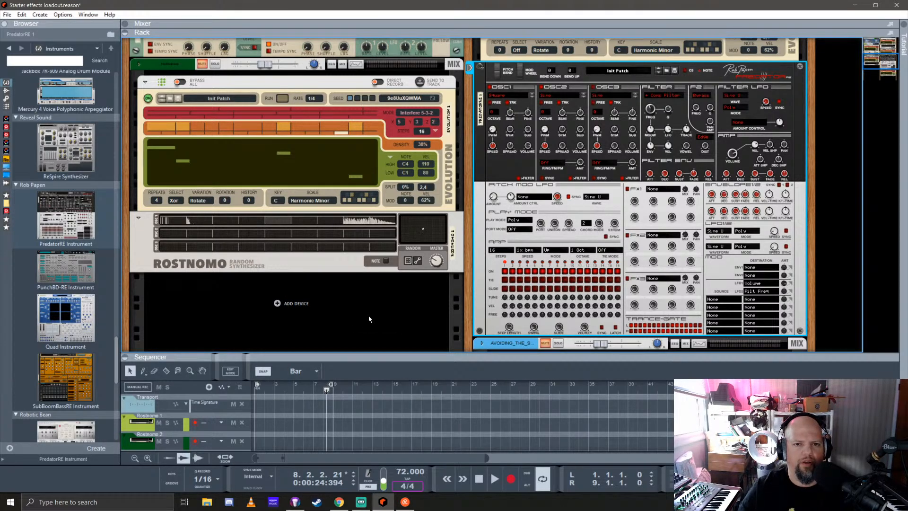
Add a SubTractor Analog Synthesizer to the rack below the Rostnomo device
{"action": "left_click", "coordinate": [7, 107]}
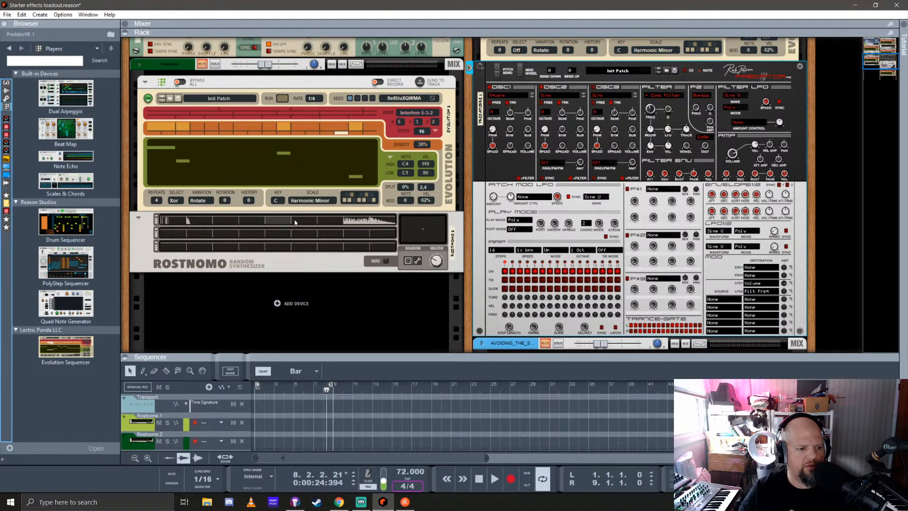
{"action": "scroll", "coordinate": [294, 222], "scroll_direction": "down", "scroll_amount": 5}
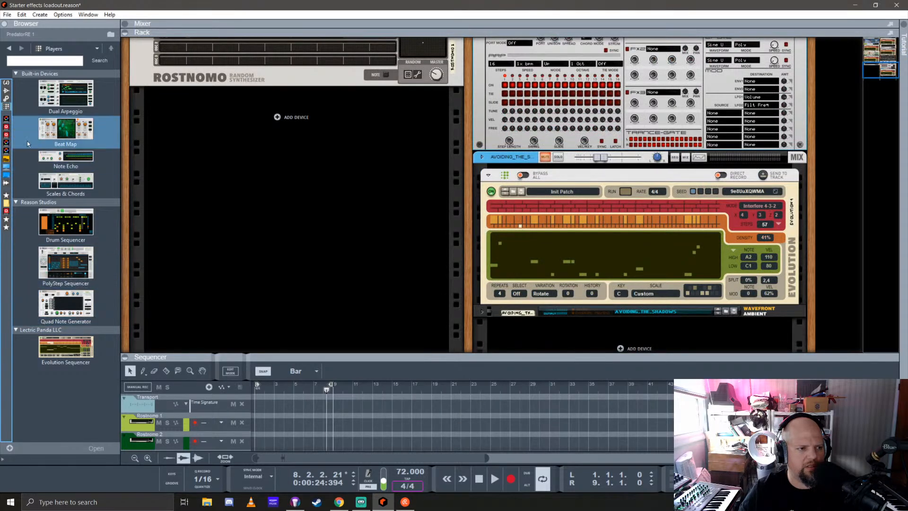
{"action": "left_click", "coordinate": [6, 82]}
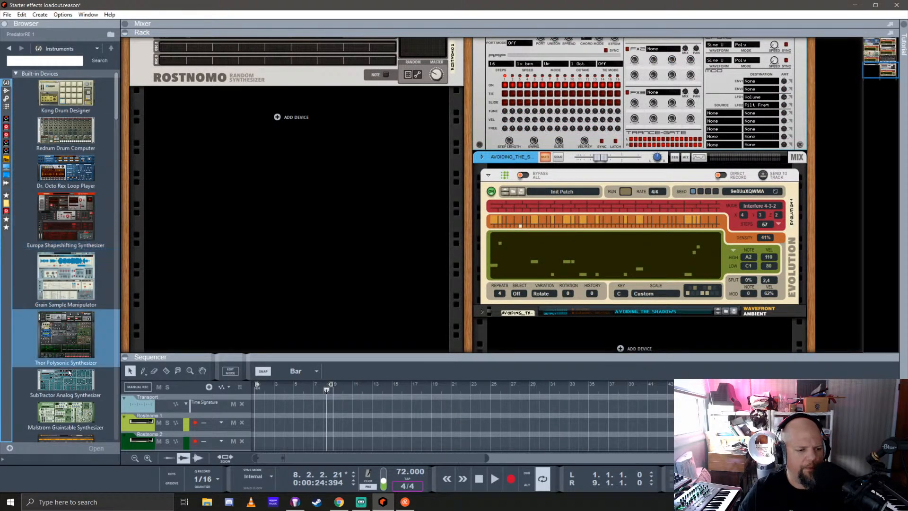
{"action": "left_click_drag", "start_coordinate": [59, 382], "coordinate": [269, 284]}
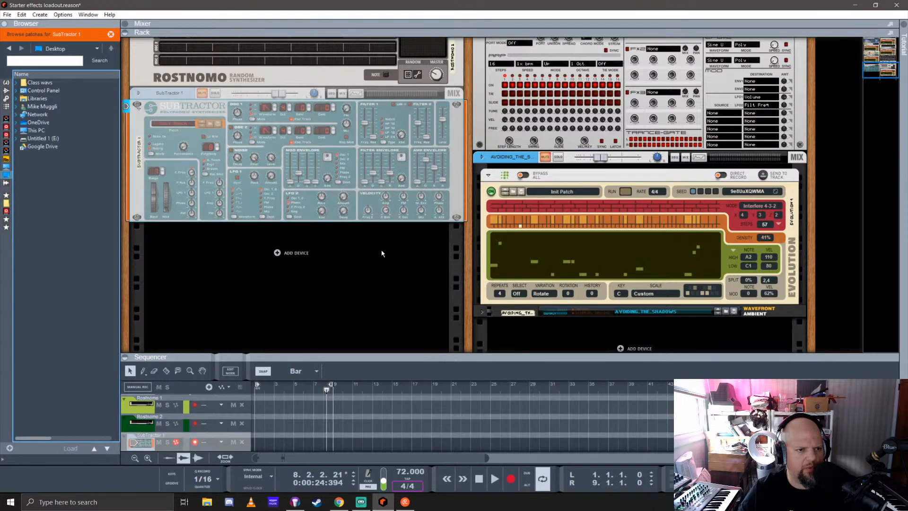
Solo the SubTractor channel instead of PredatorRE and reset the SubTractor to its initial patch
{"action": "left_click", "coordinate": [216, 94]}
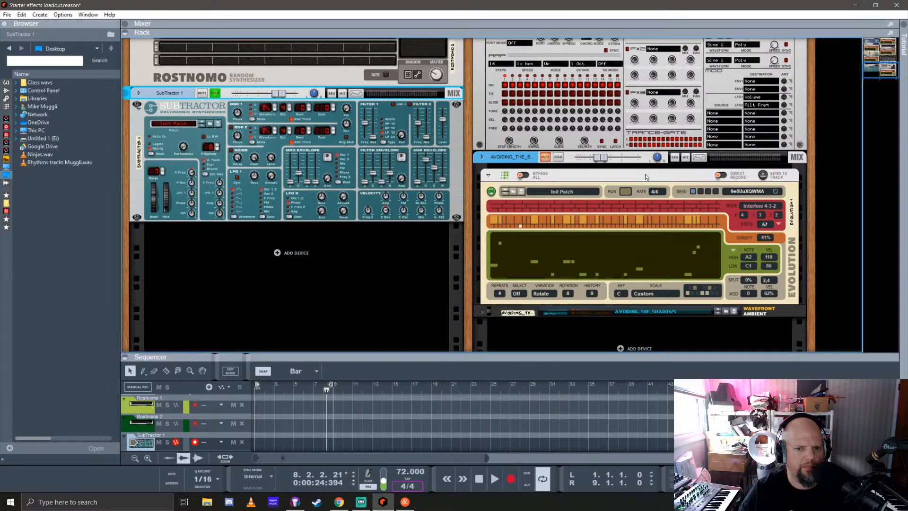
{"action": "scroll", "coordinate": [645, 174], "scroll_direction": "up", "scroll_amount": 10}
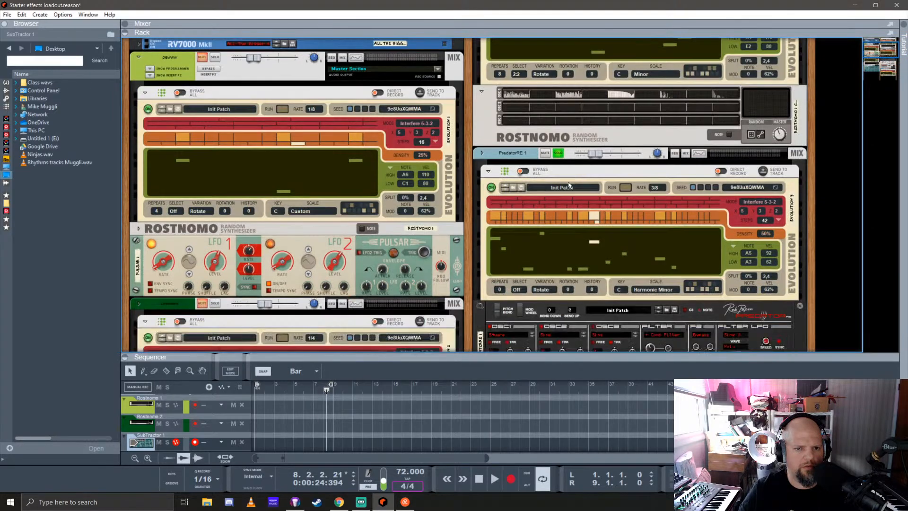
{"action": "left_click", "coordinate": [556, 154]}
{"action": "scroll", "coordinate": [553, 158], "scroll_direction": "down", "scroll_amount": 8}
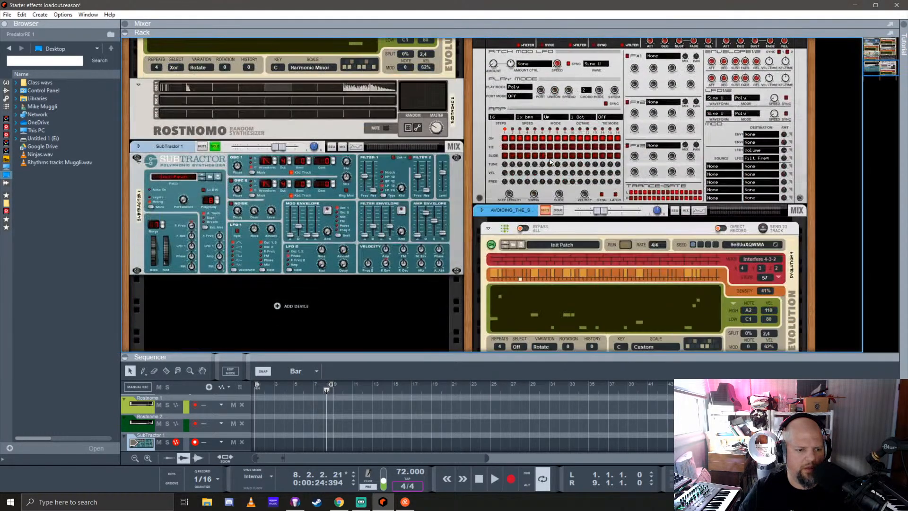
{"action": "right_click", "coordinate": [223, 163]}
{"action": "left_click", "coordinate": [265, 356]}
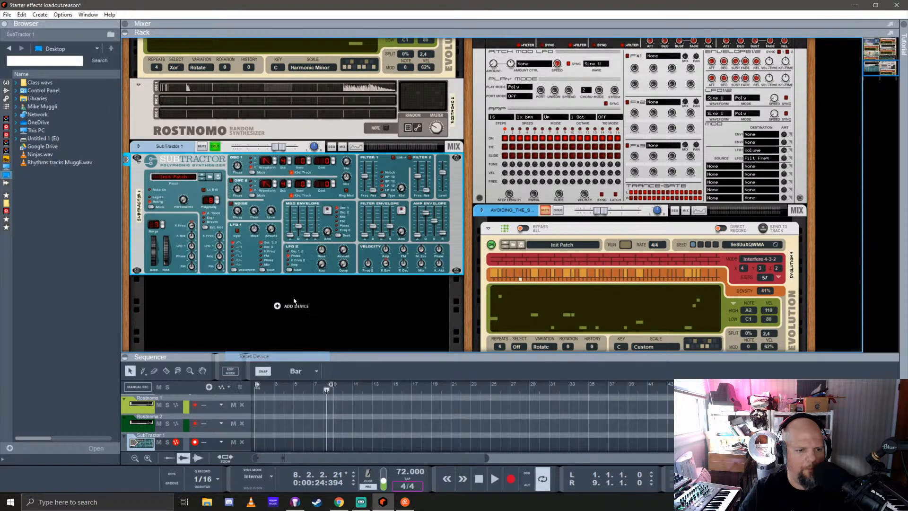
Add a Quad Note Generator player to the SubTractor and start playback so it runs
{"action": "left_click", "coordinate": [7, 106]}
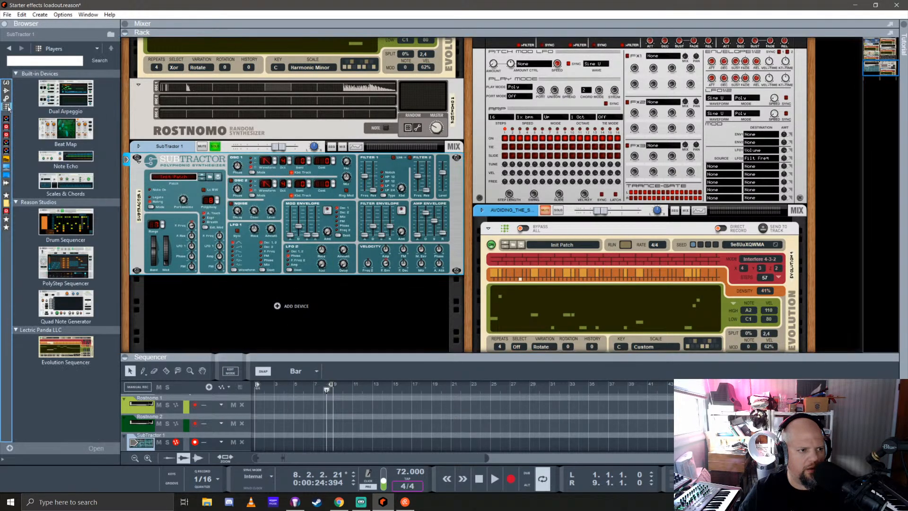
{"action": "left_click", "coordinate": [67, 307]}
{"action": "left_click_drag", "start_coordinate": [286, 214], "coordinate": [288, 212]}
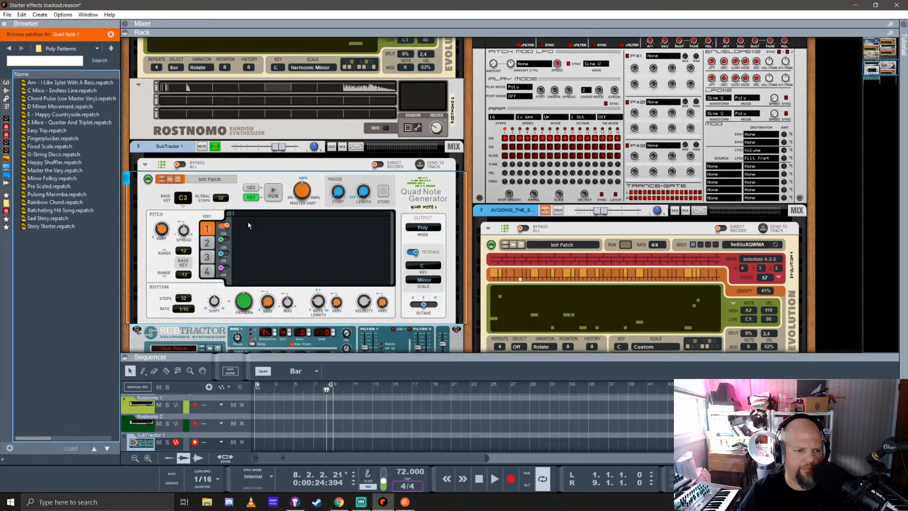
{"action": "key", "text": "space"}
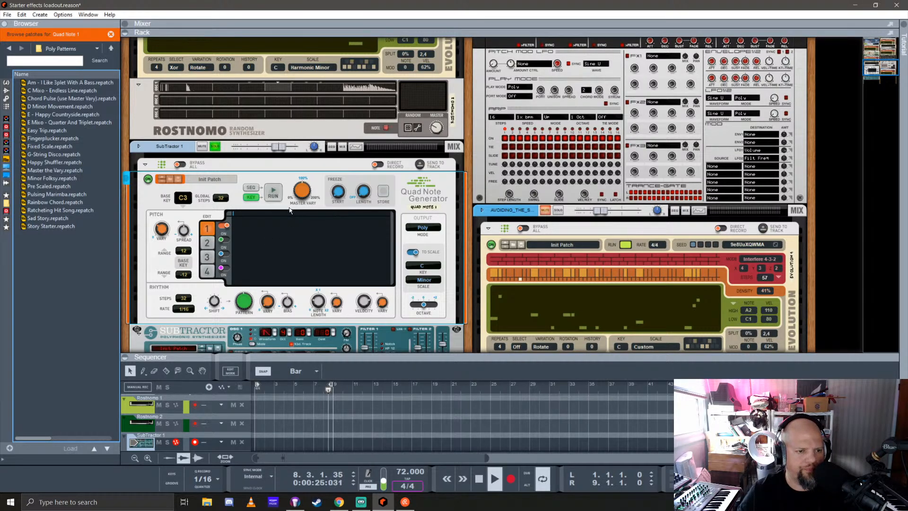
{"action": "left_click", "coordinate": [352, 250]}
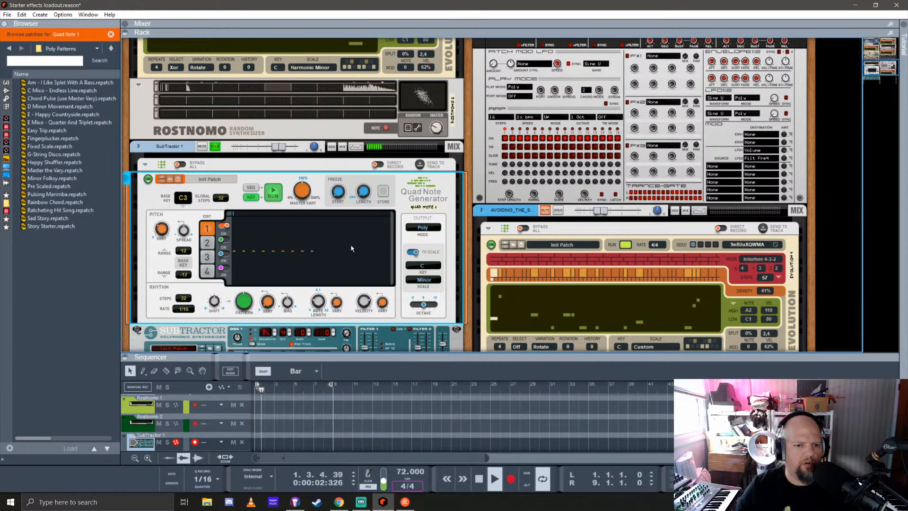
Try the Mono High output mode and an output octave of 1 on the Quad Note Generator
{"action": "left_click", "coordinate": [425, 228]}
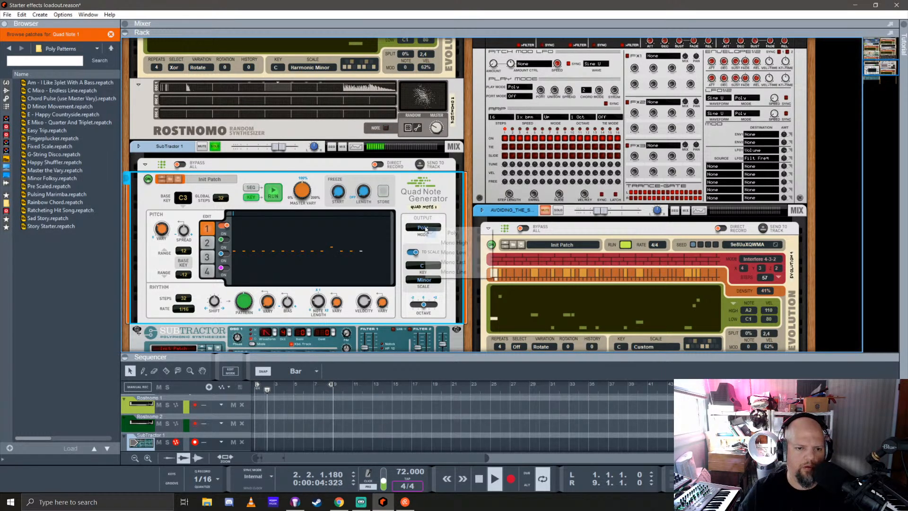
{"action": "left_click", "coordinate": [453, 242]}
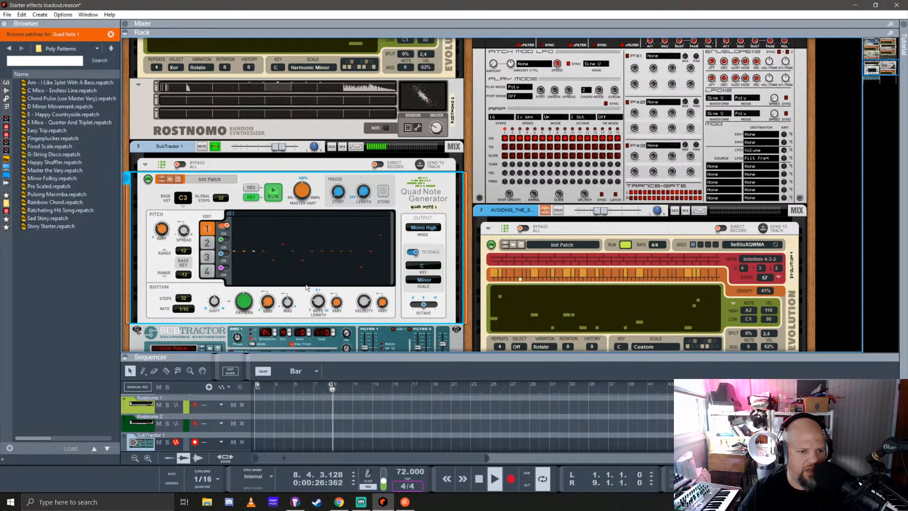
{"action": "left_click", "coordinate": [430, 282]}
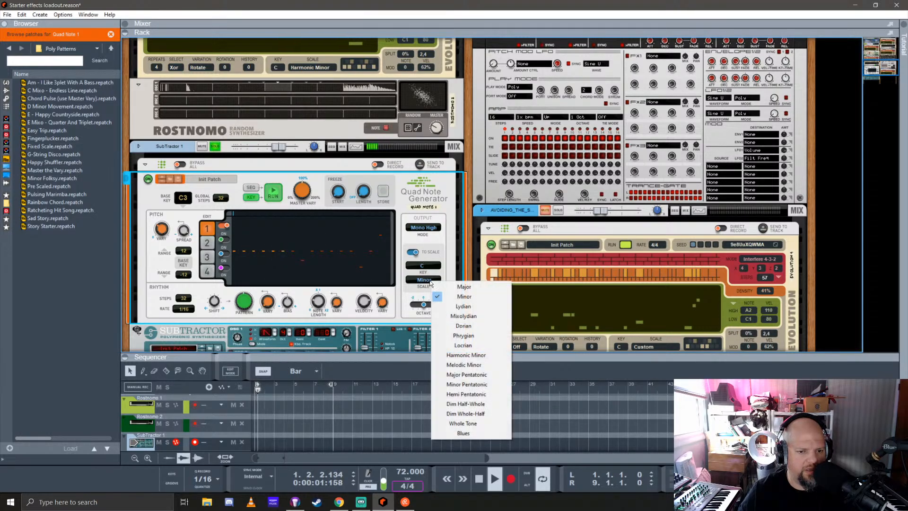
{"action": "left_click", "coordinate": [441, 246]}
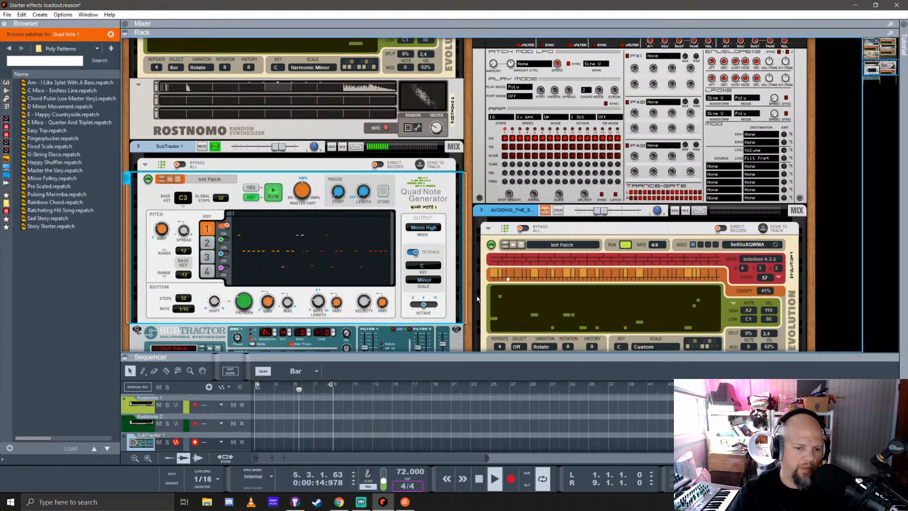
{"action": "left_click", "coordinate": [429, 305]}
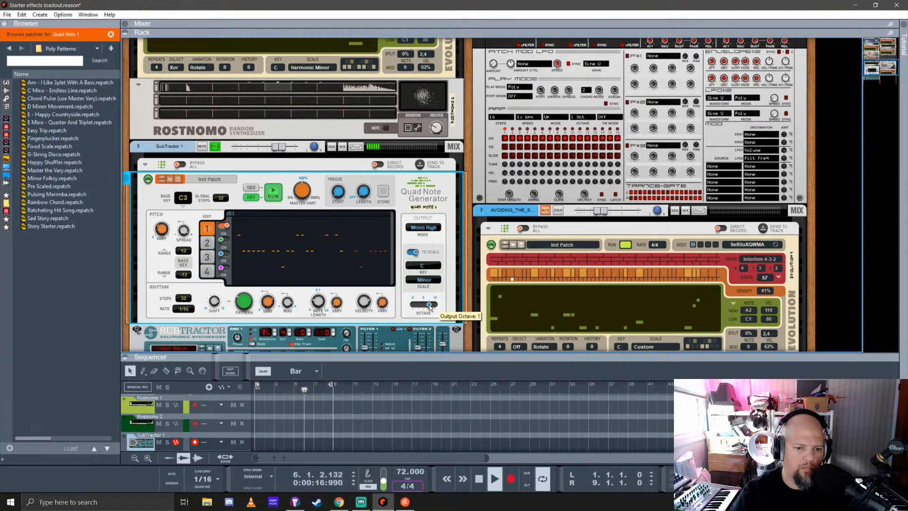
{"action": "left_click_drag", "start_coordinate": [430, 305], "coordinate": [424, 305]}
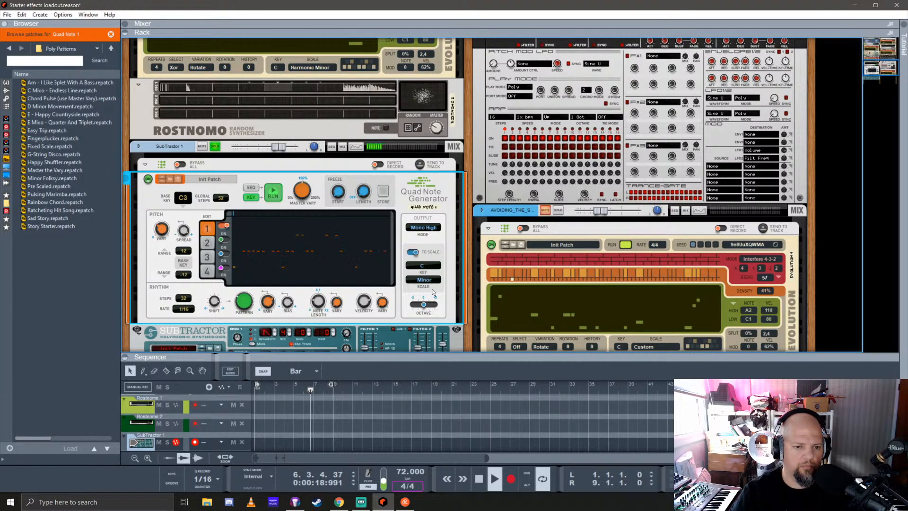
Widen the pitch range of the Quad Note Generator's line 1 to 24 up and -20 down
{"action": "left_click_drag", "start_coordinate": [184, 250], "coordinate": [193, 190]}
{"action": "left_click_drag", "start_coordinate": [186, 278], "coordinate": [187, 290]}
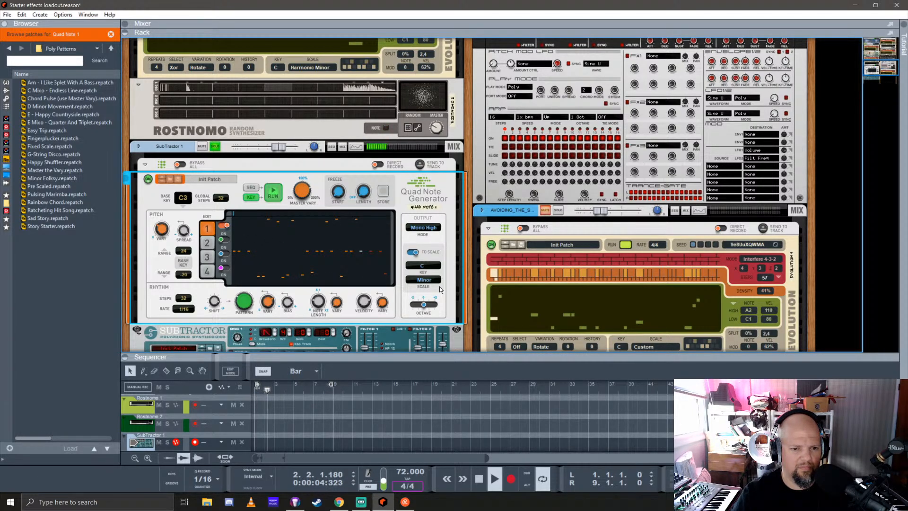
Set the Quad Note Generator's output mode to Poly, turn on line 2, and return editing to line 1
{"action": "left_click", "coordinate": [429, 228]}
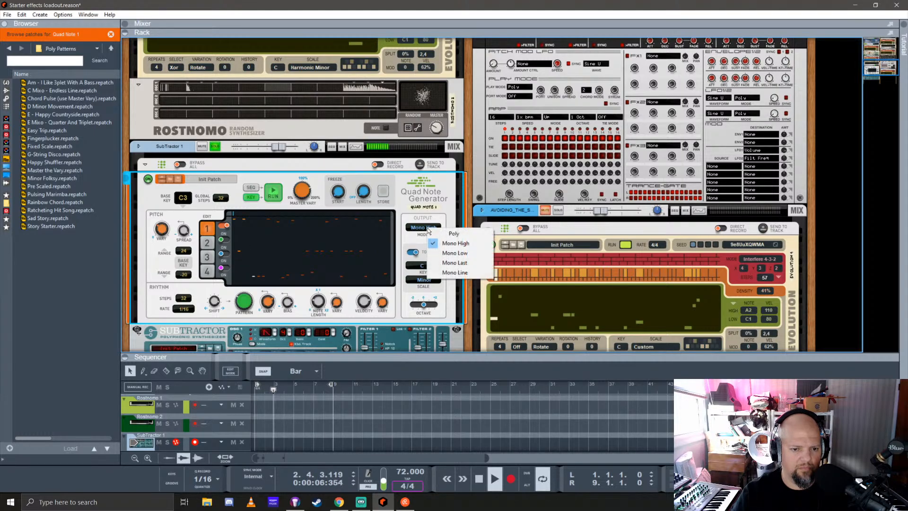
{"action": "left_click", "coordinate": [453, 234]}
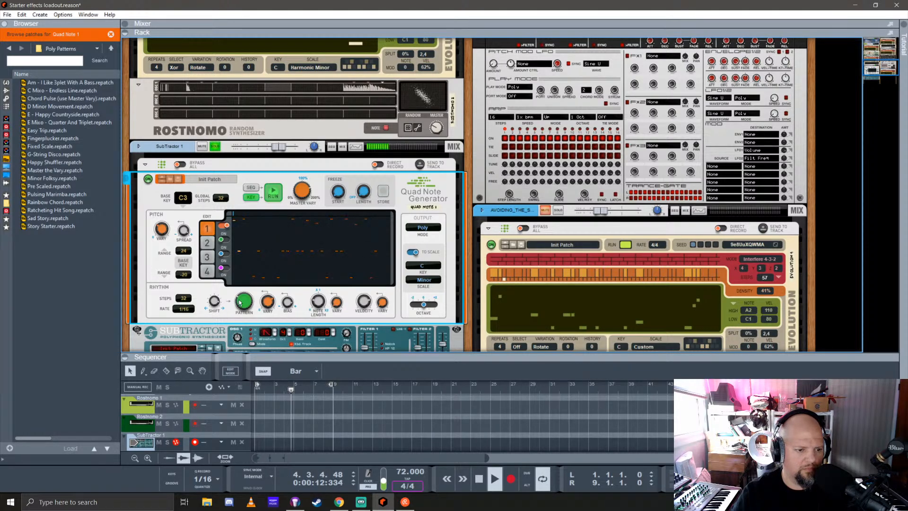
{"action": "left_click", "coordinate": [212, 242]}
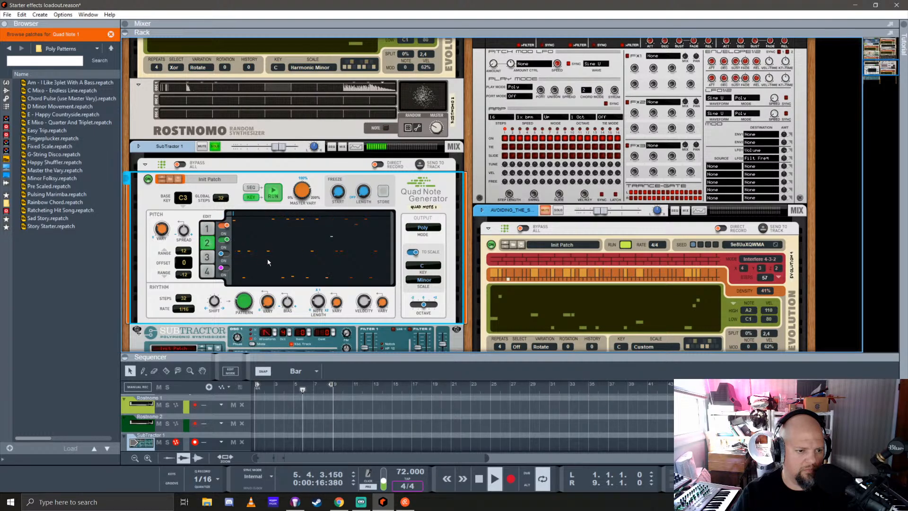
{"action": "left_click", "coordinate": [208, 230]}
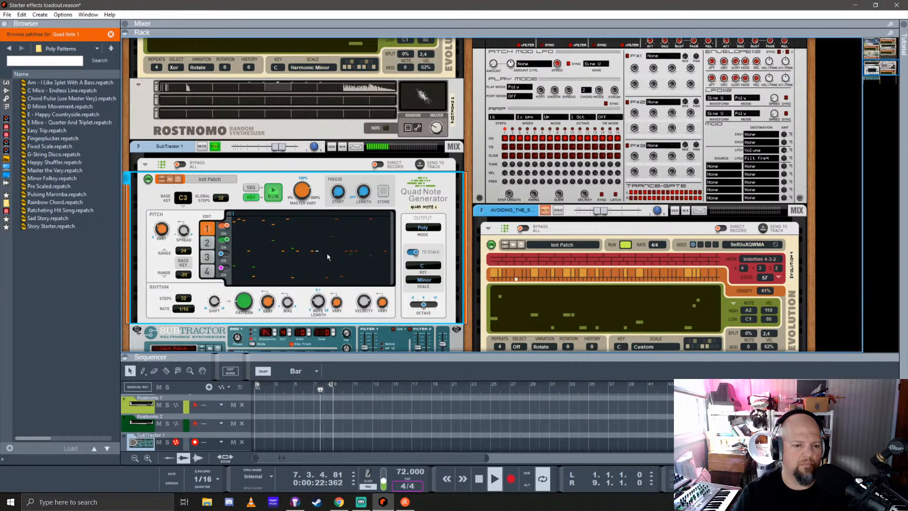
Adjust the SubTractor's amp envelope release and its filter envelope attack and release
{"action": "scroll", "coordinate": [328, 257], "scroll_direction": "down", "scroll_amount": 5}
{"action": "left_click", "coordinate": [366, 215]}
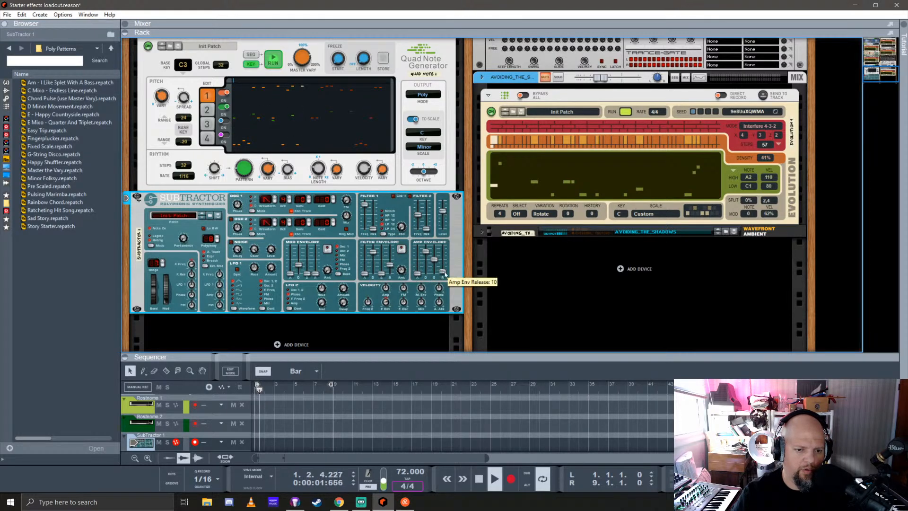
{"action": "left_click_drag", "start_coordinate": [443, 257], "coordinate": [447, 263]}
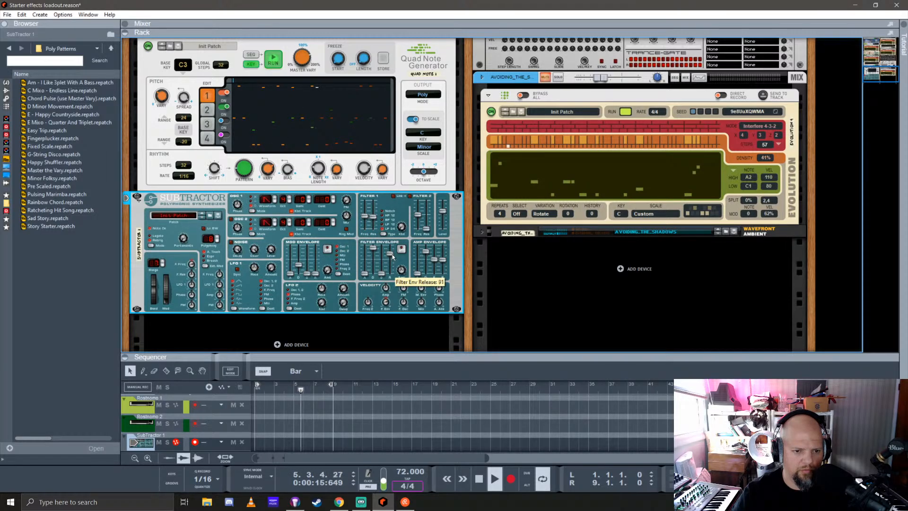
{"action": "mouse_move", "coordinate": [392, 254]}
{"action": "left_mouse_down"}
{"action": "mouse_move", "coordinate": [374, 258]}
{"action": "mouse_move", "coordinate": [375, 275]}
{"action": "mouse_move", "coordinate": [393, 260]}
{"action": "left_mouse_up"}
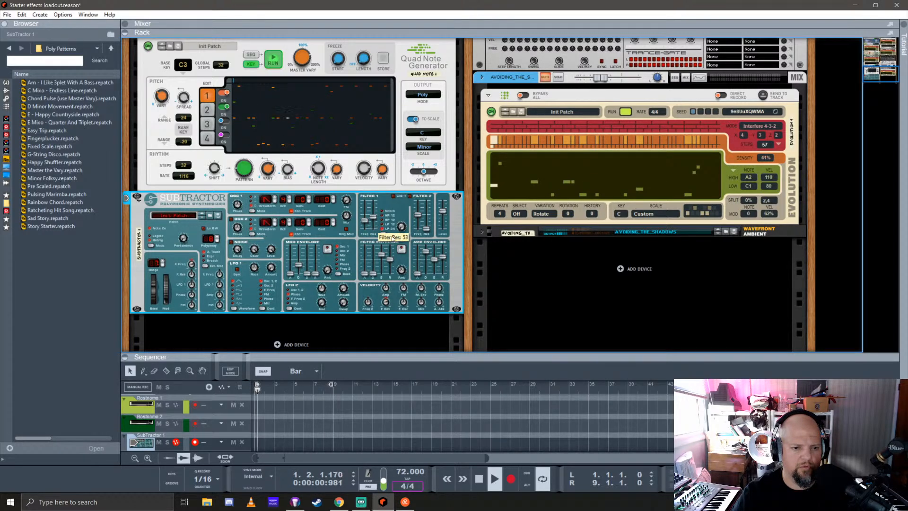
{"action": "mouse_move", "coordinate": [364, 273]}
{"action": "left_mouse_down"}
{"action": "mouse_move", "coordinate": [373, 256]}
{"action": "mouse_move", "coordinate": [364, 275]}
{"action": "left_mouse_up"}
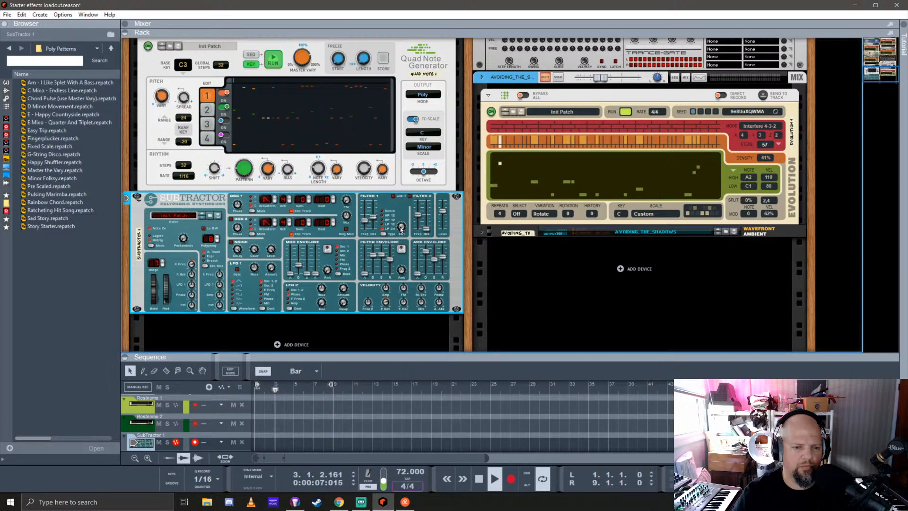
Adjust the SubTractor's filter 1 frequency and filter envelope amount, with a filter envelope velocity amount of 32
{"action": "left_click_drag", "start_coordinate": [365, 218], "coordinate": [368, 222]}
{"action": "left_click_drag", "start_coordinate": [403, 270], "coordinate": [411, 304]}
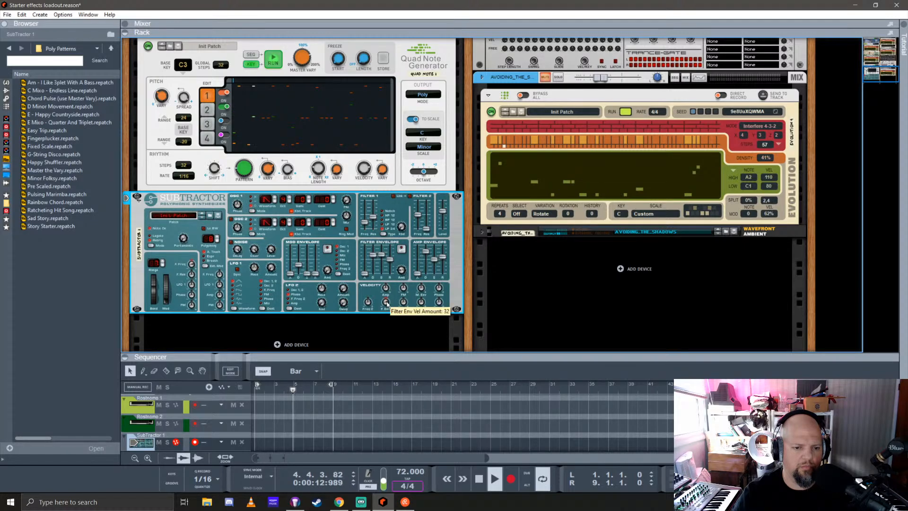
{"action": "left_click_drag", "start_coordinate": [401, 270], "coordinate": [401, 238]}
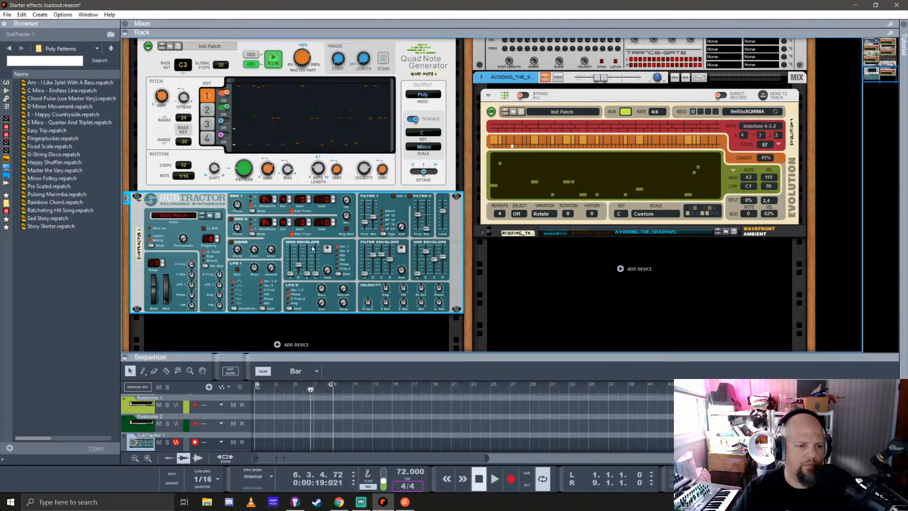
Stop the Quad Note Generator from running and add an Evolution Sequencer player above it on the SubTractor
{"action": "left_click", "coordinate": [268, 57]}
{"action": "left_click", "coordinate": [6, 107]}
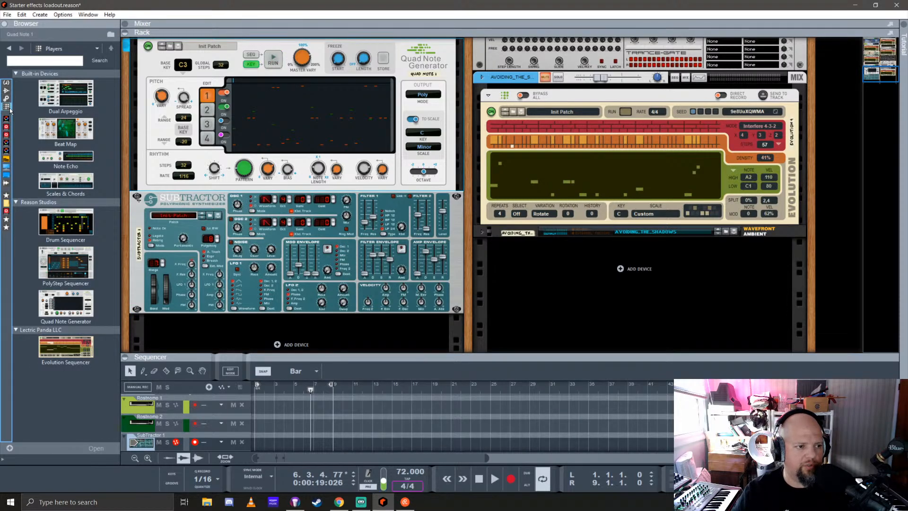
{"action": "left_click_drag", "start_coordinate": [71, 350], "coordinate": [302, 55]}
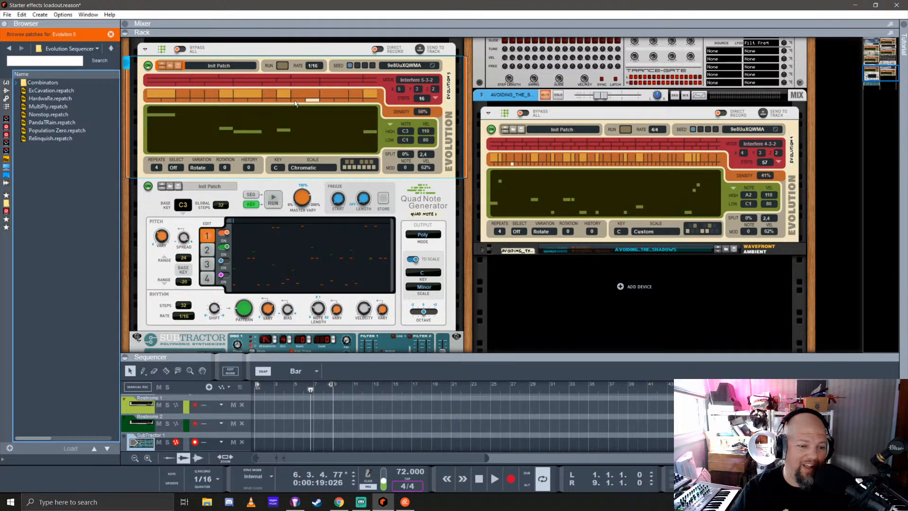
Check the outputs on the back of the Evolution, and delete the Quad Note Generator from the SubTractor's player chain
{"action": "key", "text": "Tab"}
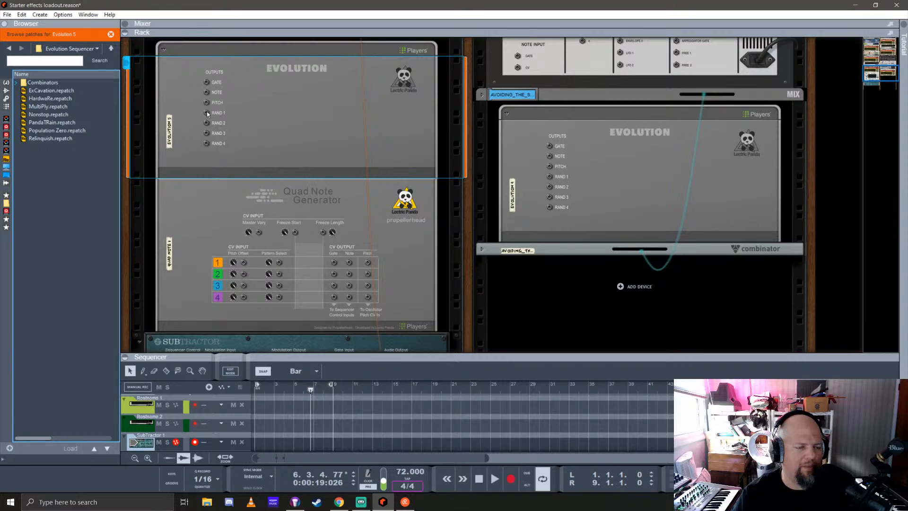
{"action": "key", "text": "Tab"}
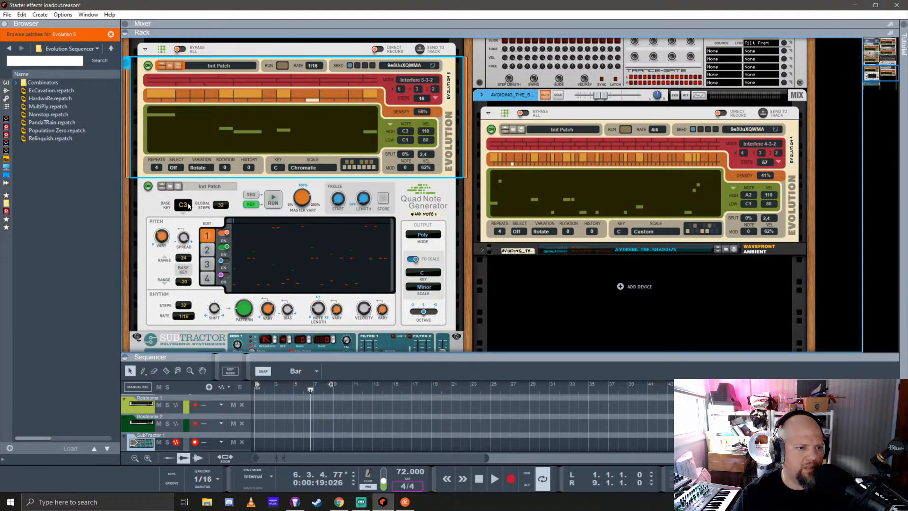
{"action": "left_click", "coordinate": [202, 201]}
{"action": "key", "text": "Delete"}
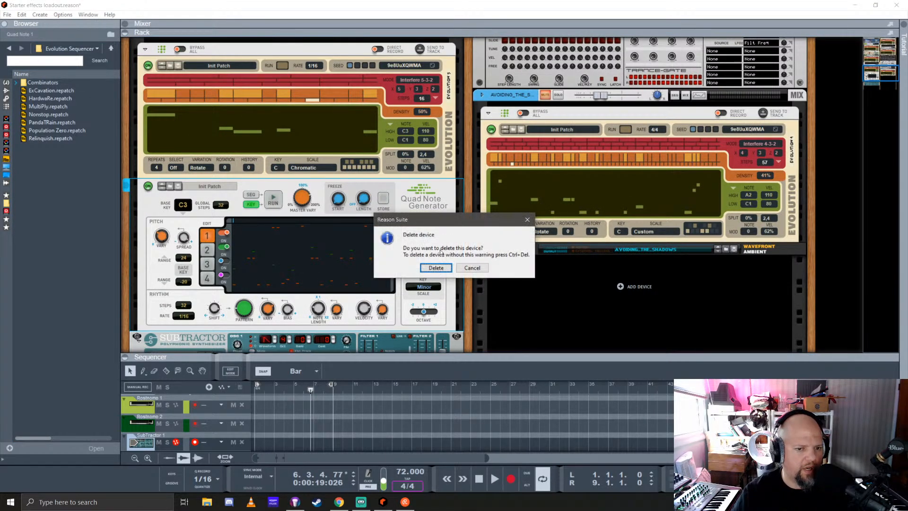
{"action": "left_click", "coordinate": [434, 265]}
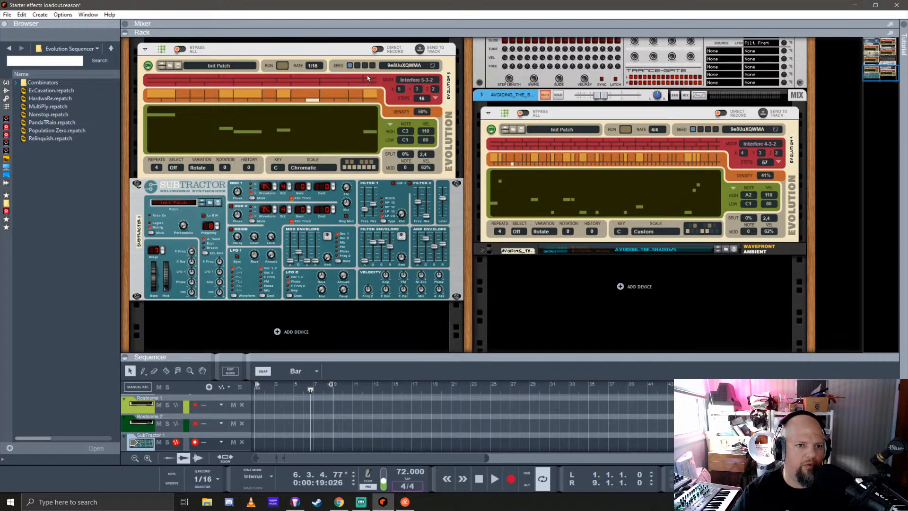
Set the X value to 10 and the step count to 64 on the SubTractor's Evolution player
{"action": "left_click", "coordinate": [400, 90]}
{"action": "left_click", "coordinate": [429, 187]}
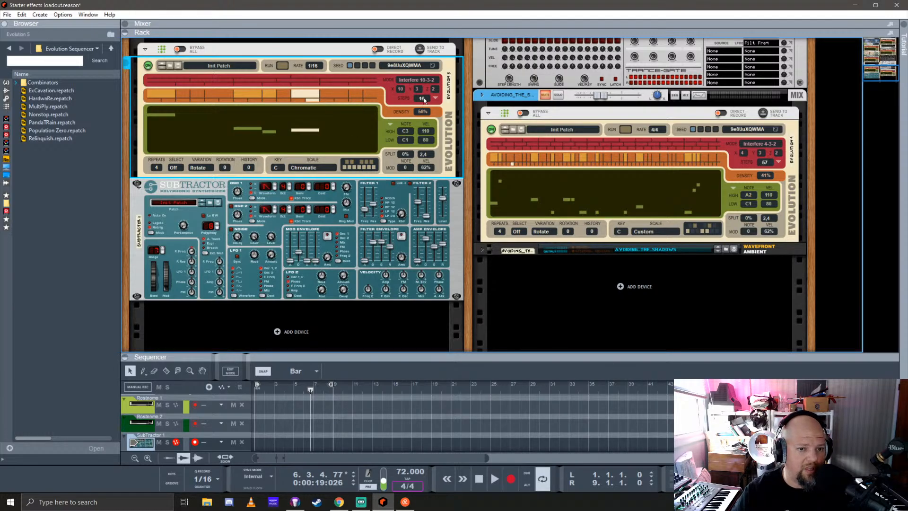
{"action": "left_click_drag", "start_coordinate": [423, 99], "coordinate": [433, 11]}
{"action": "left_click_drag", "start_coordinate": [425, 96], "coordinate": [434, 128]}
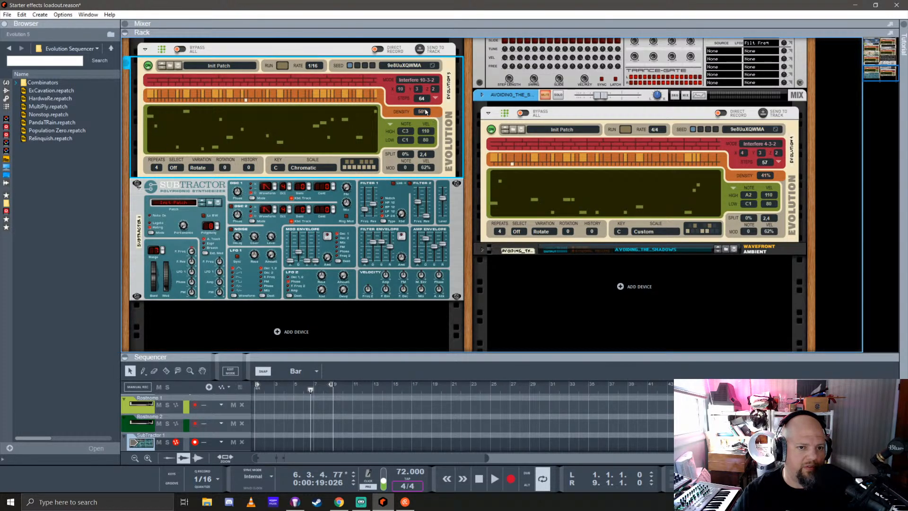
Try an X value of 13 on the SubTractor's Evolution player and settle on 4
{"action": "left_click", "coordinate": [402, 90]}
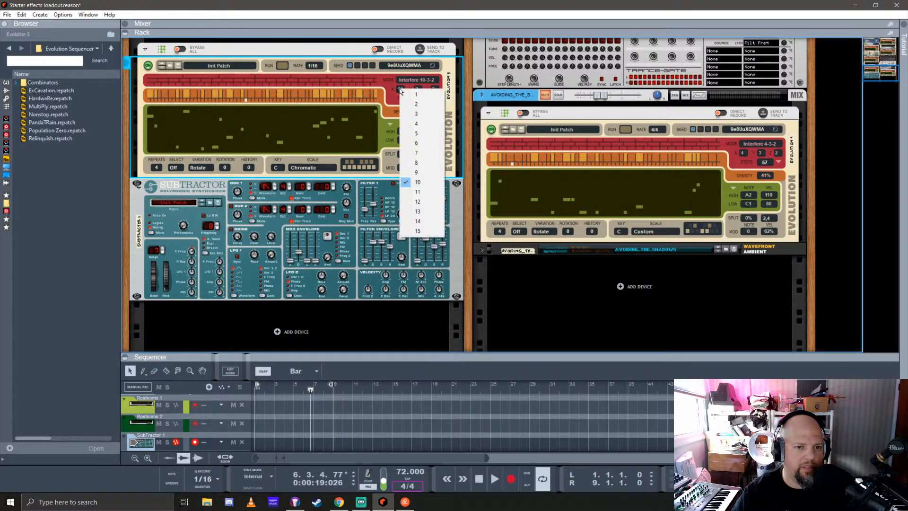
{"action": "left_click", "coordinate": [420, 213]}
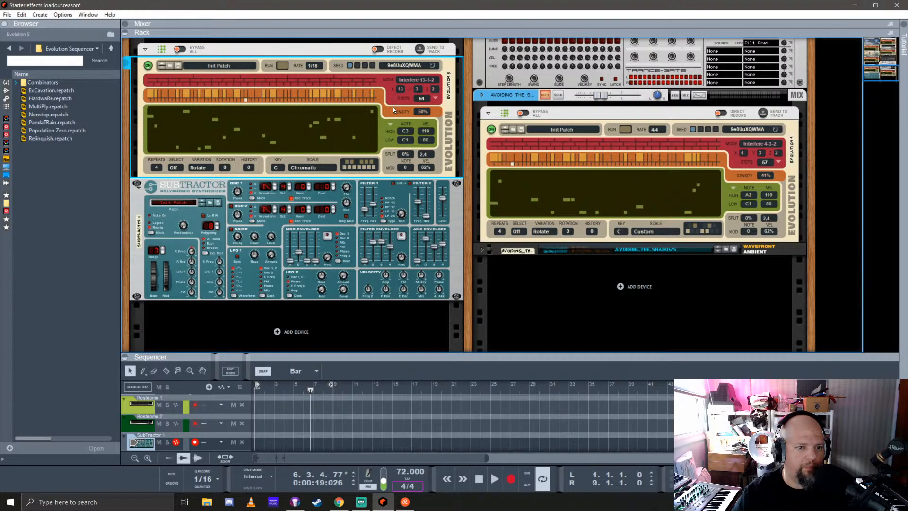
{"action": "left_click", "coordinate": [402, 90]}
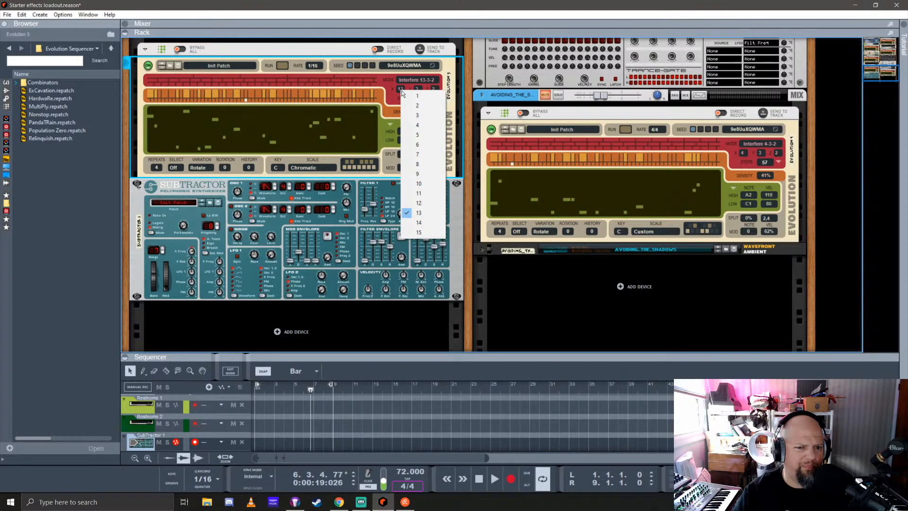
{"action": "left_click", "coordinate": [426, 126]}
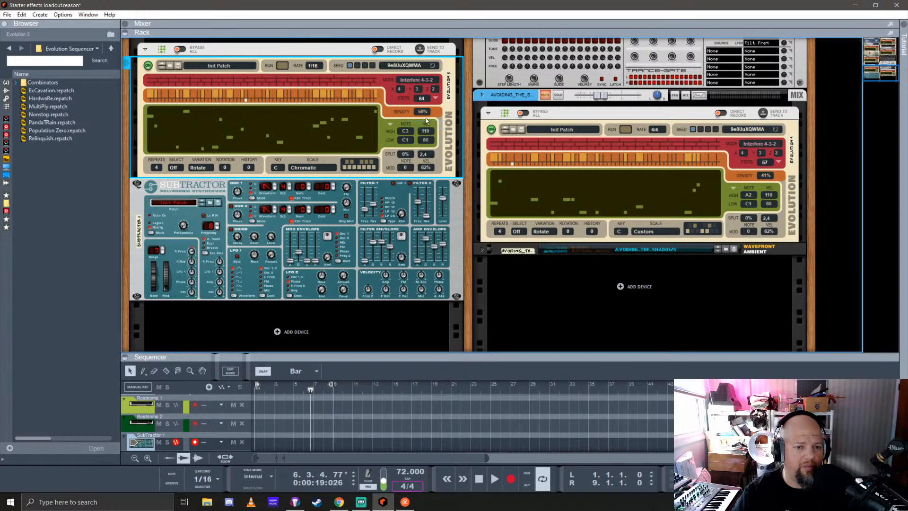
Set the Z value of the SubTractor's Evolution player to 9, leaving the Y value as it is
{"action": "left_click", "coordinate": [418, 91]}
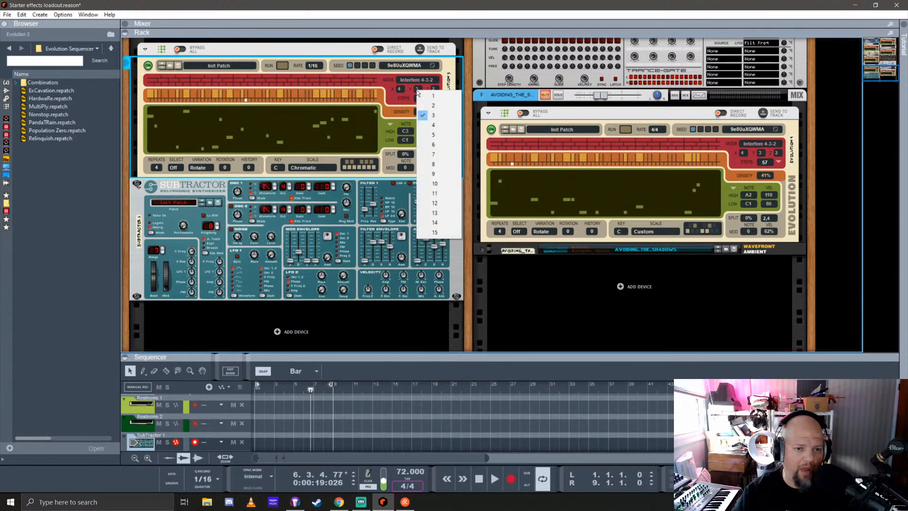
{"action": "left_click", "coordinate": [445, 83]}
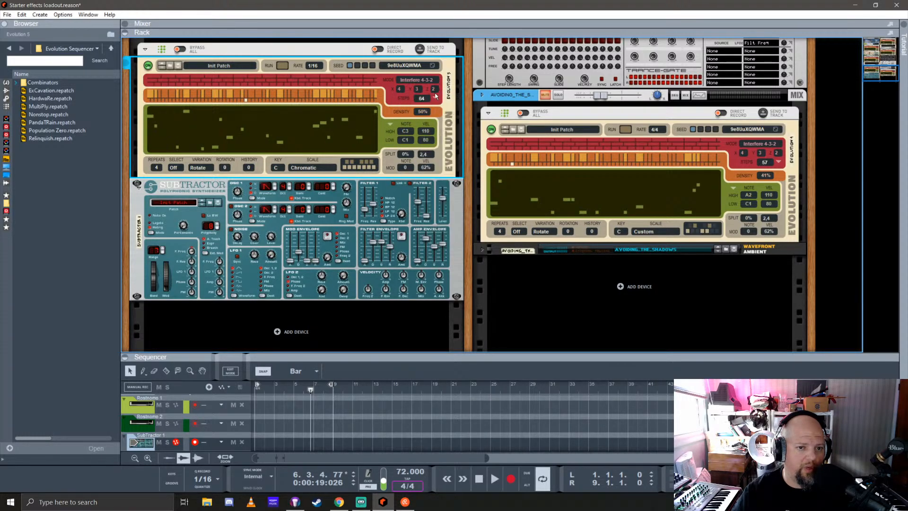
{"action": "left_click", "coordinate": [433, 89]}
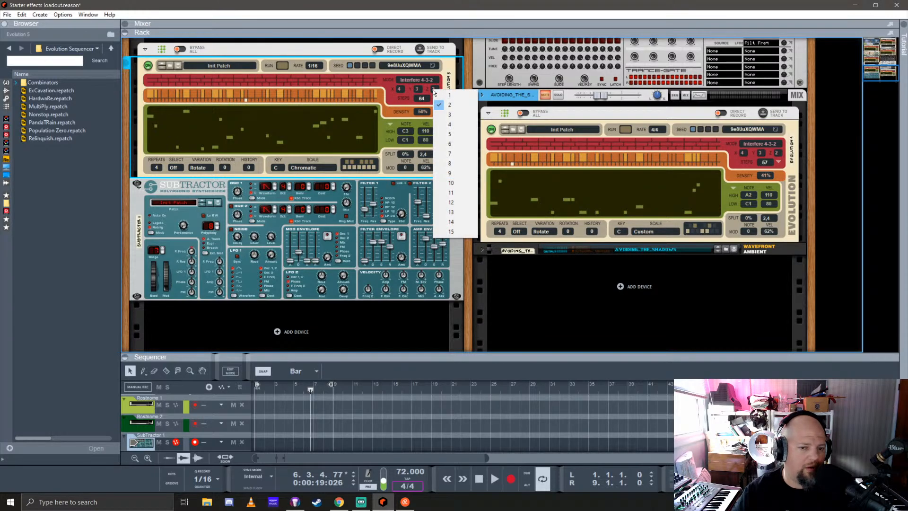
{"action": "left_click", "coordinate": [467, 175]}
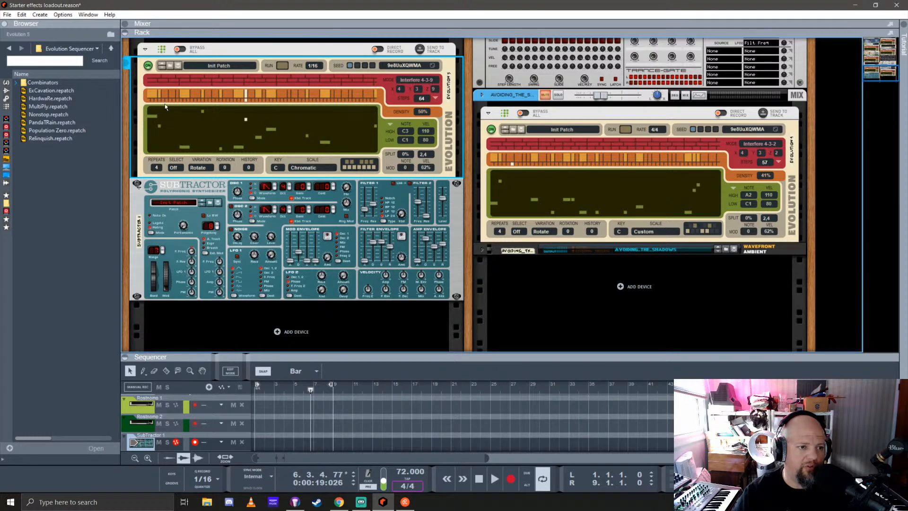
Try the Interfere 4-3 mode on the SubTractor's Evolution player and switch back to Interfere 4-3-9
{"action": "left_click", "coordinate": [409, 84]}
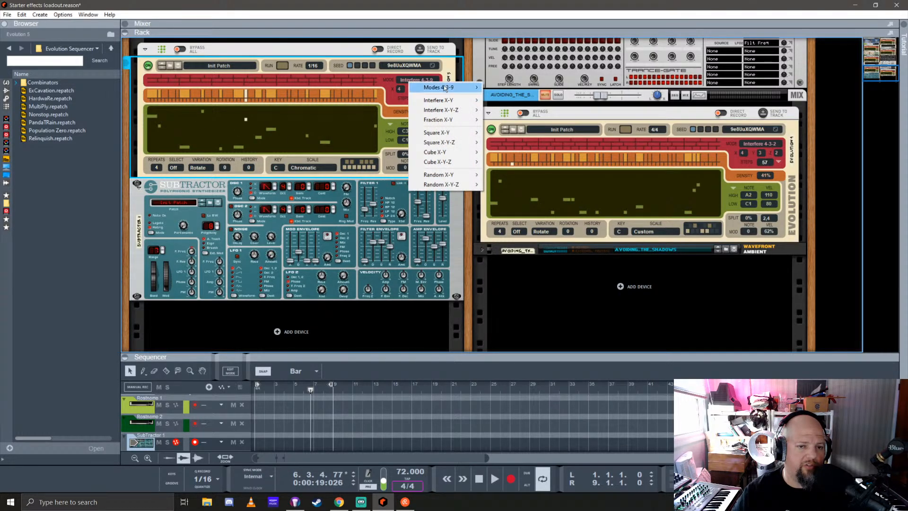
{"action": "mouse_move", "coordinate": [445, 88]}
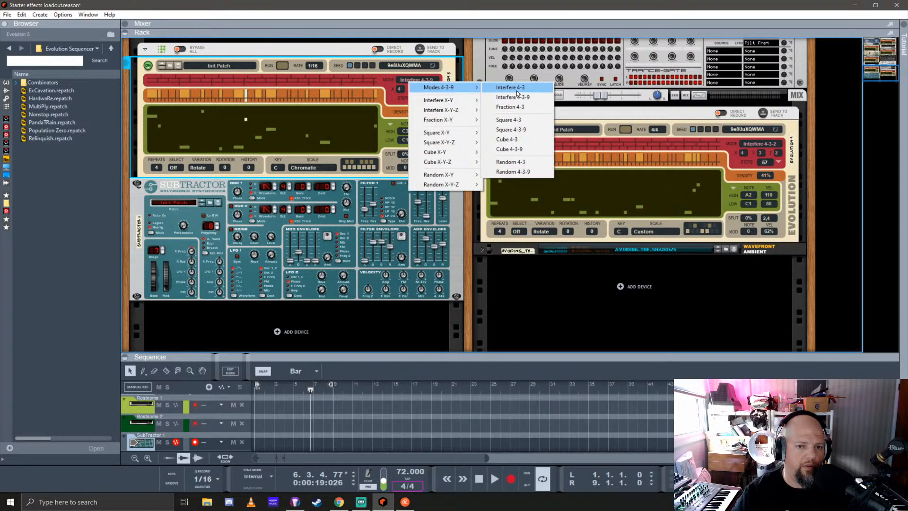
{"action": "left_click", "coordinate": [517, 90]}
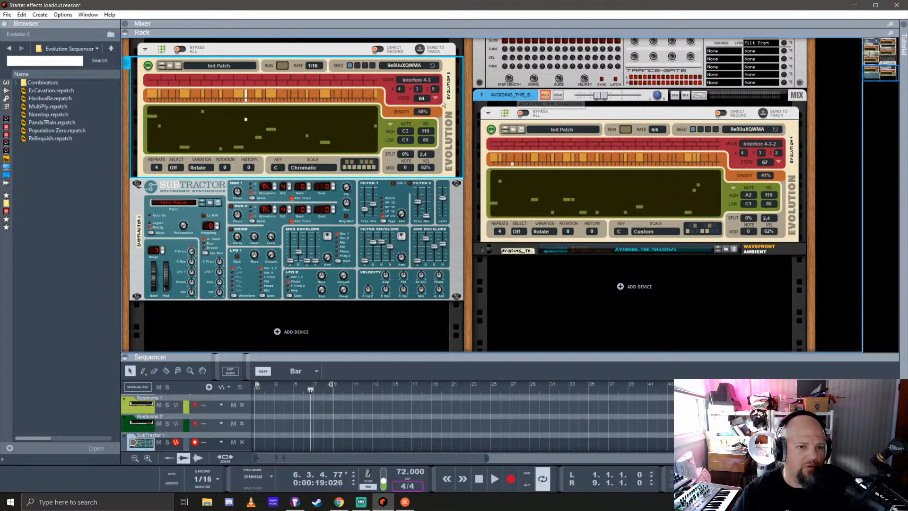
{"action": "left_click", "coordinate": [414, 82]}
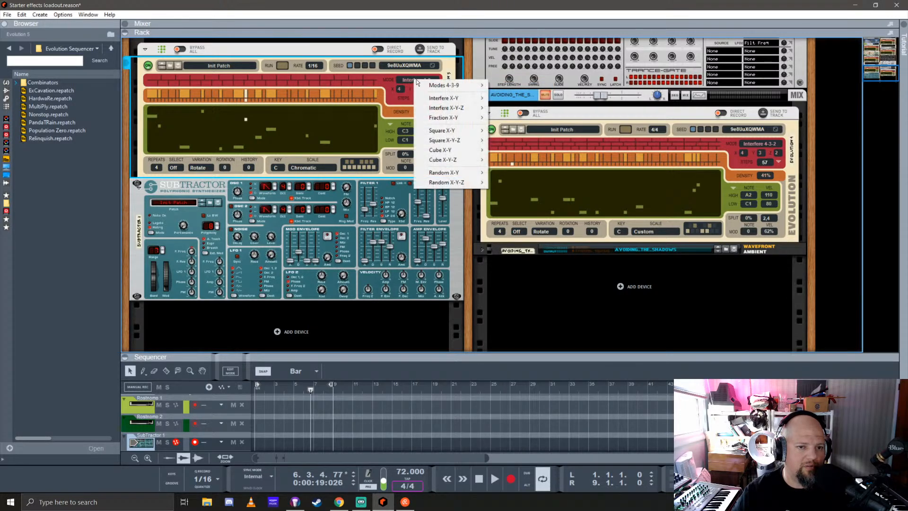
{"action": "mouse_move", "coordinate": [444, 86]}
{"action": "left_click", "coordinate": [519, 95]}
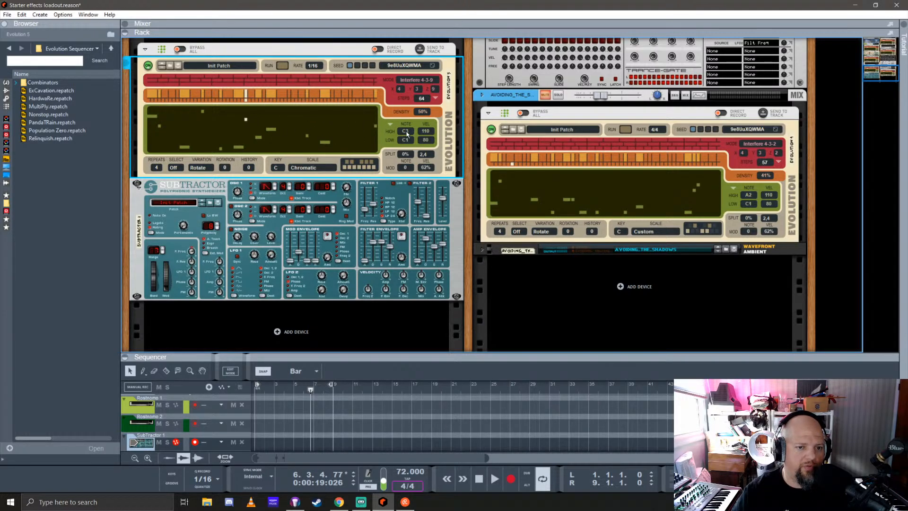
Start playback and set the SubTractor's Evolution player to the Harmonic Minor scale with repeat select 2:2
{"action": "key", "text": "space"}
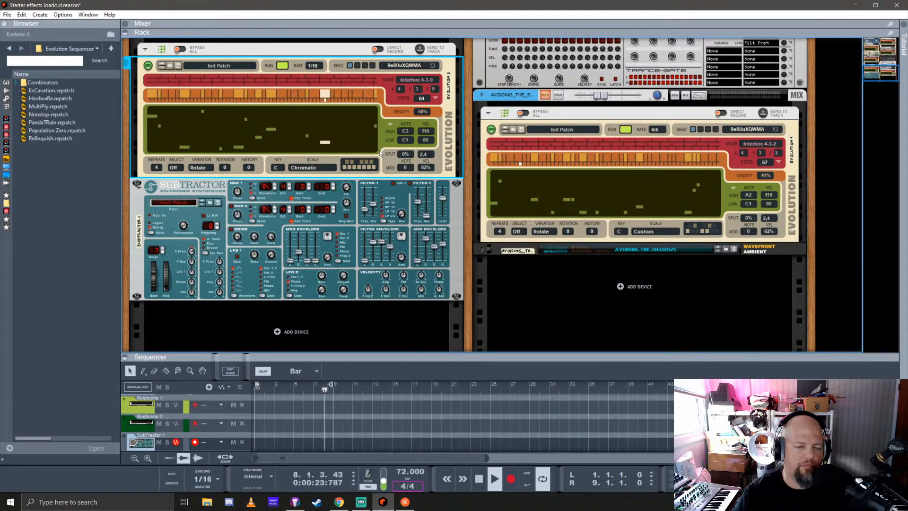
{"action": "left_click", "coordinate": [308, 168]}
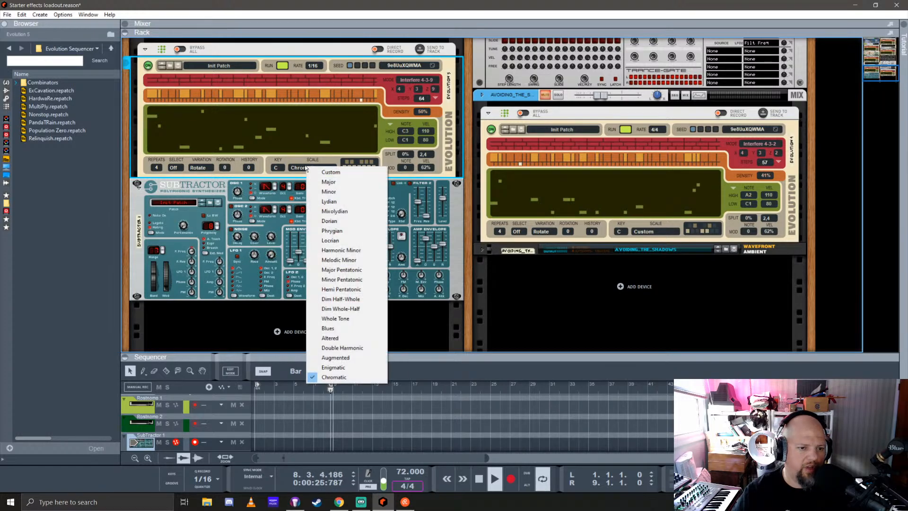
{"action": "left_click", "coordinate": [347, 252]}
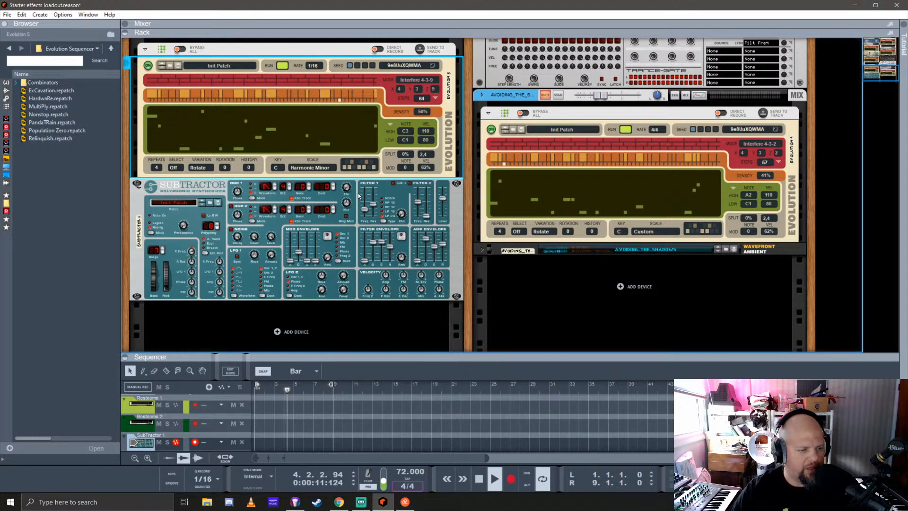
{"action": "left_click", "coordinate": [170, 168]}
{"action": "left_click", "coordinate": [193, 186]}
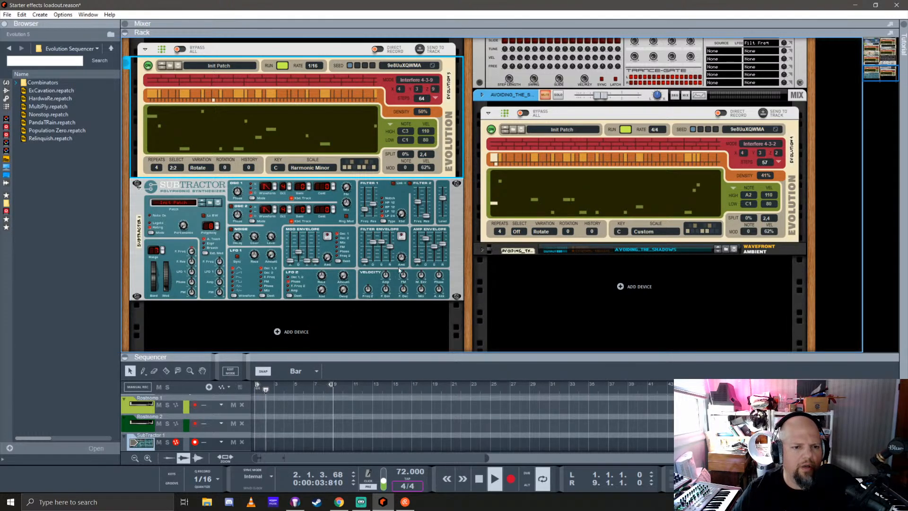
Add TAL-Chorus-LX-64 as an insert effect on the SubTractor's mix channel and fold the insert effects away
{"action": "scroll", "coordinate": [221, 225], "scroll_direction": "up", "scroll_amount": 5}
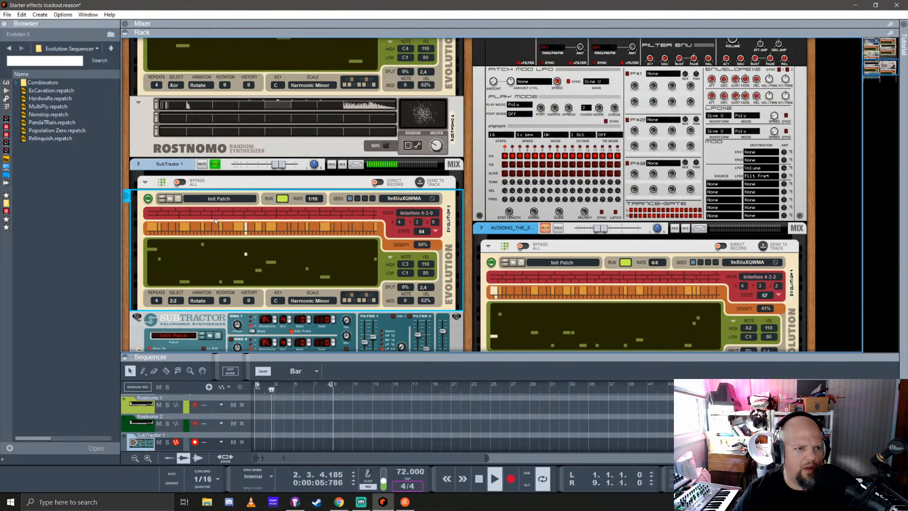
{"action": "left_click", "coordinate": [152, 184]}
{"action": "left_click", "coordinate": [152, 183]}
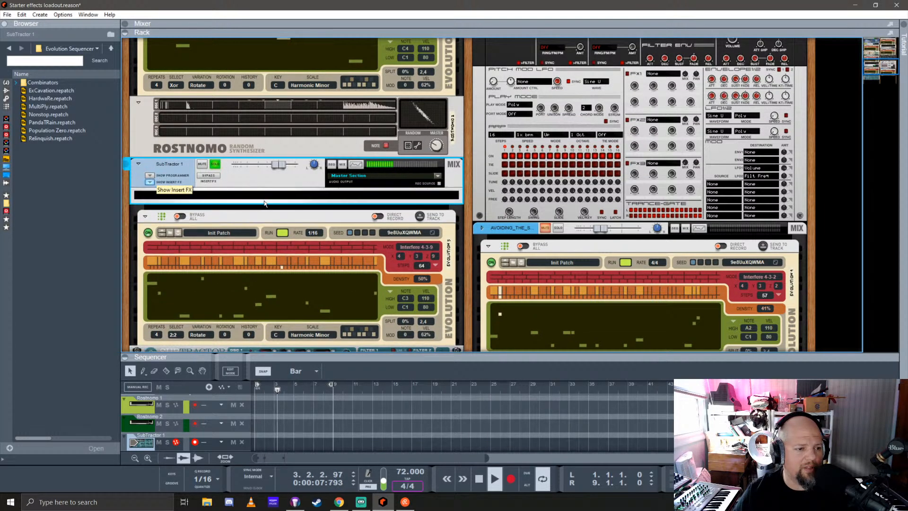
{"action": "scroll", "coordinate": [56, 225], "scroll_direction": "down", "scroll_amount": 20}
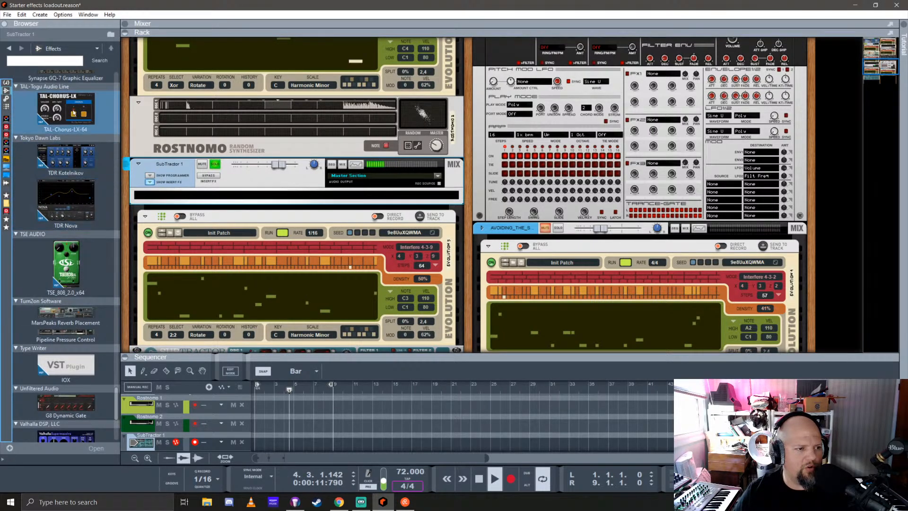
{"action": "scroll", "coordinate": [61, 206], "scroll_direction": "up", "scroll_amount": 3}
{"action": "left_click_drag", "start_coordinate": [62, 207], "coordinate": [286, 208]}
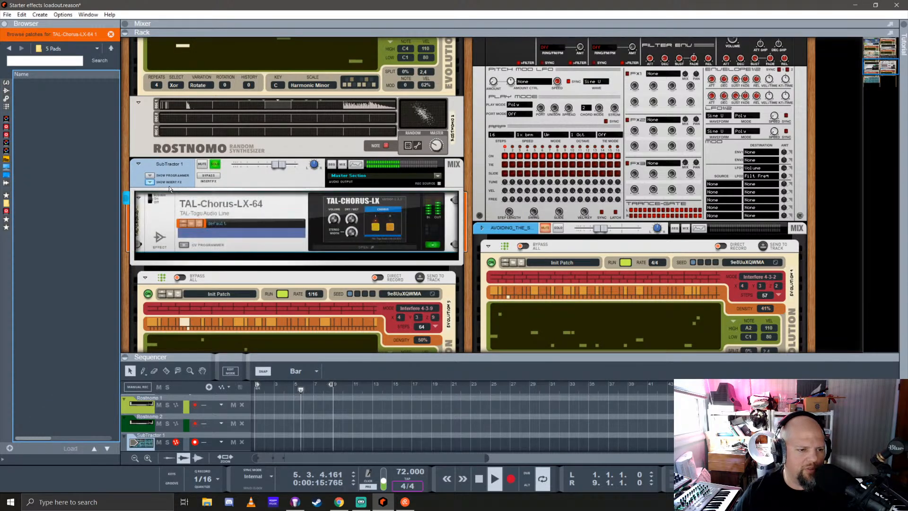
{"action": "left_click", "coordinate": [148, 182]}
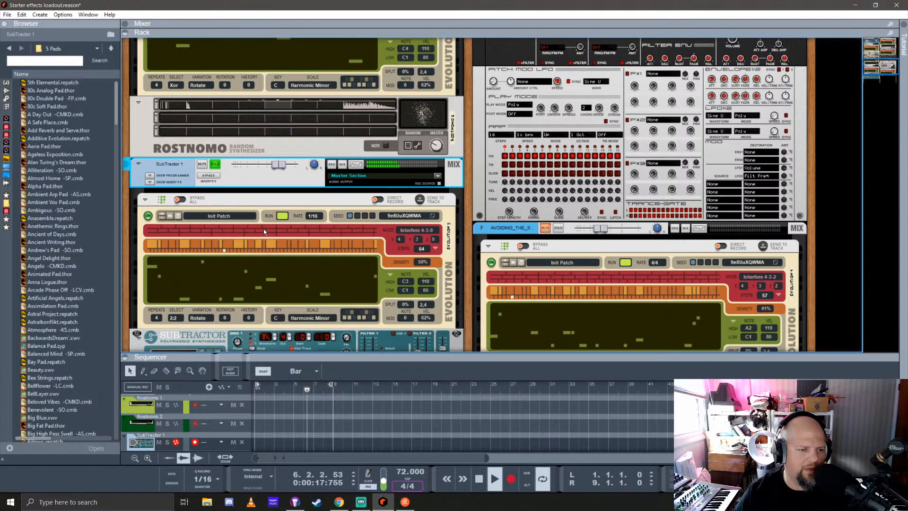
Cable the Evolution's Rand 1 output to the SubTractor's Filter 1 Freq modulation input on the back of the rack
{"action": "scroll", "coordinate": [409, 220], "scroll_direction": "down", "scroll_amount": 4}
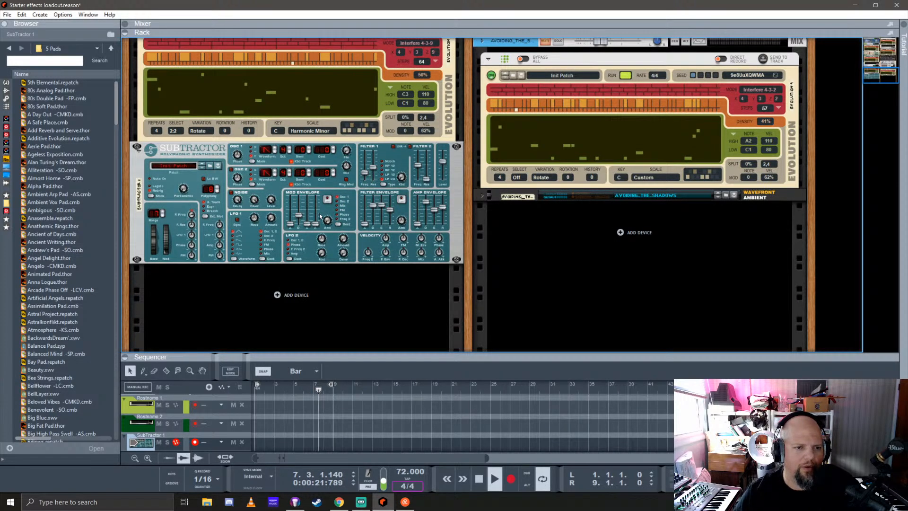
{"action": "scroll", "coordinate": [317, 212], "scroll_direction": "up", "scroll_amount": 1}
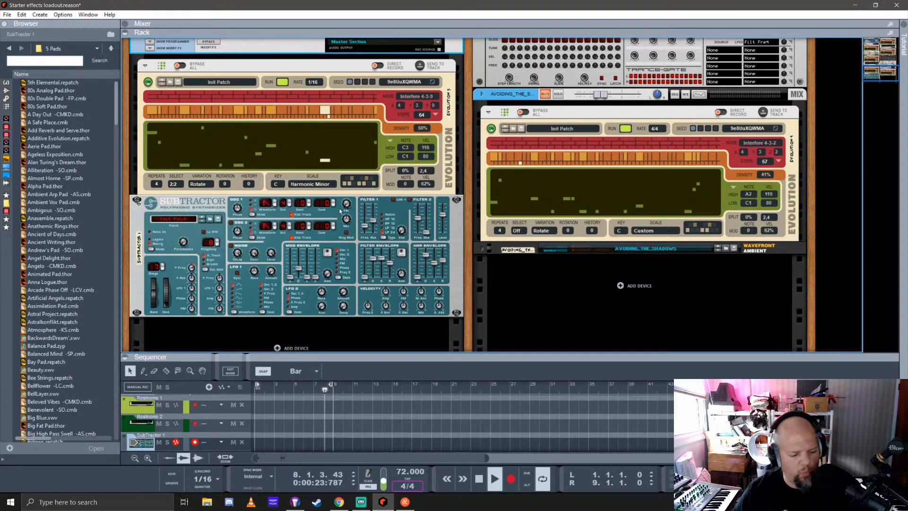
{"action": "key", "text": "Tab"}
{"action": "left_click", "coordinate": [207, 130]}
{"action": "left_click_drag", "start_coordinate": [207, 130], "coordinate": [223, 256]}
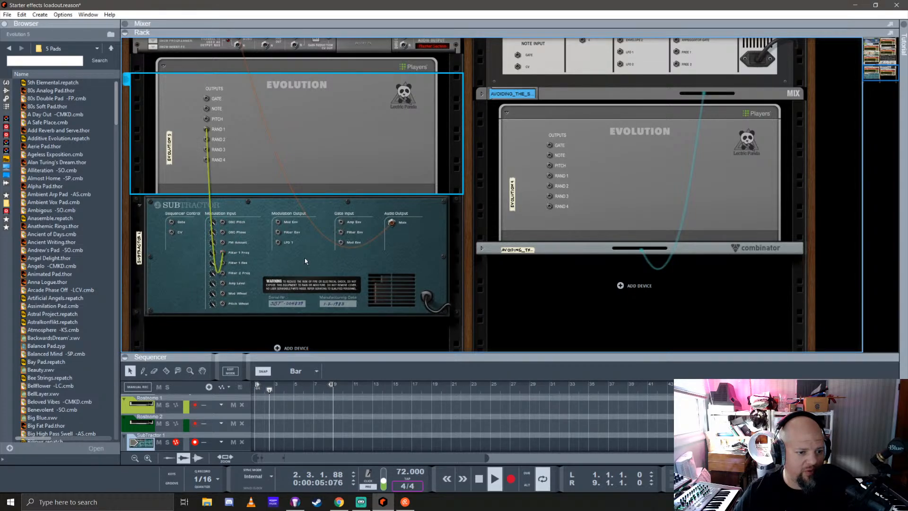
Adjust the SubTractor's Filter 1 cutoff modulation input amount to about 123 and return to the rack's front
{"action": "key", "text": "Tab"}
{"action": "key", "text": "Tab"}
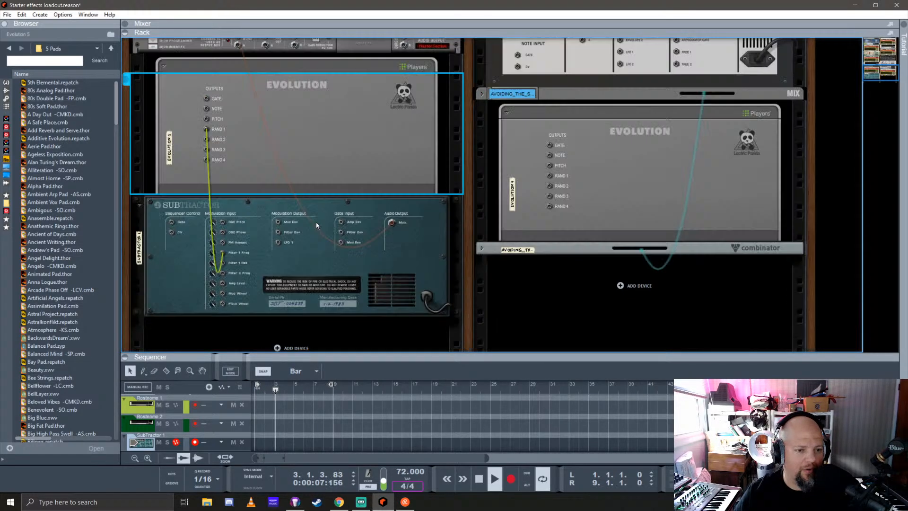
{"action": "left_click", "coordinate": [211, 257]}
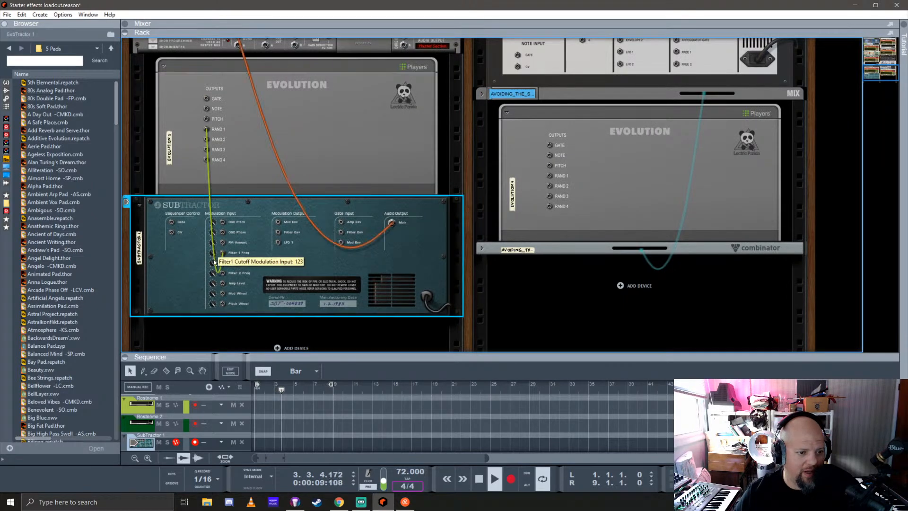
{"action": "left_click_drag", "start_coordinate": [219, 258], "coordinate": [216, 264]}
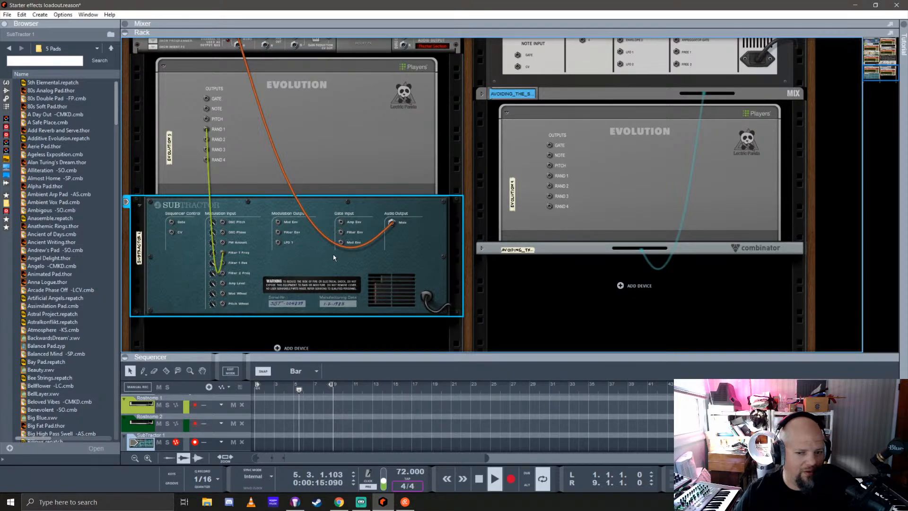
{"action": "key", "text": "Tab"}
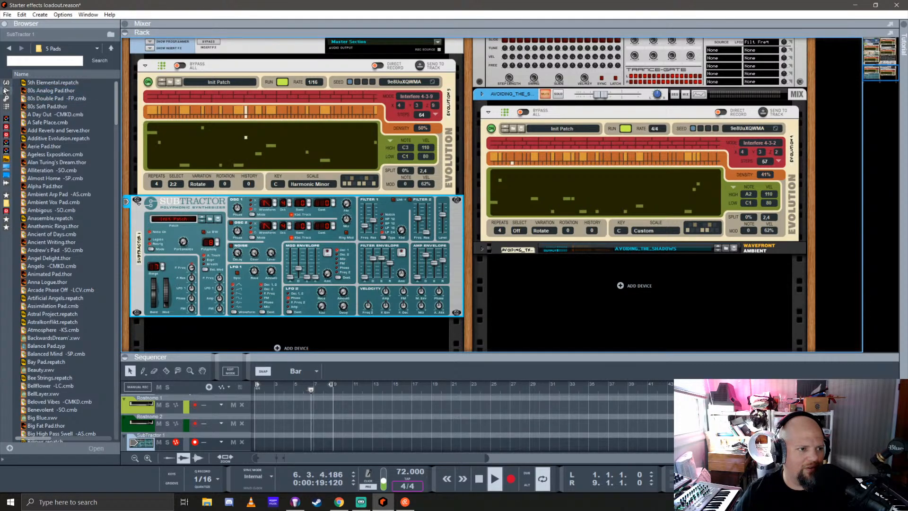
Unfold the insert effects on the SubTractor's mix channel and select the SubTractor synth
{"action": "scroll", "coordinate": [155, 103], "scroll_direction": "up", "scroll_amount": 5}
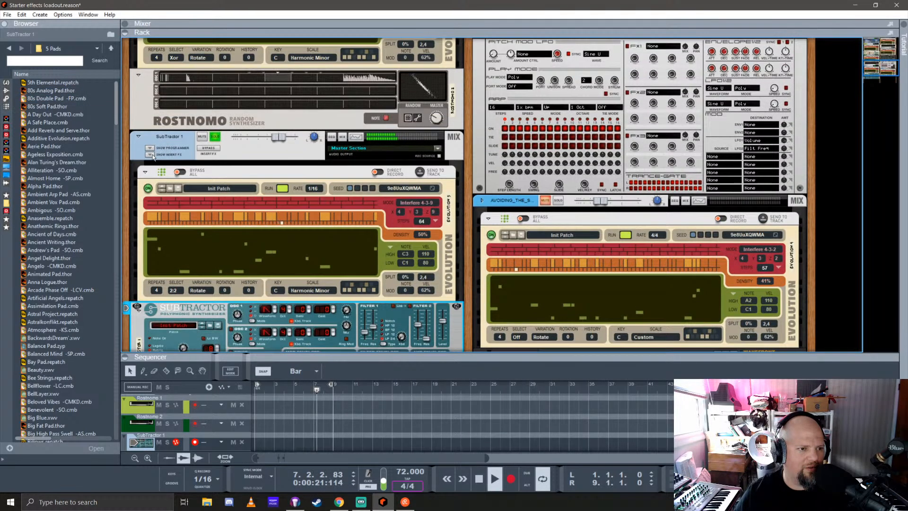
{"action": "left_click", "coordinate": [150, 154]}
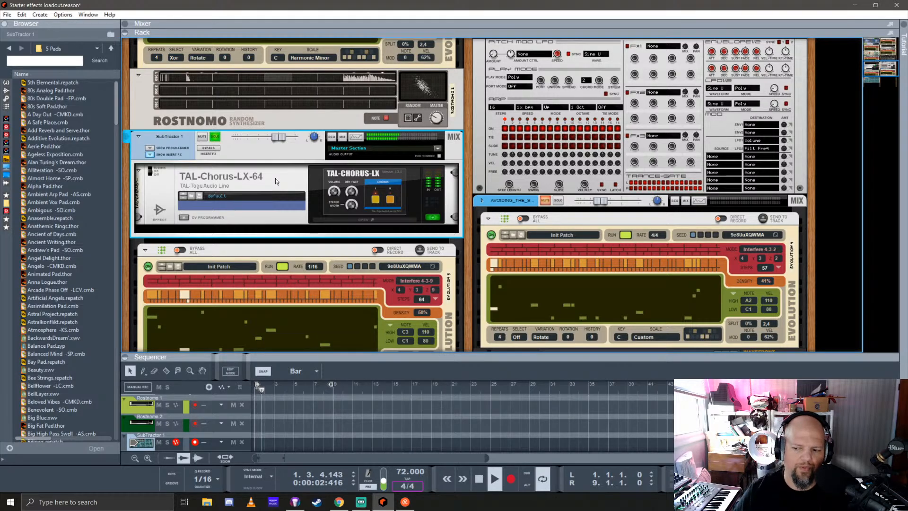
{"action": "scroll", "coordinate": [328, 177], "scroll_direction": "up", "scroll_amount": 3}
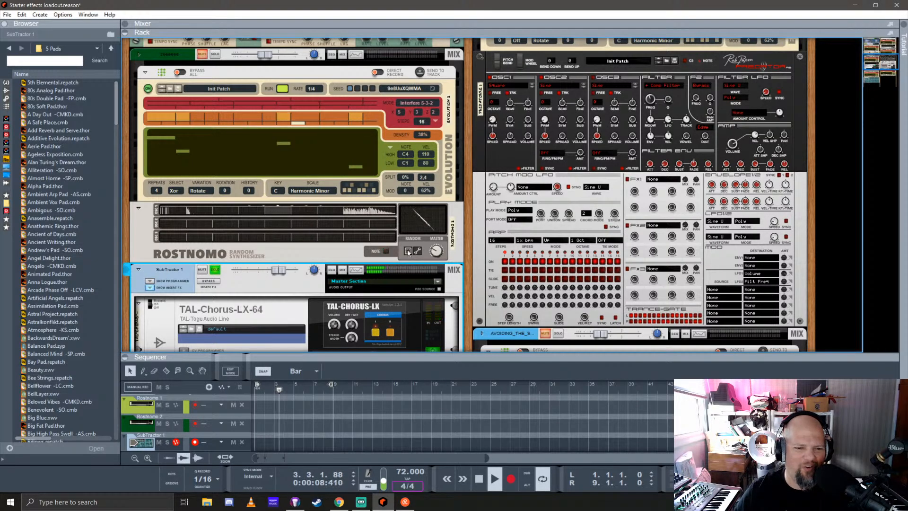
{"action": "scroll", "coordinate": [319, 235], "scroll_direction": "down", "scroll_amount": 5}
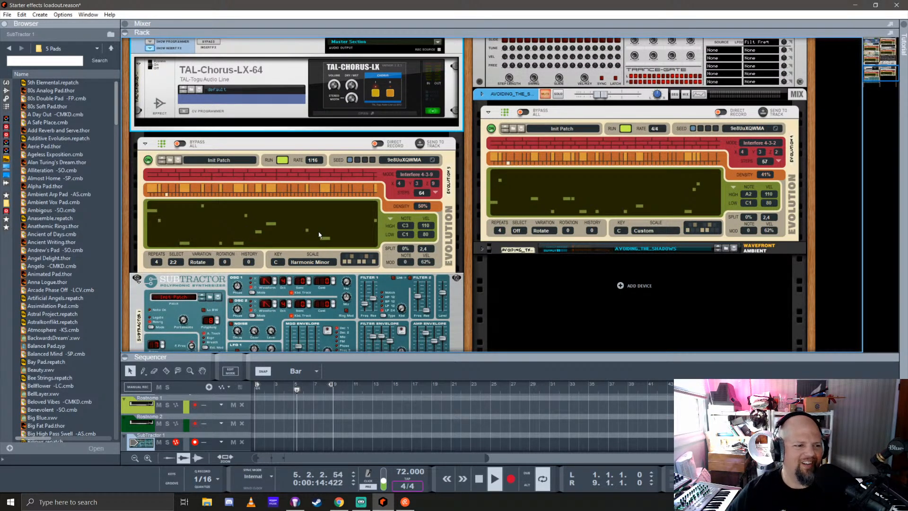
{"action": "scroll", "coordinate": [313, 235], "scroll_direction": "down", "scroll_amount": 2}
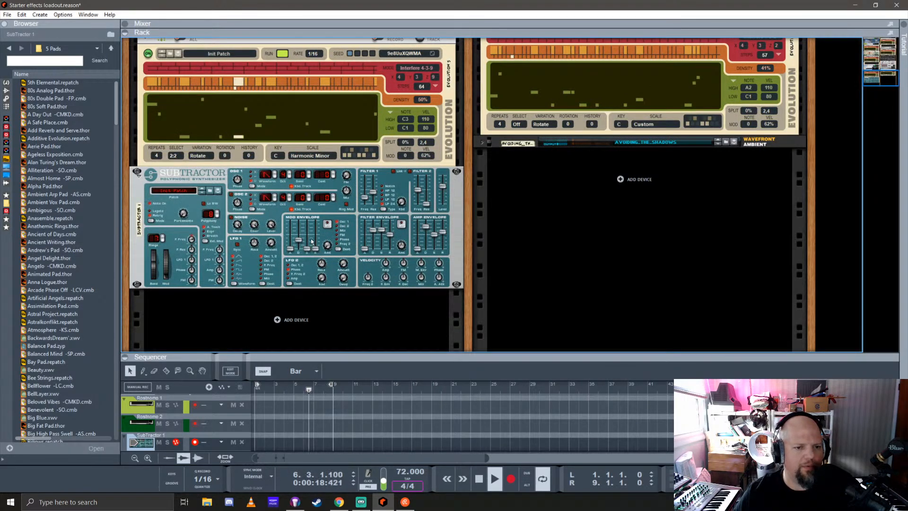
{"action": "left_click", "coordinate": [382, 201]}
{"action": "left_click", "coordinate": [381, 195]}
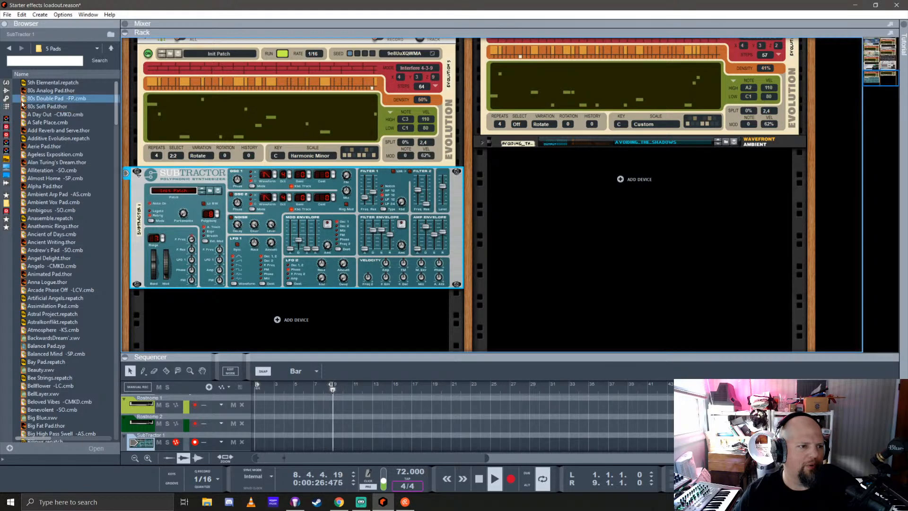
Browse the effect devices and add the 3Plex Advanced Triple Line Filter Delay to the SubTractor's signal chain beneath TAL-Chorus-LX-64
{"action": "left_click", "coordinate": [6, 90]}
{"action": "scroll", "coordinate": [64, 185], "scroll_direction": "down", "scroll_amount": 15}
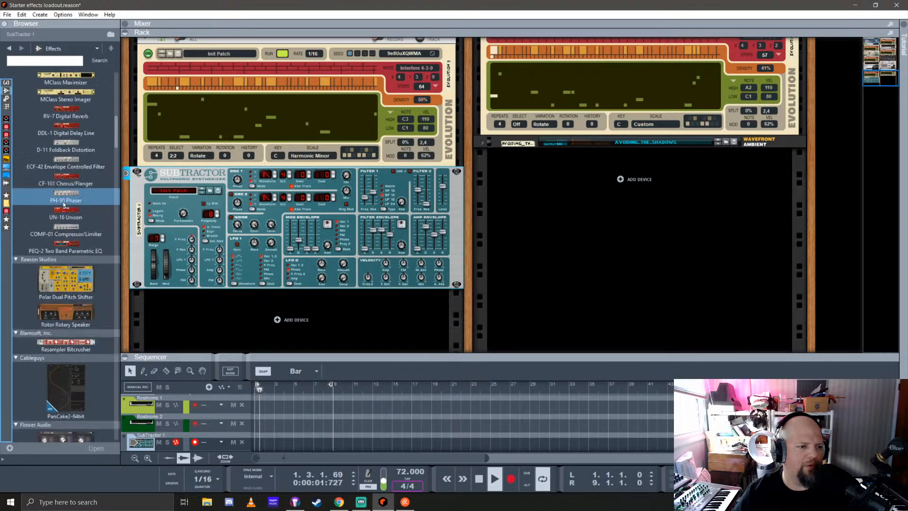
{"action": "scroll", "coordinate": [64, 204], "scroll_direction": "down", "scroll_amount": 10}
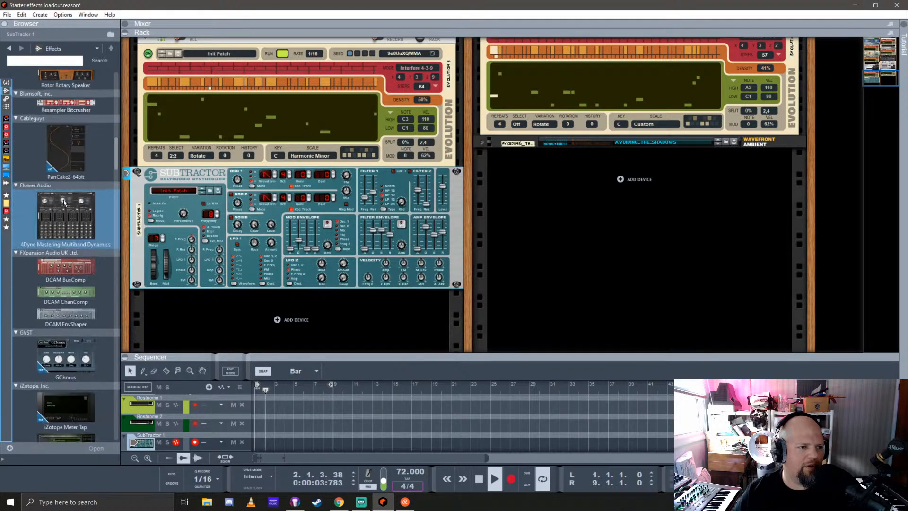
{"action": "scroll", "coordinate": [69, 194], "scroll_direction": "down", "scroll_amount": 12}
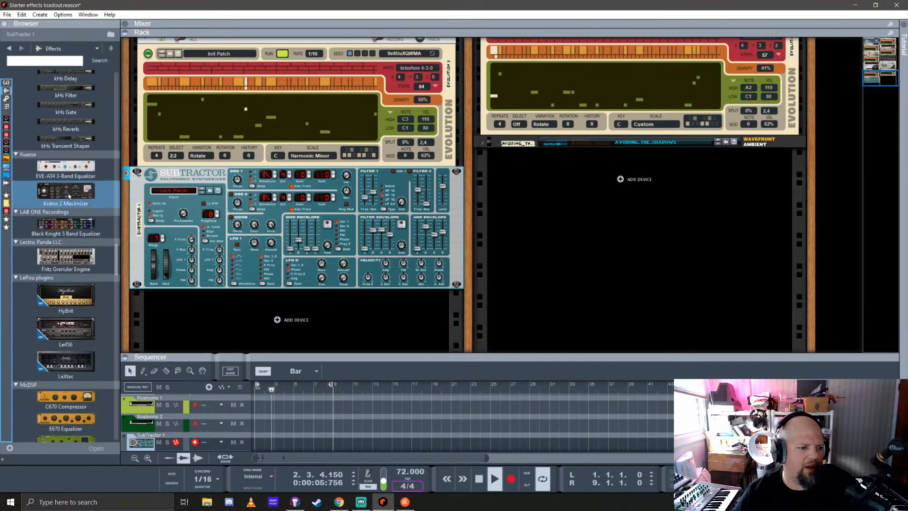
{"action": "scroll", "coordinate": [69, 196], "scroll_direction": "down", "scroll_amount": 8}
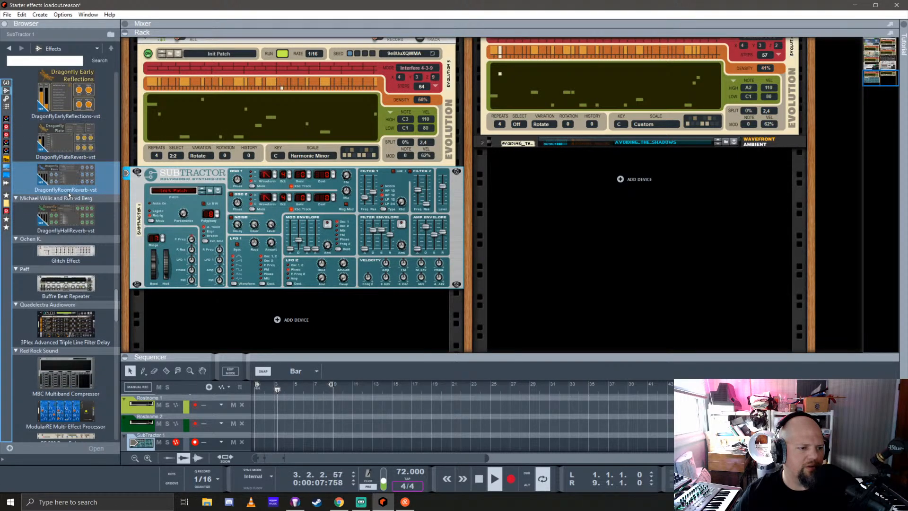
{"action": "scroll", "coordinate": [218, 182], "scroll_direction": "up", "scroll_amount": 3}
{"action": "scroll", "coordinate": [219, 181], "scroll_direction": "up", "scroll_amount": 2}
{"action": "mouse_move", "coordinate": [65, 204]}
{"action": "left_mouse_down"}
{"action": "mouse_move", "coordinate": [263, 264]}
{"action": "mouse_move", "coordinate": [381, 254]}
{"action": "left_mouse_up"}
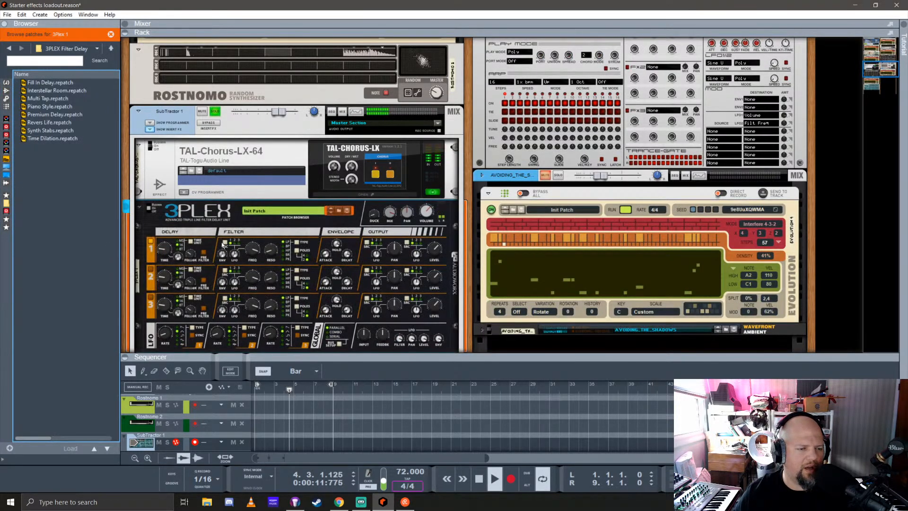
Load the Premium Delay patch into the 3Plex
{"action": "scroll", "coordinate": [224, 242], "scroll_direction": "down", "scroll_amount": 3}
{"action": "scroll", "coordinate": [223, 243], "scroll_direction": "up", "scroll_amount": 1}
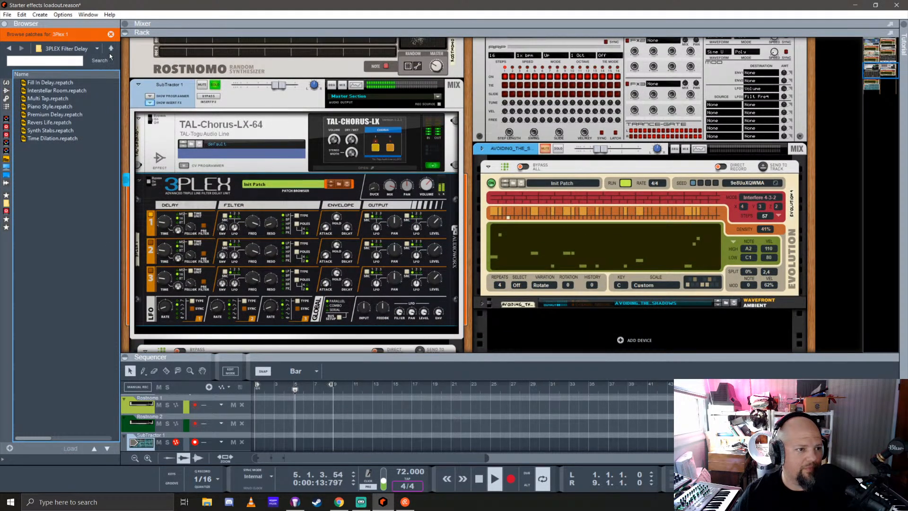
{"action": "left_click", "coordinate": [49, 115]}
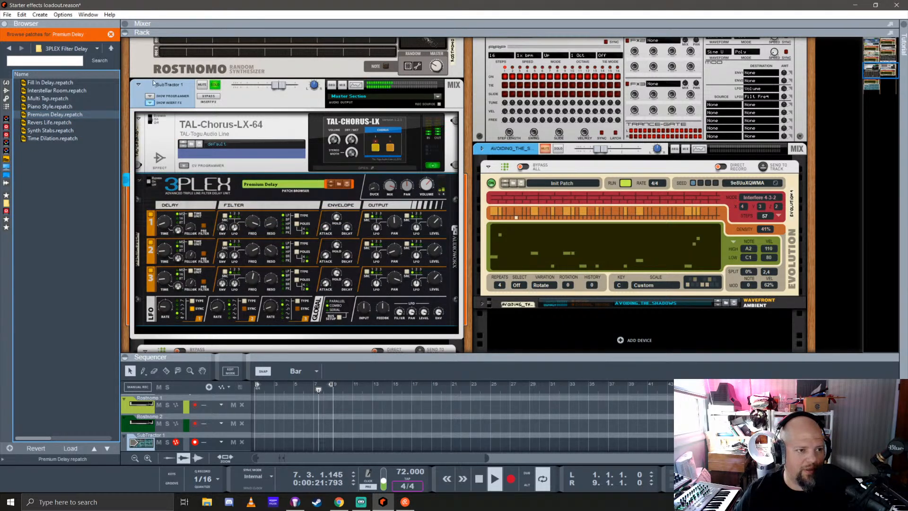
Go up to the Reason Refills folder and search it for "3plex"
{"action": "left_click", "coordinate": [112, 49]}
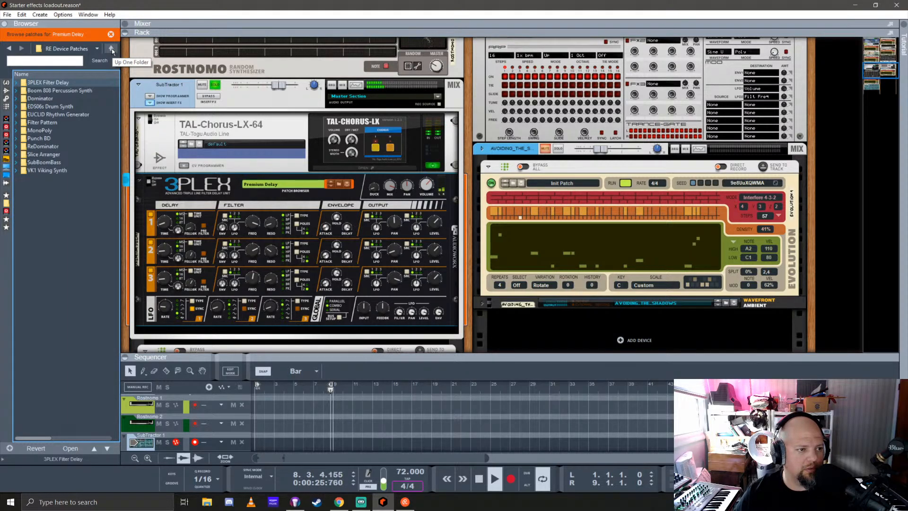
{"action": "left_click", "coordinate": [111, 48]}
{"action": "left_click", "coordinate": [111, 48]}
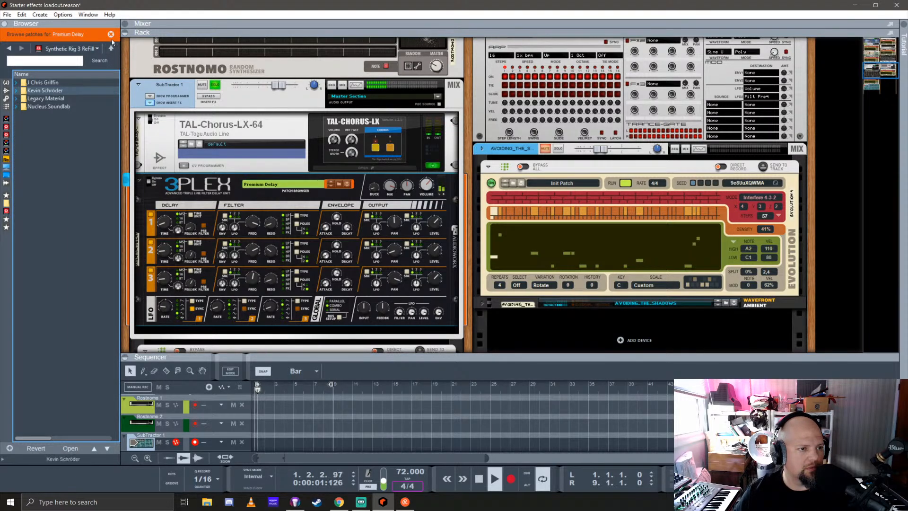
{"action": "left_click", "coordinate": [112, 48]}
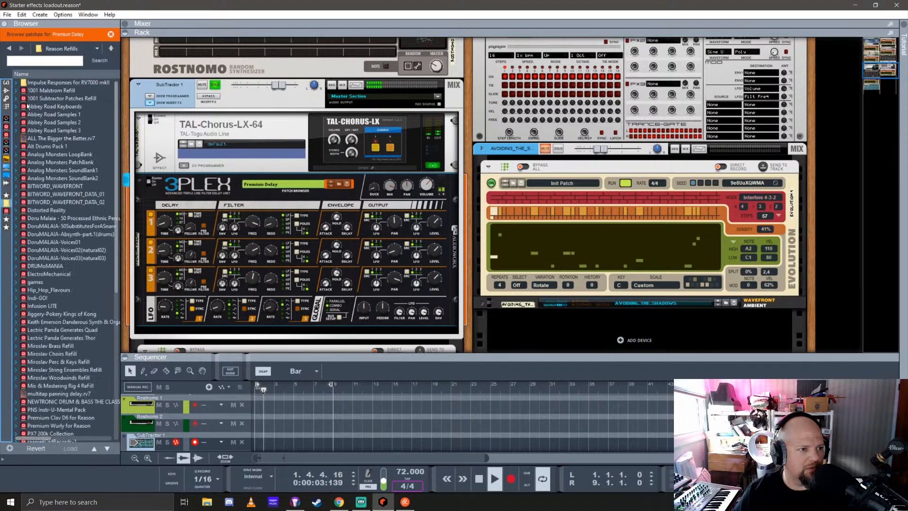
{"action": "left_click", "coordinate": [30, 59]}
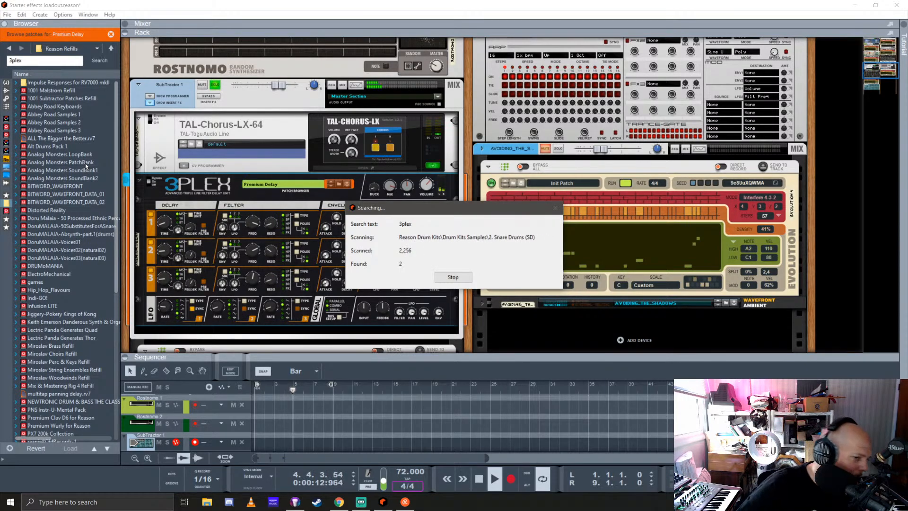
{"action": "left_click", "coordinate": [217, 184]}
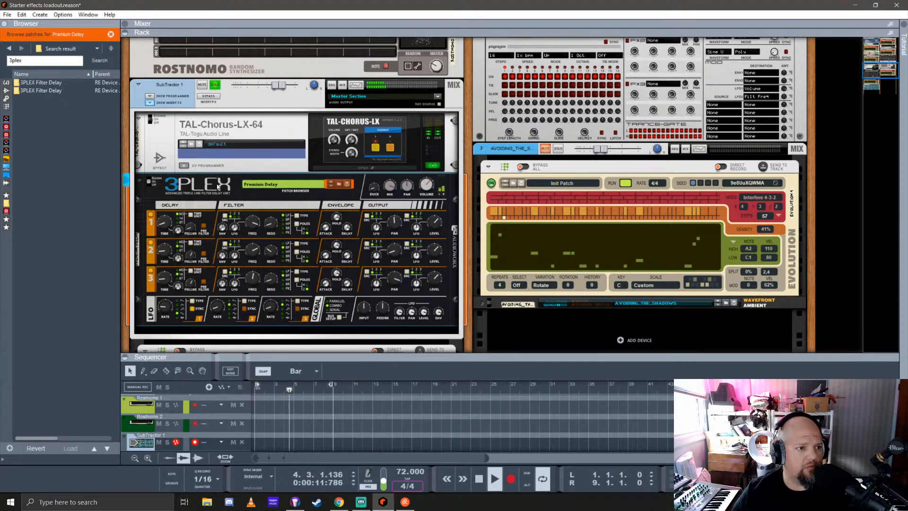
Look through the patches in both 3PLEX Filter Delay folders from the search
{"action": "double_click", "coordinate": [41, 83]}
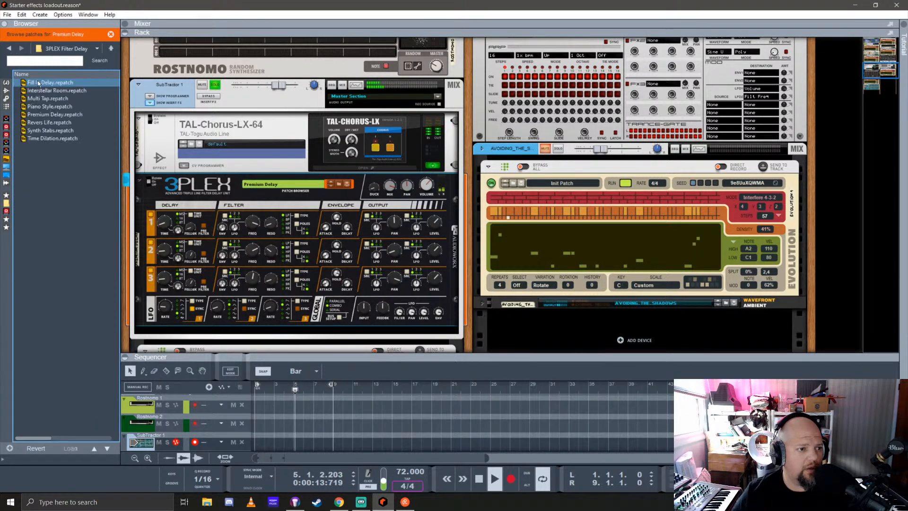
{"action": "left_click", "coordinate": [111, 49]}
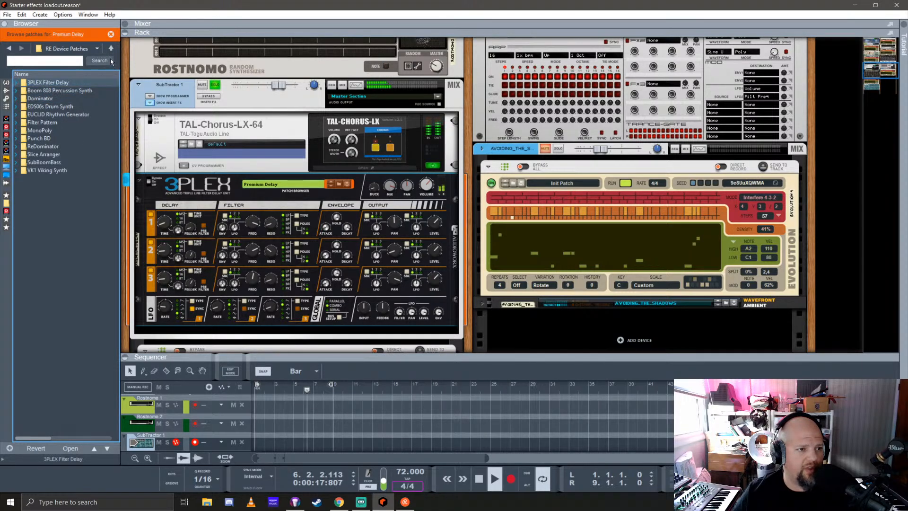
{"action": "left_click", "coordinate": [8, 48]}
{"action": "left_click", "coordinate": [9, 48]}
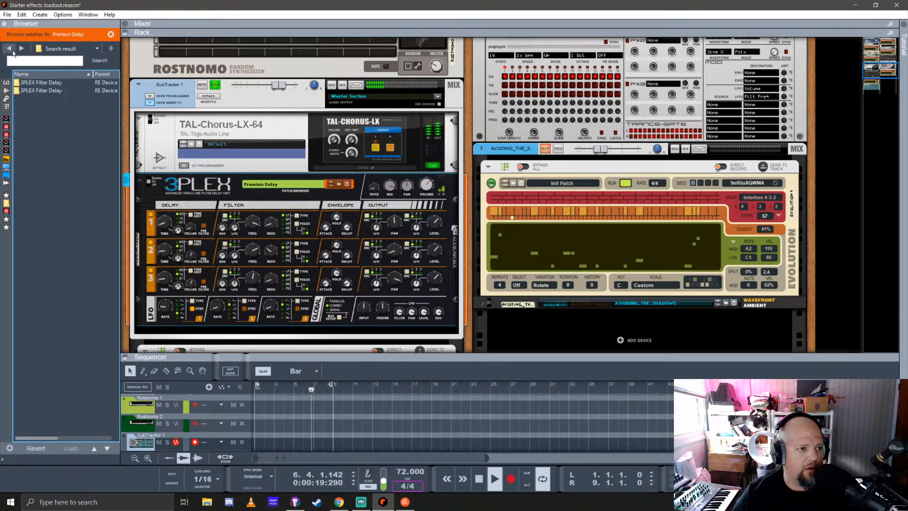
{"action": "double_click", "coordinate": [36, 94]}
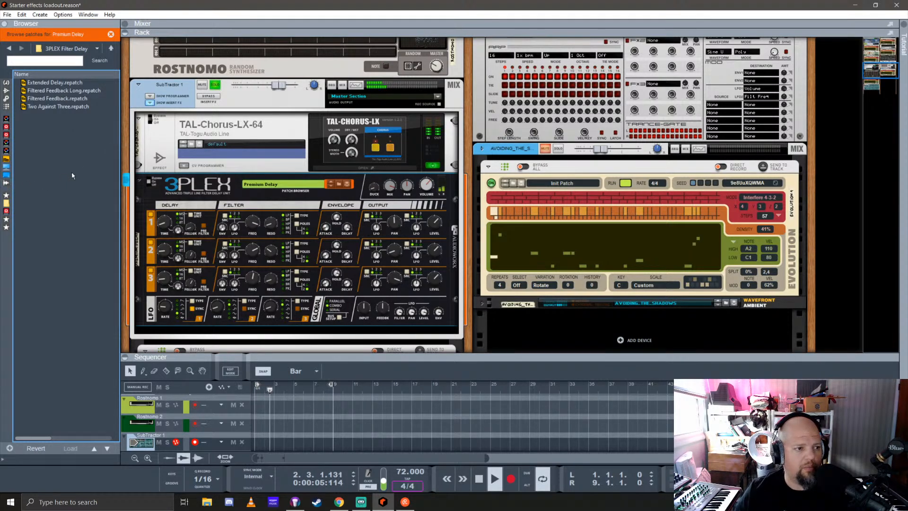
Try the Filtered Feedback Long patch in the 3Plex with an adjusted dry/wet mix, followed by the Extended Delay patch
{"action": "left_click", "coordinate": [54, 93]}
{"action": "double_click", "coordinate": [54, 91]}
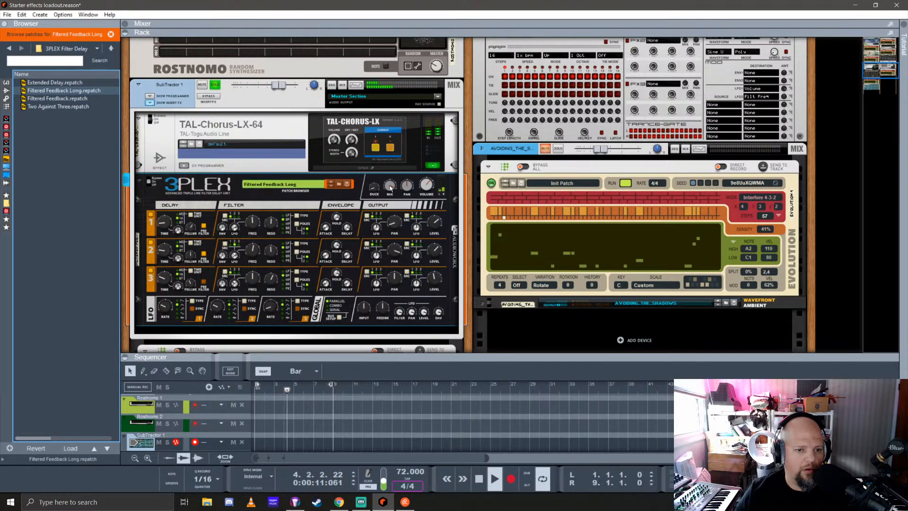
{"action": "left_click_drag", "start_coordinate": [390, 188], "coordinate": [394, 253]}
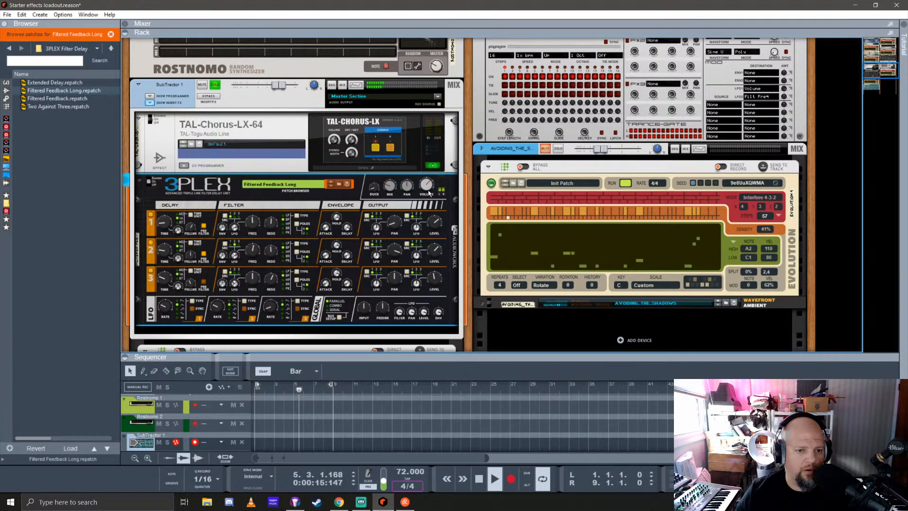
{"action": "mouse_move", "coordinate": [428, 193]}
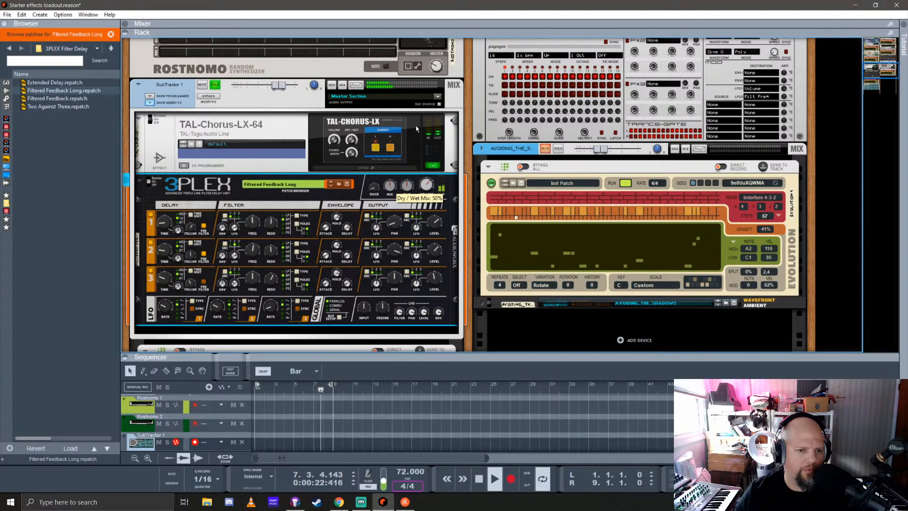
{"action": "left_click_drag", "start_coordinate": [398, 186], "coordinate": [399, 204]}
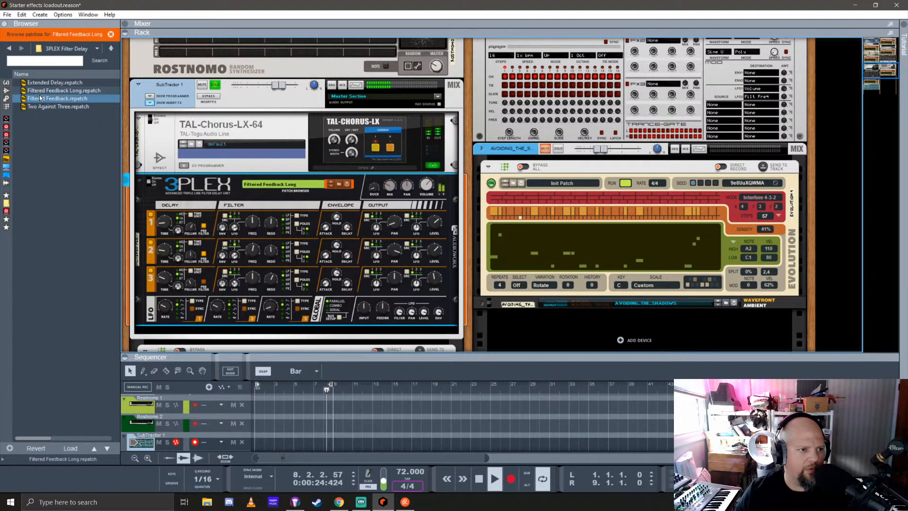
{"action": "left_click", "coordinate": [54, 82]}
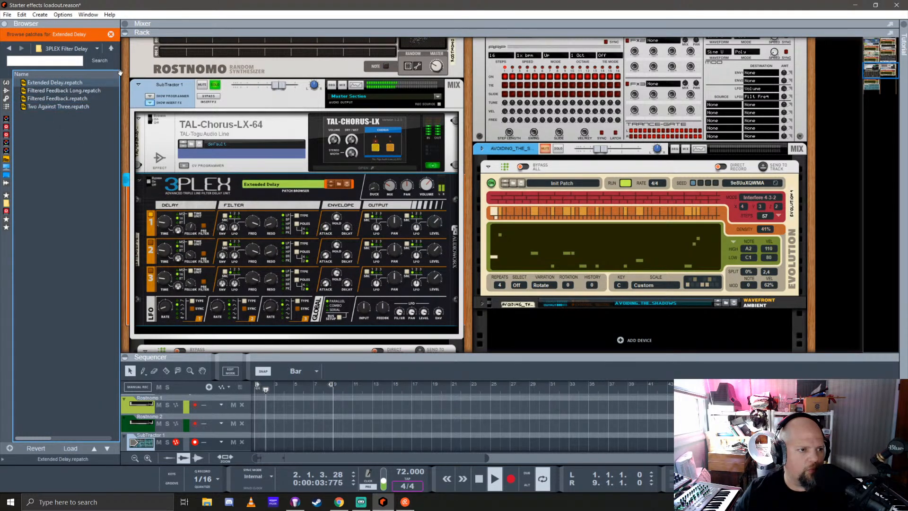
Load the Revers Life patch from the first 3PLEX Filter Delay folder and adjust the 3Plex's dry/wet mix
{"action": "left_click", "coordinate": [9, 48]}
{"action": "double_click", "coordinate": [64, 84]}
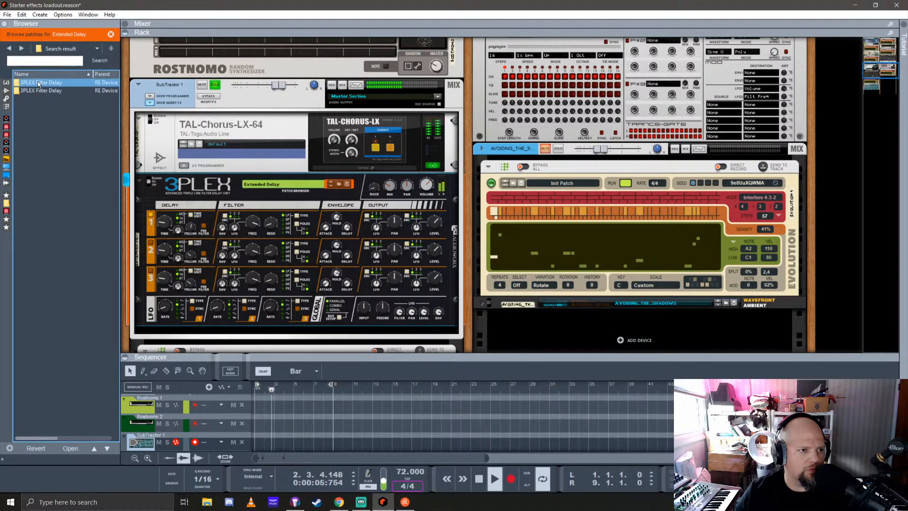
{"action": "left_click", "coordinate": [52, 138]}
{"action": "left_click", "coordinate": [43, 123]}
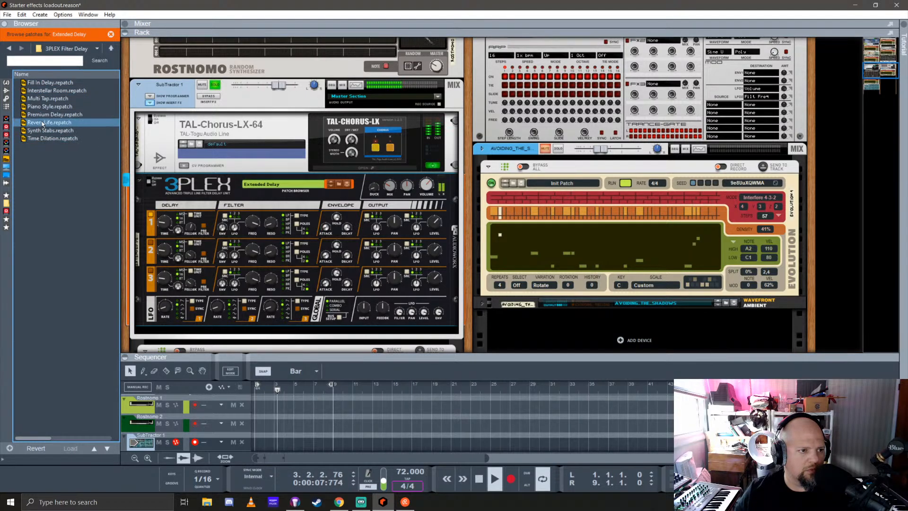
{"action": "double_click", "coordinate": [43, 123]}
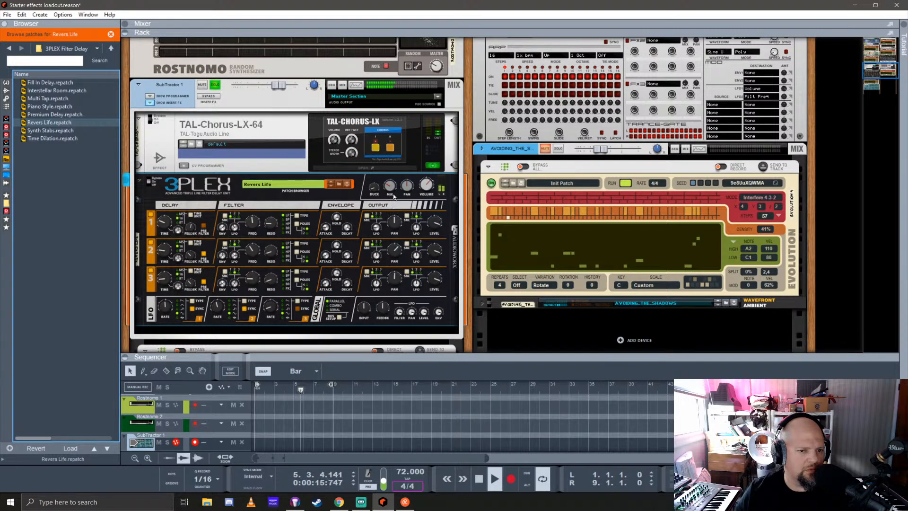
{"action": "left_click_drag", "start_coordinate": [391, 188], "coordinate": [392, 197]}
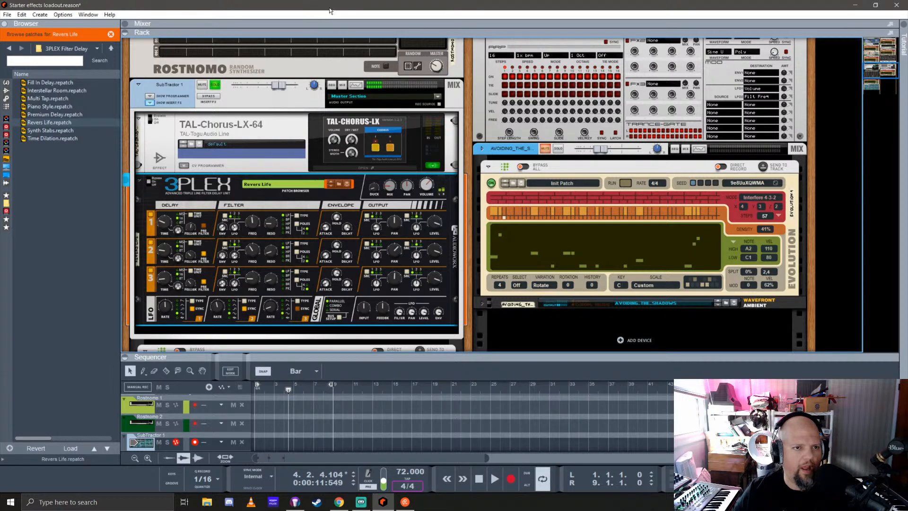
Fold away the insert effects on the SubTractor's mix channel and turn off its solo
{"action": "left_click", "coordinate": [151, 104]}
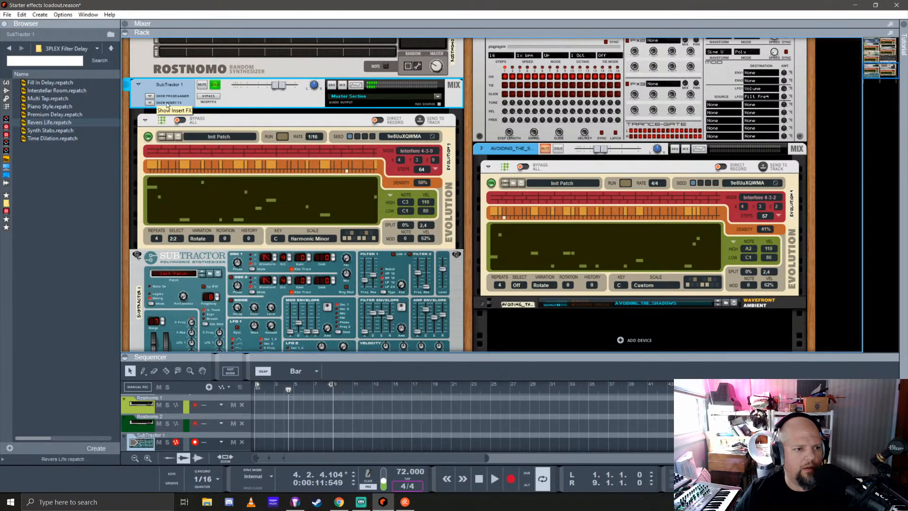
{"action": "left_click", "coordinate": [216, 84]}
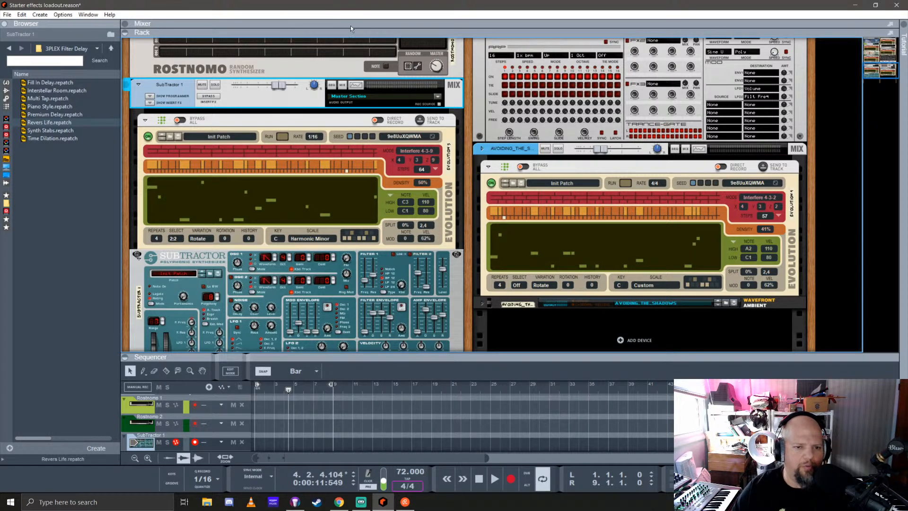
Randomise the pattern seeds in the SubTractor's Evolution player and select its first pattern
{"action": "left_click", "coordinate": [432, 138]}
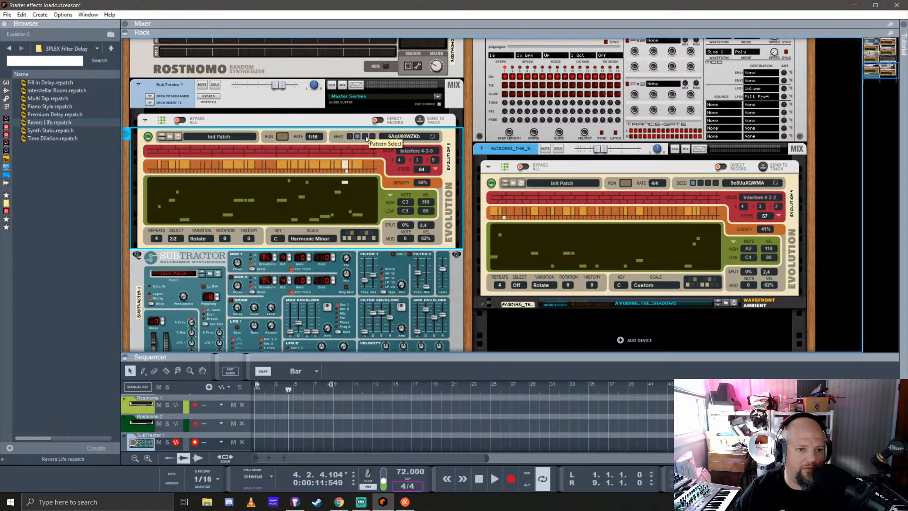
{"action": "left_click", "coordinate": [351, 137]}
{"action": "left_click", "coordinate": [350, 137]}
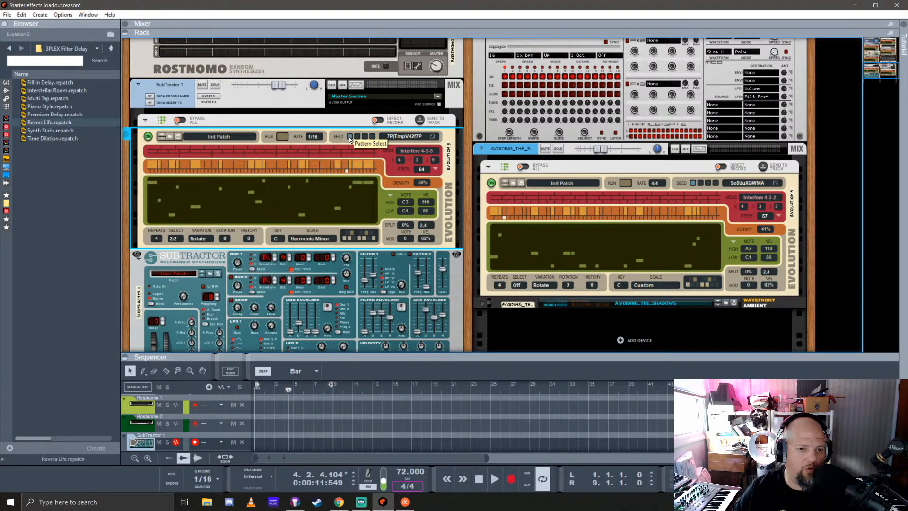
Inspect the cabling on the back of the SubTractor's Evolution player
{"action": "key", "text": "Tab"}
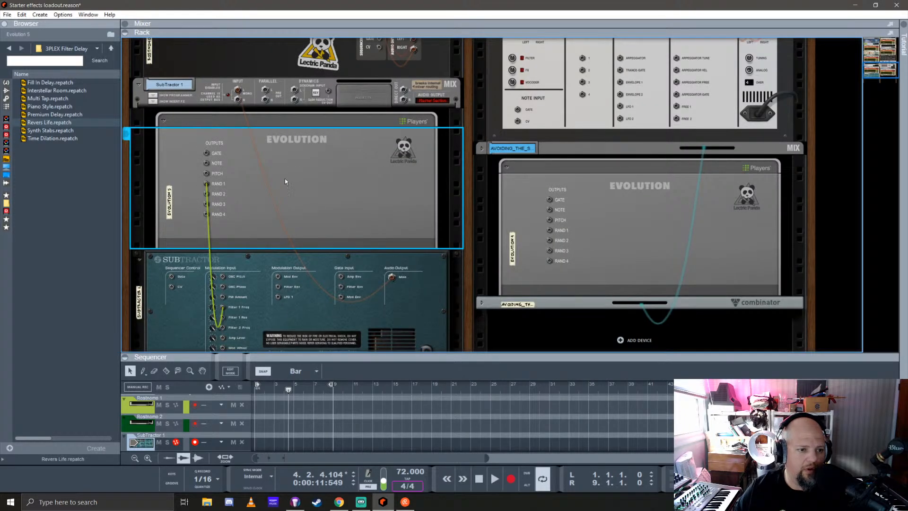
{"action": "key", "text": "Tab"}
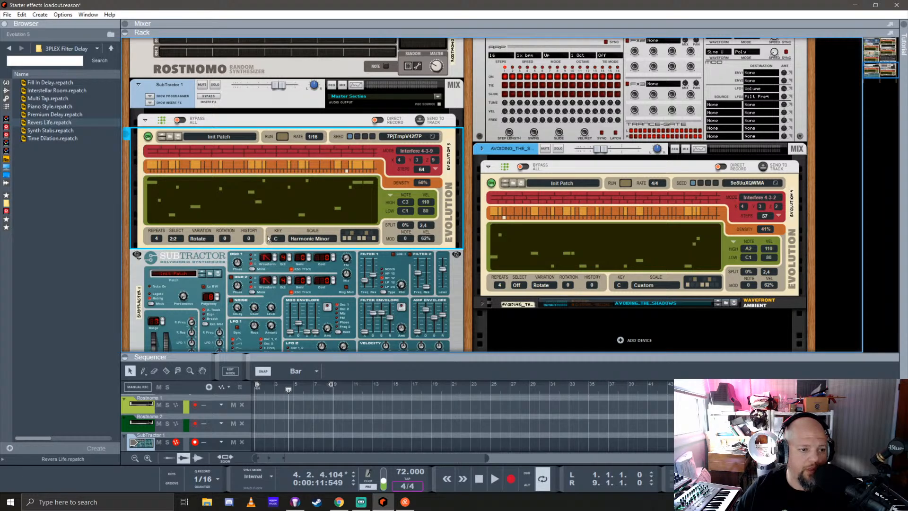
Start playback, lower the SubTractor's mix channel level and solo the channel
{"action": "key", "text": "space"}
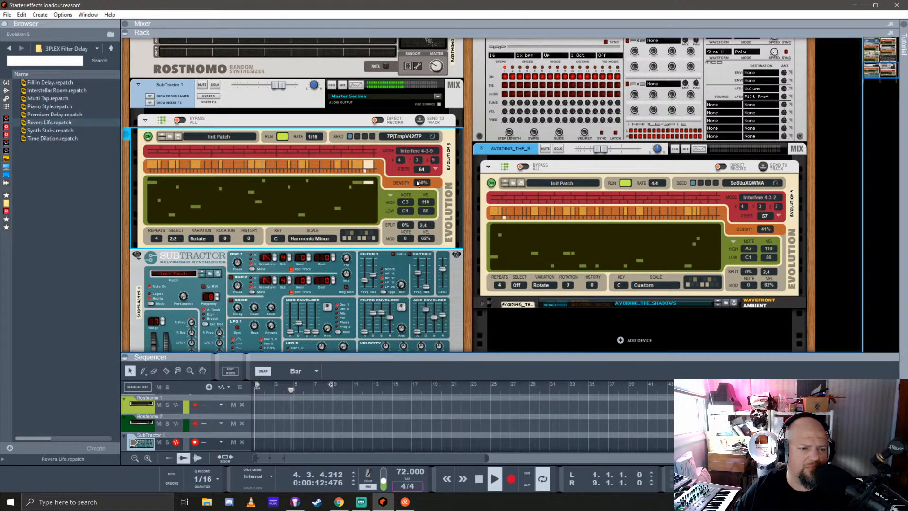
{"action": "mouse_move", "coordinate": [279, 86]}
{"action": "left_mouse_down"}
{"action": "mouse_move", "coordinate": [258, 85]}
{"action": "mouse_move", "coordinate": [270, 85]}
{"action": "left_mouse_up"}
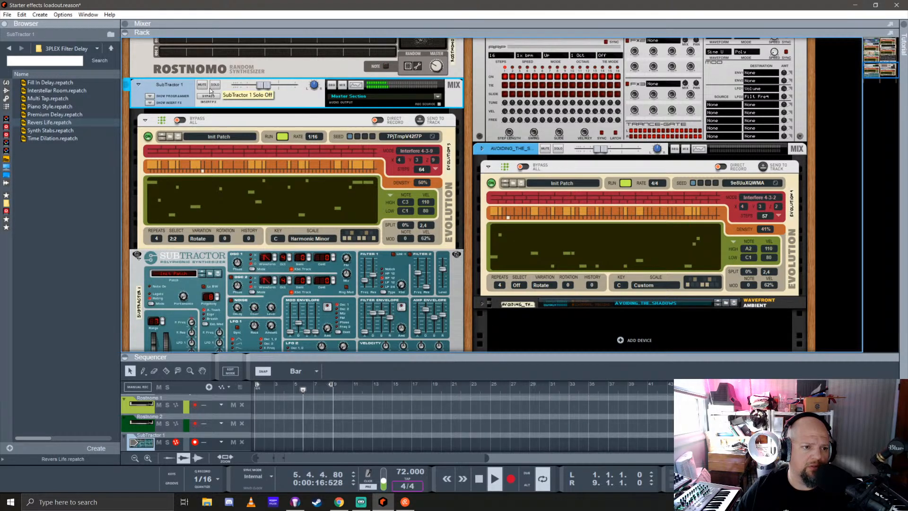
{"action": "left_click", "coordinate": [215, 85]}
Enable FX send 6 on the SubTractor 1 channel in the main mixer and return to the rack
{"action": "left_click_drag", "start_coordinate": [619, 33], "coordinate": [625, 341]}
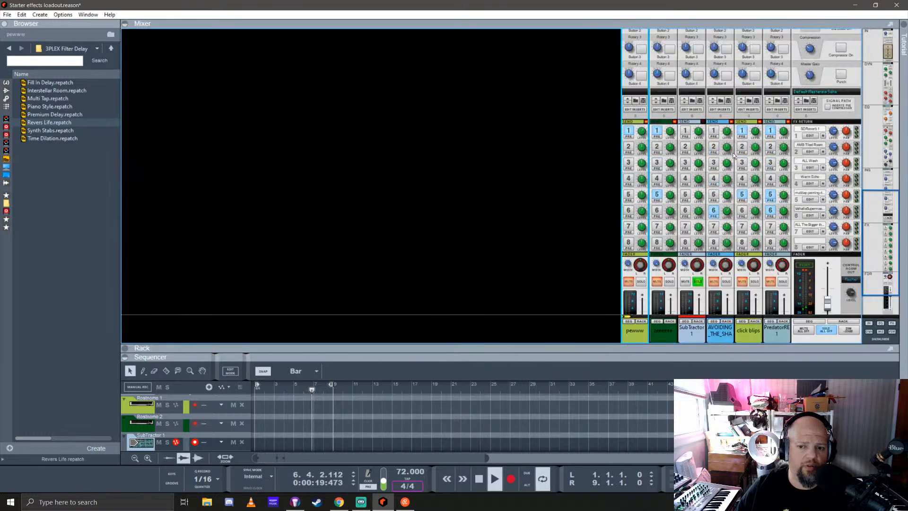
{"action": "left_click", "coordinate": [686, 211]}
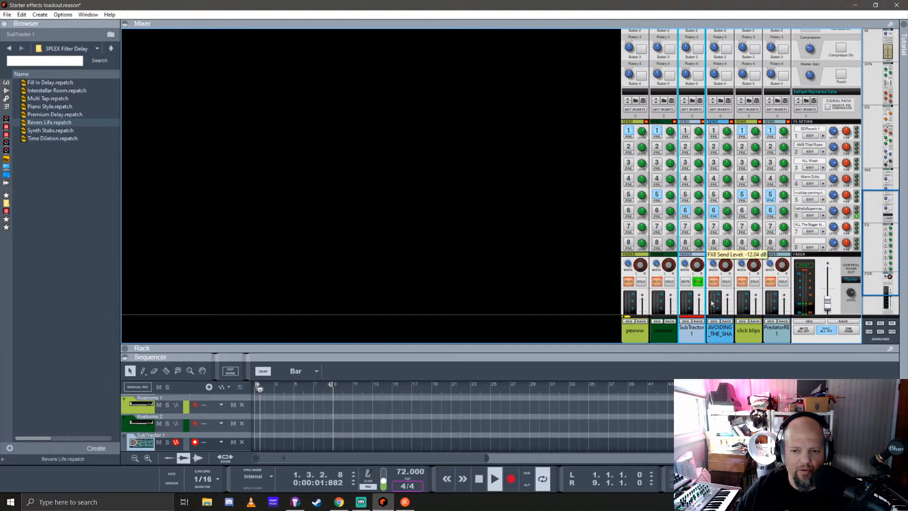
{"action": "left_click_drag", "start_coordinate": [693, 345], "coordinate": [666, 71]}
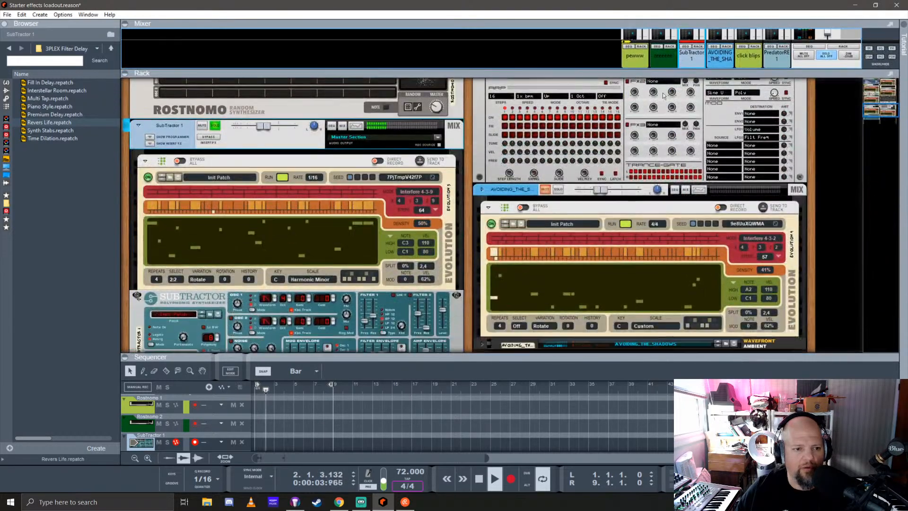
Unfold the SubTractor channel's insert effects and replace the 3Plex delay with a Polar Dual Pitch Shifter
{"action": "scroll", "coordinate": [219, 240], "scroll_direction": "down", "scroll_amount": 3}
{"action": "scroll", "coordinate": [220, 239], "scroll_direction": "up", "scroll_amount": 3}
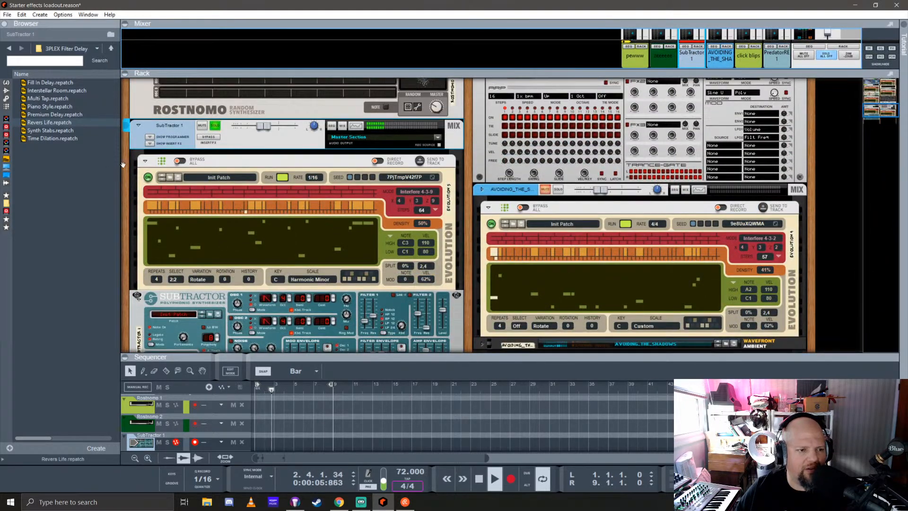
{"action": "left_click", "coordinate": [149, 143]}
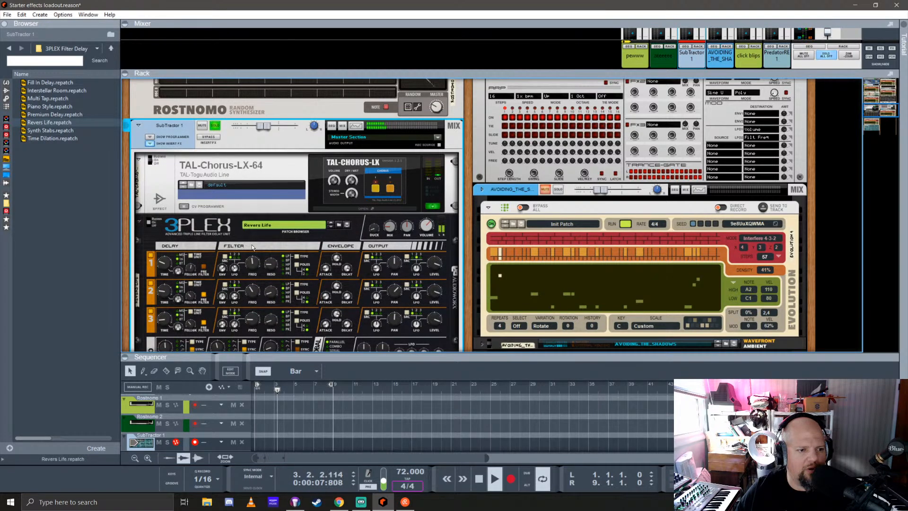
{"action": "left_click", "coordinate": [6, 90]}
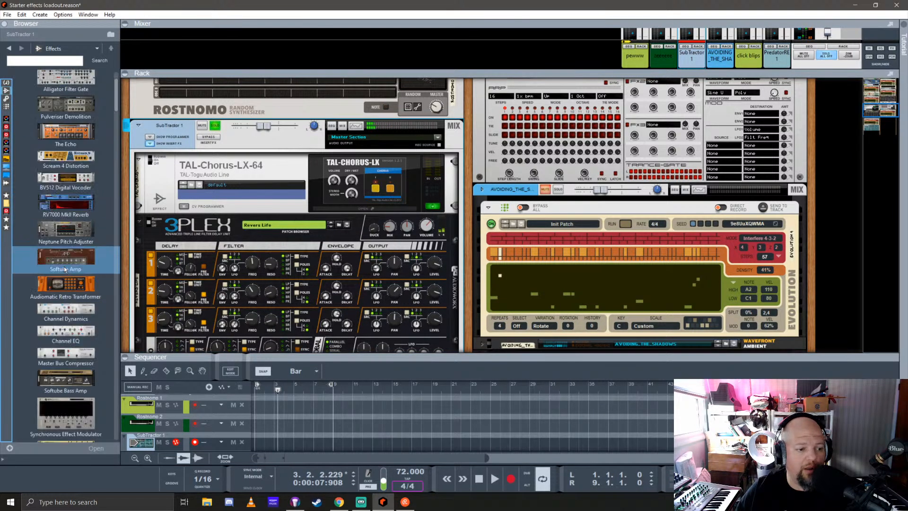
{"action": "scroll", "coordinate": [65, 269], "scroll_direction": "down", "scroll_amount": 15}
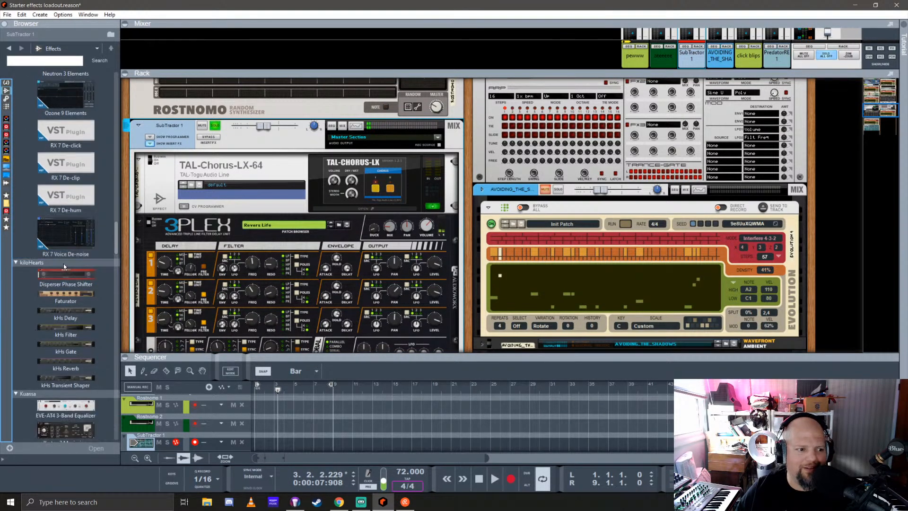
{"action": "scroll", "coordinate": [64, 263], "scroll_direction": "up", "scroll_amount": 15}
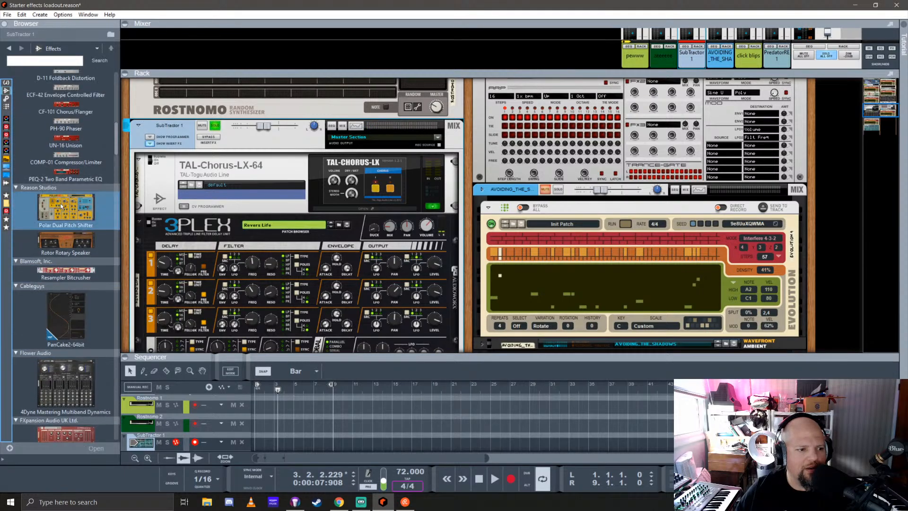
{"action": "left_click_drag", "start_coordinate": [62, 206], "coordinate": [282, 265]}
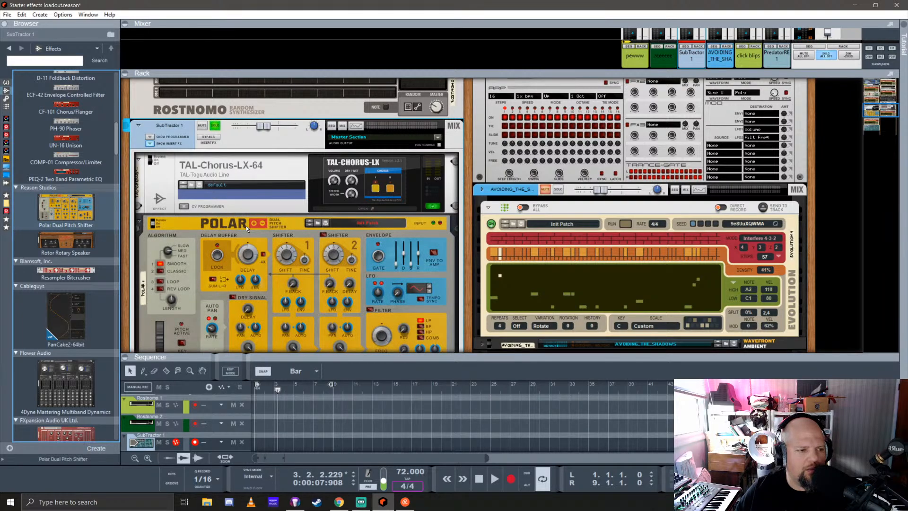
Load the Long Shimmer Delays patch from the Tweaky folder into the Polar and start playback
{"action": "left_click", "coordinate": [319, 224]}
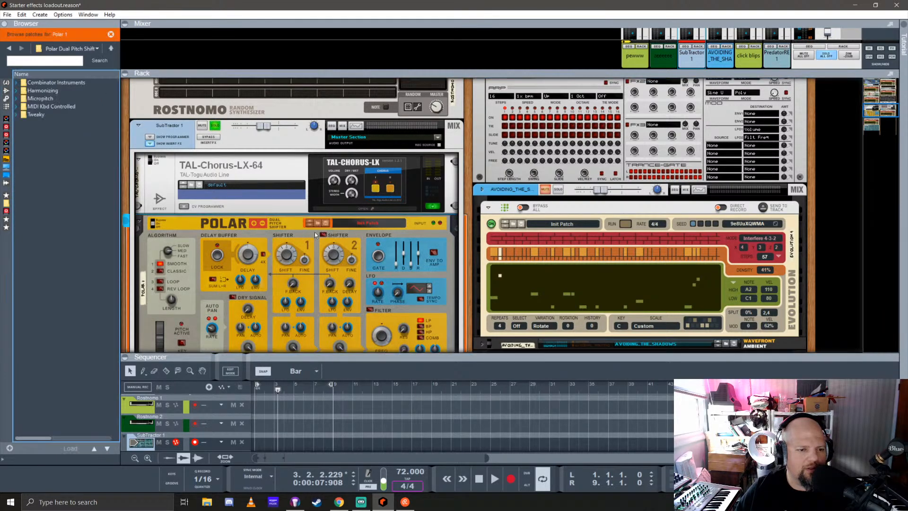
{"action": "left_click", "coordinate": [44, 116]}
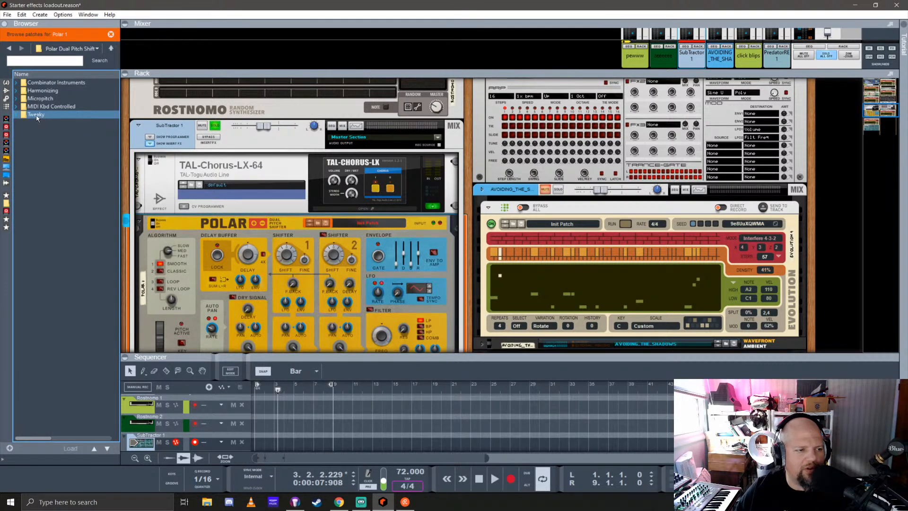
{"action": "double_click", "coordinate": [32, 115]}
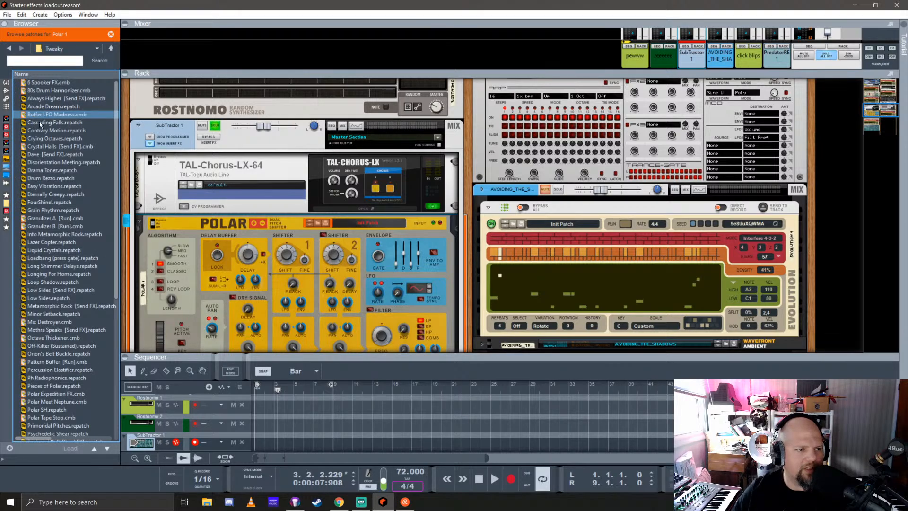
{"action": "scroll", "coordinate": [78, 297], "scroll_direction": "down", "scroll_amount": 5}
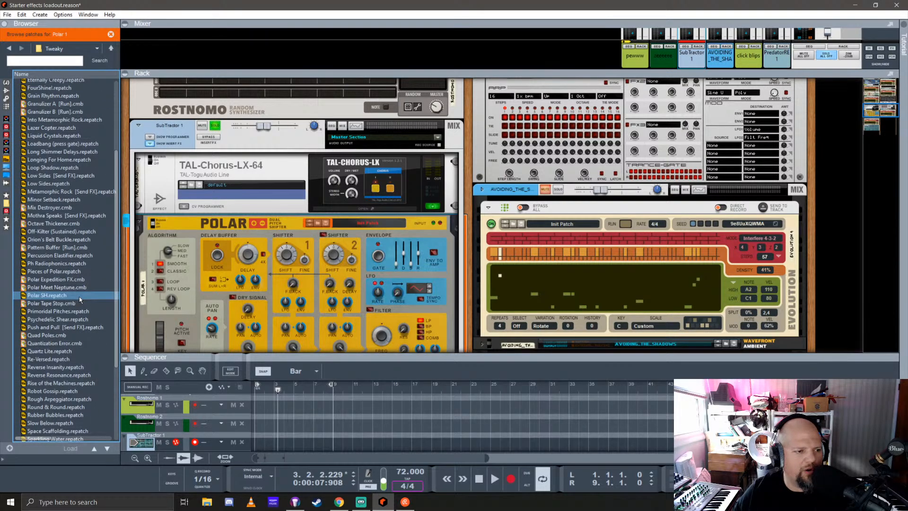
{"action": "left_click", "coordinate": [62, 152]}
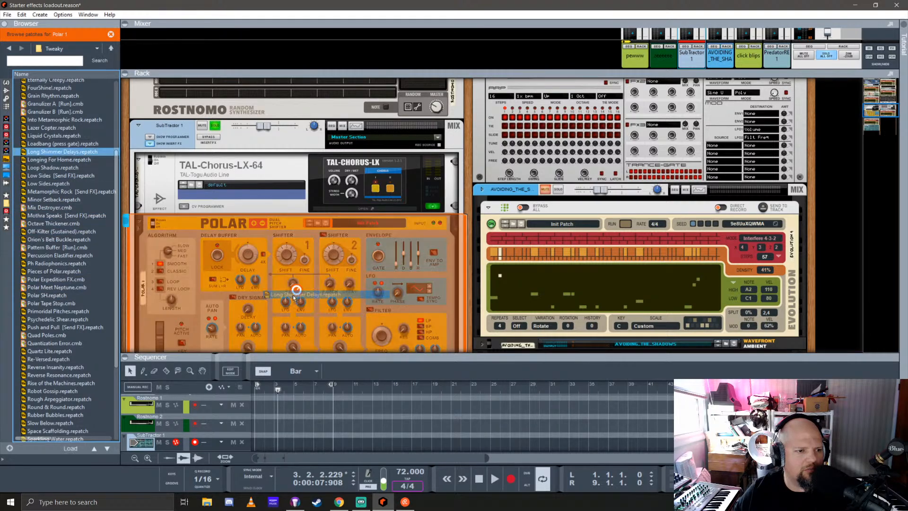
{"action": "key", "text": "space"}
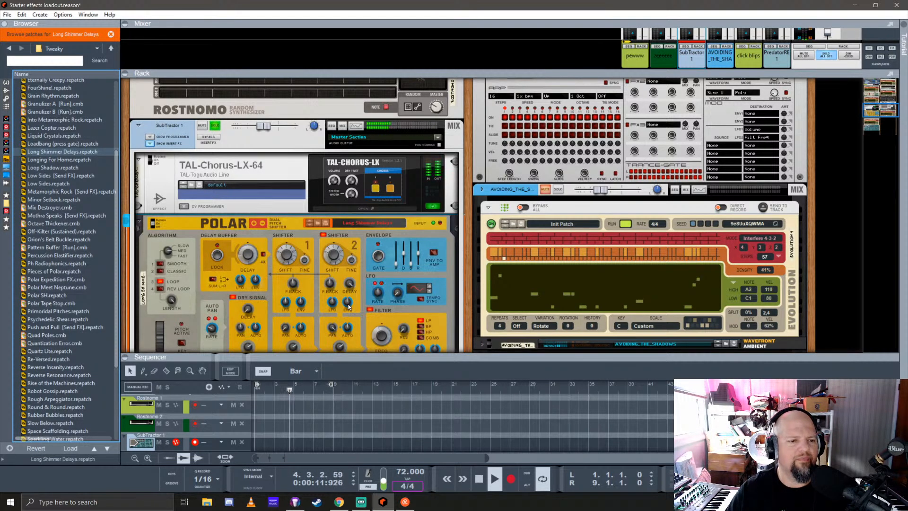
Browse the Evolution player's Combinators patch folders, including the list of patches in 03 PX7
{"action": "scroll", "coordinate": [600, 274], "scroll_direction": "down", "scroll_amount": 1}
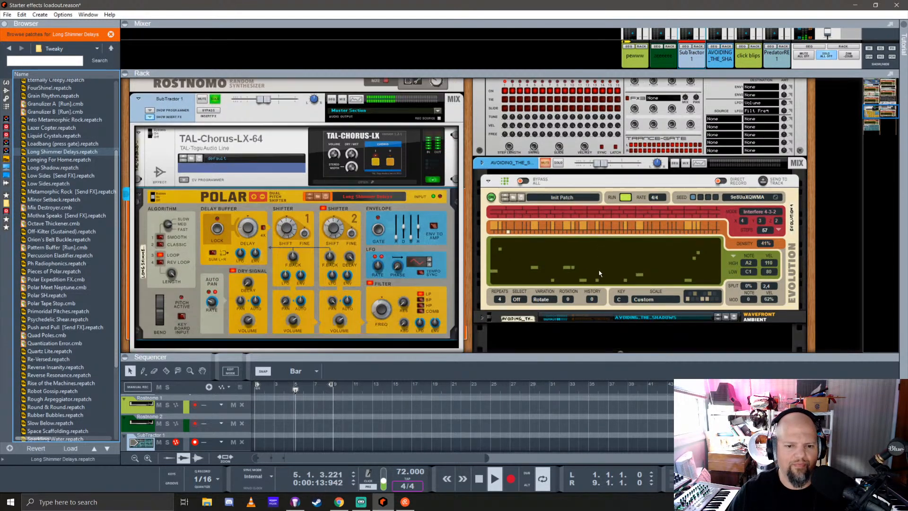
{"action": "scroll", "coordinate": [600, 273], "scroll_direction": "down", "scroll_amount": 1}
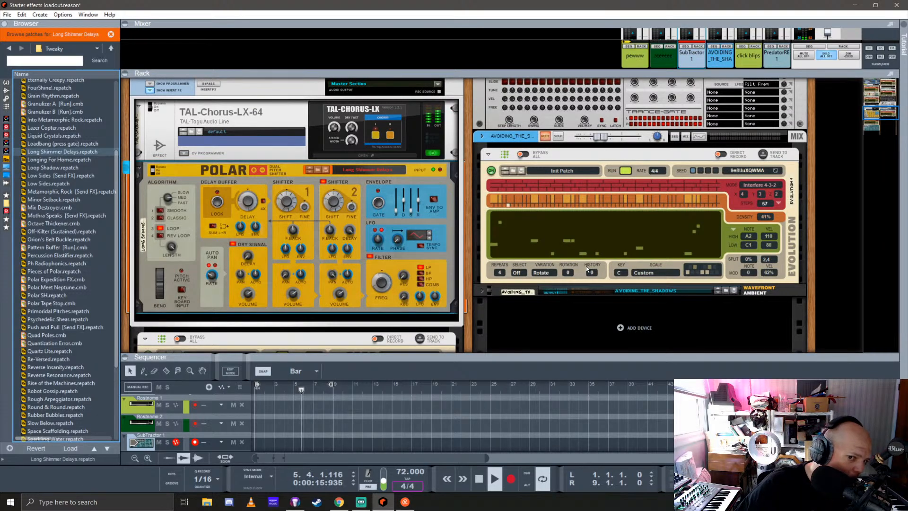
{"action": "left_click", "coordinate": [503, 187]}
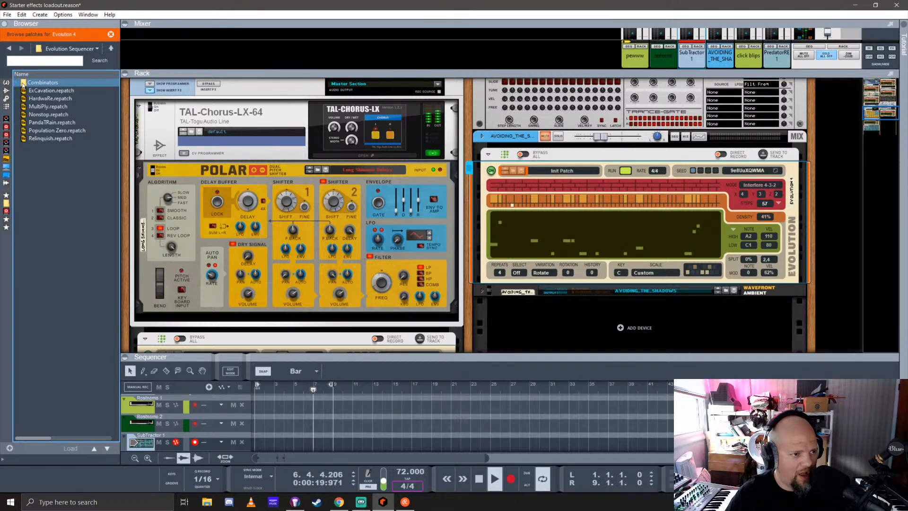
{"action": "left_click", "coordinate": [22, 84]}
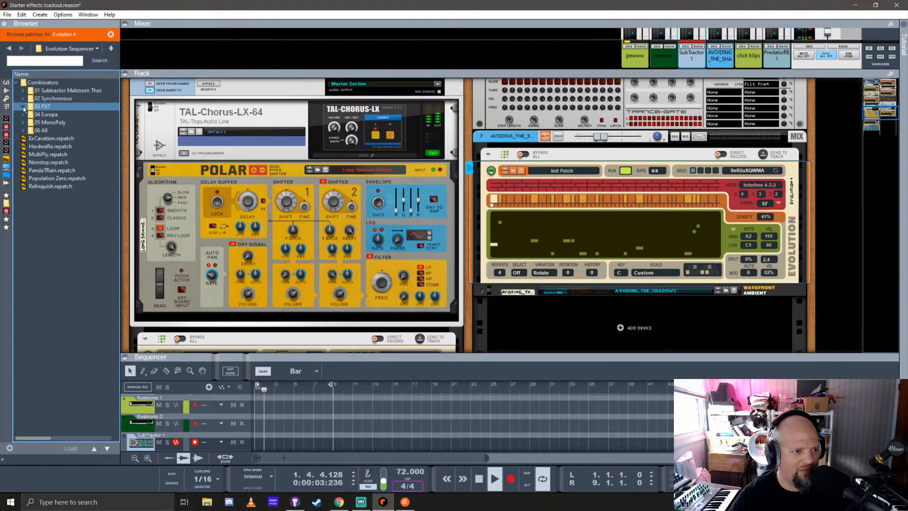
{"action": "double_click", "coordinate": [40, 107]}
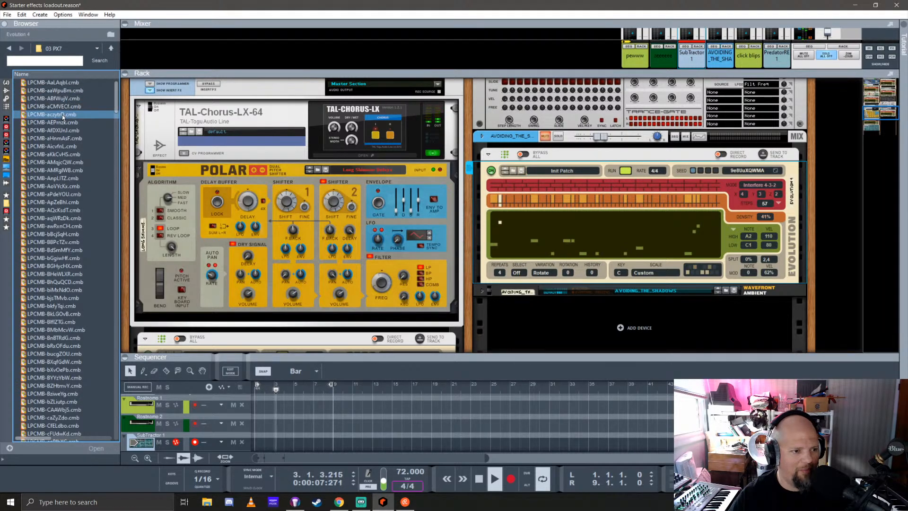
{"action": "scroll", "coordinate": [63, 283], "scroll_direction": "down", "scroll_amount": 10}
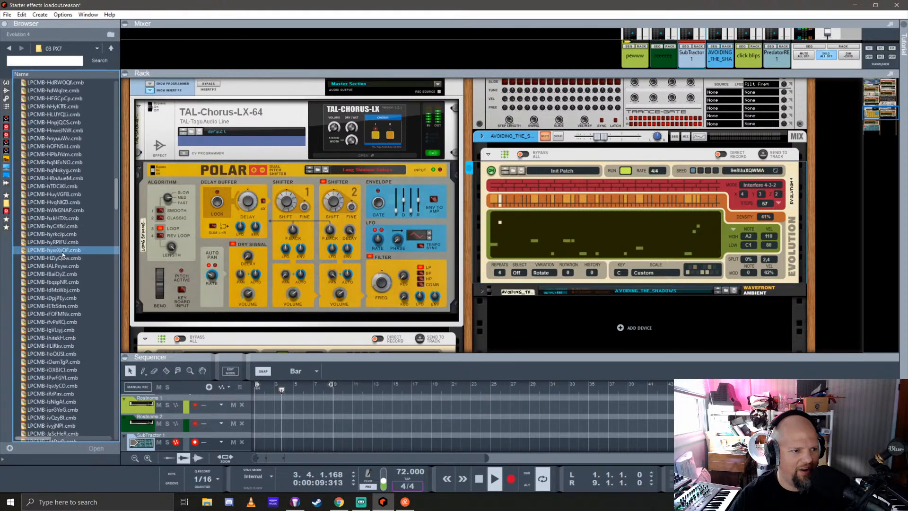
{"action": "scroll", "coordinate": [62, 252], "scroll_direction": "down", "scroll_amount": 14}
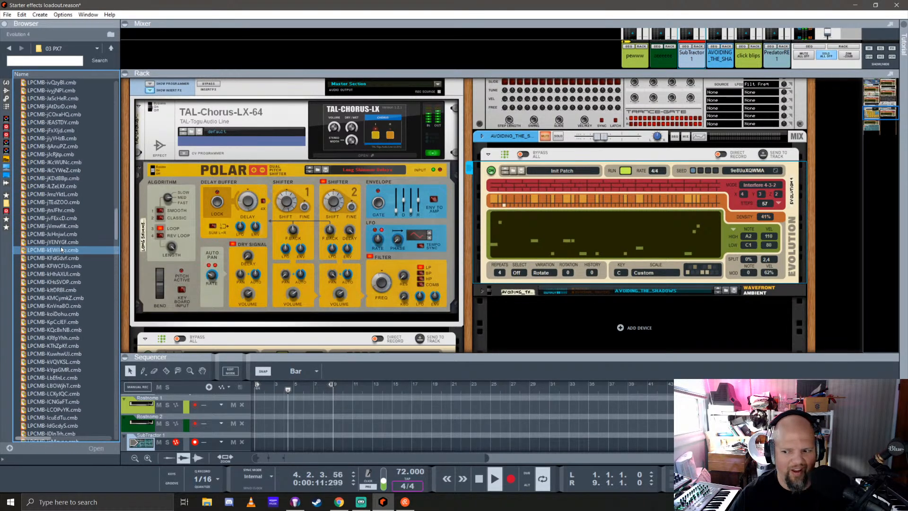
{"action": "scroll", "coordinate": [61, 246], "scroll_direction": "up", "scroll_amount": 20}
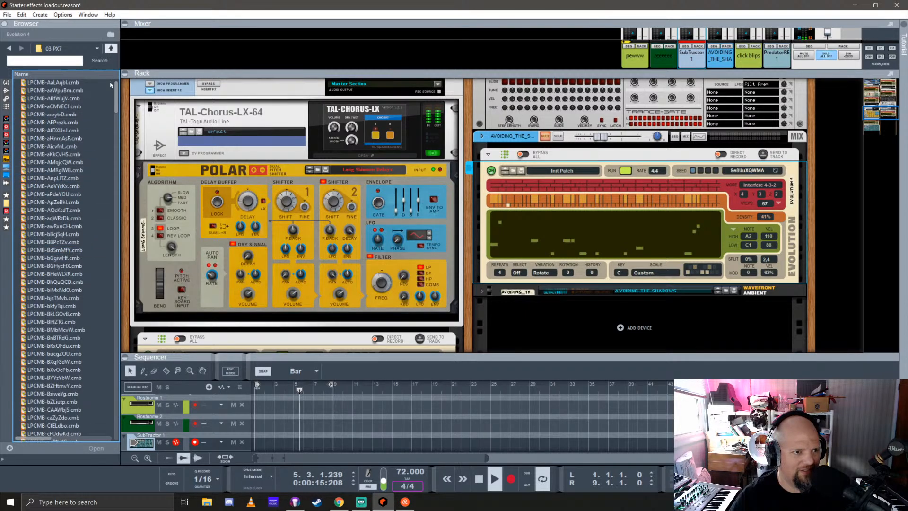
{"action": "left_click", "coordinate": [110, 47]}
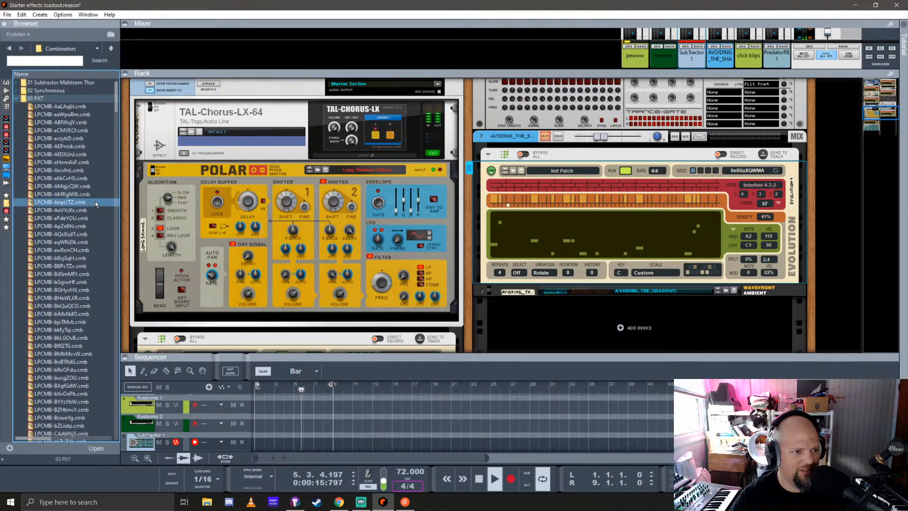
{"action": "left_click", "coordinate": [16, 98]}
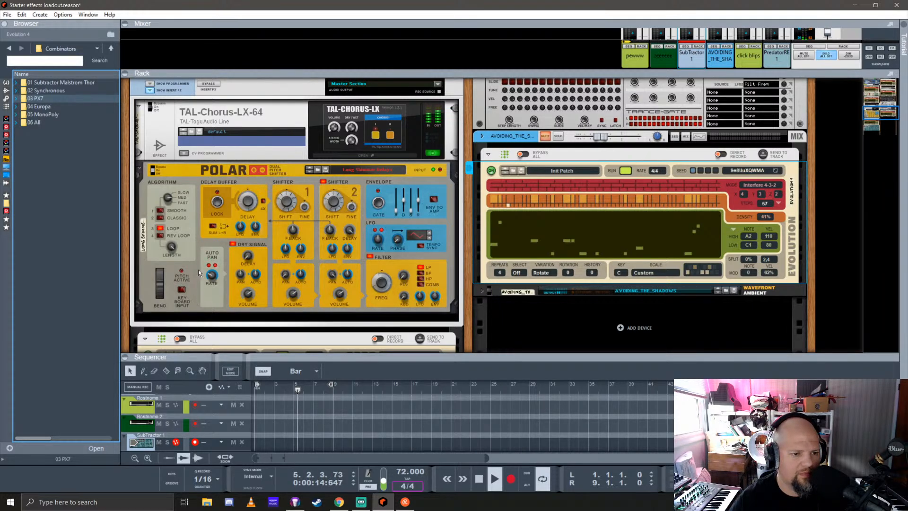
Try the Polar's delay buffer lock and cable the SubTractor's Evolution Rand 2 output to the Polar's Lock Delay Buffer gate input
{"action": "left_click", "coordinate": [216, 204]}
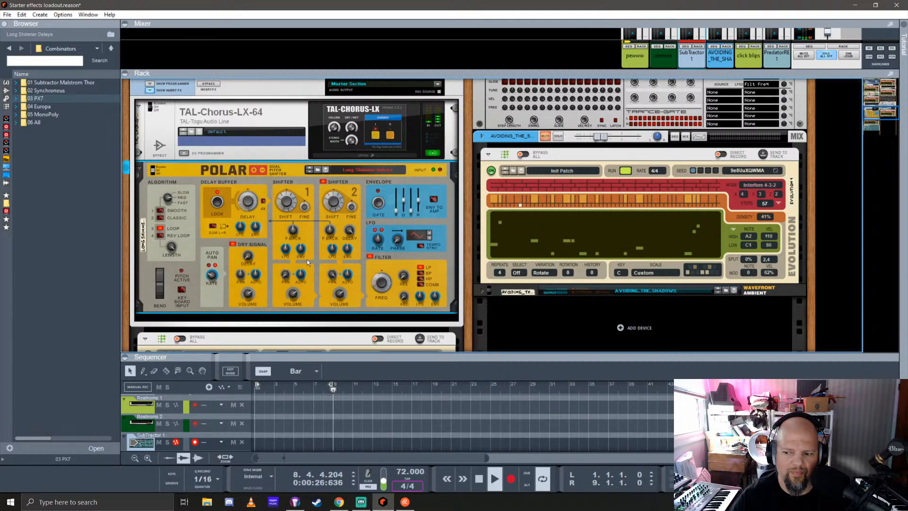
{"action": "scroll", "coordinate": [307, 259], "scroll_direction": "up", "scroll_amount": 2}
{"action": "scroll", "coordinate": [307, 261], "scroll_direction": "down", "scroll_amount": 1}
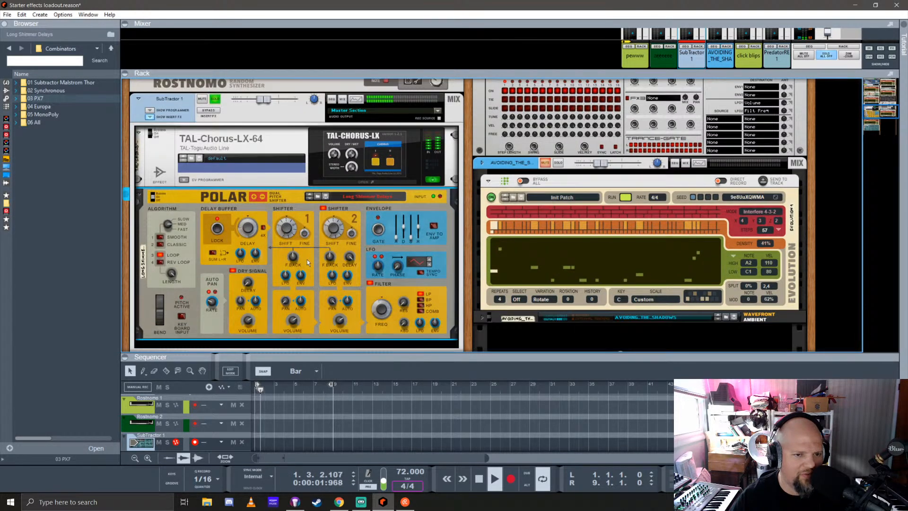
{"action": "scroll", "coordinate": [308, 261], "scroll_direction": "up", "scroll_amount": 1}
{"action": "scroll", "coordinate": [277, 259], "scroll_direction": "down", "scroll_amount": 1}
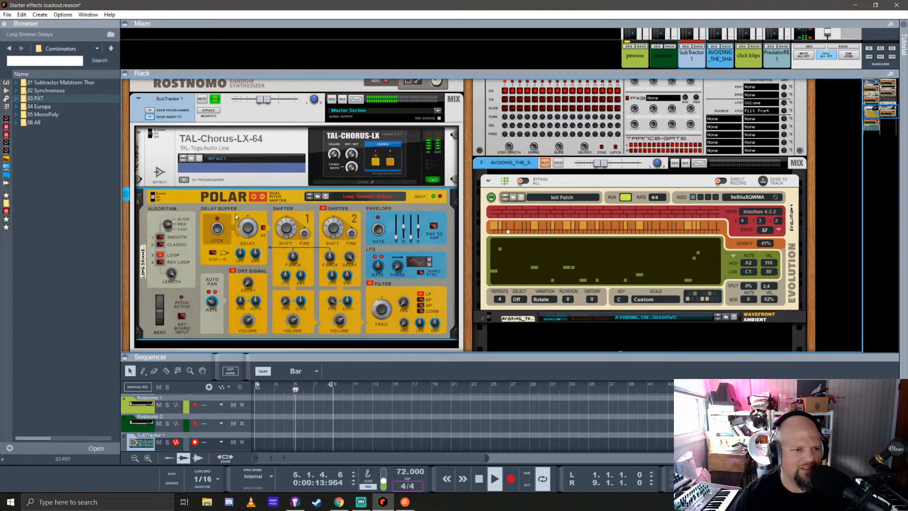
{"action": "scroll", "coordinate": [235, 214], "scroll_direction": "up", "scroll_amount": 2}
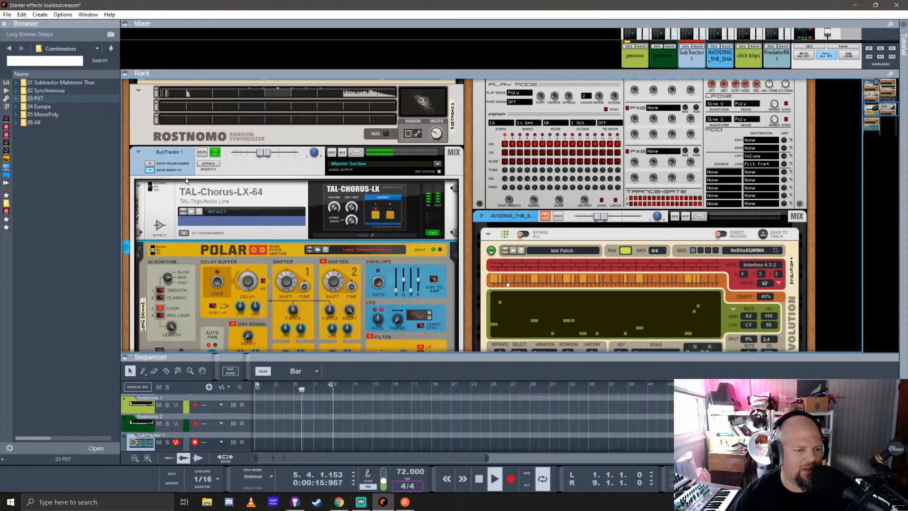
{"action": "scroll", "coordinate": [186, 180], "scroll_direction": "down", "scroll_amount": 6}
{"action": "key", "text": "Tab"}
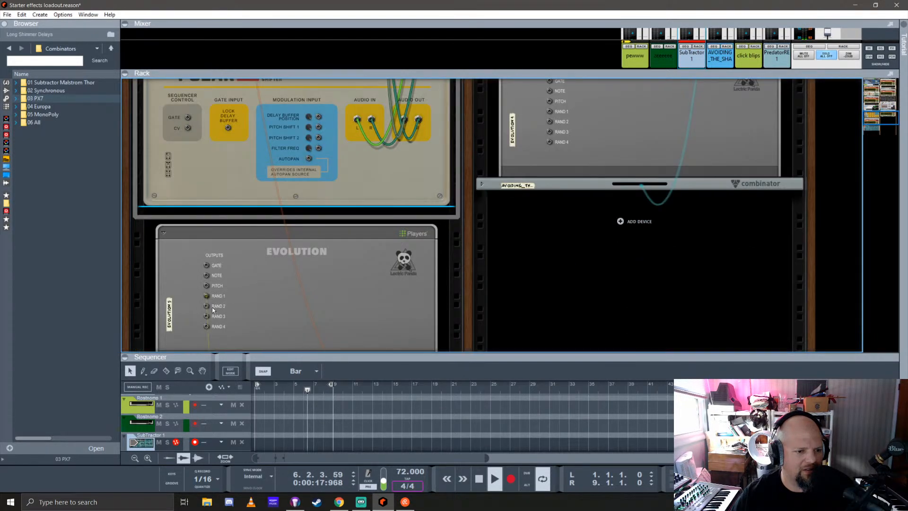
{"action": "left_click_drag", "start_coordinate": [207, 307], "coordinate": [228, 209]}
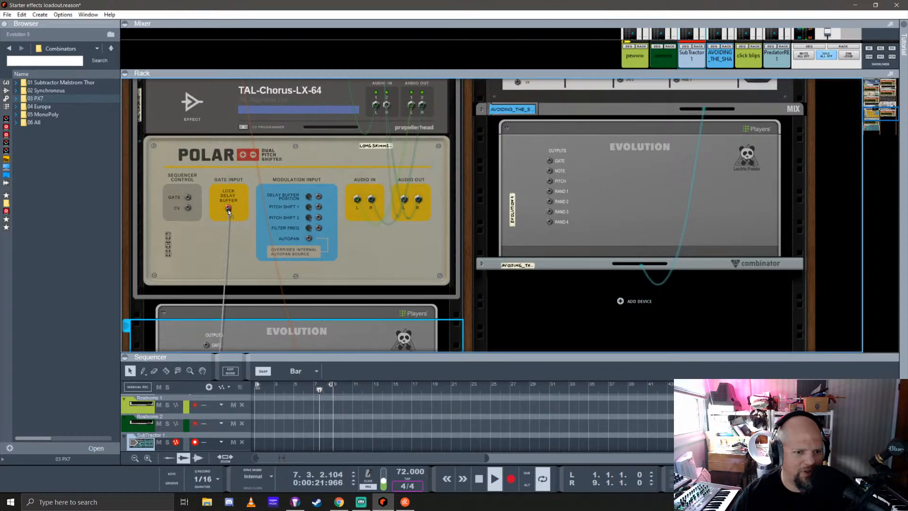
Return to the rack's front view and set the rate of the SubTractor's Evolution player to 1/4
{"action": "key", "text": "Tab"}
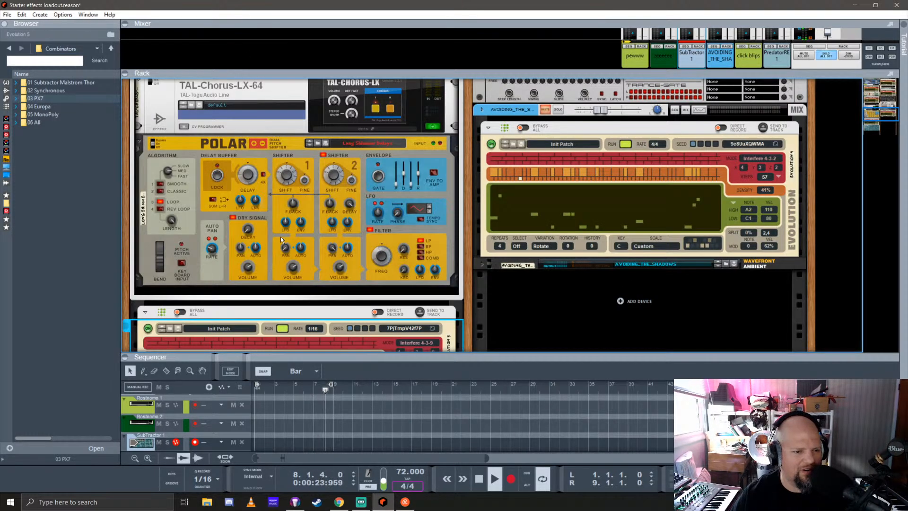
{"action": "scroll", "coordinate": [231, 155], "scroll_direction": "up", "scroll_amount": 3}
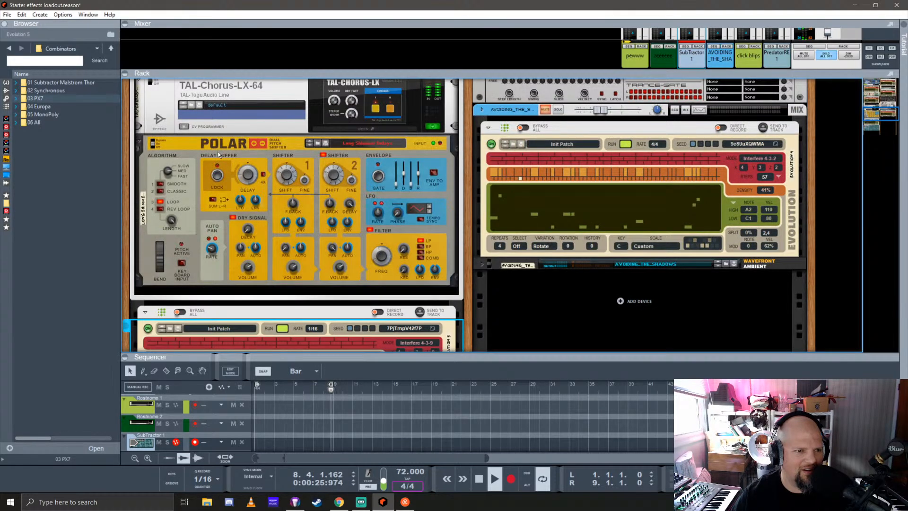
{"action": "scroll", "coordinate": [217, 151], "scroll_direction": "up", "scroll_amount": 4}
{"action": "scroll", "coordinate": [214, 124], "scroll_direction": "down", "scroll_amount": 9}
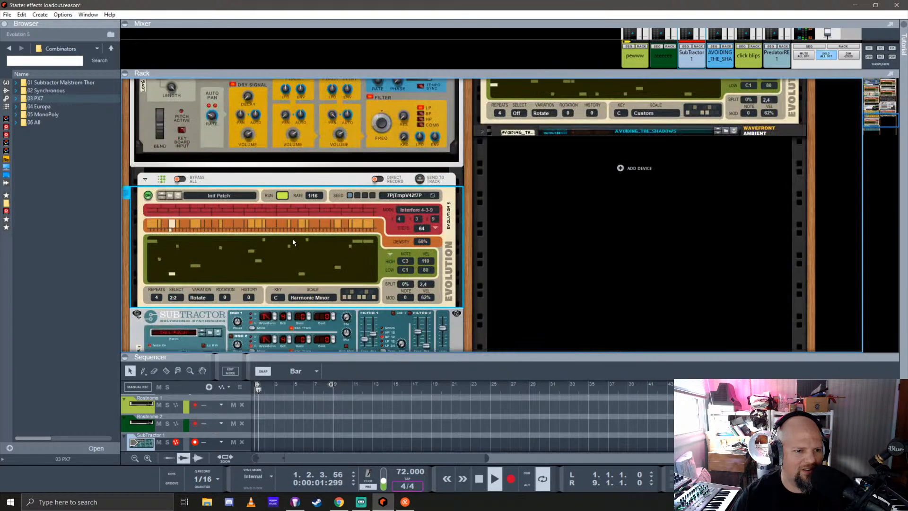
{"action": "scroll", "coordinate": [320, 220], "scroll_direction": "up", "scroll_amount": 3}
{"action": "scroll", "coordinate": [296, 222], "scroll_direction": "down", "scroll_amount": 4}
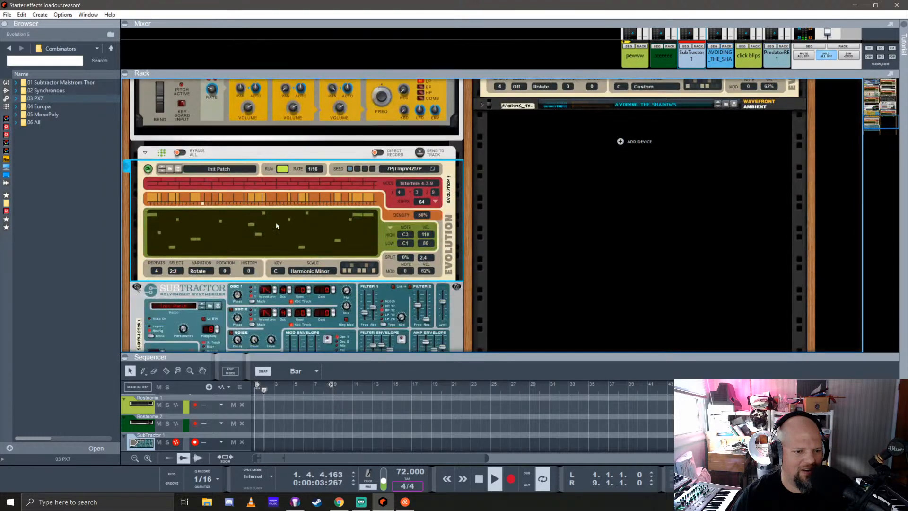
{"action": "left_click", "coordinate": [320, 169]}
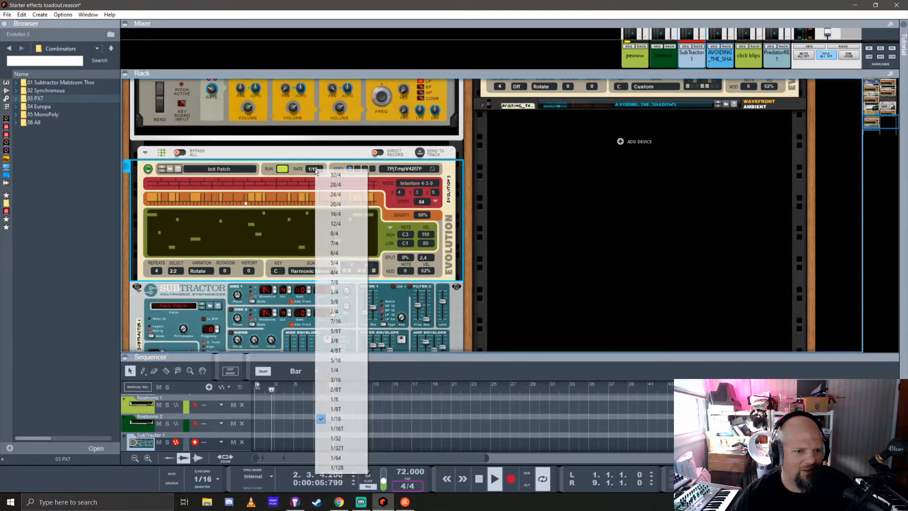
{"action": "left_click", "coordinate": [352, 370]}
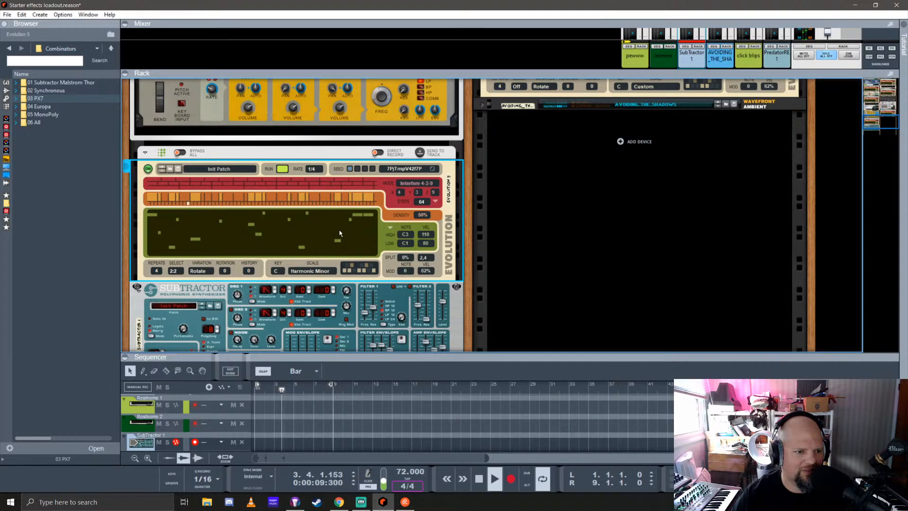
Expand the mixer to check the SubTractor channel's effect sends, and collapse it again to enlarge the rack
{"action": "scroll", "coordinate": [263, 175], "scroll_direction": "up", "scroll_amount": 3}
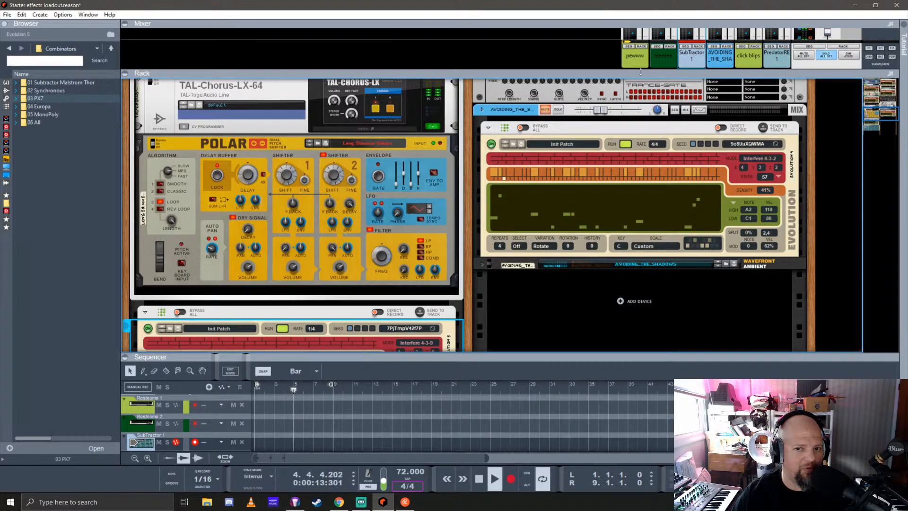
{"action": "left_click_drag", "start_coordinate": [640, 71], "coordinate": [662, 251]}
{"action": "left_click", "coordinate": [687, 131]}
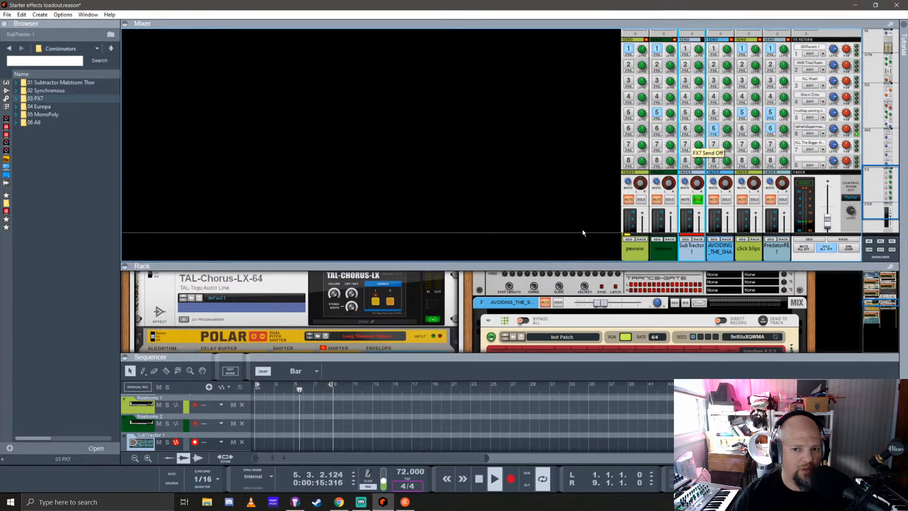
{"action": "left_click_drag", "start_coordinate": [490, 269], "coordinate": [473, 29]}
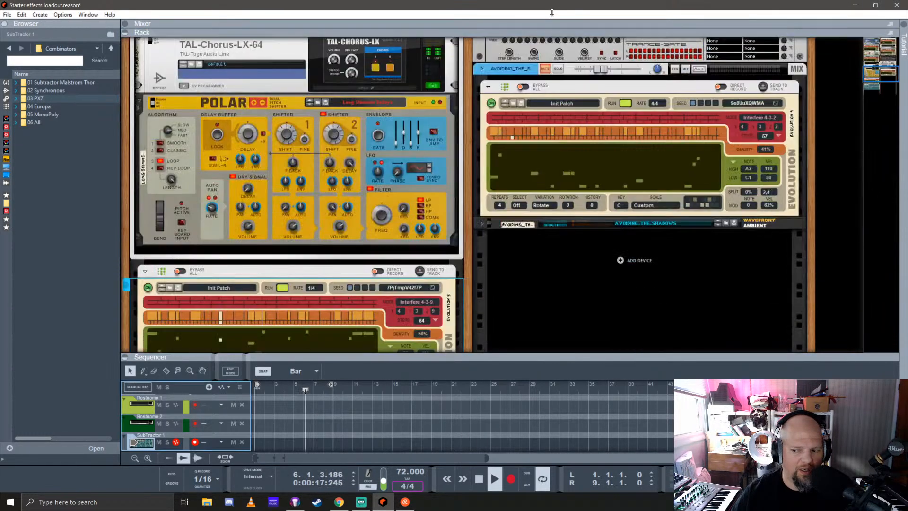
Browse the effects device list, from the built-in devices through the third-party makers, for an effect to follow the Polar
{"action": "left_click", "coordinate": [6, 90]}
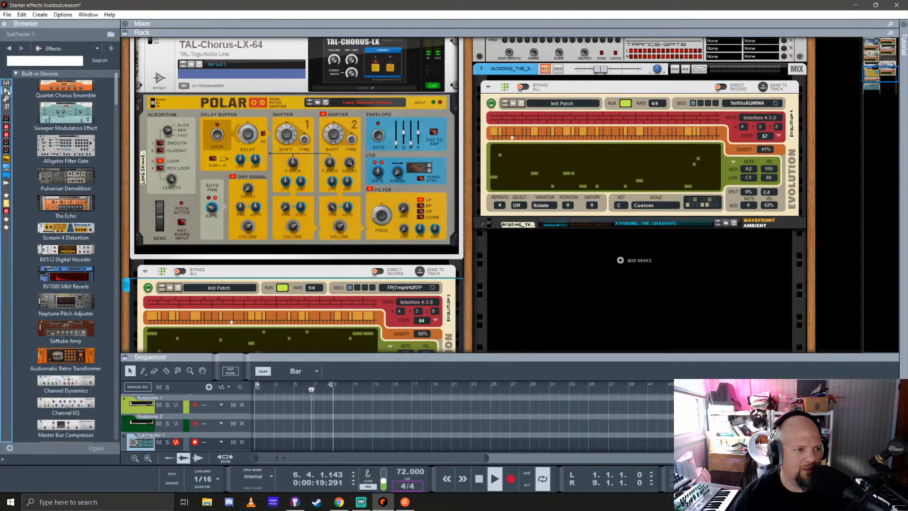
{"action": "left_click", "coordinate": [69, 205]}
{"action": "scroll", "coordinate": [70, 205], "scroll_direction": "down", "scroll_amount": 10}
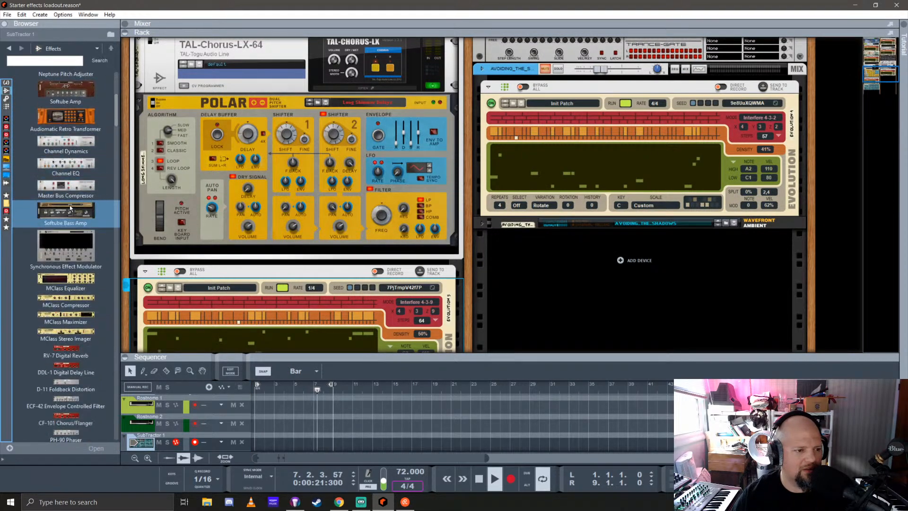
{"action": "scroll", "coordinate": [68, 200], "scroll_direction": "down", "scroll_amount": 15}
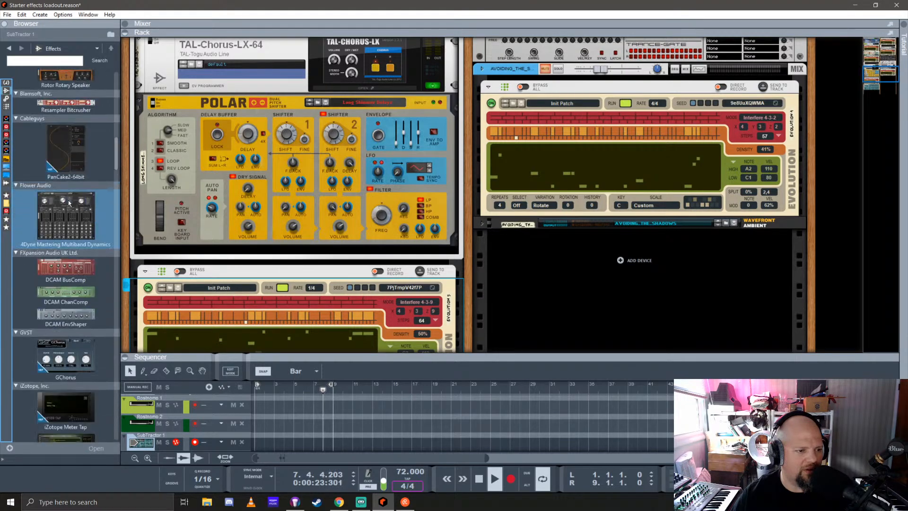
{"action": "scroll", "coordinate": [68, 200], "scroll_direction": "down", "scroll_amount": 15}
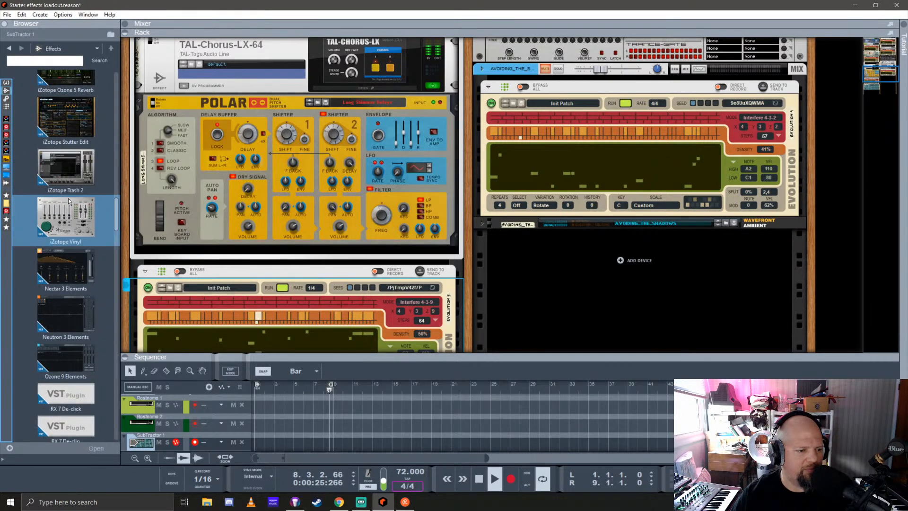
{"action": "scroll", "coordinate": [68, 198], "scroll_direction": "down", "scroll_amount": 15}
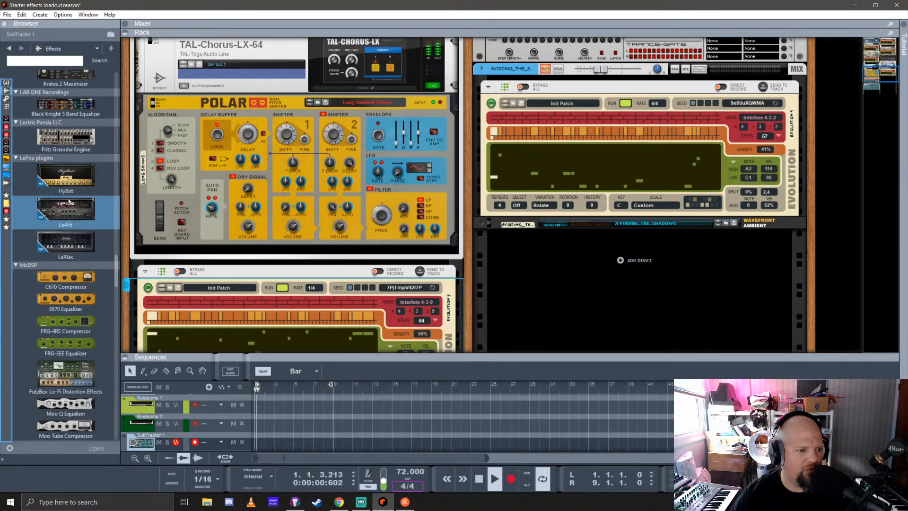
{"action": "scroll", "coordinate": [69, 199], "scroll_direction": "down", "scroll_amount": 15}
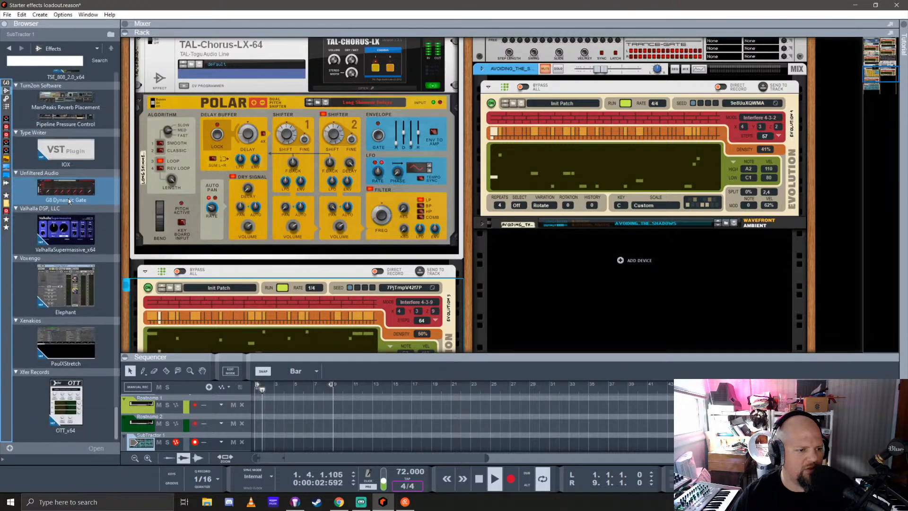
{"action": "scroll", "coordinate": [68, 199], "scroll_direction": "down", "scroll_amount": 15}
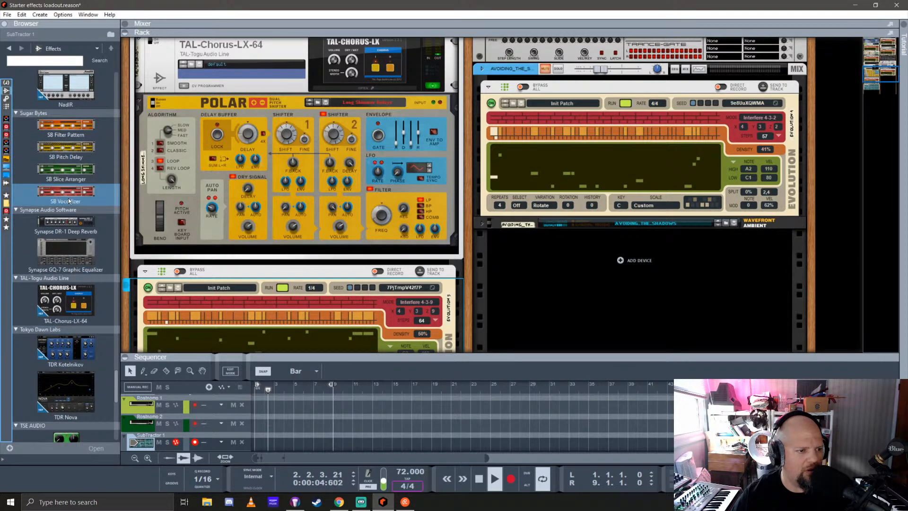
{"action": "scroll", "coordinate": [69, 200], "scroll_direction": "up", "scroll_amount": 15}
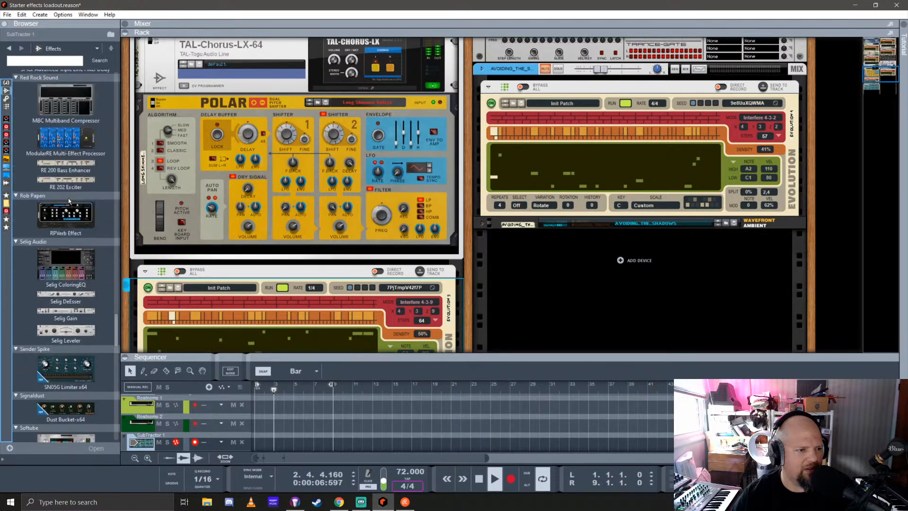
{"action": "scroll", "coordinate": [69, 166], "scroll_direction": "down", "scroll_amount": 10}
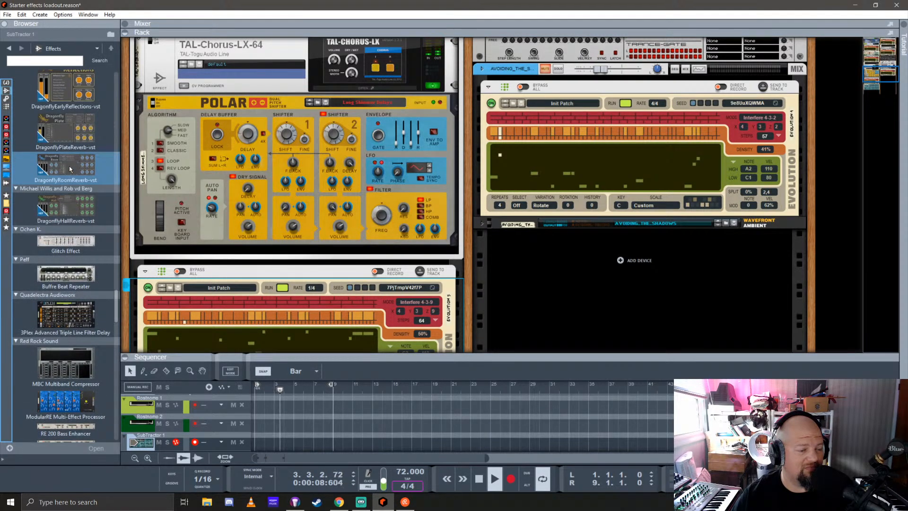
{"action": "scroll", "coordinate": [69, 165], "scroll_direction": "up", "scroll_amount": 4}
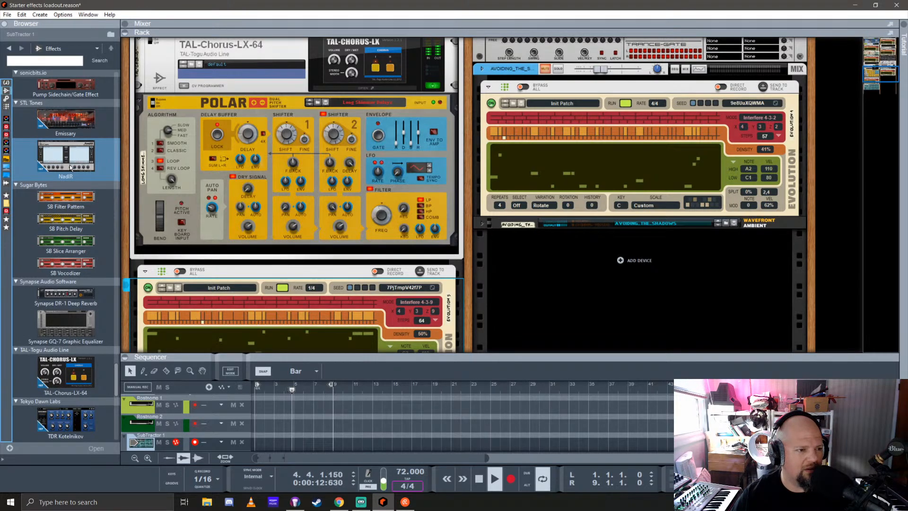
{"action": "scroll", "coordinate": [70, 166], "scroll_direction": "up", "scroll_amount": 3}
{"action": "scroll", "coordinate": [70, 165], "scroll_direction": "up", "scroll_amount": 3}
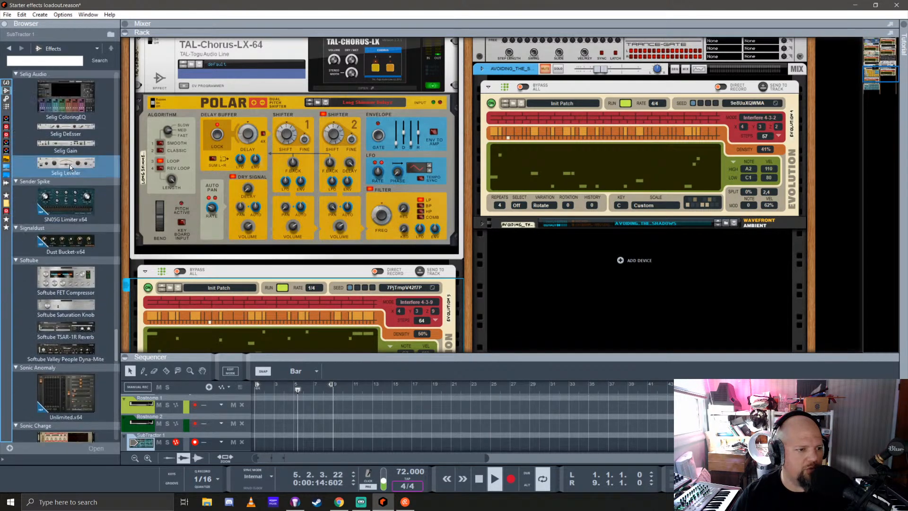
{"action": "scroll", "coordinate": [69, 164], "scroll_direction": "up", "scroll_amount": 3}
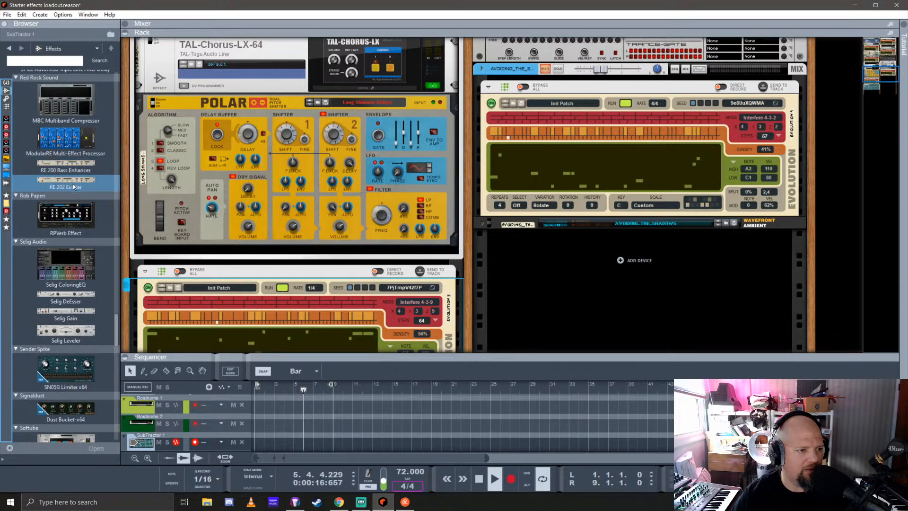
{"action": "scroll", "coordinate": [73, 184], "scroll_direction": "up", "scroll_amount": 3}
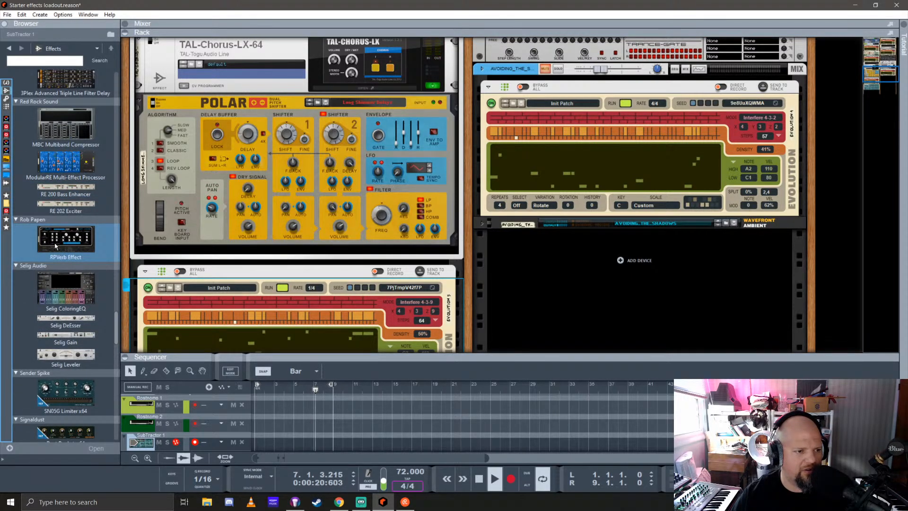
{"action": "scroll", "coordinate": [56, 244], "scroll_direction": "down", "scroll_amount": 10}
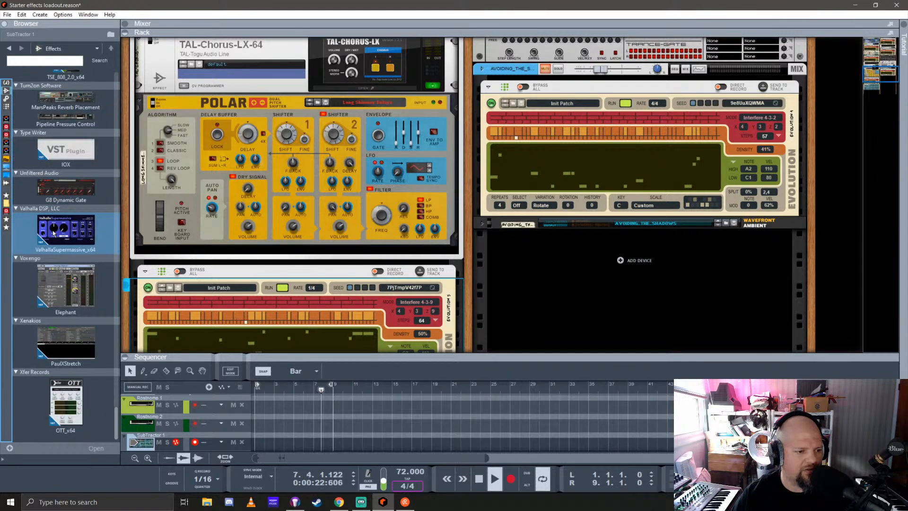
{"action": "scroll", "coordinate": [53, 231], "scroll_direction": "up", "scroll_amount": 5}
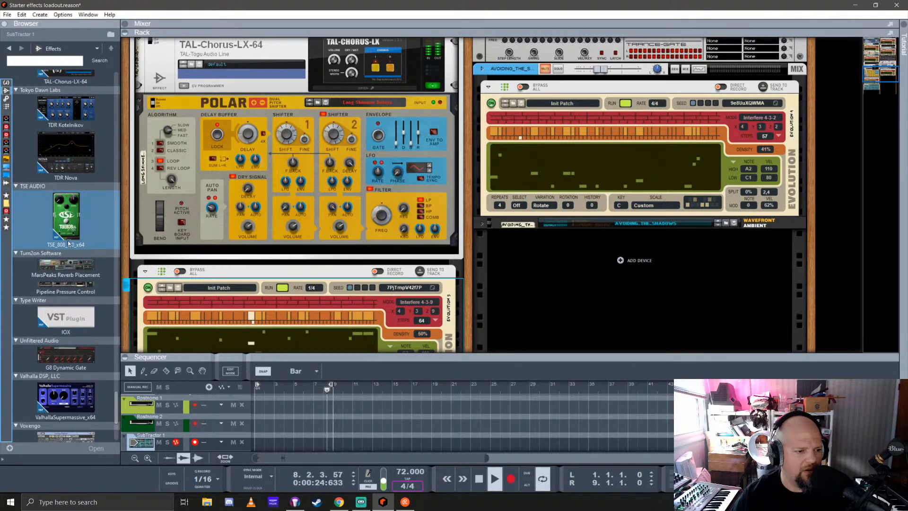
{"action": "scroll", "coordinate": [64, 249], "scroll_direction": "up", "scroll_amount": 8}
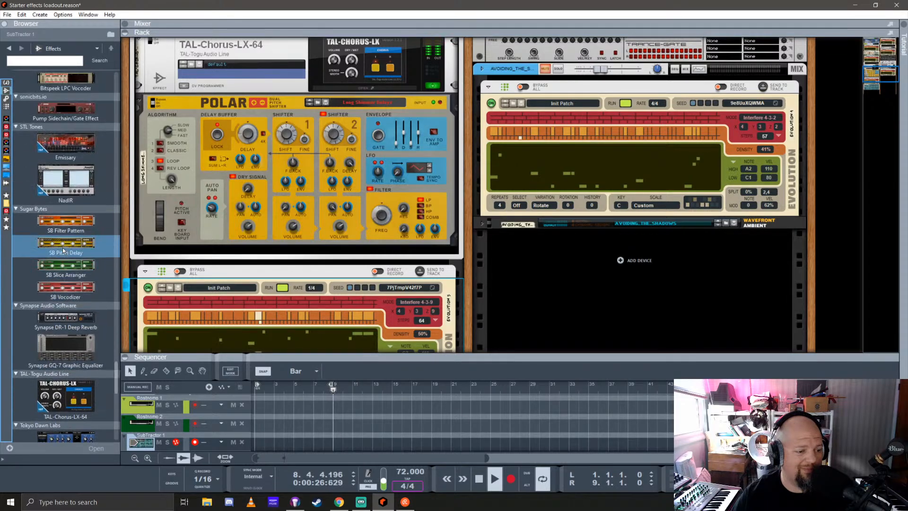
{"action": "scroll", "coordinate": [62, 248], "scroll_direction": "down", "scroll_amount": 2}
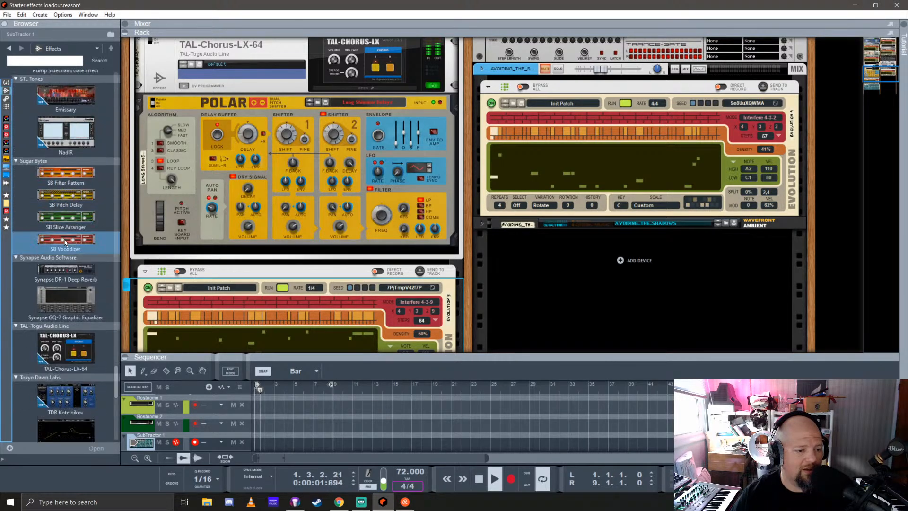
{"action": "scroll", "coordinate": [64, 239], "scroll_direction": "down", "scroll_amount": 3}
{"action": "scroll", "coordinate": [64, 237], "scroll_direction": "down", "scroll_amount": 6}
{"action": "scroll", "coordinate": [64, 237], "scroll_direction": "up", "scroll_amount": 6}
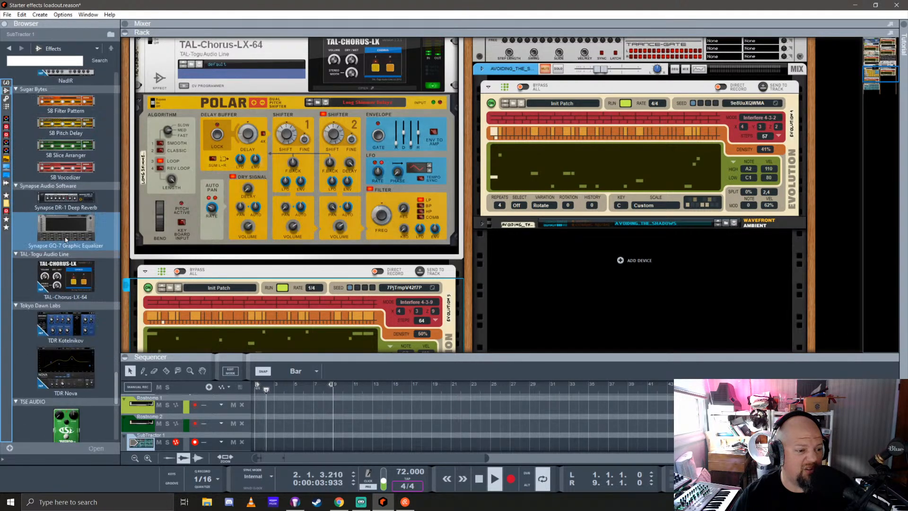
Insert a Softube TSAR-1R Reverb directly below the Polar in the SubTractor channel's insert effects
{"action": "scroll", "coordinate": [64, 235], "scroll_direction": "down", "scroll_amount": 10}
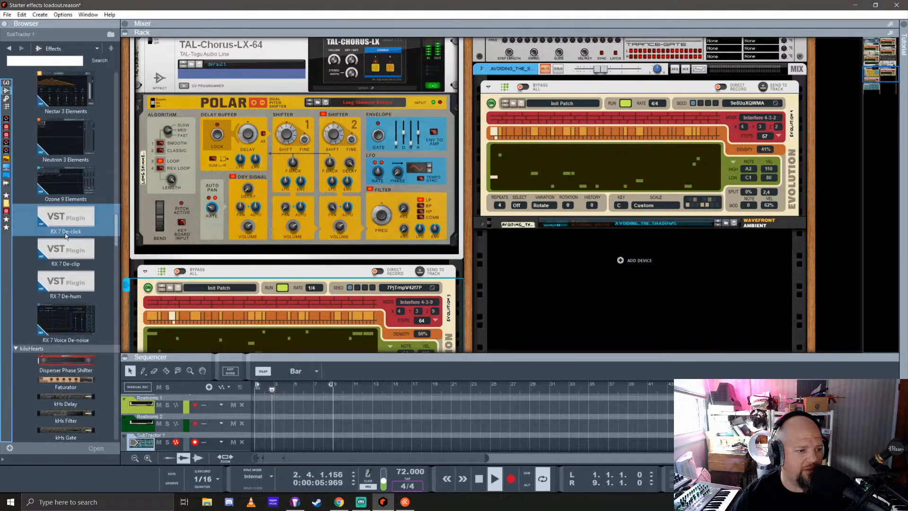
{"action": "scroll", "coordinate": [65, 232], "scroll_direction": "up", "scroll_amount": 15}
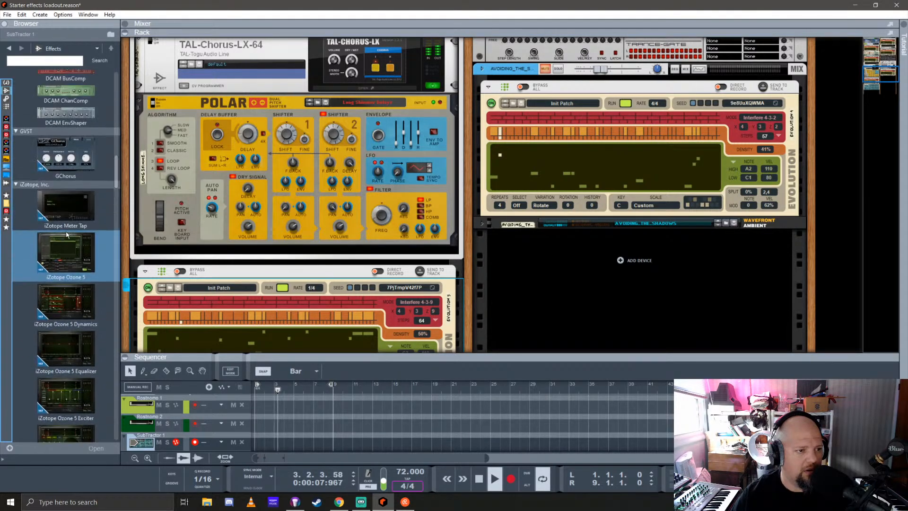
{"action": "scroll", "coordinate": [67, 234], "scroll_direction": "down", "scroll_amount": 12}
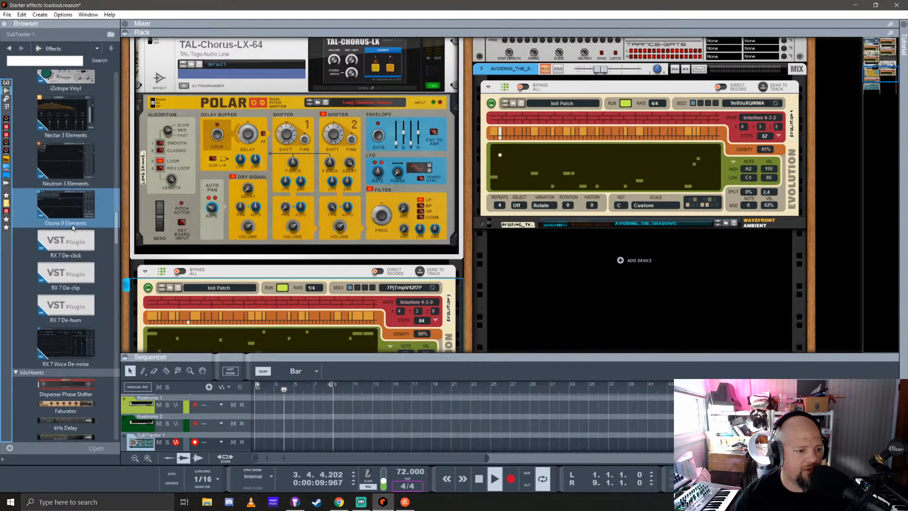
{"action": "scroll", "coordinate": [71, 225], "scroll_direction": "down", "scroll_amount": 10}
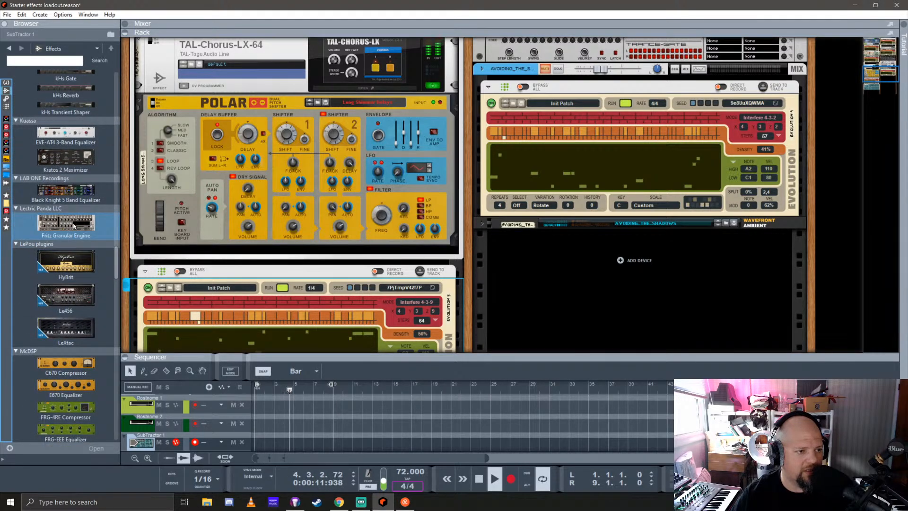
{"action": "scroll", "coordinate": [73, 226], "scroll_direction": "down", "scroll_amount": 3}
{"action": "scroll", "coordinate": [74, 226], "scroll_direction": "down", "scroll_amount": 15}
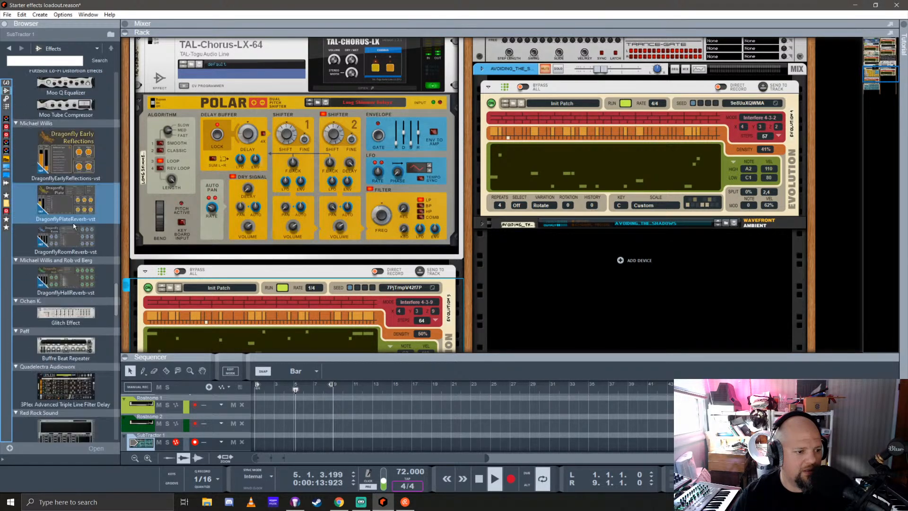
{"action": "scroll", "coordinate": [75, 222], "scroll_direction": "down", "scroll_amount": 2}
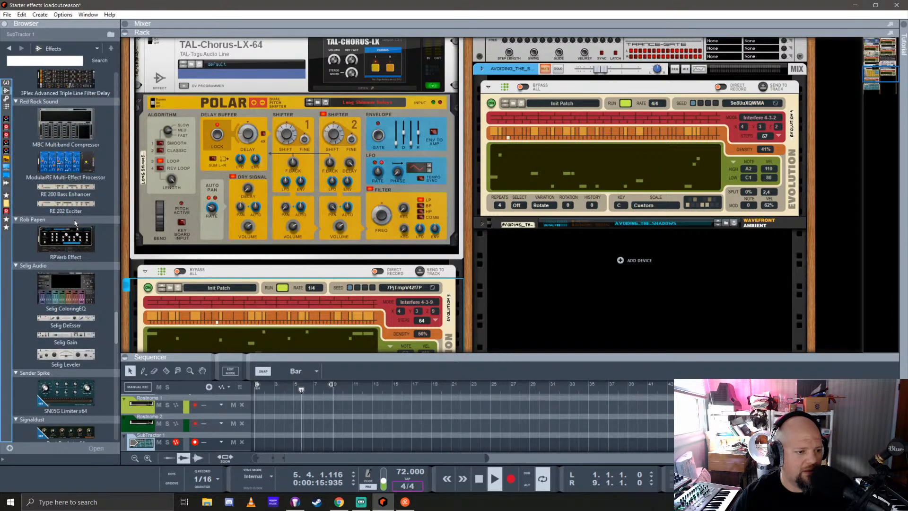
{"action": "scroll", "coordinate": [75, 220], "scroll_direction": "down", "scroll_amount": 7}
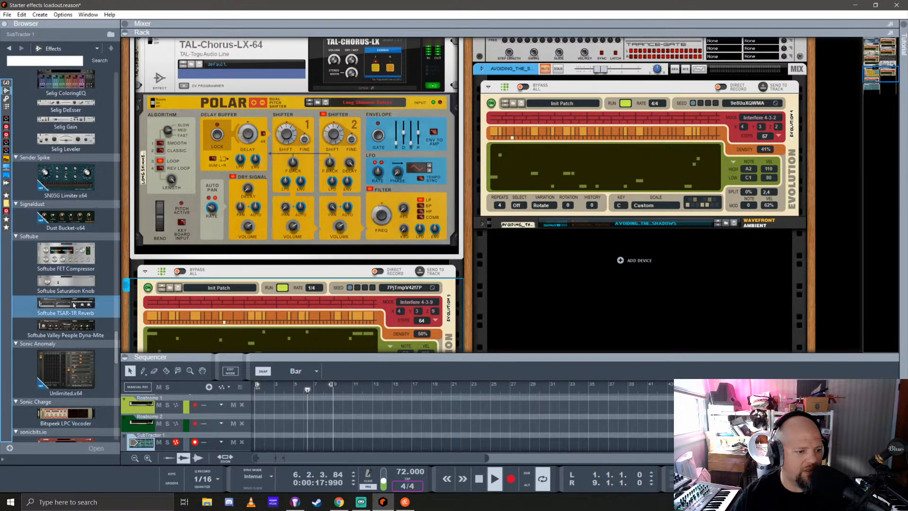
{"action": "left_click_drag", "start_coordinate": [74, 305], "coordinate": [269, 236]}
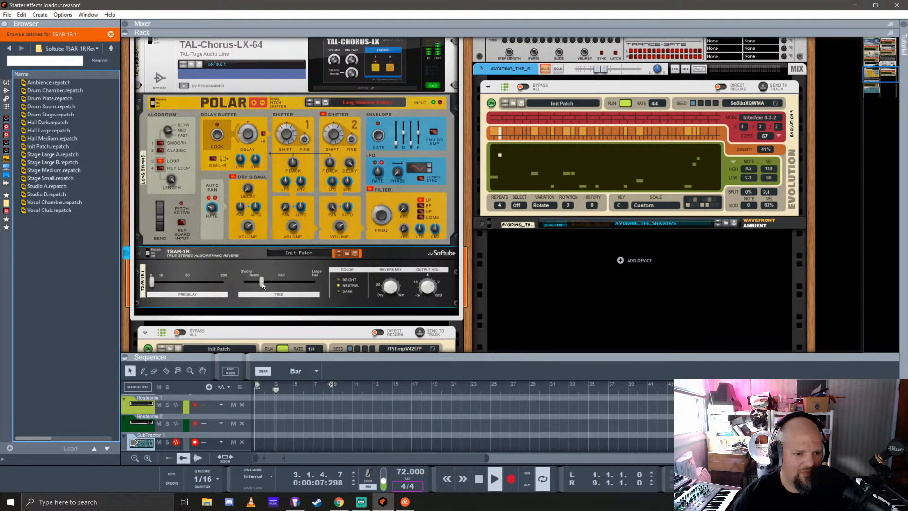
Set the TSAR-1R's reverb time to 15.00 s and its color to Dark, and raise the predelay to about mid-scale
{"action": "left_click_drag", "start_coordinate": [261, 282], "coordinate": [316, 293]}
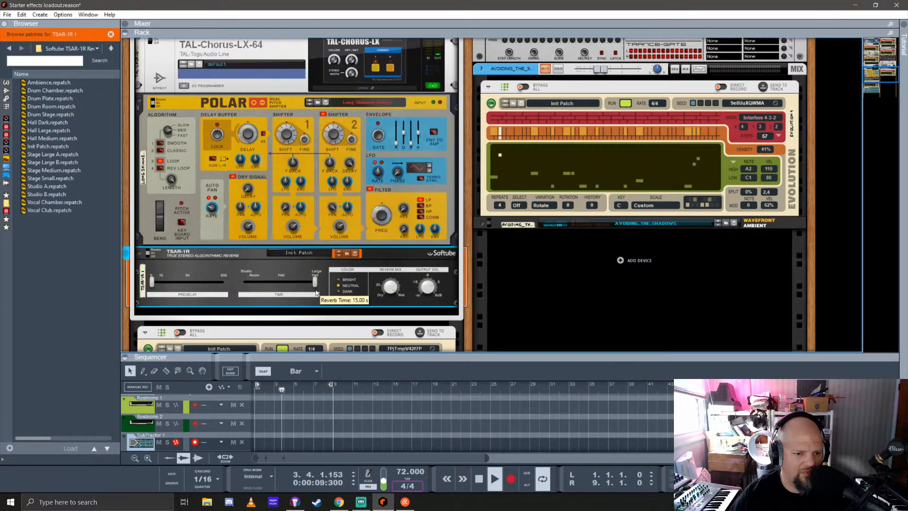
{"action": "left_click", "coordinate": [347, 292]}
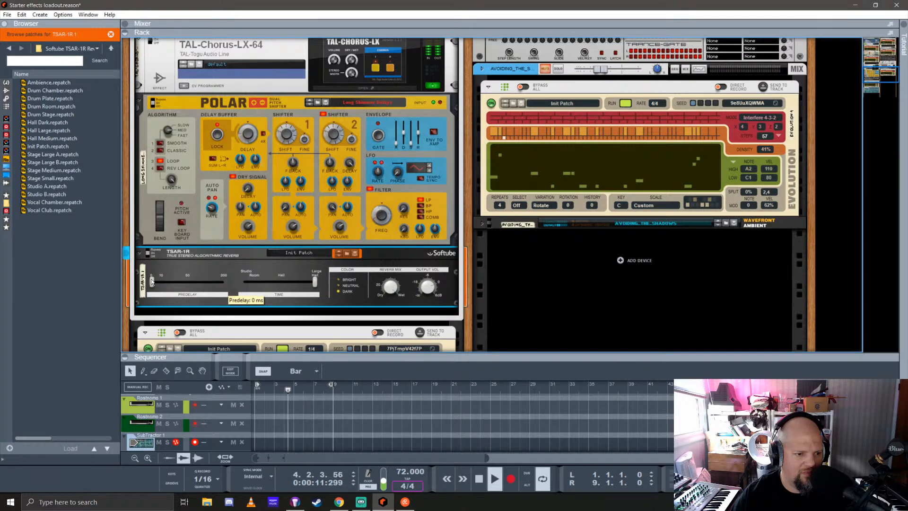
{"action": "left_click_drag", "start_coordinate": [152, 283], "coordinate": [190, 283]}
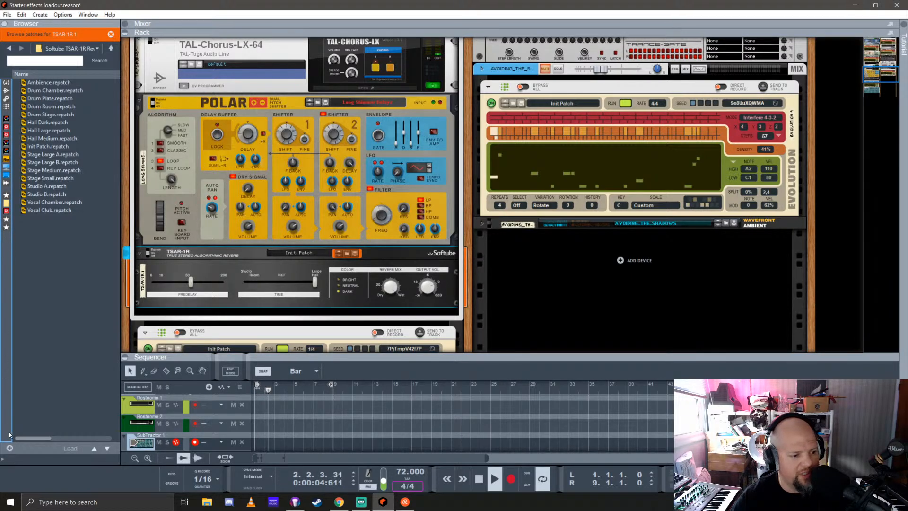
Create a new favorites list in the browser and add the RV7000 MkII Reverb from the built-in effects to it
{"action": "left_click", "coordinate": [8, 448]}
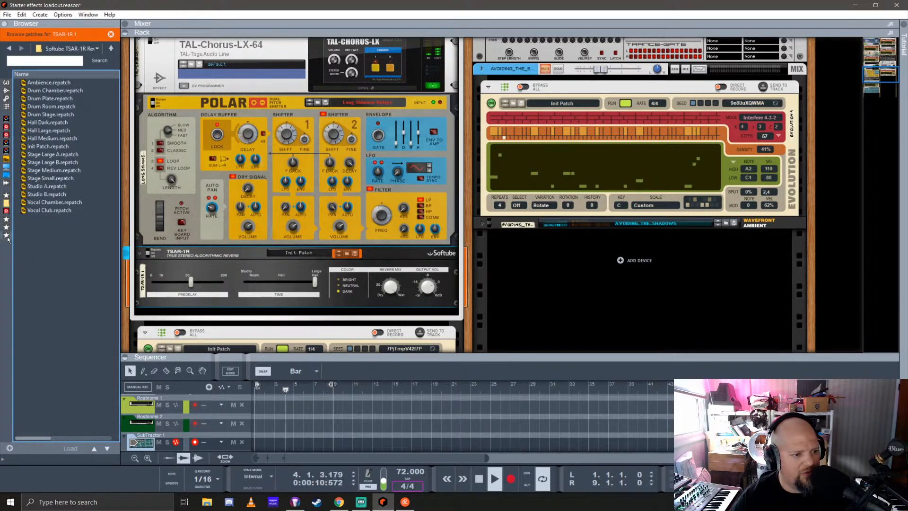
{"action": "left_click", "coordinate": [6, 236]}
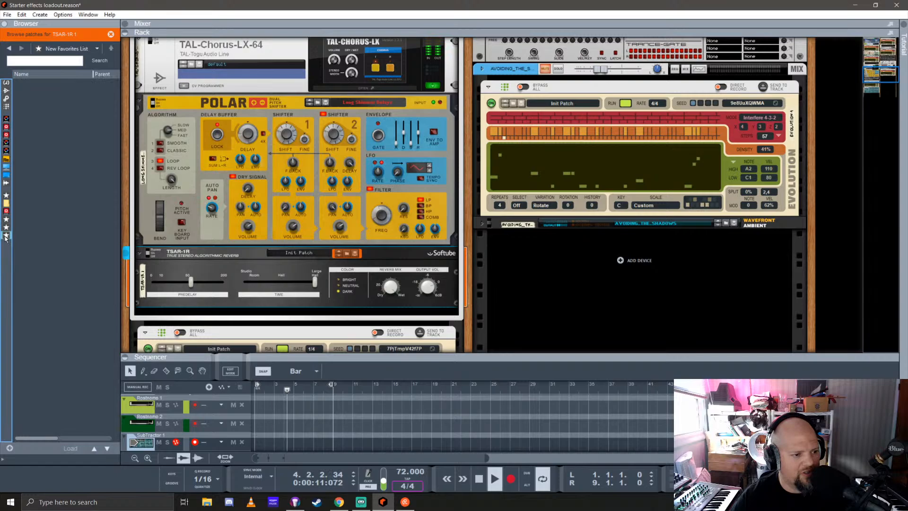
{"action": "left_click", "coordinate": [6, 90]}
{"action": "scroll", "coordinate": [66, 199], "scroll_direction": "down", "scroll_amount": 4}
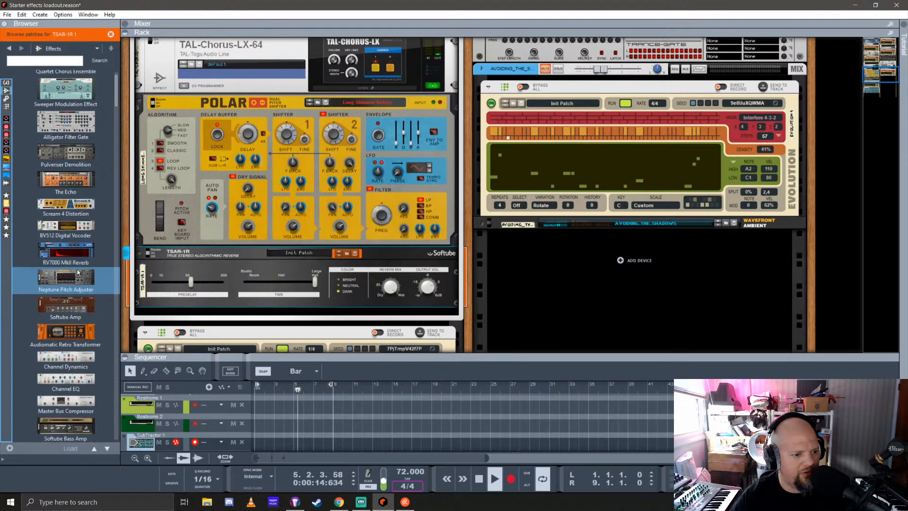
{"action": "left_click_drag", "start_coordinate": [58, 181], "coordinate": [7, 238]}
{"action": "left_click", "coordinate": [6, 237]}
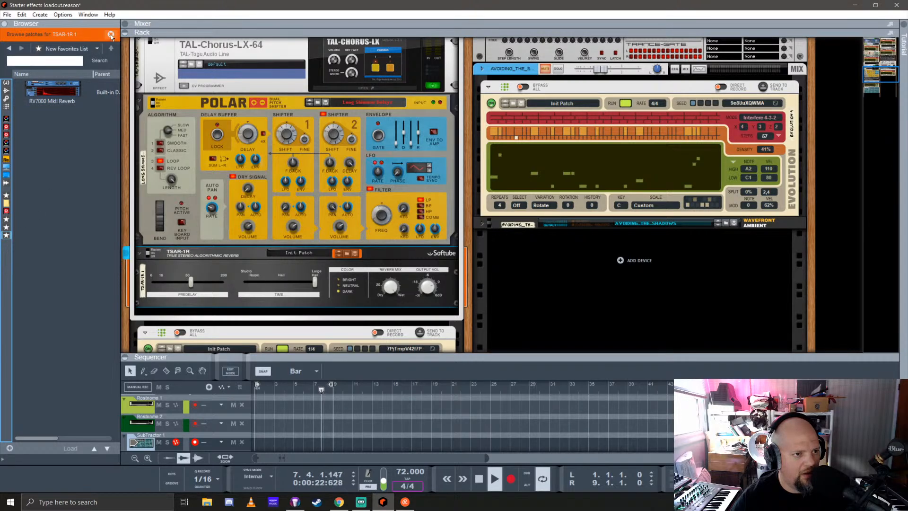
Rename the new favorites list as Reverbs and widen the browser's location list until its names are readable
{"action": "right_click", "coordinate": [7, 236]}
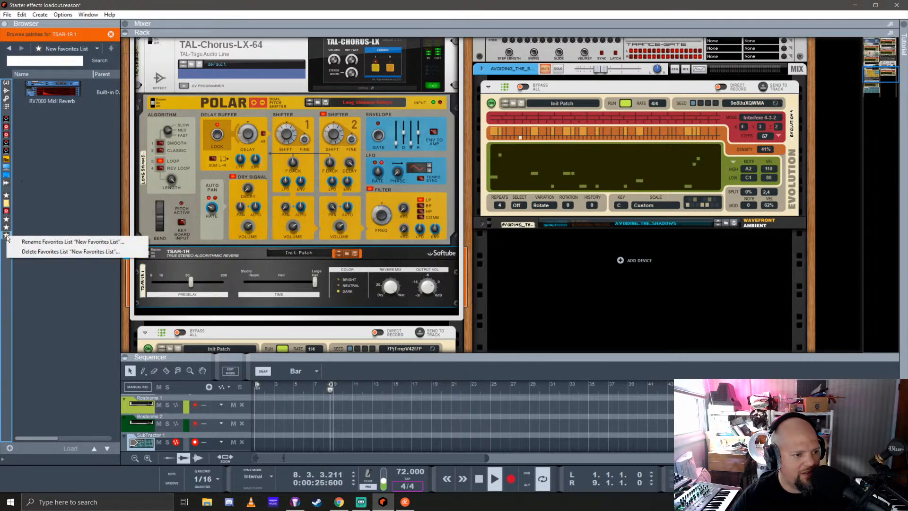
{"action": "left_click", "coordinate": [52, 242]}
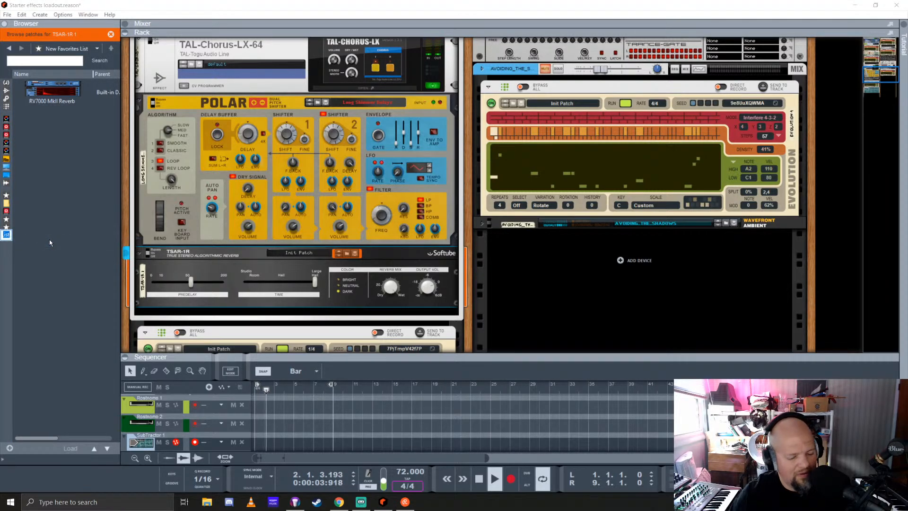
{"action": "type", "text": "Rev"}
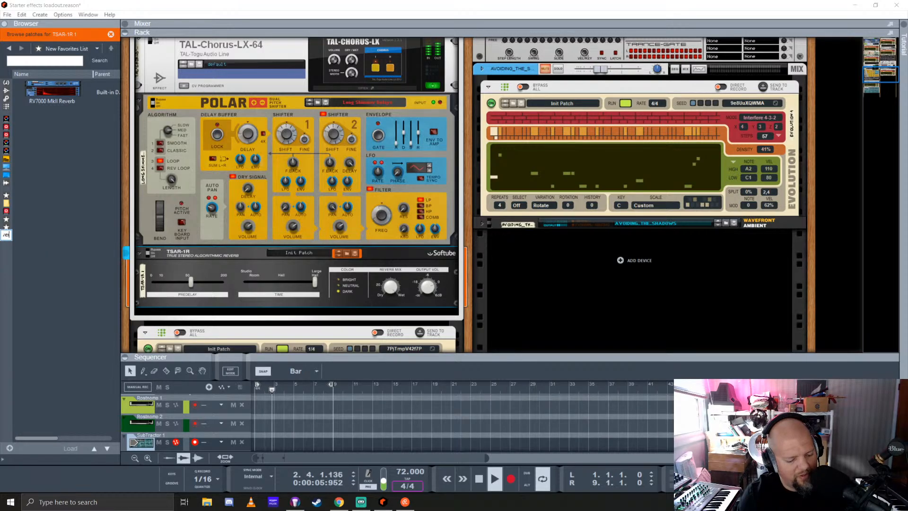
{"action": "type", "text": "erbs"}
{"action": "key", "text": "Return"}
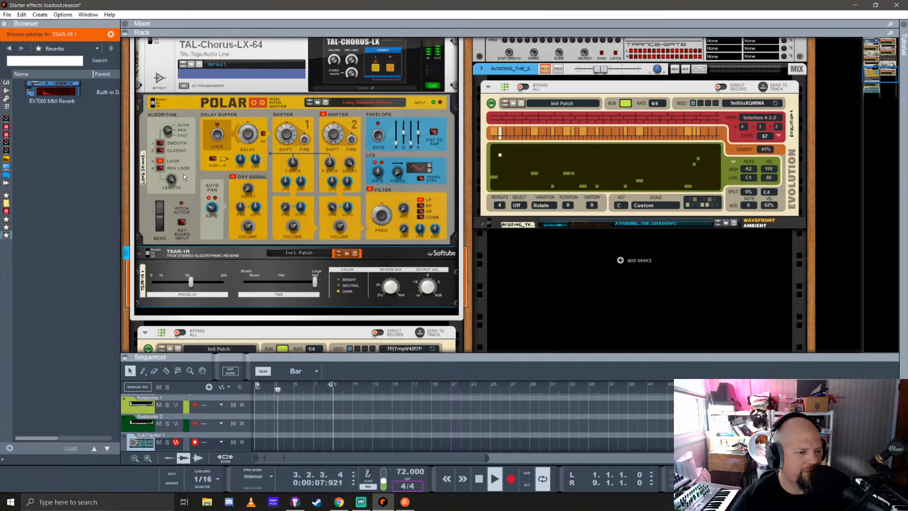
{"action": "left_click_drag", "start_coordinate": [11, 179], "coordinate": [62, 196]}
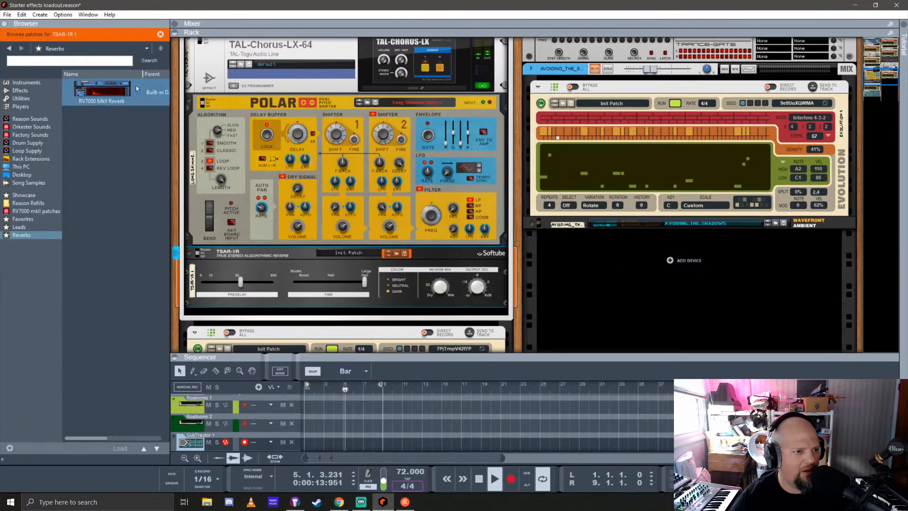
Stop browsing TSAR-1R patches and add the RV-7 Digital Reverb and kHs Reverb from the effects to the Reverbs favorites
{"action": "left_click", "coordinate": [160, 34]}
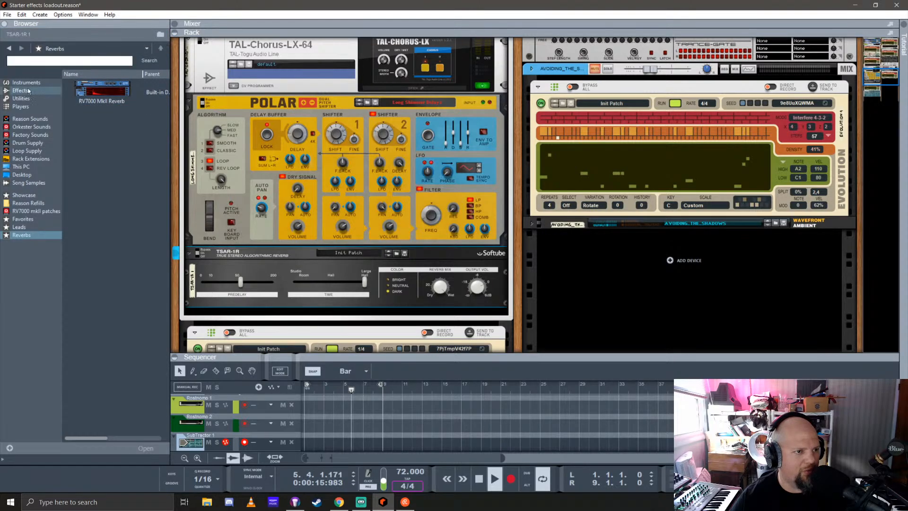
{"action": "left_click", "coordinate": [20, 90]}
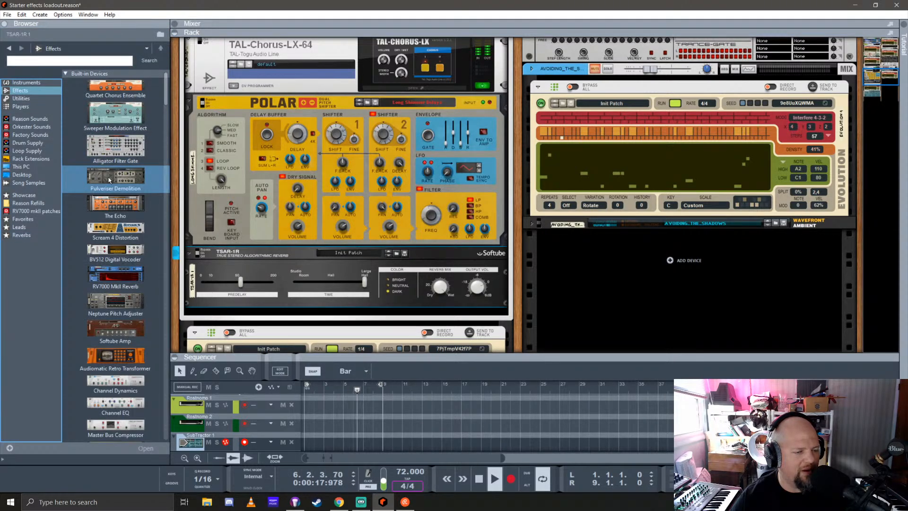
{"action": "scroll", "coordinate": [118, 178], "scroll_direction": "down", "scroll_amount": 6}
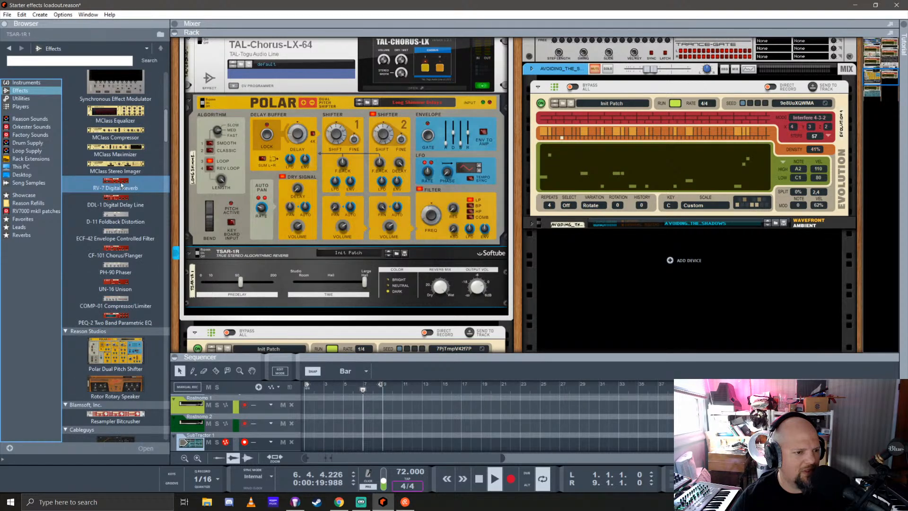
{"action": "left_click_drag", "start_coordinate": [121, 185], "coordinate": [26, 236]}
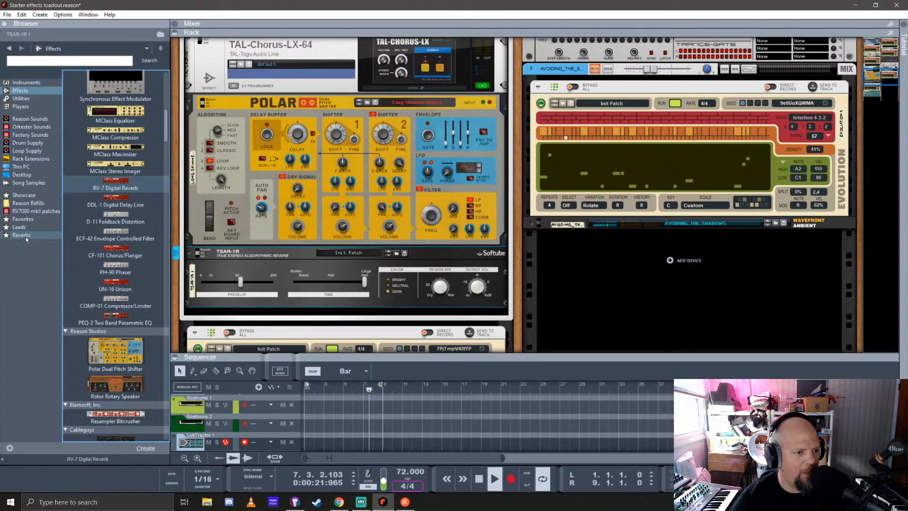
{"action": "scroll", "coordinate": [137, 216], "scroll_direction": "down", "scroll_amount": 8}
{"action": "scroll", "coordinate": [132, 216], "scroll_direction": "down", "scroll_amount": 10}
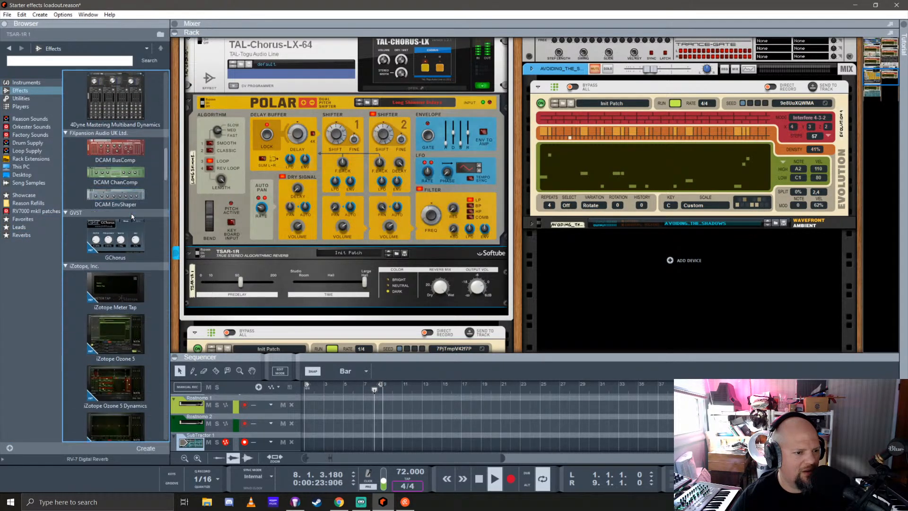
{"action": "scroll", "coordinate": [131, 213], "scroll_direction": "down", "scroll_amount": 8}
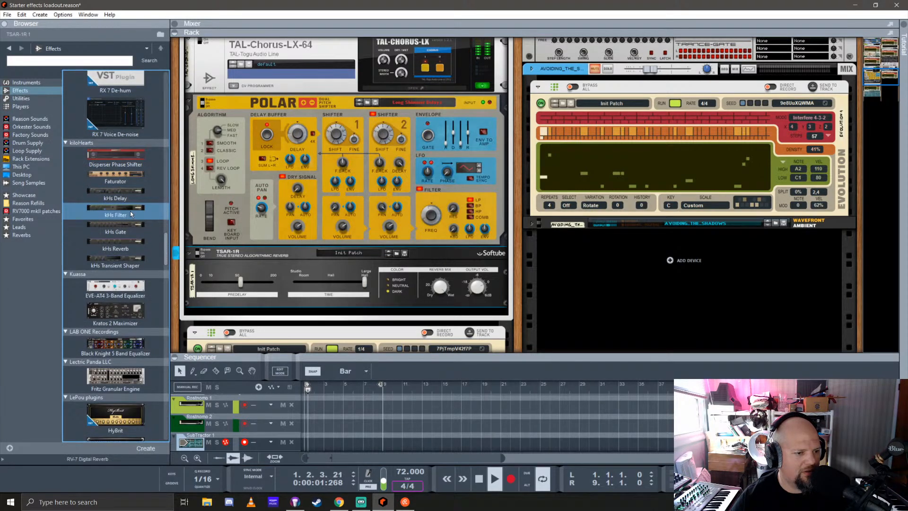
{"action": "left_click_drag", "start_coordinate": [127, 245], "coordinate": [19, 236]}
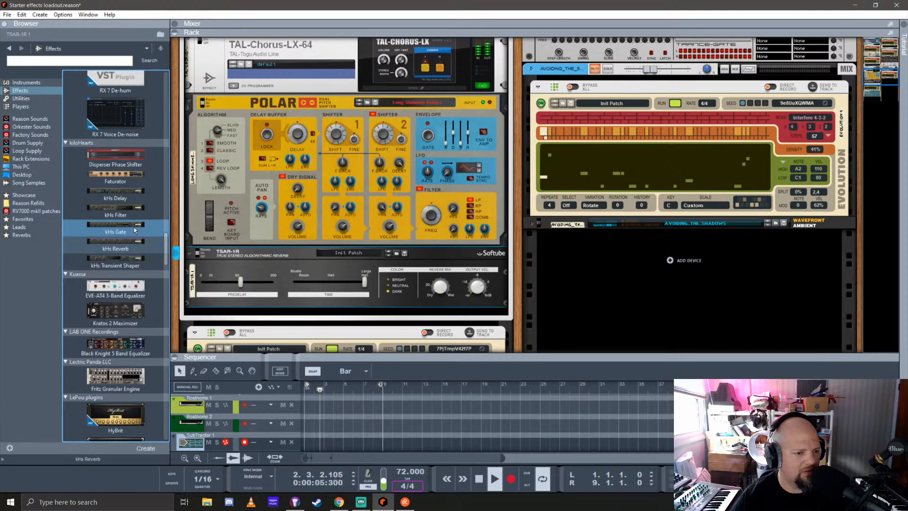
Add the Rob Papen RPVerb Effect and the Softube TSAR-1R Reverb to the Reverbs favorites list
{"action": "scroll", "coordinate": [134, 231], "scroll_direction": "down", "scroll_amount": 6}
{"action": "scroll", "coordinate": [134, 225], "scroll_direction": "down", "scroll_amount": 8}
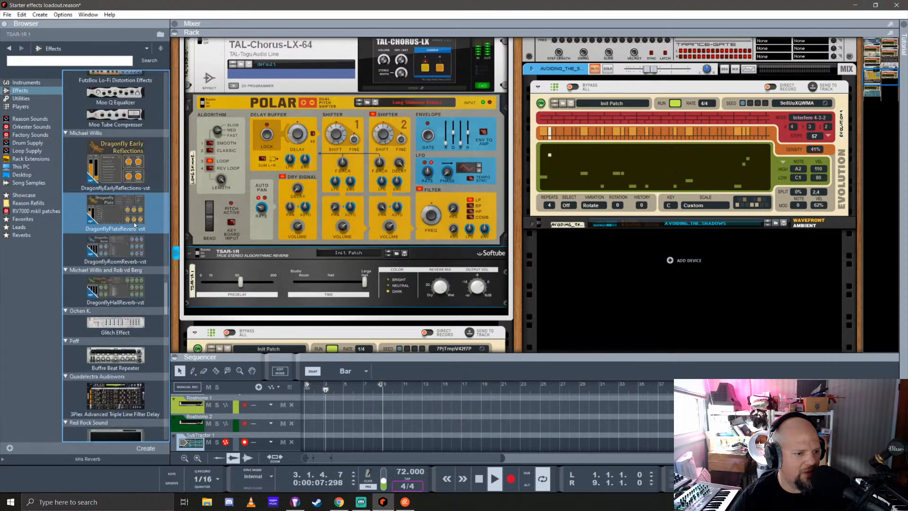
{"action": "scroll", "coordinate": [134, 223], "scroll_direction": "down", "scroll_amount": 6}
{"action": "scroll", "coordinate": [135, 222], "scroll_direction": "down", "scroll_amount": 4}
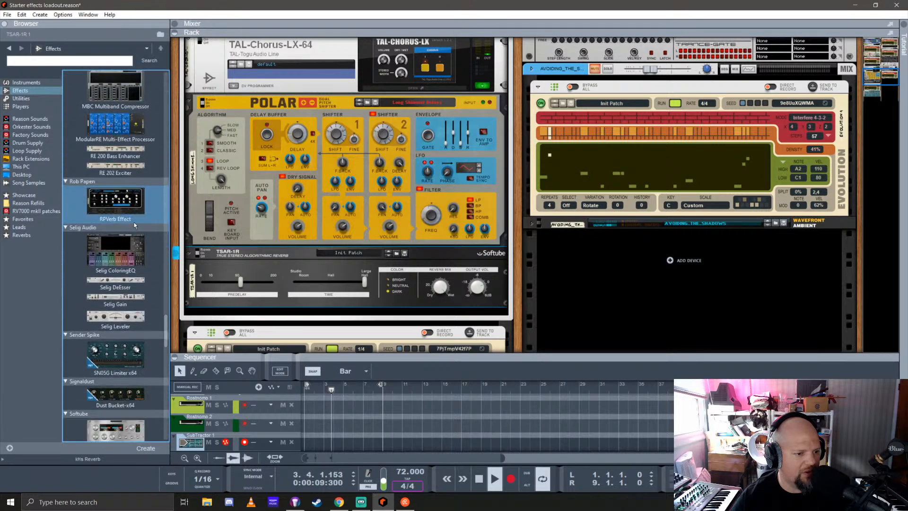
{"action": "left_click_drag", "start_coordinate": [122, 211], "coordinate": [17, 240]}
{"action": "scroll", "coordinate": [131, 246], "scroll_direction": "down", "scroll_amount": 5}
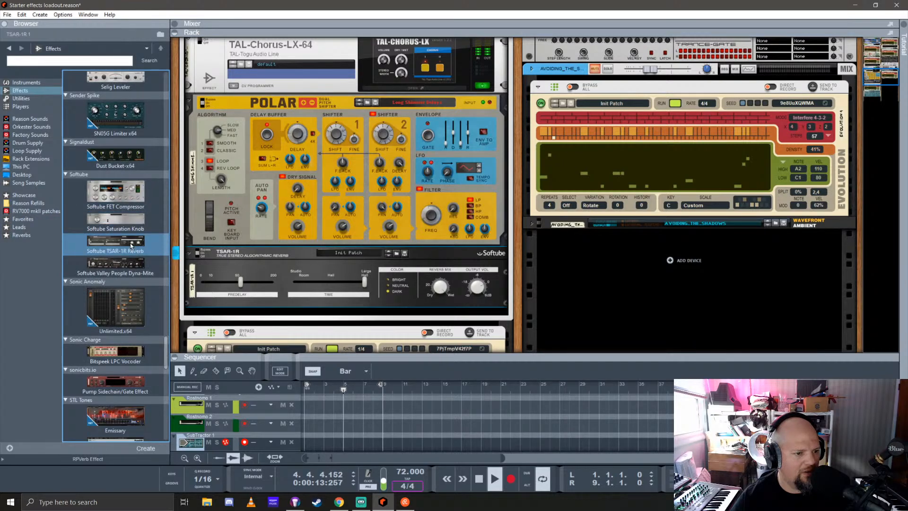
{"action": "left_click_drag", "start_coordinate": [121, 245], "coordinate": [13, 234]}
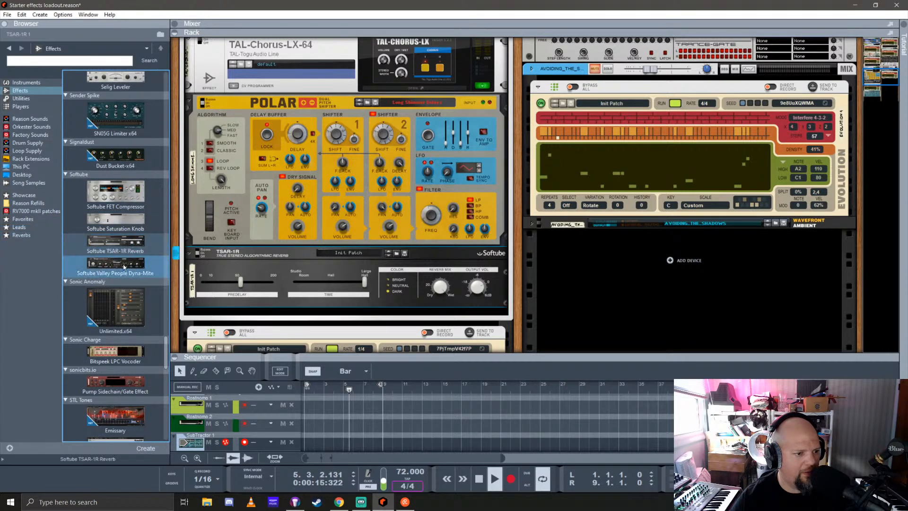
Add Synapse DR-1 Deep Reverb, MarsPeaks Reverb Placement, Pipeline Pressure Control and ValhallaSupermassive_x64 to the Reverbs favorites
{"action": "scroll", "coordinate": [128, 263], "scroll_direction": "down", "scroll_amount": 5}
{"action": "scroll", "coordinate": [127, 260], "scroll_direction": "down", "scroll_amount": 5}
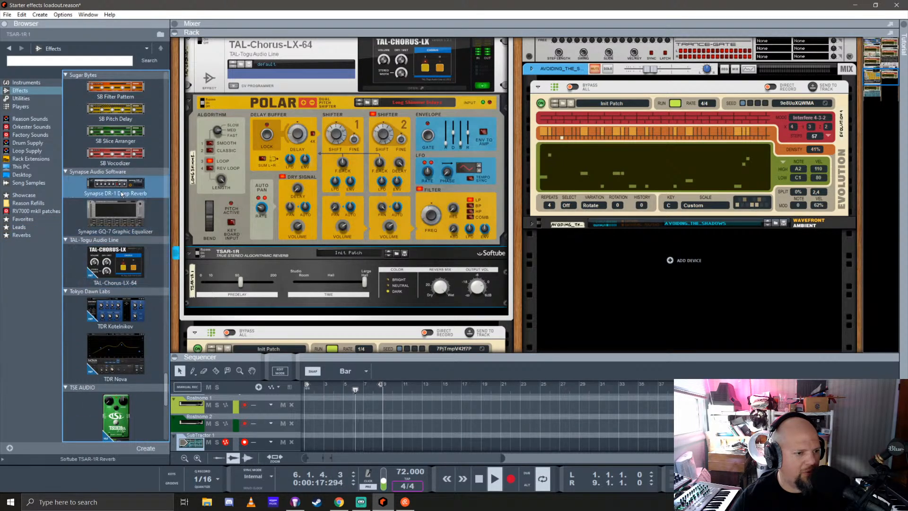
{"action": "left_click_drag", "start_coordinate": [118, 187], "coordinate": [19, 235]}
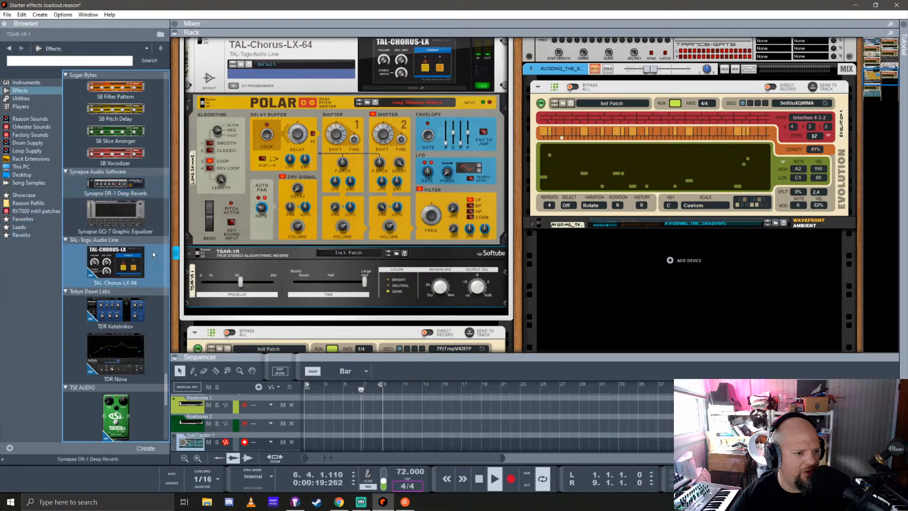
{"action": "scroll", "coordinate": [130, 253], "scroll_direction": "down", "scroll_amount": 5}
{"action": "scroll", "coordinate": [130, 253], "scroll_direction": "down", "scroll_amount": 1}
{"action": "left_click_drag", "start_coordinate": [130, 253], "coordinate": [23, 240]}
{"action": "left_click_drag", "start_coordinate": [111, 276], "coordinate": [21, 238]}
{"action": "scroll", "coordinate": [116, 260], "scroll_direction": "down", "scroll_amount": 4}
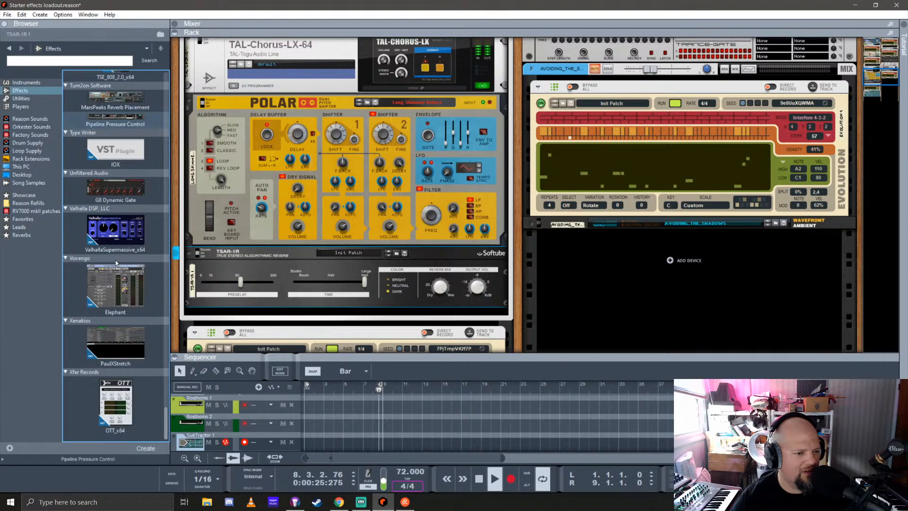
{"action": "left_click_drag", "start_coordinate": [115, 232], "coordinate": [18, 236]}
Add the four Dragonfly reverbs, Early Reflections, Plate, Room and Hall, to the Reverbs favorites list
{"action": "scroll", "coordinate": [123, 244], "scroll_direction": "up", "scroll_amount": 10}
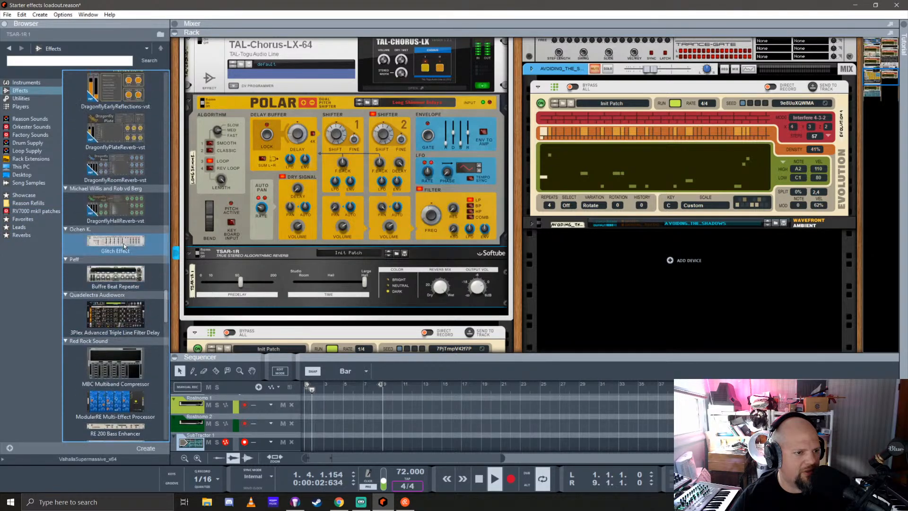
{"action": "scroll", "coordinate": [123, 243], "scroll_direction": "up", "scroll_amount": 2}
{"action": "left_click_drag", "start_coordinate": [115, 128], "coordinate": [19, 239]}
{"action": "left_click_drag", "start_coordinate": [115, 180], "coordinate": [21, 239]}
{"action": "left_click_drag", "start_coordinate": [115, 213], "coordinate": [30, 240]}
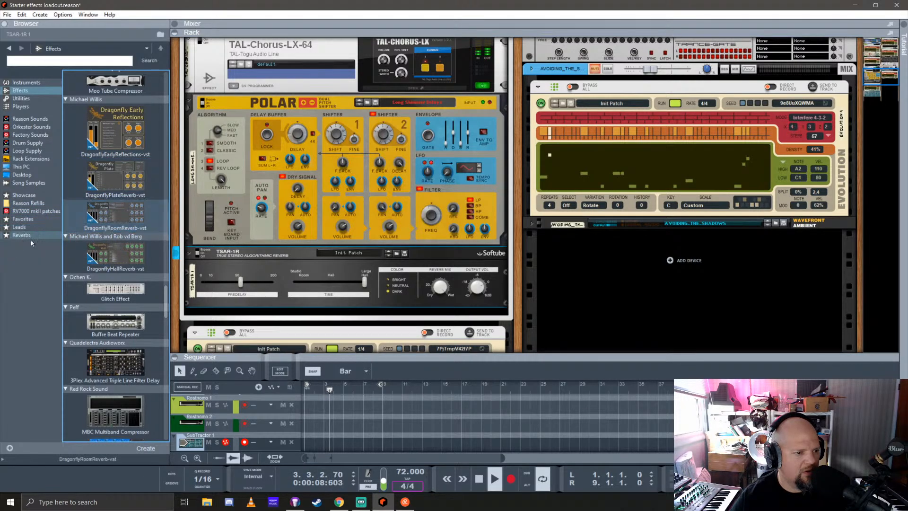
{"action": "left_click_drag", "start_coordinate": [115, 256], "coordinate": [23, 237]}
Open the Reverbs favorites list and look through the collected devices from top to bottom
{"action": "left_click", "coordinate": [26, 236]}
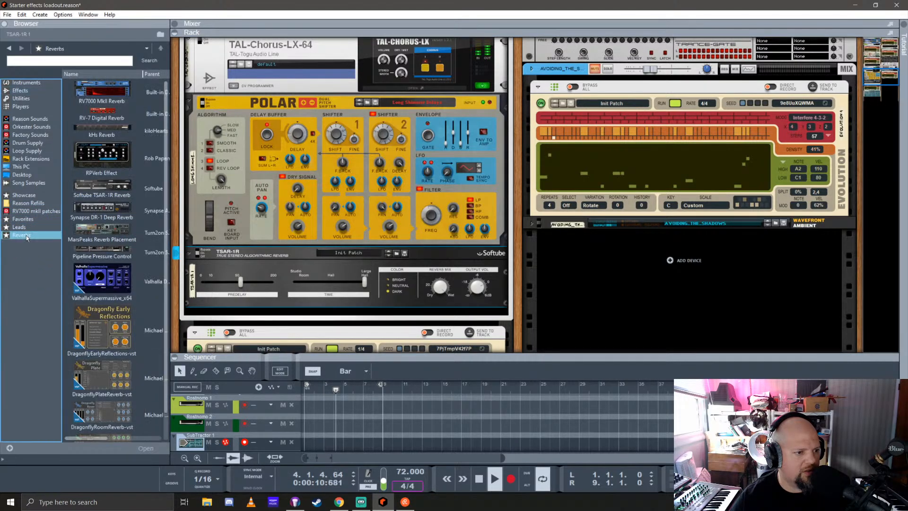
{"action": "left_click", "coordinate": [120, 193]}
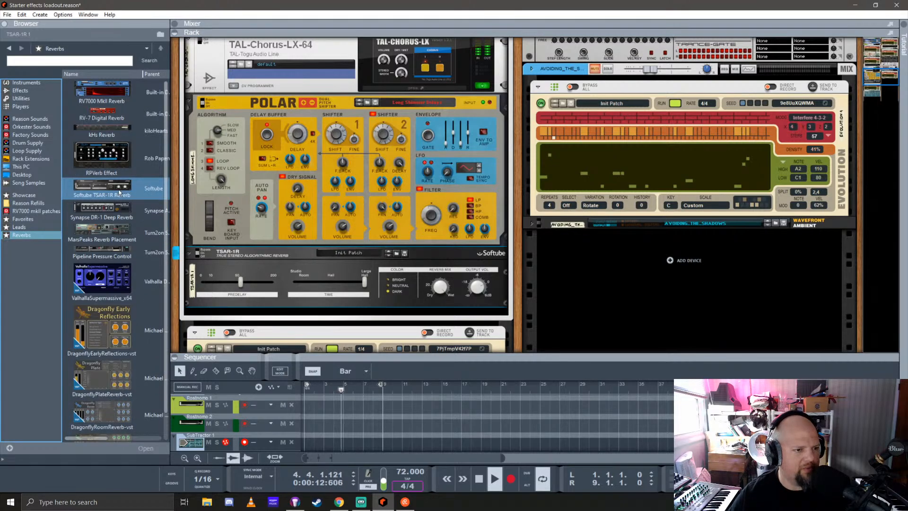
{"action": "scroll", "coordinate": [120, 192], "scroll_direction": "down", "scroll_amount": 2}
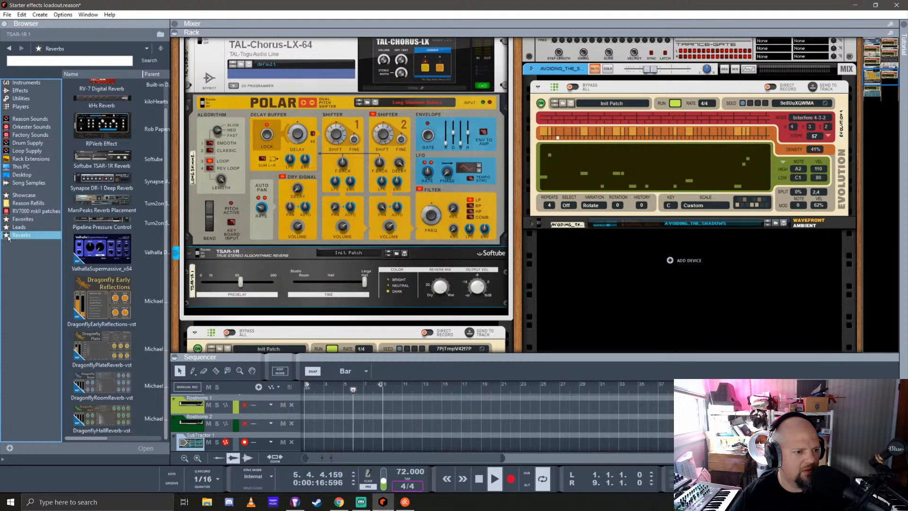
{"action": "left_click_drag", "start_coordinate": [5, 235], "coordinate": [29, 249]}
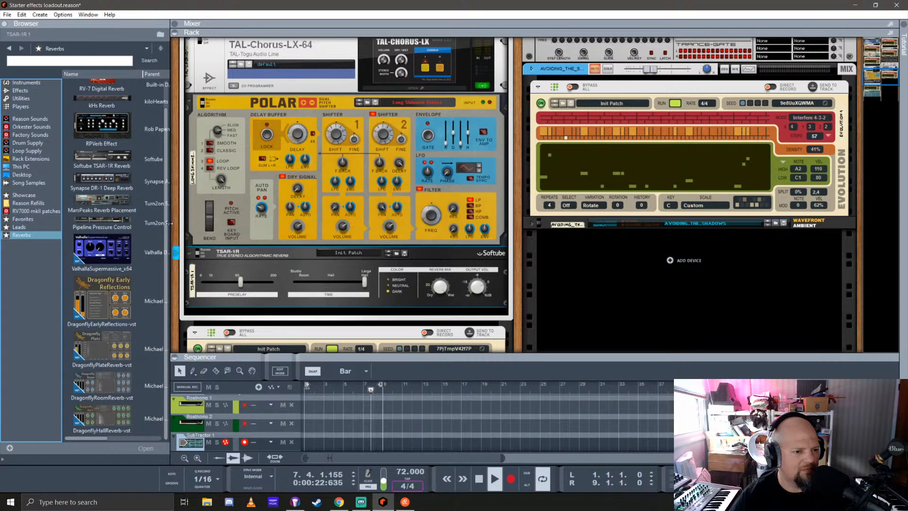
Inspect the cabling between the Polar and the TSAR-1R on the rack's rear, and return to the front view
{"action": "left_click", "coordinate": [176, 225]}
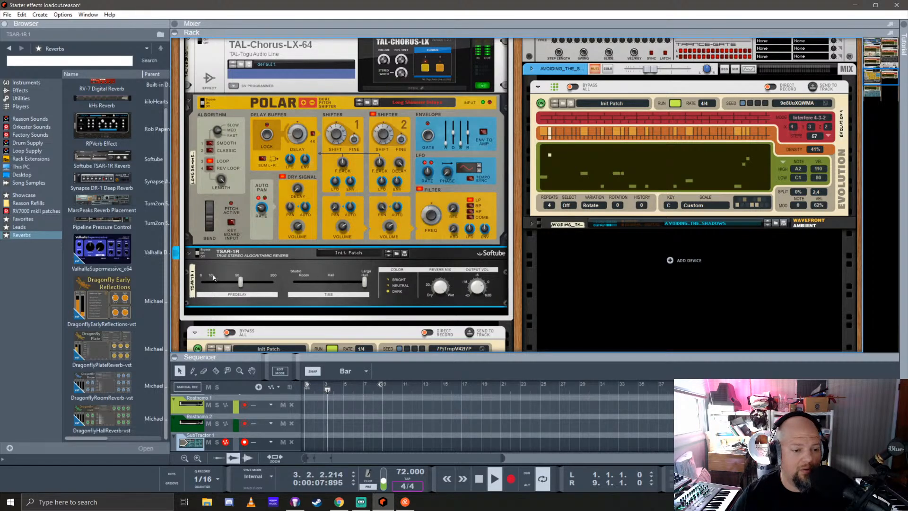
{"action": "key", "text": "Tab"}
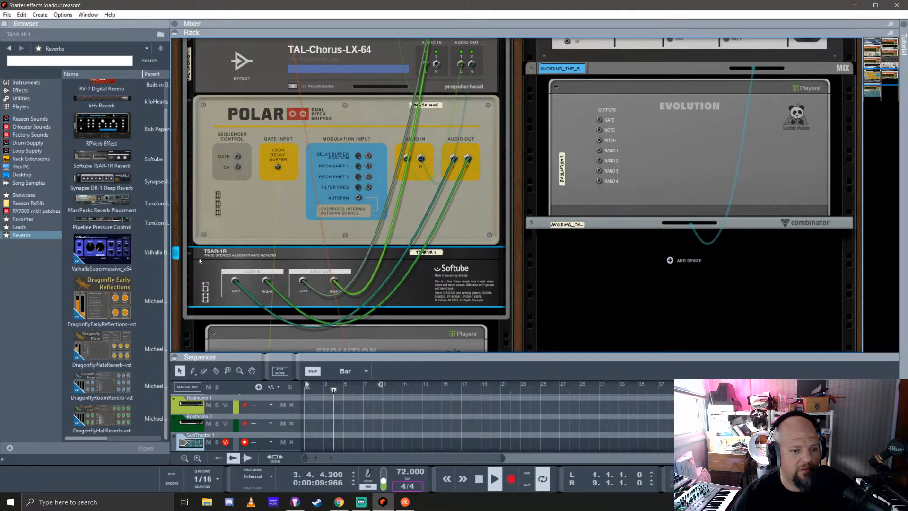
{"action": "key", "text": "Tab"}
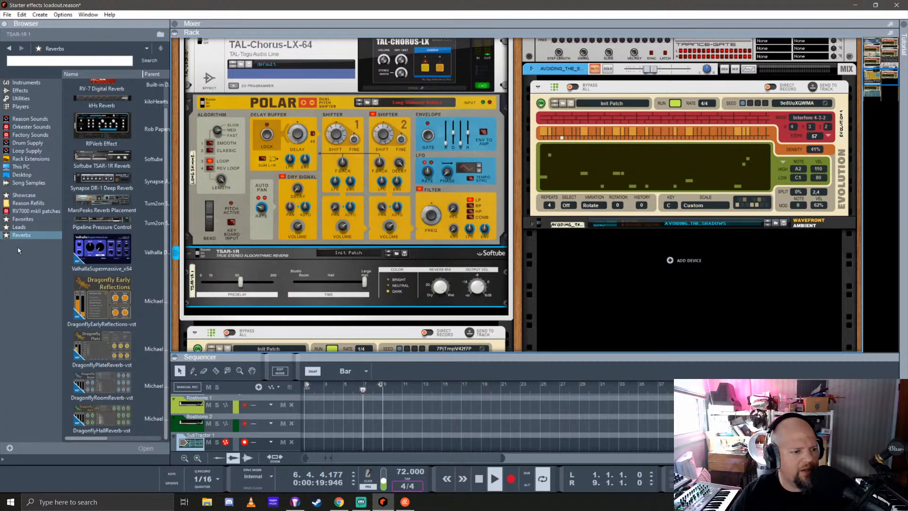
Replace the TSAR-1R below the Polar with the RPVerb Effect and set its space type to Hall Cave, keeping the Clean colour
{"action": "left_click", "coordinate": [88, 118]}
{"action": "scroll", "coordinate": [377, 258], "scroll_direction": "down", "scroll_amount": 1}
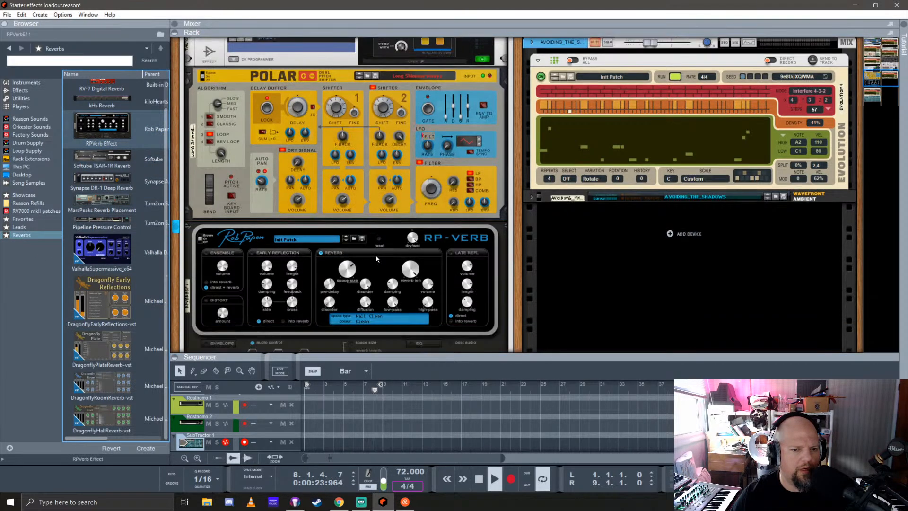
{"action": "scroll", "coordinate": [377, 259], "scroll_direction": "down", "scroll_amount": 2}
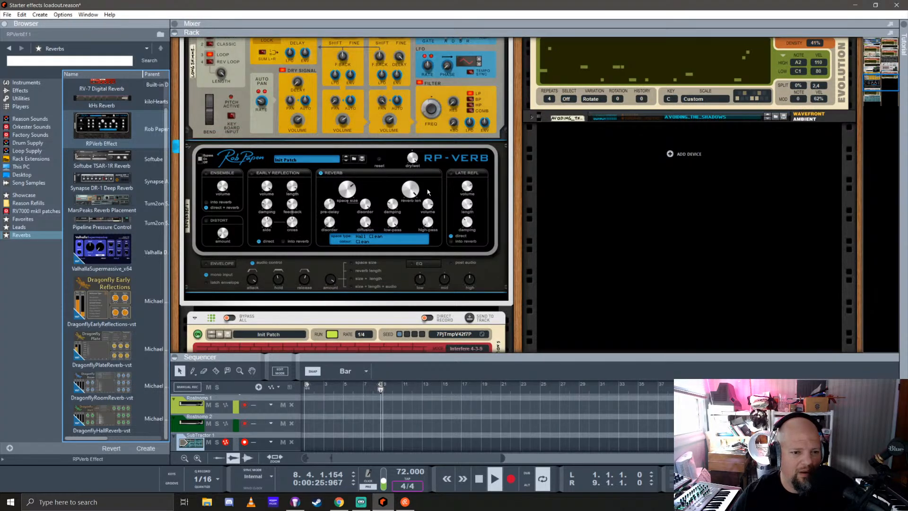
{"action": "left_click", "coordinate": [362, 238]}
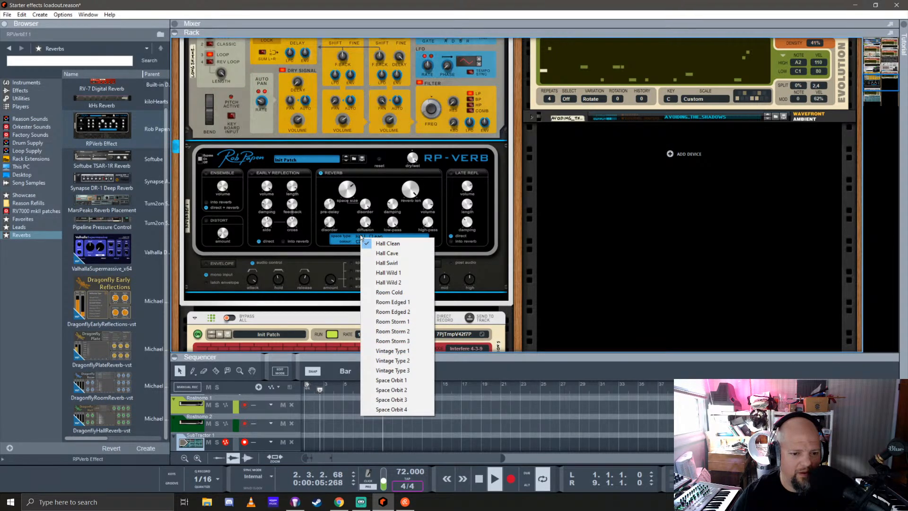
{"action": "left_click", "coordinate": [394, 254]}
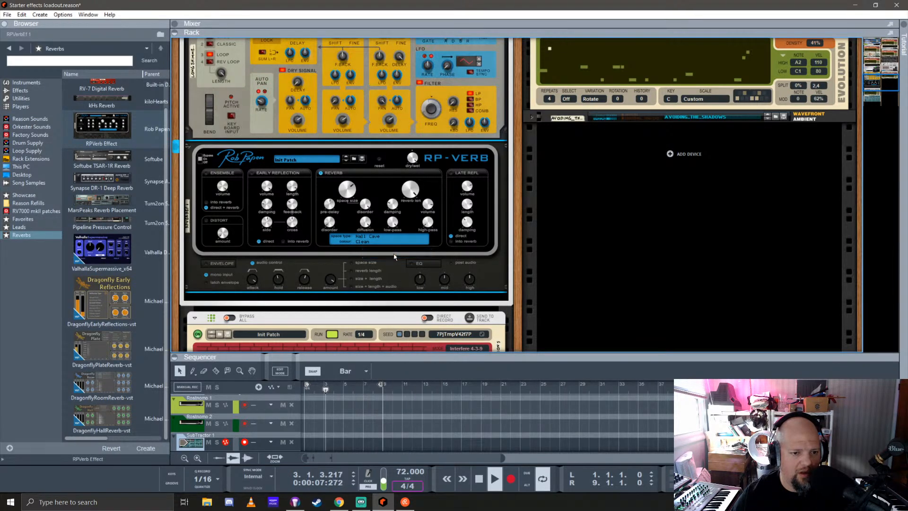
{"action": "left_click", "coordinate": [365, 244]}
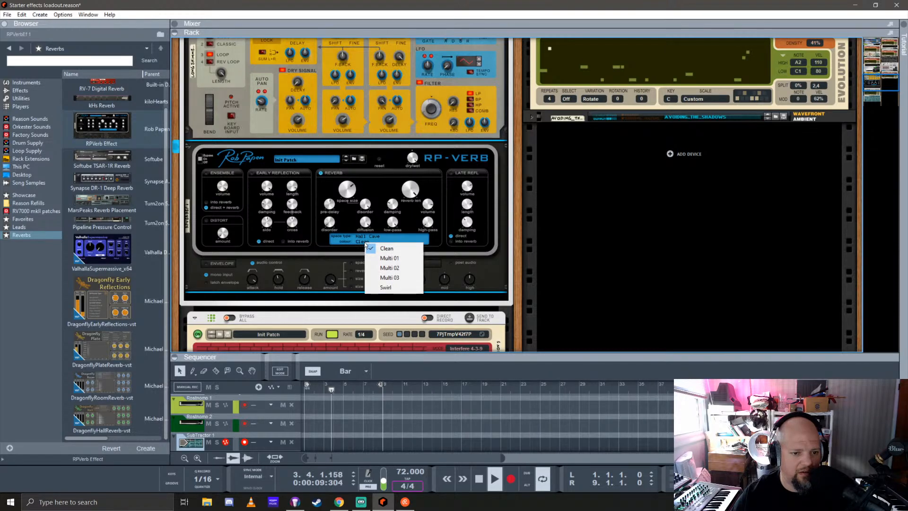
{"action": "left_click", "coordinate": [355, 244]}
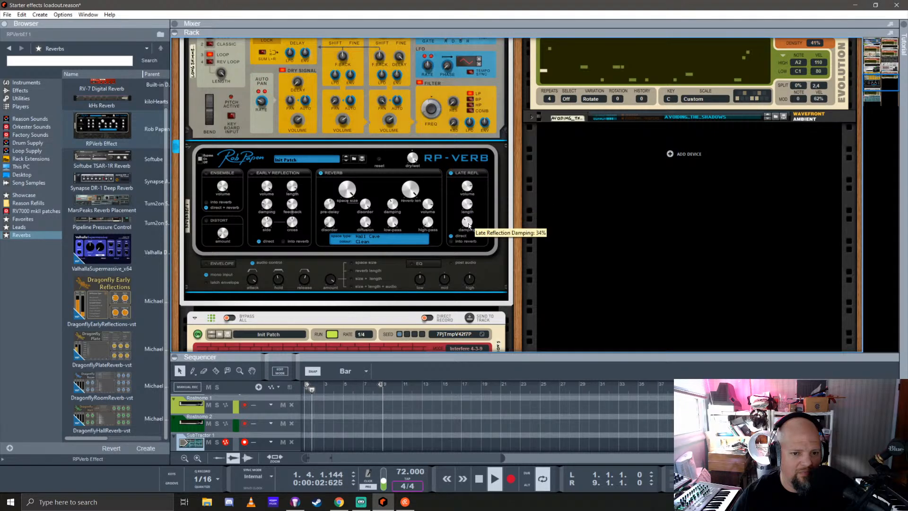
Route the RP-Verb's late reflections into the reverb, and enable its ensemble section with the into reverb routing
{"action": "left_click", "coordinate": [451, 241]}
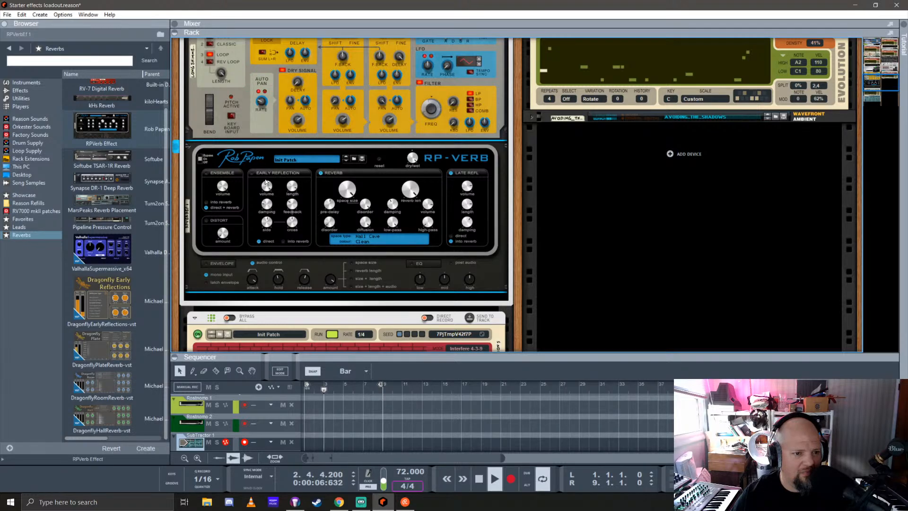
{"action": "left_click", "coordinate": [206, 173]}
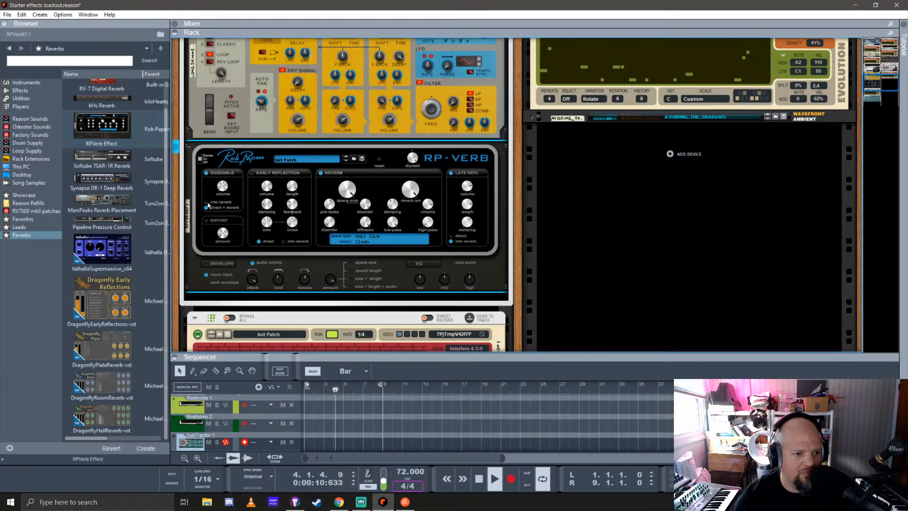
{"action": "left_click", "coordinate": [208, 203]}
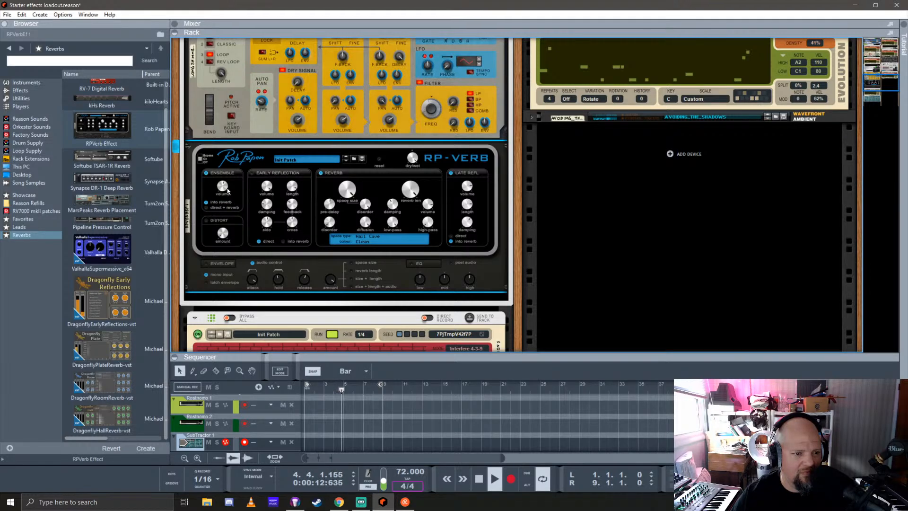
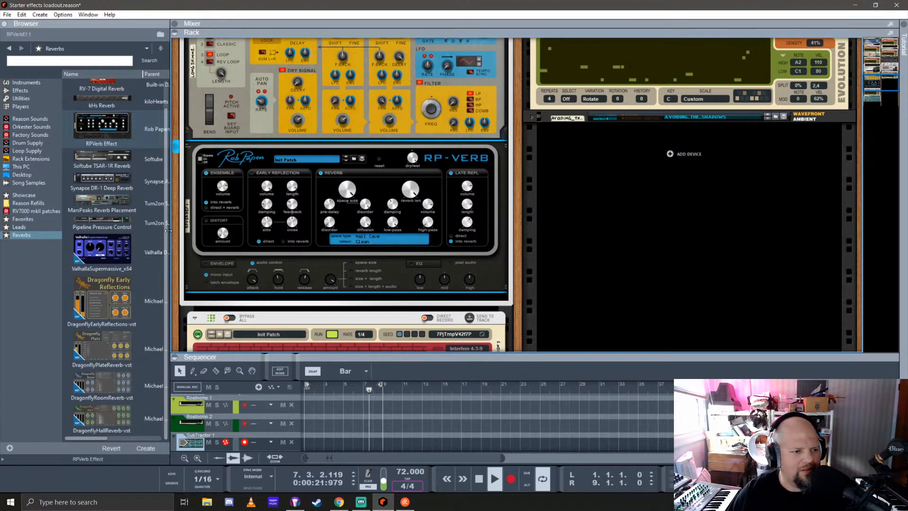
Create a new favorites list named Comps in the browser
{"action": "left_click", "coordinate": [17, 251]}
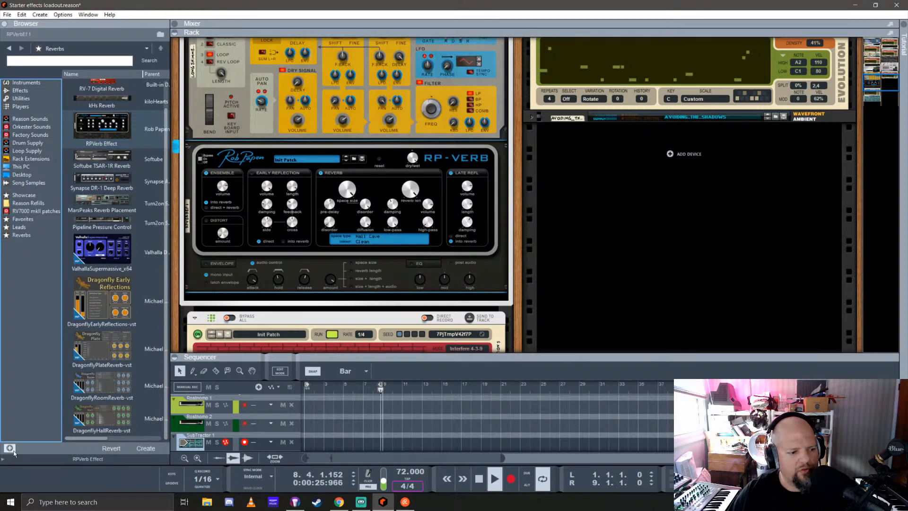
{"action": "left_click", "coordinate": [10, 448]}
{"action": "type", "text": "C"}
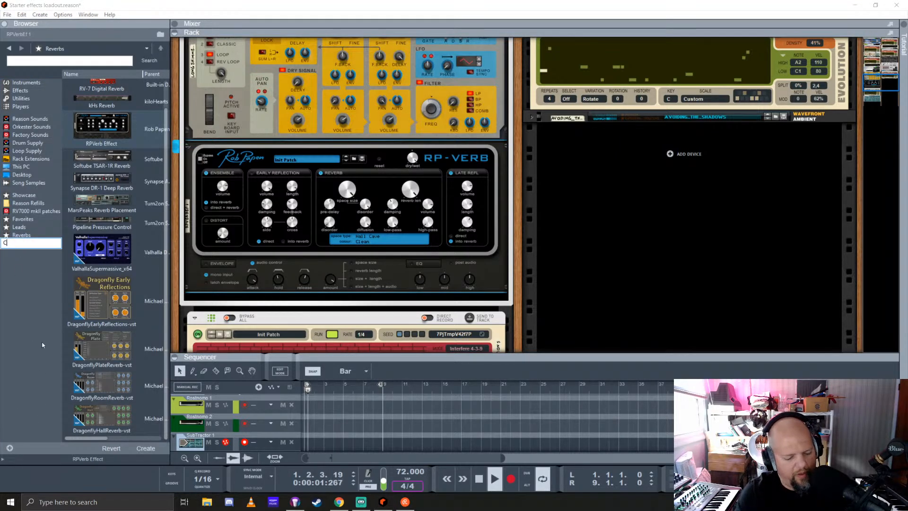
{"action": "type", "text": "omps"}
{"action": "key", "text": "Return"}
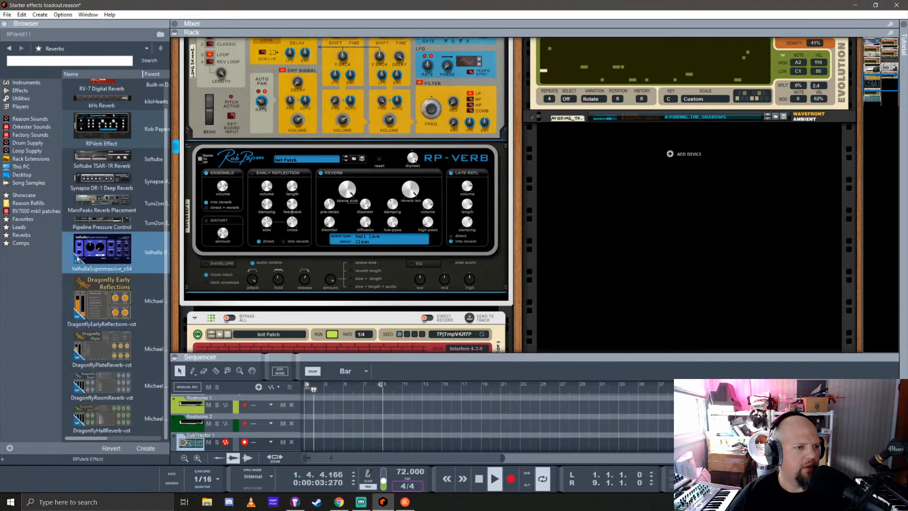
Add the MClass Compressor and the COMP-01 Compressor/Limiter from the effects devices to the Comps favorites list
{"action": "left_click", "coordinate": [20, 90]}
{"action": "left_click", "coordinate": [120, 178]}
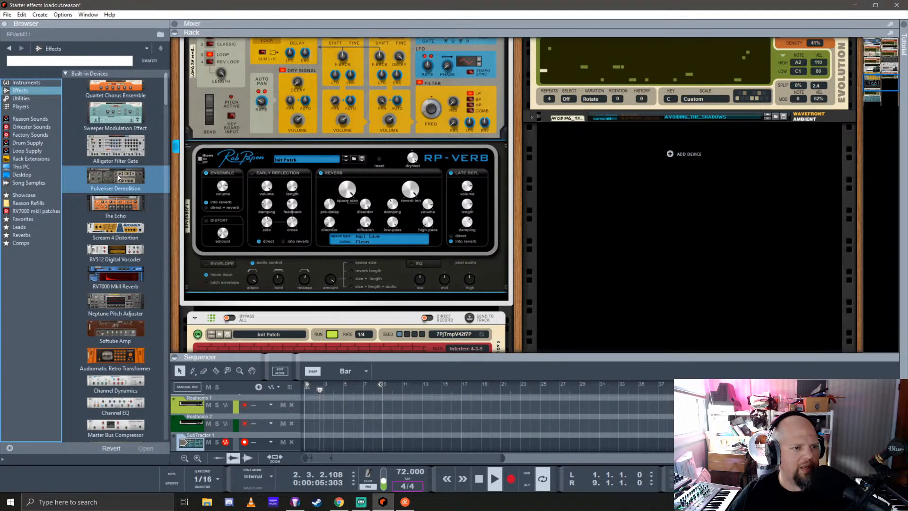
{"action": "scroll", "coordinate": [129, 162], "scroll_direction": "down", "scroll_amount": 5}
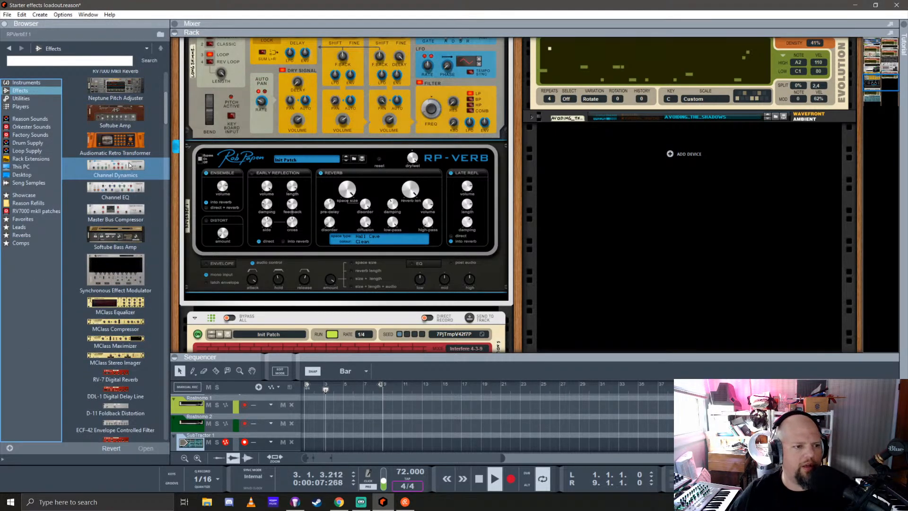
{"action": "scroll", "coordinate": [128, 163], "scroll_direction": "down", "scroll_amount": 2}
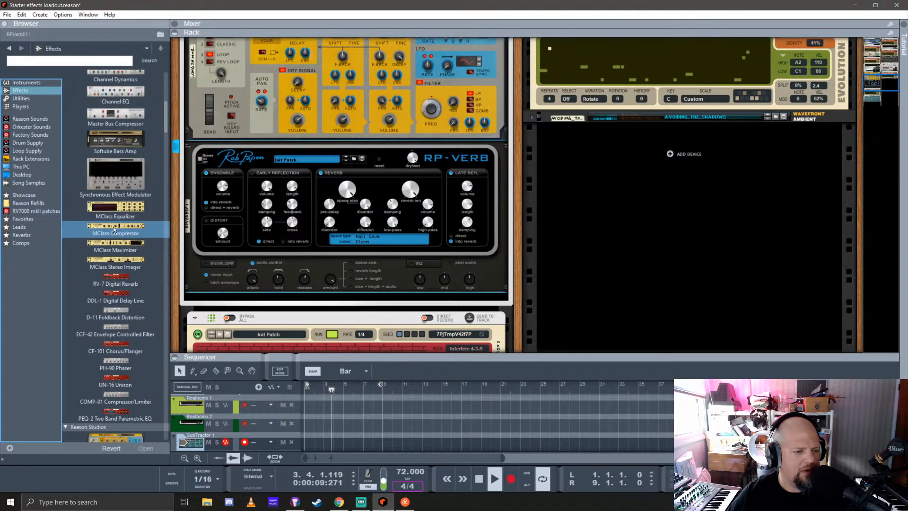
{"action": "left_click", "coordinate": [113, 230]}
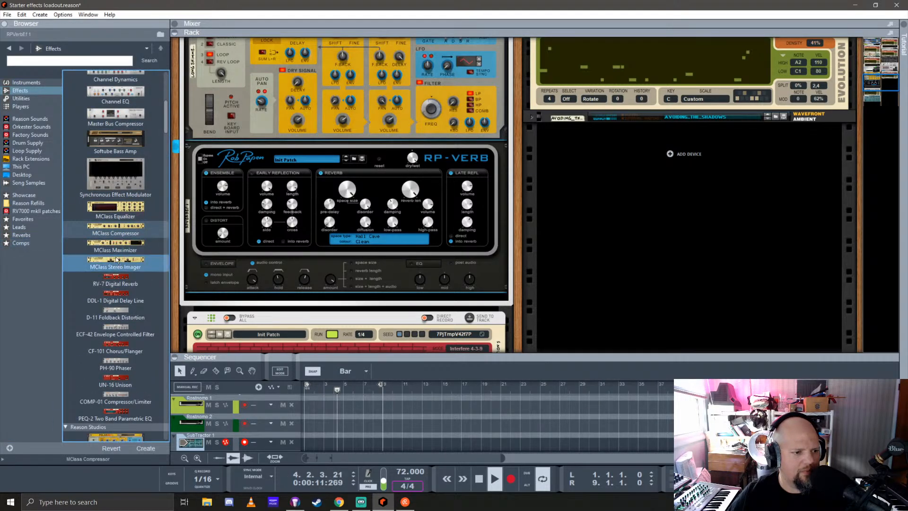
{"action": "scroll", "coordinate": [116, 260], "scroll_direction": "down", "scroll_amount": 2}
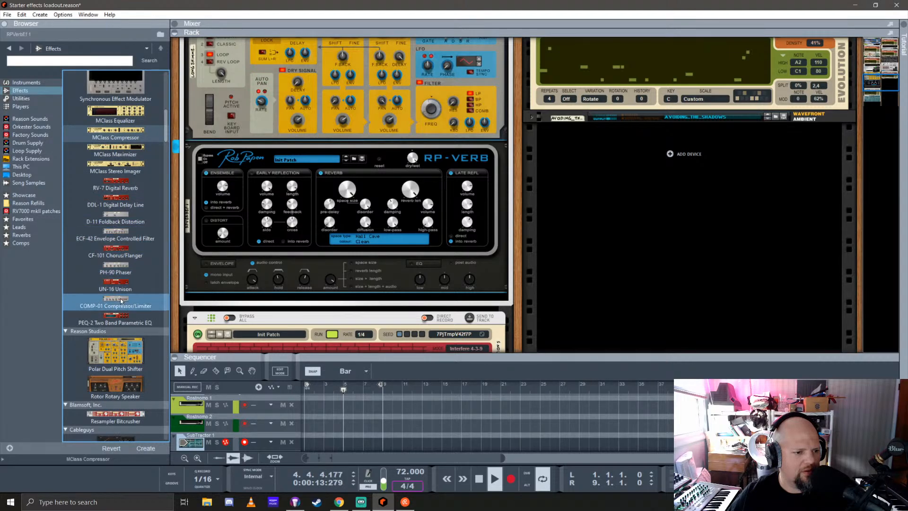
{"action": "left_click_drag", "start_coordinate": [120, 299], "coordinate": [19, 243]}
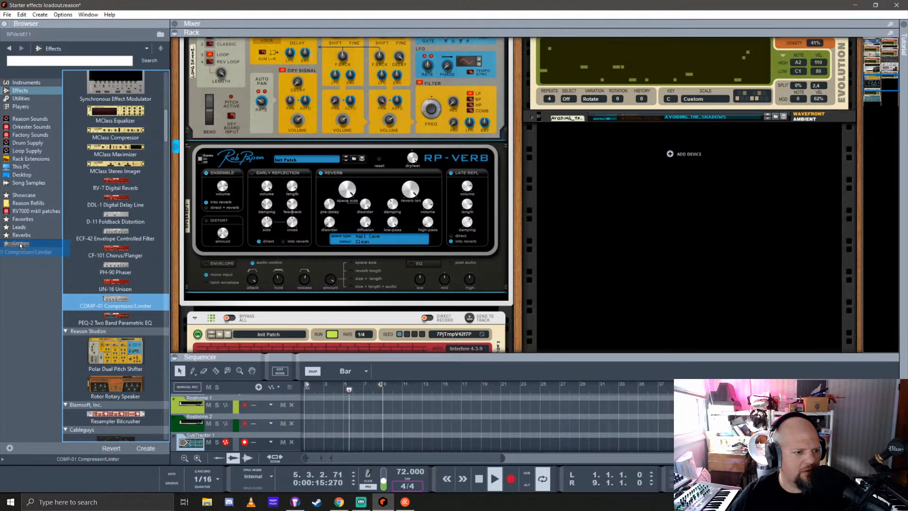
Replace the RP-VERB device in the rack with Lectric Panda's Fritz Granular Engine
{"action": "scroll", "coordinate": [110, 250], "scroll_direction": "down", "scroll_amount": 5}
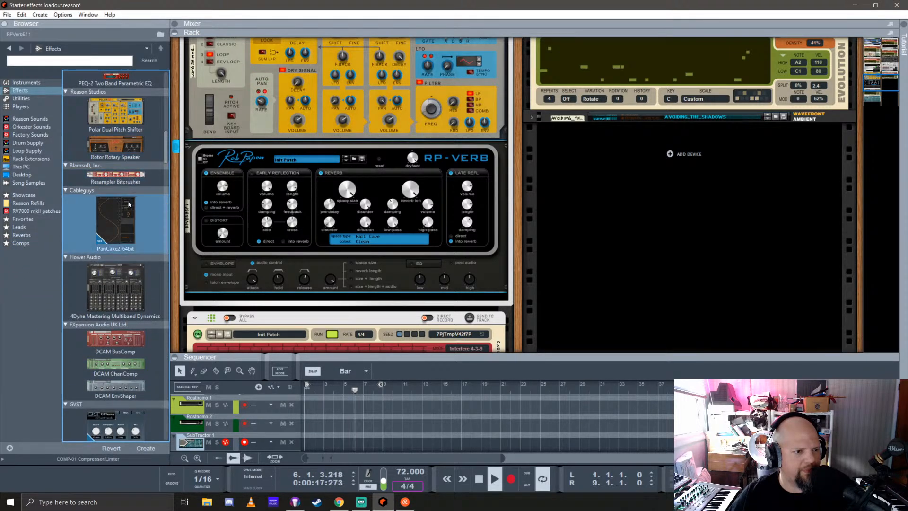
{"action": "scroll", "coordinate": [129, 201], "scroll_direction": "down", "scroll_amount": 3}
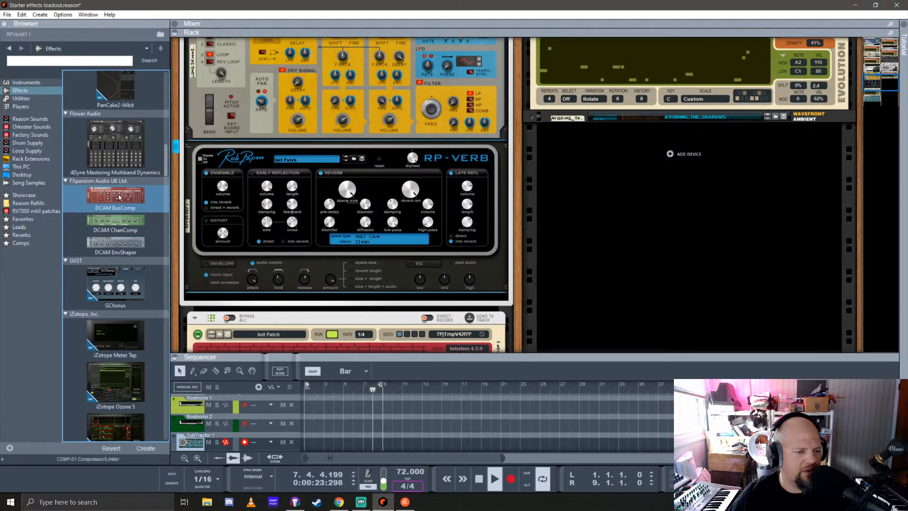
{"action": "scroll", "coordinate": [123, 196], "scroll_direction": "down", "scroll_amount": 8}
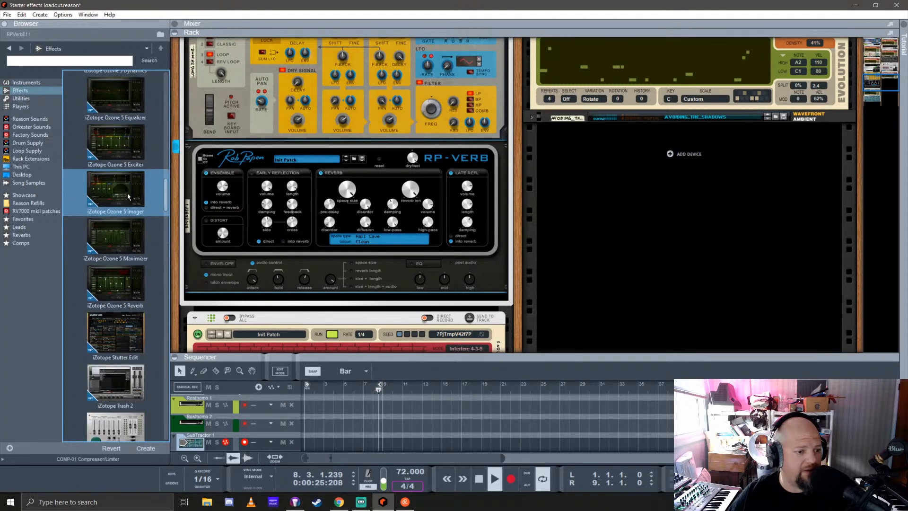
{"action": "scroll", "coordinate": [127, 196], "scroll_direction": "down", "scroll_amount": 4}
{"action": "scroll", "coordinate": [129, 195], "scroll_direction": "down", "scroll_amount": 12}
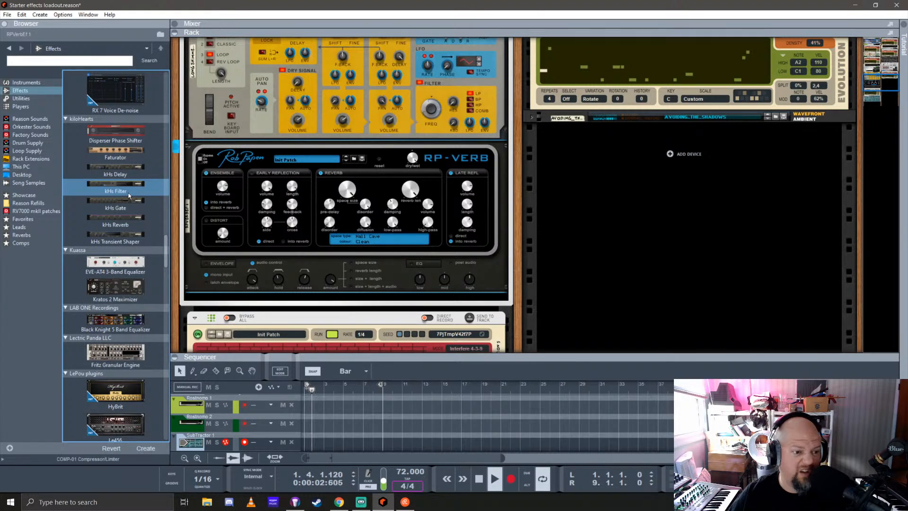
{"action": "scroll", "coordinate": [130, 195], "scroll_direction": "down", "scroll_amount": 6}
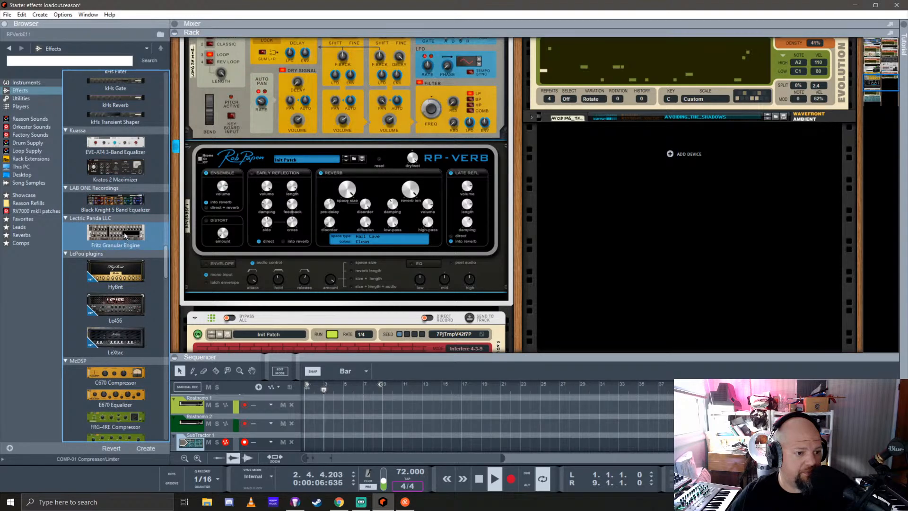
{"action": "scroll", "coordinate": [92, 213], "scroll_direction": "down", "scroll_amount": 1}
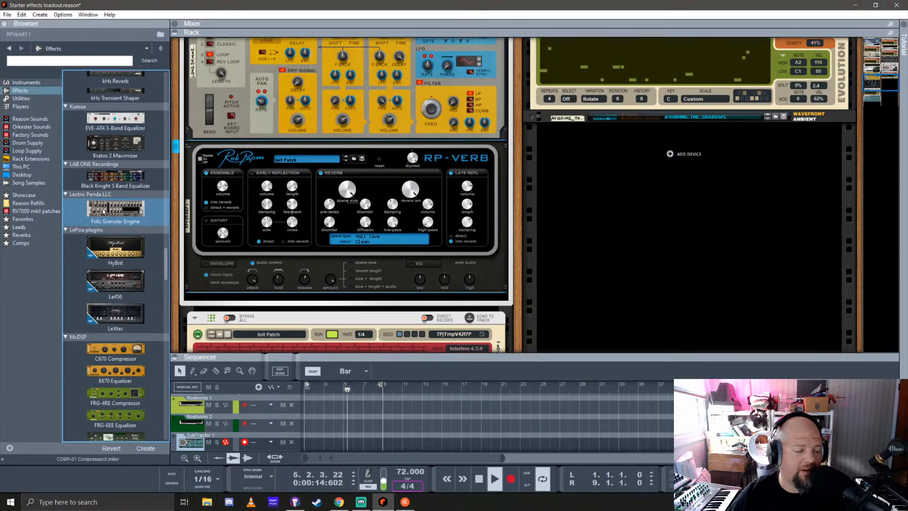
{"action": "double_click", "coordinate": [103, 212]}
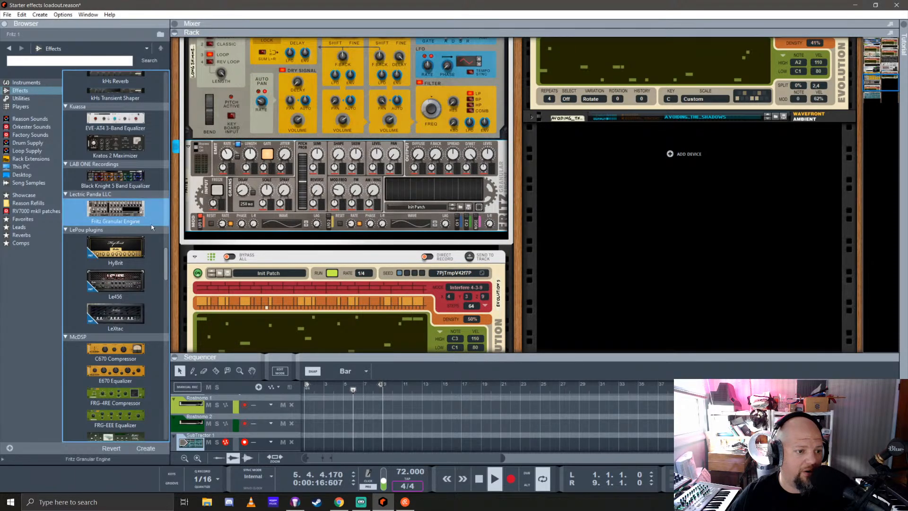
Add McDSP's C670 Compressor, FRG-4RE Compressor and Moo Tube Compressor to the Comps favorites list
{"action": "scroll", "coordinate": [141, 223], "scroll_direction": "down", "scroll_amount": 3}
{"action": "left_click", "coordinate": [136, 221]}
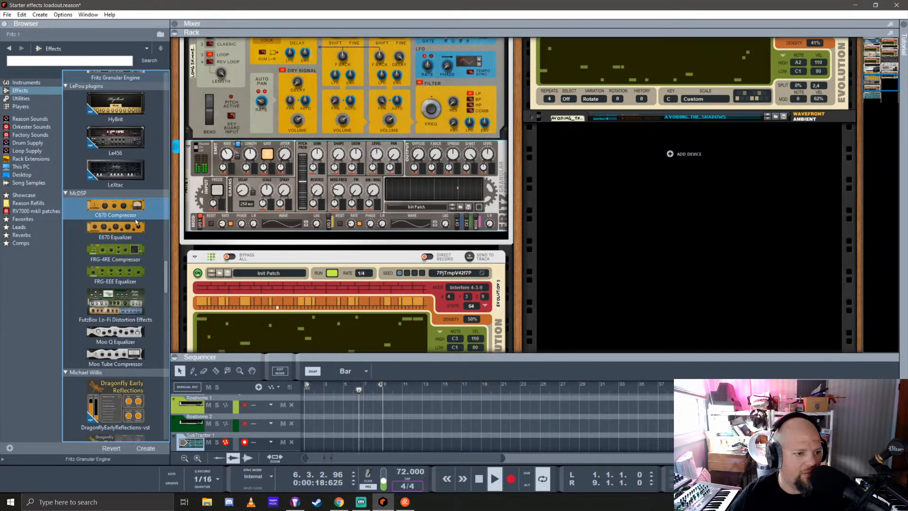
{"action": "left_click_drag", "start_coordinate": [125, 214], "coordinate": [21, 245]}
{"action": "left_click_drag", "start_coordinate": [121, 254], "coordinate": [21, 243]}
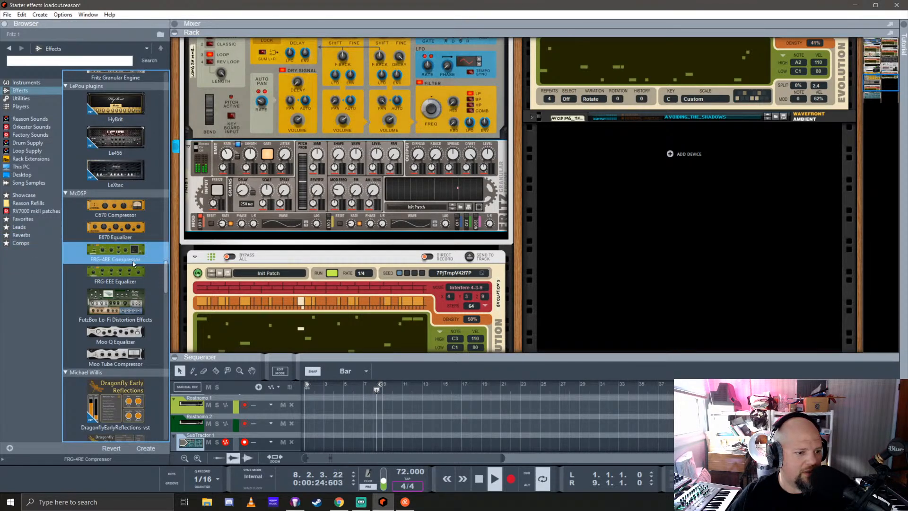
{"action": "scroll", "coordinate": [133, 260], "scroll_direction": "down", "scroll_amount": 2}
{"action": "left_click_drag", "start_coordinate": [125, 260], "coordinate": [21, 244]}
Add Red Rock Sound's MBC Multiband Compressor and ModularRE Multi-Effect Processor to the Comps favorites list
{"action": "scroll", "coordinate": [130, 265], "scroll_direction": "down", "scroll_amount": 5}
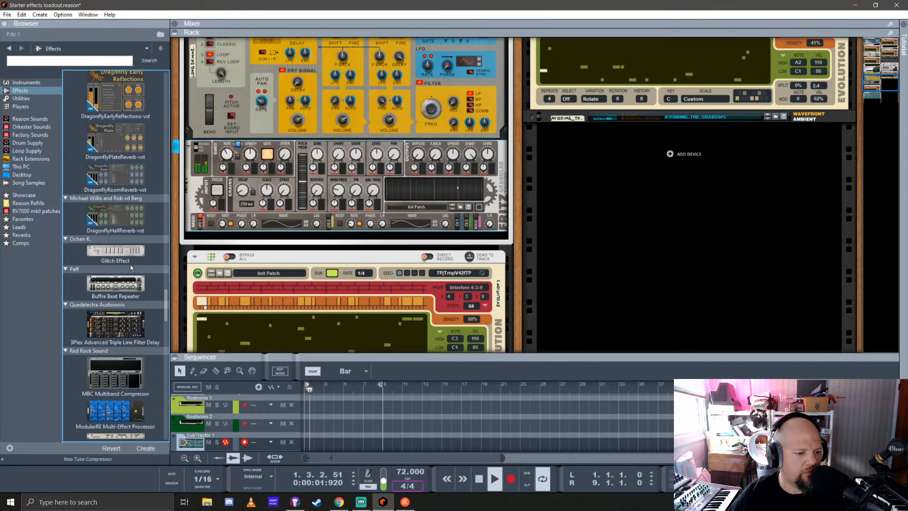
{"action": "scroll", "coordinate": [124, 234], "scroll_direction": "down", "scroll_amount": 2}
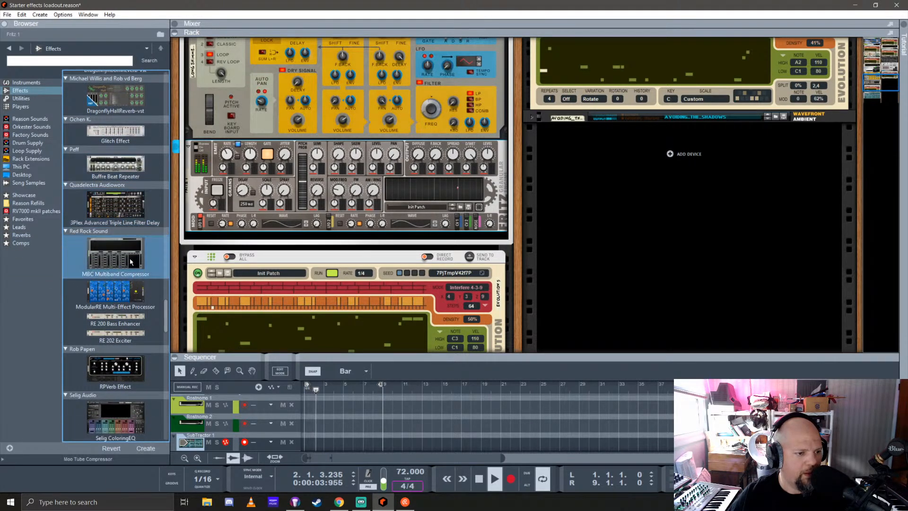
{"action": "left_click_drag", "start_coordinate": [124, 264], "coordinate": [19, 245]}
{"action": "key", "text": "Down"}
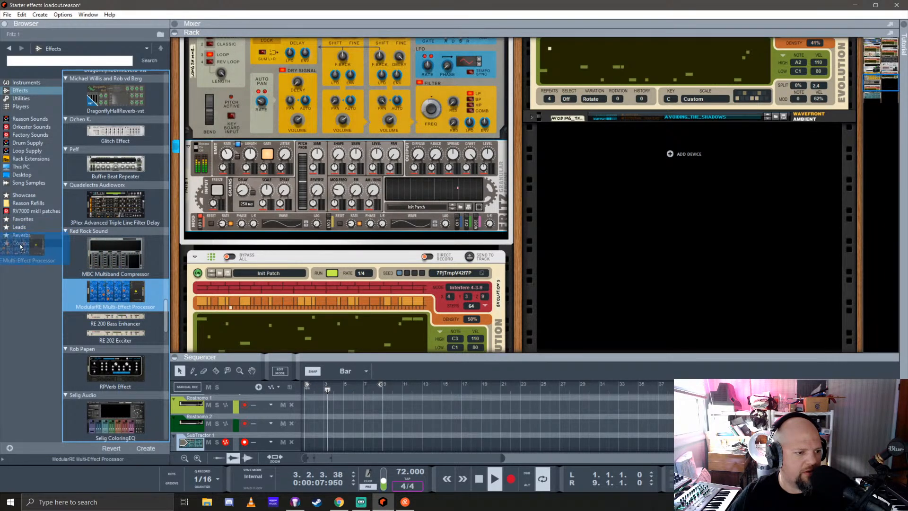
Add the Selig Leveler, SN05G Limiter x64 and Softube FET Compressor to the Comps favorites list
{"action": "scroll", "coordinate": [123, 213], "scroll_direction": "down", "scroll_amount": 4}
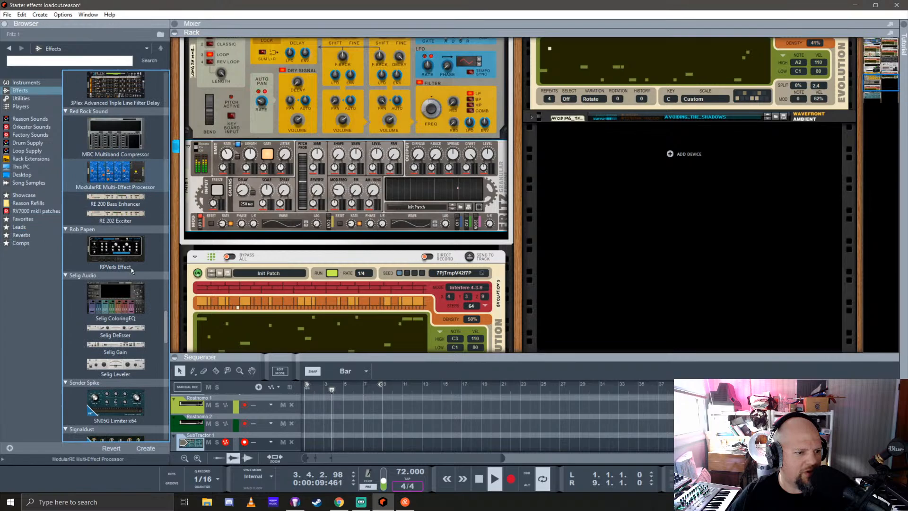
{"action": "left_click", "coordinate": [129, 212]}
{"action": "scroll", "coordinate": [140, 228], "scroll_direction": "down", "scroll_amount": 1}
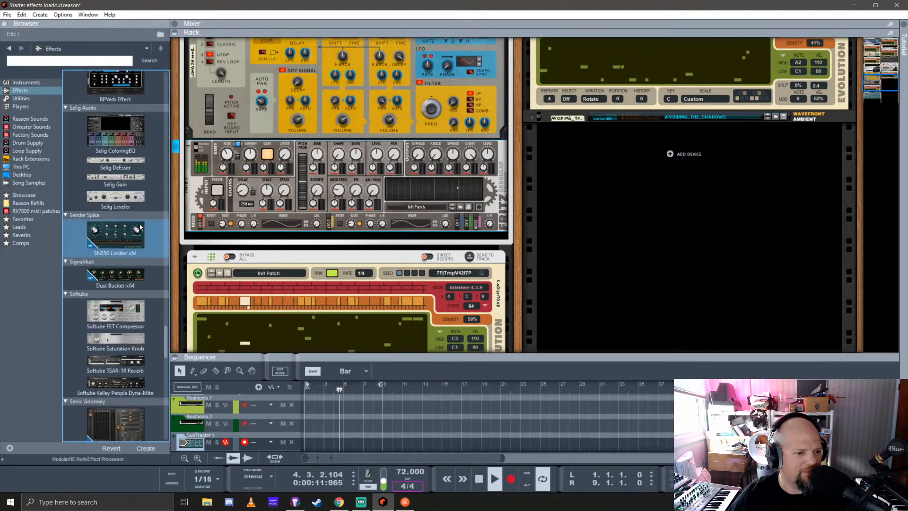
{"action": "left_click", "coordinate": [121, 200]}
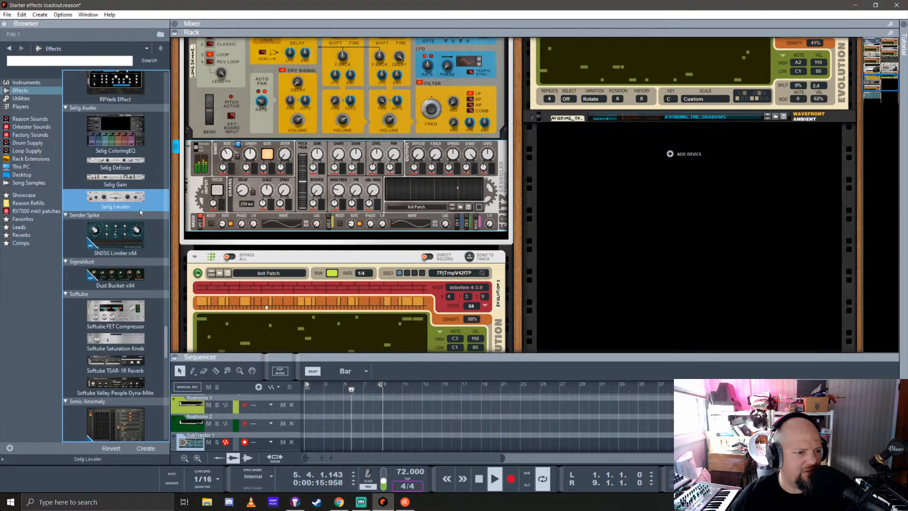
{"action": "scroll", "coordinate": [138, 209], "scroll_direction": "down", "scroll_amount": 1}
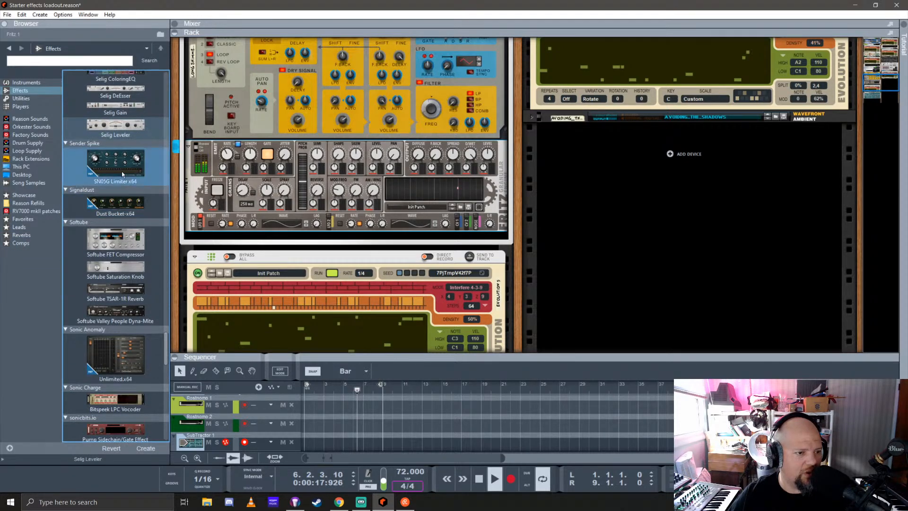
{"action": "left_click_drag", "start_coordinate": [122, 169], "coordinate": [17, 244]}
{"action": "left_click", "coordinate": [114, 253]}
{"action": "left_click_drag", "start_coordinate": [113, 253], "coordinate": [22, 246]}
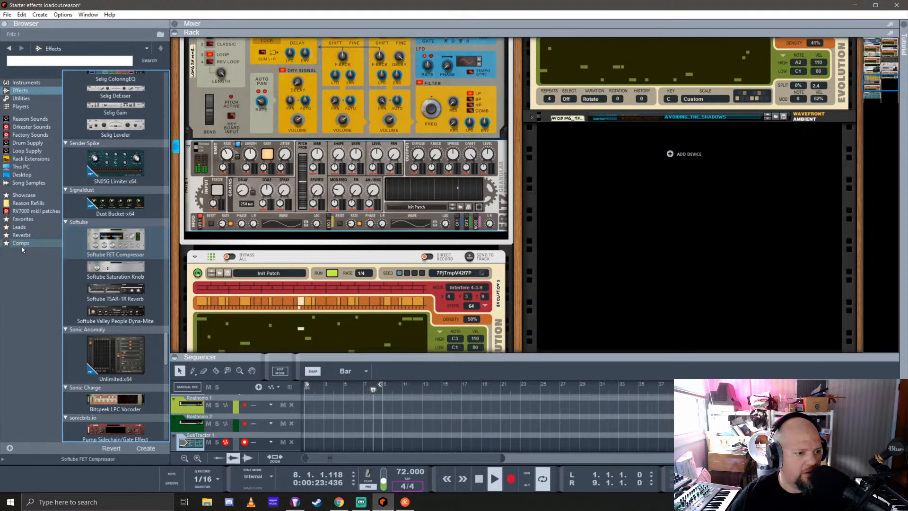
Add Sonic Anomaly's Unlimited.x64 and Tokyo Dawn Labs' TDR Kotelnikov to the Comps favorites list
{"action": "scroll", "coordinate": [135, 256], "scroll_direction": "down", "scroll_amount": 3}
{"action": "left_click", "coordinate": [135, 255]}
{"action": "left_click_drag", "start_coordinate": [135, 255], "coordinate": [22, 249]}
{"action": "scroll", "coordinate": [132, 254], "scroll_direction": "down", "scroll_amount": 5}
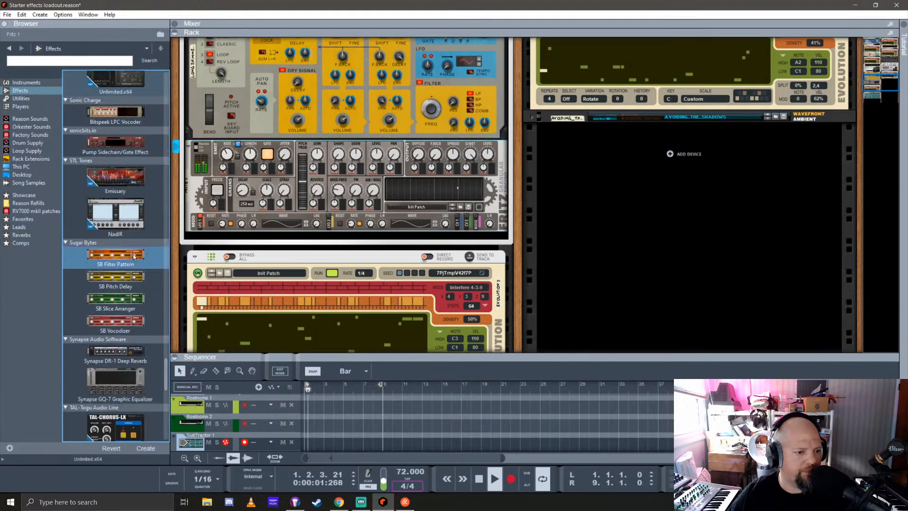
{"action": "left_click", "coordinate": [131, 222]}
{"action": "left_click", "coordinate": [135, 217]}
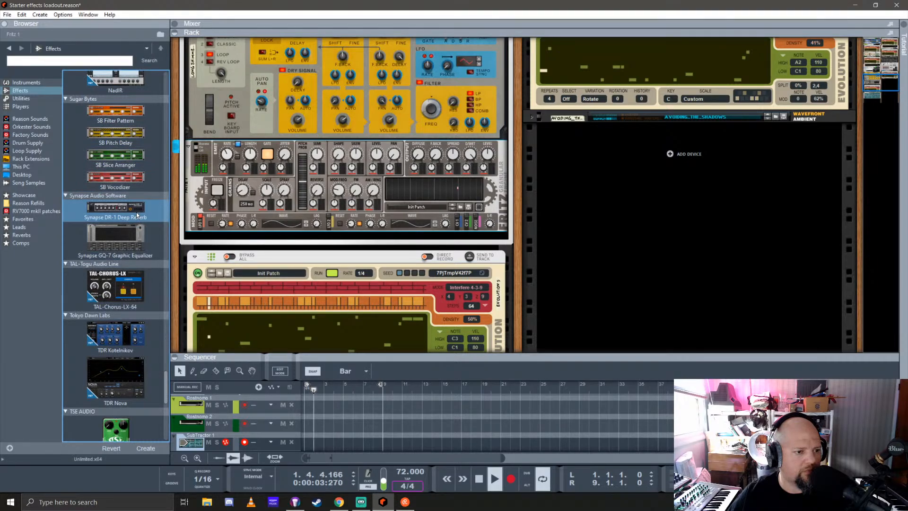
{"action": "scroll", "coordinate": [136, 215], "scroll_direction": "down", "scroll_amount": 3}
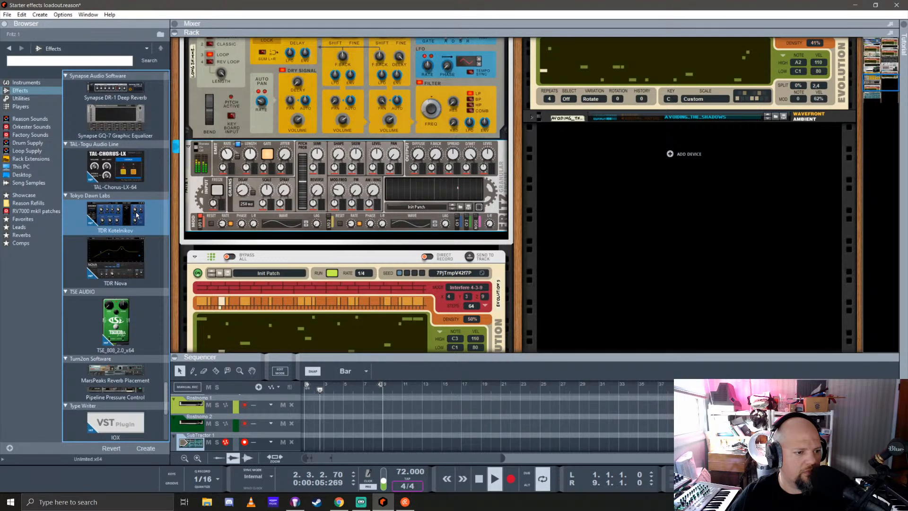
{"action": "left_click_drag", "start_coordinate": [136, 215], "coordinate": [17, 244]}
Add OTT_x64 from Xfer Records to the Comps favorites list
{"action": "scroll", "coordinate": [143, 262], "scroll_direction": "down", "scroll_amount": 4}
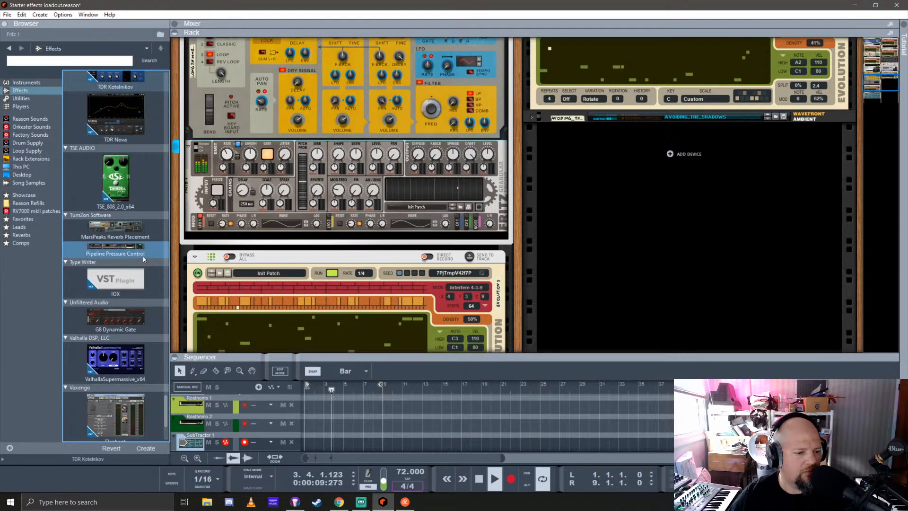
{"action": "scroll", "coordinate": [146, 258], "scroll_direction": "down", "scroll_amount": 3}
{"action": "scroll", "coordinate": [146, 250], "scroll_direction": "down", "scroll_amount": 1}
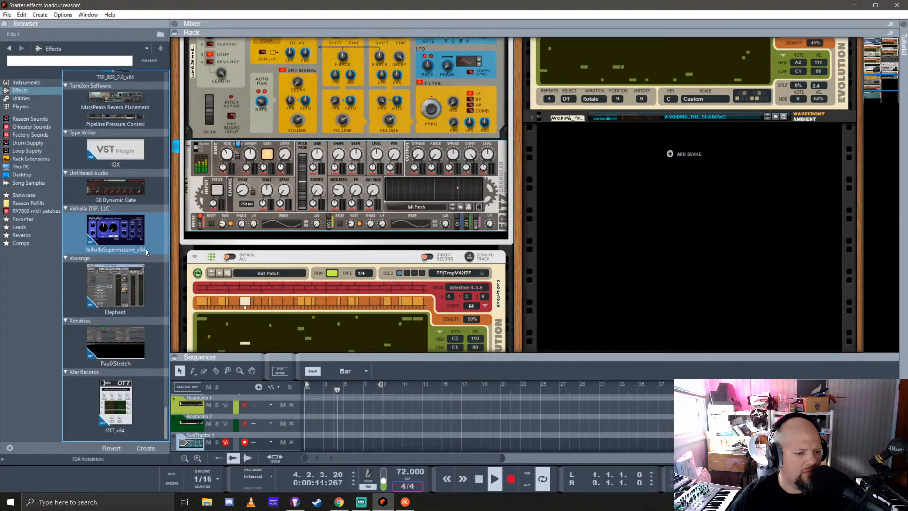
{"action": "left_click_drag", "start_coordinate": [108, 397], "coordinate": [21, 243]}
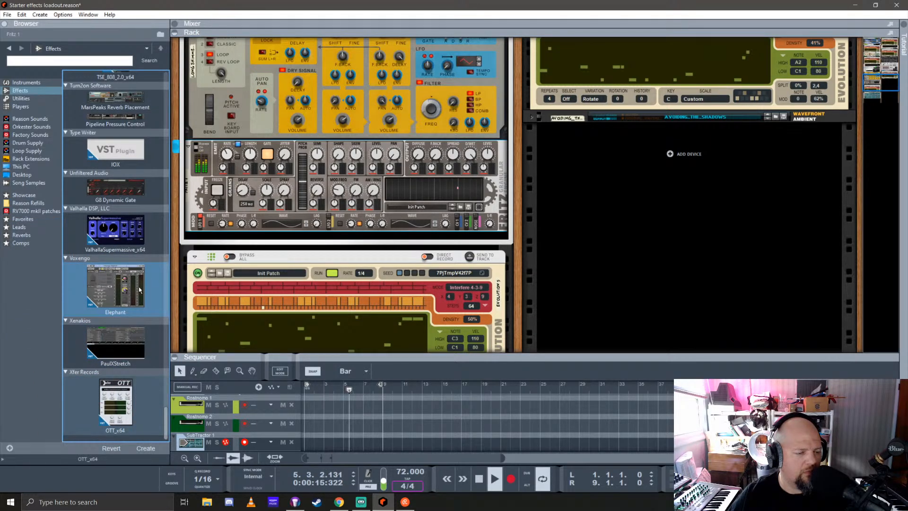
Browse the patches for the Fritz Granular Engine and randomize its settings
{"action": "scroll", "coordinate": [138, 286], "scroll_direction": "up", "scroll_amount": 3}
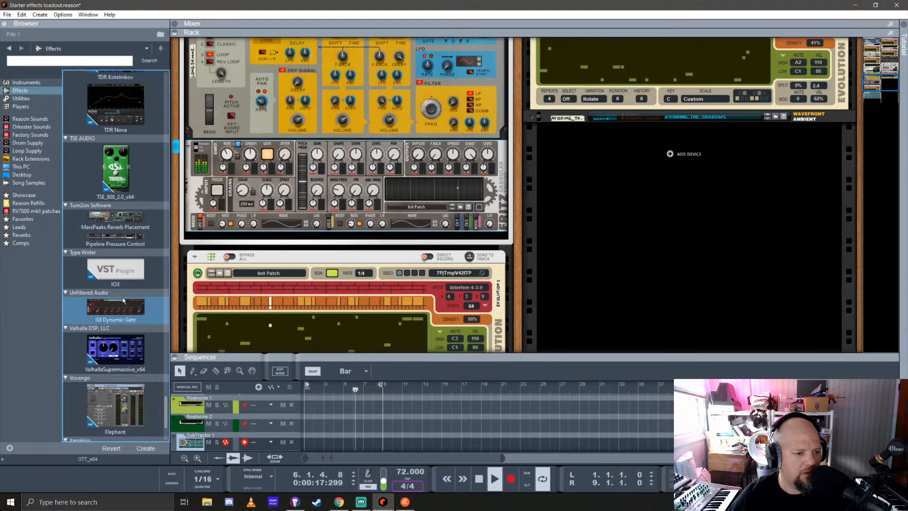
{"action": "scroll", "coordinate": [130, 279], "scroll_direction": "up", "scroll_amount": 10}
{"action": "scroll", "coordinate": [146, 256], "scroll_direction": "up", "scroll_amount": 5}
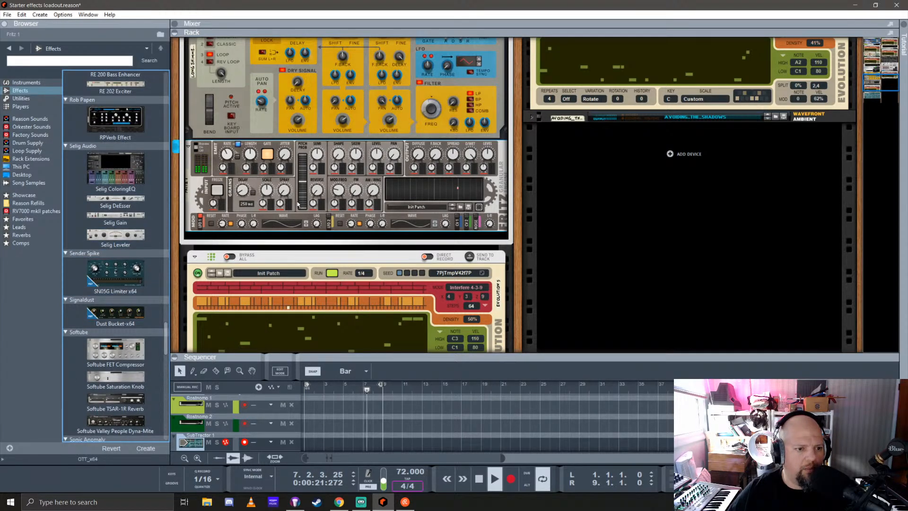
{"action": "left_click", "coordinate": [461, 208]}
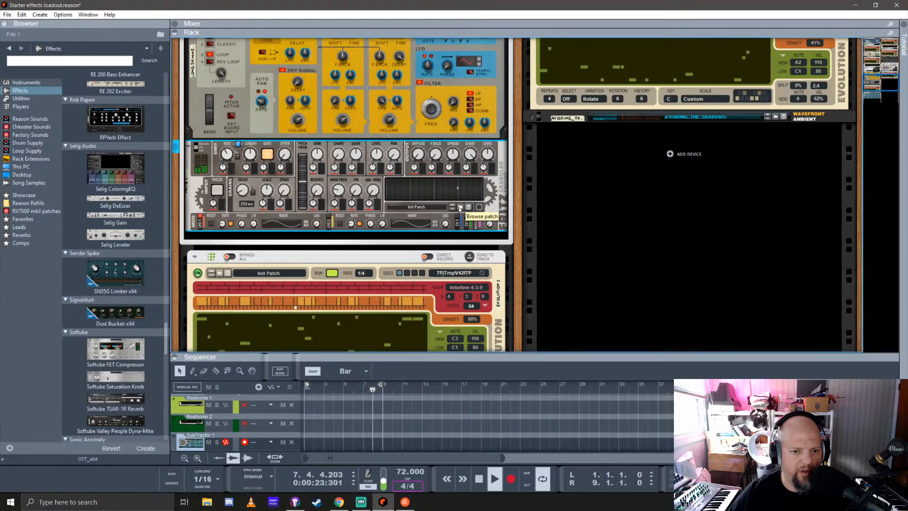
{"action": "left_click", "coordinate": [479, 209]}
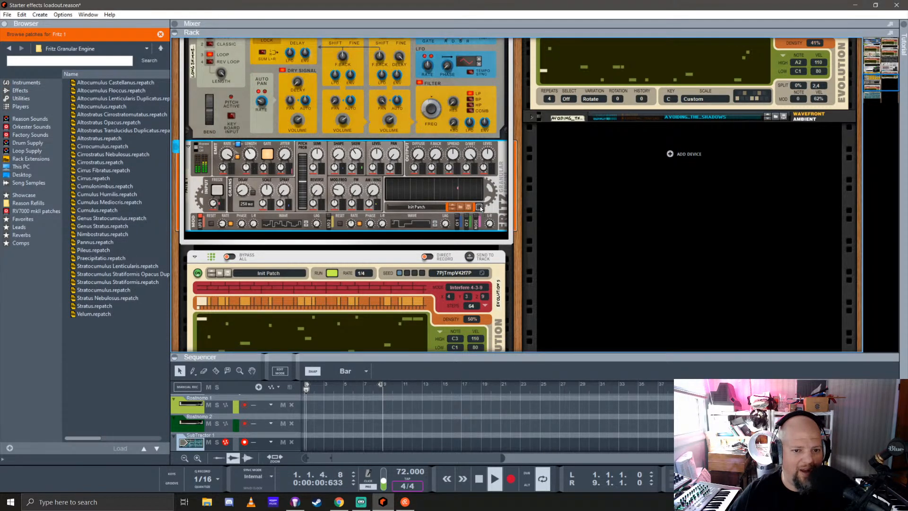
{"action": "left_click", "coordinate": [479, 208]}
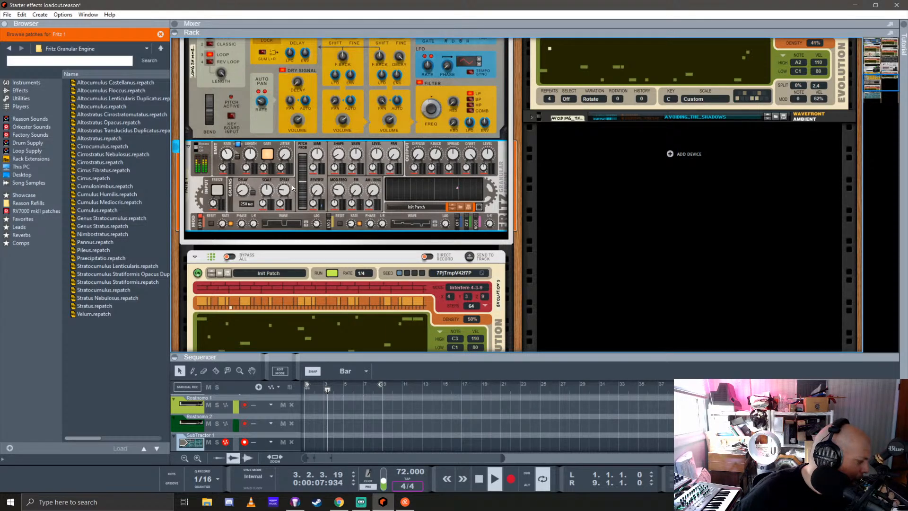
Set the SubTractor's amp envelope attack to 72 and raise its decay, sustain and release
{"action": "scroll", "coordinate": [333, 188], "scroll_direction": "up", "scroll_amount": 4}
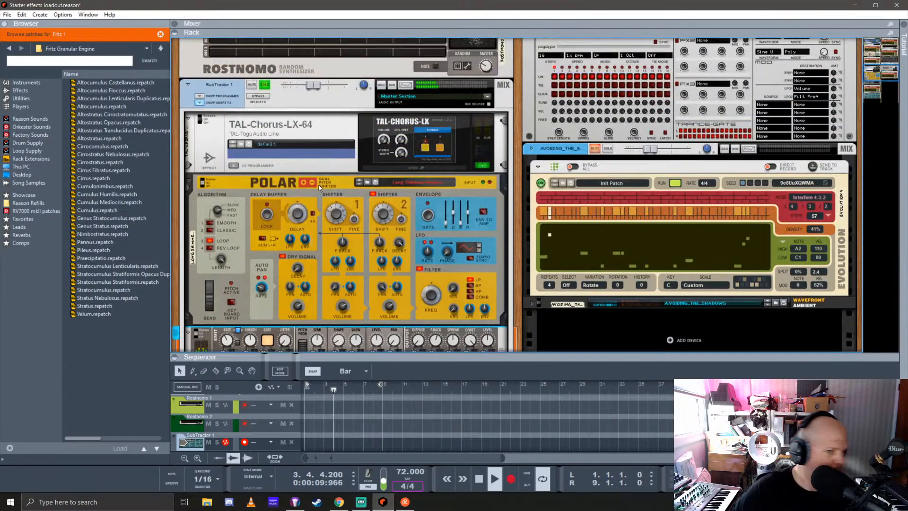
{"action": "scroll", "coordinate": [332, 189], "scroll_direction": "down", "scroll_amount": 5}
{"action": "scroll", "coordinate": [333, 189], "scroll_direction": "down", "scroll_amount": 3}
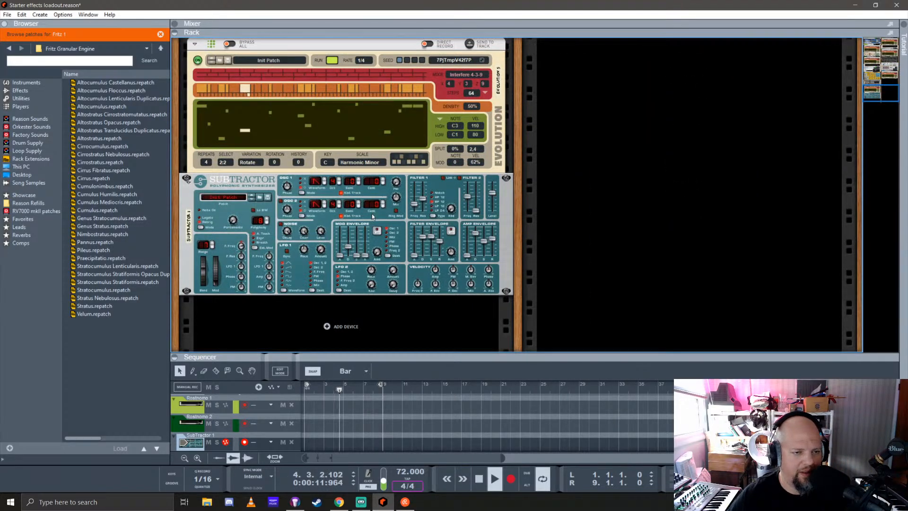
{"action": "scroll", "coordinate": [372, 217], "scroll_direction": "up", "scroll_amount": 4}
{"action": "scroll", "coordinate": [372, 217], "scroll_direction": "up", "scroll_amount": 4}
{"action": "scroll", "coordinate": [382, 208], "scroll_direction": "down", "scroll_amount": 7}
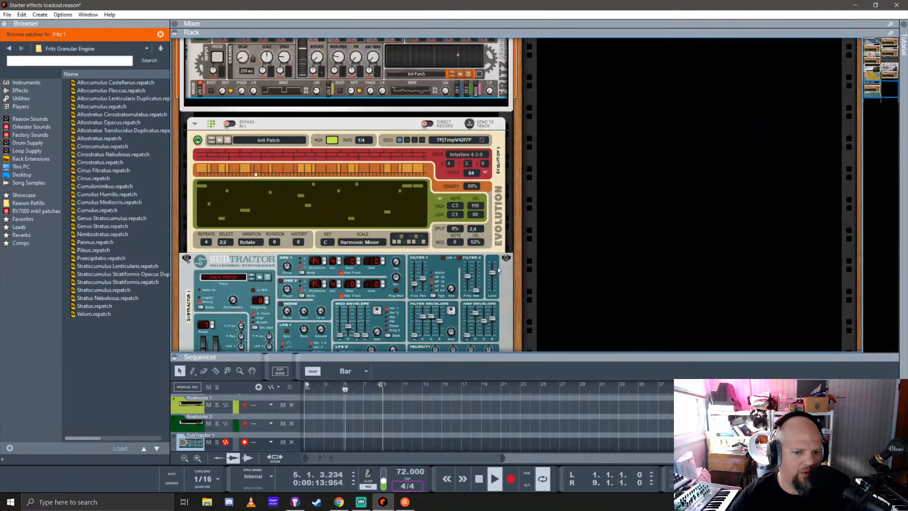
{"action": "left_click", "coordinate": [470, 337]}
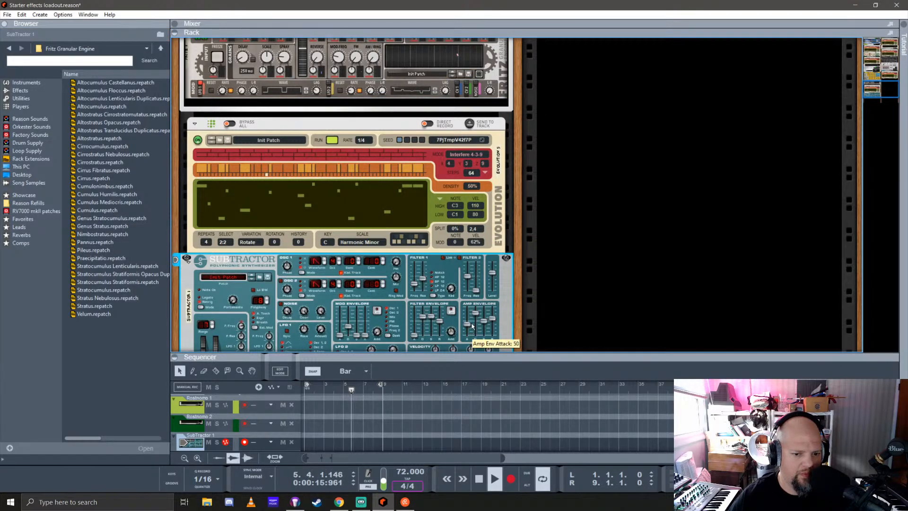
{"action": "left_click_drag", "start_coordinate": [414, 336], "coordinate": [414, 323]}
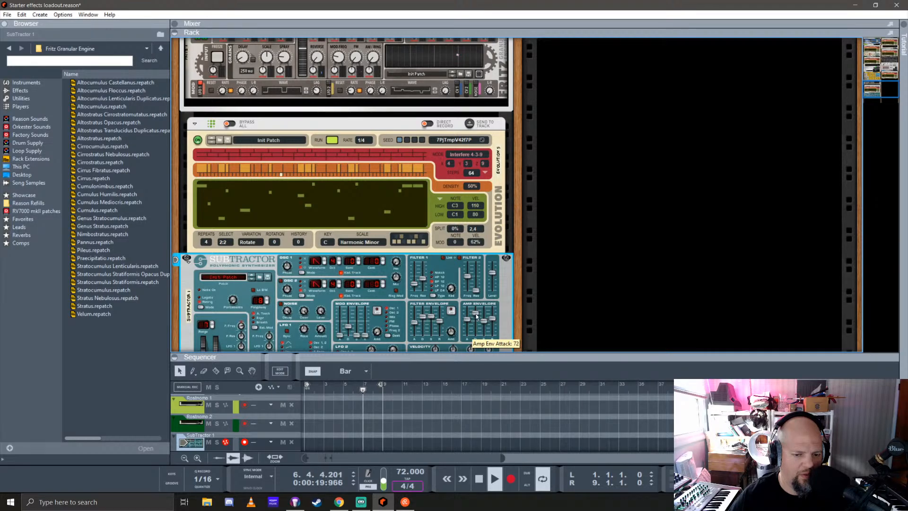
{"action": "left_click_drag", "start_coordinate": [424, 315], "coordinate": [494, 318]}
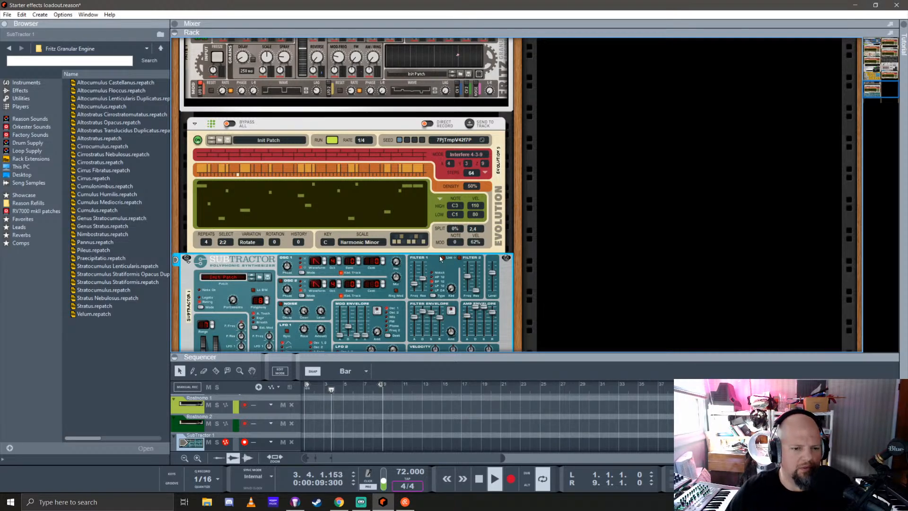
Randomize the Fritz Granular Engine's settings again and turn off its emit gate
{"action": "scroll", "coordinate": [426, 258], "scroll_direction": "up", "scroll_amount": 5}
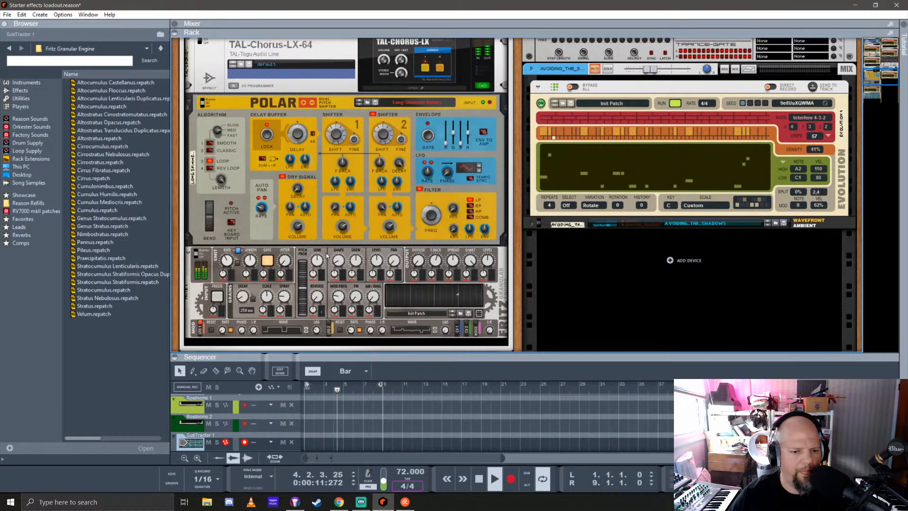
{"action": "left_click", "coordinate": [485, 316]}
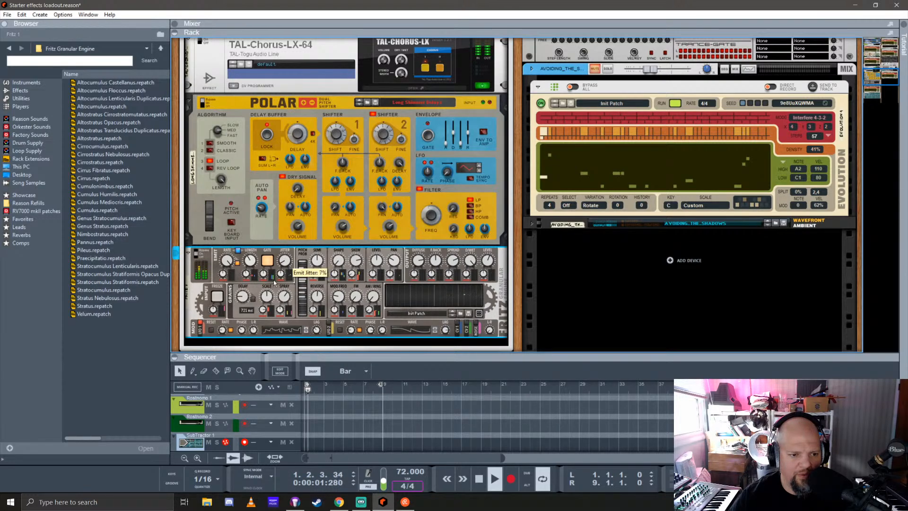
{"action": "left_click", "coordinate": [266, 260]}
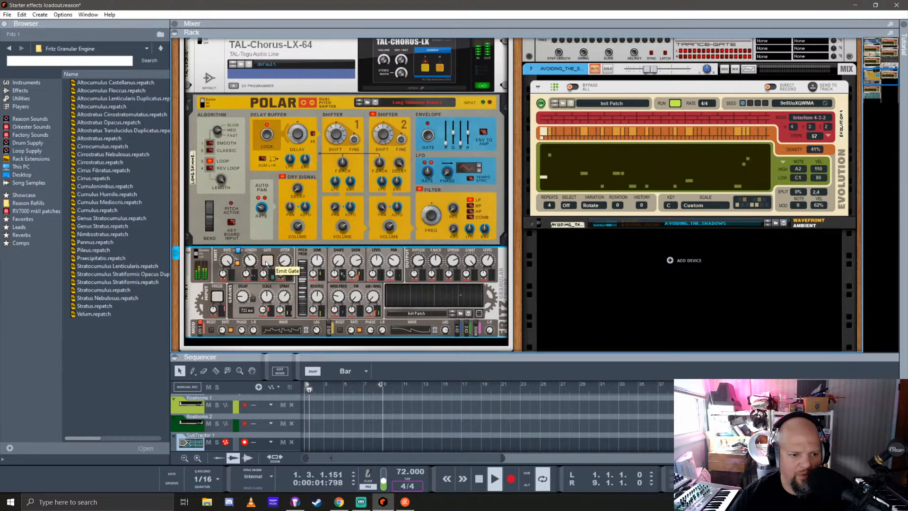
Unlink Fritz's emit rate and length, and adjust its emit length and grain delay
{"action": "left_click", "coordinate": [238, 251]}
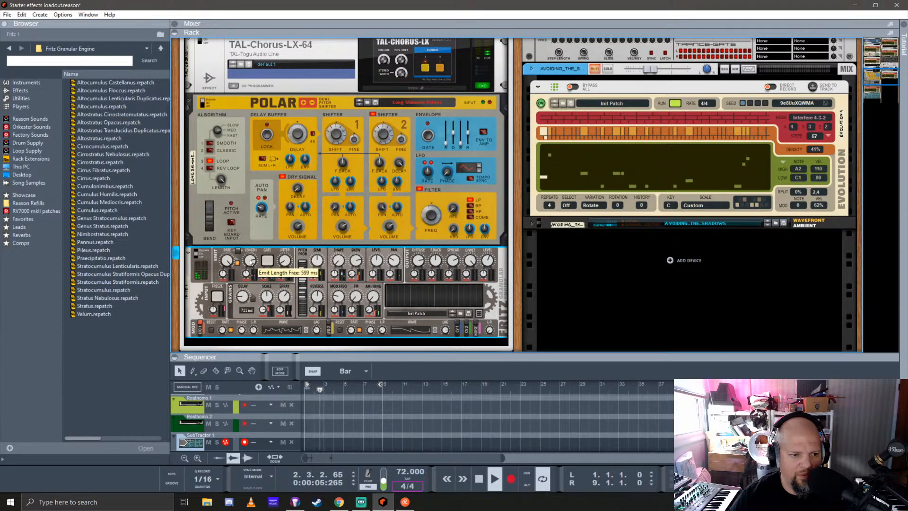
{"action": "left_click_drag", "start_coordinate": [254, 265], "coordinate": [260, 287]}
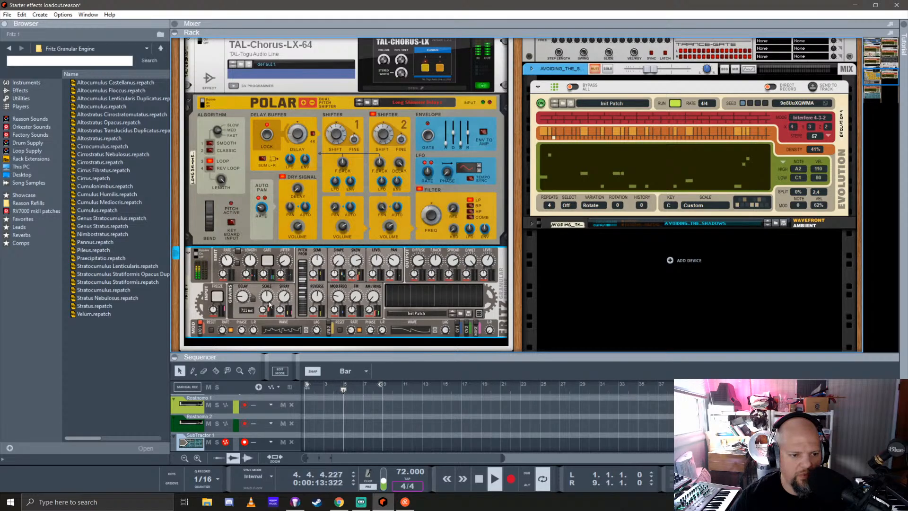
{"action": "left_click_drag", "start_coordinate": [242, 297], "coordinate": [249, 274]}
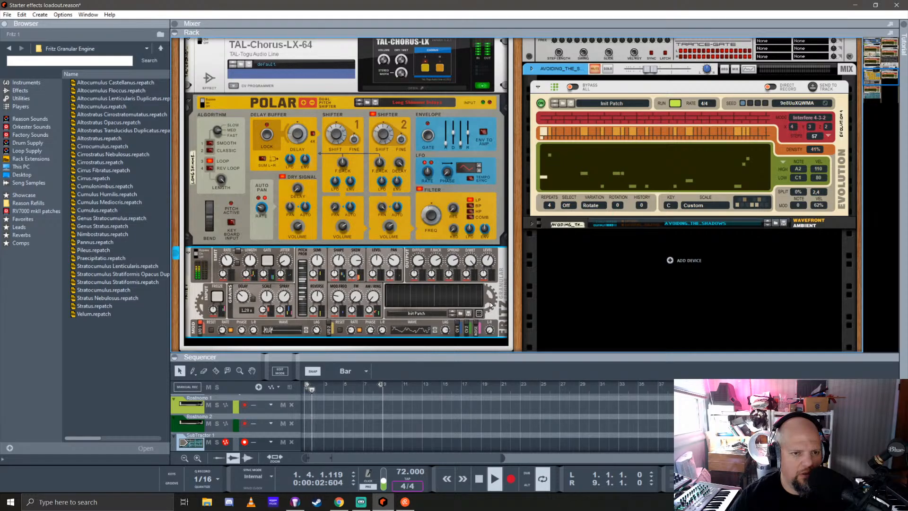
Turn off Fritz's emit rate-length link and turn on its input freeze
{"action": "scroll", "coordinate": [359, 272], "scroll_direction": "up", "scroll_amount": 5}
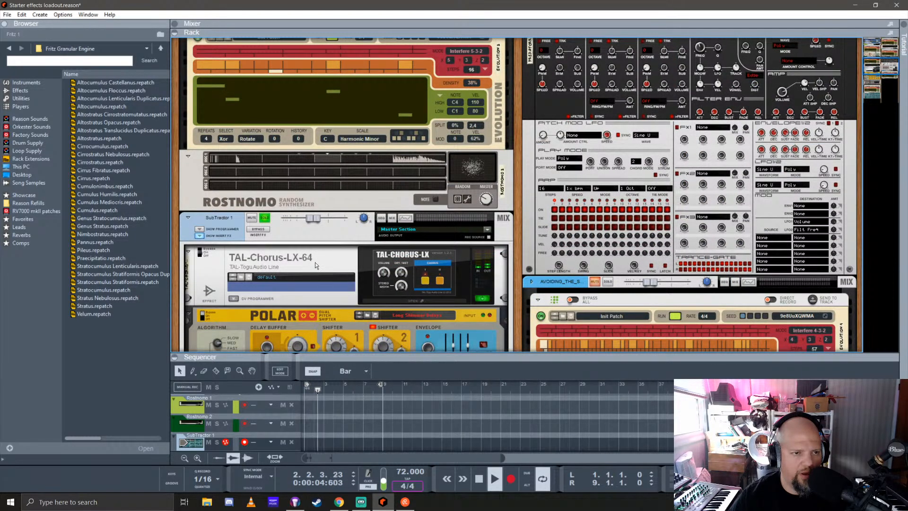
{"action": "scroll", "coordinate": [315, 263], "scroll_direction": "up", "scroll_amount": 5}
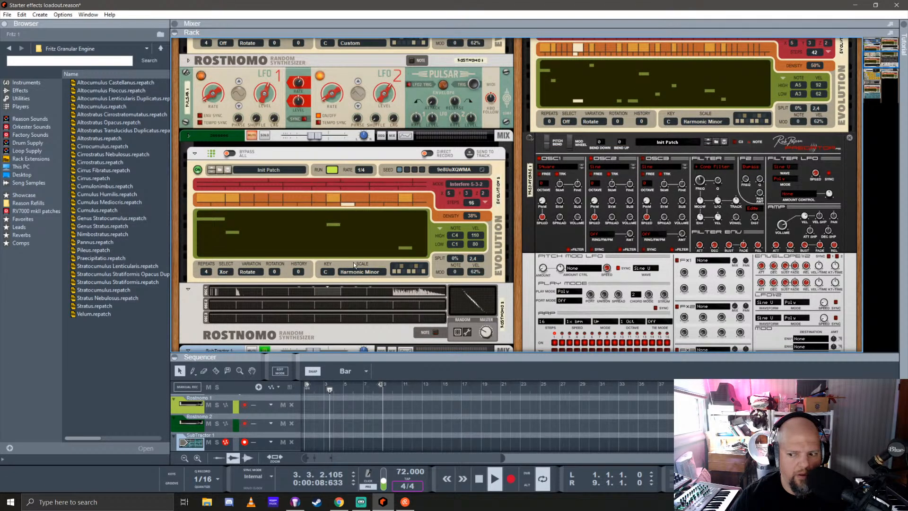
{"action": "scroll", "coordinate": [356, 259], "scroll_direction": "down", "scroll_amount": 5}
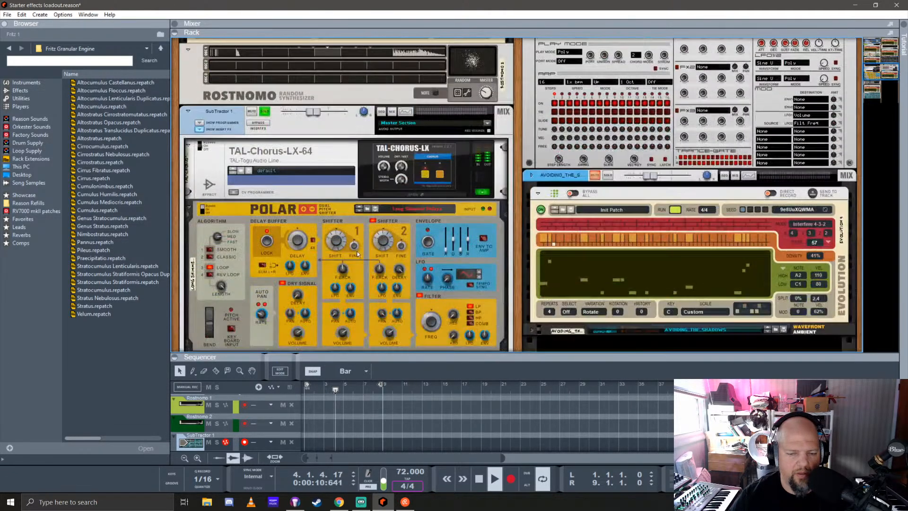
{"action": "scroll", "coordinate": [356, 249], "scroll_direction": "down", "scroll_amount": 4}
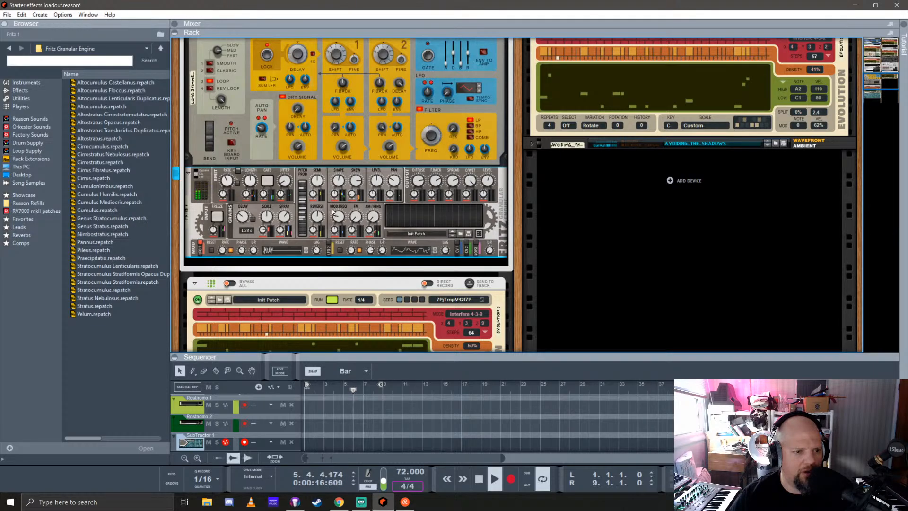
{"action": "left_click", "coordinate": [238, 172]}
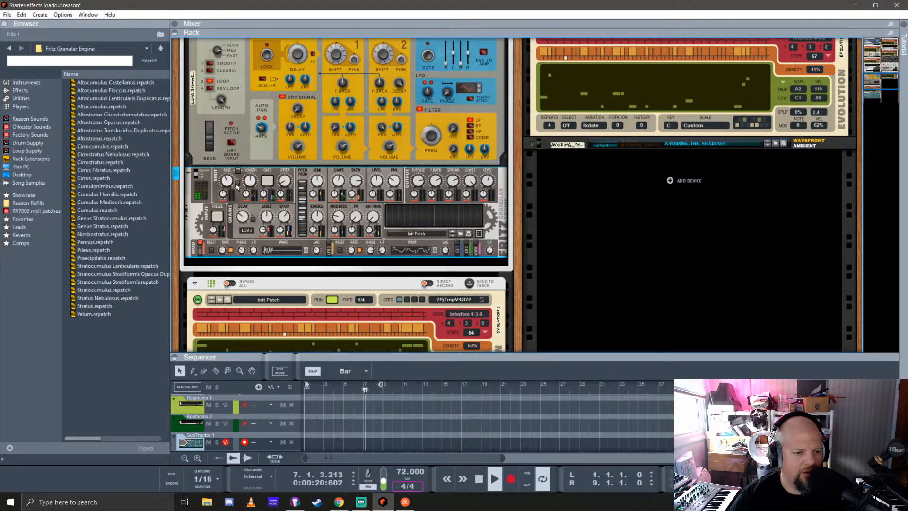
{"action": "left_click", "coordinate": [223, 219]}
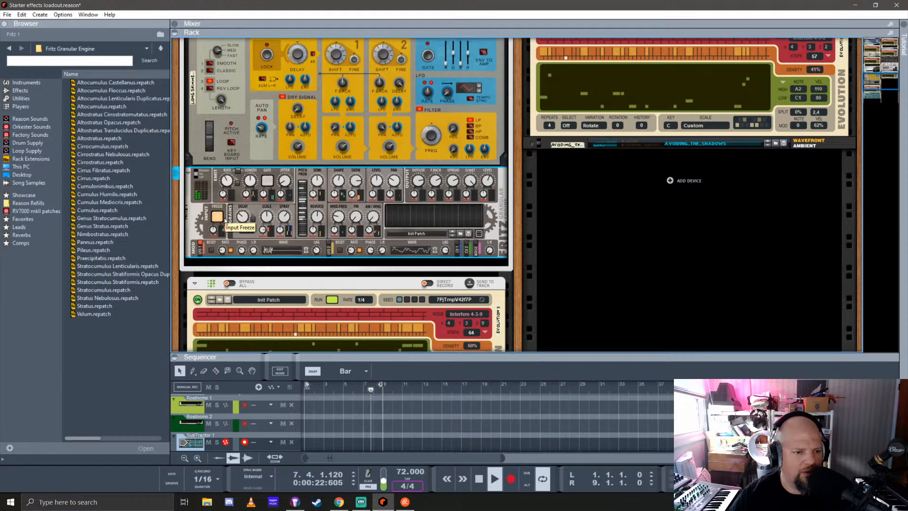
Generate new random settings for Fritz and adjust its output dry/wet balance
{"action": "left_click", "coordinate": [480, 233]}
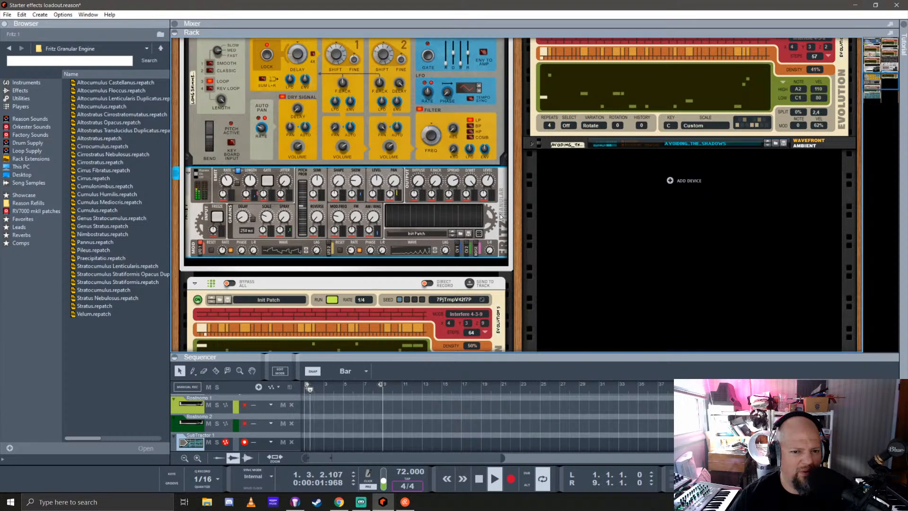
{"action": "left_click", "coordinate": [479, 233]}
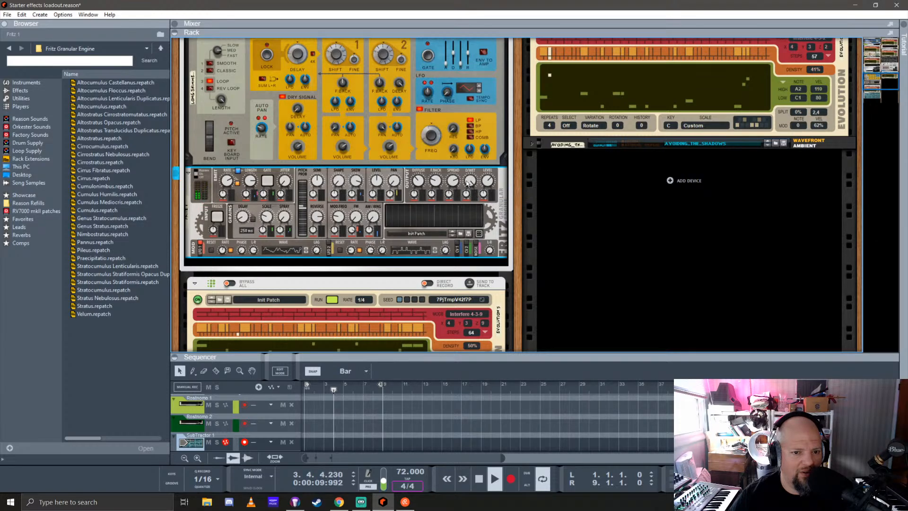
{"action": "mouse_move", "coordinate": [478, 172]}
{"action": "left_mouse_down"}
{"action": "mouse_move", "coordinate": [472, 186]}
{"action": "mouse_move", "coordinate": [476, 175]}
{"action": "left_mouse_up"}
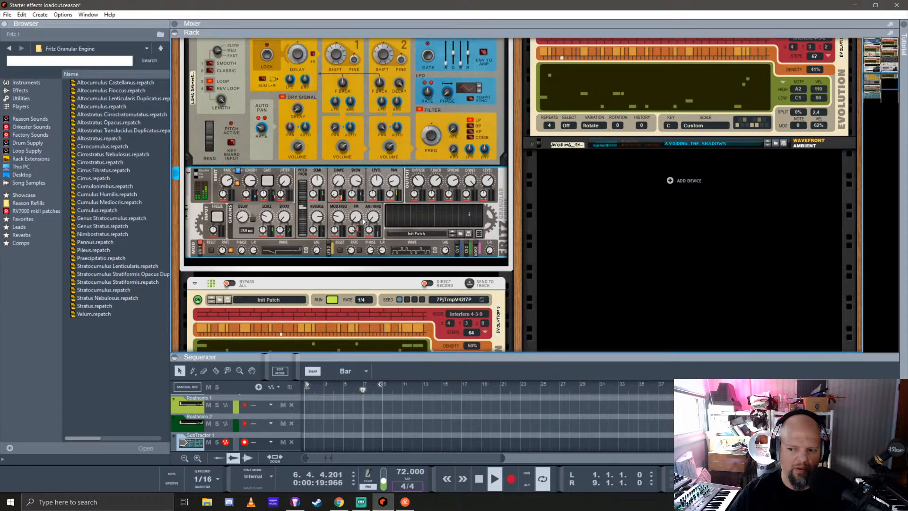
Set the rate of the Evolution player driving the SubTractor to 2/4
{"action": "scroll", "coordinate": [392, 235], "scroll_direction": "up", "scroll_amount": 1}
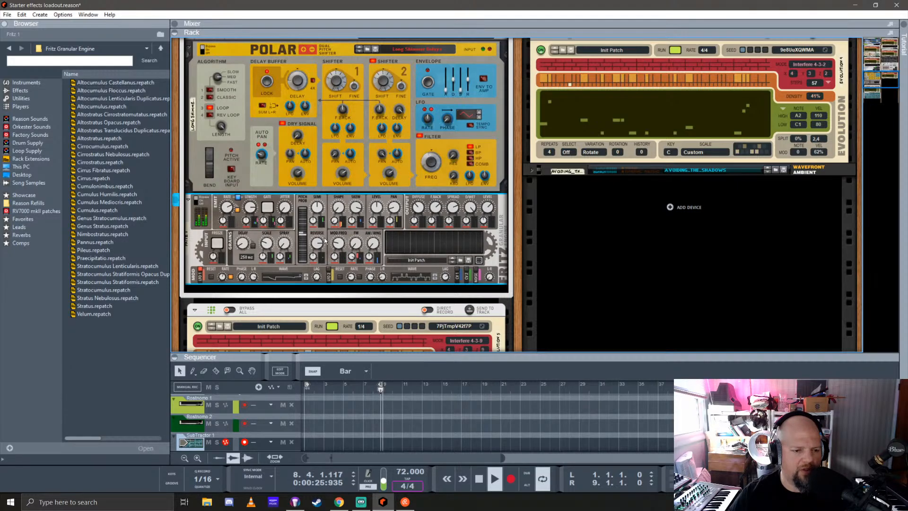
{"action": "scroll", "coordinate": [325, 241], "scroll_direction": "down", "scroll_amount": 5}
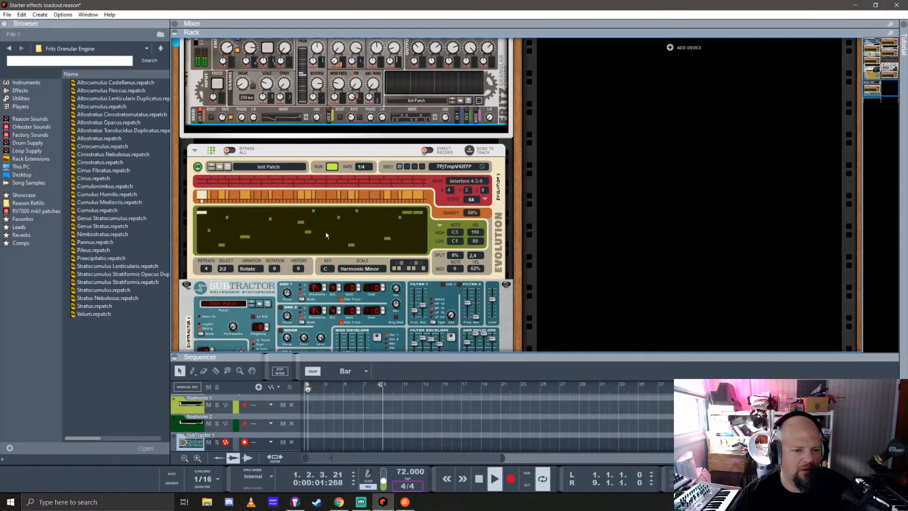
{"action": "left_click", "coordinate": [363, 166]}
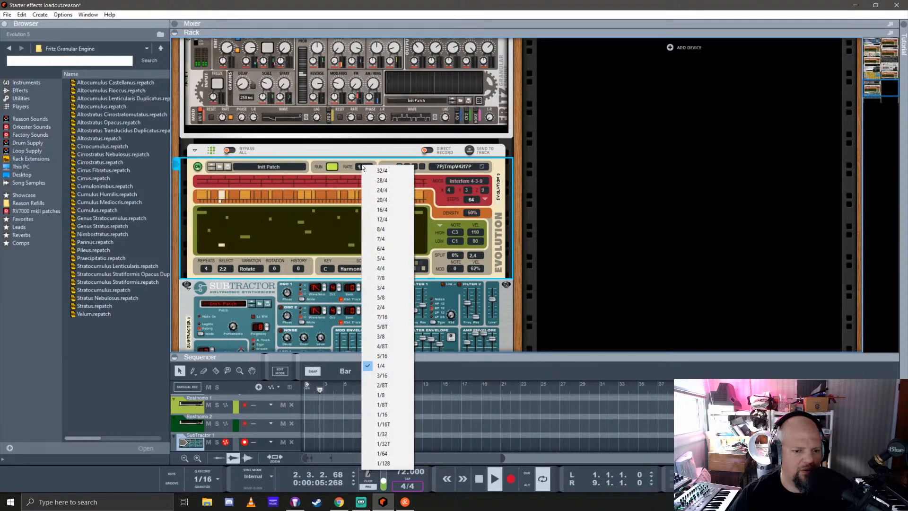
{"action": "left_click", "coordinate": [393, 306]}
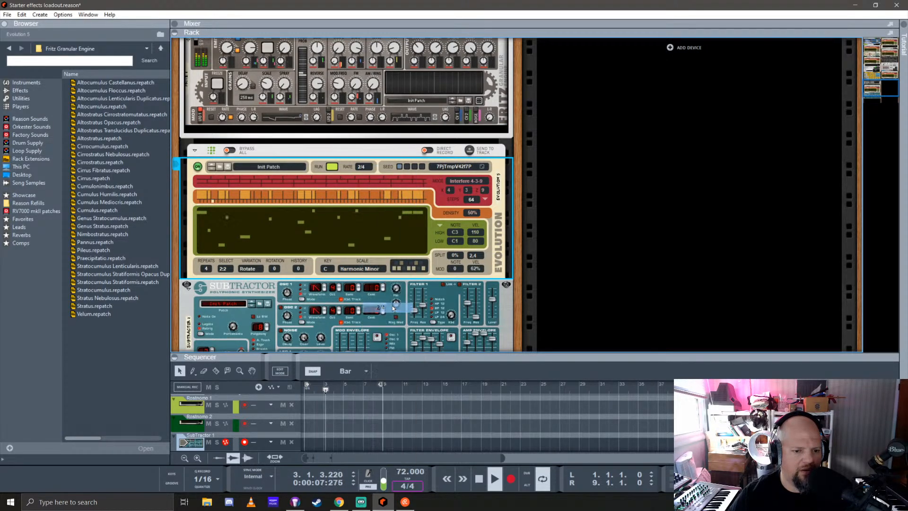
Set the SubTractor's amp envelope release to 117
{"action": "scroll", "coordinate": [386, 261], "scroll_direction": "down", "scroll_amount": 3}
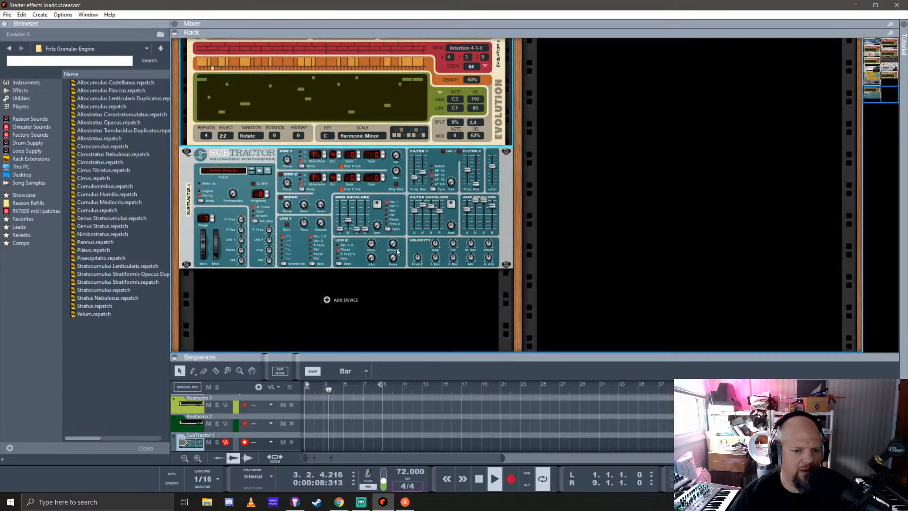
{"action": "left_click", "coordinate": [493, 207]}
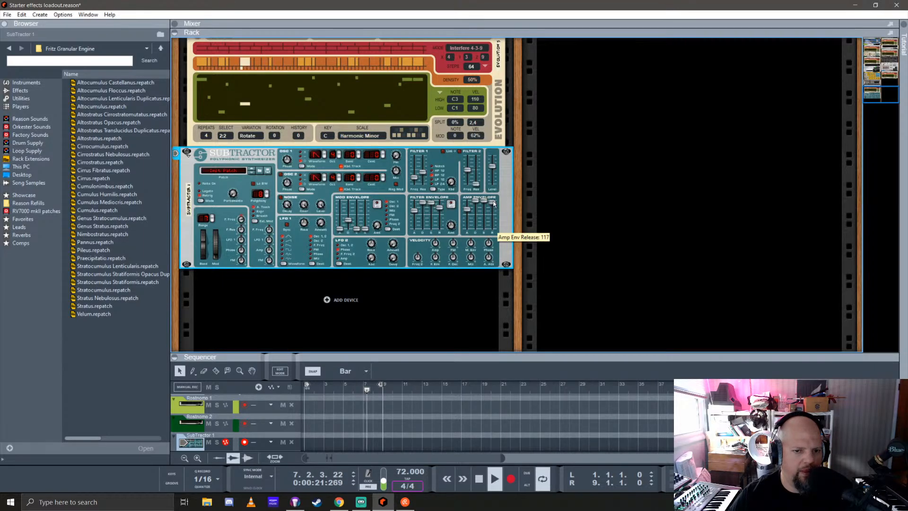
Randomize the Fritz Granular Engine once more to audition another texture on the slower SubTractor pattern
{"action": "scroll", "coordinate": [370, 238], "scroll_direction": "up", "scroll_amount": 3}
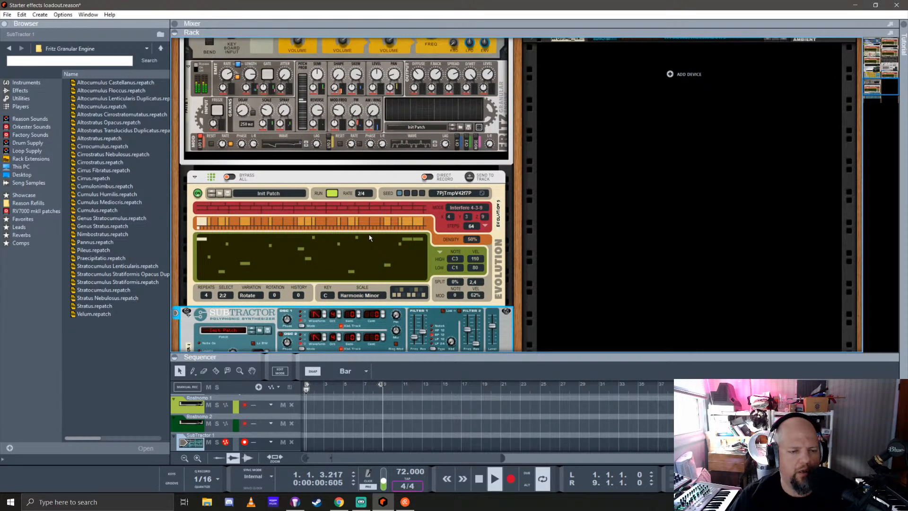
{"action": "scroll", "coordinate": [370, 238], "scroll_direction": "up", "scroll_amount": 3}
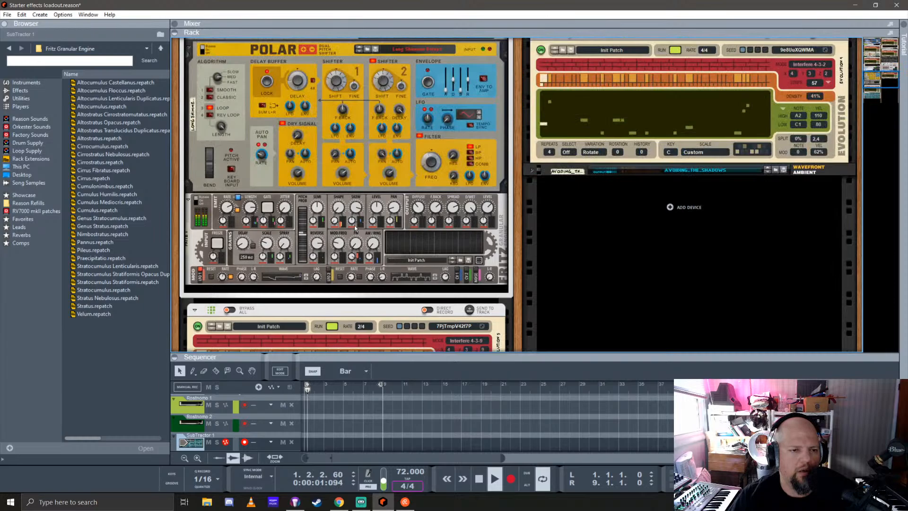
{"action": "left_click", "coordinate": [483, 261]}
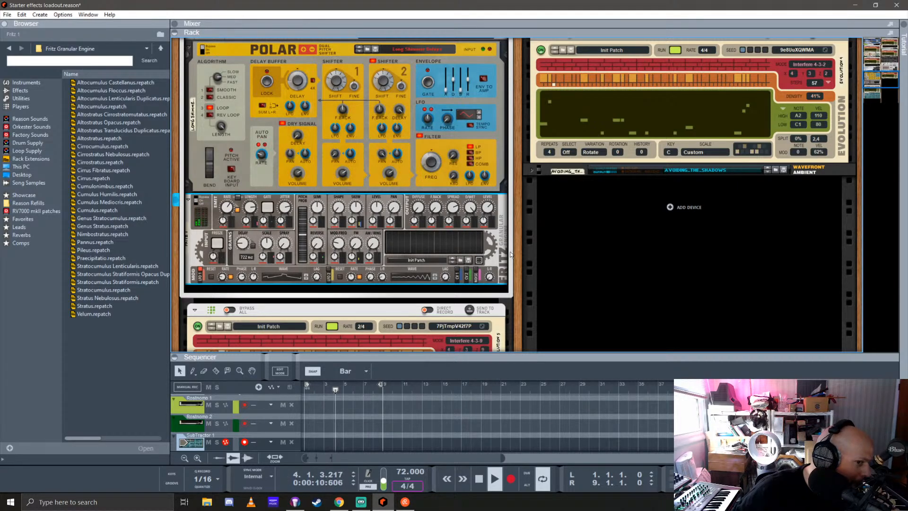
Randomize the Fritz Granular Engine several more times to audition further textures on the SubTractor pattern
{"action": "scroll", "coordinate": [473, 255], "scroll_direction": "down", "scroll_amount": 3}
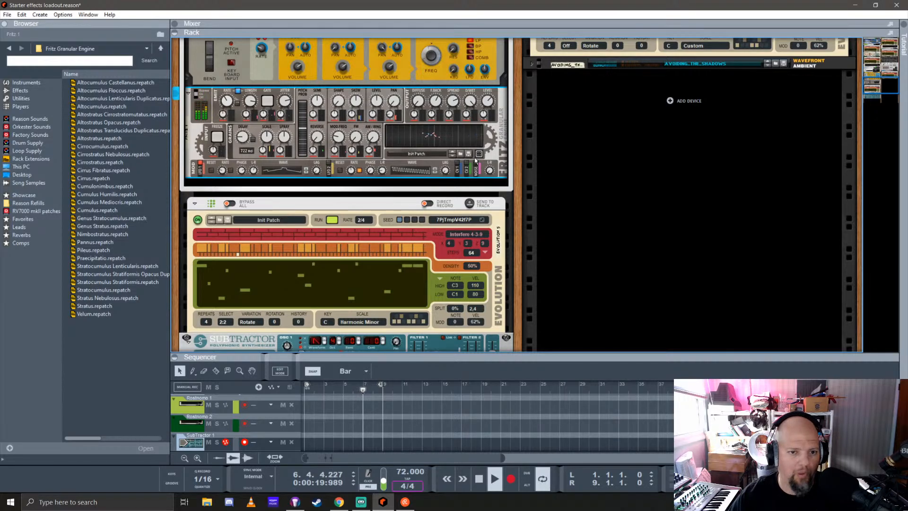
{"action": "left_click", "coordinate": [479, 154]}
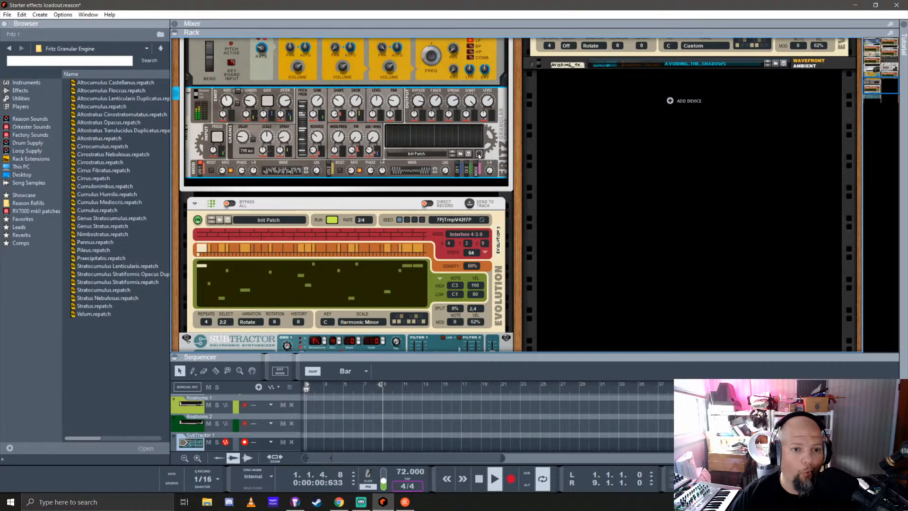
{"action": "left_click", "coordinate": [479, 155]}
{"action": "left_click", "coordinate": [479, 154]}
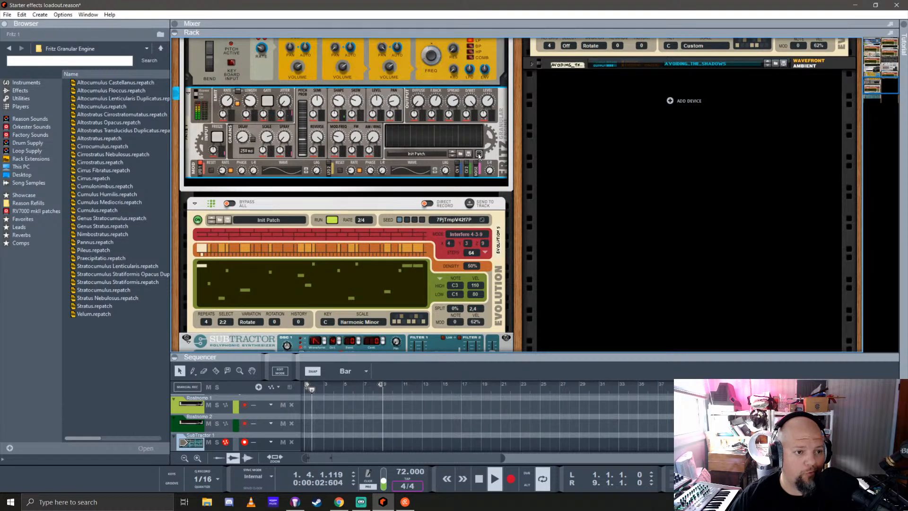
Audition the Fritz patches Cirrocumulus and Altostratus Translucidus Duplicatus, and load Stratocumulus Lenticularis
{"action": "left_click_drag", "start_coordinate": [108, 146], "coordinate": [400, 146]}
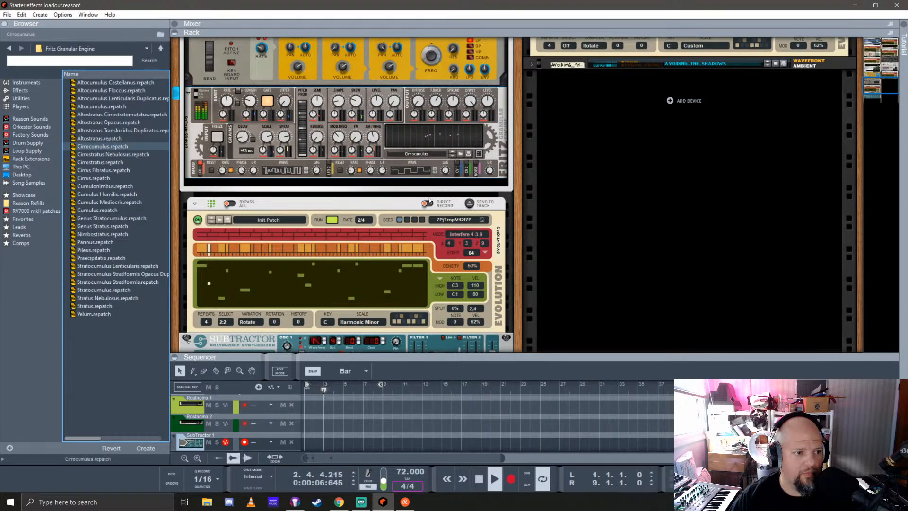
{"action": "left_click", "coordinate": [105, 132]}
{"action": "double_click", "coordinate": [105, 132]}
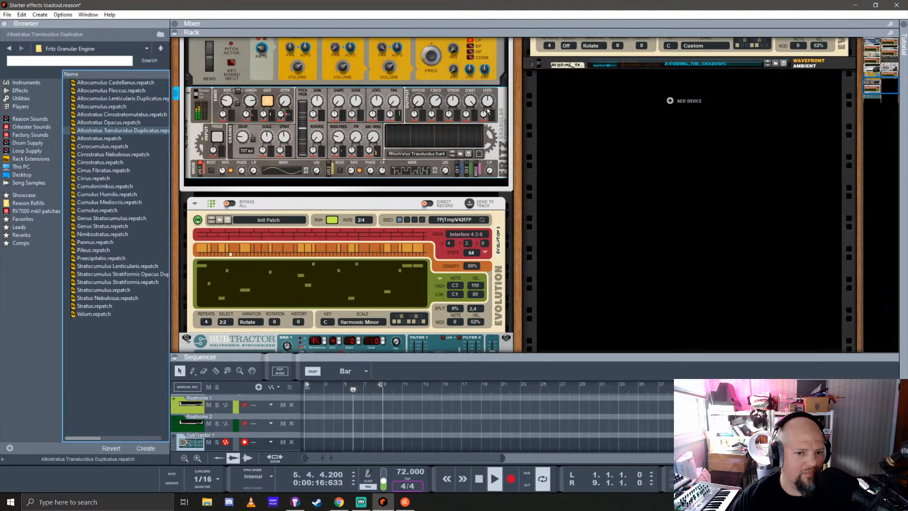
{"action": "double_click", "coordinate": [116, 266]}
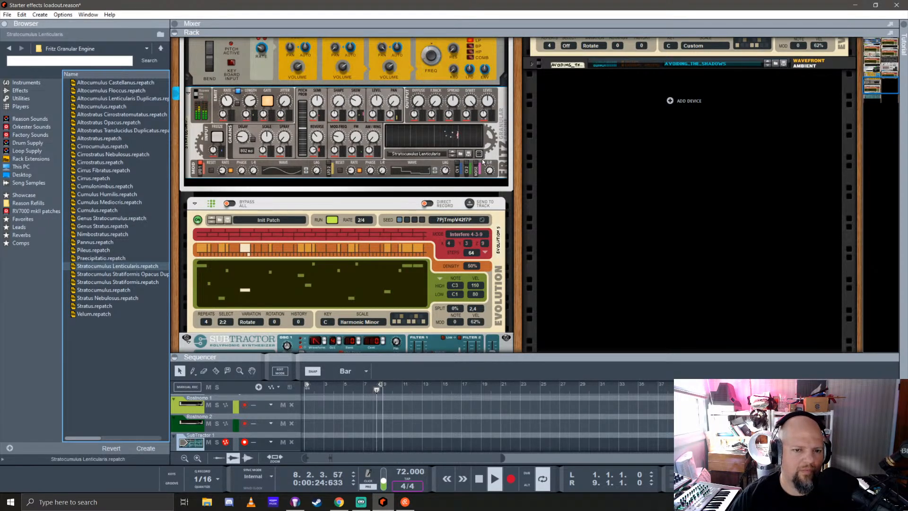
Fine-tune the loaded Fritz patch by adjusting its grain pitch and the modulator's FM and AM amounts
{"action": "left_click", "coordinate": [423, 110]}
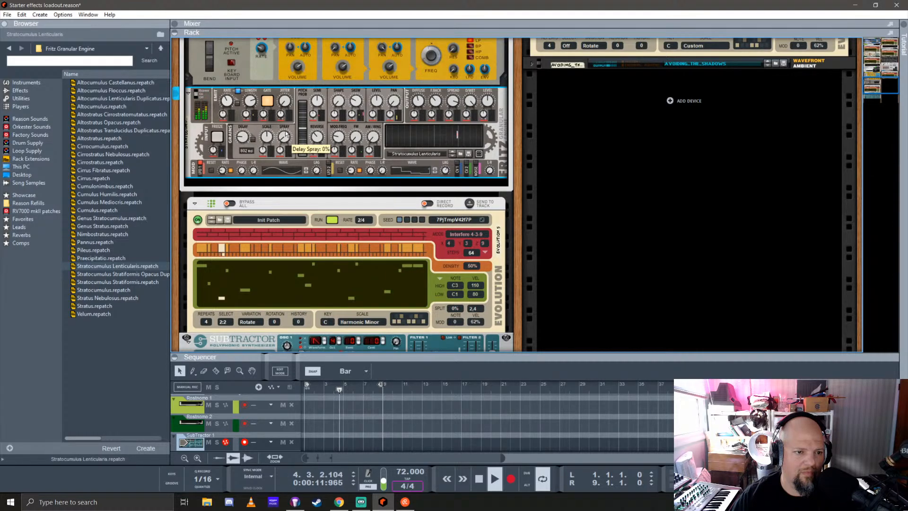
{"action": "left_click_drag", "start_coordinate": [301, 93], "coordinate": [306, 84]}
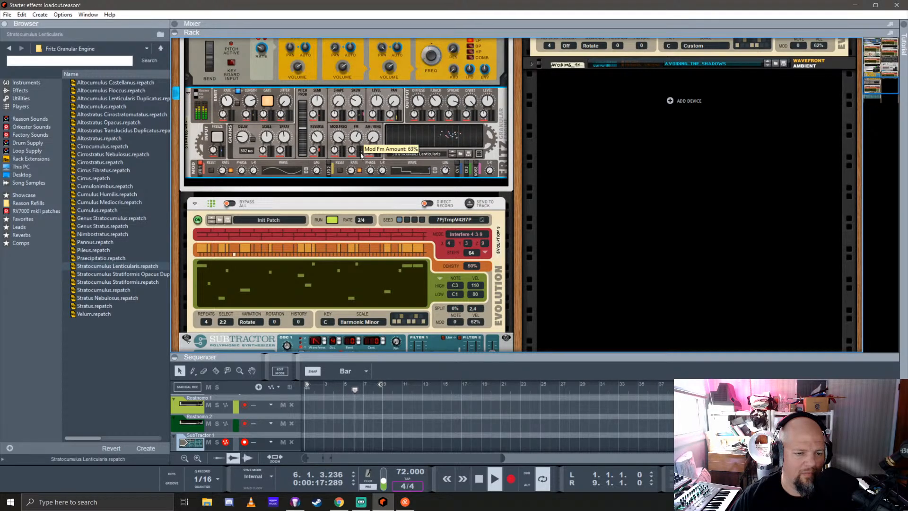
{"action": "left_click_drag", "start_coordinate": [363, 137], "coordinate": [381, 150]}
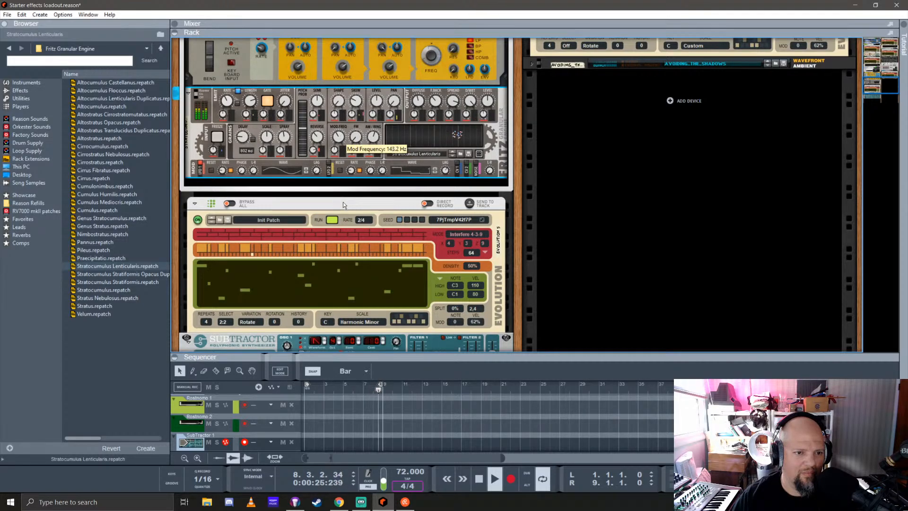
{"action": "left_click_drag", "start_coordinate": [342, 202], "coordinate": [359, 237]}
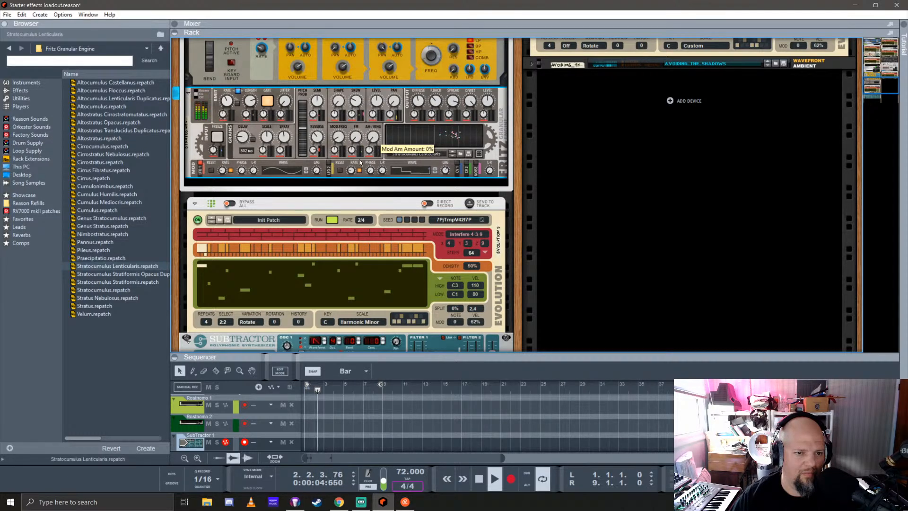
{"action": "left_click_drag", "start_coordinate": [360, 127], "coordinate": [373, 93]}
{"action": "left_click_drag", "start_coordinate": [388, 61], "coordinate": [388, 61]}
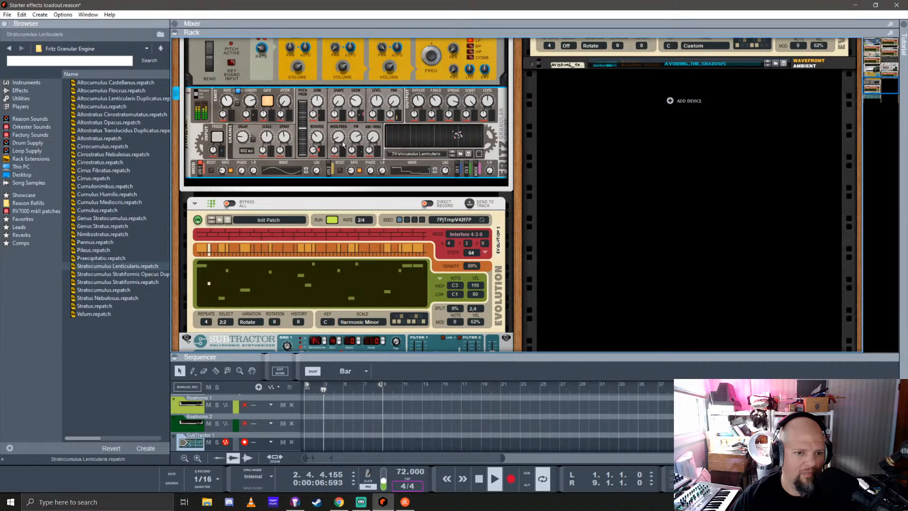
Adjust Fritz's modulator frequency and apply modulation from the second LFO to it
{"action": "left_click_drag", "start_coordinate": [338, 138], "coordinate": [358, 75]}
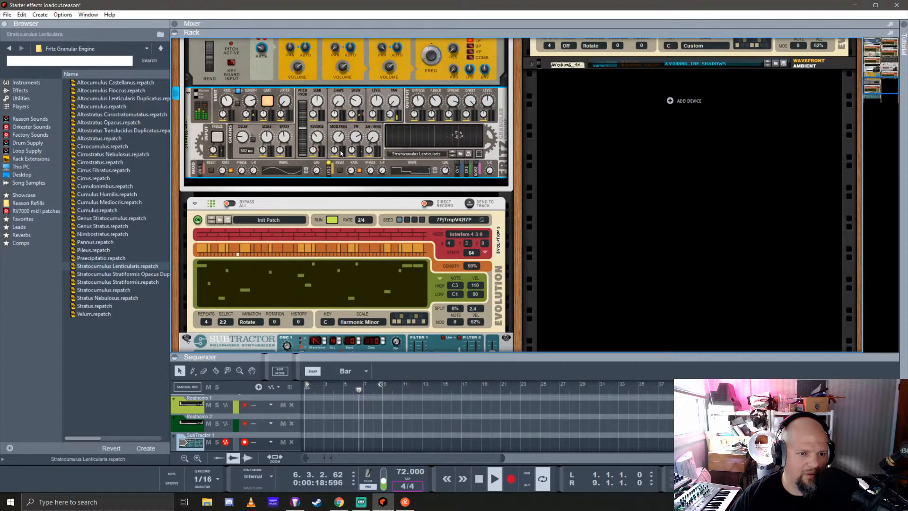
{"action": "left_click_drag", "start_coordinate": [335, 152], "coordinate": [341, 126]}
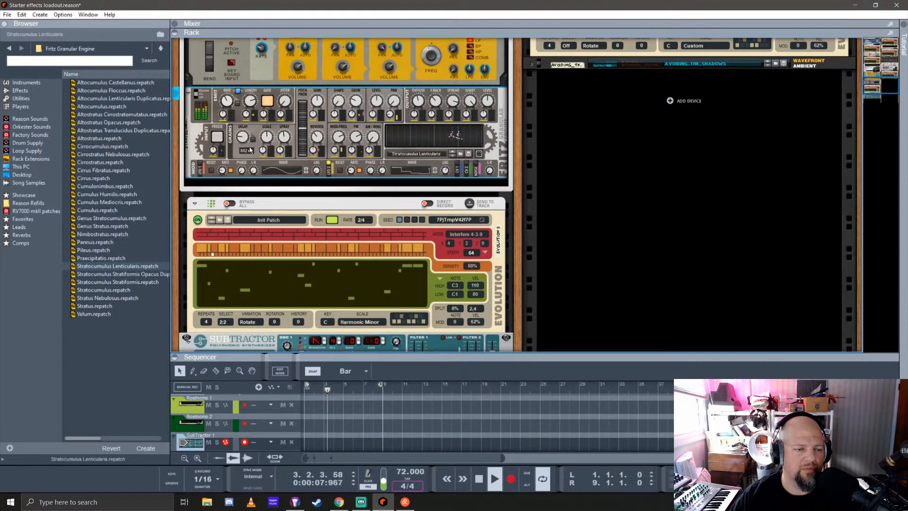
Engage Fritz's input freeze to audition the held sound, and release it
{"action": "left_click", "coordinate": [218, 138]}
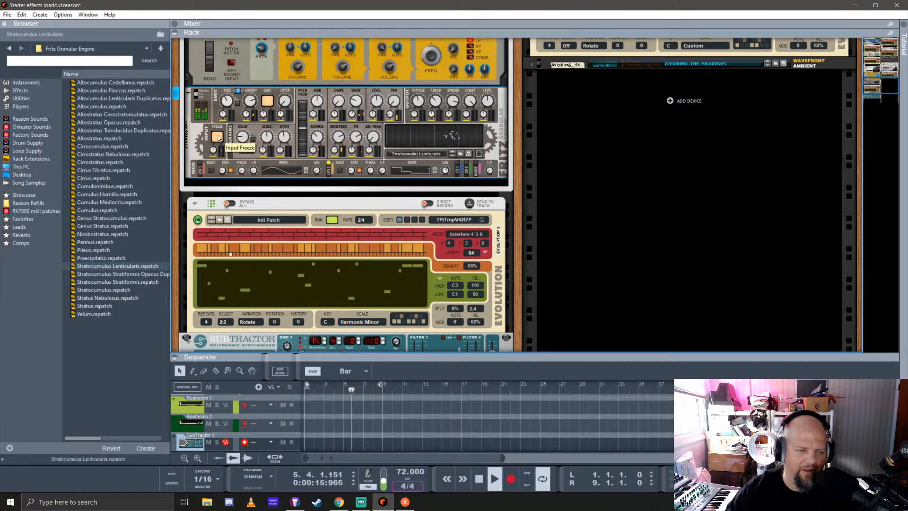
{"action": "scroll", "coordinate": [263, 122], "scroll_direction": "up", "scroll_amount": 3}
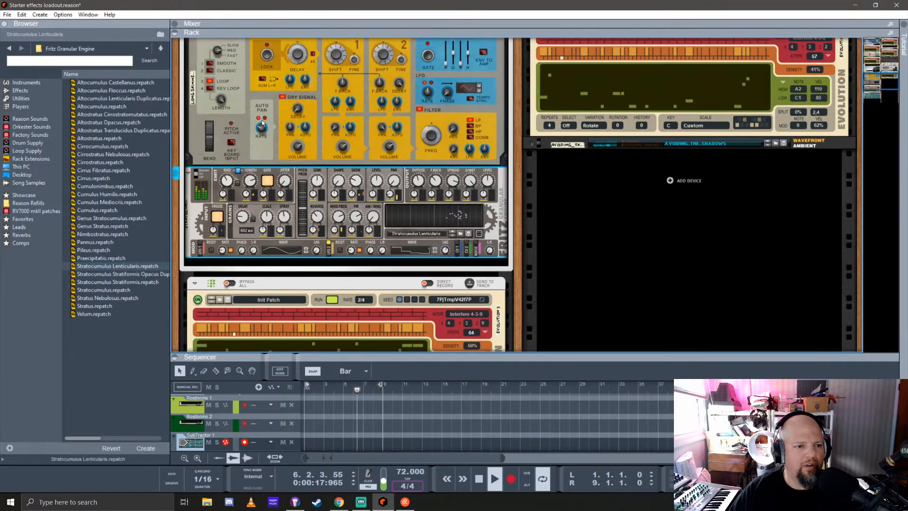
{"action": "scroll", "coordinate": [208, 115], "scroll_direction": "up", "scroll_amount": 3}
{"action": "left_click_drag", "start_coordinate": [203, 99], "coordinate": [204, 102]}
{"action": "left_click", "coordinate": [202, 103]}
{"action": "scroll", "coordinate": [247, 151], "scroll_direction": "down", "scroll_amount": 3}
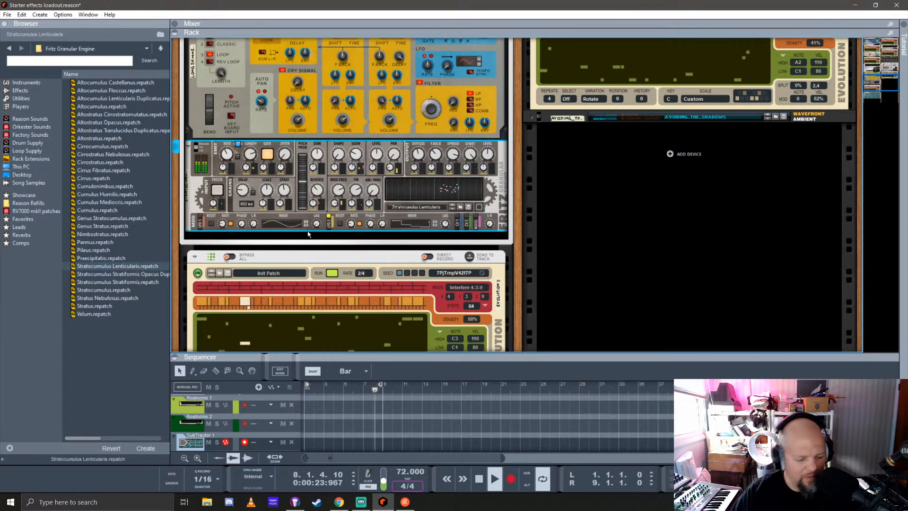
Cable the Evolution player's Rand 3 output to Fritz's left CV 1 modulation input and select CV 1 as Fritz's modulation source
{"action": "key", "text": "Tab"}
{"action": "scroll", "coordinate": [299, 264], "scroll_direction": "down", "scroll_amount": 2}
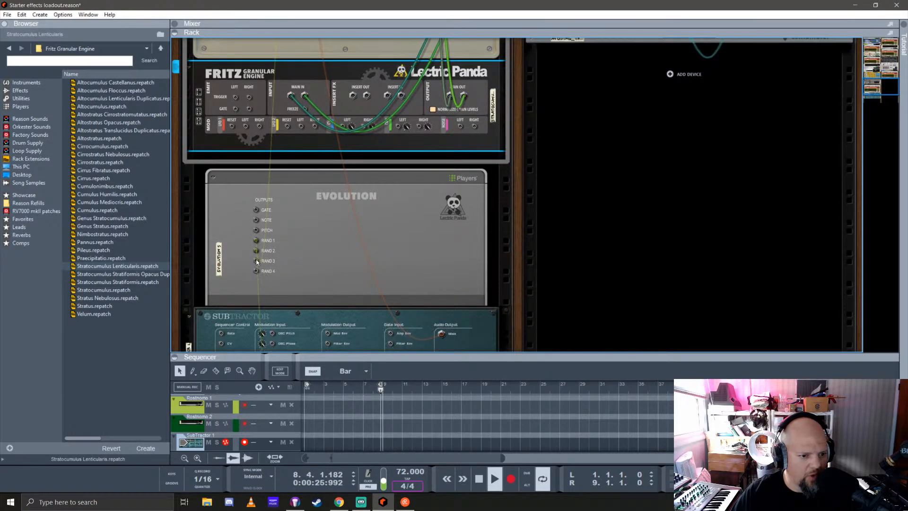
{"action": "left_click", "coordinate": [299, 264]}
{"action": "left_click_drag", "start_coordinate": [262, 10], "coordinate": [344, 180]}
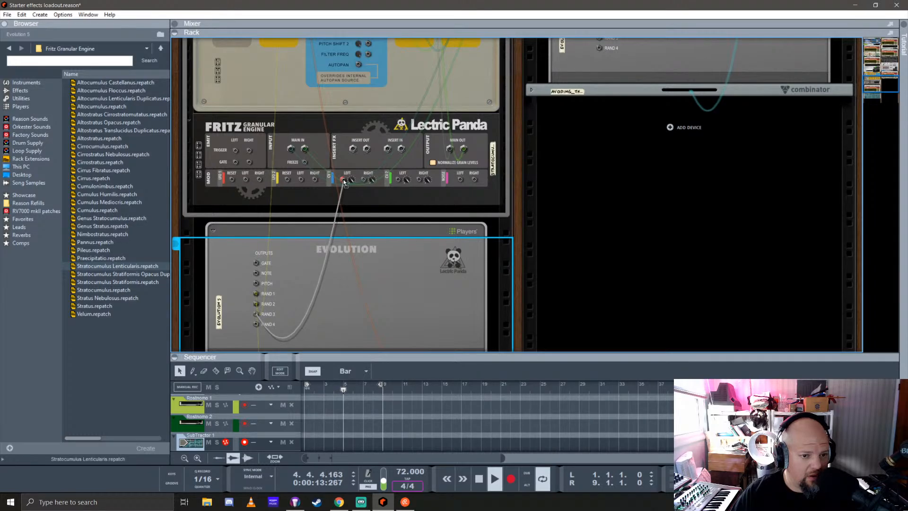
{"action": "key", "text": "Tab"}
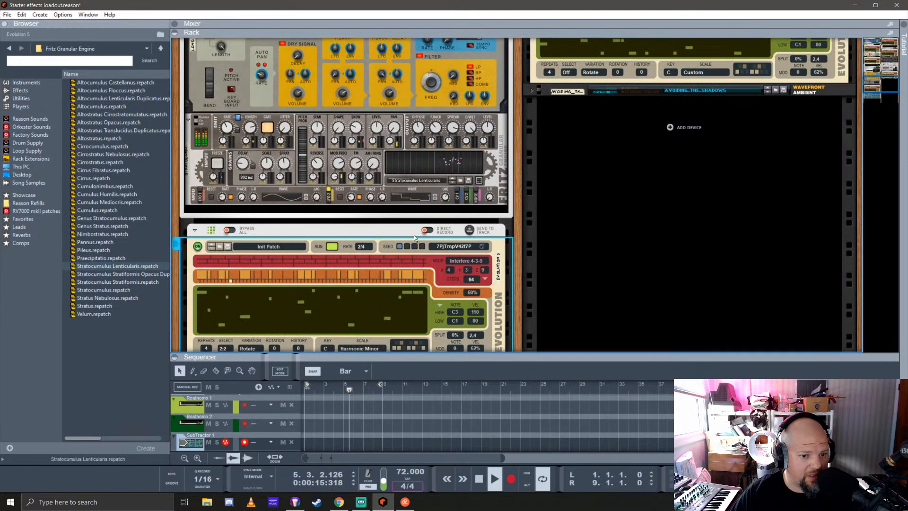
{"action": "left_click", "coordinate": [457, 200]}
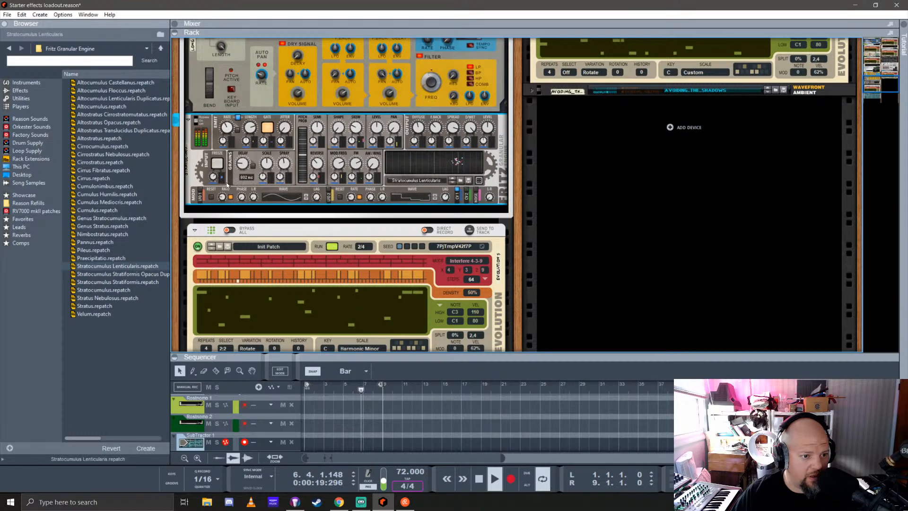
{"action": "mouse_move", "coordinate": [214, 178]}
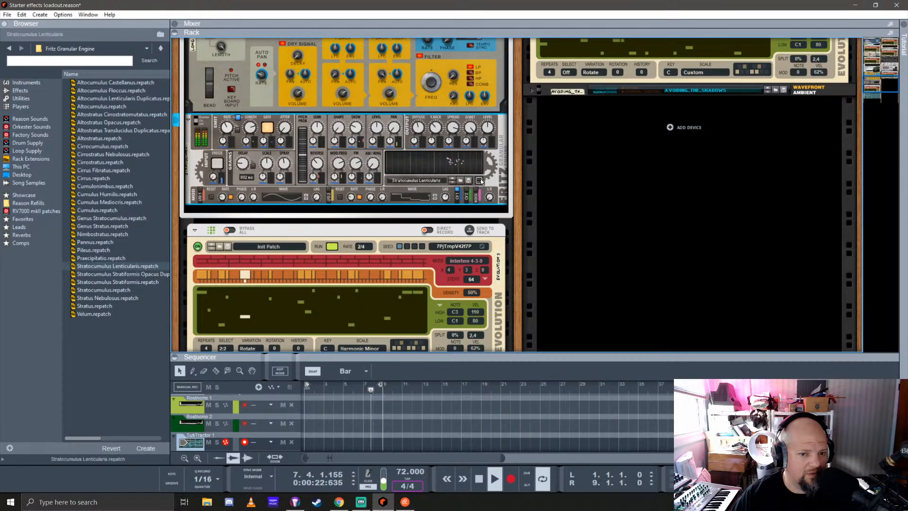
Find Serum_x64 among the instruments and replace the SubTractor beneath the Evolution player with it
{"action": "scroll", "coordinate": [279, 209], "scroll_direction": "up", "scroll_amount": 3}
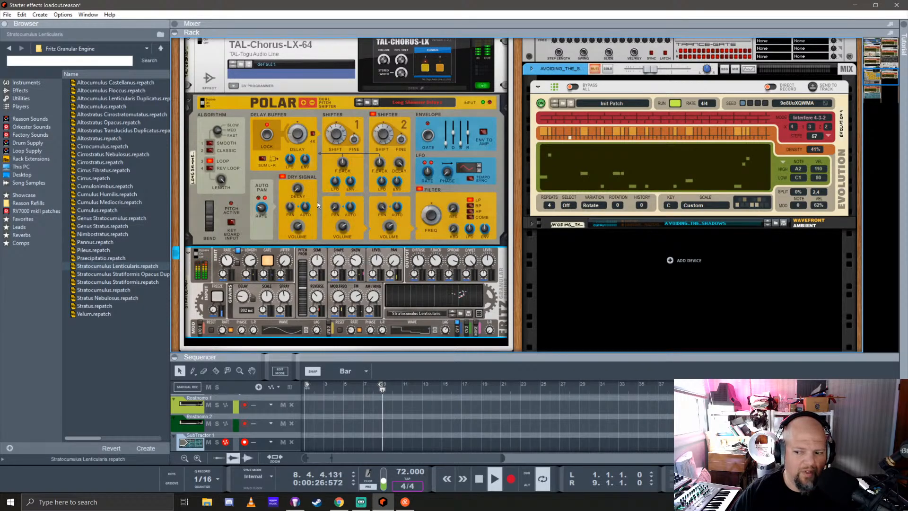
{"action": "scroll", "coordinate": [317, 204], "scroll_direction": "down", "scroll_amount": 5}
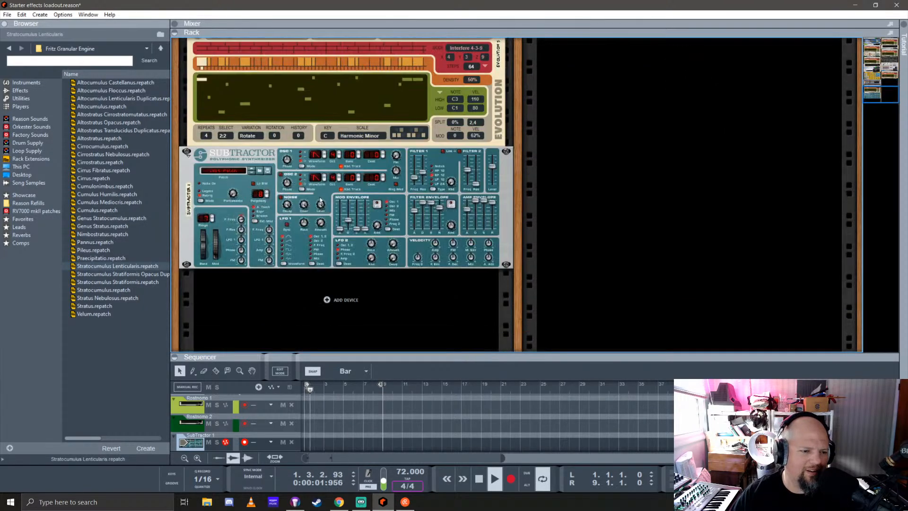
{"action": "left_click", "coordinate": [26, 82]}
{"action": "left_click", "coordinate": [141, 258]}
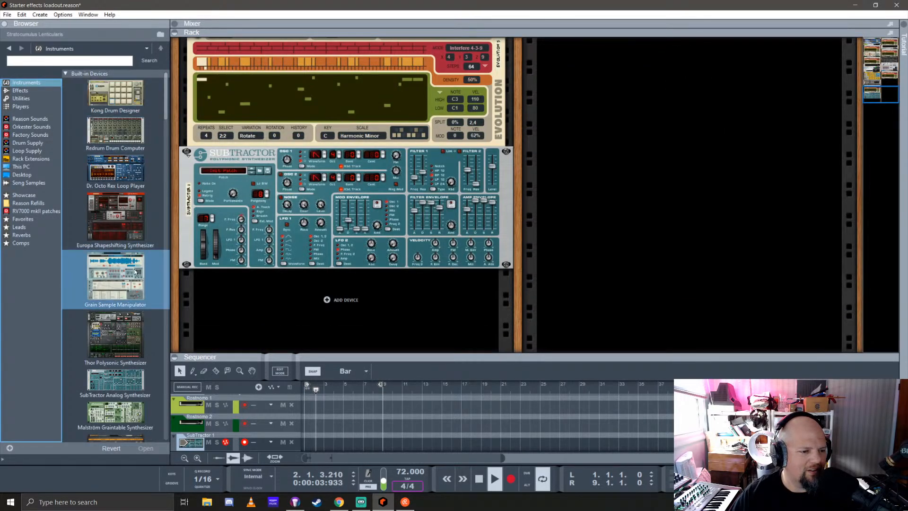
{"action": "scroll", "coordinate": [137, 249], "scroll_direction": "down", "scroll_amount": 12}
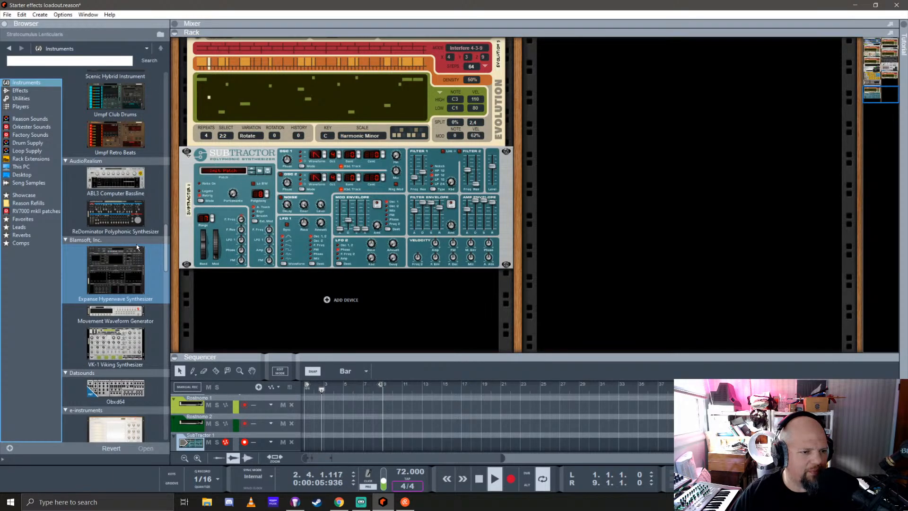
{"action": "scroll", "coordinate": [136, 244], "scroll_direction": "down", "scroll_amount": 10}
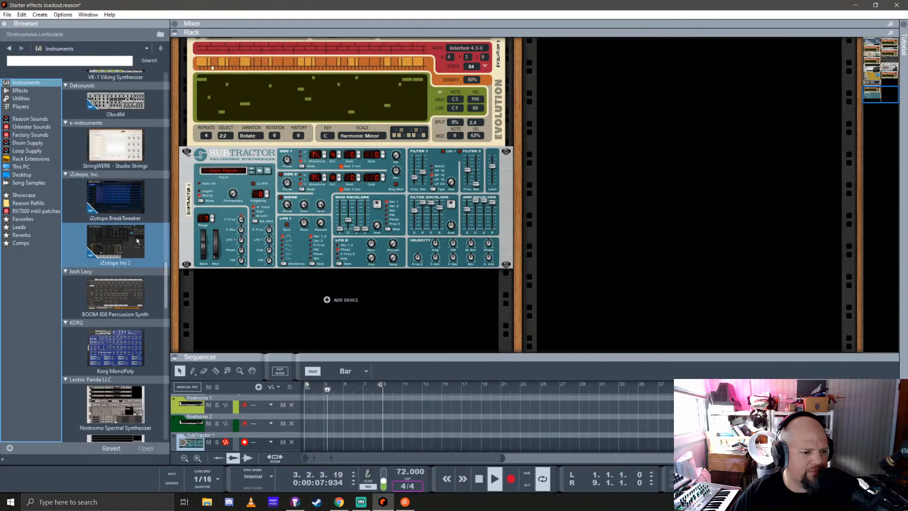
{"action": "scroll", "coordinate": [136, 236], "scroll_direction": "down", "scroll_amount": 8}
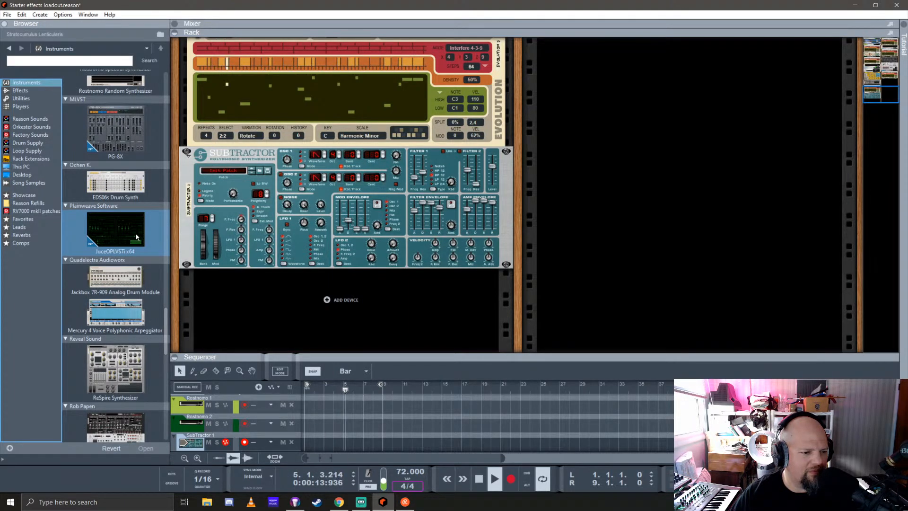
{"action": "scroll", "coordinate": [136, 237], "scroll_direction": "down", "scroll_amount": 5}
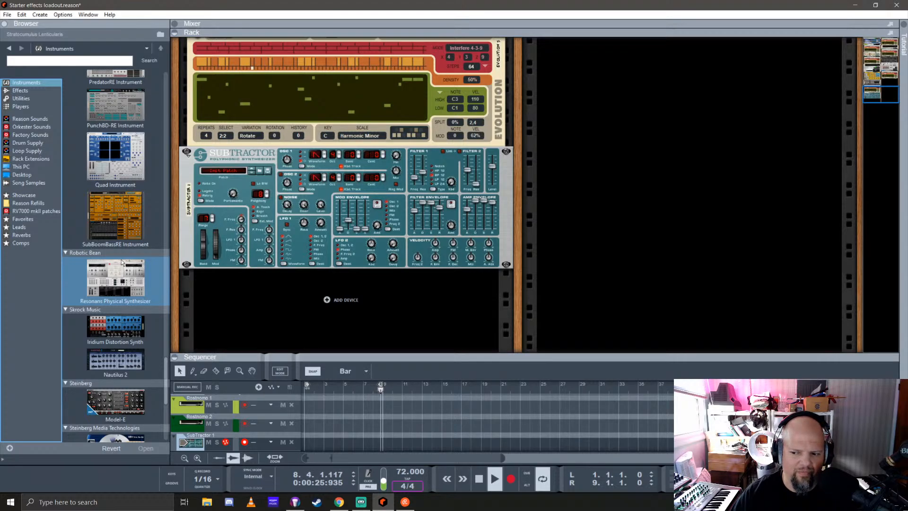
{"action": "scroll", "coordinate": [122, 263], "scroll_direction": "down", "scroll_amount": 6}
{"action": "left_click_drag", "start_coordinate": [116, 402], "coordinate": [304, 212]}
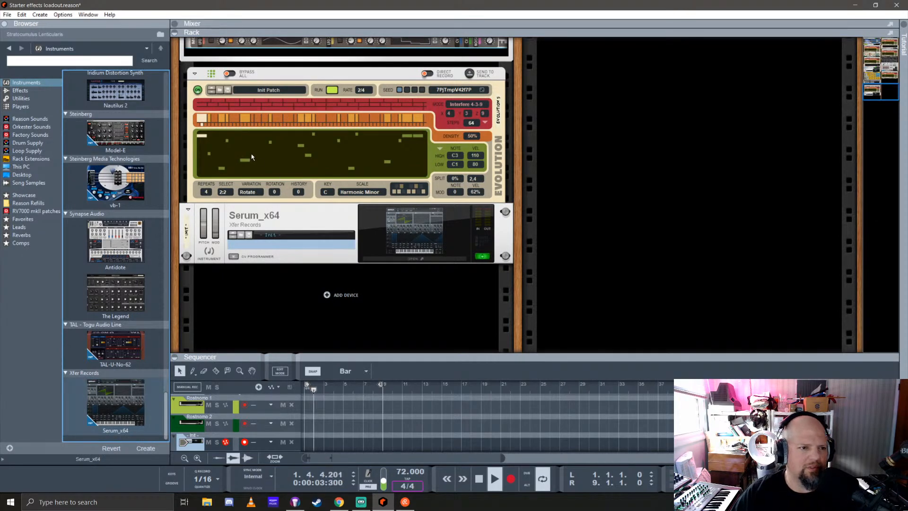
Open the Serum editor and load the Spectral wavetable Solid Phase 1 [SL] into oscillator A, shown in 3D
{"action": "left_click", "coordinate": [409, 243]}
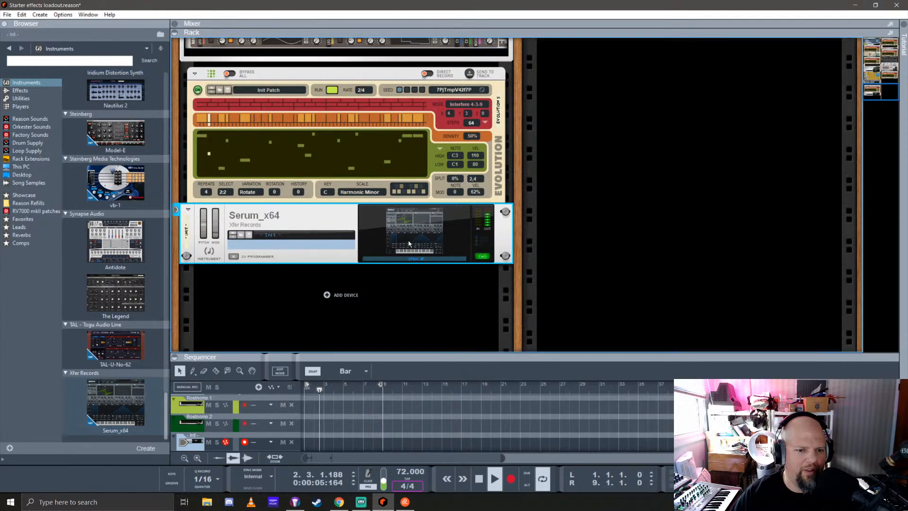
{"action": "left_click_drag", "start_coordinate": [264, 30], "coordinate": [667, 82]}
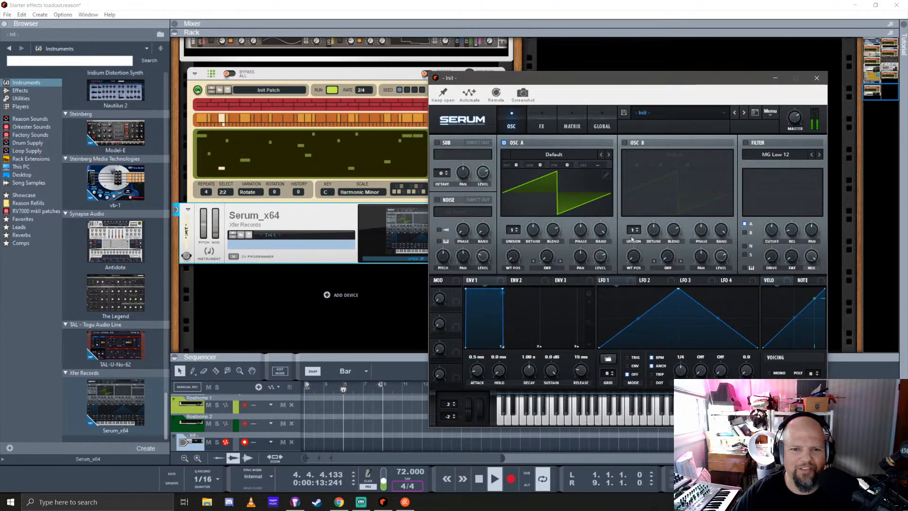
{"action": "left_click", "coordinate": [562, 155]}
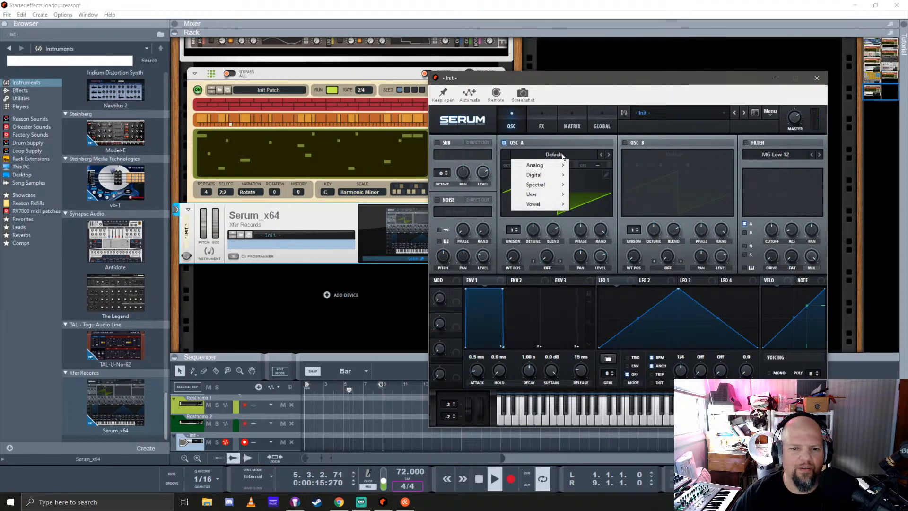
{"action": "mouse_move", "coordinate": [554, 188]}
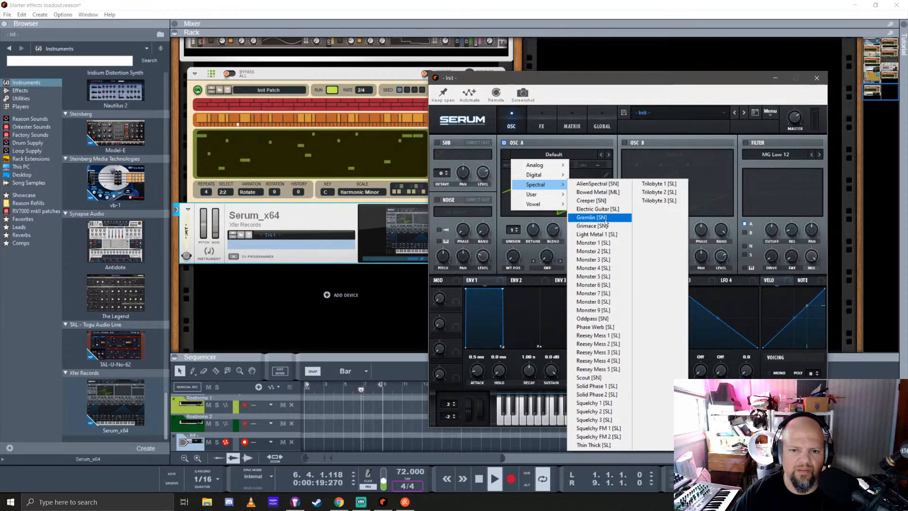
{"action": "left_click", "coordinate": [604, 386]}
{"action": "left_click", "coordinate": [563, 201]}
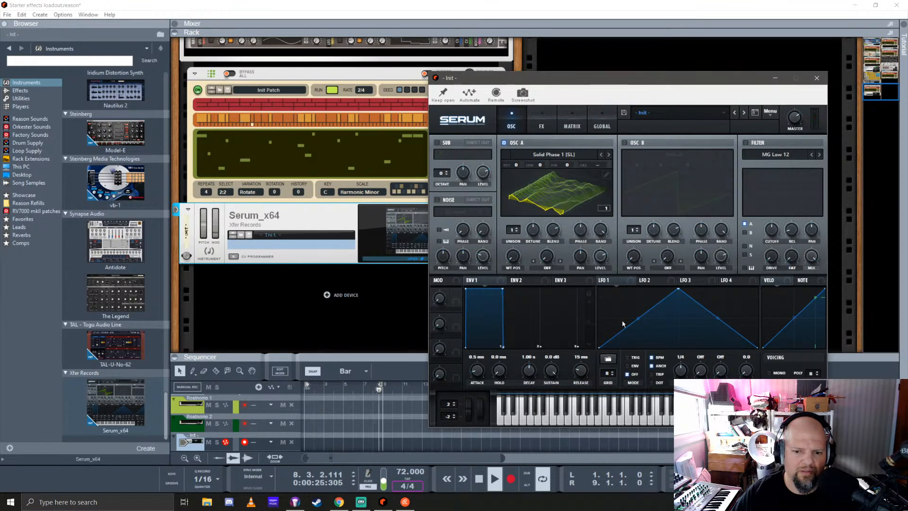
Modulate oscillator A's wavetable position with LFO 2 and run the LFO unsynced from tempo at 0.07 Hz
{"action": "left_click", "coordinate": [660, 282]}
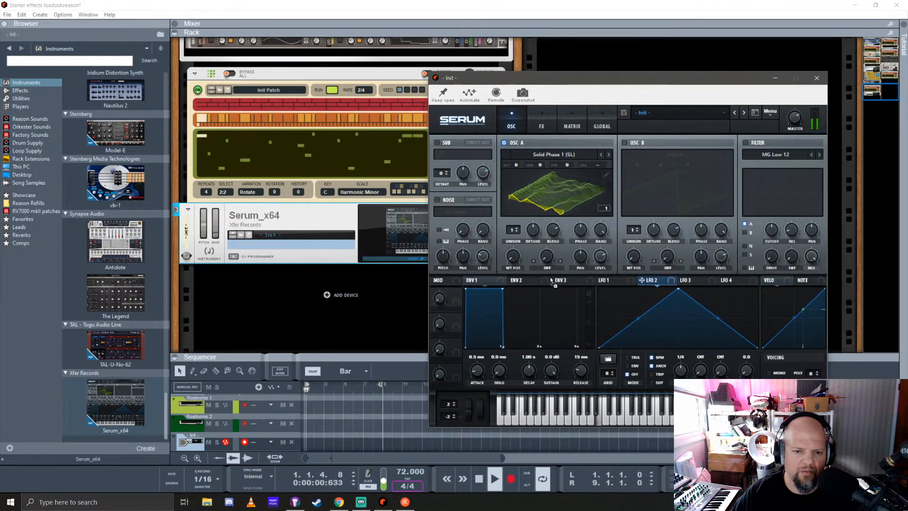
{"action": "left_click_drag", "start_coordinate": [551, 278], "coordinate": [513, 256]}
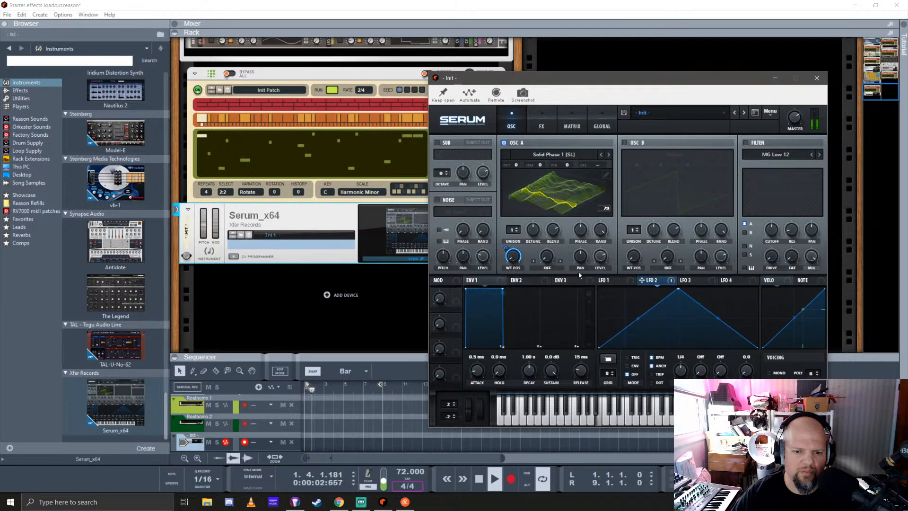
{"action": "mouse_move", "coordinate": [516, 262]}
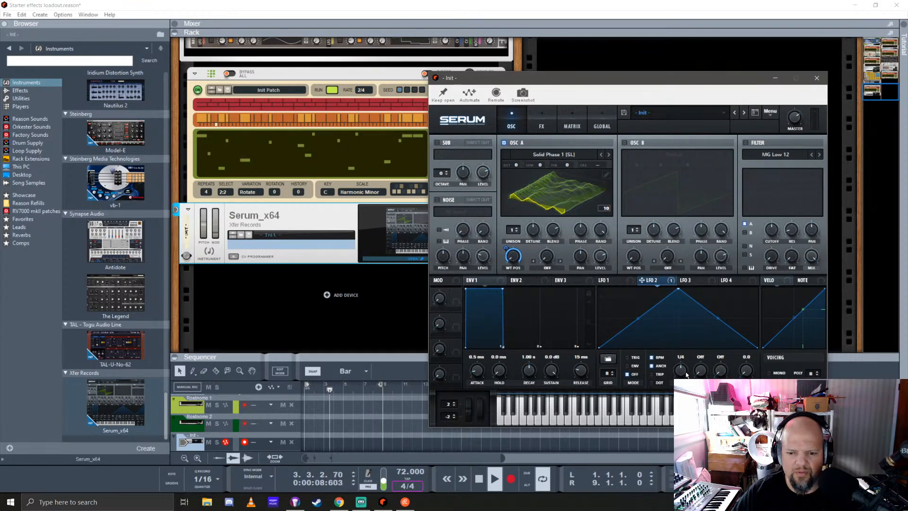
{"action": "left_click", "coordinate": [652, 358]}
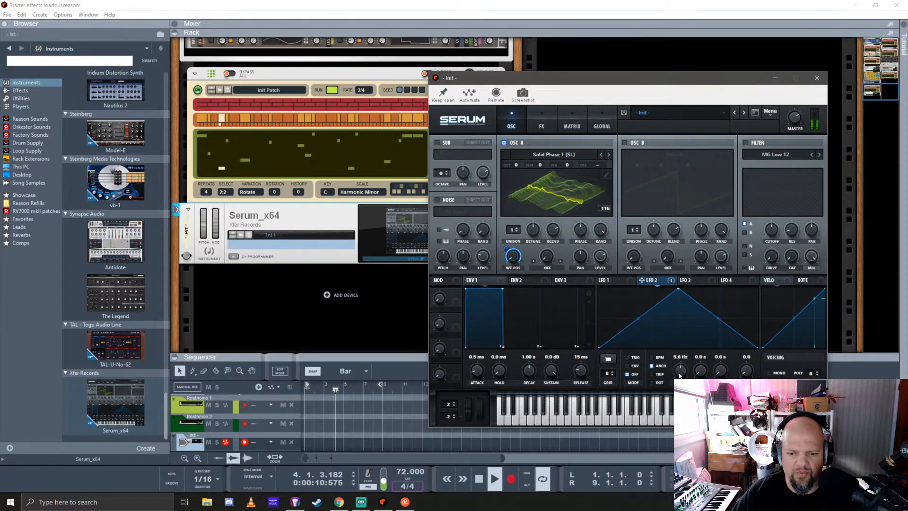
{"action": "left_click_drag", "start_coordinate": [680, 376], "coordinate": [680, 406]}
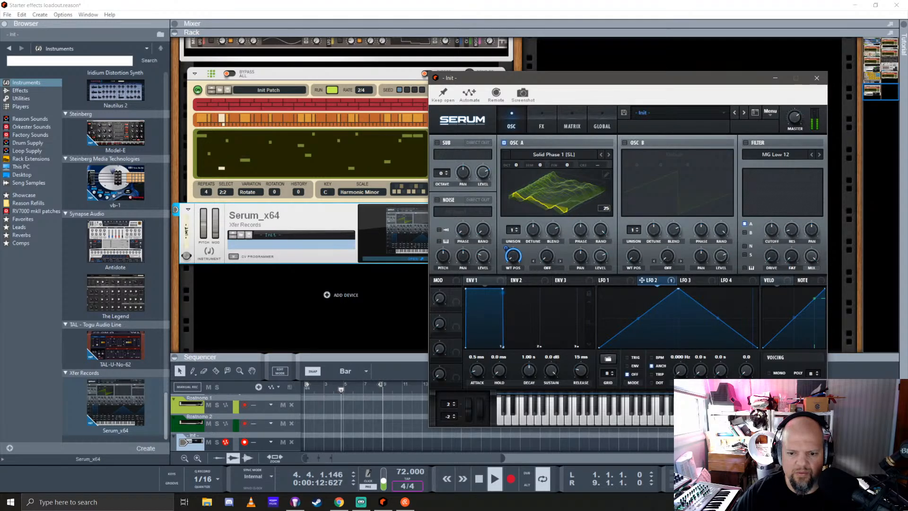
{"action": "left_click_drag", "start_coordinate": [680, 372], "coordinate": [680, 365]}
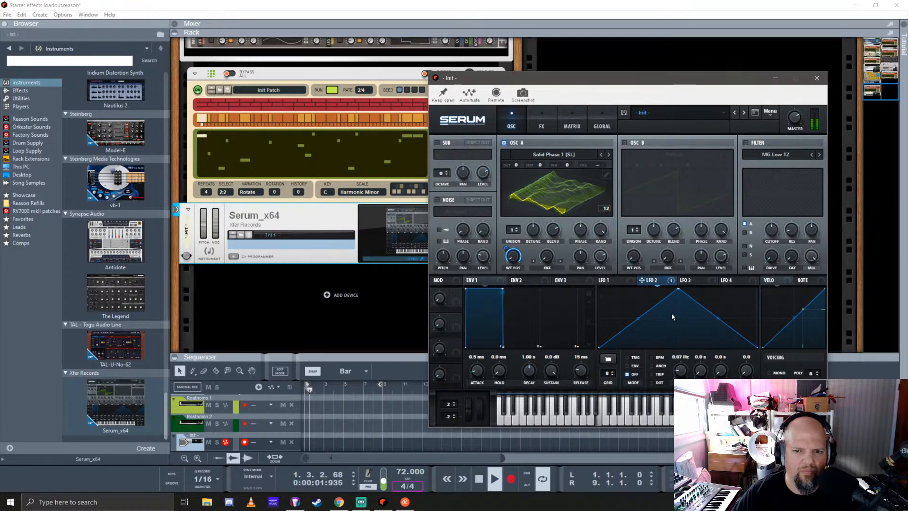
Enable oscillator B with the Analog wavetable Basic Mini, shown in 3D, and move its wavetable position to frame 2
{"action": "left_click", "coordinate": [625, 142]}
{"action": "left_click", "coordinate": [662, 154]}
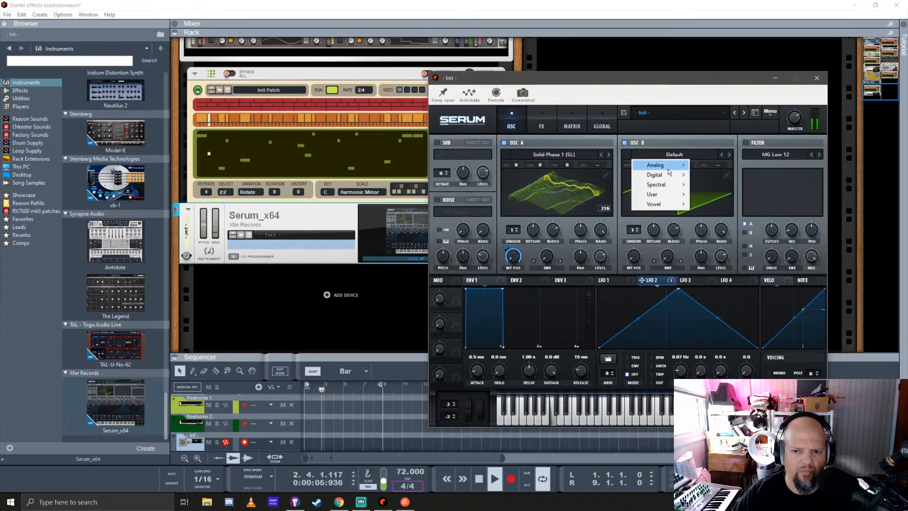
{"action": "mouse_move", "coordinate": [672, 167]}
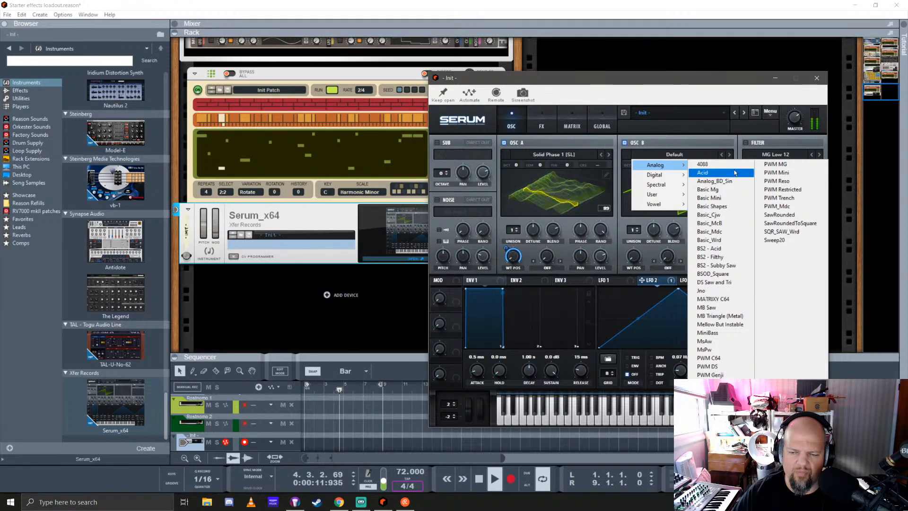
{"action": "left_click", "coordinate": [714, 198]}
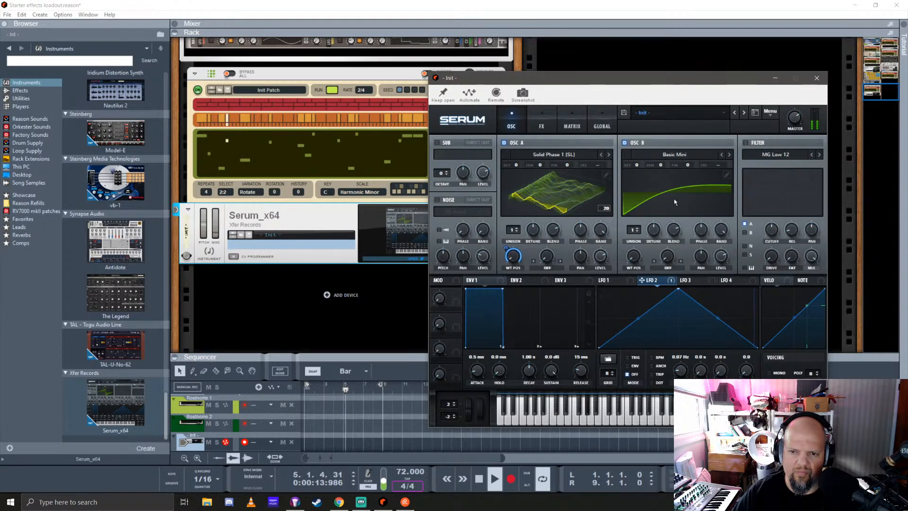
{"action": "left_click", "coordinate": [645, 206]}
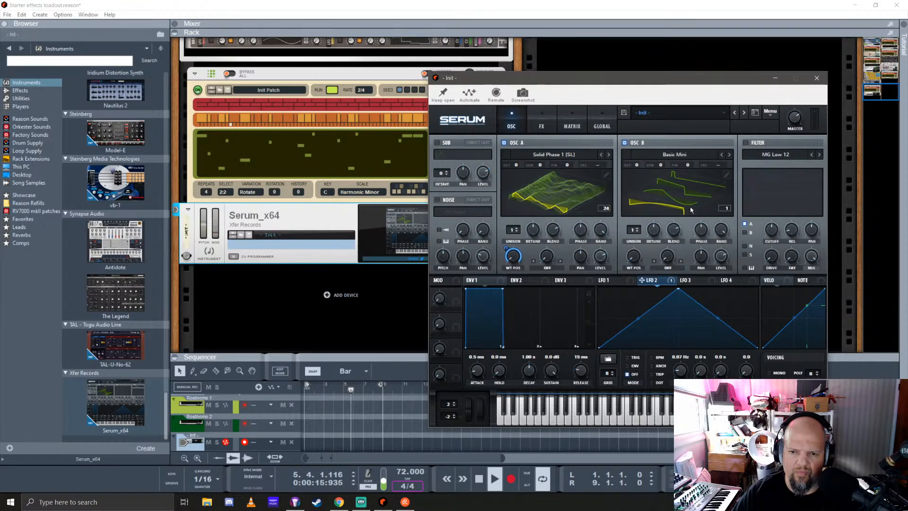
{"action": "left_click_drag", "start_coordinate": [634, 262], "coordinate": [645, 234]}
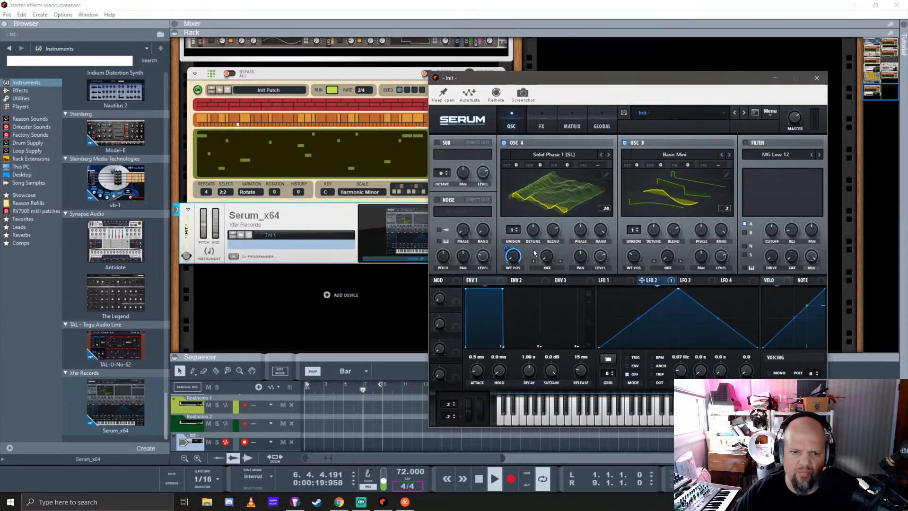
Route oscillator B into the filter as well, enable the filter as Low 24, and adjust its cutoff
{"action": "left_click", "coordinate": [746, 234]}
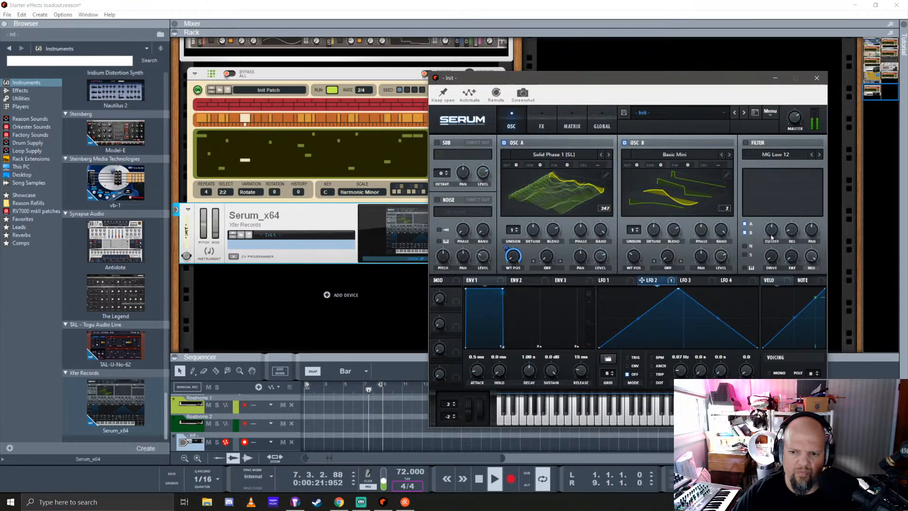
{"action": "left_click", "coordinate": [776, 154]}
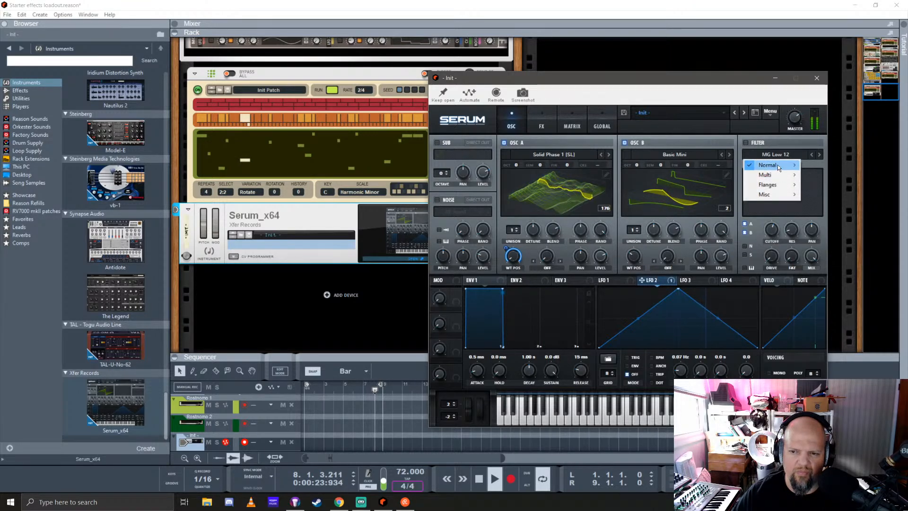
{"action": "mouse_move", "coordinate": [771, 175]}
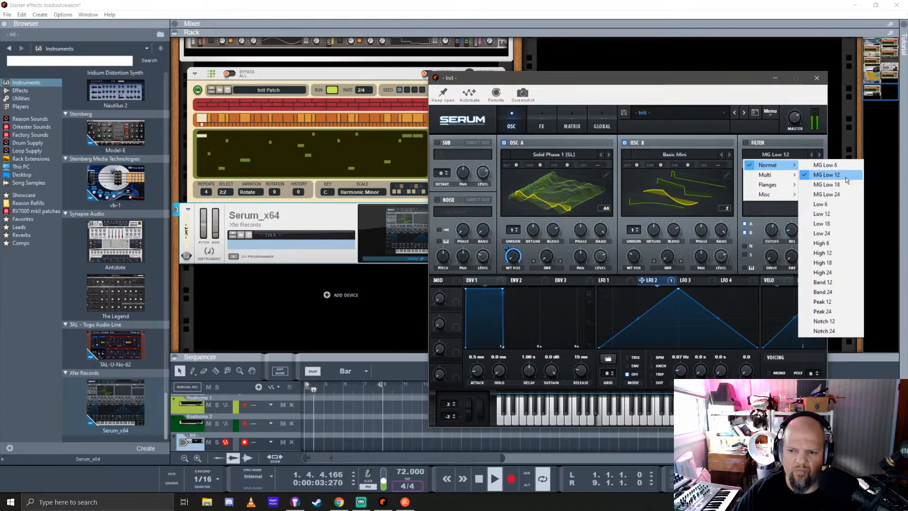
{"action": "left_click", "coordinate": [830, 233]}
{"action": "left_click", "coordinate": [746, 142]}
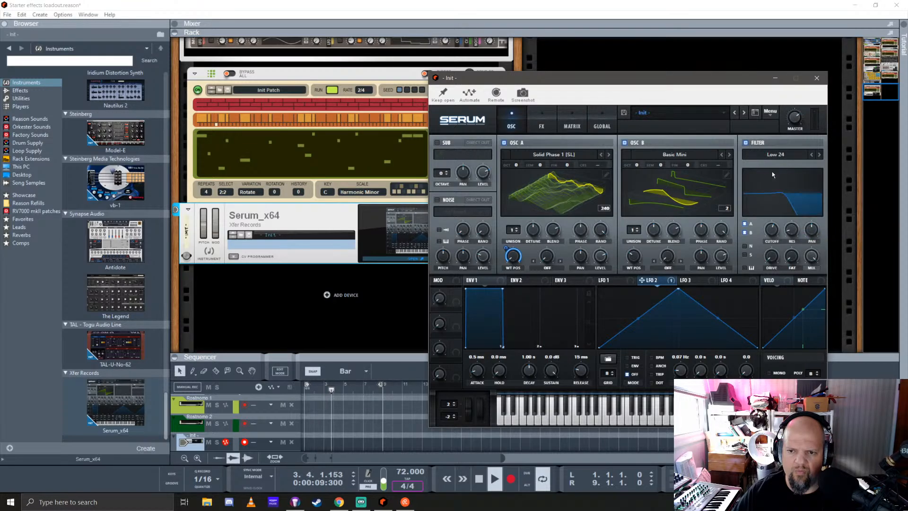
{"action": "left_click", "coordinate": [791, 203]}
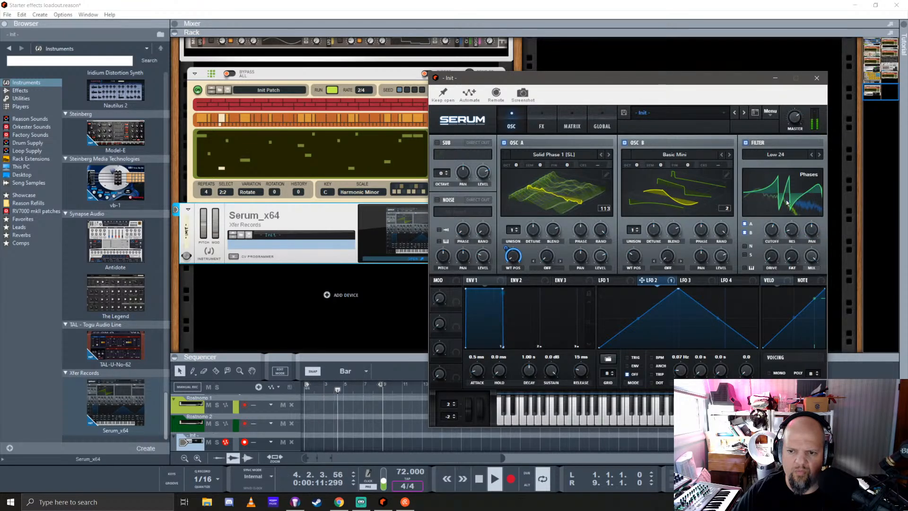
{"action": "mouse_move", "coordinate": [772, 231]}
{"action": "left_mouse_down"}
{"action": "mouse_move", "coordinate": [773, 250]}
{"action": "mouse_move", "coordinate": [775, 221]}
{"action": "left_mouse_up"}
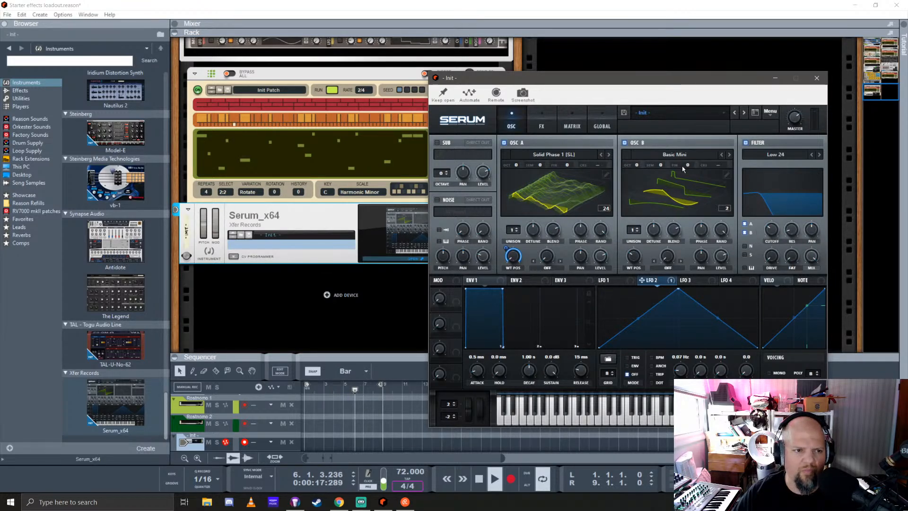
Look over the effects chain in the rack above Serum, including TAL-Chorus-LX-64 and Polar, and return to the Serum editor
{"action": "left_click_drag", "start_coordinate": [614, 87], "coordinate": [631, 113]}
{"action": "scroll", "coordinate": [248, 168], "scroll_direction": "up", "scroll_amount": 3}
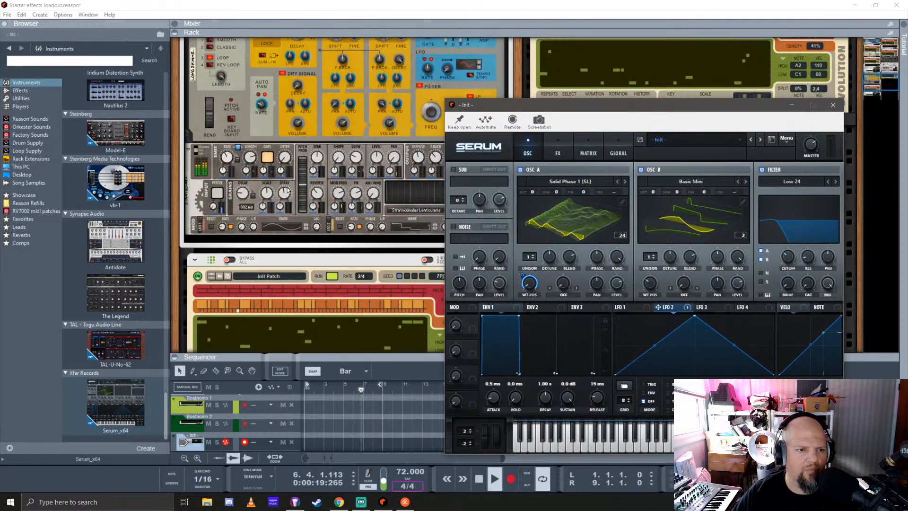
{"action": "scroll", "coordinate": [288, 191], "scroll_direction": "down", "scroll_amount": 5}
{"action": "left_click", "coordinate": [288, 190]}
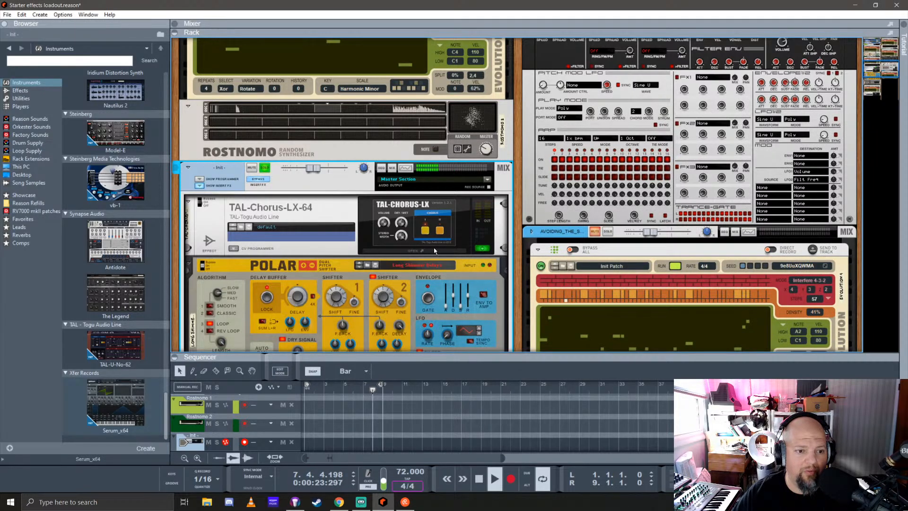
{"action": "scroll", "coordinate": [436, 238], "scroll_direction": "down", "scroll_amount": 6}
{"action": "left_click", "coordinate": [424, 238]}
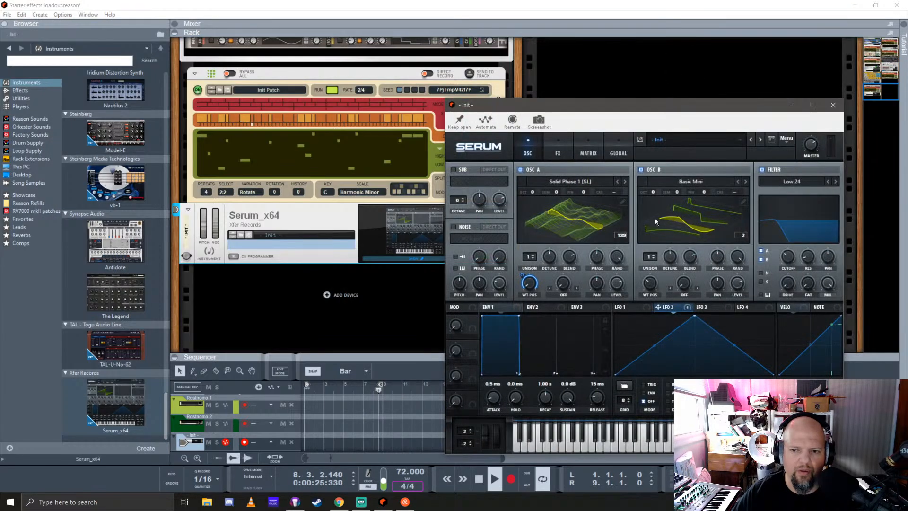
Reposition the Serum editor and raise the Low 24 filter's cutoff in its response graph
{"action": "left_click_drag", "start_coordinate": [745, 100], "coordinate": [710, 66]}
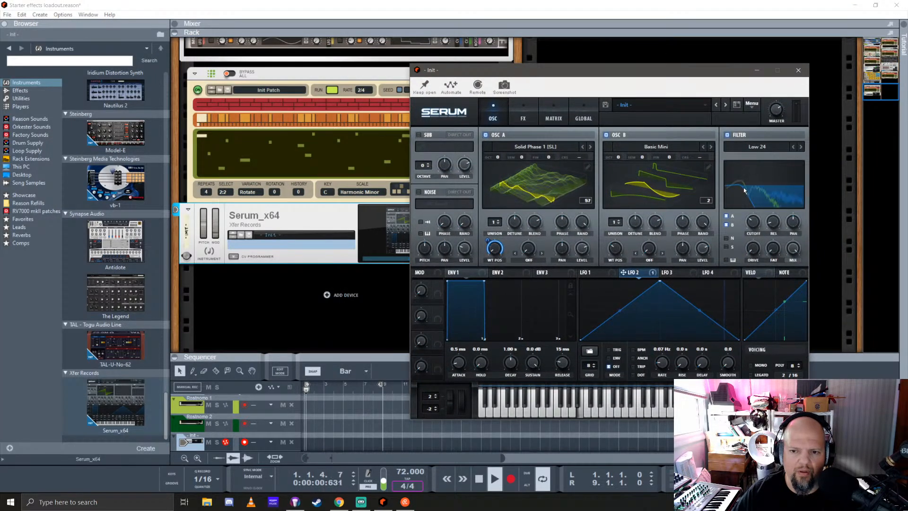
{"action": "left_click_drag", "start_coordinate": [746, 189], "coordinate": [784, 196]}
{"action": "left_click_drag", "start_coordinate": [793, 163], "coordinate": [793, 164]}
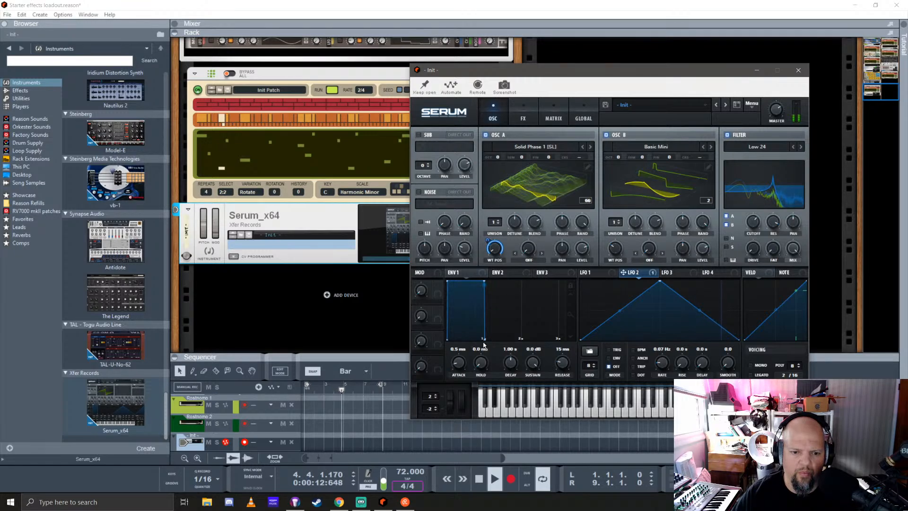
Set Env 1's release to 4.57 s with a near-straight release curve and its attack to 1.18 s
{"action": "left_click_drag", "start_coordinate": [483, 344], "coordinate": [657, 344]}
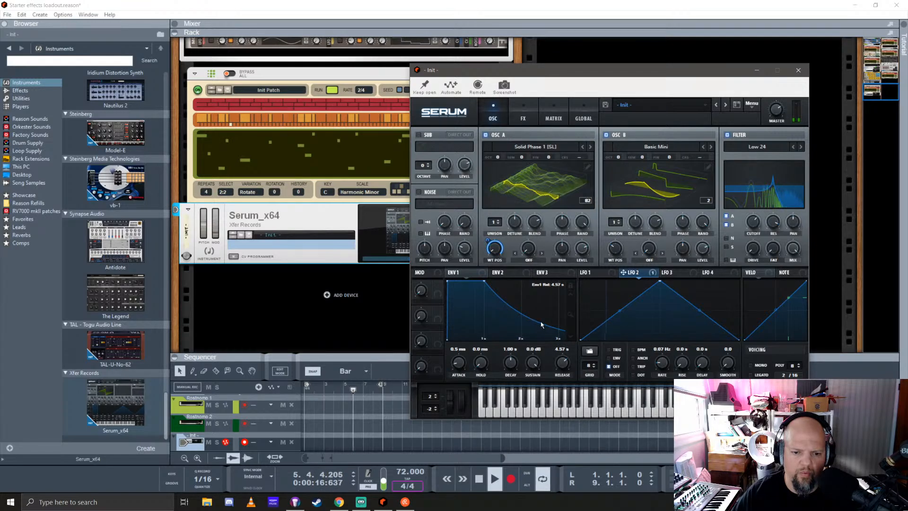
{"action": "left_click", "coordinate": [571, 316]}
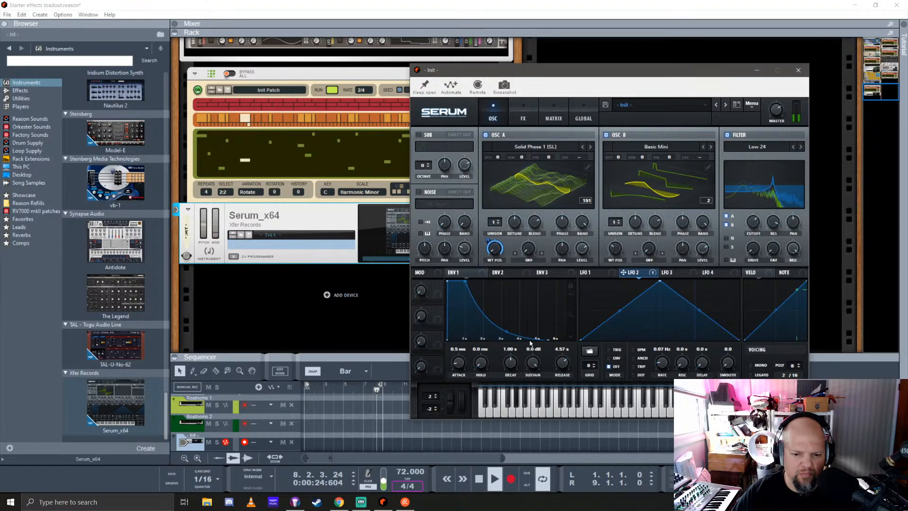
{"action": "left_click_drag", "start_coordinate": [516, 337], "coordinate": [515, 323]}
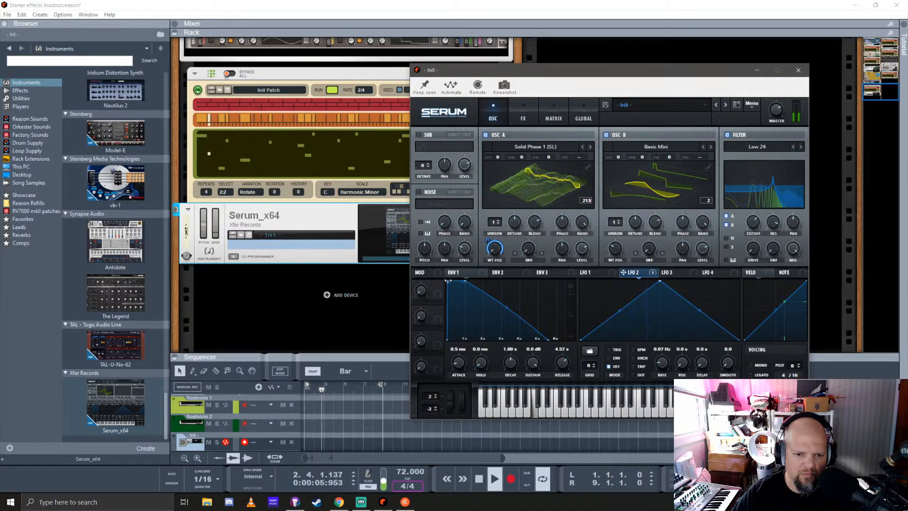
{"action": "left_click_drag", "start_coordinate": [448, 280], "coordinate": [482, 276]}
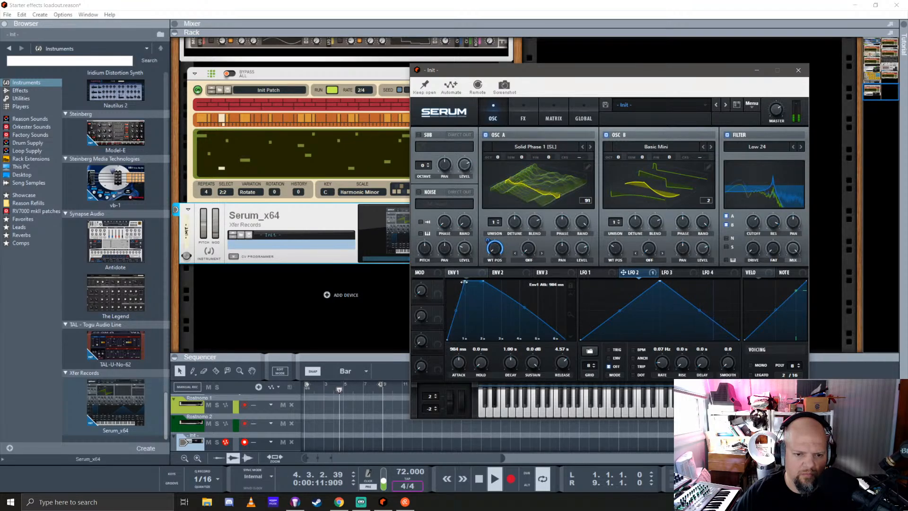
{"action": "left_click_drag", "start_coordinate": [464, 282], "coordinate": [467, 293]}
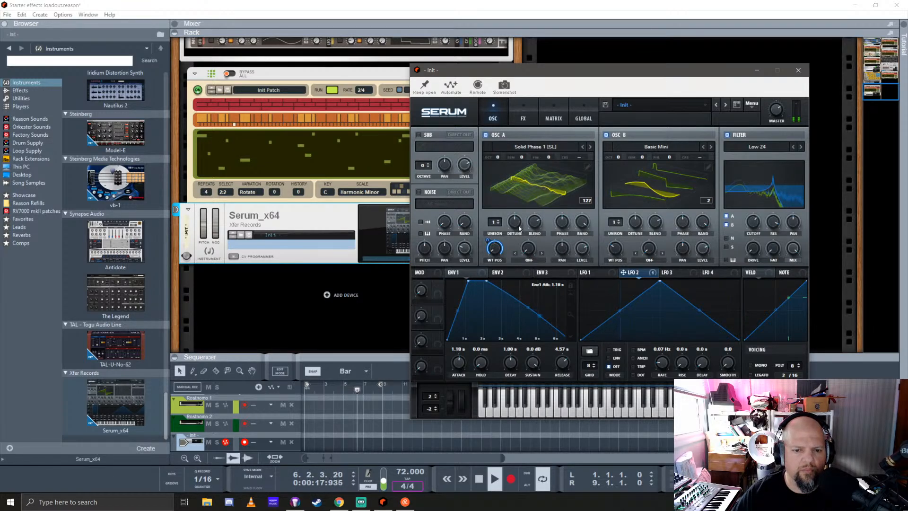
Set oscillator A's unison to 4 voices and reduce its detune slightly
{"action": "left_click", "coordinate": [500, 221]}
{"action": "left_click", "coordinate": [500, 221]}
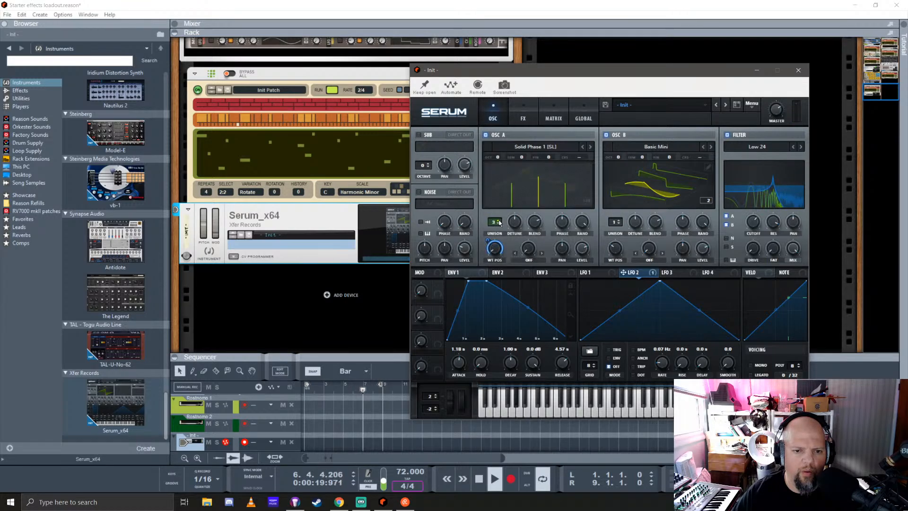
{"action": "left_click", "coordinate": [500, 222]}
{"action": "left_click_drag", "start_coordinate": [517, 225], "coordinate": [517, 230]}
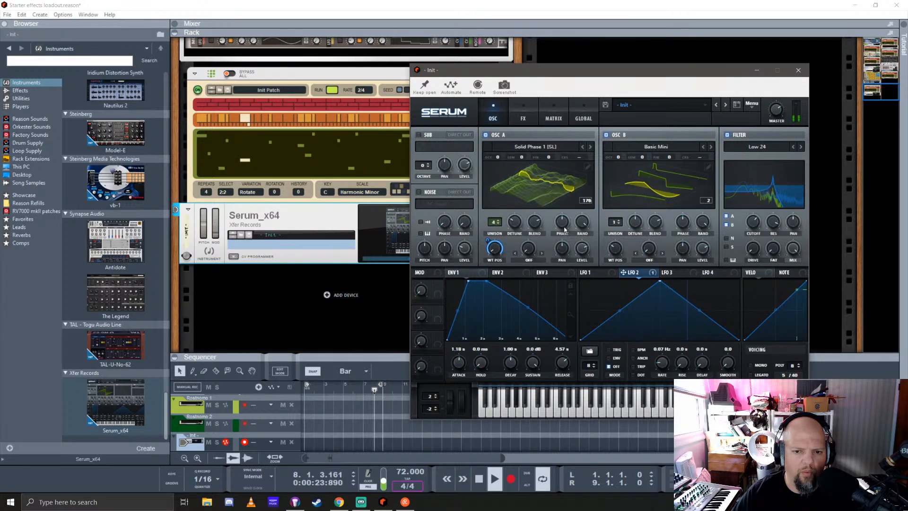
{"action": "left_click", "coordinate": [586, 225]}
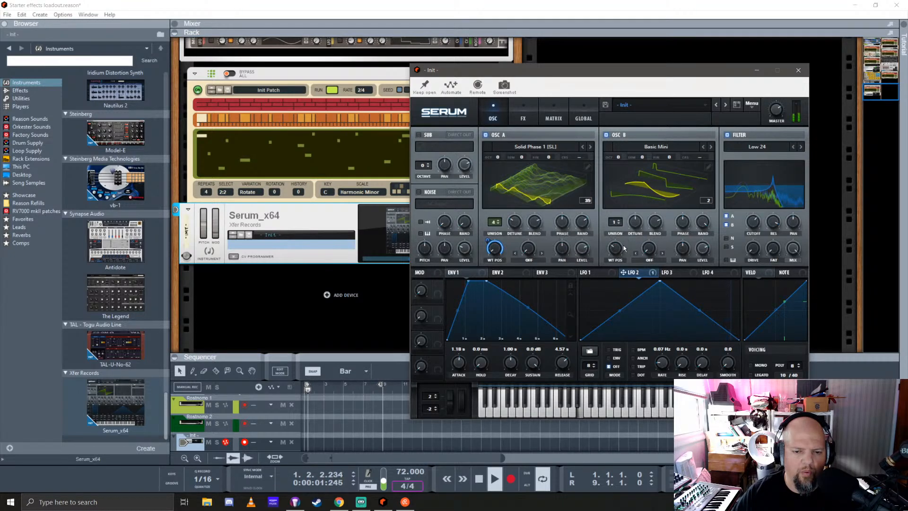
Set oscillator A's warp mode to Mirror and adjust the warp amount
{"action": "mouse_move", "coordinate": [530, 252]}
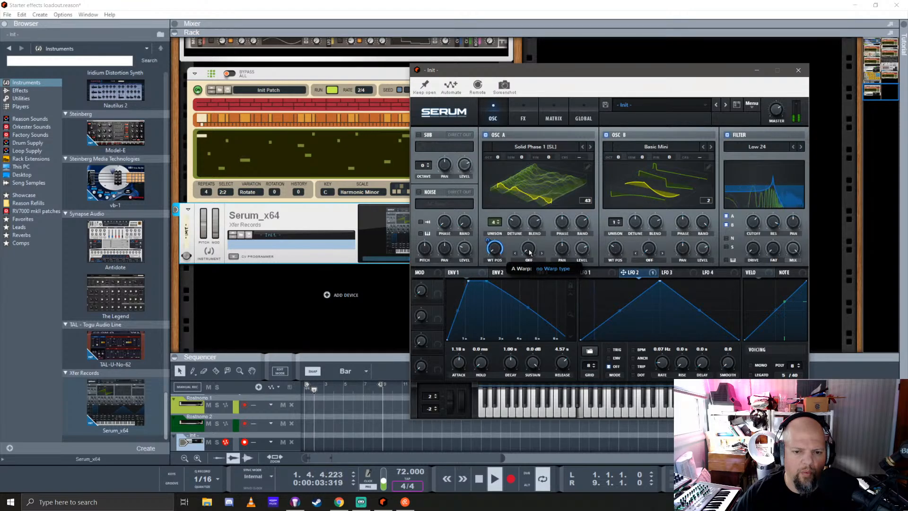
{"action": "left_click", "coordinate": [530, 260]}
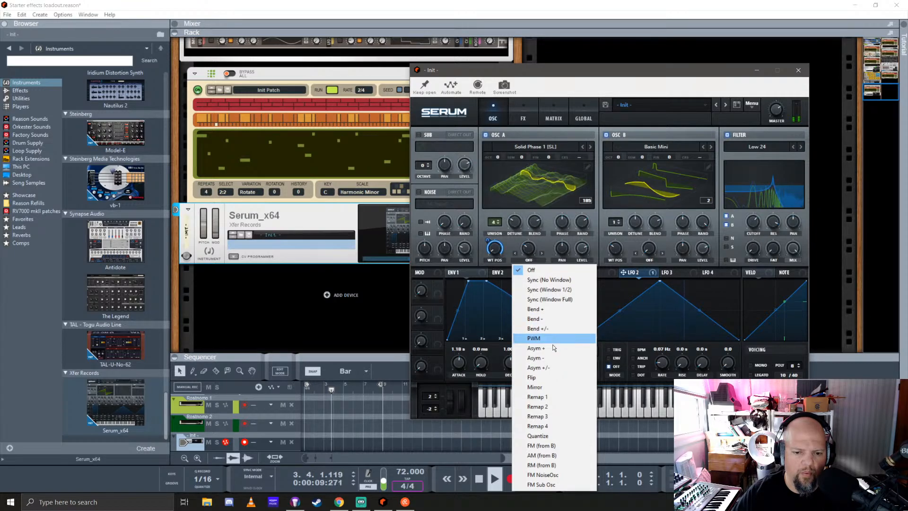
{"action": "left_click", "coordinate": [546, 387]}
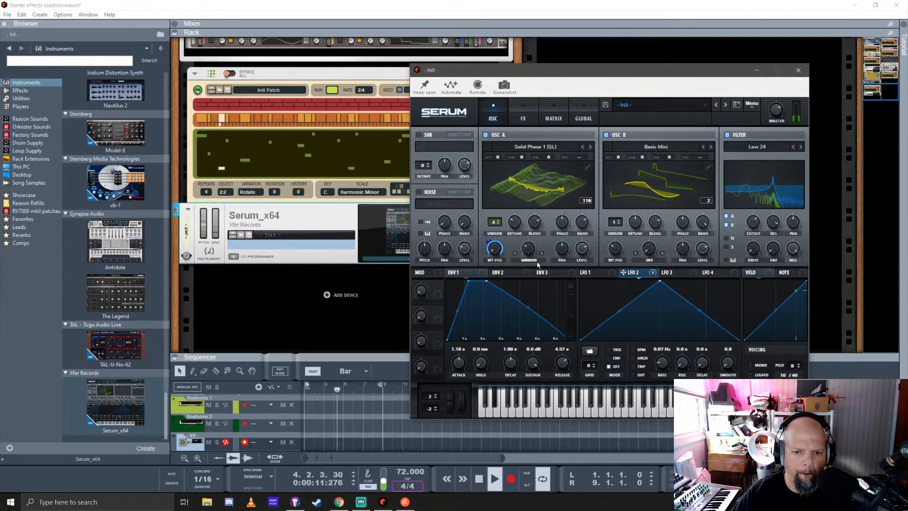
{"action": "left_click_drag", "start_coordinate": [530, 251], "coordinate": [532, 241]}
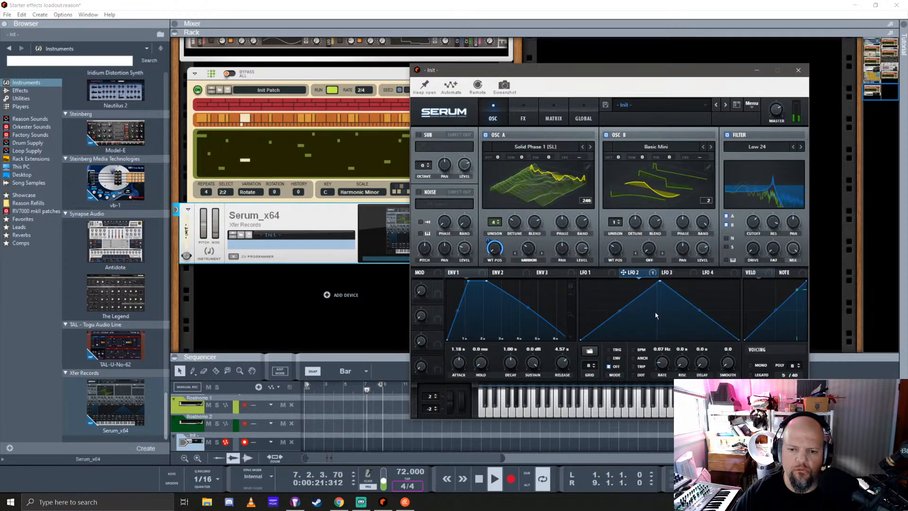
Load the AbitCrazy shape from the Misc category into LFO 1
{"action": "left_click", "coordinate": [593, 273]}
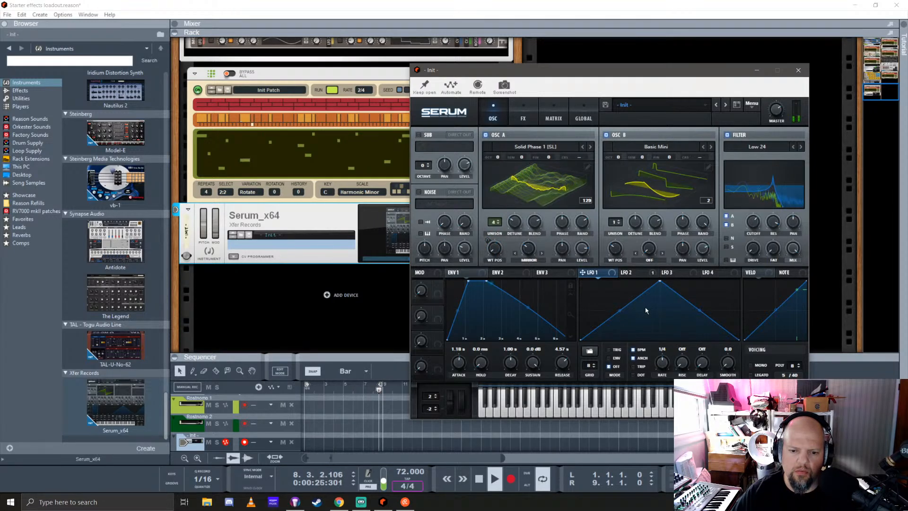
{"action": "left_click", "coordinate": [589, 353]}
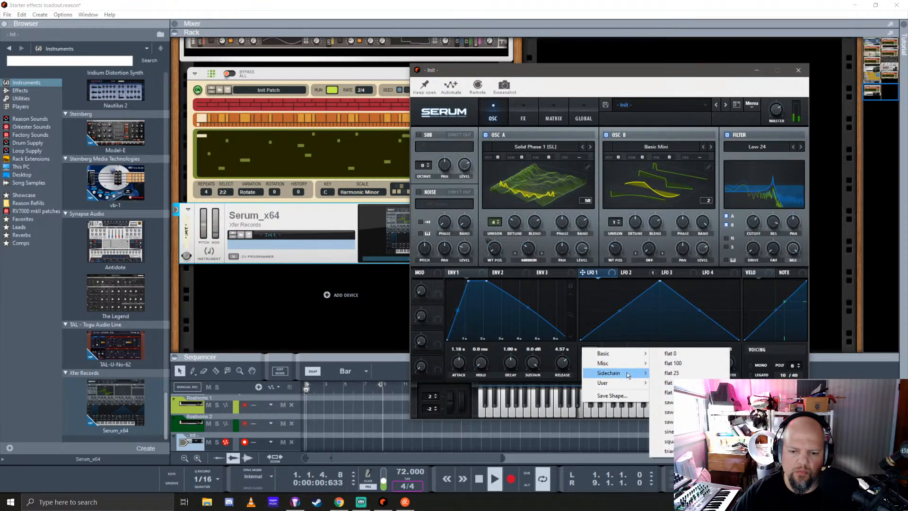
{"action": "mouse_move", "coordinate": [628, 374]}
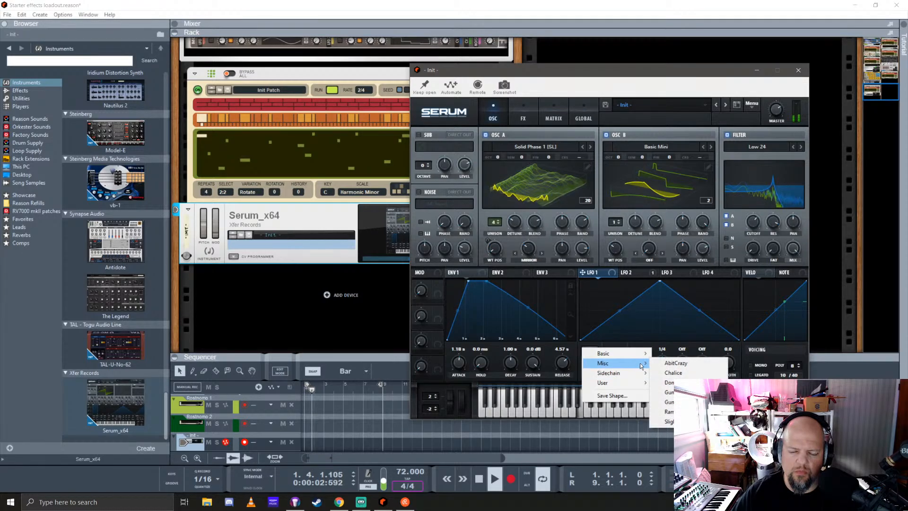
{"action": "left_click", "coordinate": [679, 362]}
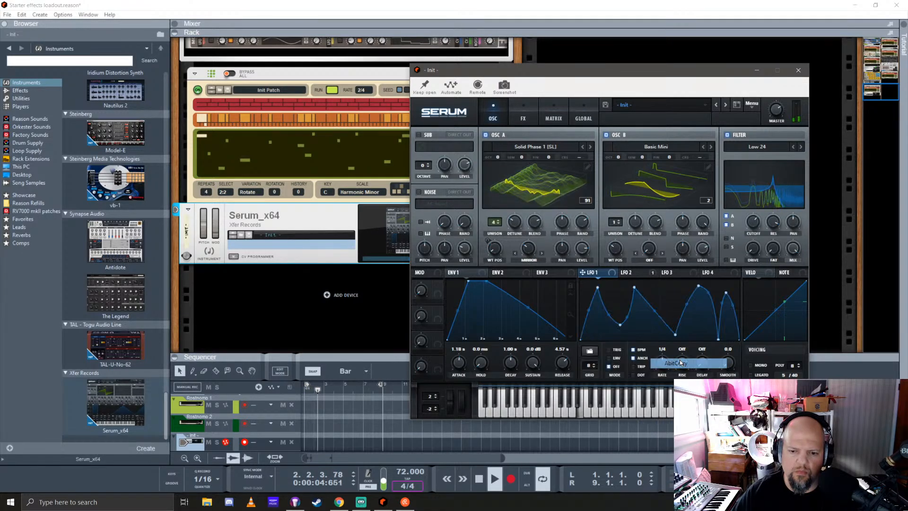
Modulate the filter cutoff with LFO 1, running free of tempo at 0.02 Hz, and adjust the modulation depth
{"action": "left_click_drag", "start_coordinate": [612, 276], "coordinate": [751, 228]}
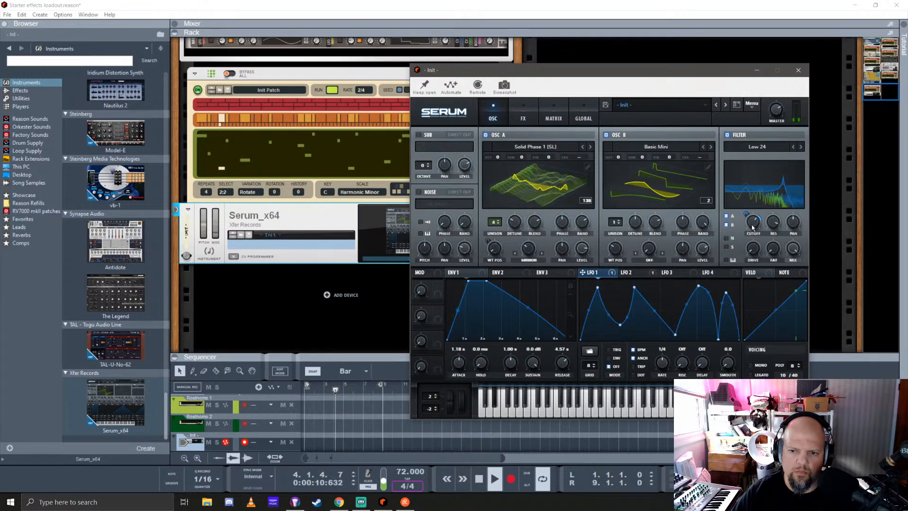
{"action": "left_click", "coordinate": [633, 350]}
{"action": "left_click_drag", "start_coordinate": [663, 373], "coordinate": [675, 425]}
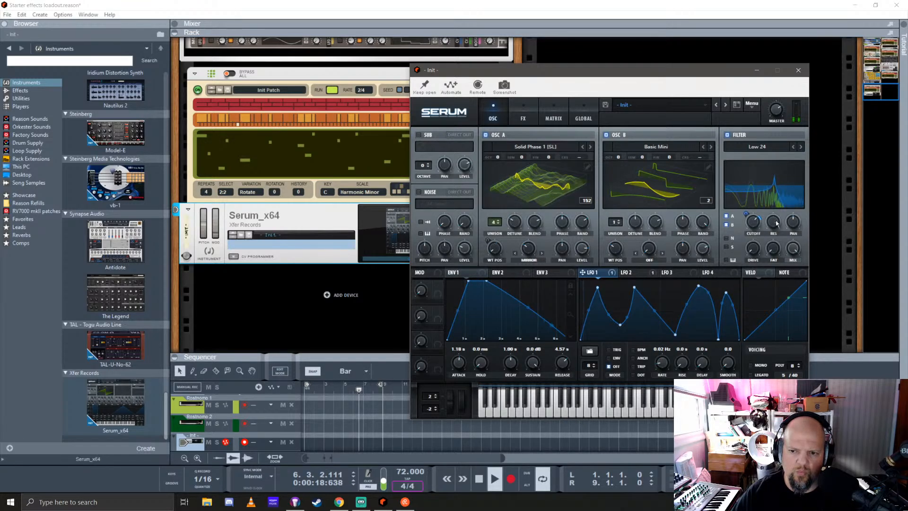
{"action": "mouse_move", "coordinate": [754, 233]}
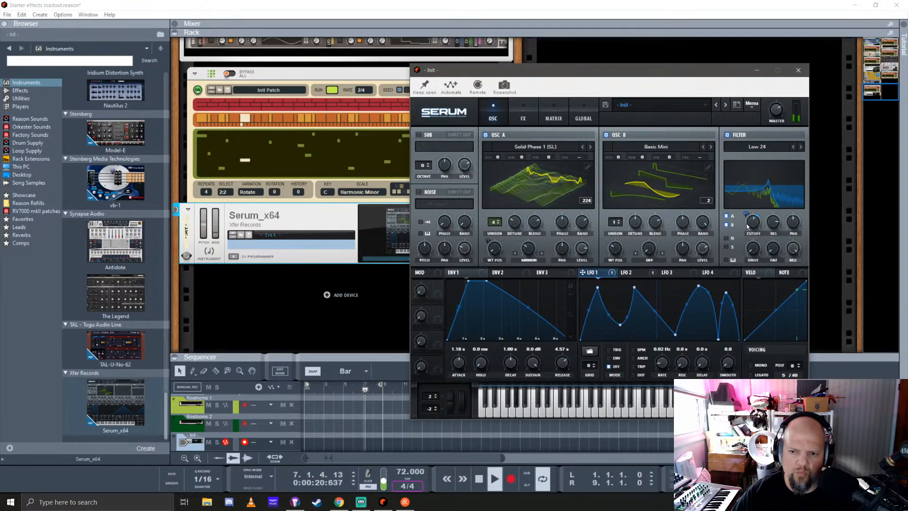
{"action": "left_click_drag", "start_coordinate": [746, 214], "coordinate": [757, 236]}
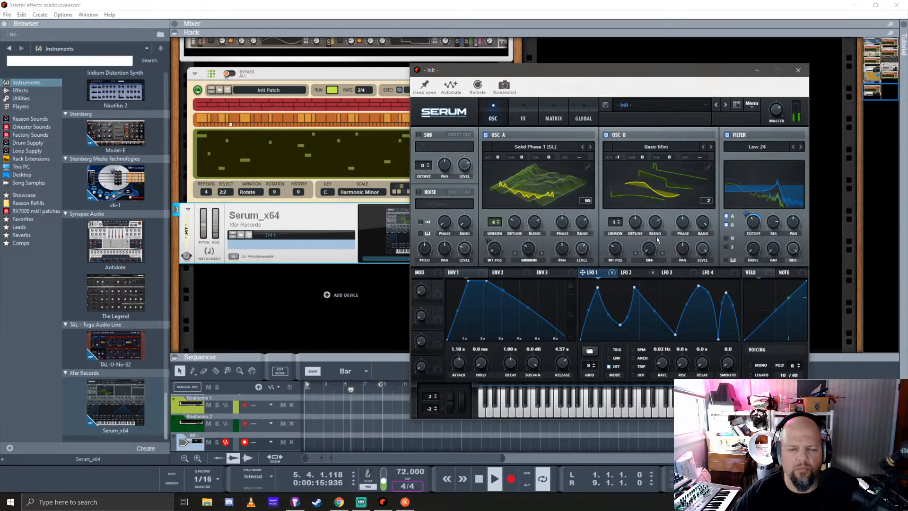
Set oscillator B's unison to 4 voices, adjusting its detune and lowering the wavetable position to 1
{"action": "left_click", "coordinate": [618, 220]}
{"action": "left_click", "coordinate": [619, 220]}
{"action": "left_click", "coordinate": [618, 220]}
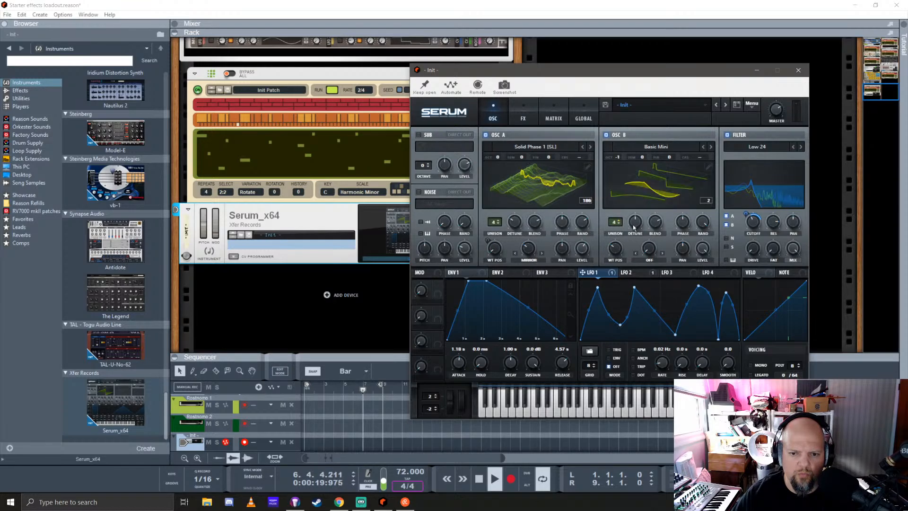
{"action": "left_click_drag", "start_coordinate": [635, 224], "coordinate": [656, 221]}
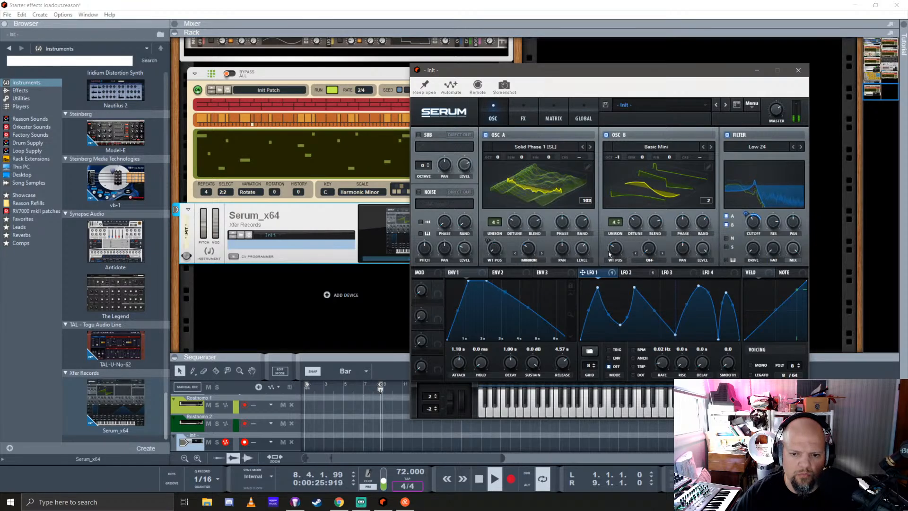
{"action": "left_click_drag", "start_coordinate": [618, 254], "coordinate": [632, 279]}
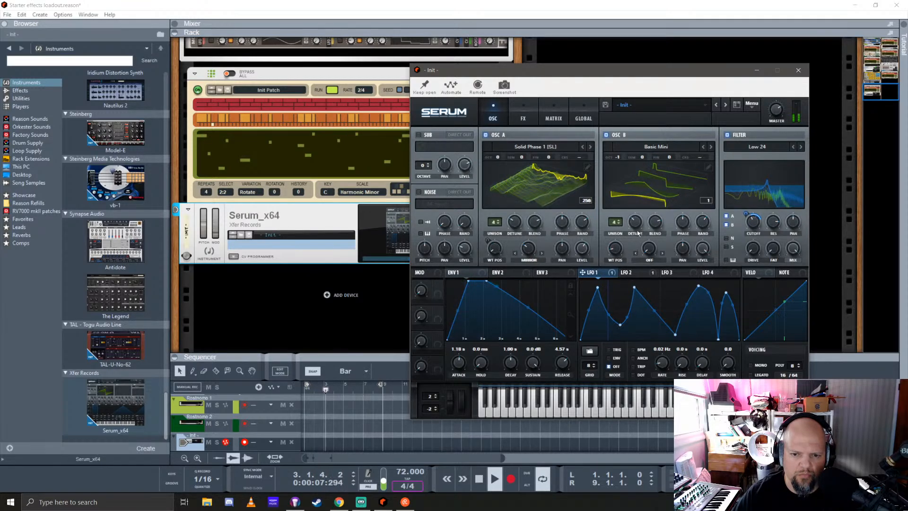
Load the analog wavetable BS2 - Subby Saw into oscillator B and set its wavetable position to 56
{"action": "left_click", "coordinate": [666, 151]}
{"action": "mouse_move", "coordinate": [656, 159]}
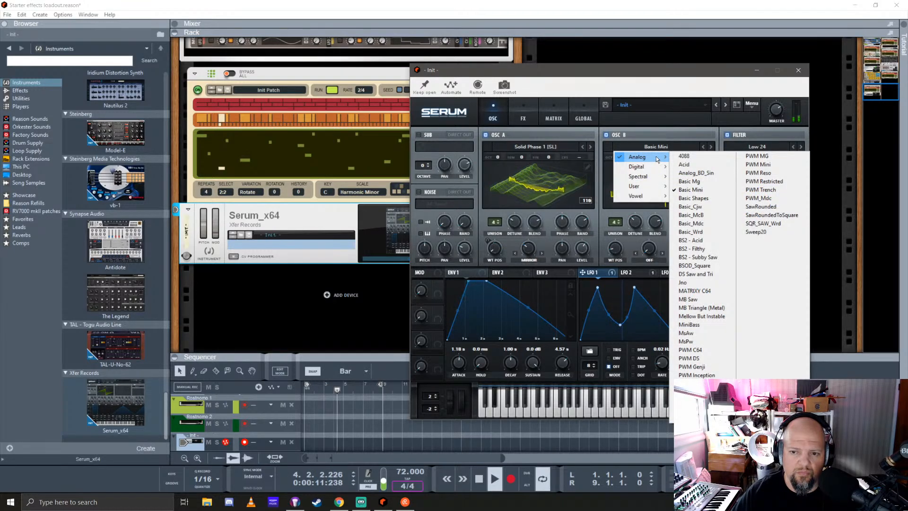
{"action": "left_click", "coordinate": [708, 261]}
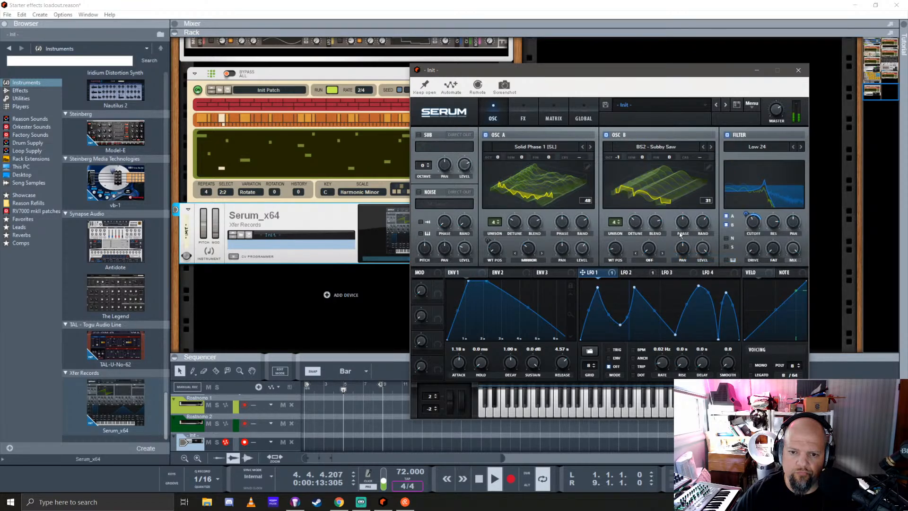
{"action": "left_click_drag", "start_coordinate": [616, 250], "coordinate": [647, 272]}
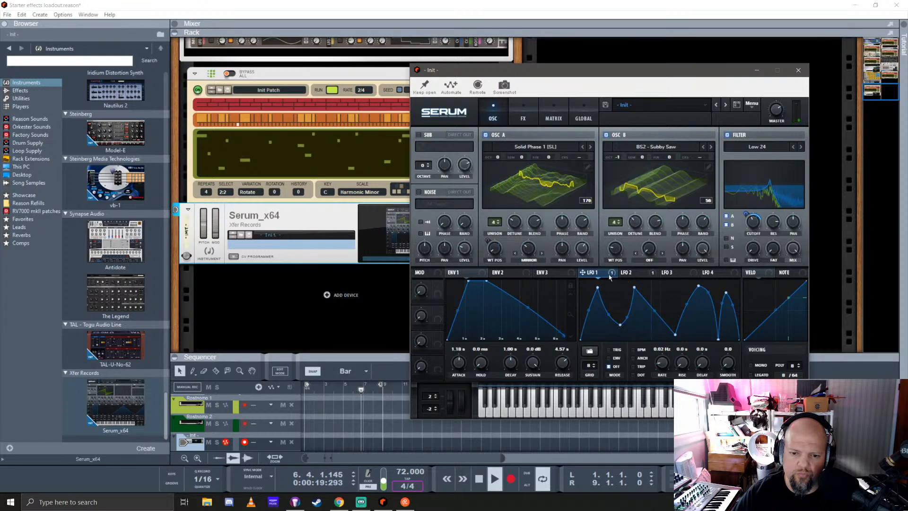
Modulate oscillator B's wavetable position with LFO 3, running free of tempo at 0.4 Hz
{"action": "left_click", "coordinate": [674, 272]}
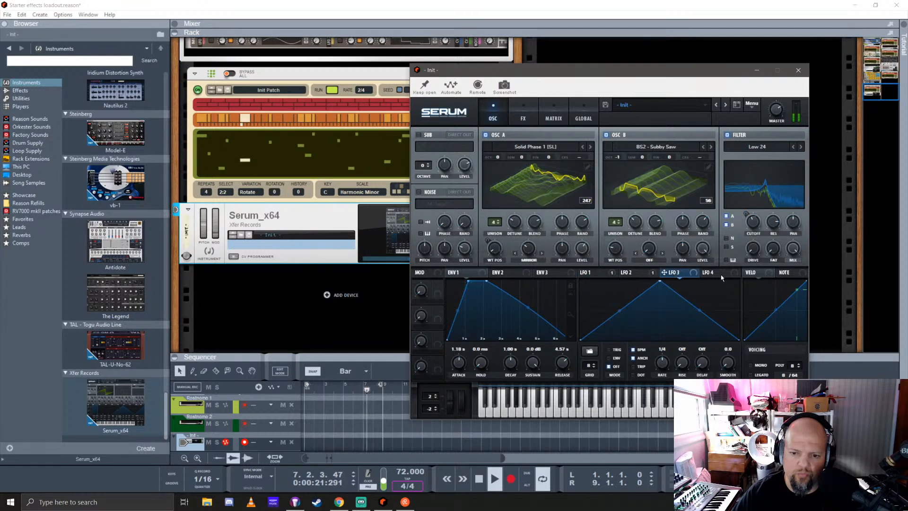
{"action": "left_click_drag", "start_coordinate": [697, 273], "coordinate": [616, 202]}
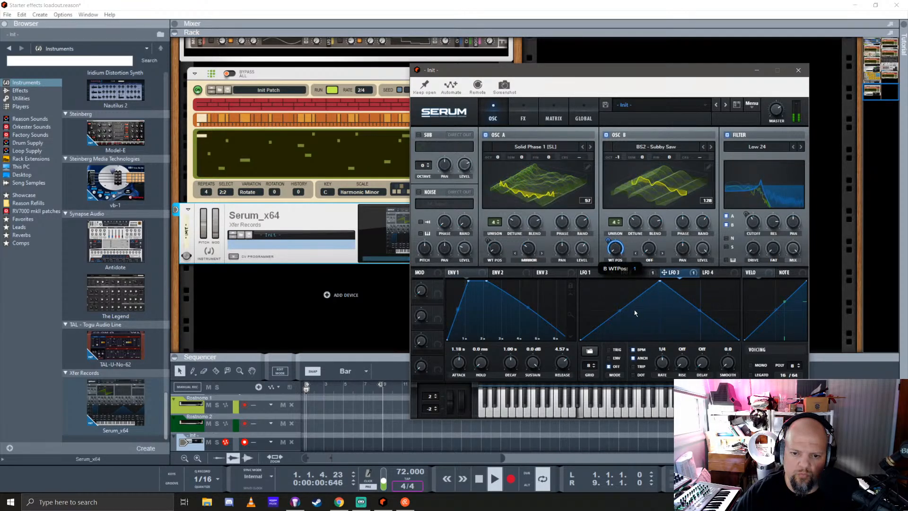
{"action": "left_click", "coordinate": [633, 350]}
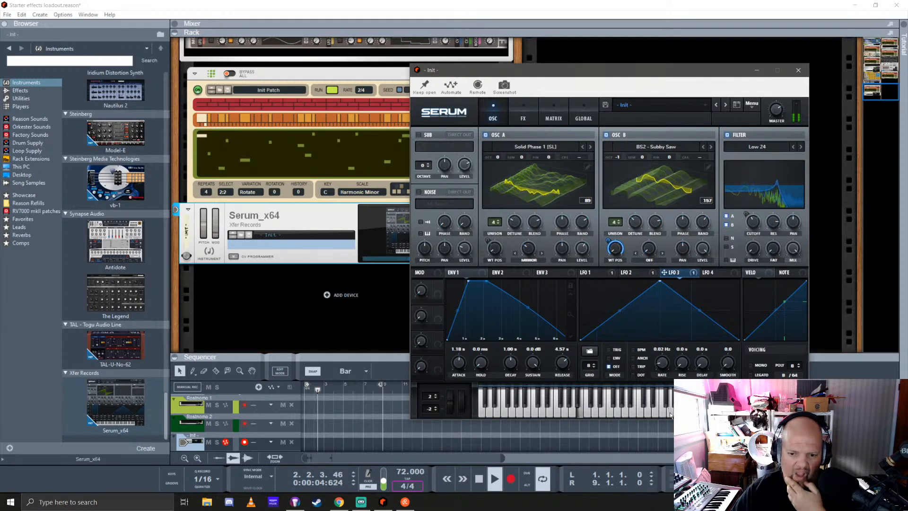
{"action": "left_click_drag", "start_coordinate": [672, 404], "coordinate": [674, 402]}
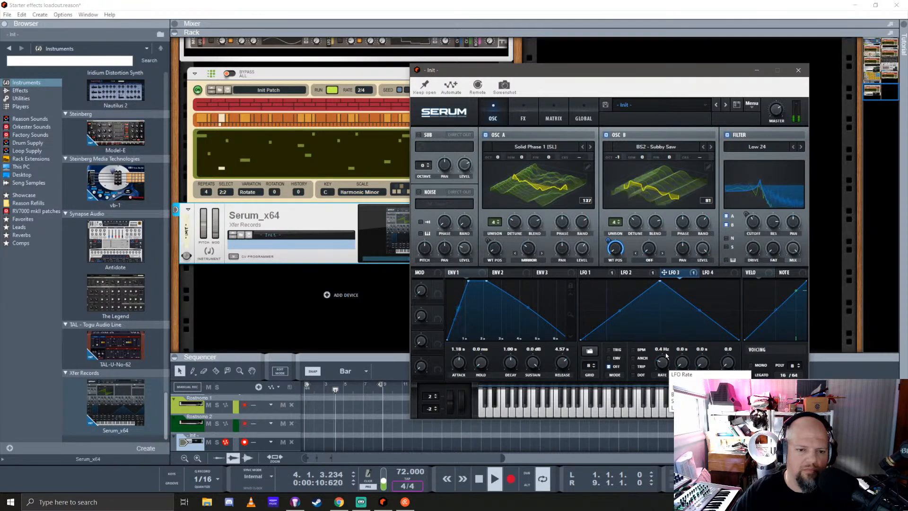
Close the Serum editor and take the insert effects on its mix channel out of bypass
{"action": "left_click", "coordinate": [522, 118]}
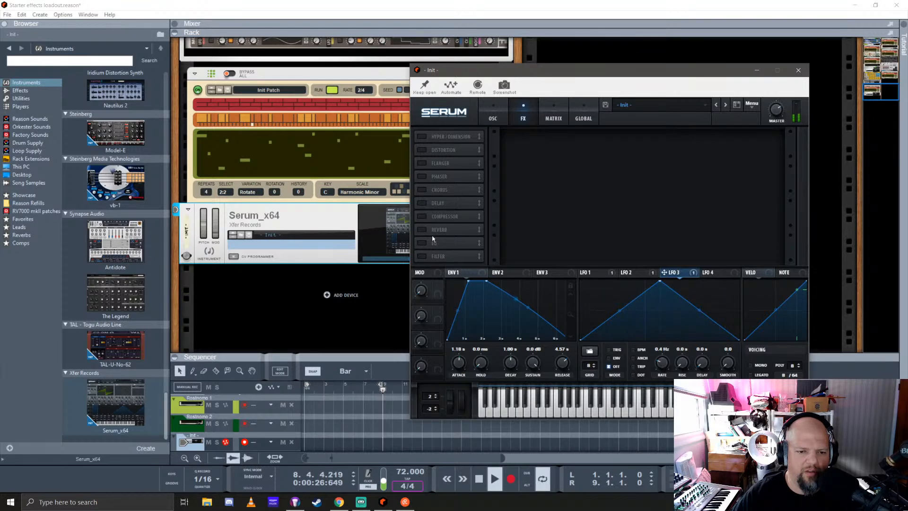
{"action": "left_click", "coordinate": [799, 71]}
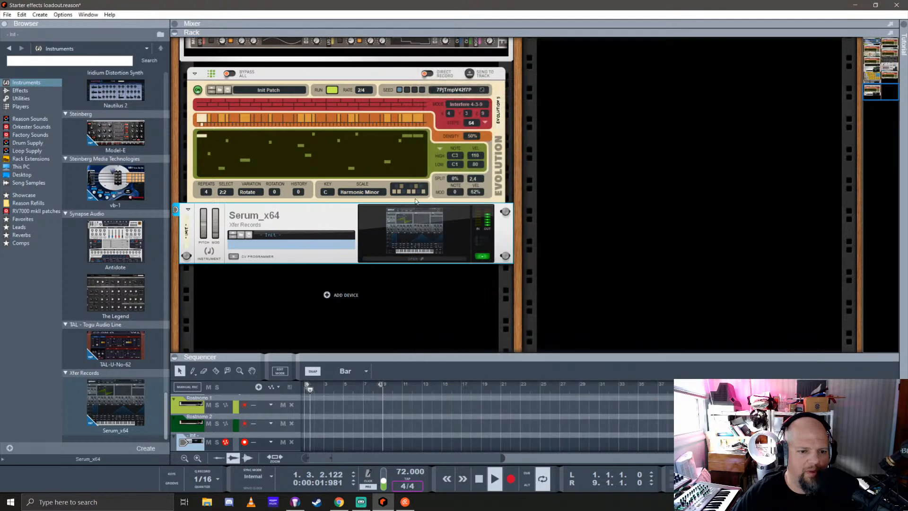
{"action": "scroll", "coordinate": [299, 240], "scroll_direction": "up", "scroll_amount": 3}
{"action": "scroll", "coordinate": [292, 233], "scroll_direction": "up", "scroll_amount": 9}
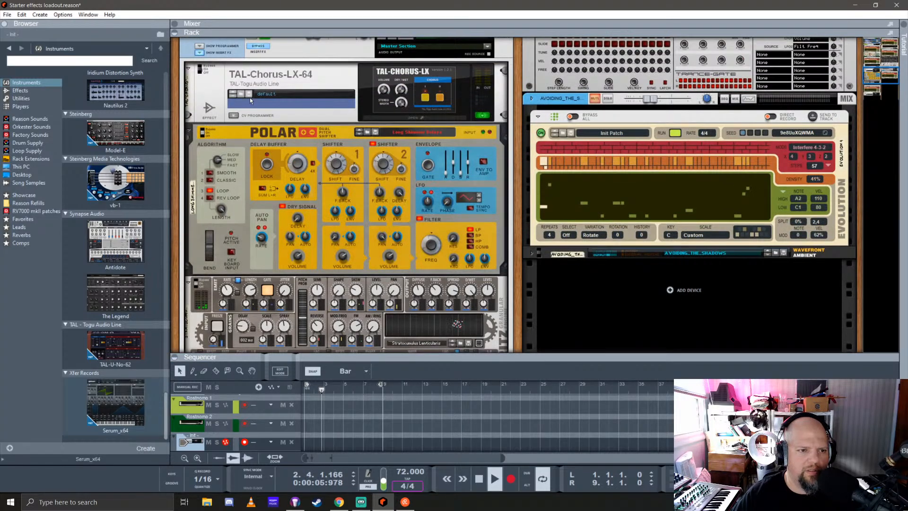
{"action": "left_click", "coordinate": [259, 47]}
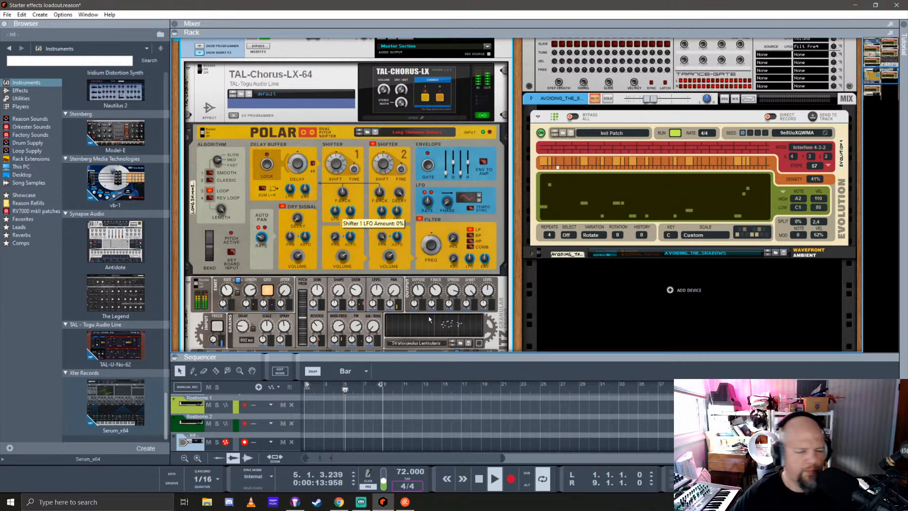
Lower the high note limit of the Evolution player above Serum to F2
{"action": "scroll", "coordinate": [410, 234], "scroll_direction": "down", "scroll_amount": 5}
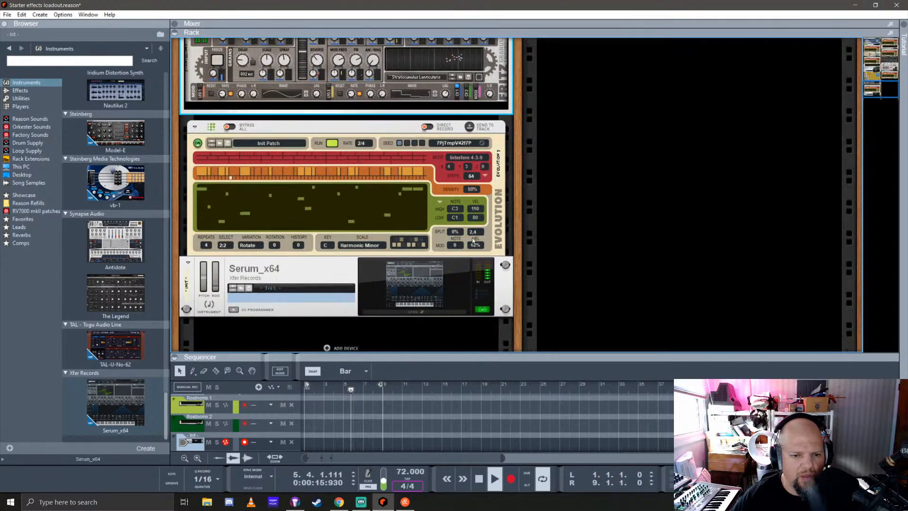
{"action": "left_click_drag", "start_coordinate": [459, 210], "coordinate": [461, 218]}
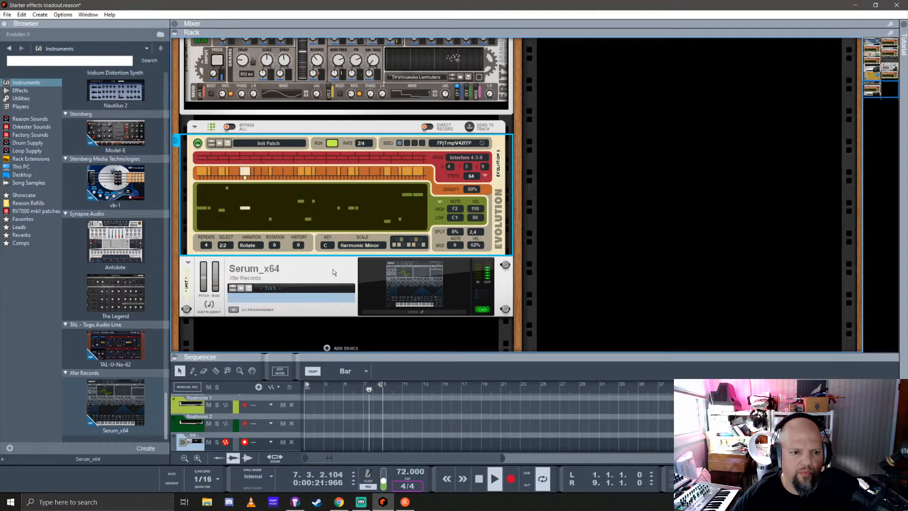
Delete the TAL-Chorus-LX device from the Serum channel's insert effects
{"action": "scroll", "coordinate": [334, 251], "scroll_direction": "up", "scroll_amount": 5}
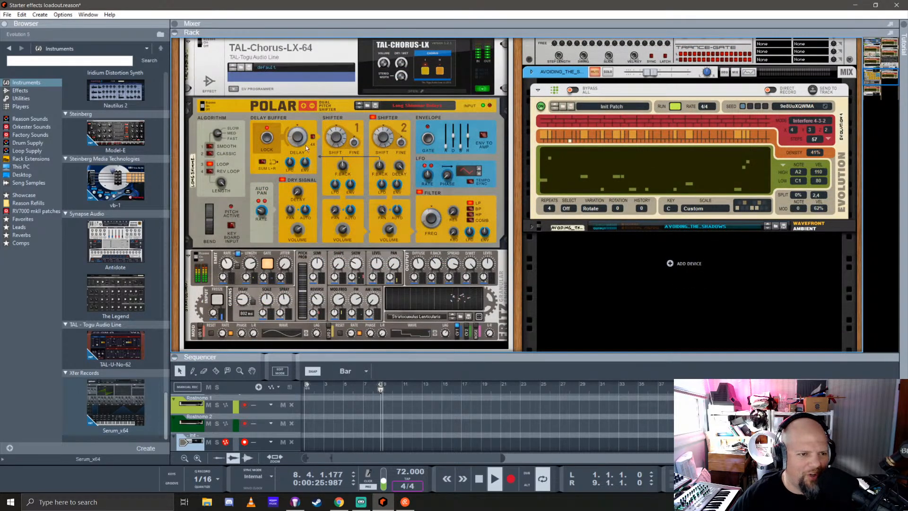
{"action": "scroll", "coordinate": [306, 146], "scroll_direction": "up", "scroll_amount": 3}
{"action": "key", "text": "Delete"}
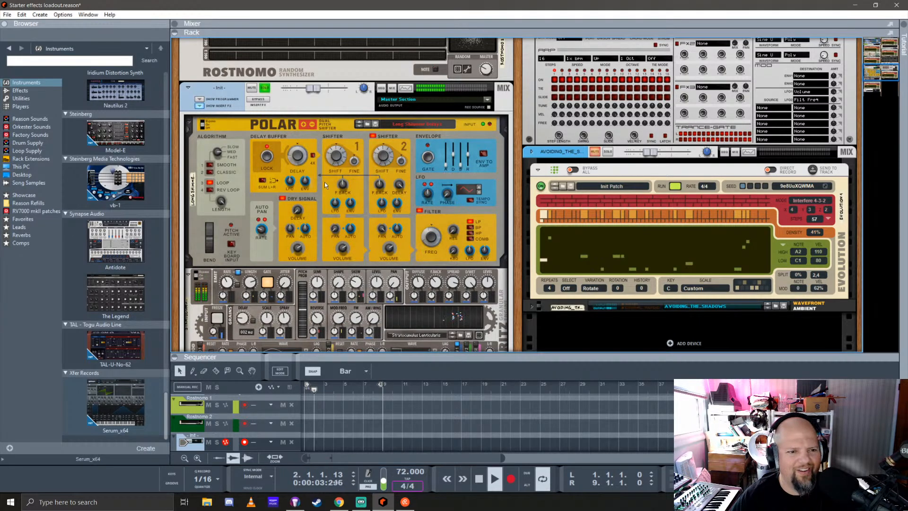
Raise the Polar pitch shifter's dry signal volume to 0.0 dB
{"action": "left_click", "coordinate": [342, 249]}
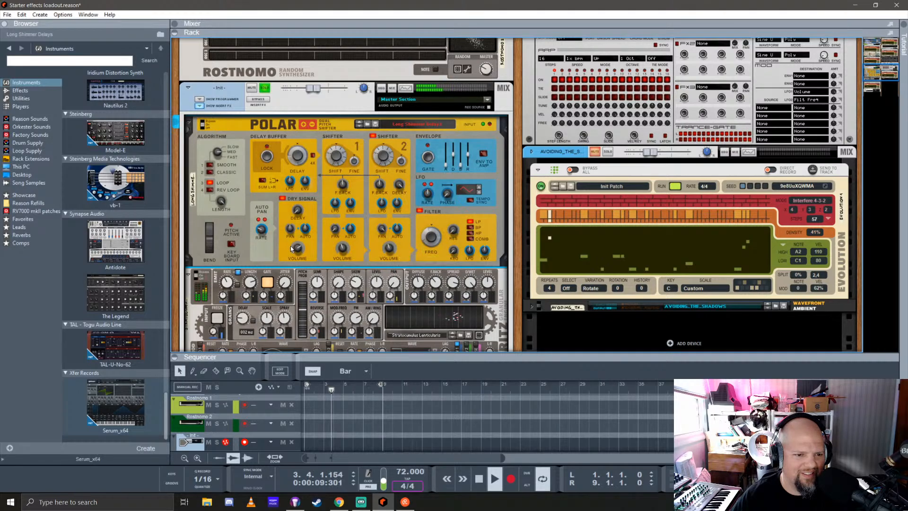
{"action": "mouse_move", "coordinate": [304, 244]}
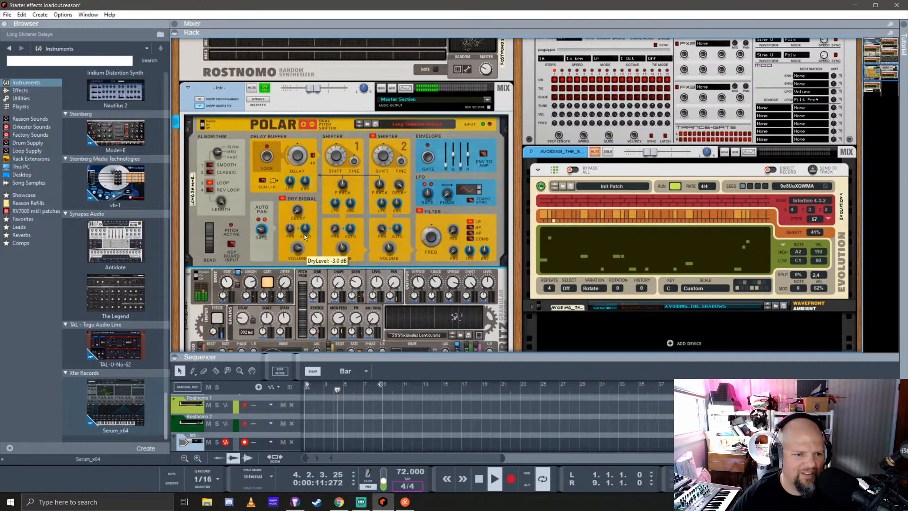
{"action": "left_click_drag", "start_coordinate": [308, 228], "coordinate": [310, 216]}
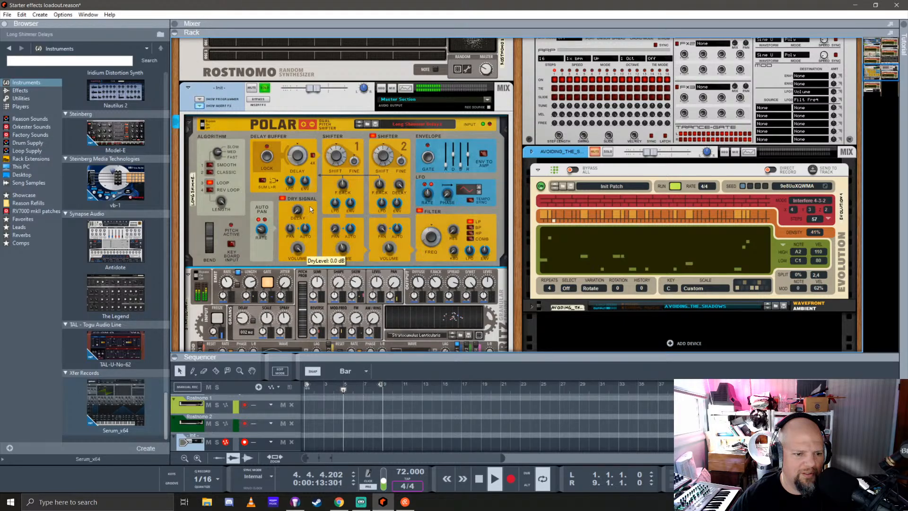
Add MarsPeaks Reverb Placement from the Reverbs favorites list below the Fritz granular effect in the insert chain
{"action": "scroll", "coordinate": [336, 246], "scroll_direction": "down", "scroll_amount": 5}
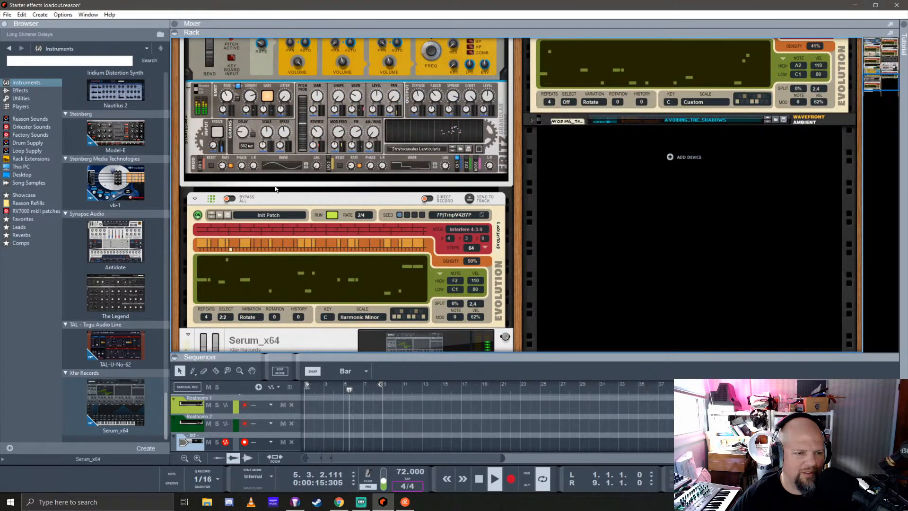
{"action": "left_click", "coordinate": [22, 235]}
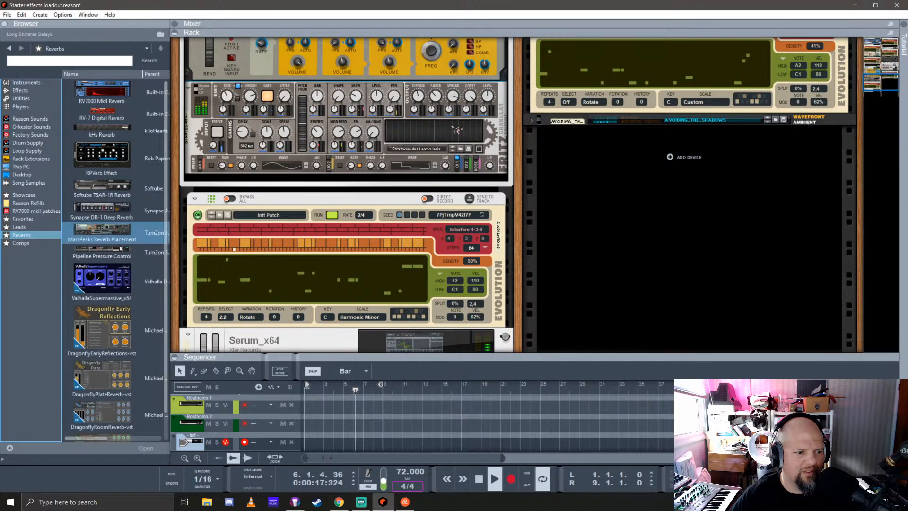
{"action": "left_click", "coordinate": [96, 207]}
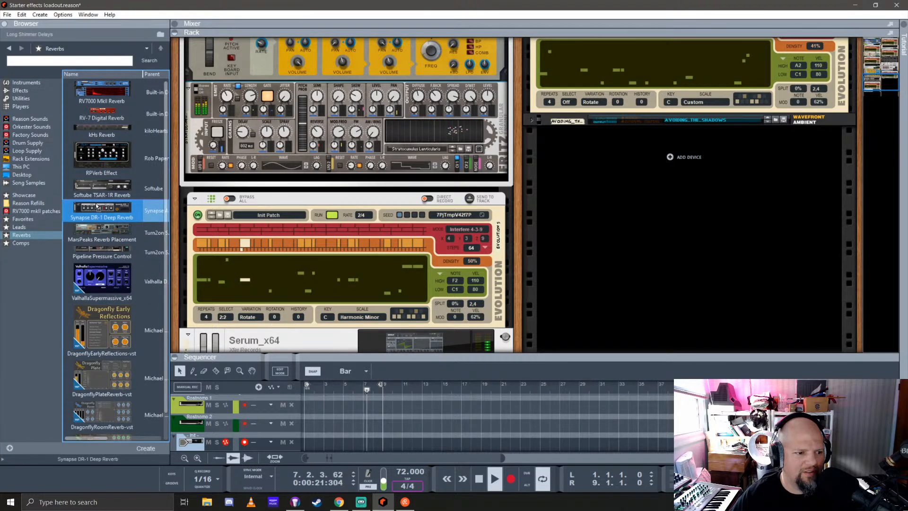
{"action": "left_click_drag", "start_coordinate": [97, 206], "coordinate": [333, 177]}
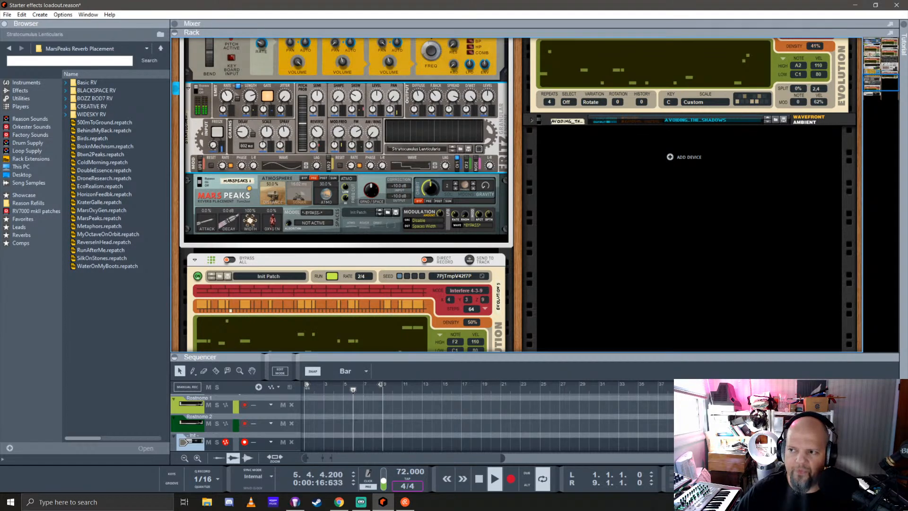
{"action": "key", "text": "alt+Tab"}
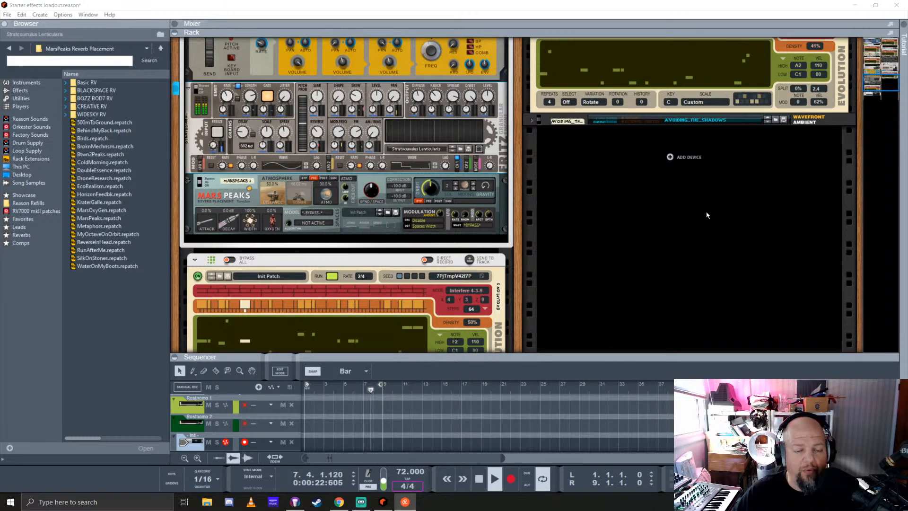
{"action": "left_click", "coordinate": [572, 6]}
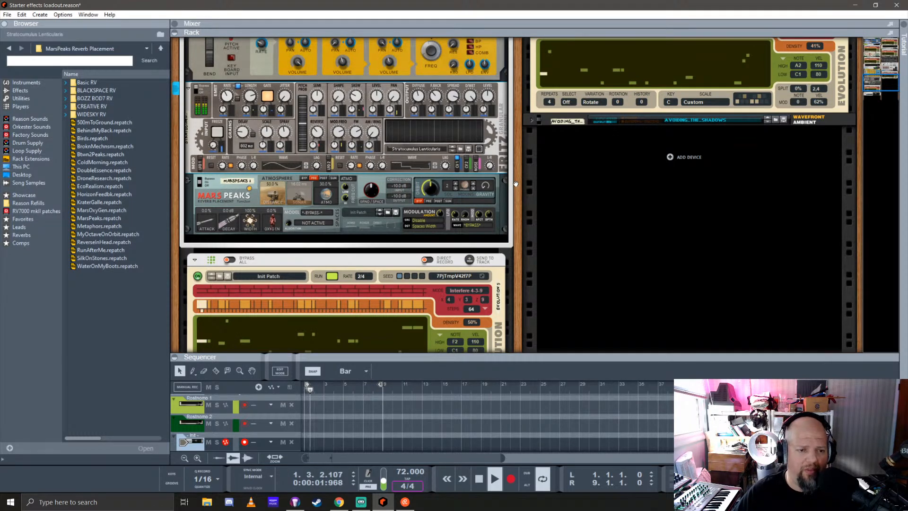
Reset the MarsPeaks Reverb Placement device below the Fritz granular effect to its default settings
{"action": "scroll", "coordinate": [516, 183], "scroll_direction": "down", "scroll_amount": 2}
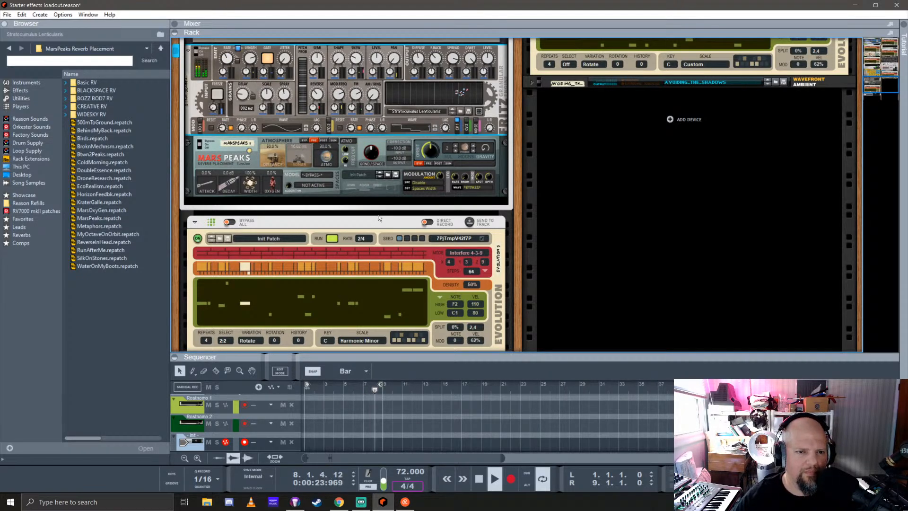
{"action": "scroll", "coordinate": [379, 218], "scroll_direction": "up", "scroll_amount": 3}
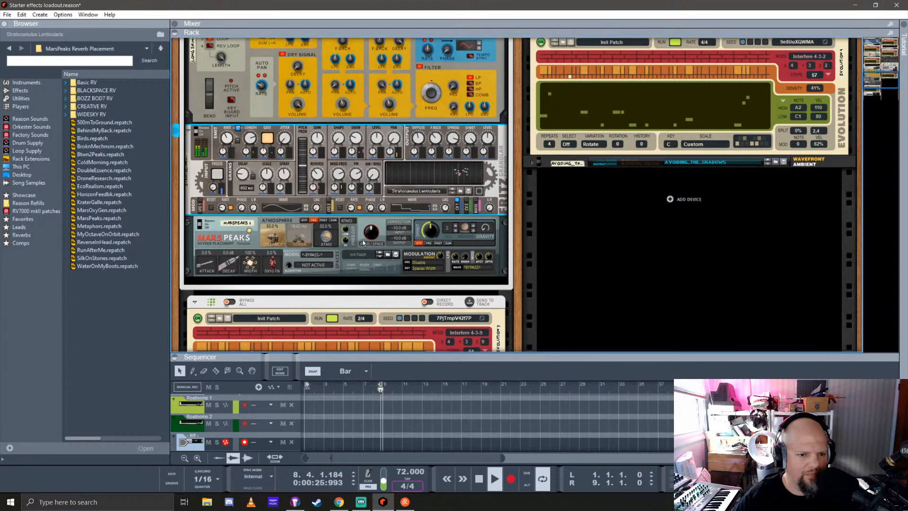
{"action": "right_click", "coordinate": [376, 222]}
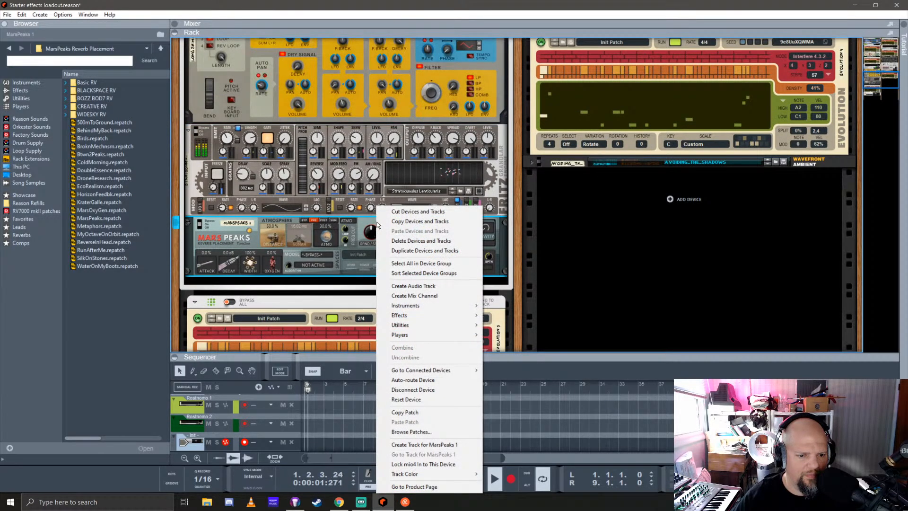
{"action": "left_click", "coordinate": [415, 401]}
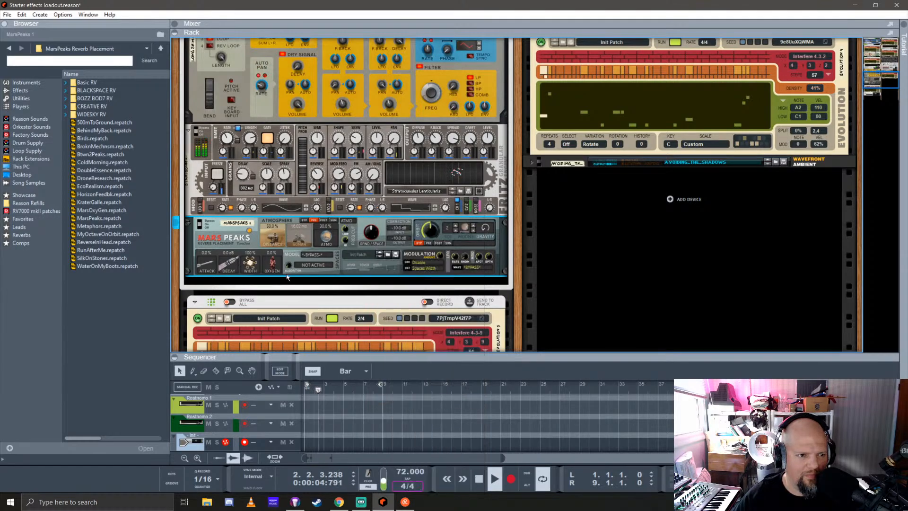
Bypass the Fritz granular effect and the Polar pitch shifter to isolate the MarsPeaks reverb
{"action": "left_click", "coordinate": [198, 132]}
{"action": "scroll", "coordinate": [289, 169], "scroll_direction": "up", "scroll_amount": 5}
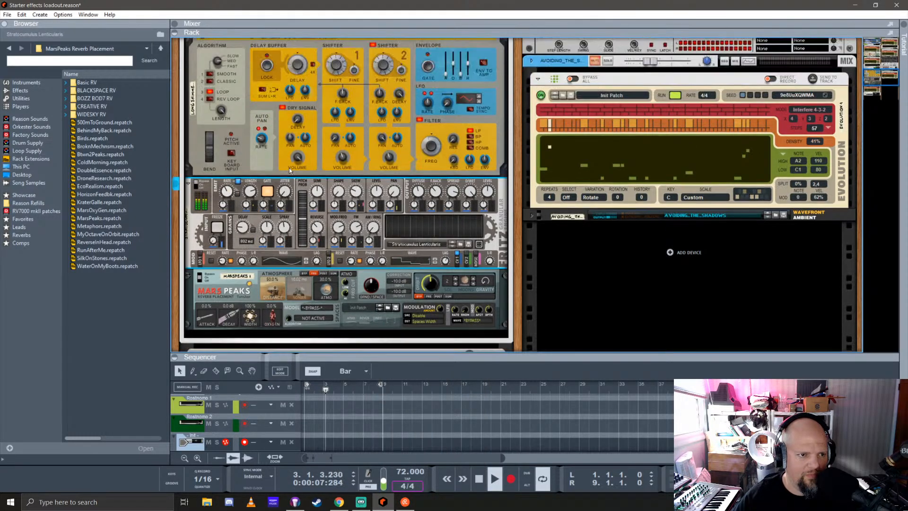
{"action": "left_click", "coordinate": [231, 145]}
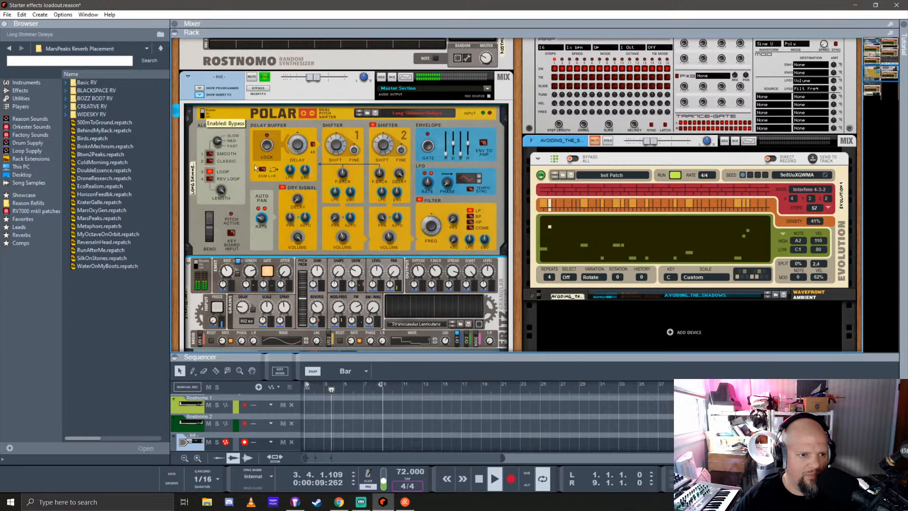
{"action": "scroll", "coordinate": [359, 206], "scroll_direction": "down", "scroll_amount": 7}
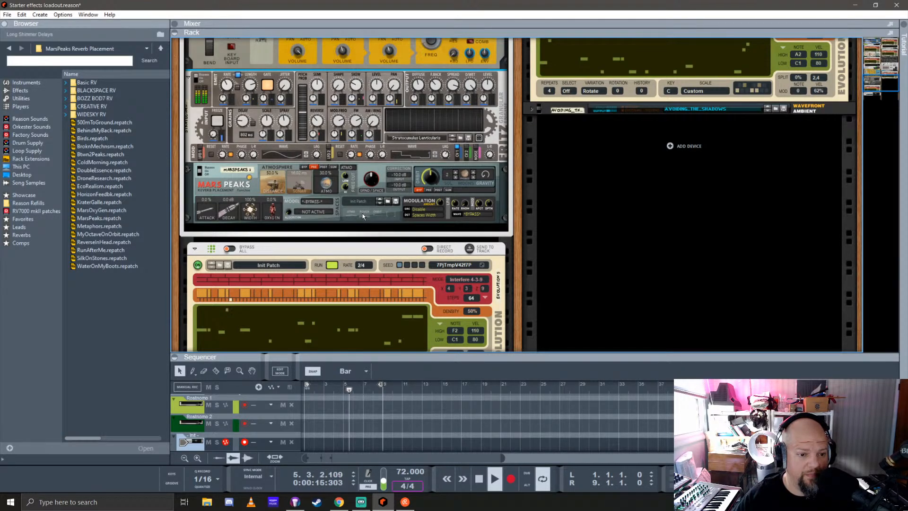
Choose the SPRINGERB space model on MarsPeaks and set both the atmosphere dry/wet and distance to 75%
{"action": "left_click", "coordinate": [312, 203]}
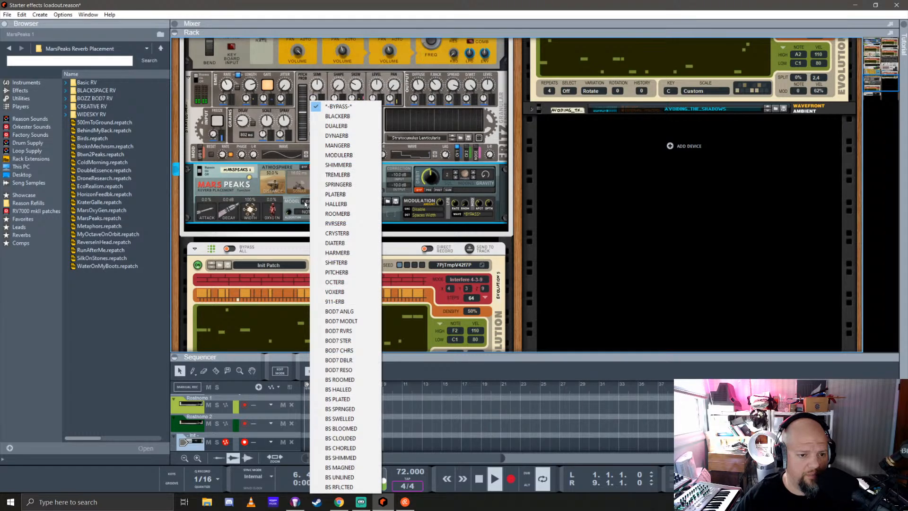
{"action": "left_click", "coordinate": [343, 184]}
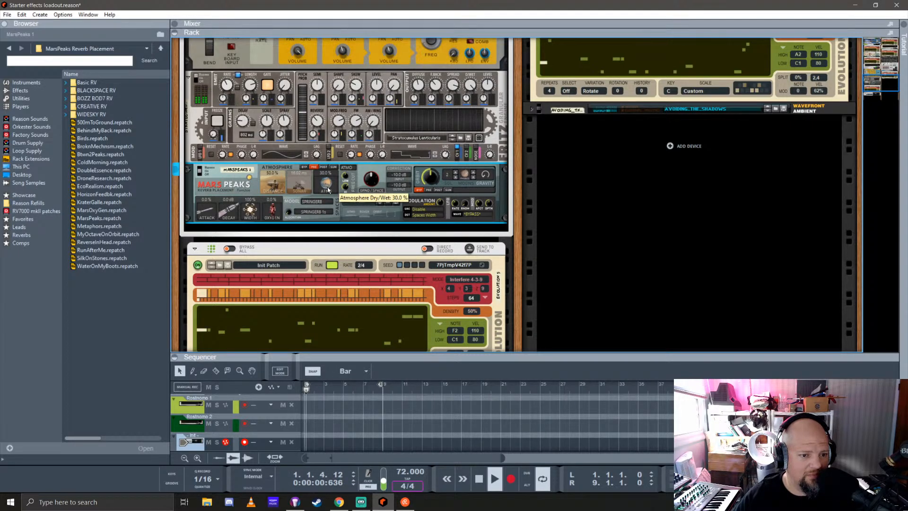
{"action": "mouse_move", "coordinate": [328, 187]}
{"action": "left_mouse_down"}
{"action": "mouse_move", "coordinate": [331, 174]}
{"action": "mouse_move", "coordinate": [328, 191]}
{"action": "mouse_move", "coordinate": [330, 174]}
{"action": "mouse_move", "coordinate": [301, 171]}
{"action": "mouse_move", "coordinate": [324, 189]}
{"action": "left_mouse_up"}
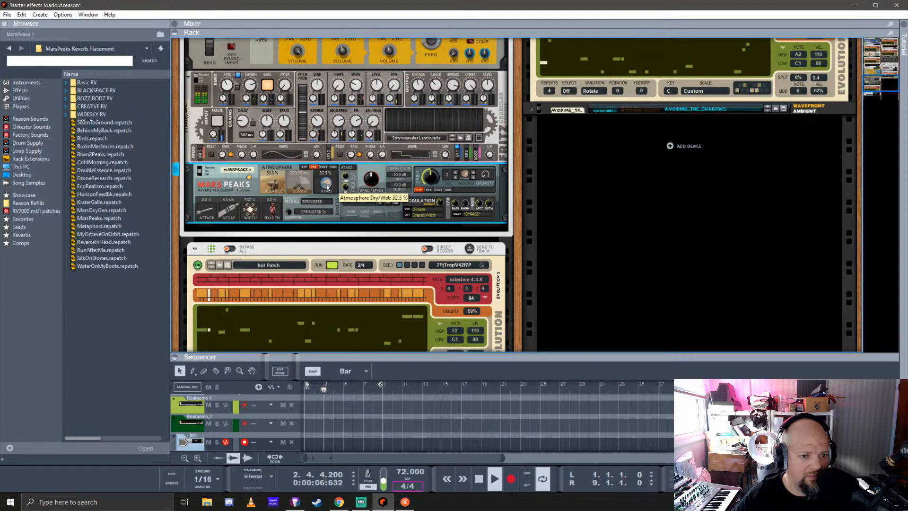
{"action": "mouse_move", "coordinate": [273, 182]}
{"action": "left_mouse_down"}
{"action": "mouse_move", "coordinate": [281, 167]}
{"action": "mouse_move", "coordinate": [280, 186]}
{"action": "left_mouse_up"}
Set the MarsPeaks oxygen to 27.5% and spaces decay to 0.0 dB, and turn up the SEND/SPACE control
{"action": "left_click_drag", "start_coordinate": [279, 217], "coordinate": [232, 198]}
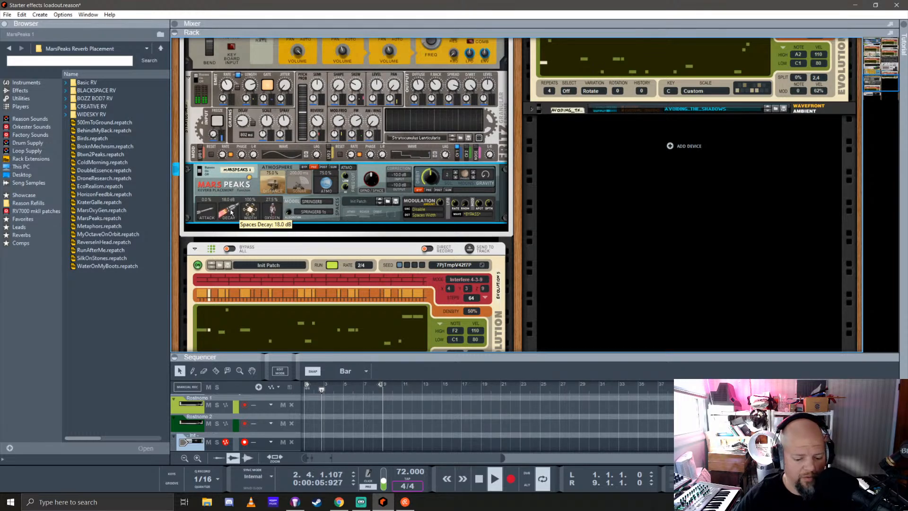
{"action": "left_click", "coordinate": [231, 212], "text": "ctrl"}
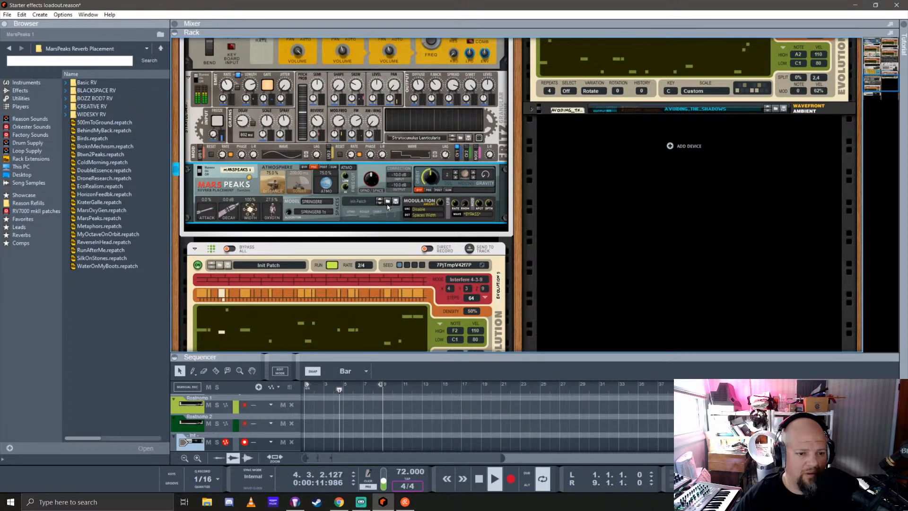
{"action": "left_click_drag", "start_coordinate": [372, 180], "coordinate": [377, 158]}
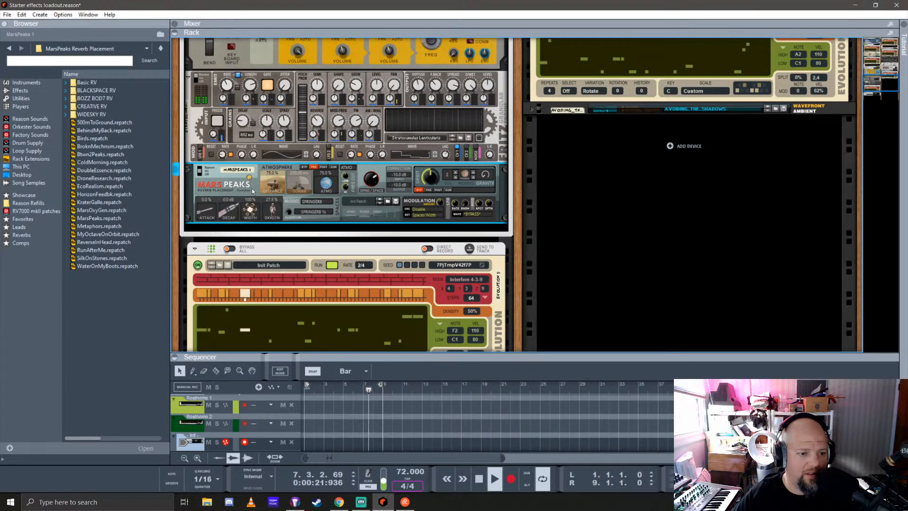
Switch the MarsPeaks atmosphere section to ROVER and adjust its activity mode and sonar amount
{"action": "left_click", "coordinate": [334, 168]}
{"action": "left_click", "coordinate": [315, 167]}
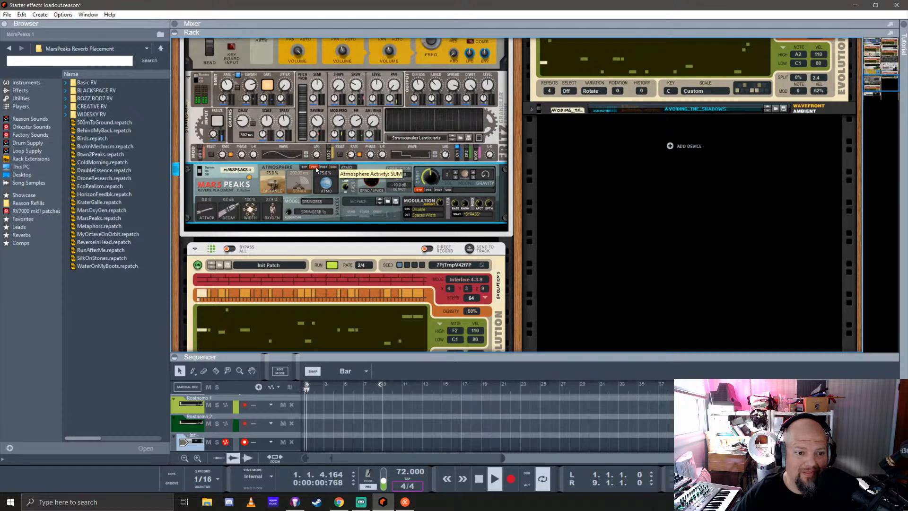
{"action": "left_click", "coordinate": [349, 169]}
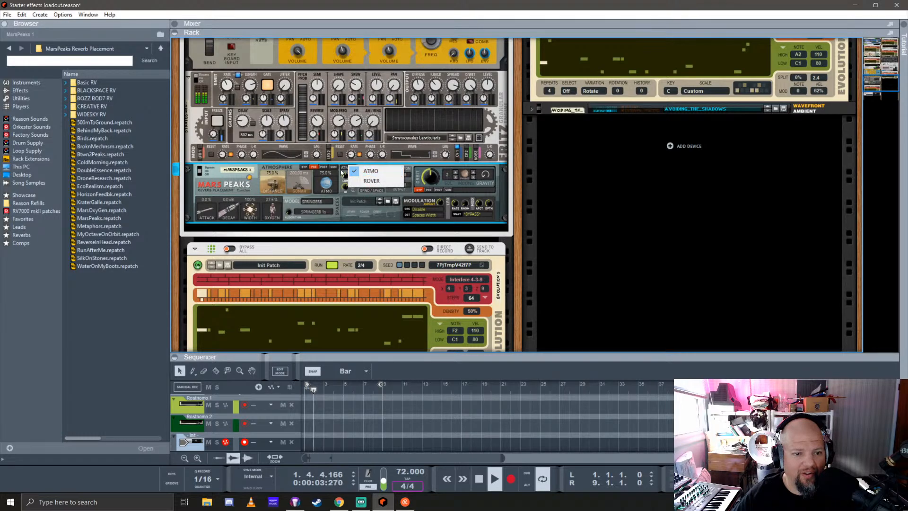
{"action": "left_click", "coordinate": [367, 179]}
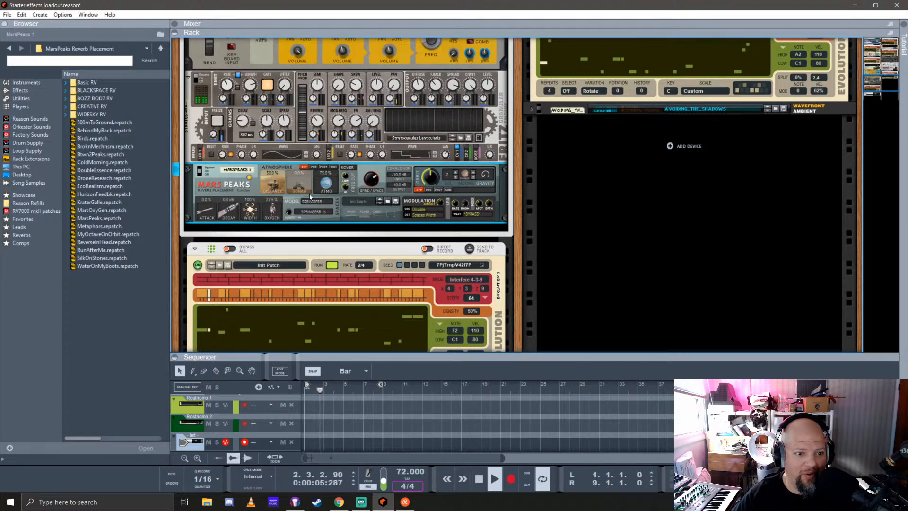
{"action": "left_click_drag", "start_coordinate": [302, 190], "coordinate": [307, 174]}
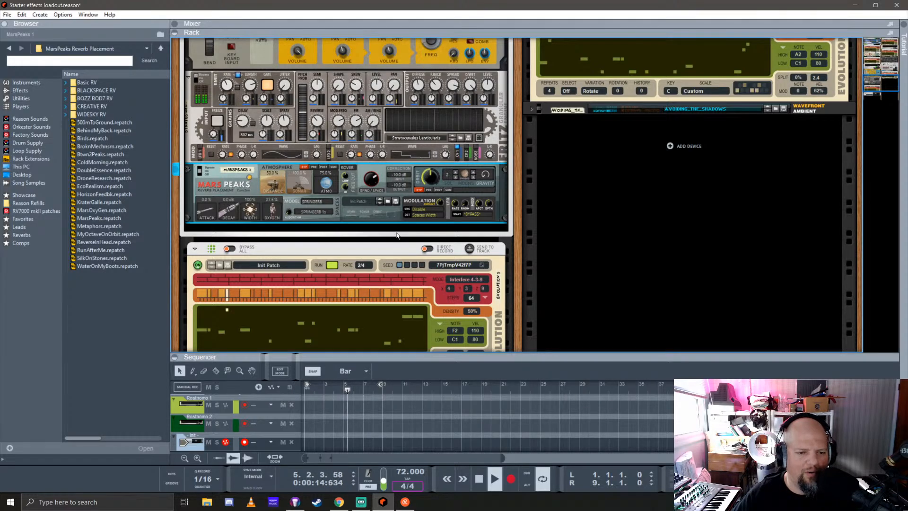
{"action": "scroll", "coordinate": [397, 235], "scroll_direction": "up", "scroll_amount": 1}
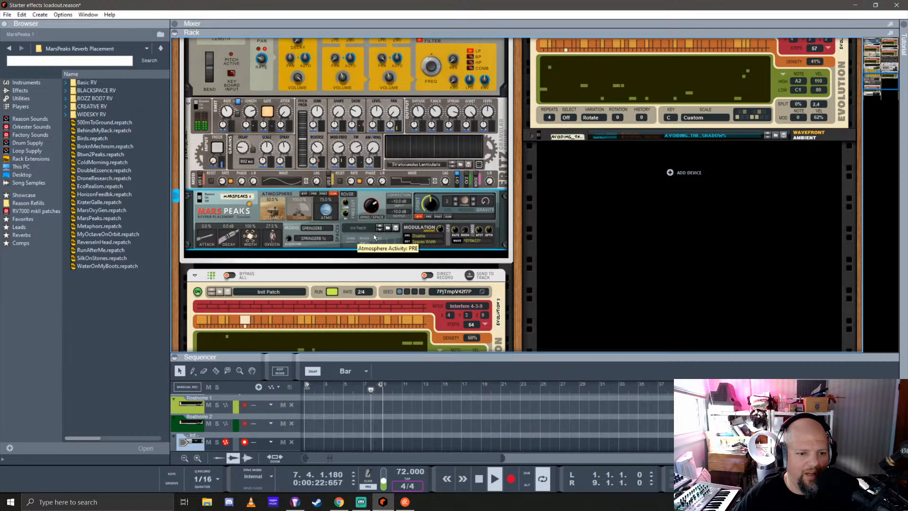
Load the 500mToGround patch into MarsPeaks and look through its list of space models
{"action": "left_click", "coordinate": [381, 231]}
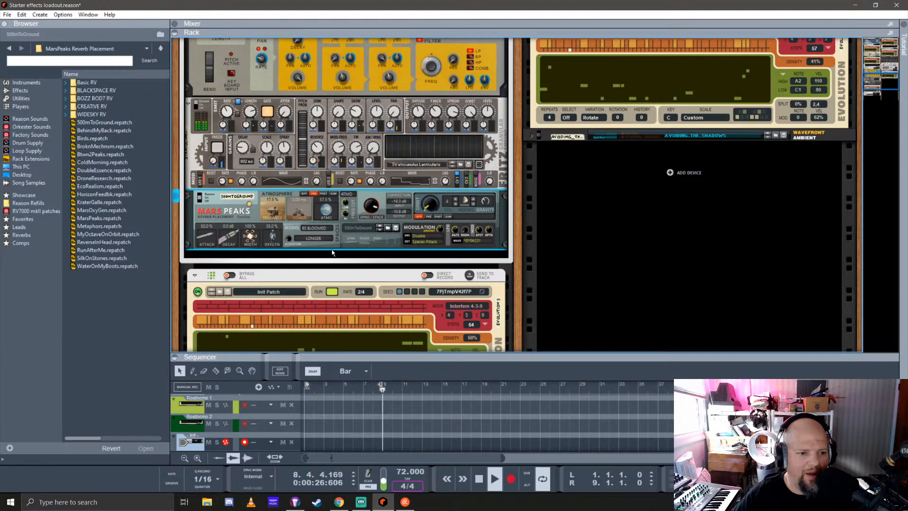
{"action": "left_click", "coordinate": [313, 229]}
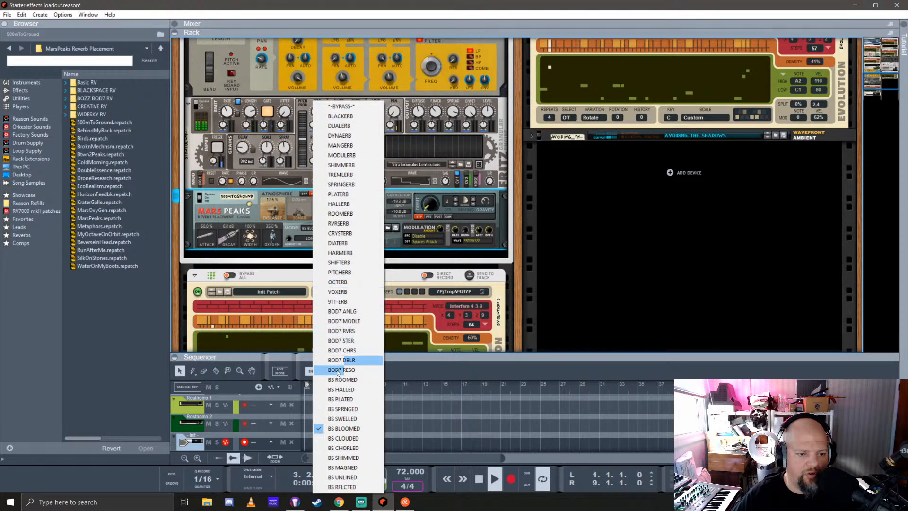
{"action": "left_click", "coordinate": [307, 253]}
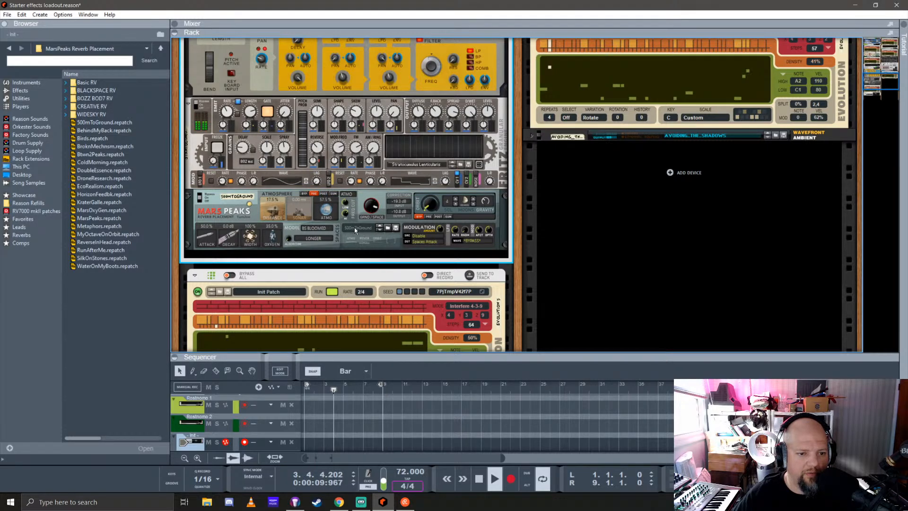
Load the WIDESKY- BLOOMED - Longer patch from the WIDESKY RV folder into the MarsPeaks reverb
{"action": "left_click", "coordinate": [116, 92]}
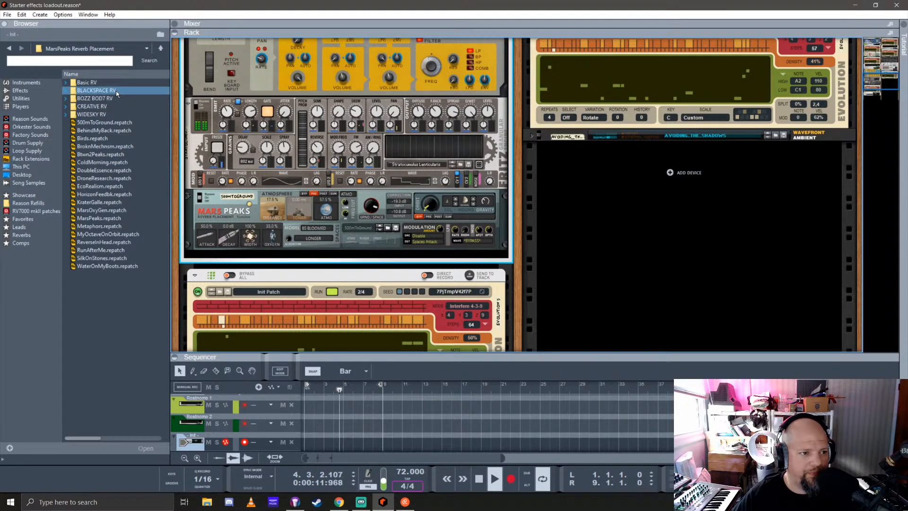
{"action": "left_click", "coordinate": [68, 121]}
{"action": "left_click", "coordinate": [67, 116]}
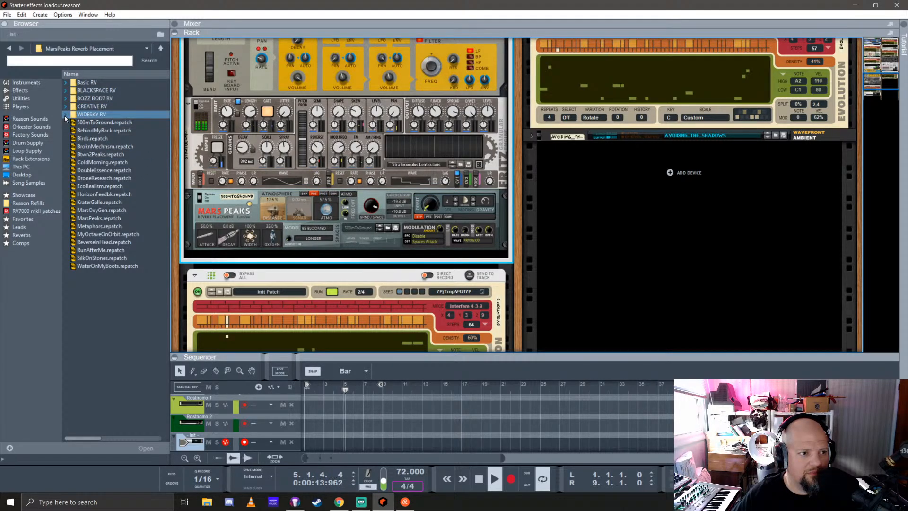
{"action": "left_click", "coordinate": [65, 115]}
{"action": "scroll", "coordinate": [66, 95], "scroll_direction": "down", "scroll_amount": 1}
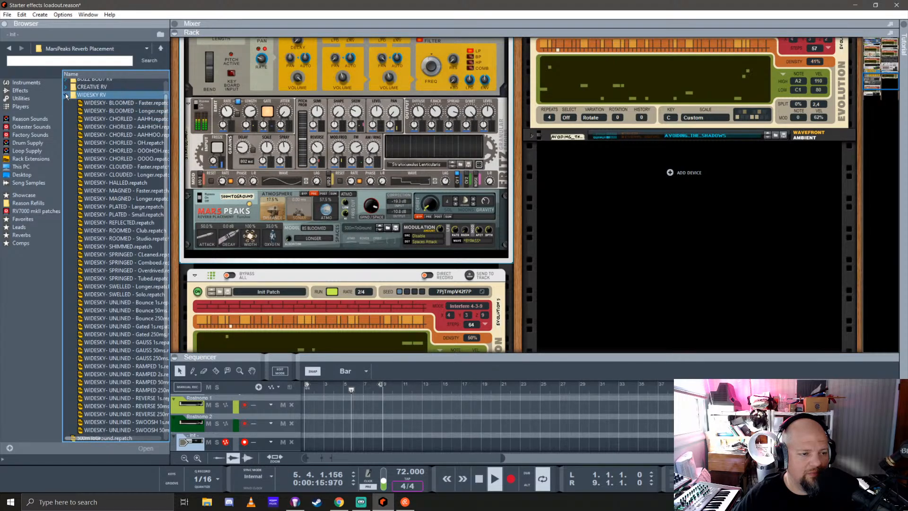
{"action": "left_click", "coordinate": [121, 103]}
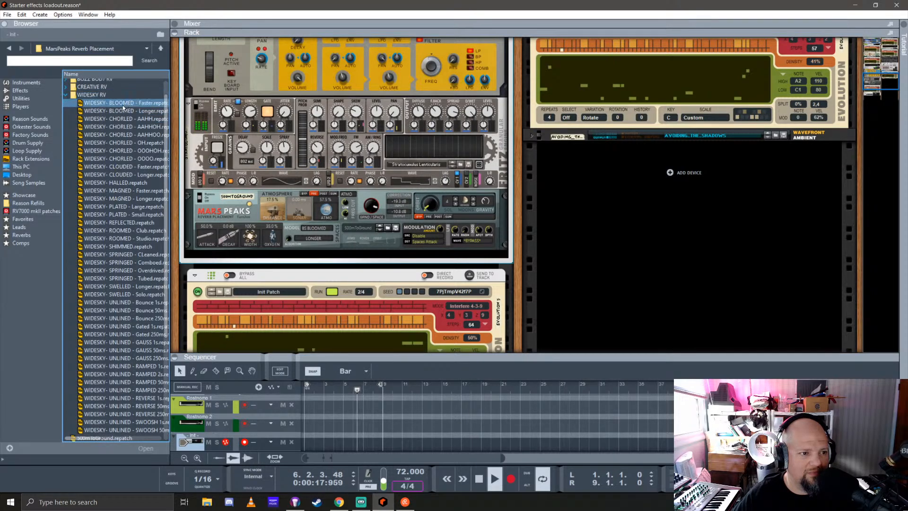
{"action": "left_click_drag", "start_coordinate": [124, 111], "coordinate": [348, 225]}
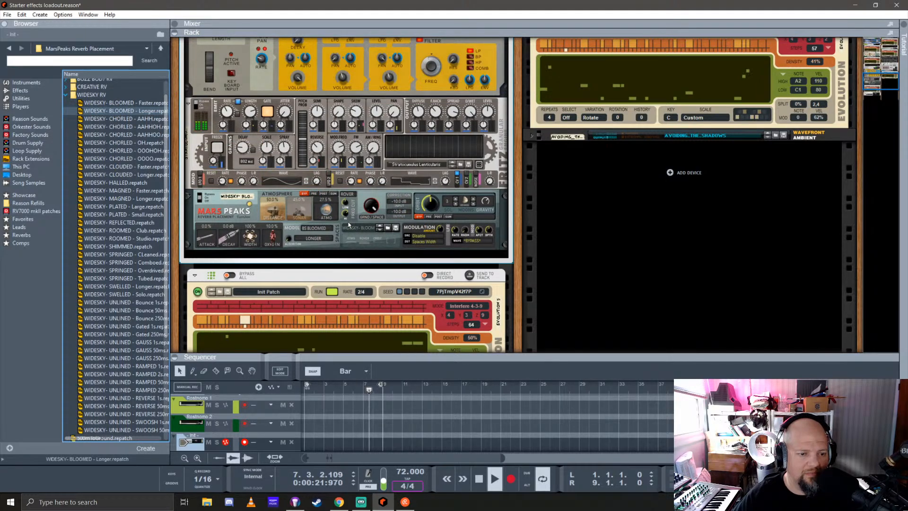
Try other algorithm settings for the BS BLOOMED space model on MarsPeaks
{"action": "scroll", "coordinate": [348, 224], "scroll_direction": "up", "scroll_amount": 3}
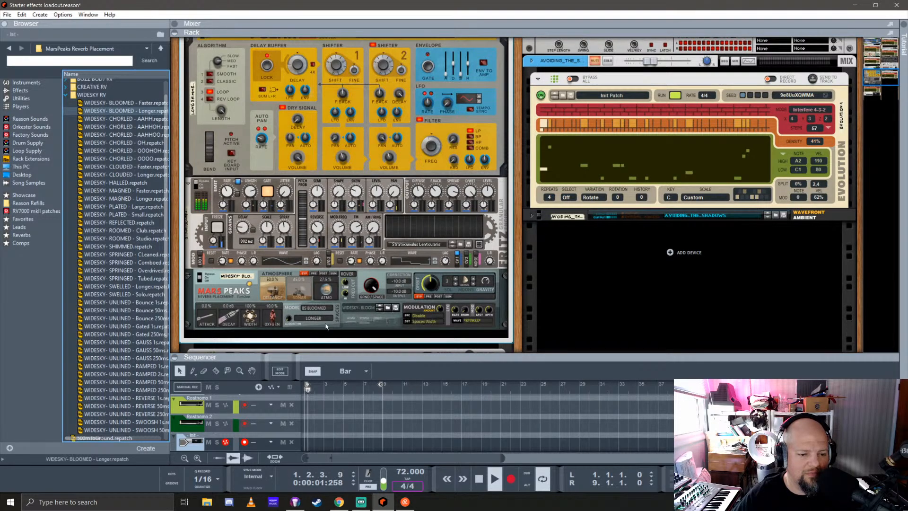
{"action": "left_click", "coordinate": [312, 317]}
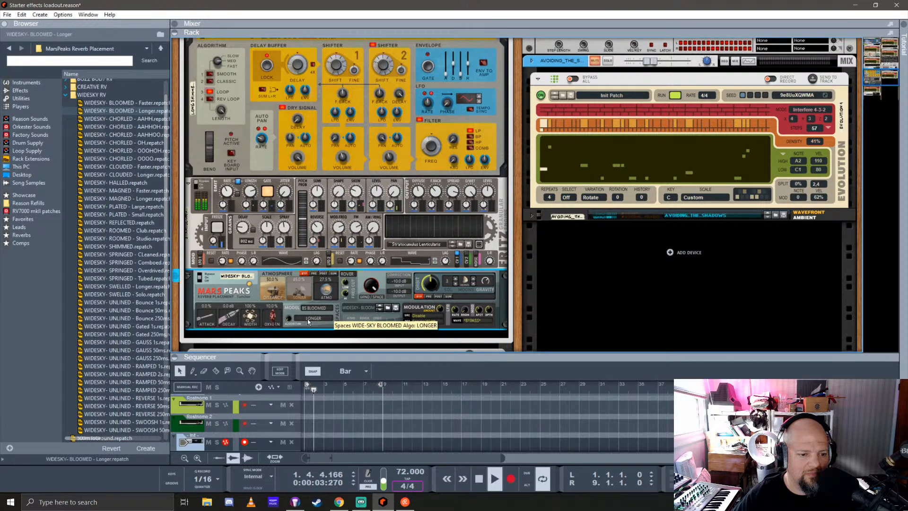
{"action": "left_click_drag", "start_coordinate": [288, 318], "coordinate": [308, 311]}
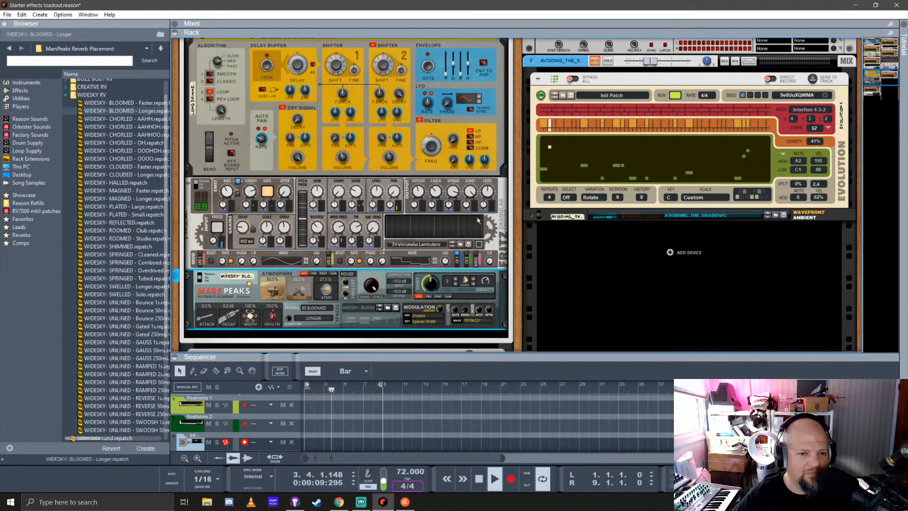
Re-enable the Fritz granular and Polar effects, and turn off solo on the Init channel
{"action": "scroll", "coordinate": [277, 183], "scroll_direction": "up", "scroll_amount": 3}
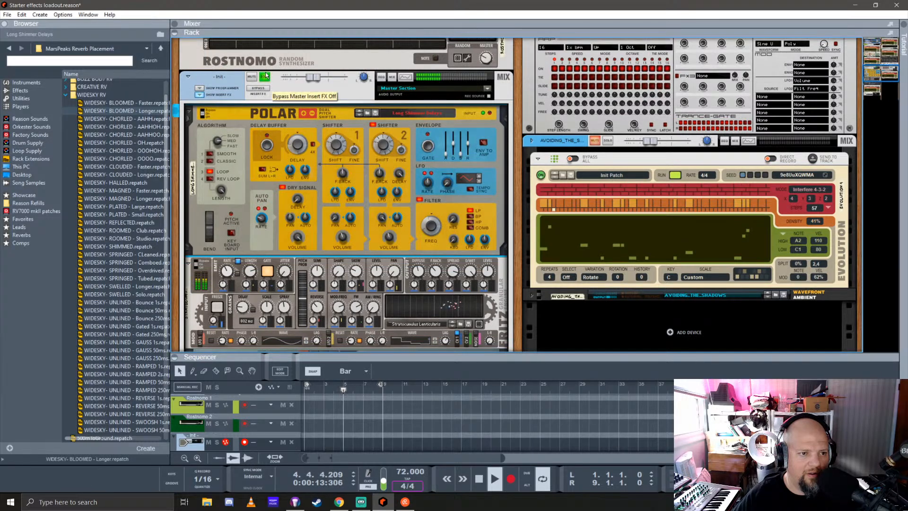
{"action": "scroll", "coordinate": [316, 228], "scroll_direction": "down", "scroll_amount": 9}
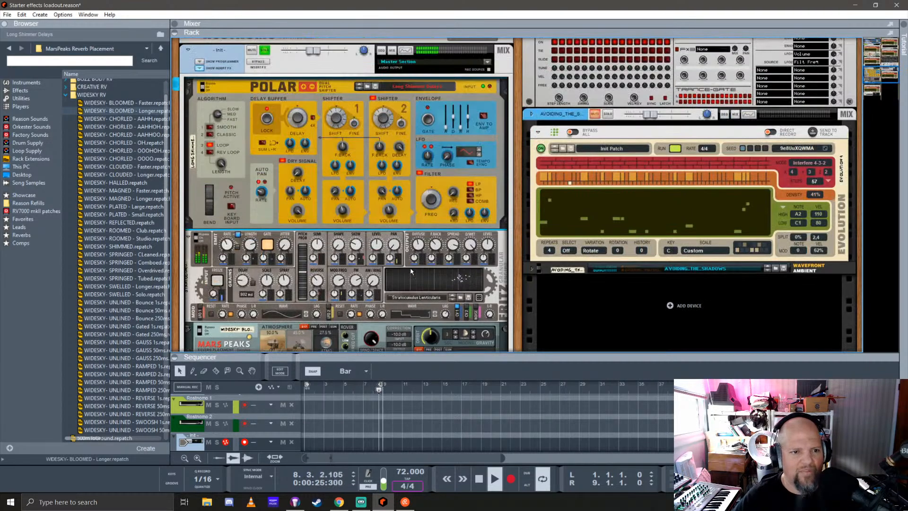
{"action": "scroll", "coordinate": [264, 211], "scroll_direction": "up", "scroll_amount": 5}
{"action": "left_click", "coordinate": [264, 209]}
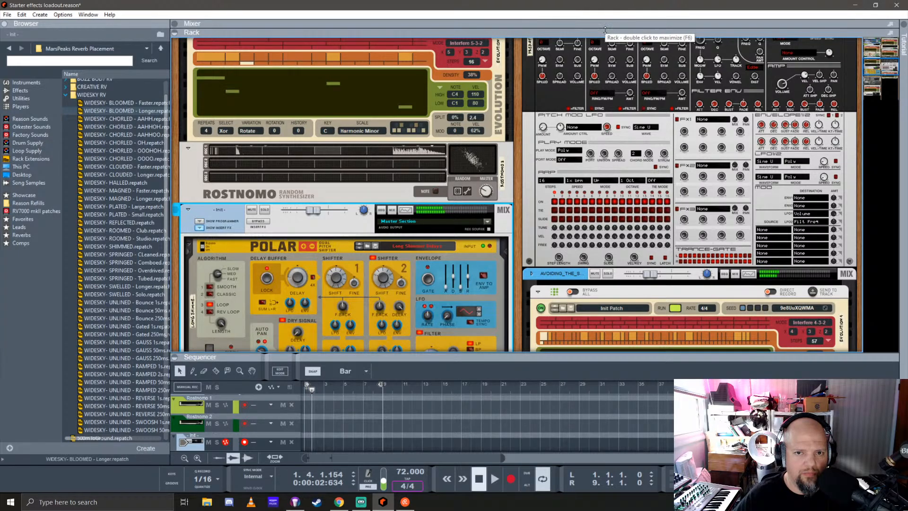
Clear all channel mutes in the mixer, and mute the PredatorRE 1 and click blips channels
{"action": "left_click_drag", "start_coordinate": [605, 28], "coordinate": [620, 392]}
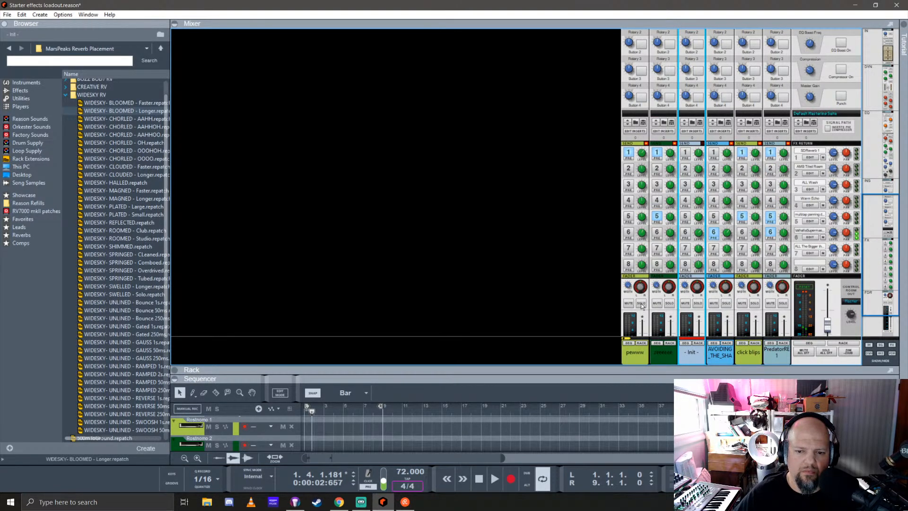
{"action": "left_click", "coordinate": [804, 353]}
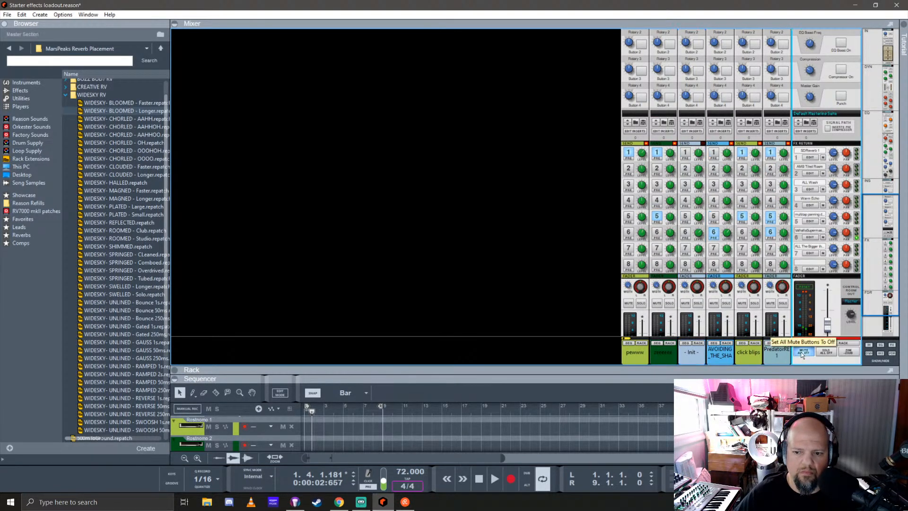
{"action": "left_click", "coordinate": [770, 302]}
{"action": "left_click", "coordinate": [742, 303]}
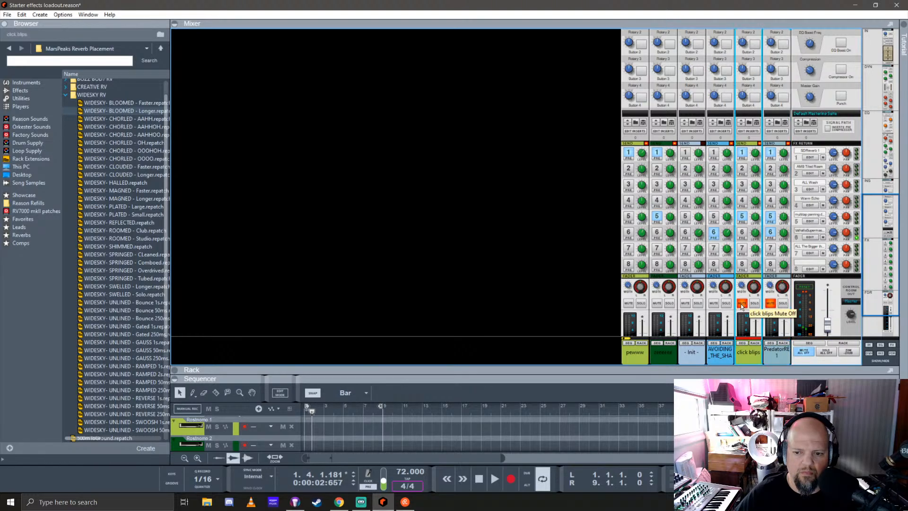
Mute the AVOIDING_THE_SHADOWS, Init, zeeeeee and pewww channels in the mixer
{"action": "left_click", "coordinate": [714, 302]}
{"action": "left_click", "coordinate": [685, 302]}
{"action": "left_click", "coordinate": [656, 303]}
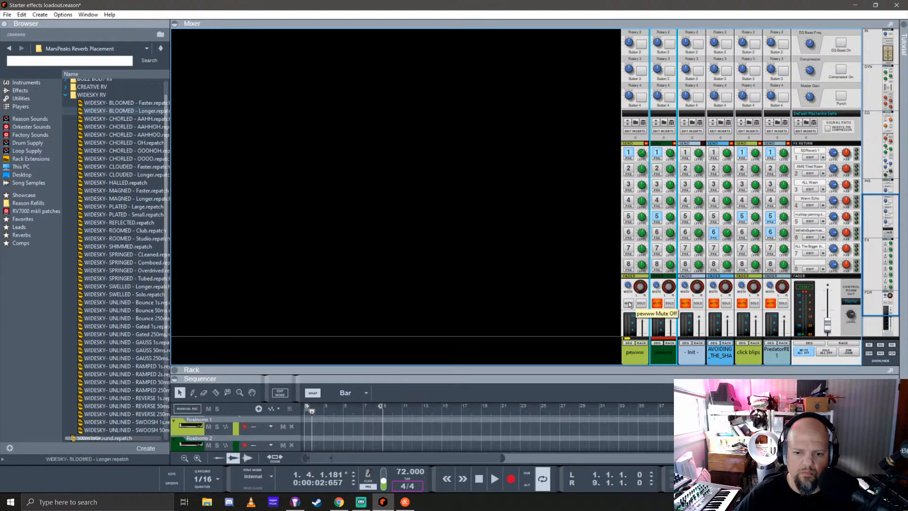
{"action": "left_click", "coordinate": [629, 302]}
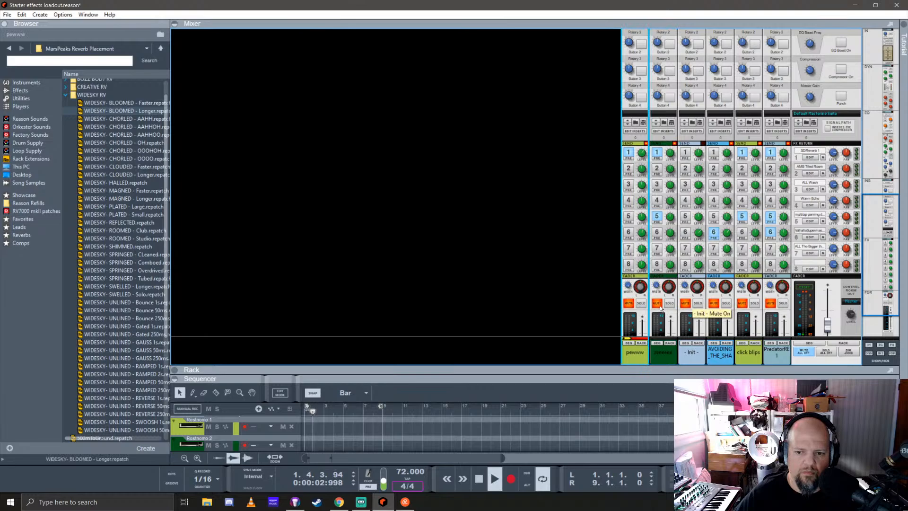
Unmute the pewww and zeeeeee channels
{"action": "left_click", "coordinate": [629, 303]}
{"action": "scroll", "coordinate": [629, 251], "scroll_direction": "down", "scroll_amount": 3}
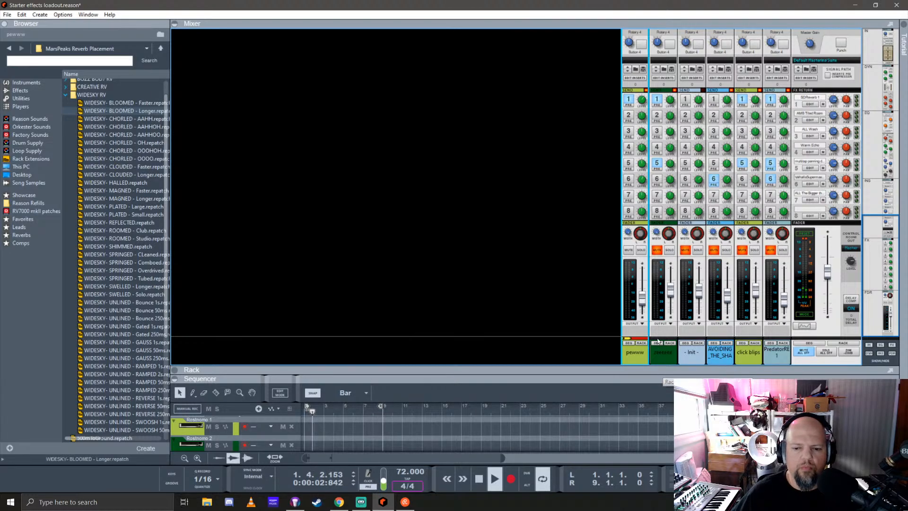
{"action": "left_click", "coordinate": [657, 250]}
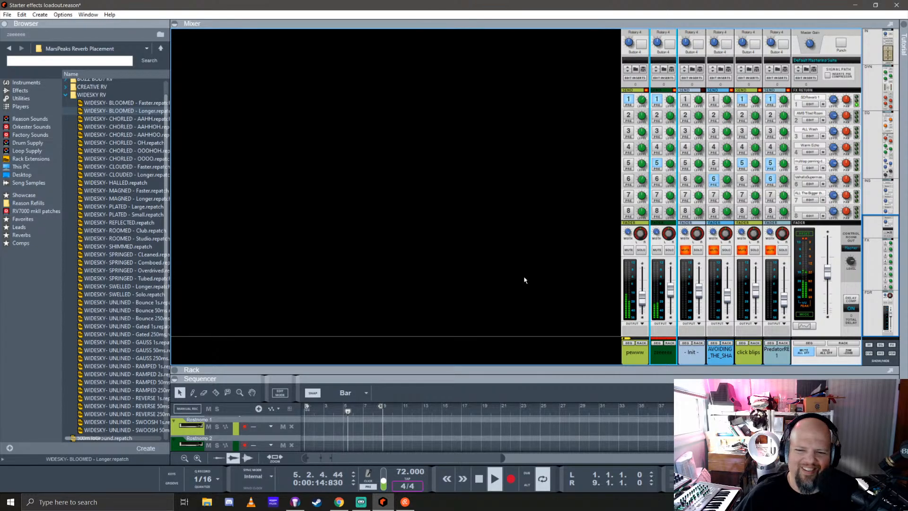
Lower the zeeeeee channel's level to about -29 dB and raise the master fader slightly
{"action": "left_click_drag", "start_coordinate": [672, 294], "coordinate": [673, 295]}
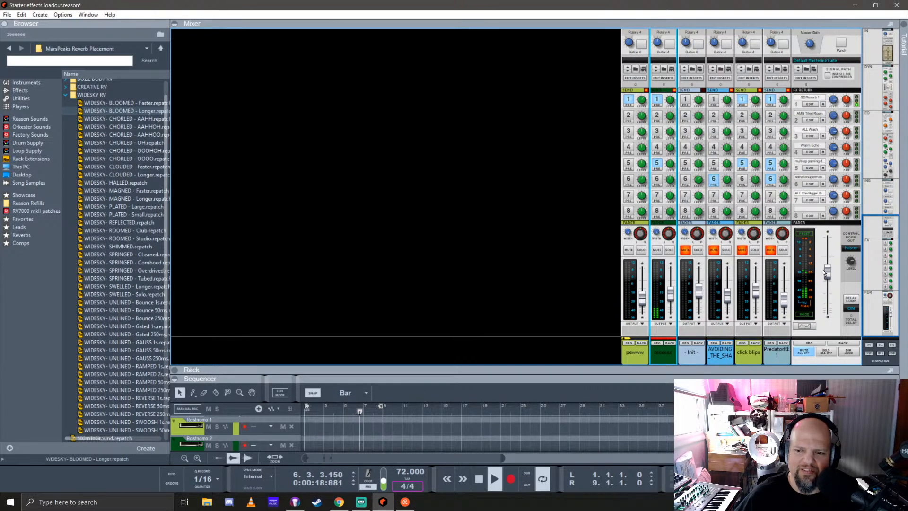
{"action": "left_click_drag", "start_coordinate": [824, 271], "coordinate": [825, 266]}
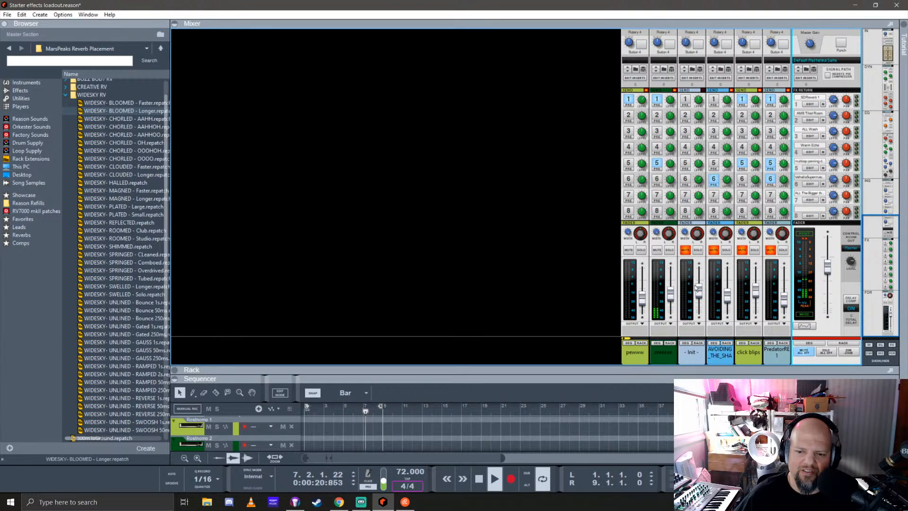
{"action": "left_click_drag", "start_coordinate": [676, 302], "coordinate": [675, 300]}
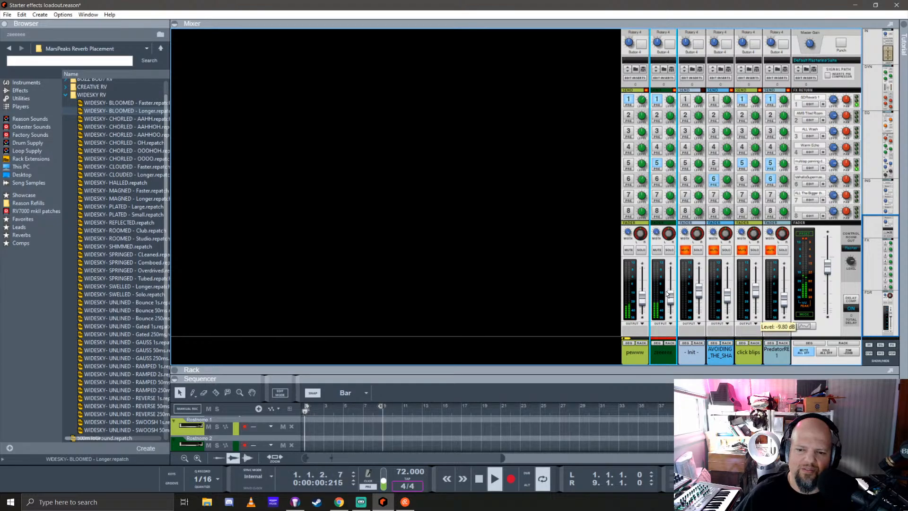
{"action": "left_click_drag", "start_coordinate": [673, 299], "coordinate": [673, 303]}
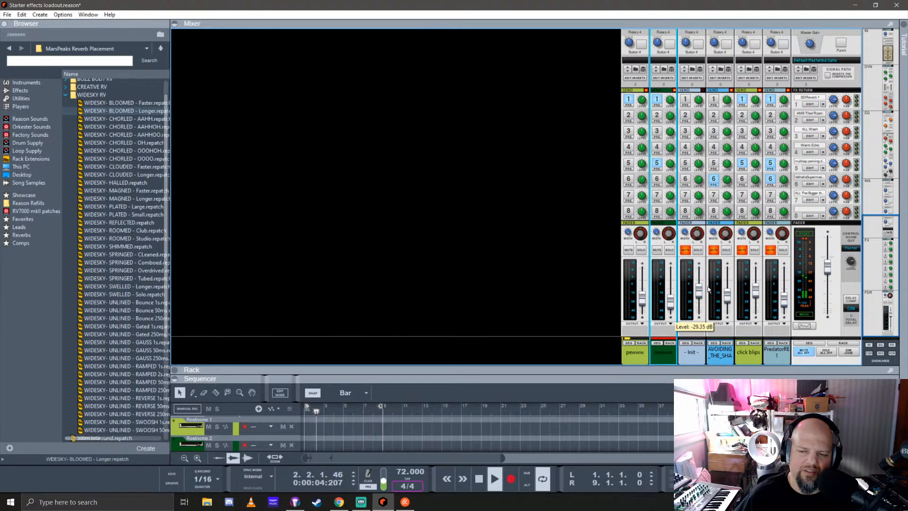
Unmute the click blips, AVOIDING_THE_SHADOWS and PredatorRE 1 channels to layer them into the mix
{"action": "left_click", "coordinate": [747, 239]}
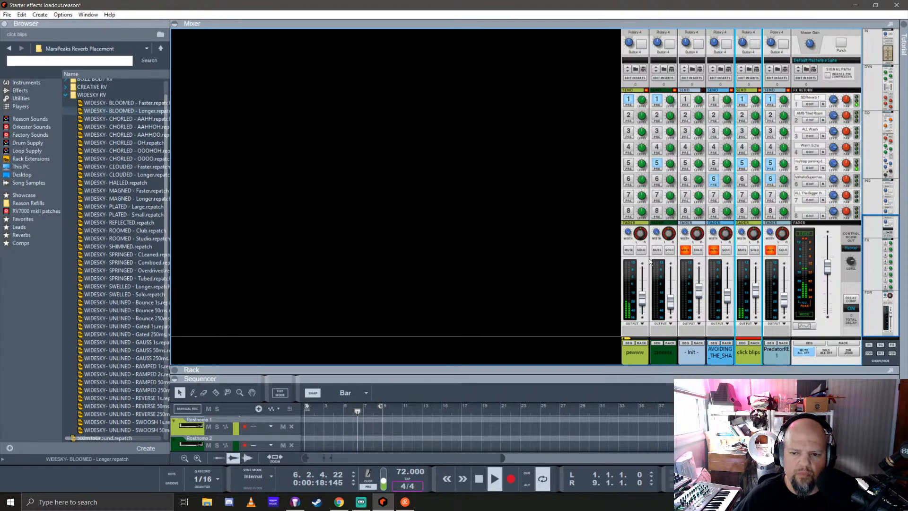
{"action": "left_click", "coordinate": [719, 258]}
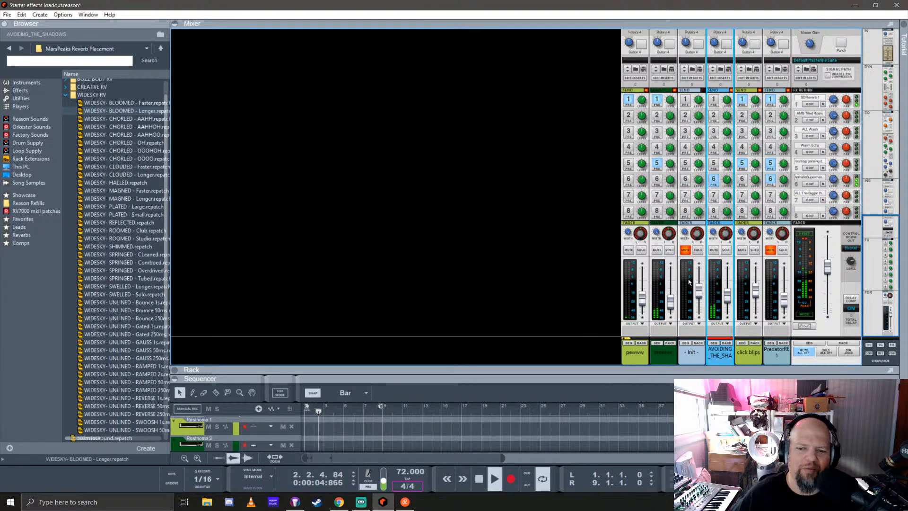
{"action": "left_click", "coordinate": [774, 250]}
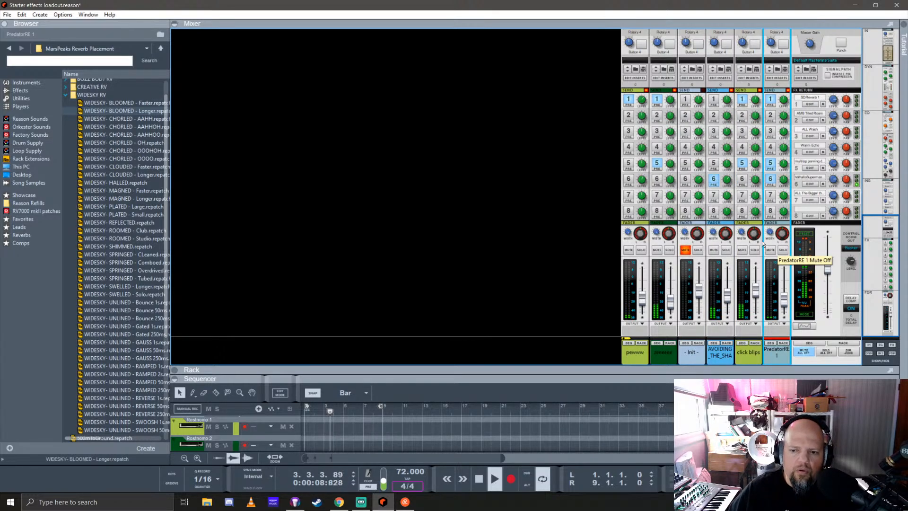
Unmute Init and trim the AVOIDING_THE_SHADOWS, click blips, zeeeeee and Init levels down slightly, with click blips at about -12 dB
{"action": "left_click", "coordinate": [729, 298]}
{"action": "left_click", "coordinate": [758, 297]}
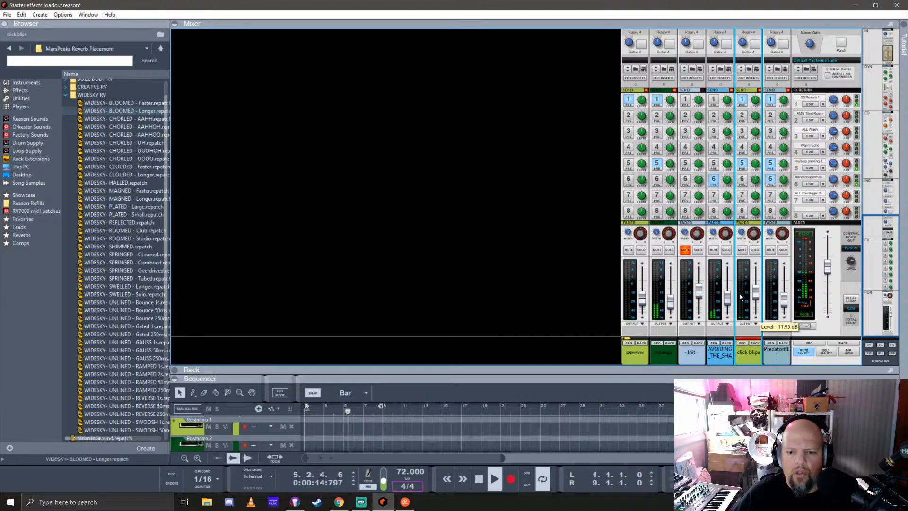
{"action": "left_click", "coordinate": [672, 304]}
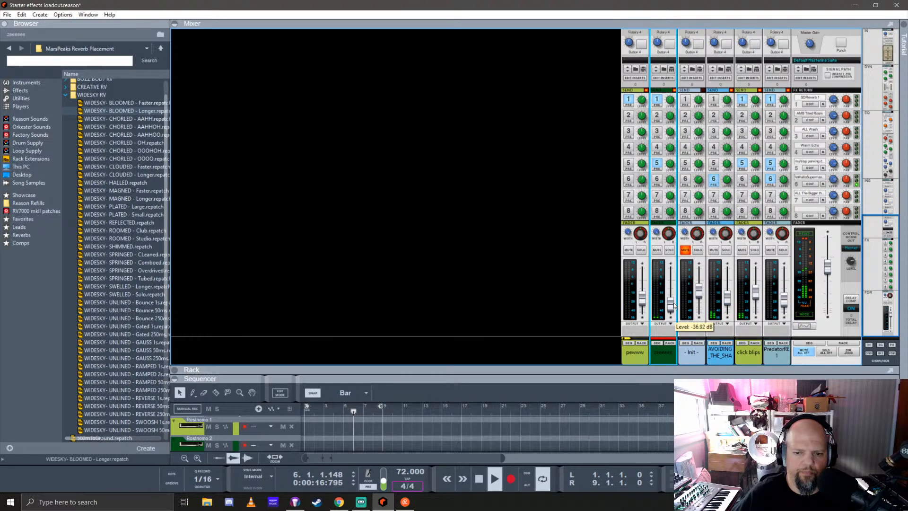
{"action": "left_click", "coordinate": [686, 251]}
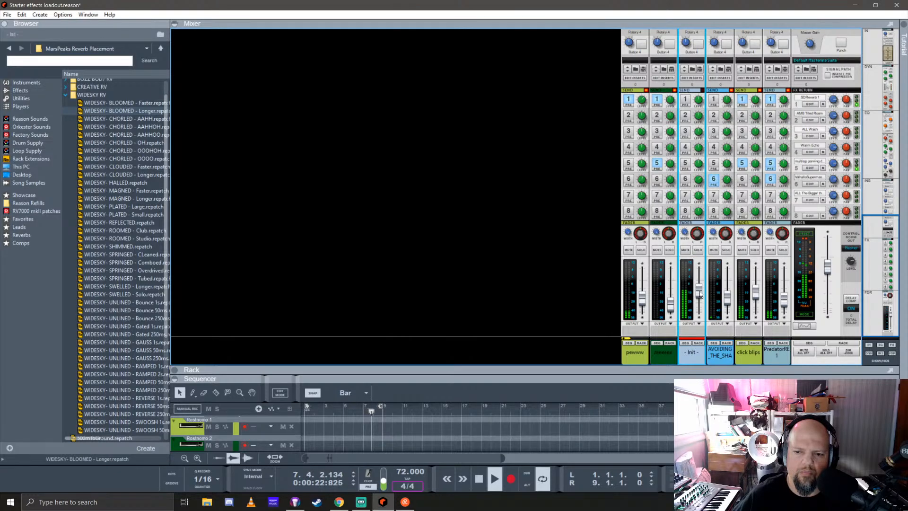
{"action": "mouse_move", "coordinate": [700, 295]}
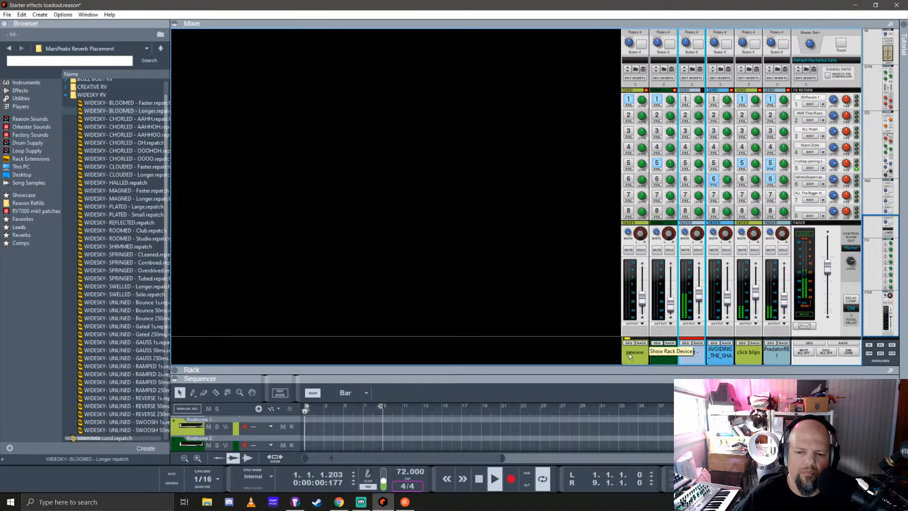
Show the rack at full height in place of the mixer and sequencer, and collapse the Predator synth
{"action": "left_click_drag", "start_coordinate": [619, 369], "coordinate": [596, 24]}
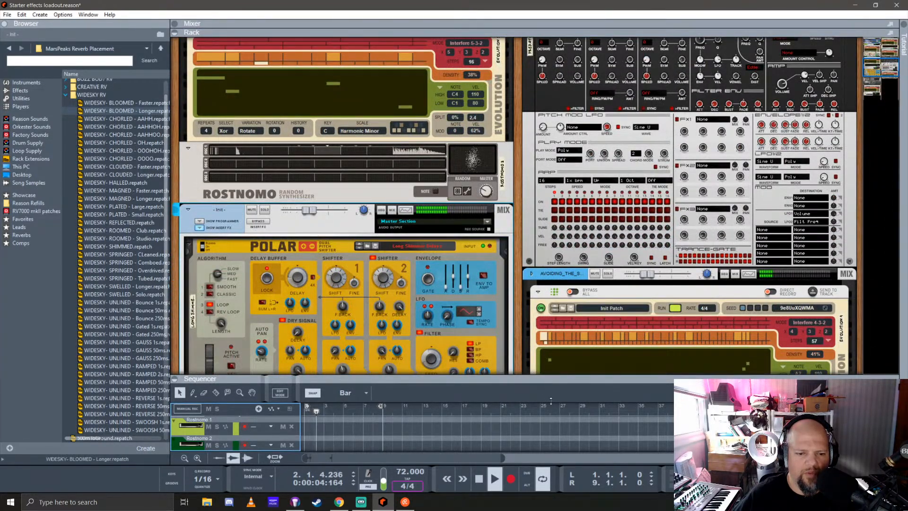
{"action": "left_click_drag", "start_coordinate": [546, 377], "coordinate": [557, 507]}
{"action": "scroll", "coordinate": [502, 357], "scroll_direction": "up", "scroll_amount": 4}
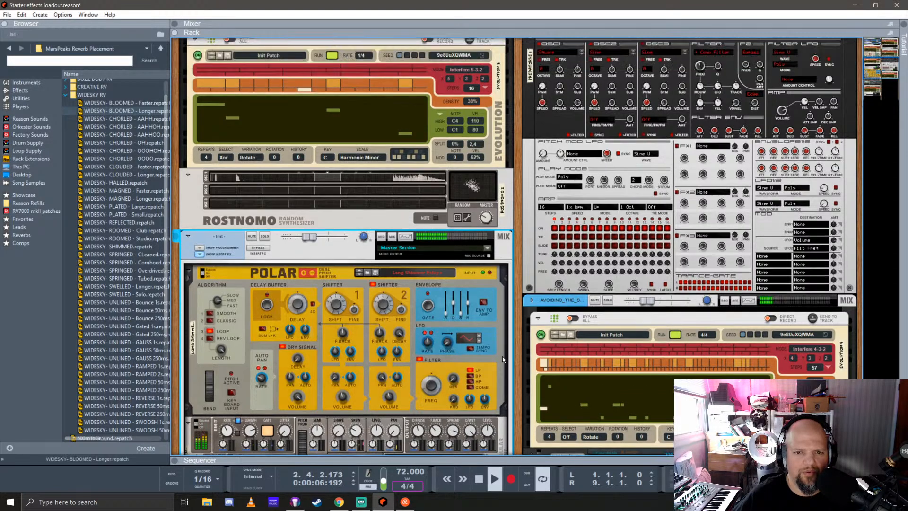
{"action": "left_click", "coordinate": [530, 103]}
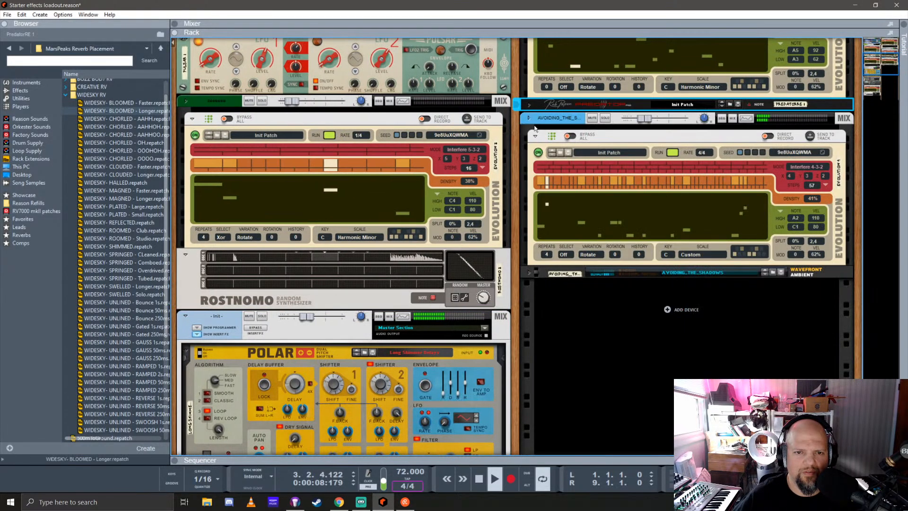
Collapse the Serum_x64 instrument on the Init channel in the rack
{"action": "scroll", "coordinate": [421, 311], "scroll_direction": "up", "scroll_amount": 5}
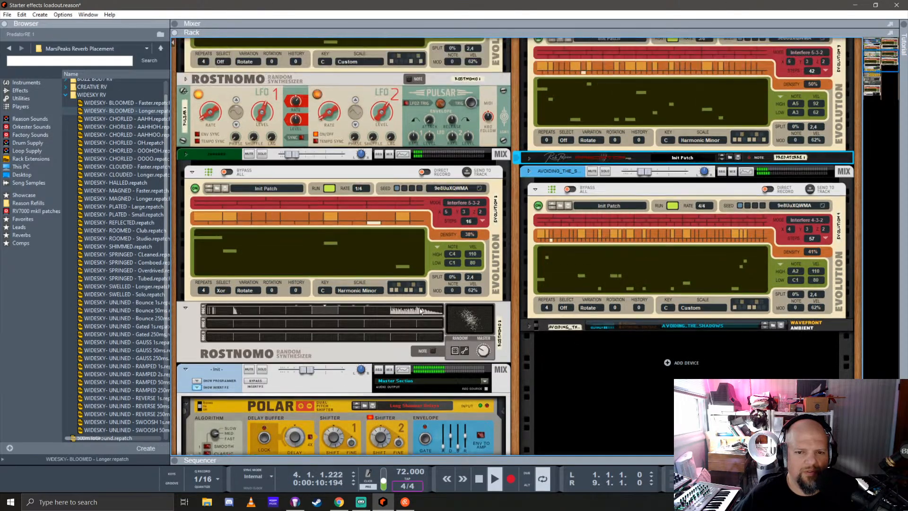
{"action": "scroll", "coordinate": [420, 311], "scroll_direction": "up", "scroll_amount": 2}
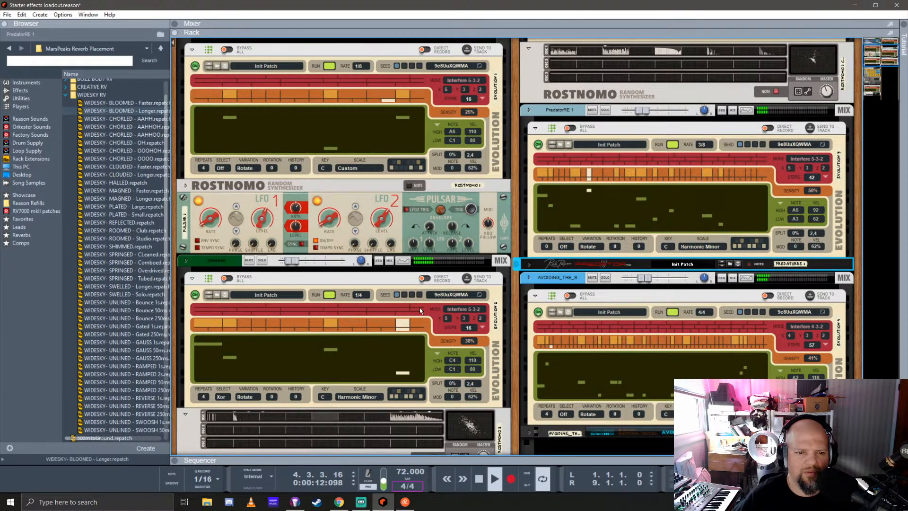
{"action": "scroll", "coordinate": [420, 310], "scroll_direction": "up", "scroll_amount": 4}
{"action": "scroll", "coordinate": [419, 308], "scroll_direction": "down", "scroll_amount": 2}
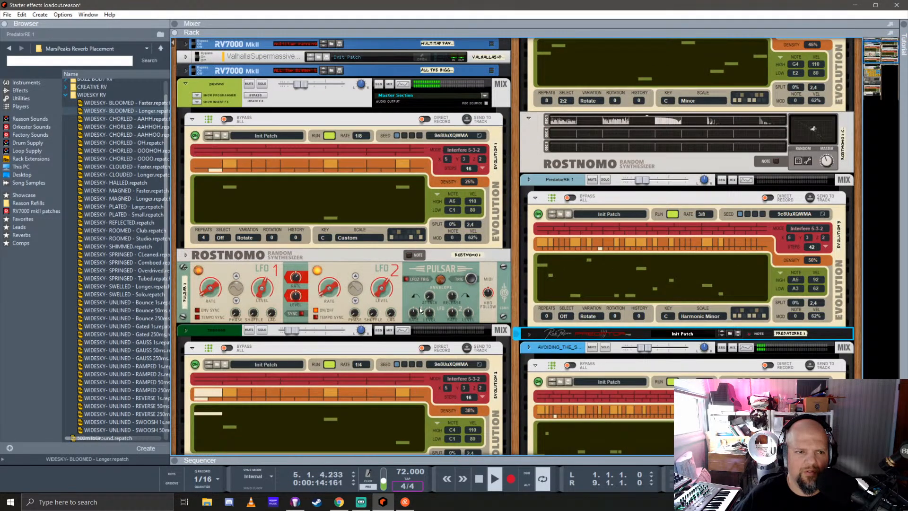
{"action": "scroll", "coordinate": [420, 305], "scroll_direction": "down", "scroll_amount": 5}
{"action": "scroll", "coordinate": [421, 300], "scroll_direction": "down", "scroll_amount": 7}
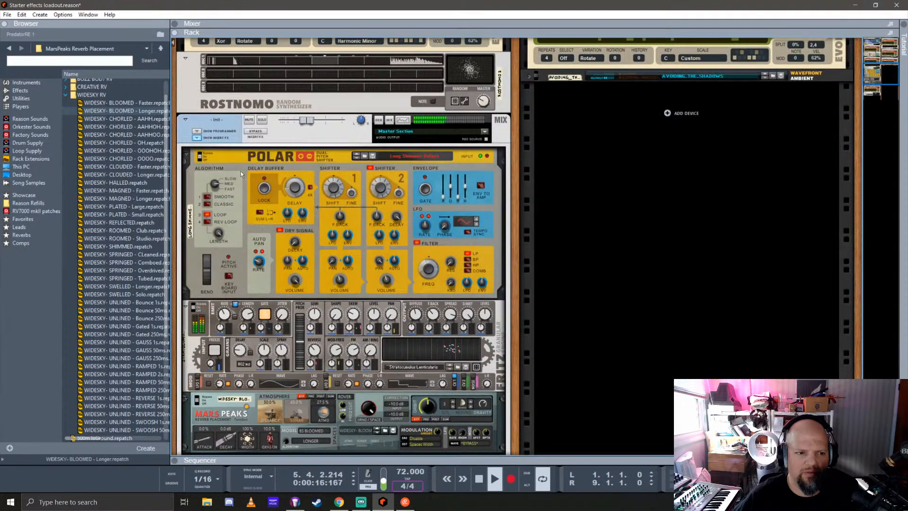
{"action": "scroll", "coordinate": [270, 232], "scroll_direction": "down", "scroll_amount": 3}
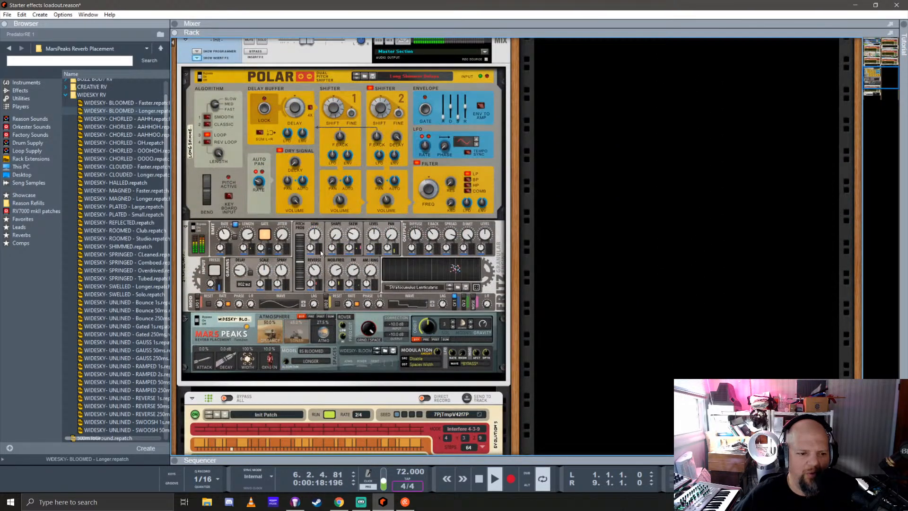
{"action": "scroll", "coordinate": [344, 297], "scroll_direction": "down", "scroll_amount": 8}
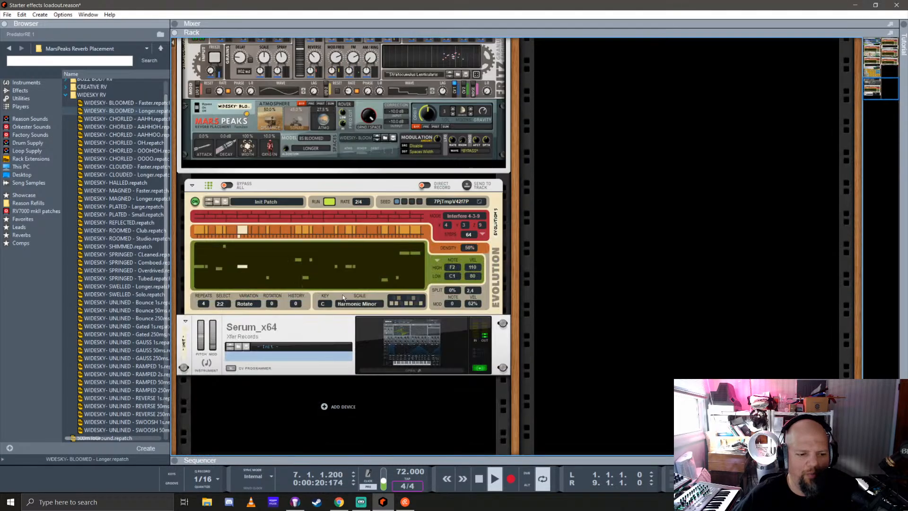
{"action": "left_click", "coordinate": [186, 320]}
Move the Init channel with its effects, Evolution player and Serum to the second rack column, beneath AVOIDING_THE_SHADOWS
{"action": "scroll", "coordinate": [208, 328], "scroll_direction": "up", "scroll_amount": 5}
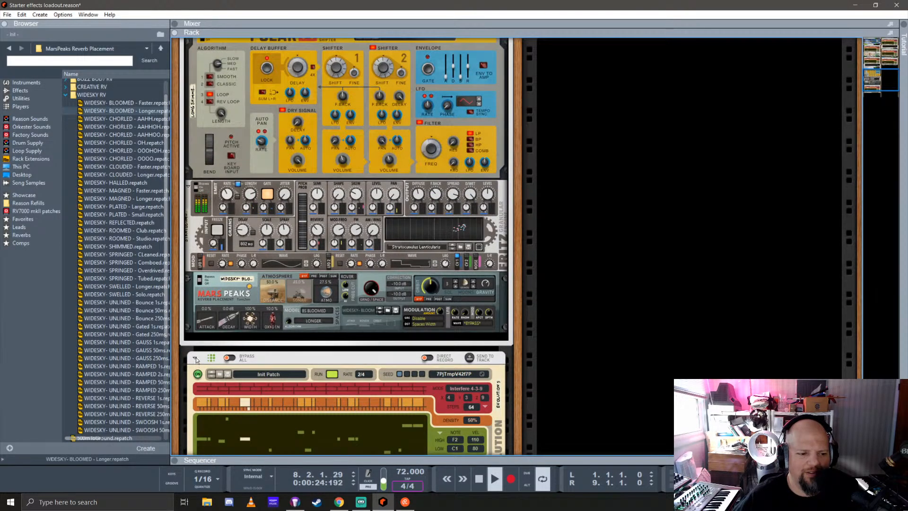
{"action": "scroll", "coordinate": [220, 350], "scroll_direction": "down", "scroll_amount": 2}
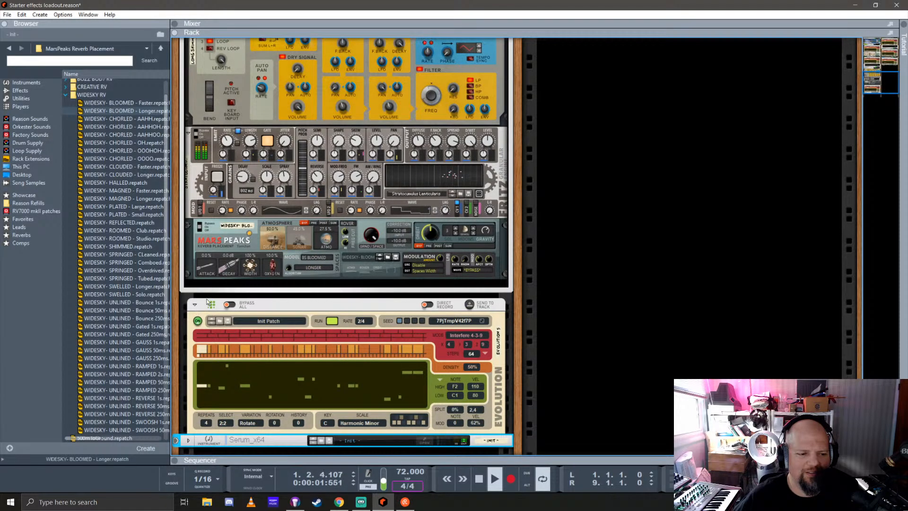
{"action": "left_click_drag", "start_coordinate": [207, 302], "coordinate": [549, 124]}
Hide the Init channel's insert effects and collapse its mix channel device
{"action": "scroll", "coordinate": [562, 203], "scroll_direction": "up", "scroll_amount": 5}
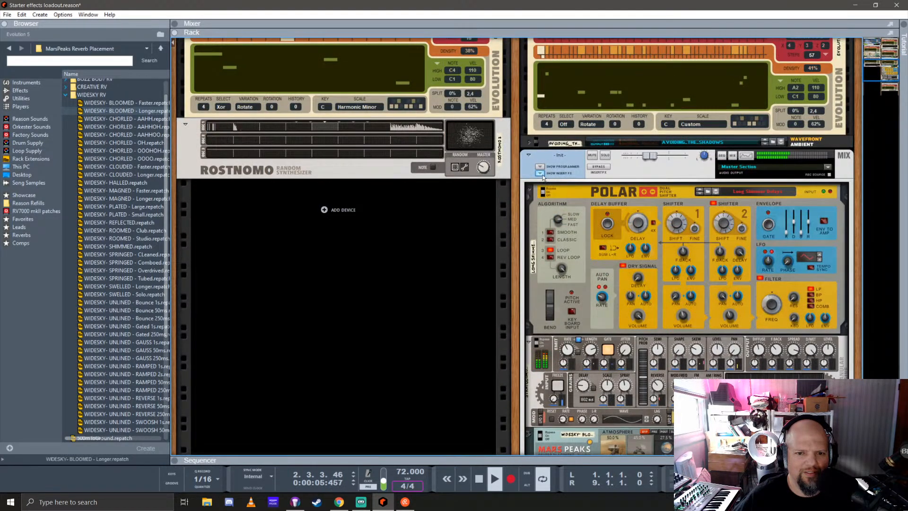
{"action": "left_click", "coordinate": [543, 174]}
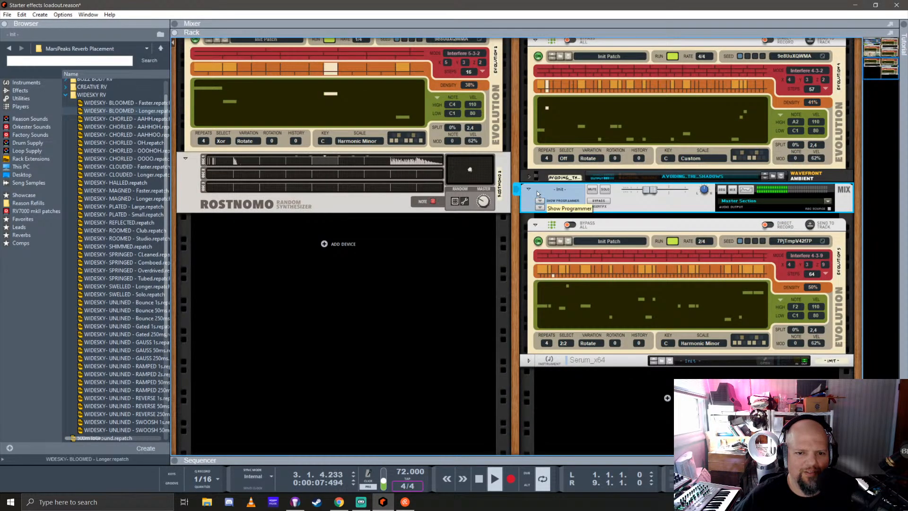
{"action": "left_click", "coordinate": [530, 189]}
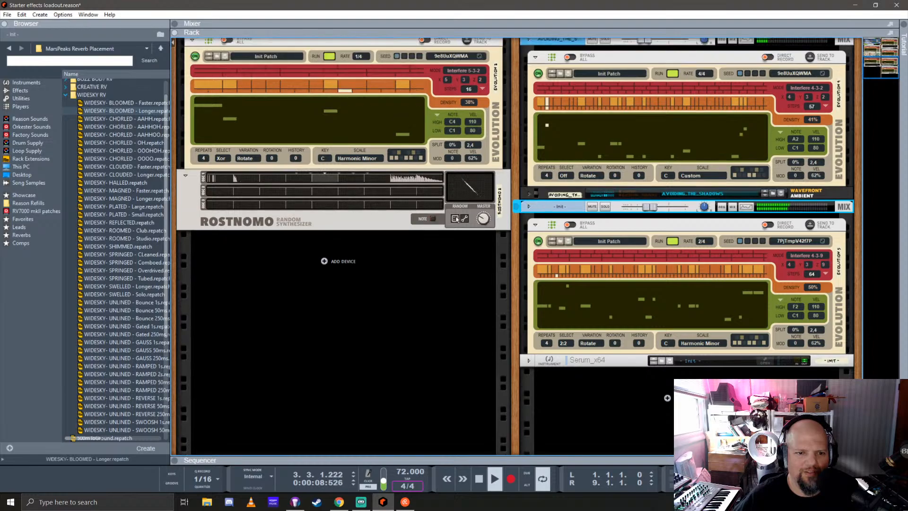
Collapse the Rostnomo 2, Pulsar 1 and Rostnomo 1 copy devices in the rack
{"action": "left_click", "coordinate": [186, 175]}
{"action": "scroll", "coordinate": [508, 253], "scroll_direction": "up", "scroll_amount": 4}
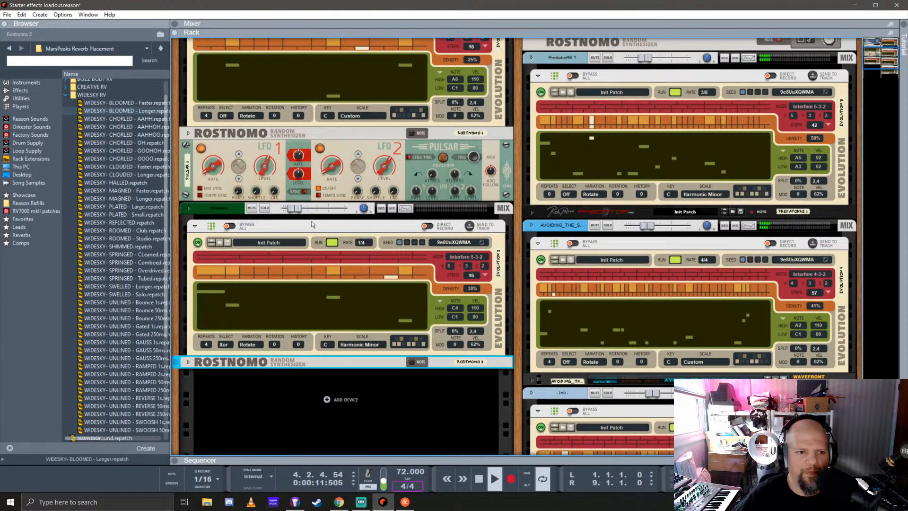
{"action": "left_click", "coordinate": [187, 146]}
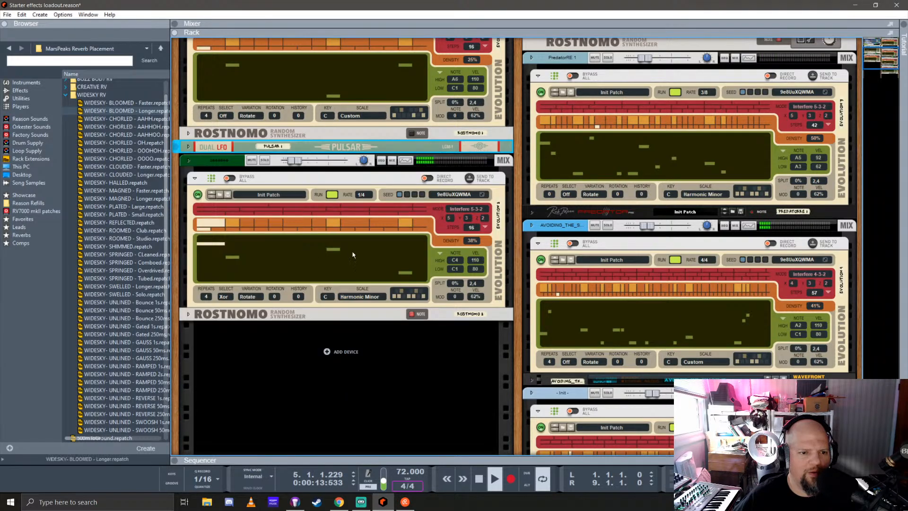
{"action": "scroll", "coordinate": [436, 251], "scroll_direction": "up", "scroll_amount": 2}
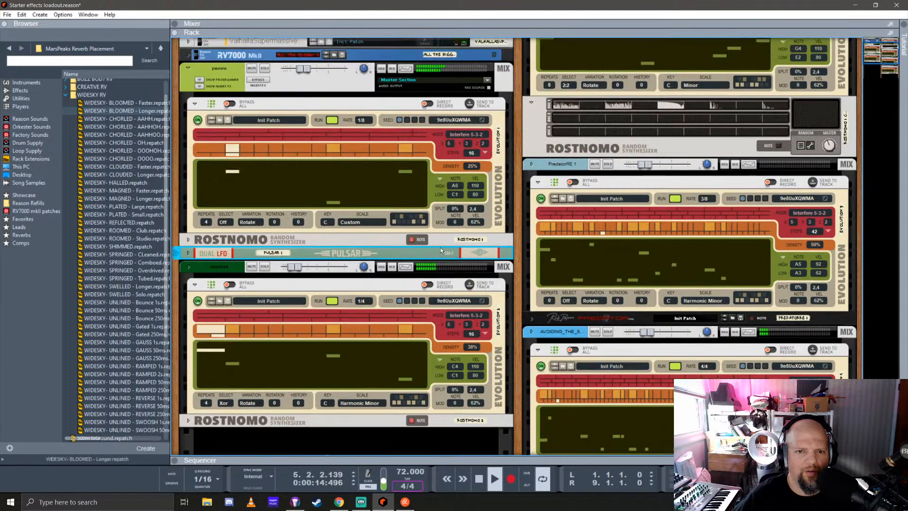
{"action": "left_click", "coordinate": [529, 104]}
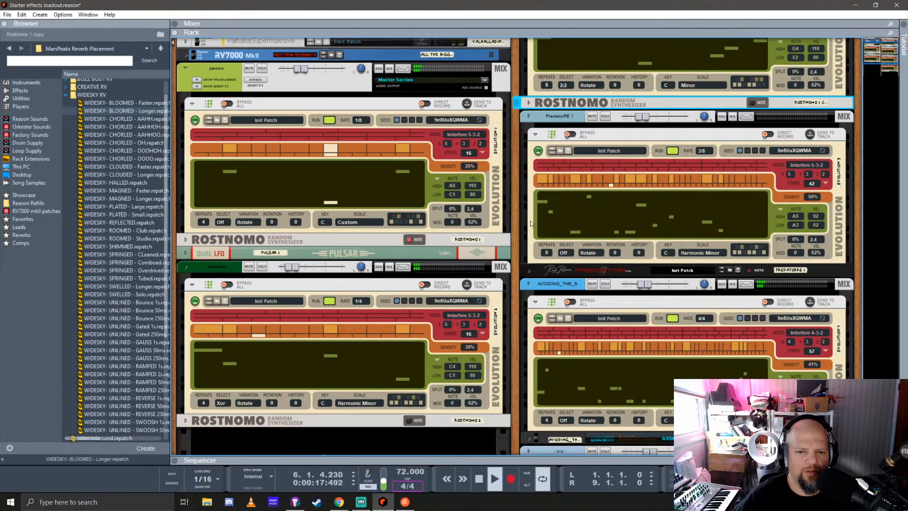
Move the Init channel with its Evolution player and Serum to the first rack column, beneath Rostnomo 2
{"action": "scroll", "coordinate": [530, 221], "scroll_direction": "up", "scroll_amount": 2}
{"action": "scroll", "coordinate": [530, 221], "scroll_direction": "down", "scroll_amount": 7}
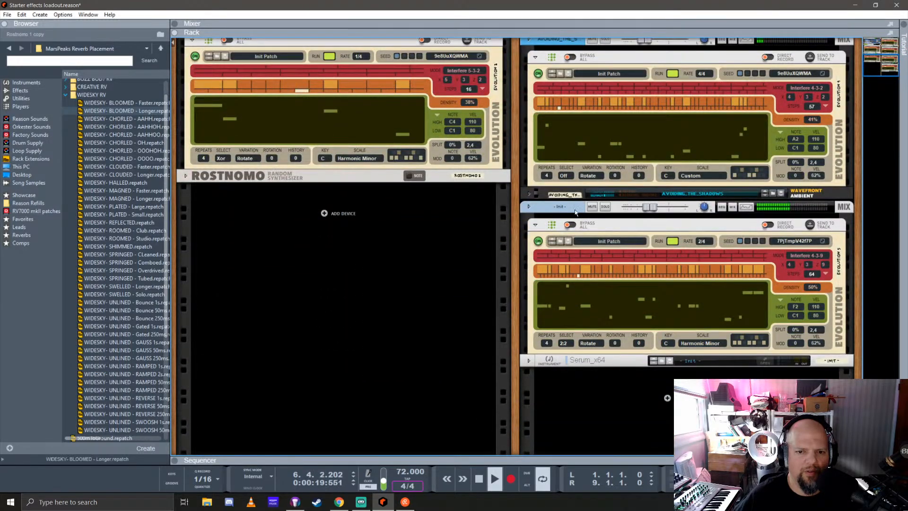
{"action": "left_click_drag", "start_coordinate": [572, 207], "coordinate": [232, 208]}
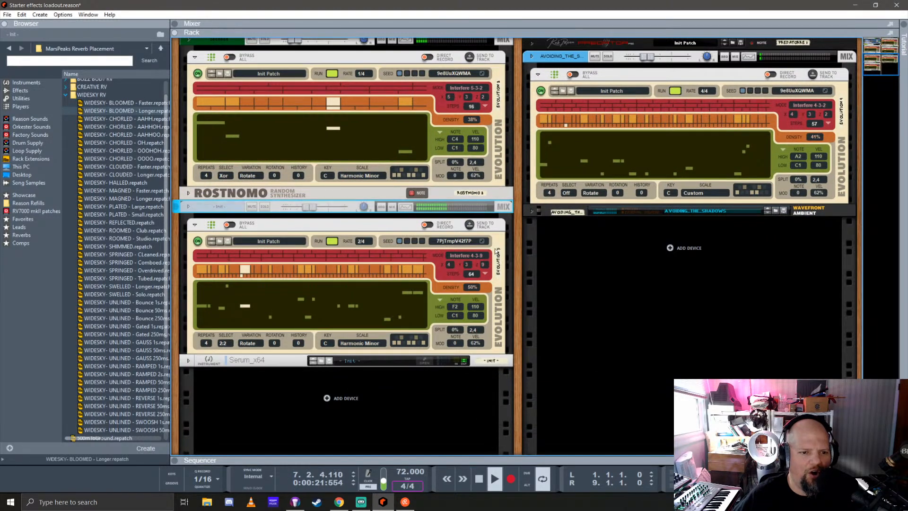
Save the song in the Current songs folder under the name "Generative ambient 7-1-20 scary"
{"action": "scroll", "coordinate": [604, 270], "scroll_direction": "up", "scroll_amount": 4}
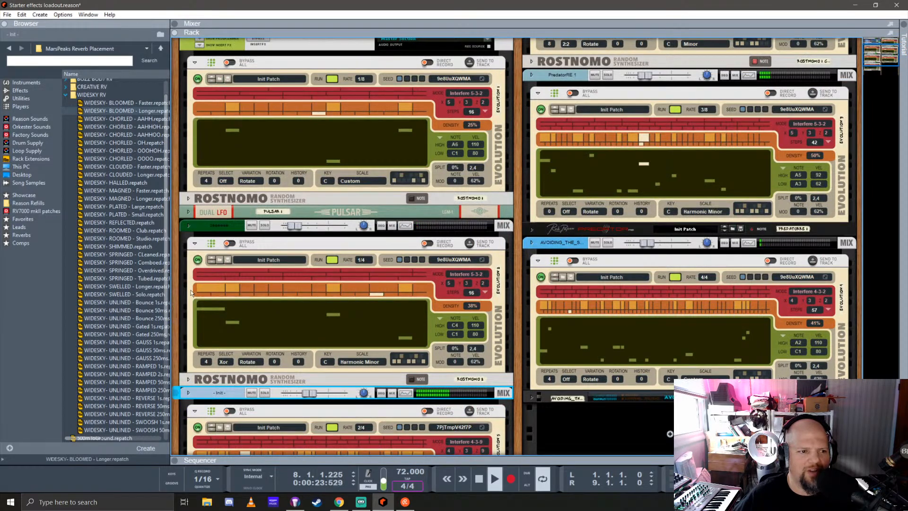
{"action": "left_click_drag", "start_coordinate": [175, 277], "coordinate": [105, 270]}
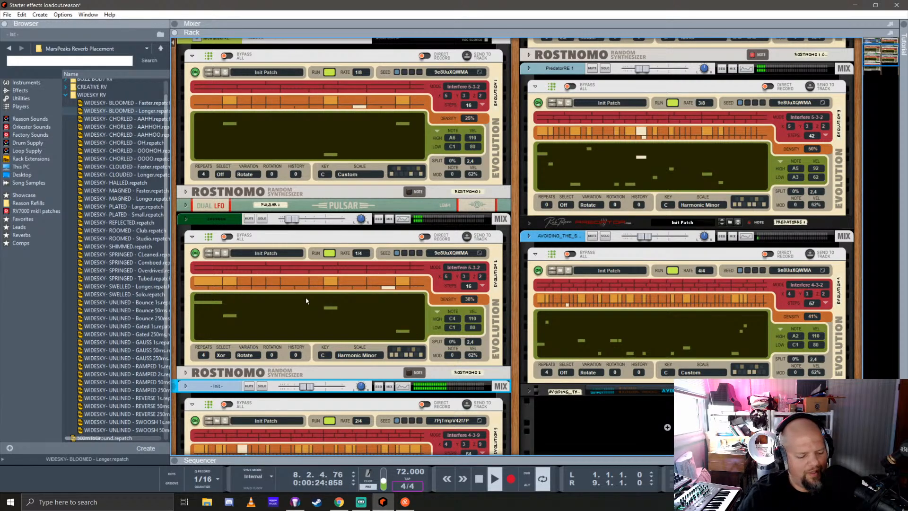
{"action": "key", "text": "ctrl+s"}
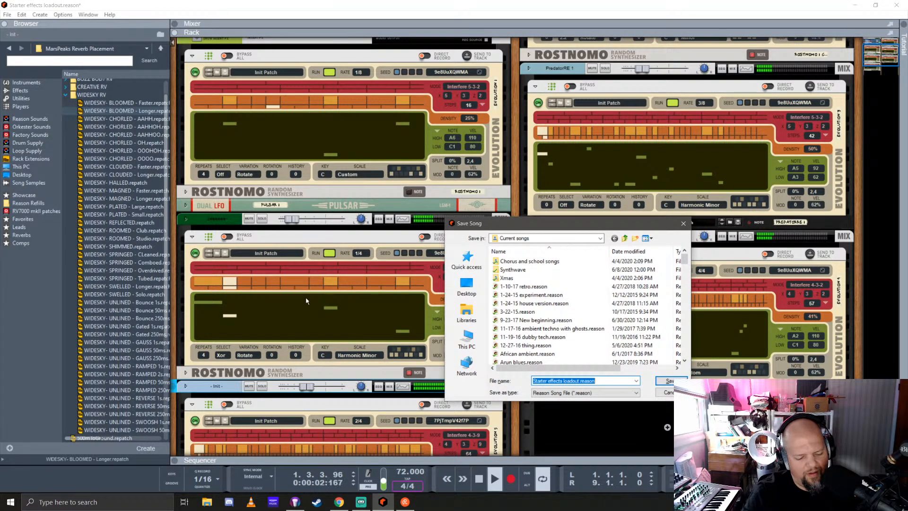
{"action": "type", "text": "Generative ambient "}
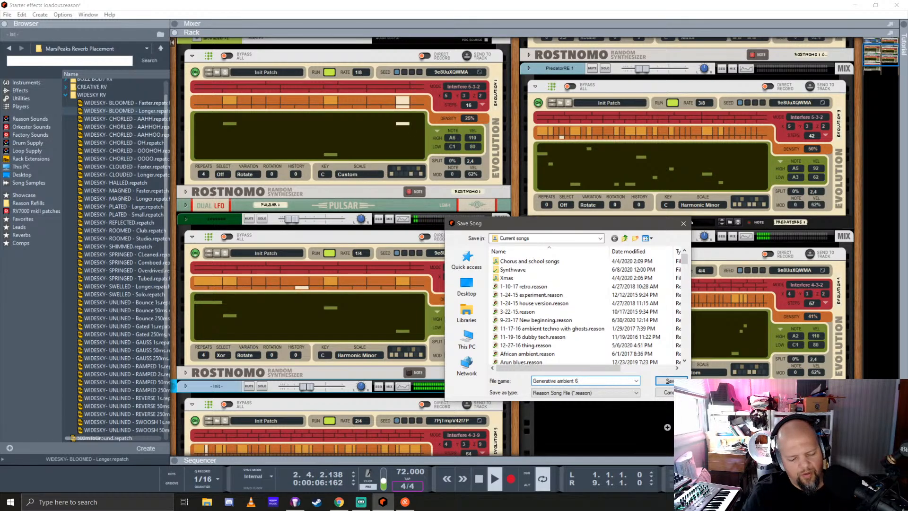
{"action": "type", "text": "7"}
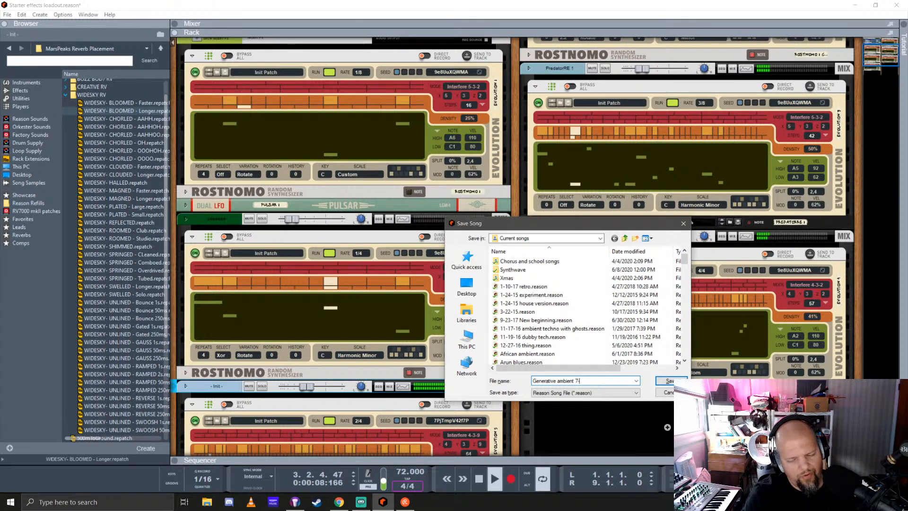
{"action": "type", "text": "-1-20"}
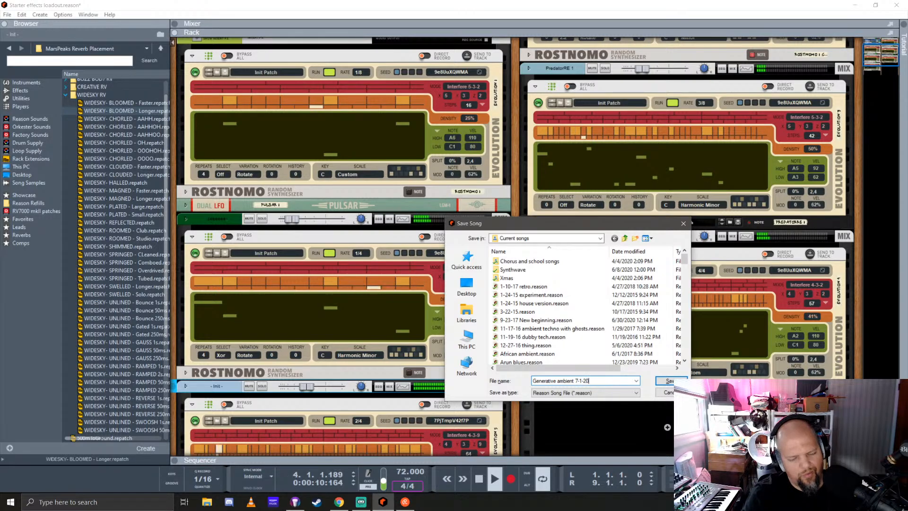
{"action": "type", "text": " scary"}
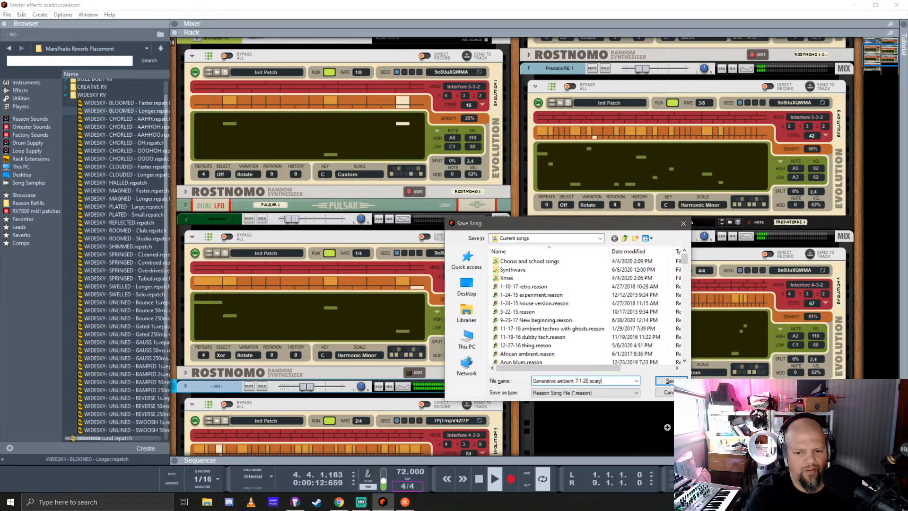
{"action": "key", "text": "Return"}
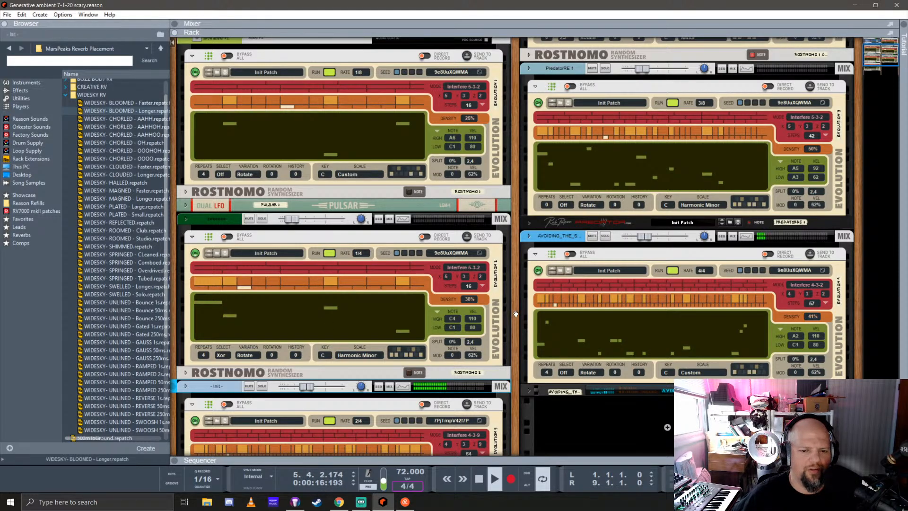
Narrow the browser to give the rack more room and go up two folder levels from WIDESKY RV to the Rack Extensions list
{"action": "left_click_drag", "start_coordinate": [527, 328], "coordinate": [568, 220]}
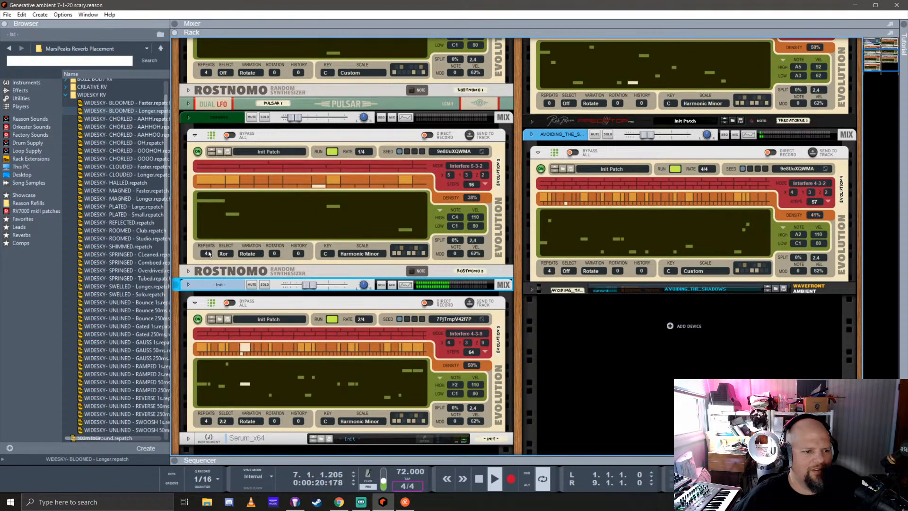
{"action": "left_click_drag", "start_coordinate": [169, 247], "coordinate": [75, 247]}
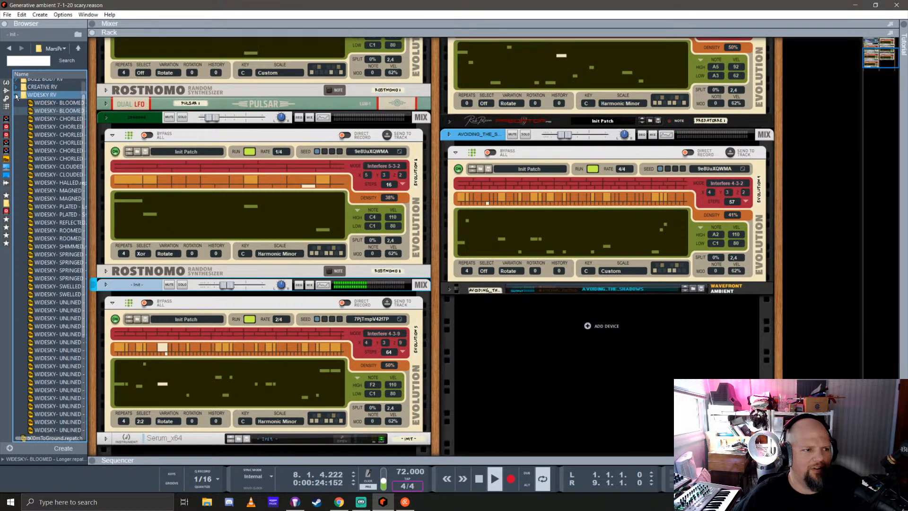
{"action": "left_click", "coordinate": [79, 47]}
{"action": "left_click", "coordinate": [80, 48]}
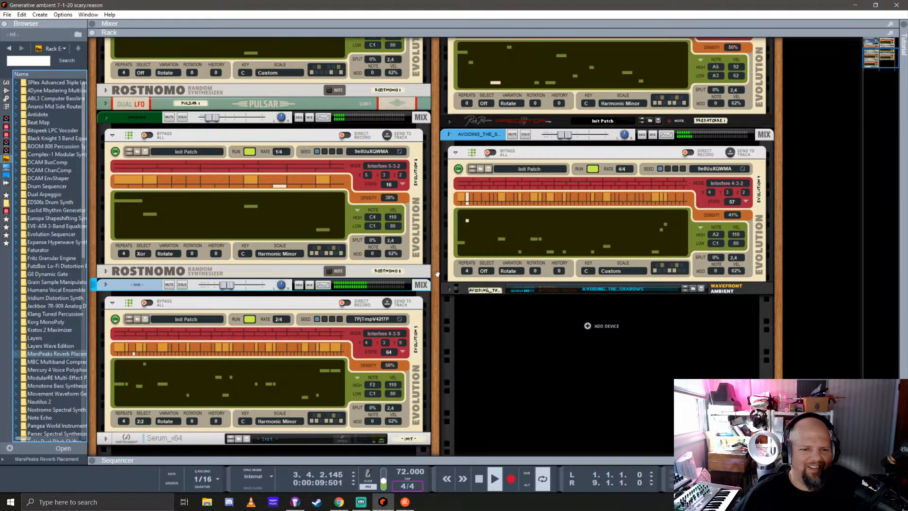
{"action": "scroll", "coordinate": [443, 260], "scroll_direction": "up", "scroll_amount": 5}
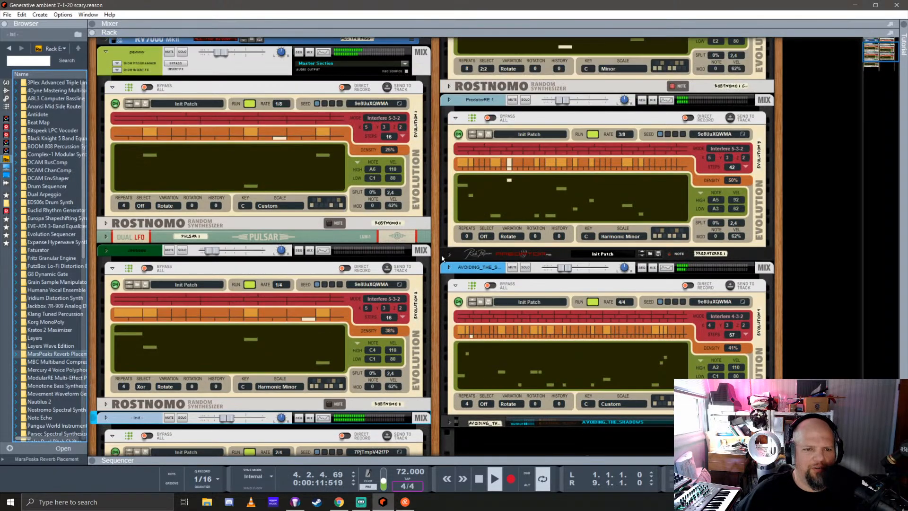
{"action": "scroll", "coordinate": [443, 259], "scroll_direction": "up", "scroll_amount": 1}
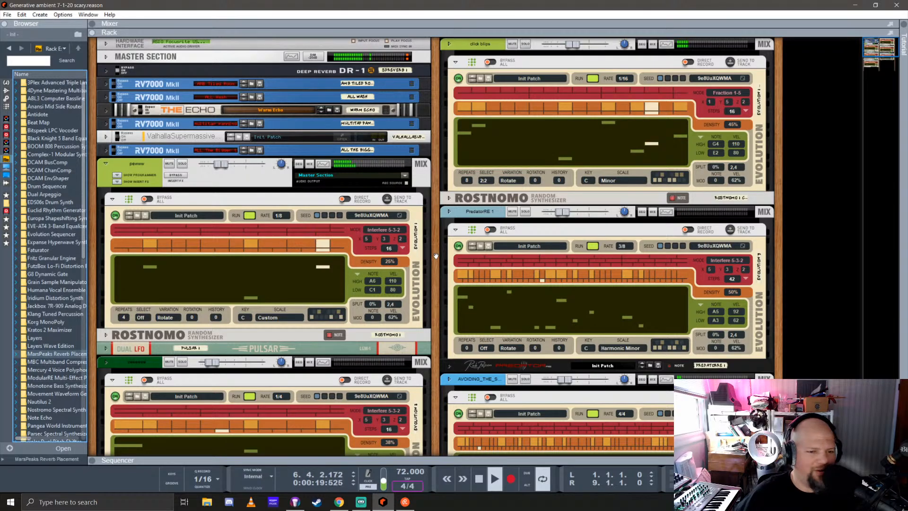
{"action": "scroll", "coordinate": [436, 256], "scroll_direction": "down", "scroll_amount": 4}
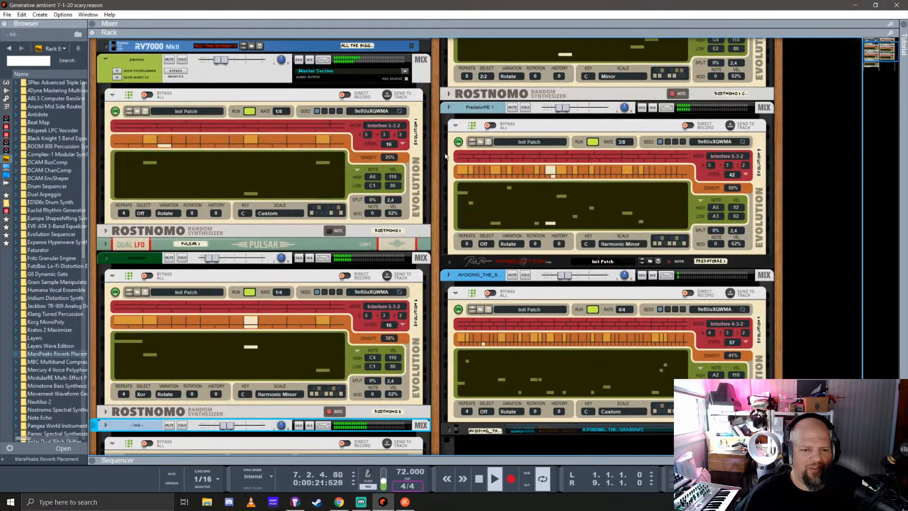
{"action": "scroll", "coordinate": [422, 256], "scroll_direction": "down", "scroll_amount": 7}
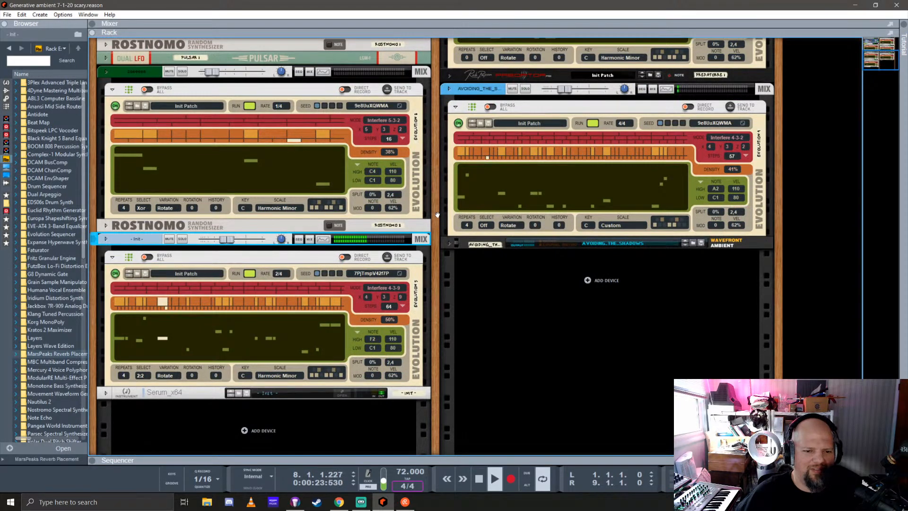
{"action": "scroll", "coordinate": [437, 215], "scroll_direction": "up", "scroll_amount": 6}
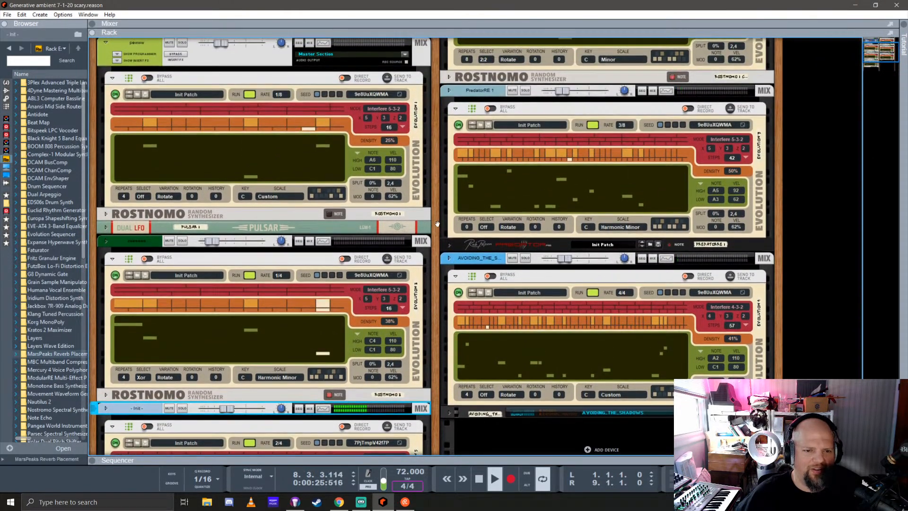
{"action": "scroll", "coordinate": [437, 222], "scroll_direction": "up", "scroll_amount": 4}
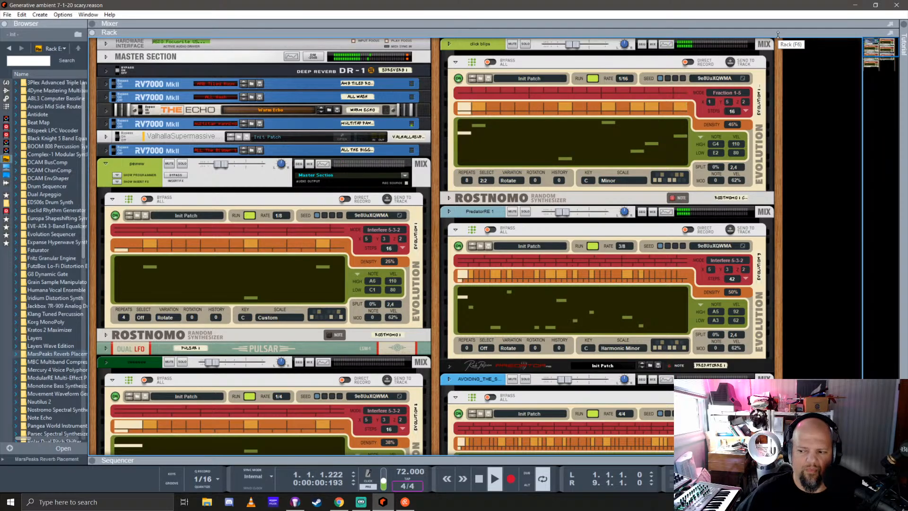
Enlarge the mixer area, lower the master level fader, and shrink the mixer to a narrow strip above the rack
{"action": "left_click_drag", "start_coordinate": [778, 35], "coordinate": [776, 279]}
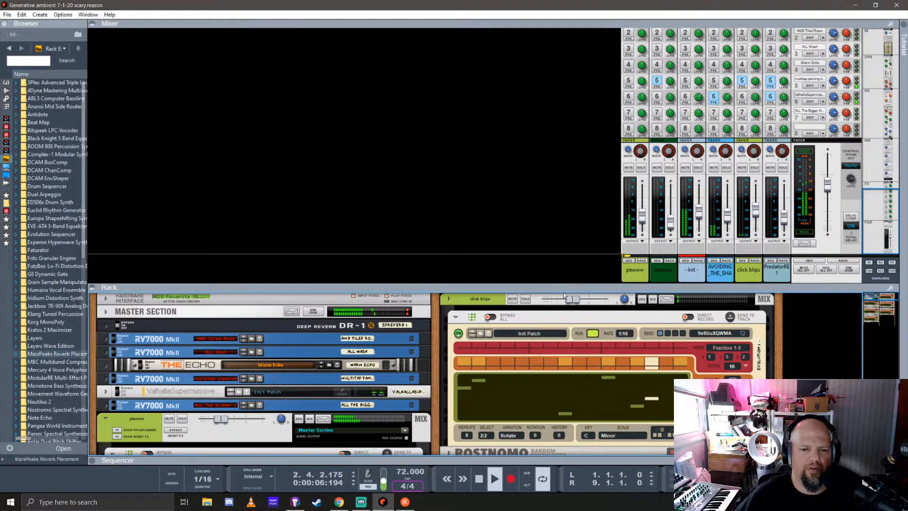
{"action": "left_click", "coordinate": [830, 186]}
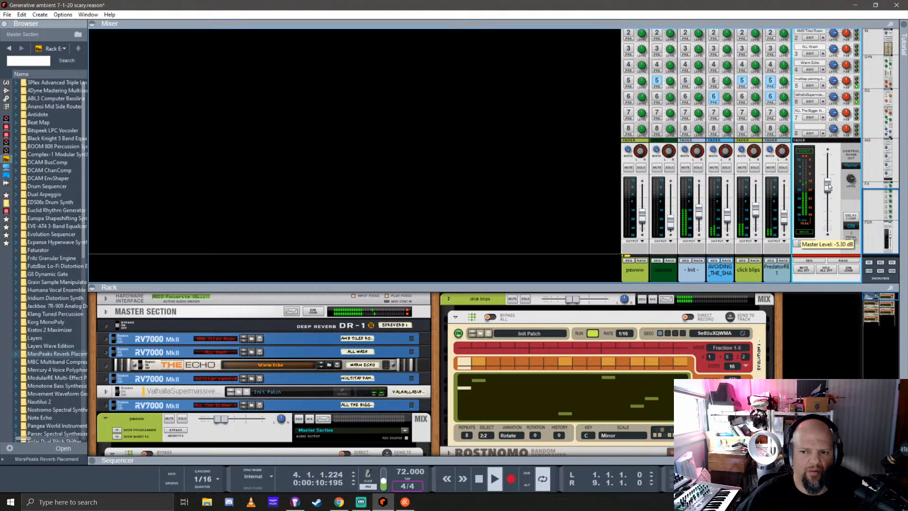
{"action": "left_click_drag", "start_coordinate": [828, 186], "coordinate": [833, 205]}
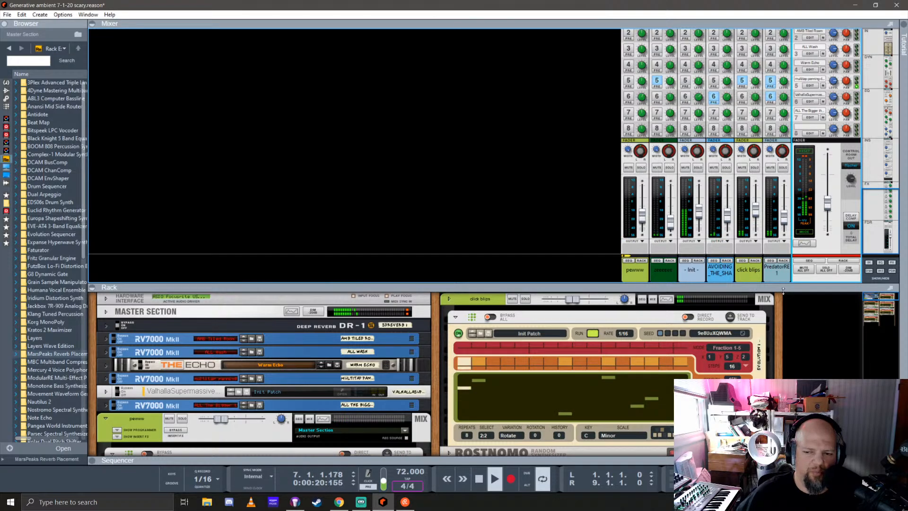
{"action": "left_click_drag", "start_coordinate": [756, 288], "coordinate": [743, 101]}
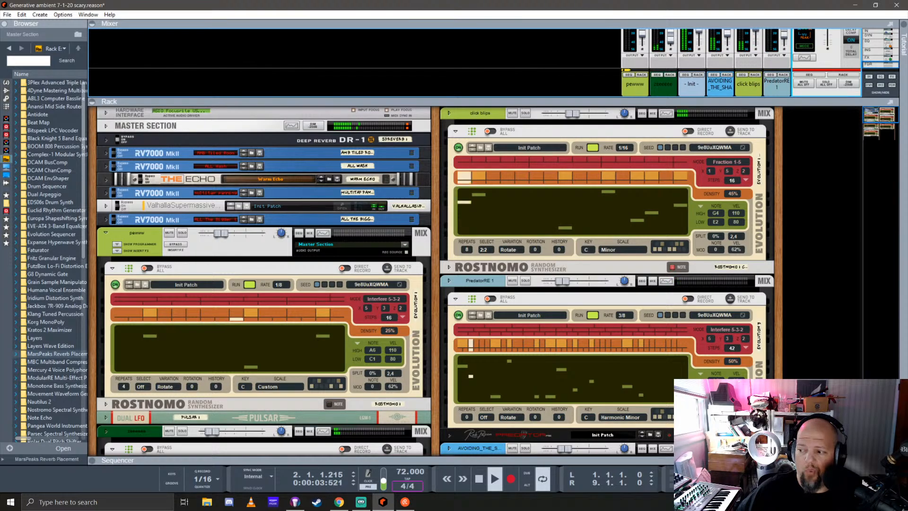
{"action": "key", "text": "alt+Tab"}
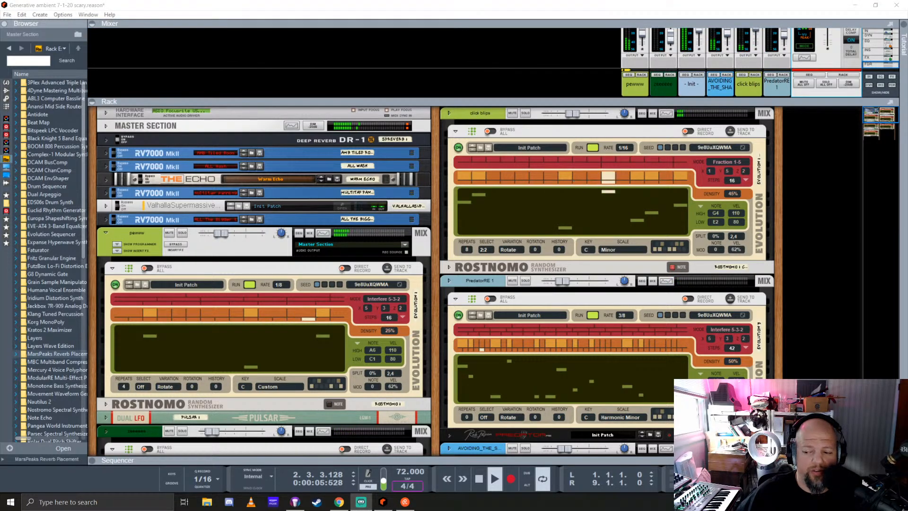